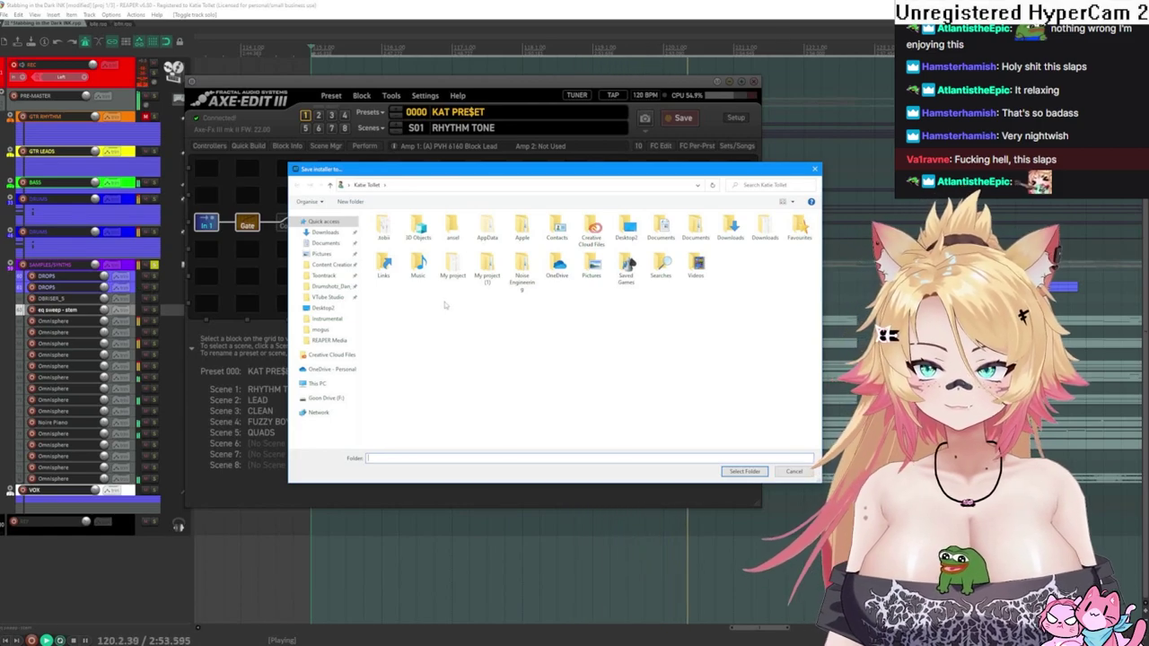
- Save the Axe-Edit III installer to the Downloads folder and agree to uninstall the previous version
left_click(325, 232)
left_click(744, 472)
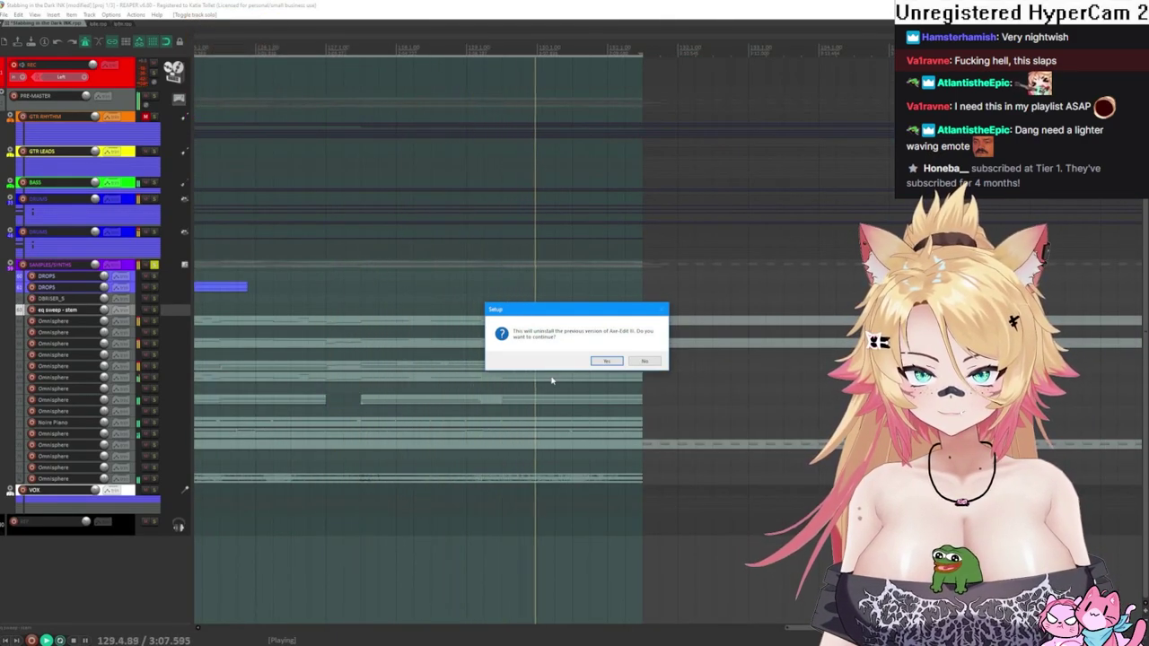
left_click(607, 361)
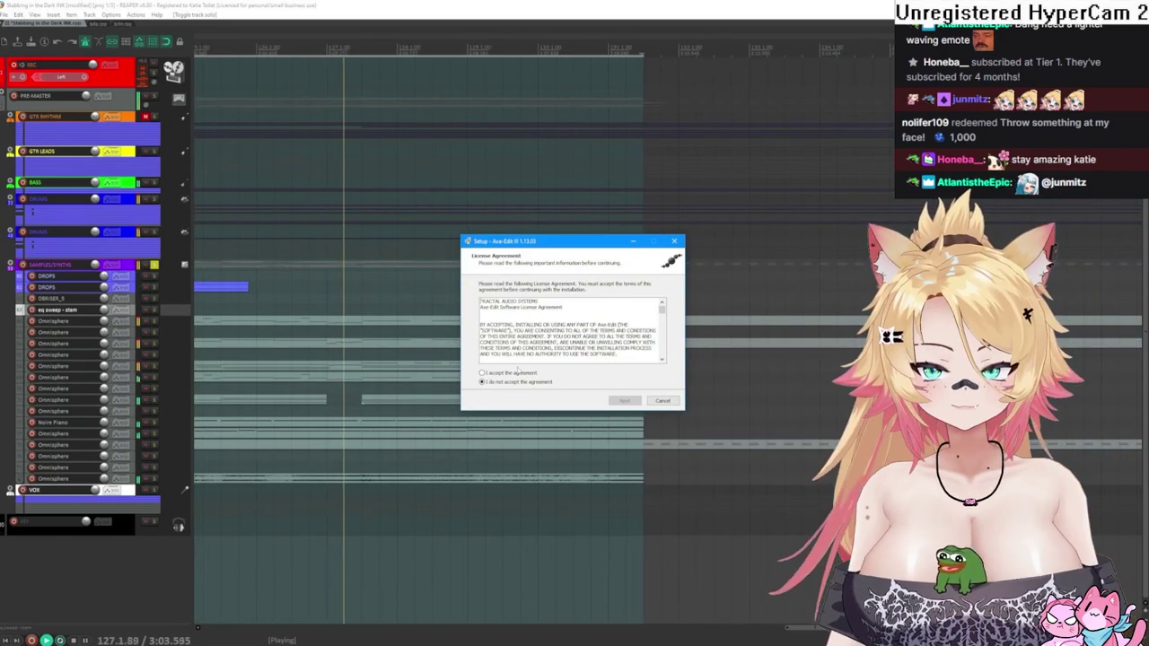
- Accept the license agreement, install Axe-Edit III in its default folder, open the PDF with Microsoft Edge and finish the setup
left_click(482, 373)
left_click(625, 401)
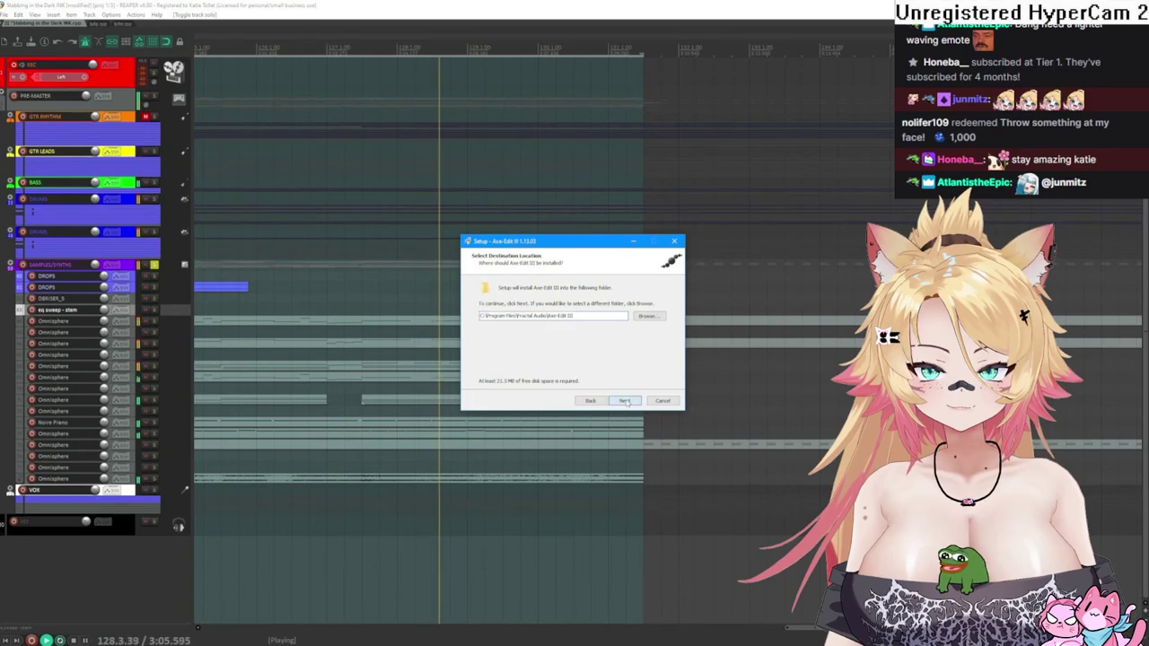
left_click(625, 401)
left_click(618, 369)
left_click(627, 401)
left_click(626, 400)
left_click(626, 401)
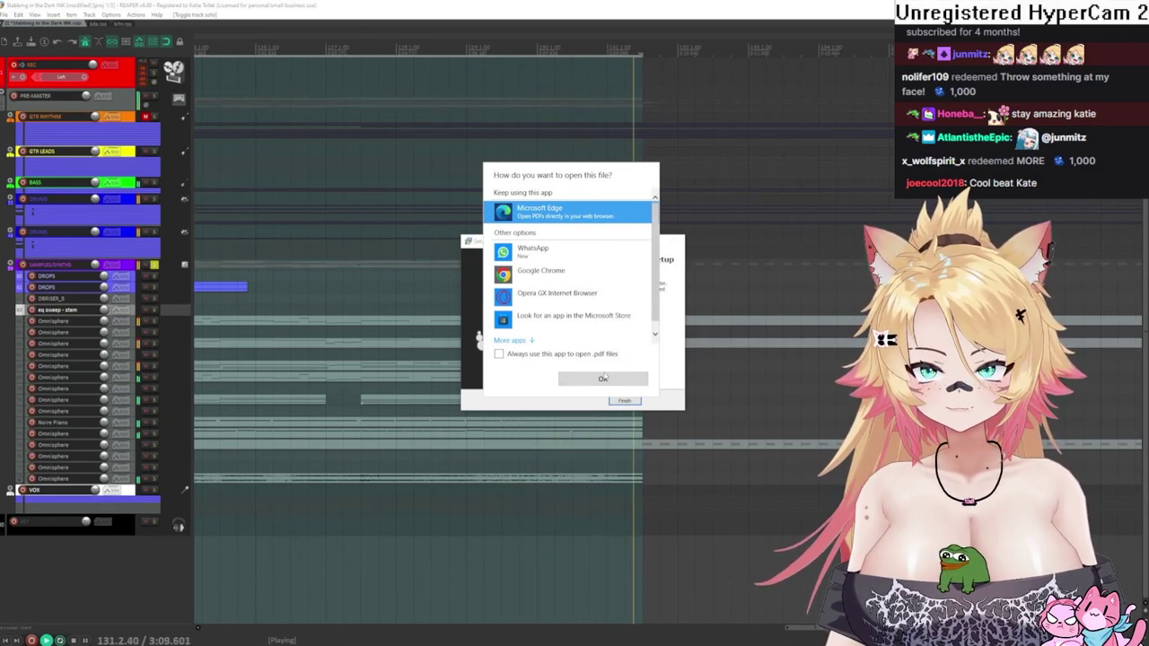
left_click(603, 379)
left_click(625, 401)
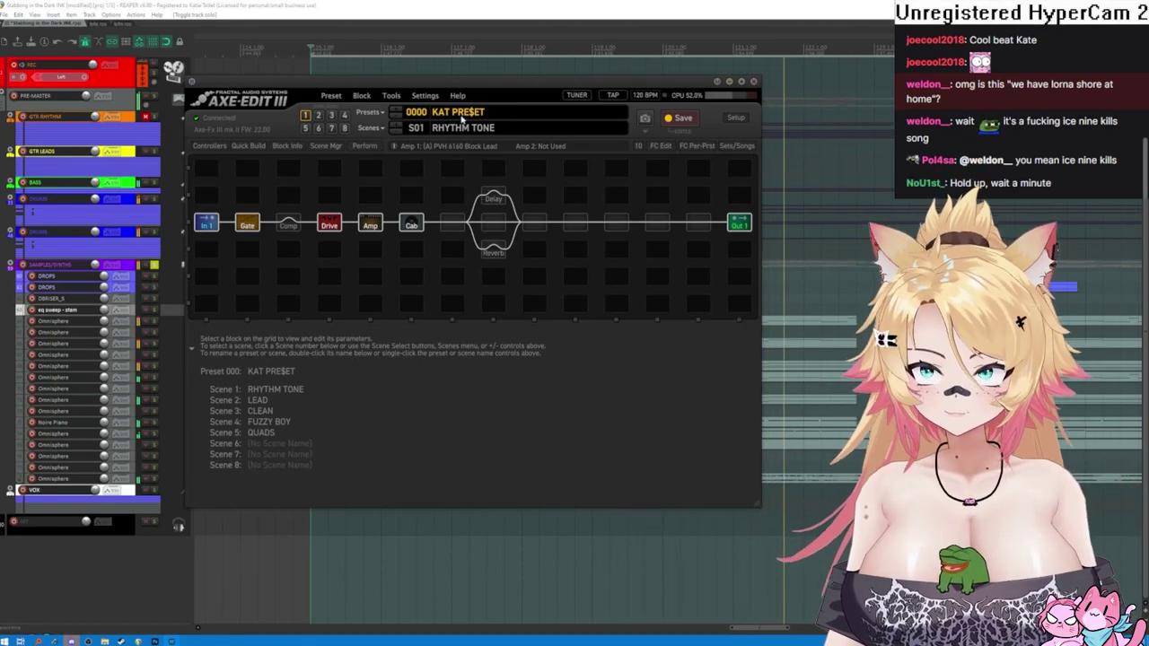
- Load preset 0004 Double Verb and step back down to preset 0000 KAT PRE$ET
left_click(344, 116)
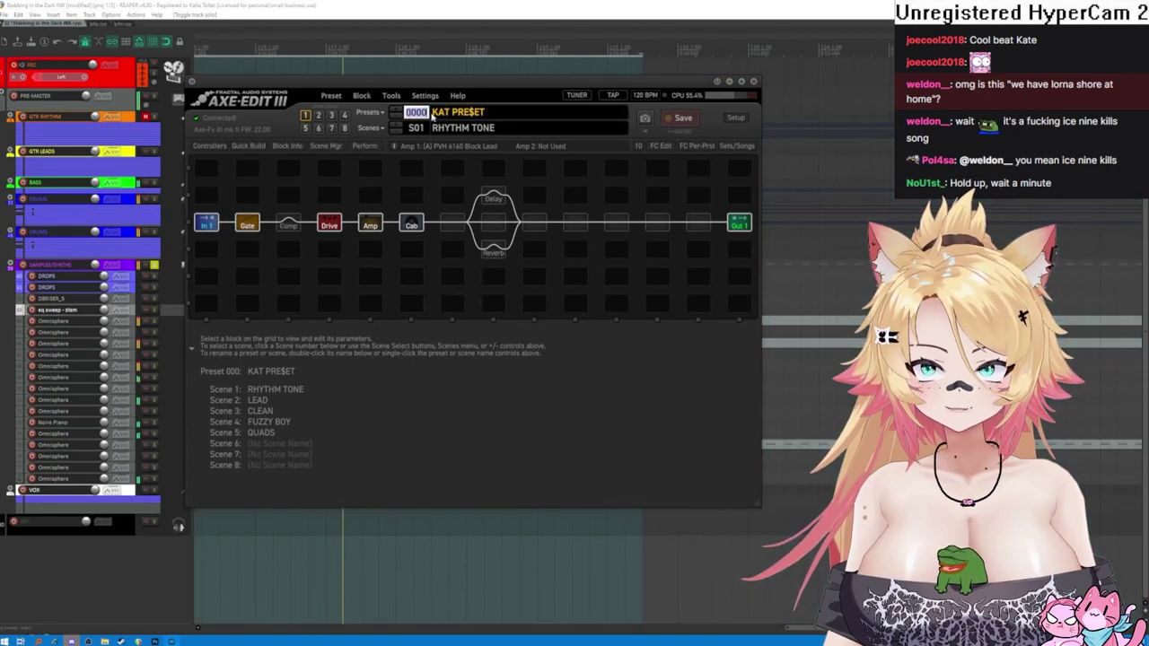
type("4")
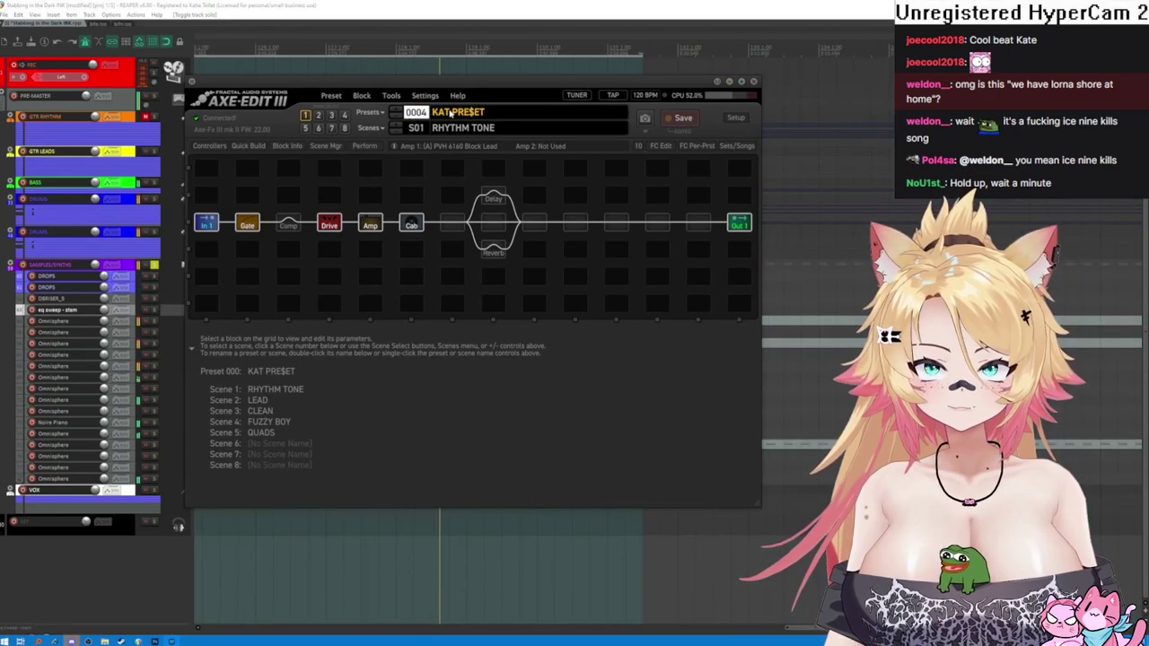
key("Return")
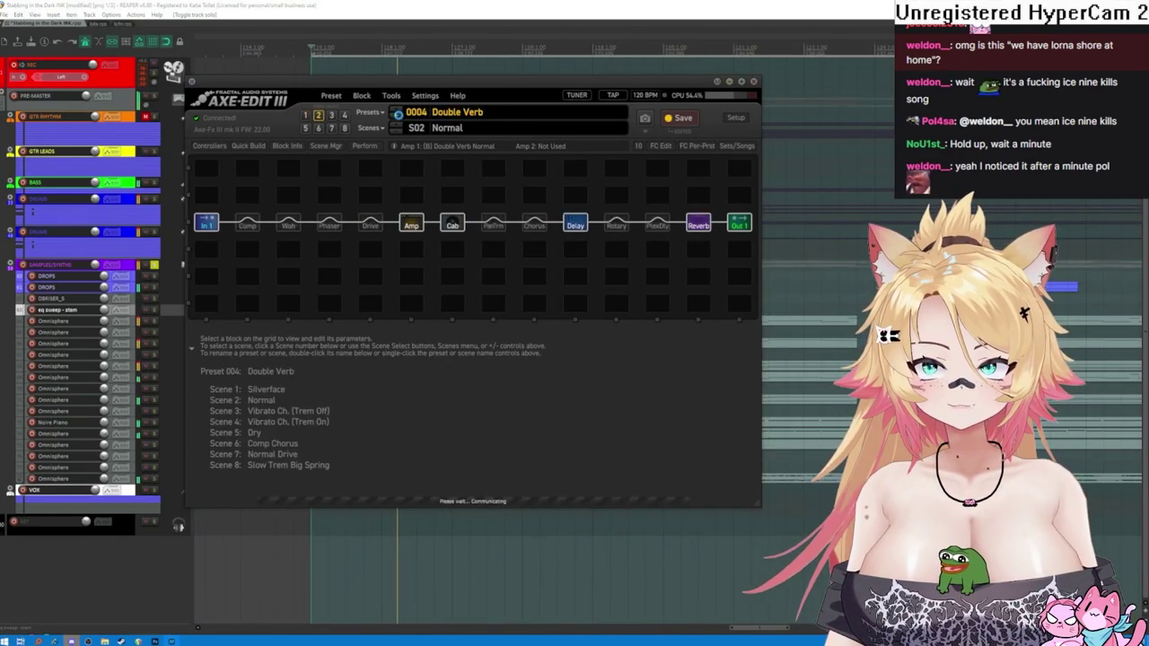
left_click(396, 117)
left_click(395, 117)
left_click(396, 118)
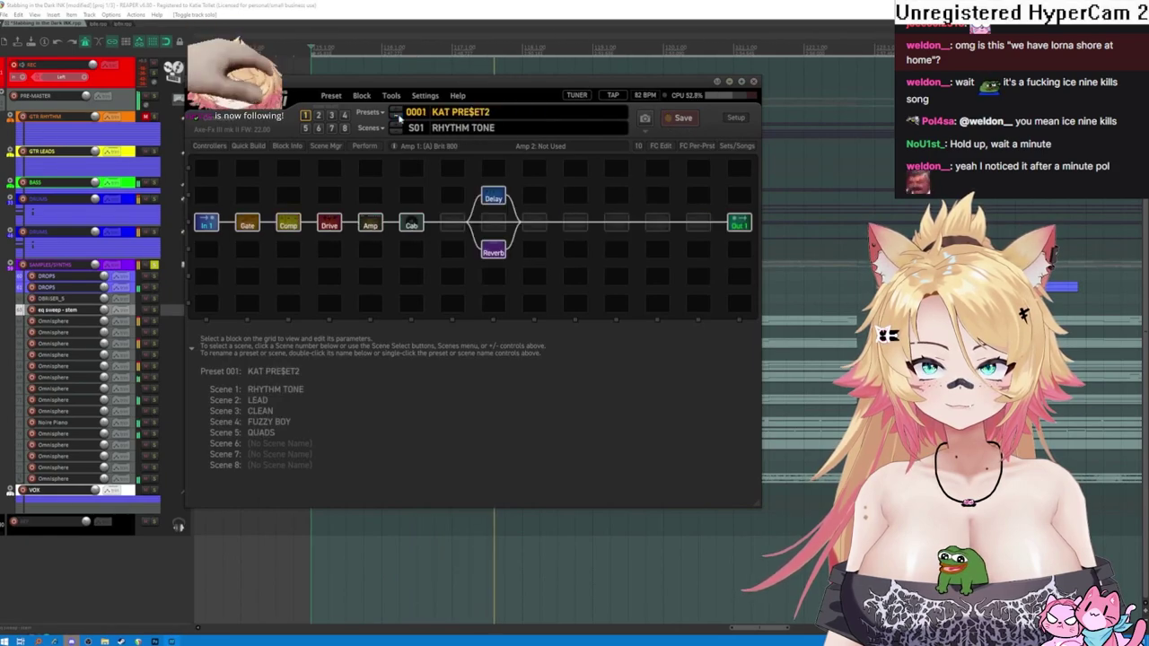
left_click(396, 118)
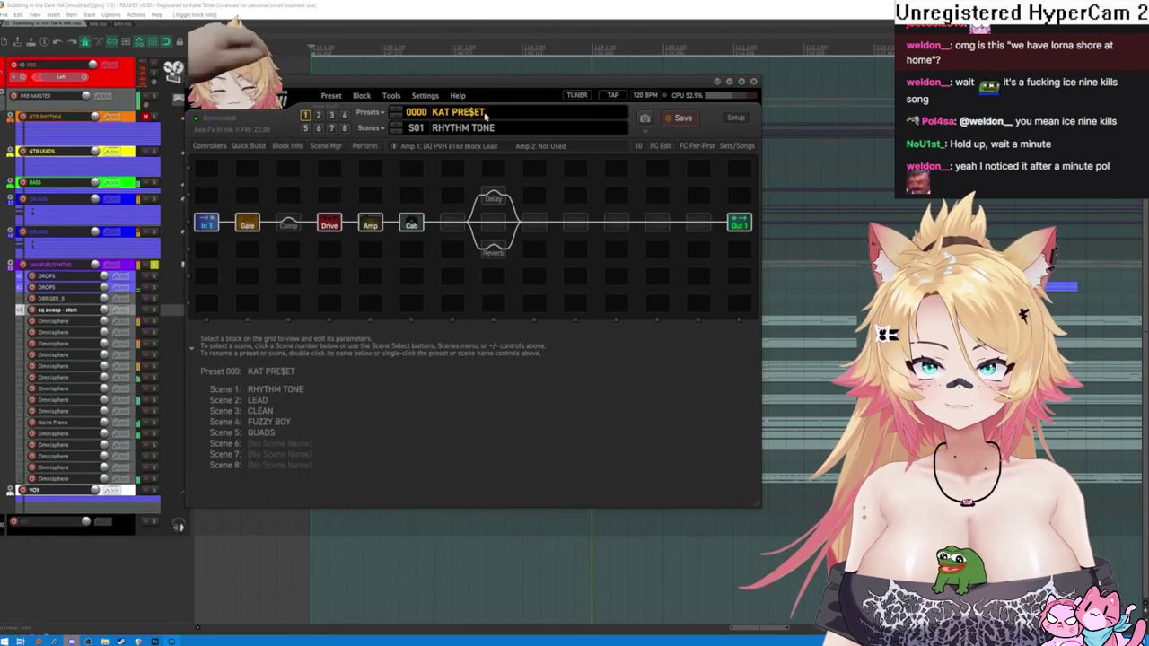
- Save preset 0000 KAT PRE$ET, leaving its name unchanged
left_click(337, 99)
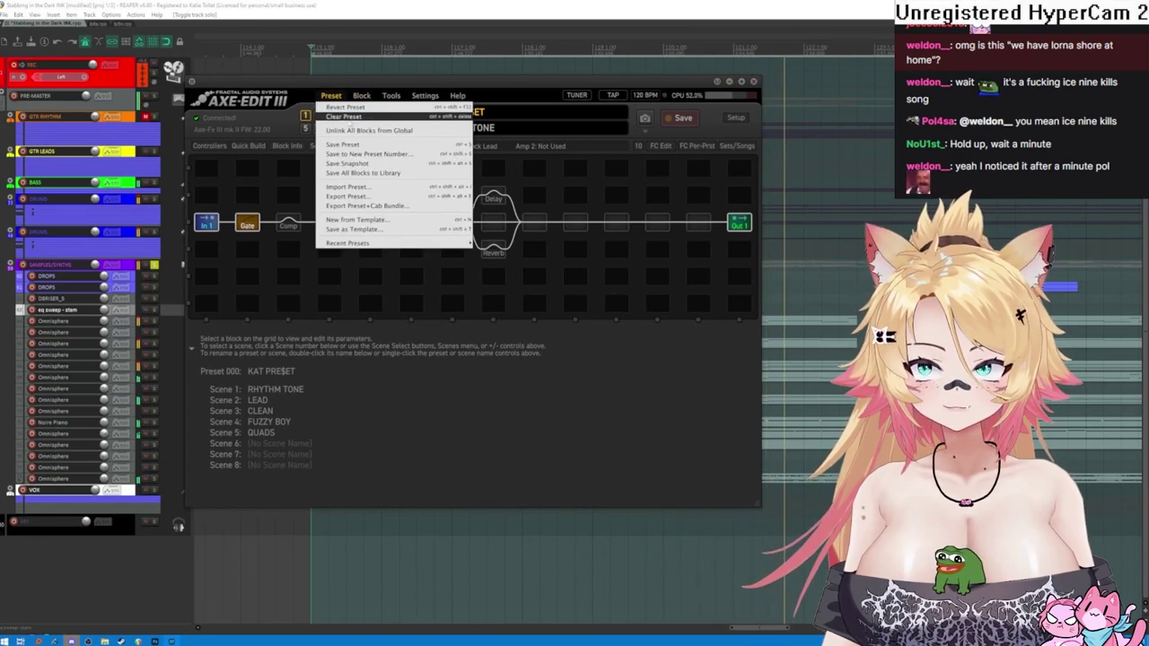
left_click(355, 144)
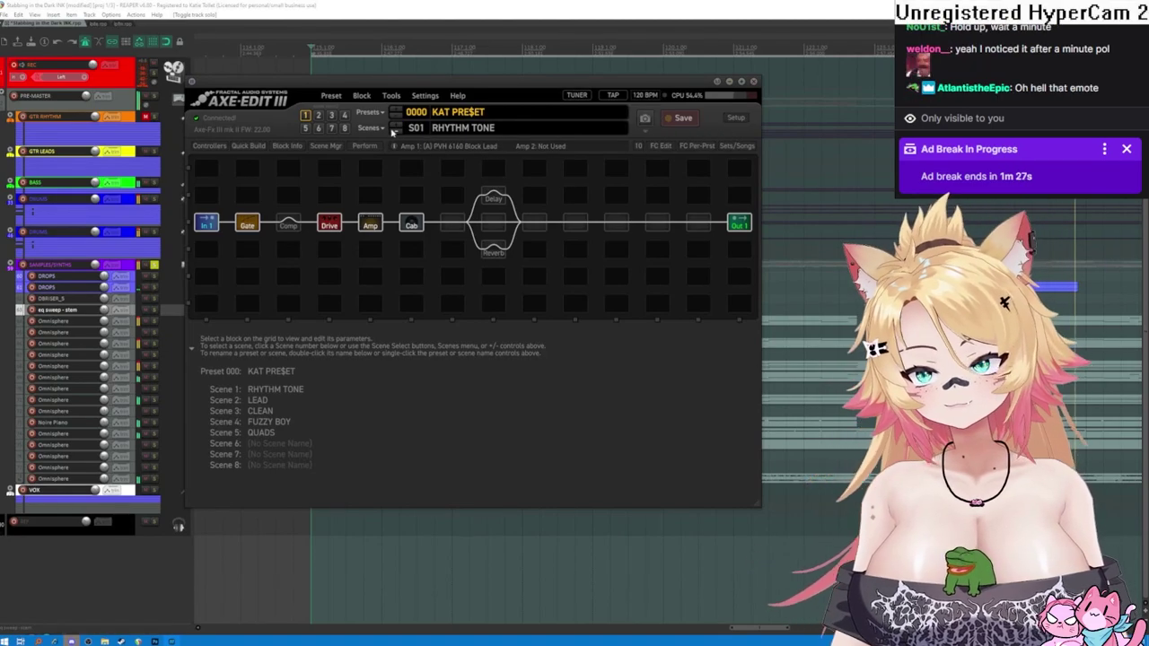
left_click(428, 117)
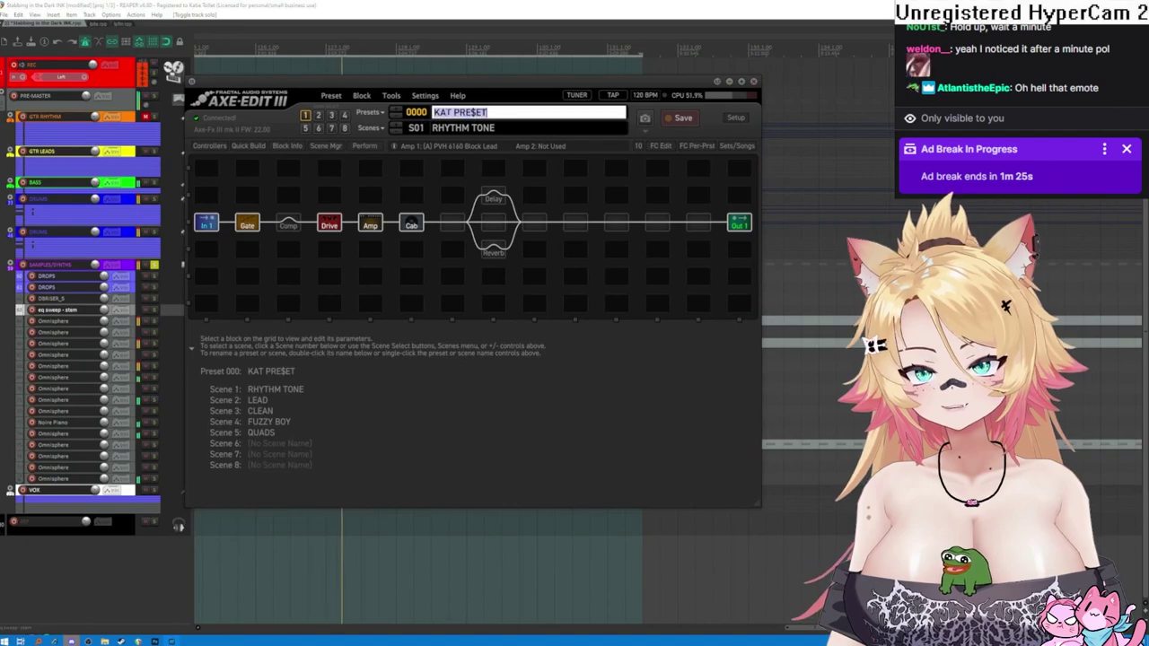
key("Escape")
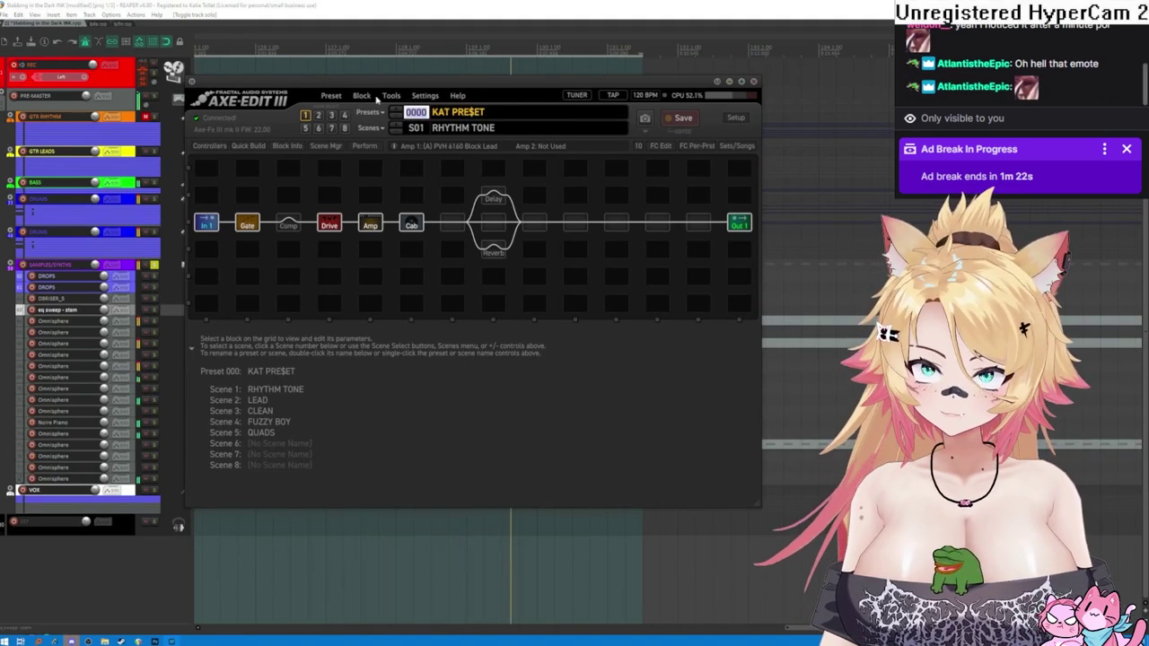
- Save preset 0000 as a template named KAT PRESET in the templates folder
left_click(331, 96)
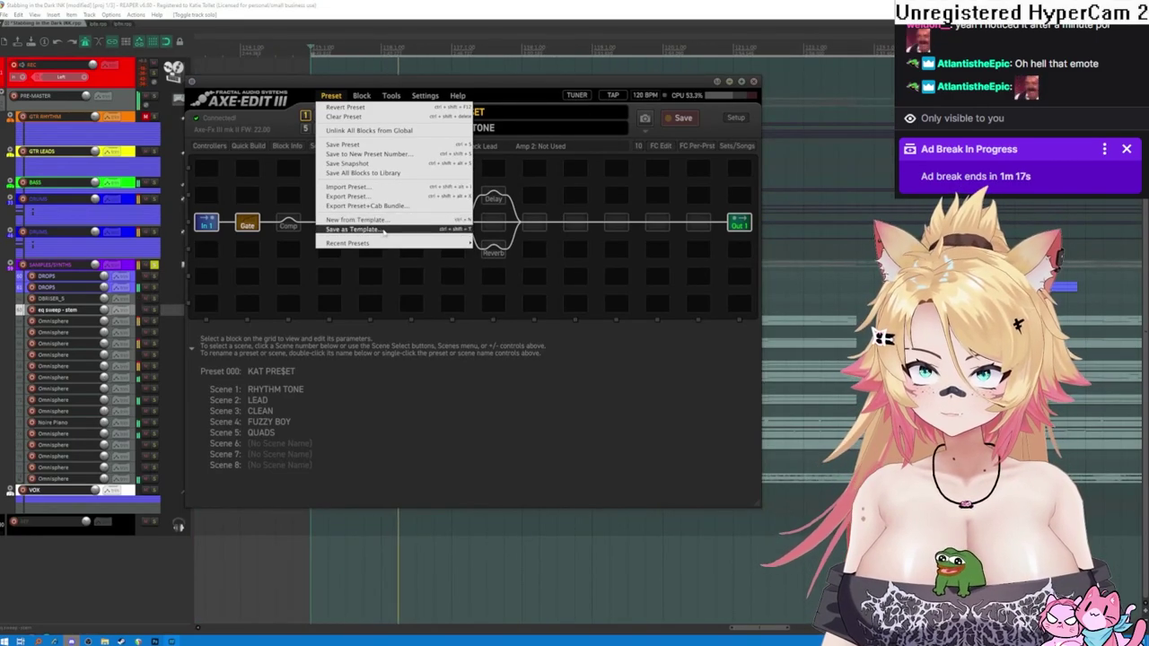
key("Escape")
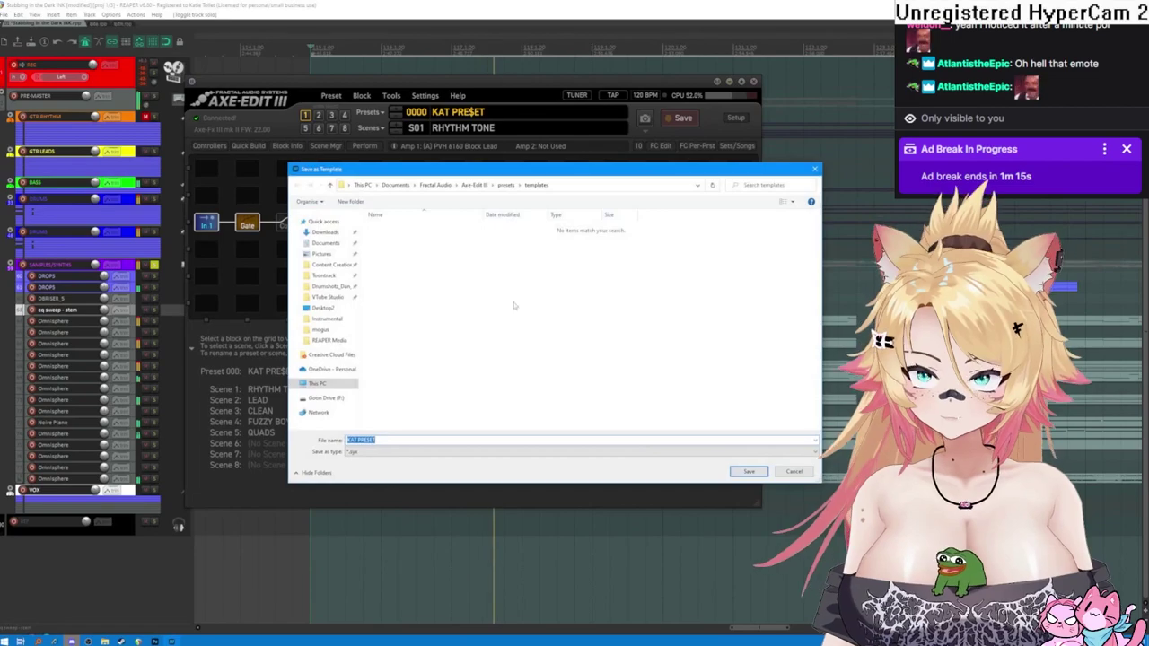
left_click(749, 471)
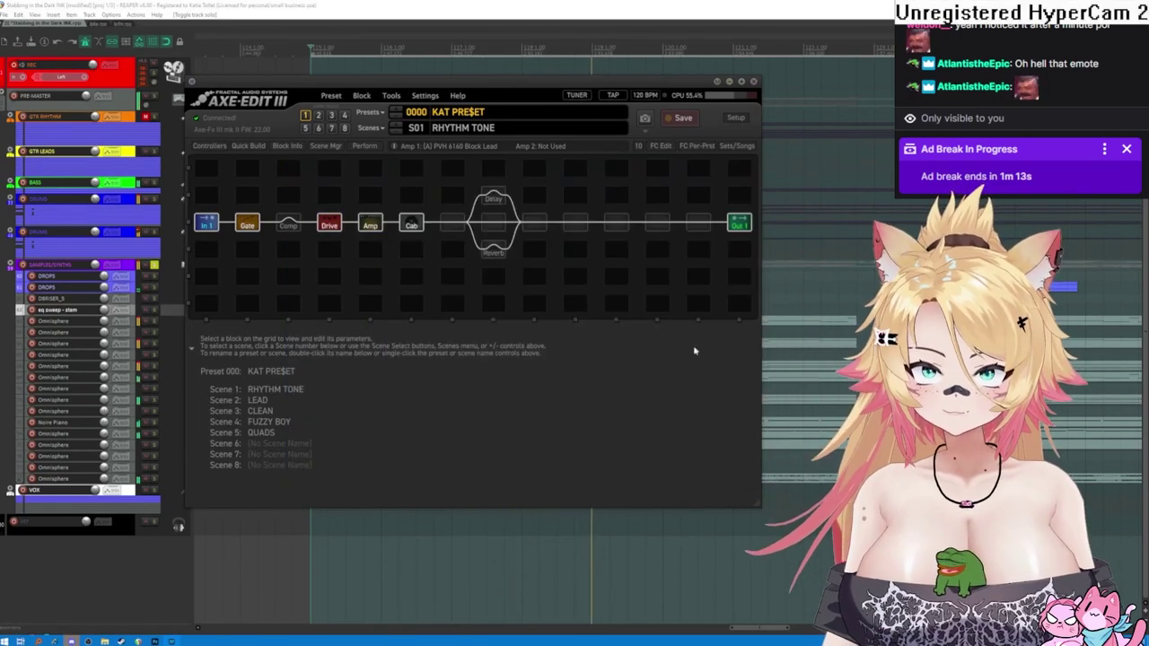
left_click(397, 111)
left_click(398, 111)
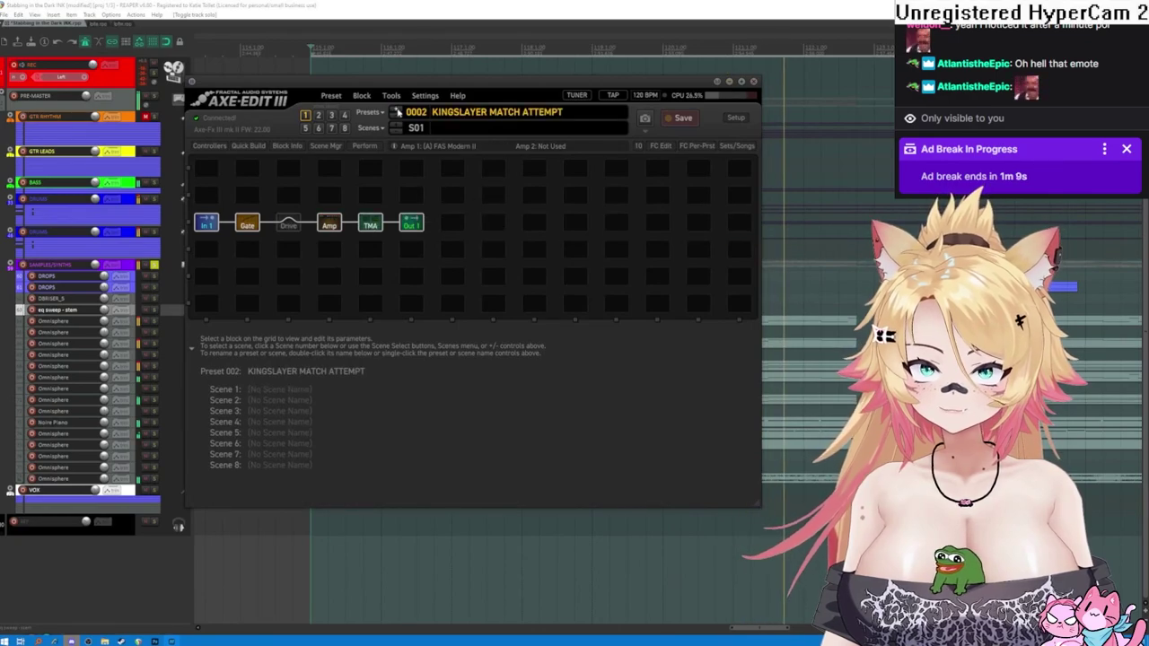
left_click(398, 111)
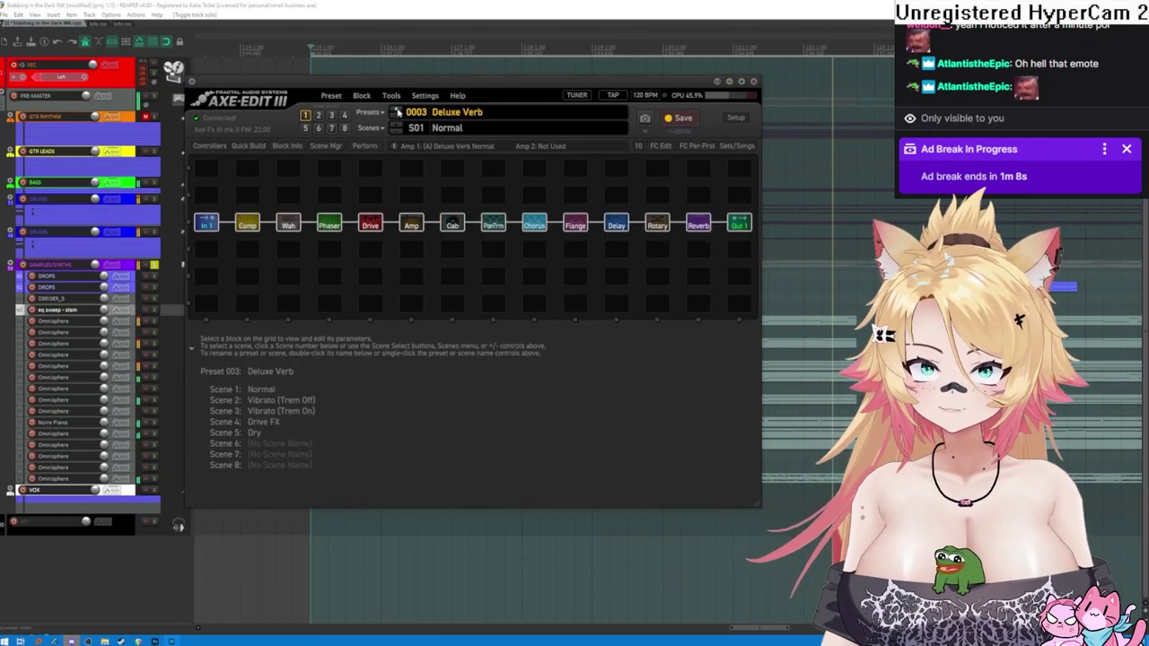
left_click(332, 95)
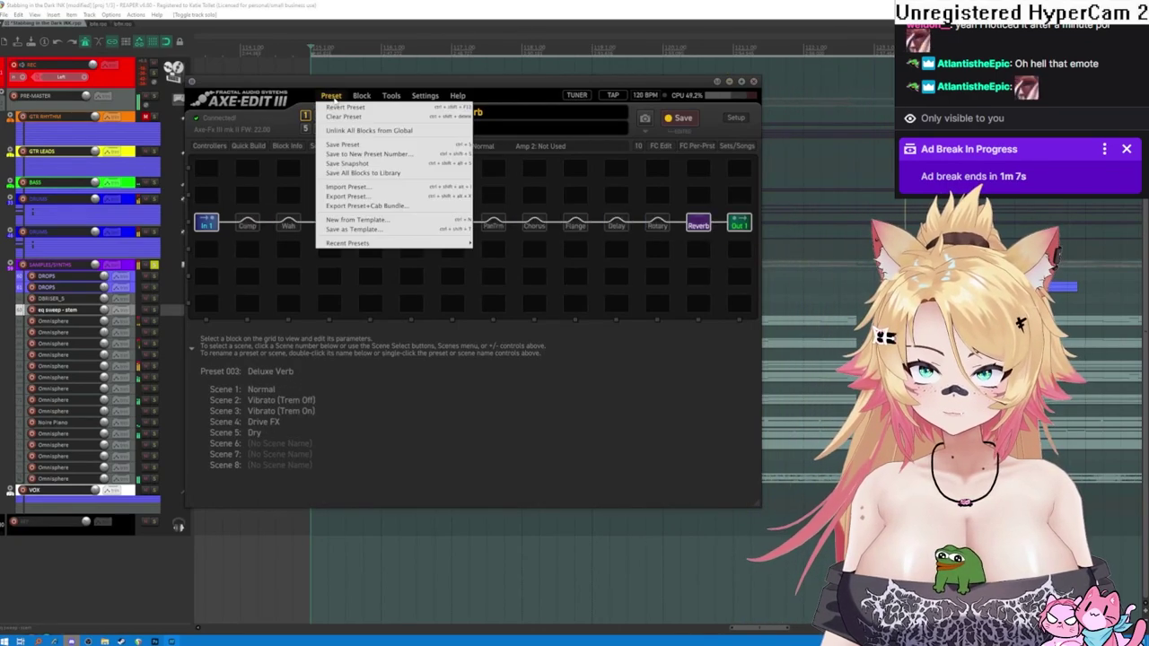
left_click(389, 187)
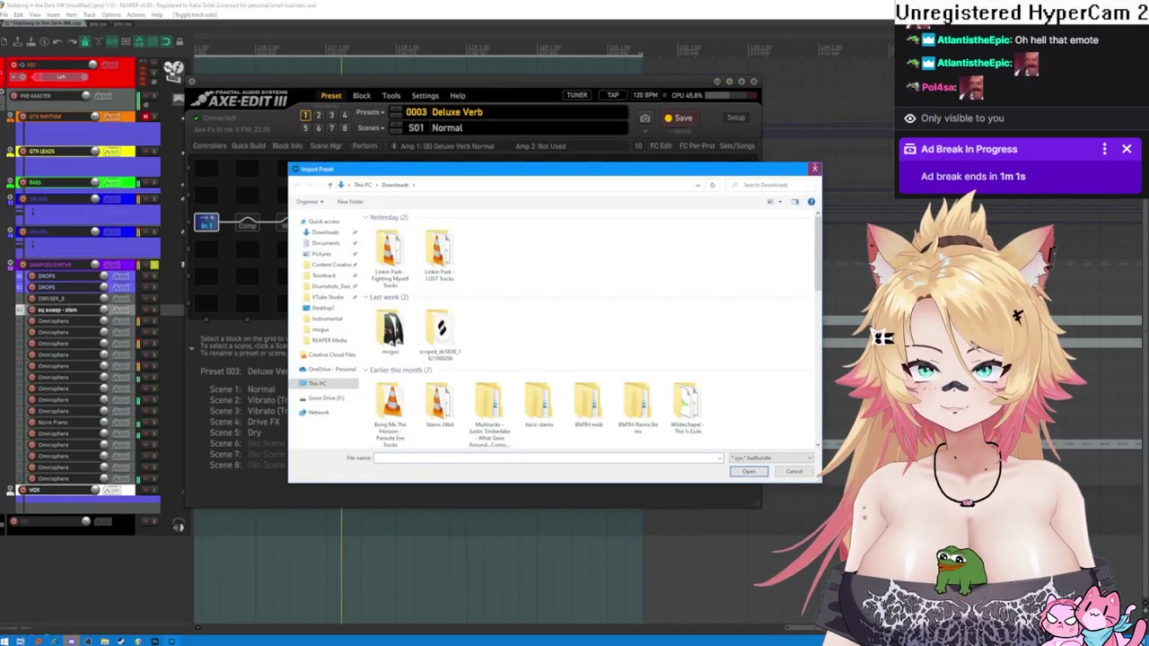
left_click(814, 169)
left_click(396, 118)
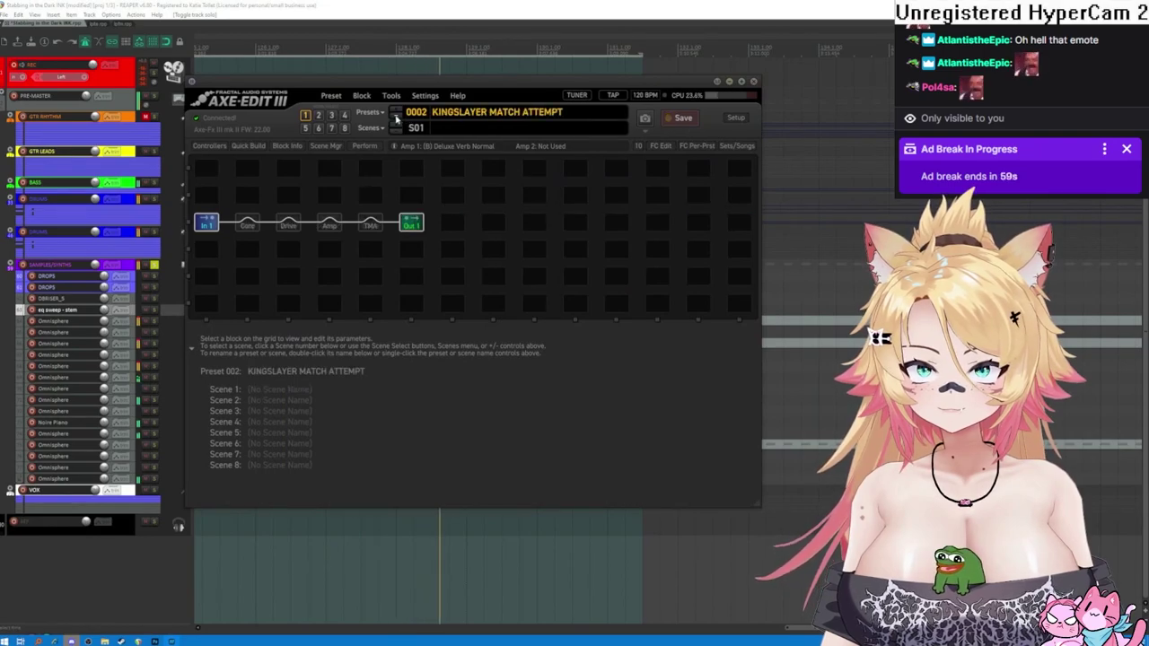
left_click(396, 119)
left_click(396, 119)
- Export preset 0000 as a Preset+Cab bundle named KAT PRESET in the templates folder
left_click(332, 95)
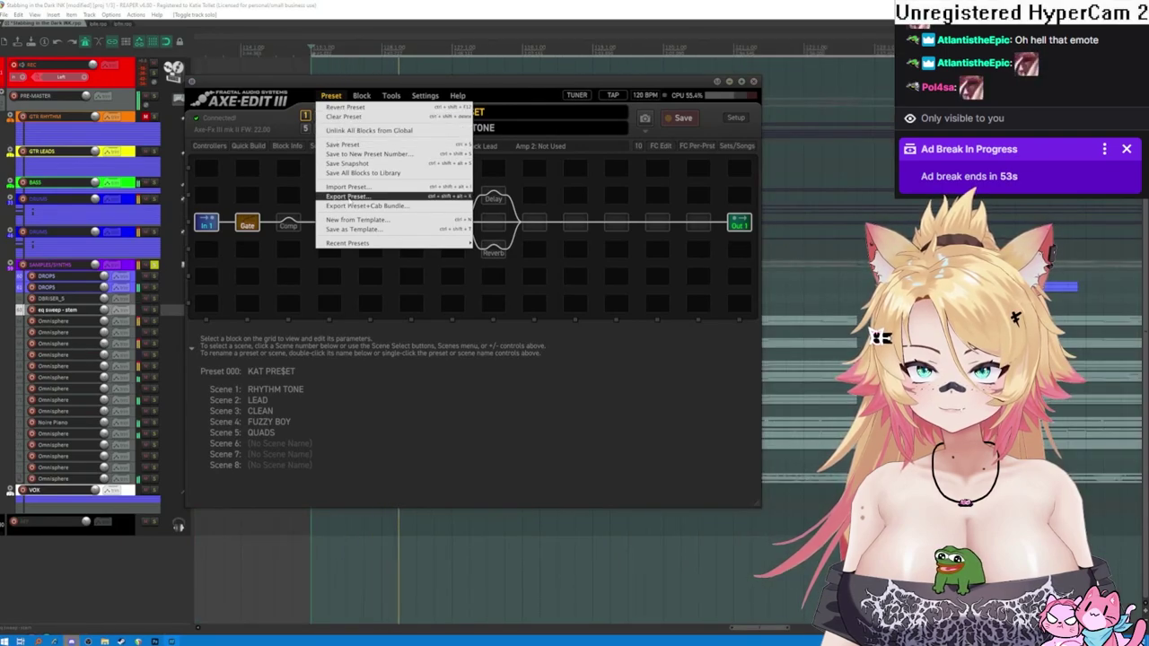
left_click(351, 206)
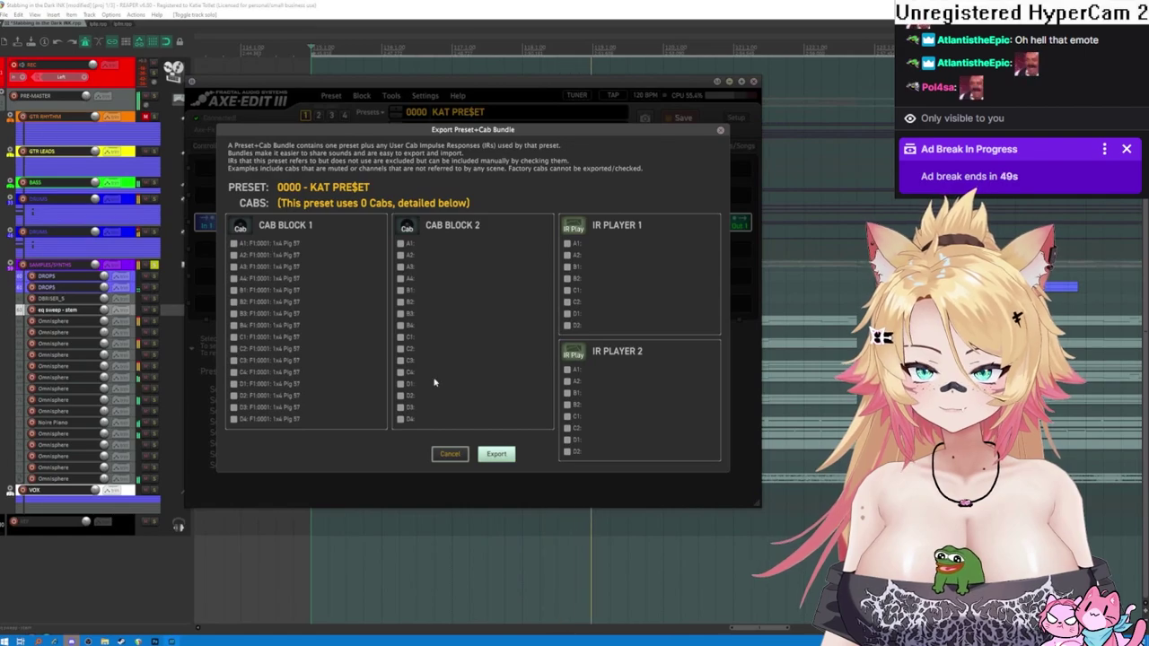
left_click(496, 455)
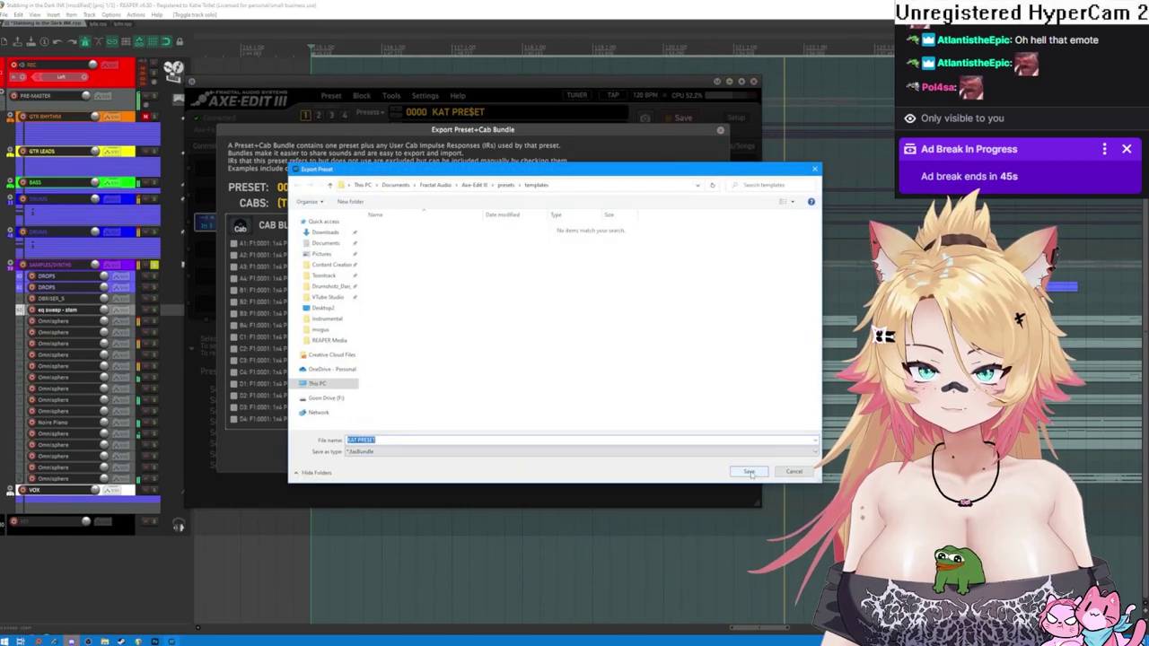
left_click(751, 474)
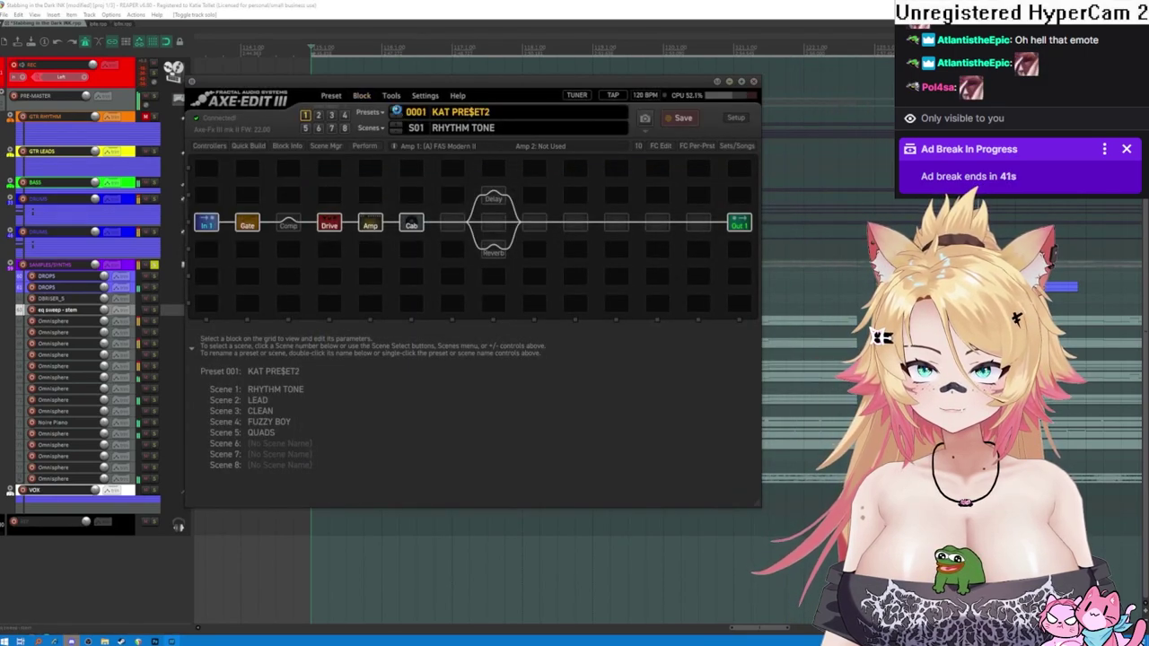
- Switch to preset 0003 Deluxe Verb and start importing the KAT PRESET bundle from the recent files
left_click(397, 114)
left_click(397, 115)
left_click(400, 117)
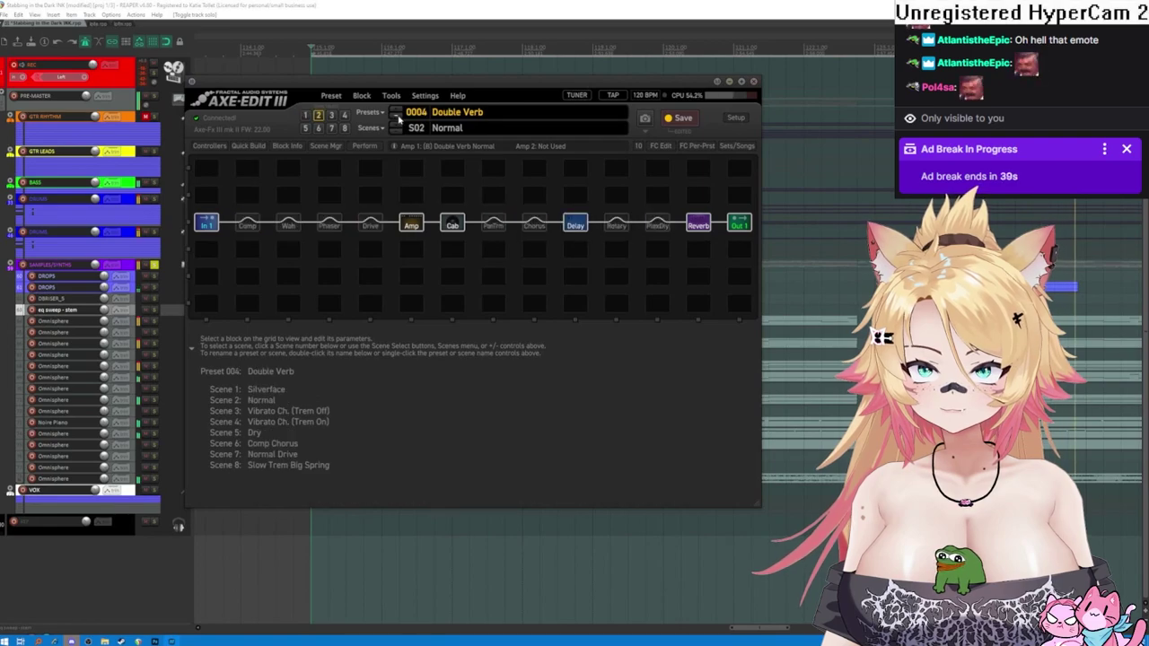
left_click(330, 95)
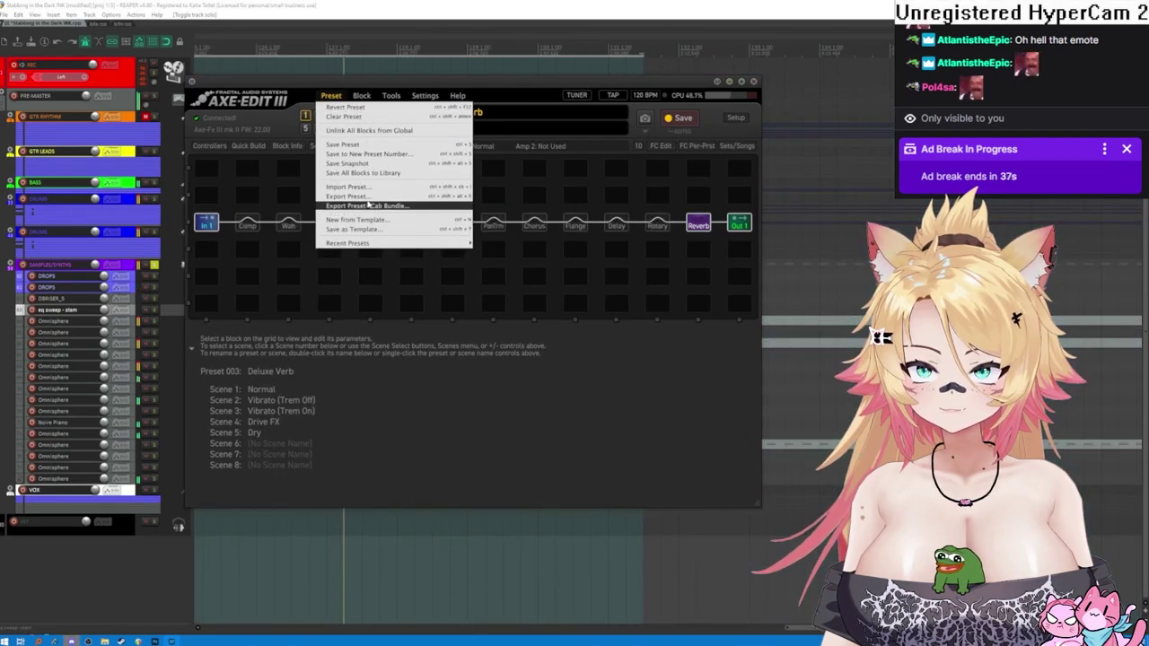
left_click(368, 188)
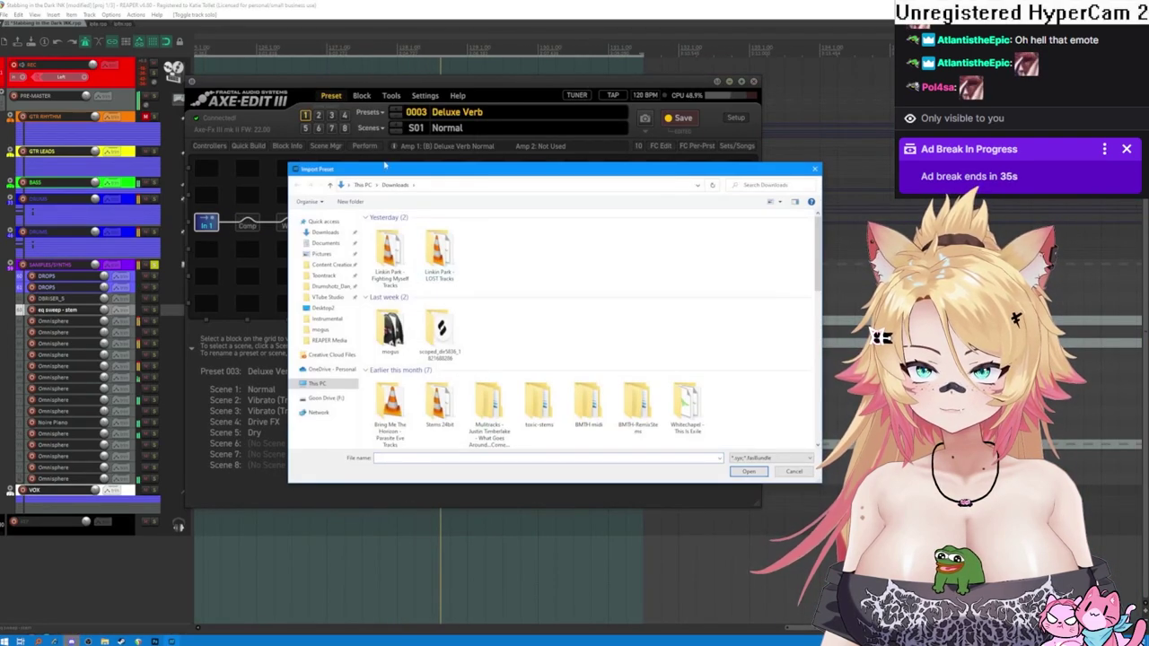
left_click(324, 222)
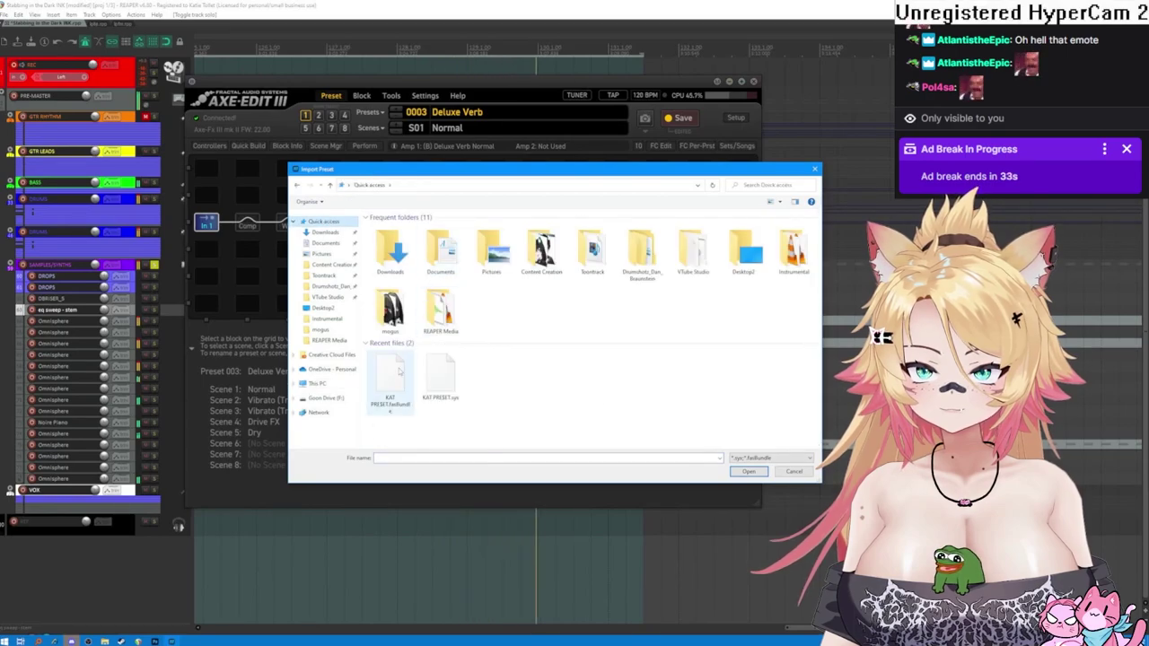
double_click(399, 370)
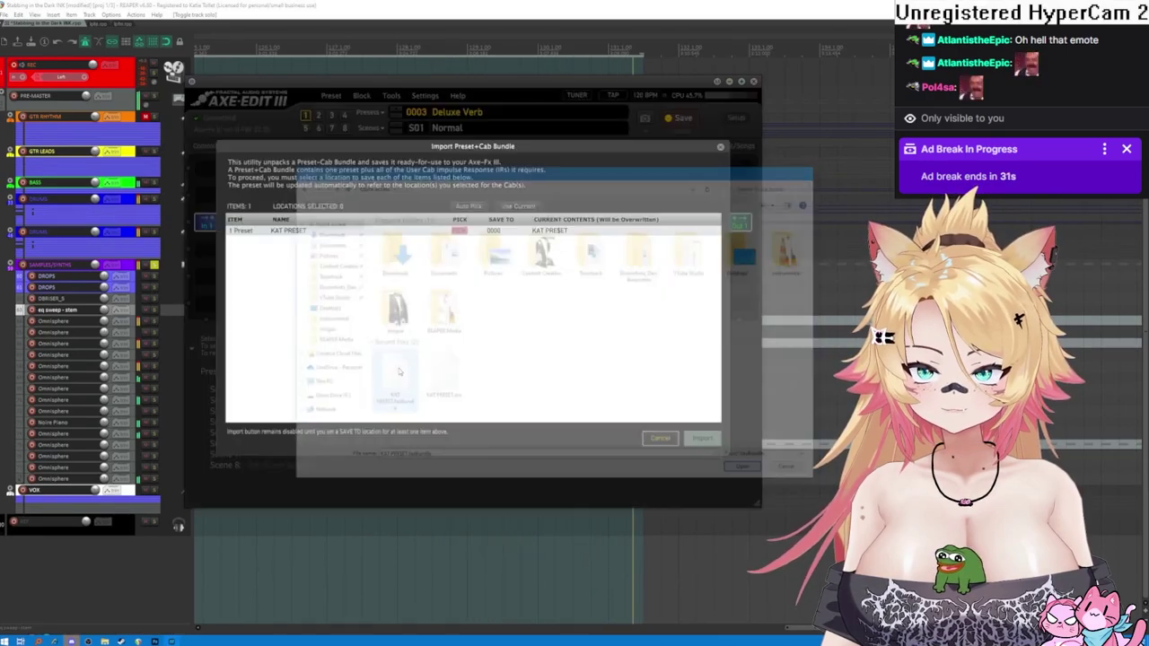
left_click(495, 236)
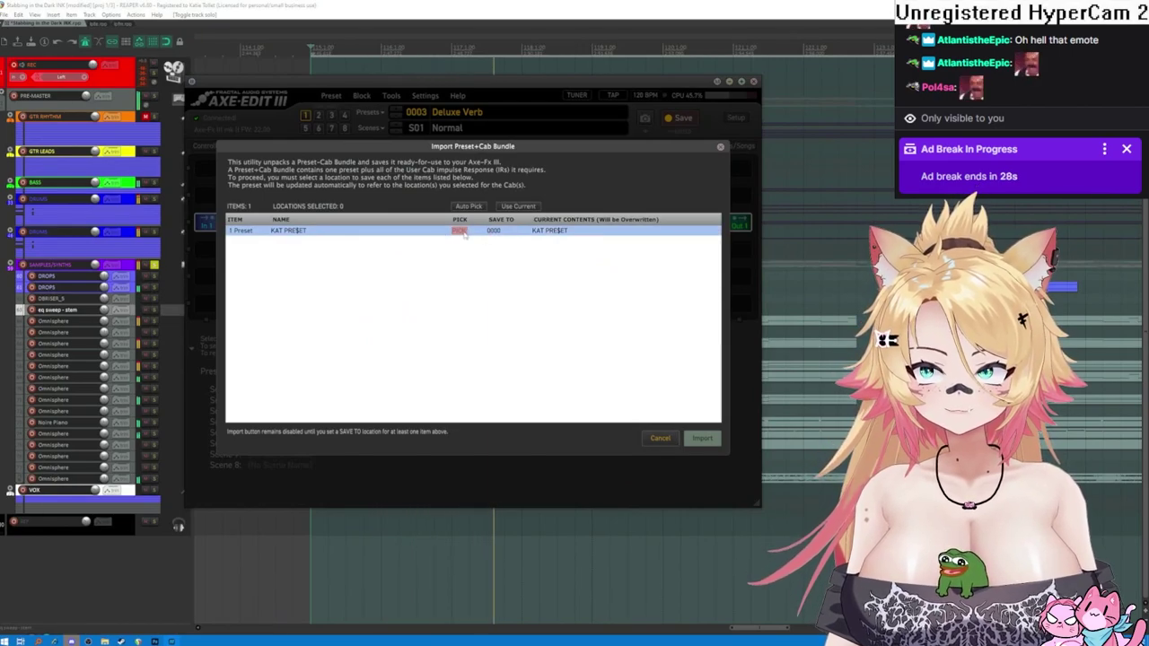
left_click(495, 231)
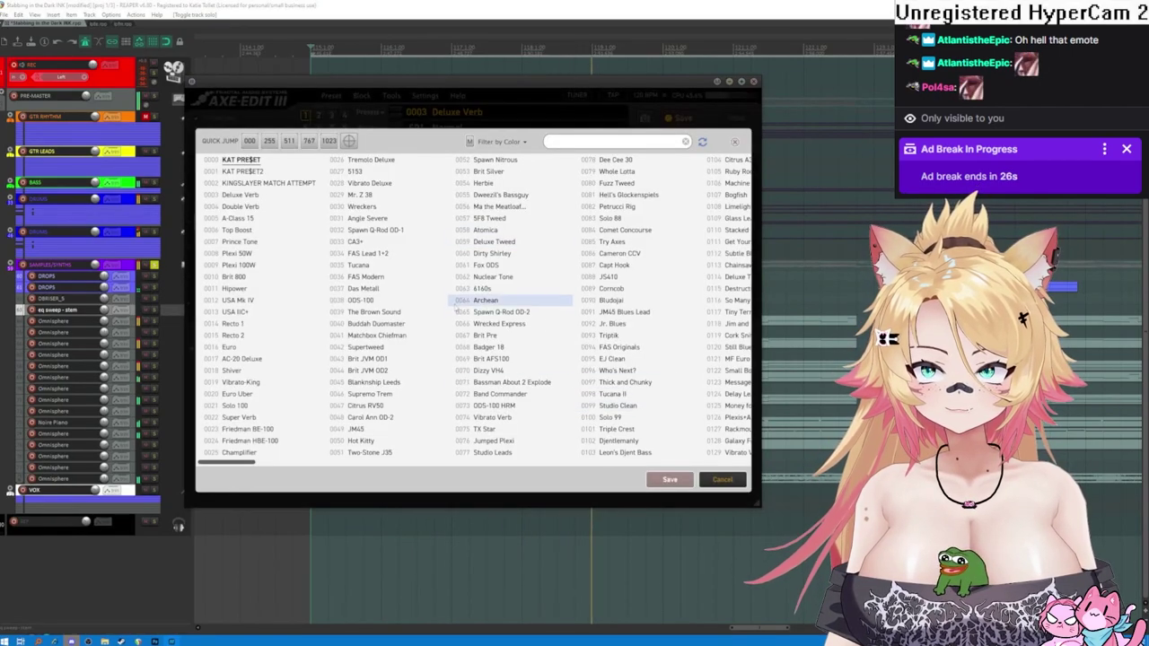
left_click(253, 194)
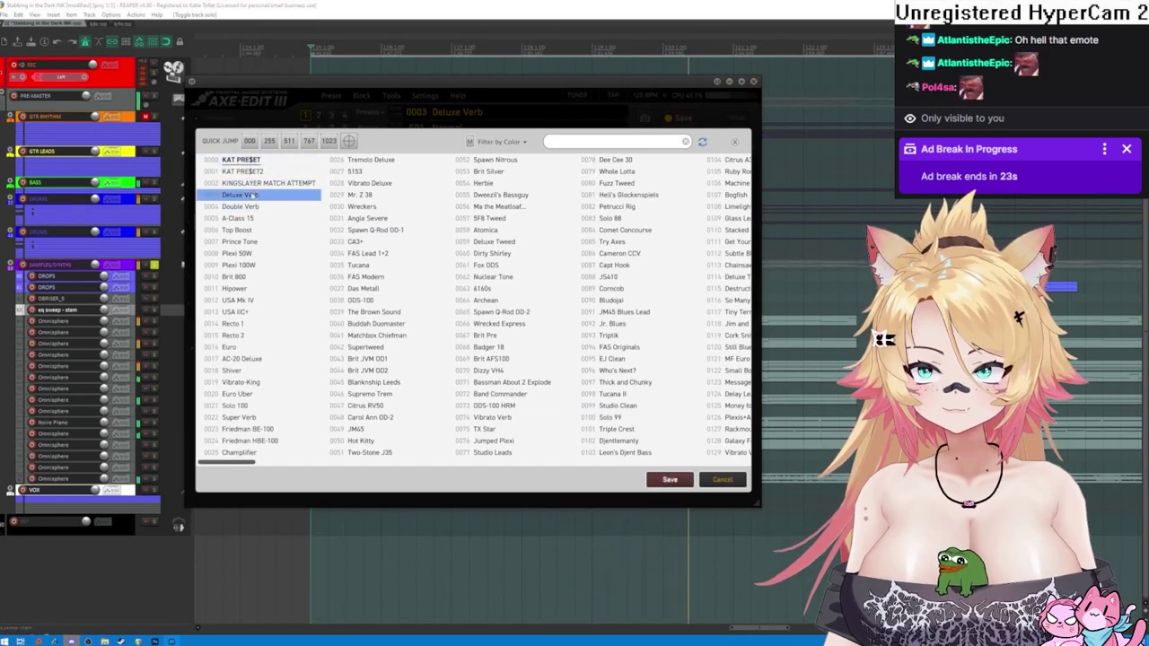
key("Up")
key("Up")
key("Up")
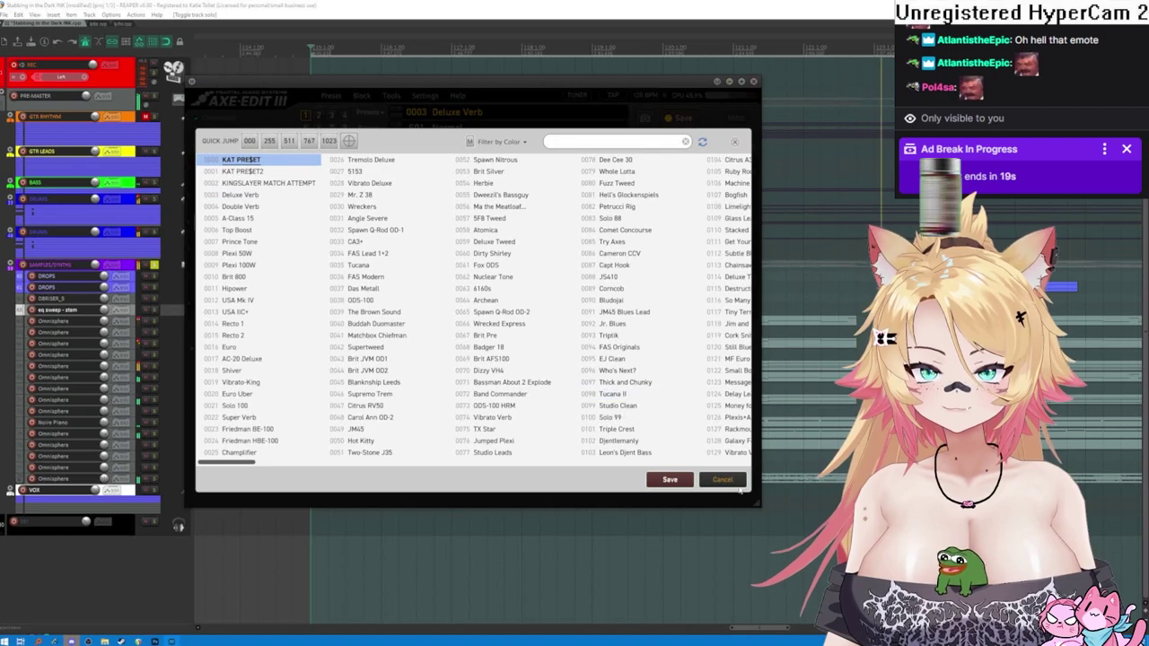
left_click(670, 479)
left_click(660, 438)
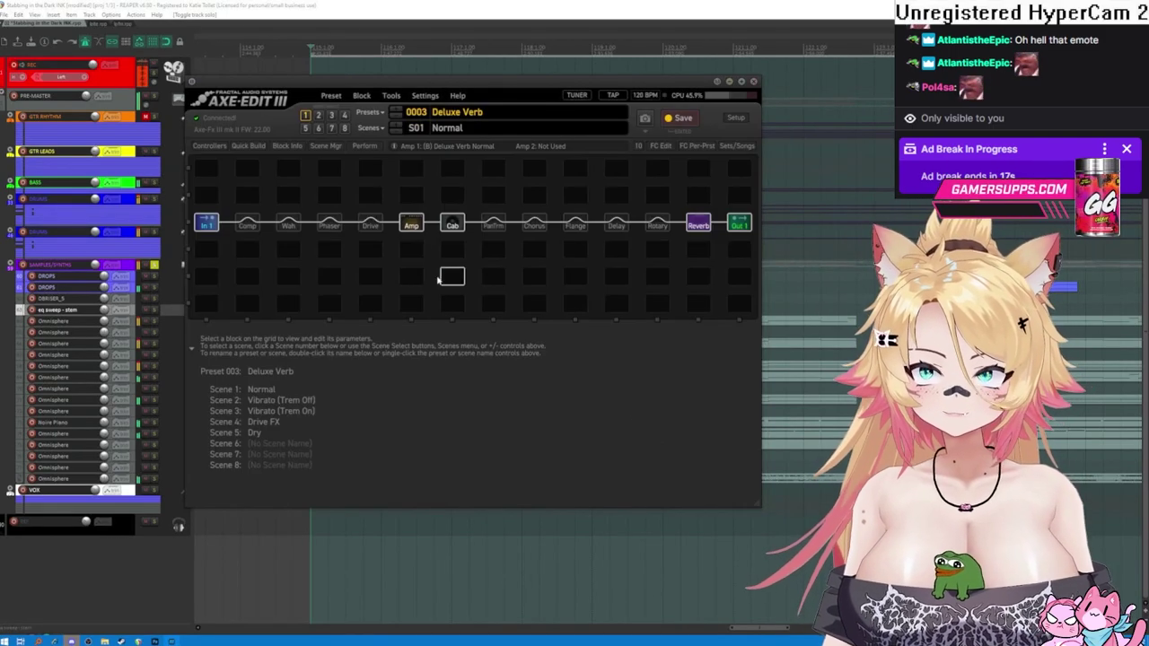
- Load the KAT PRESET.syx template from the templates folder into preset slot 0003 as a new preset
left_click(440, 113)
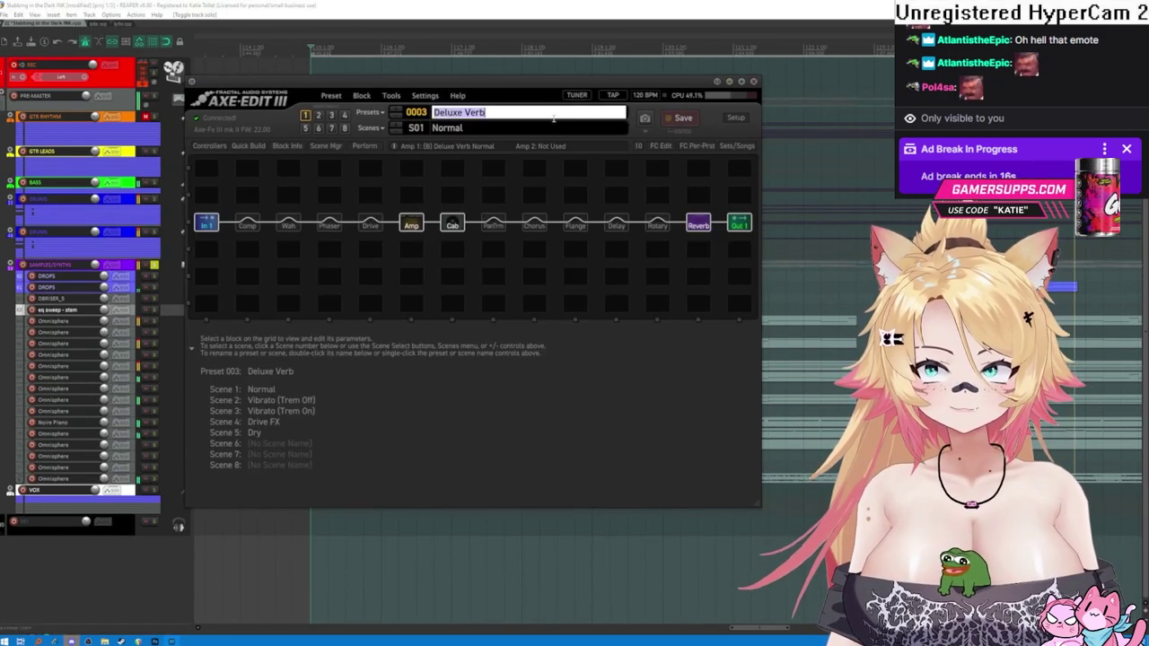
left_click(425, 129)
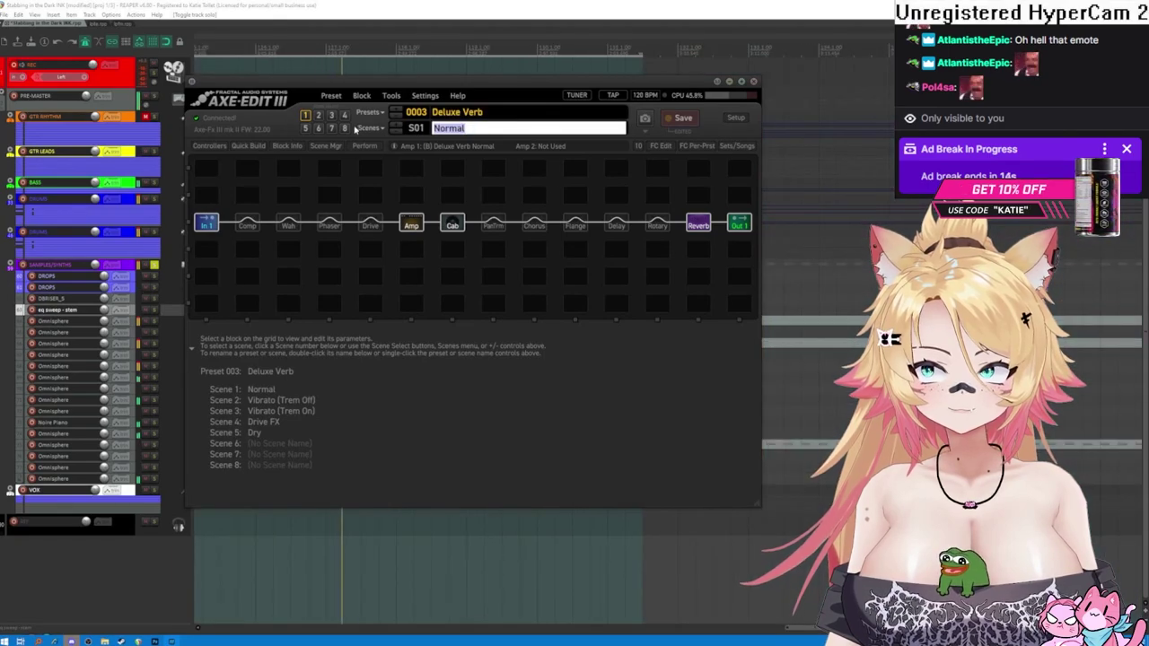
left_click(332, 96)
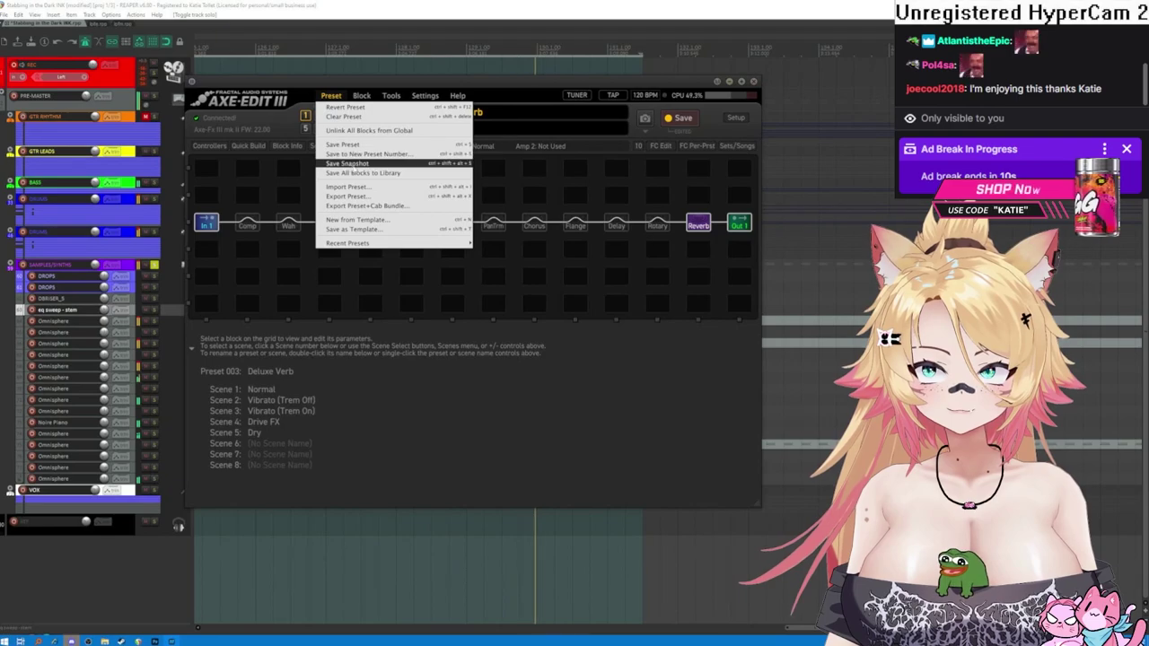
mouse_move(368, 246)
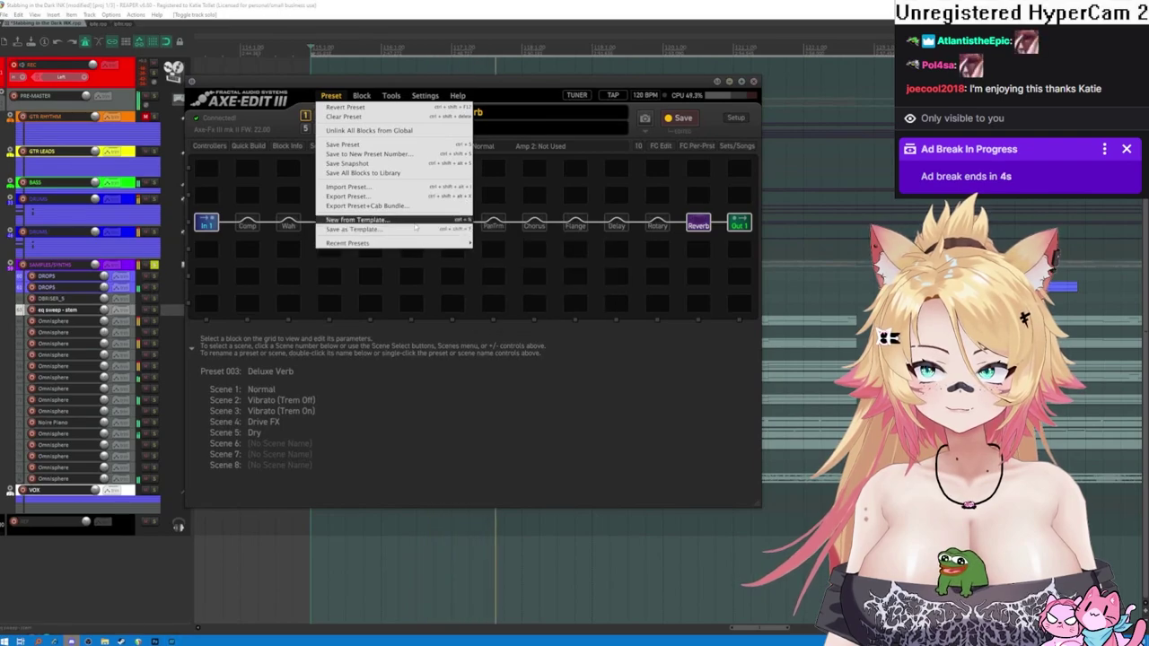
left_click(415, 223)
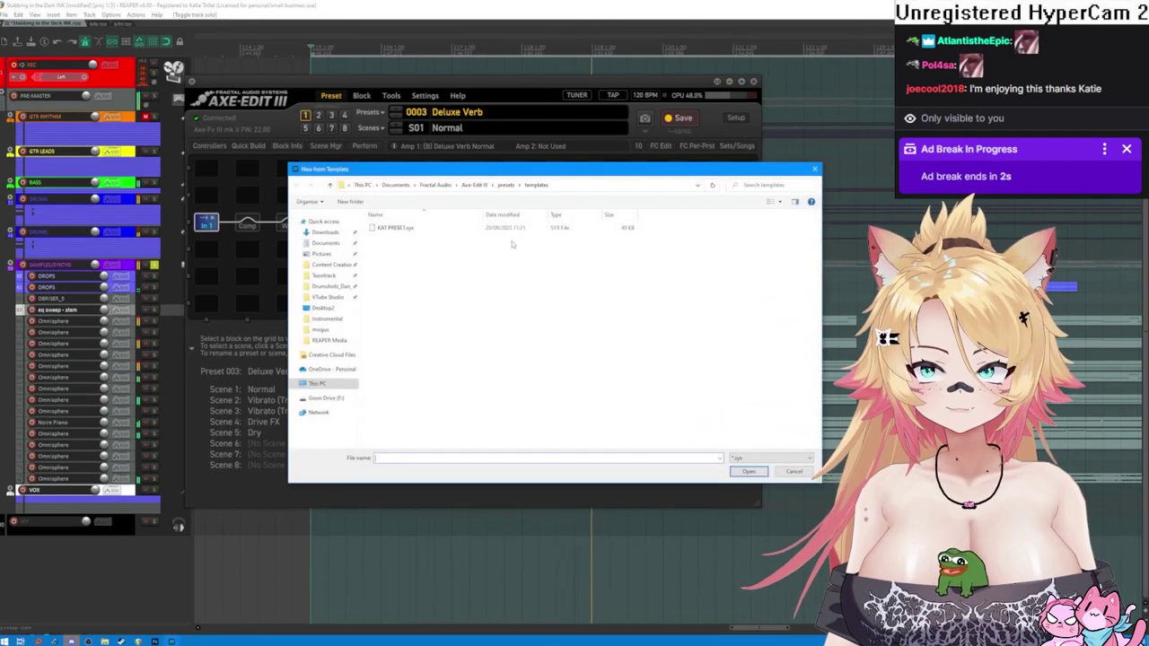
double_click(437, 230)
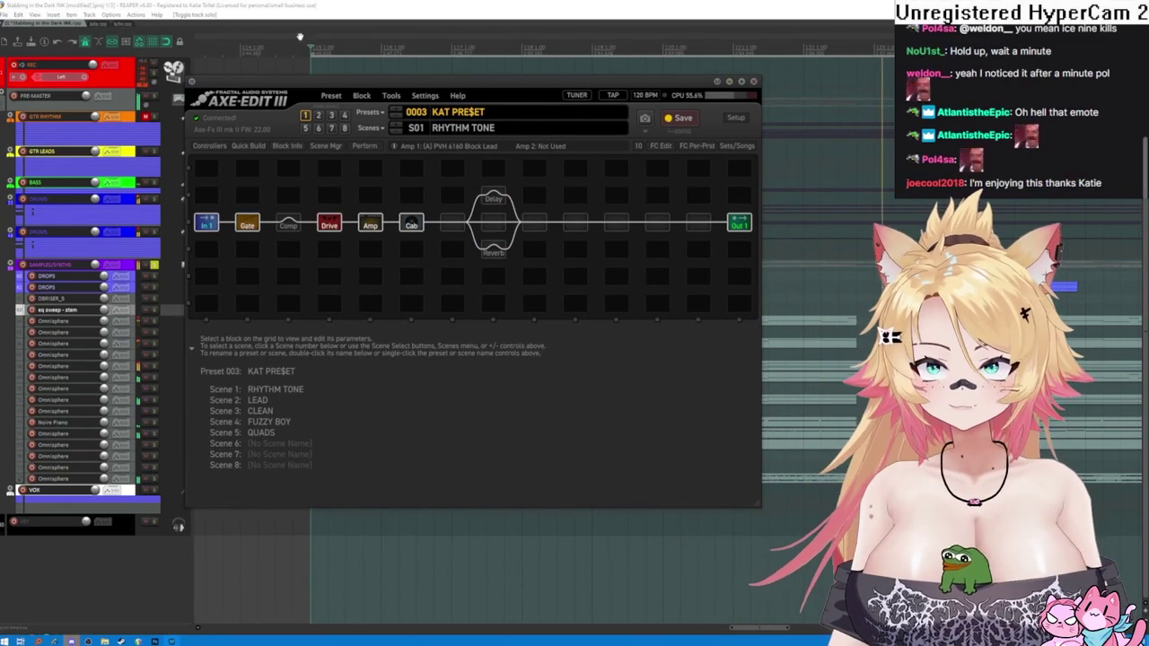
left_click(329, 5)
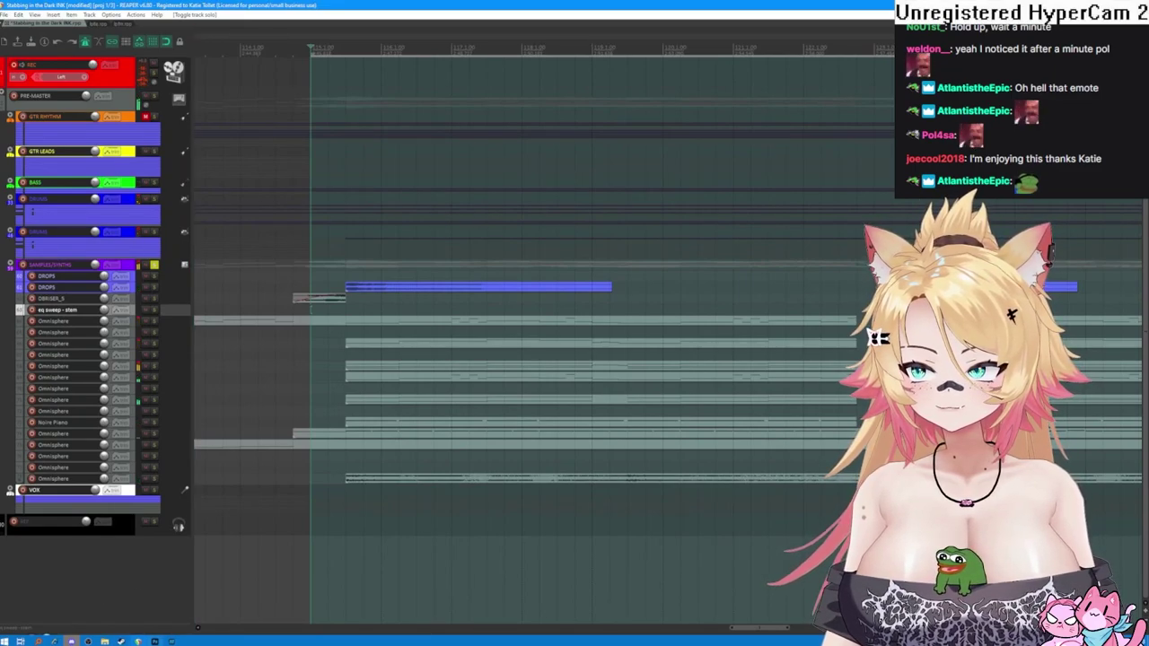
left_click(154, 641)
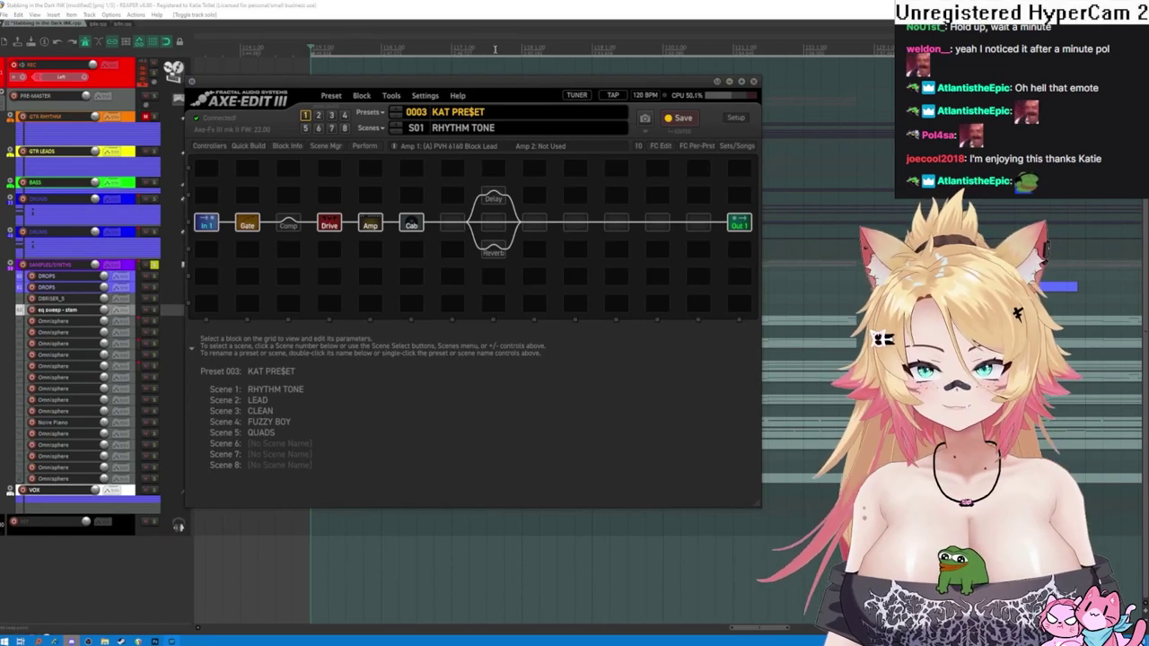
- Select the Amp block of preset 0003 and change its amp type to FAS Modern II
left_click(370, 225)
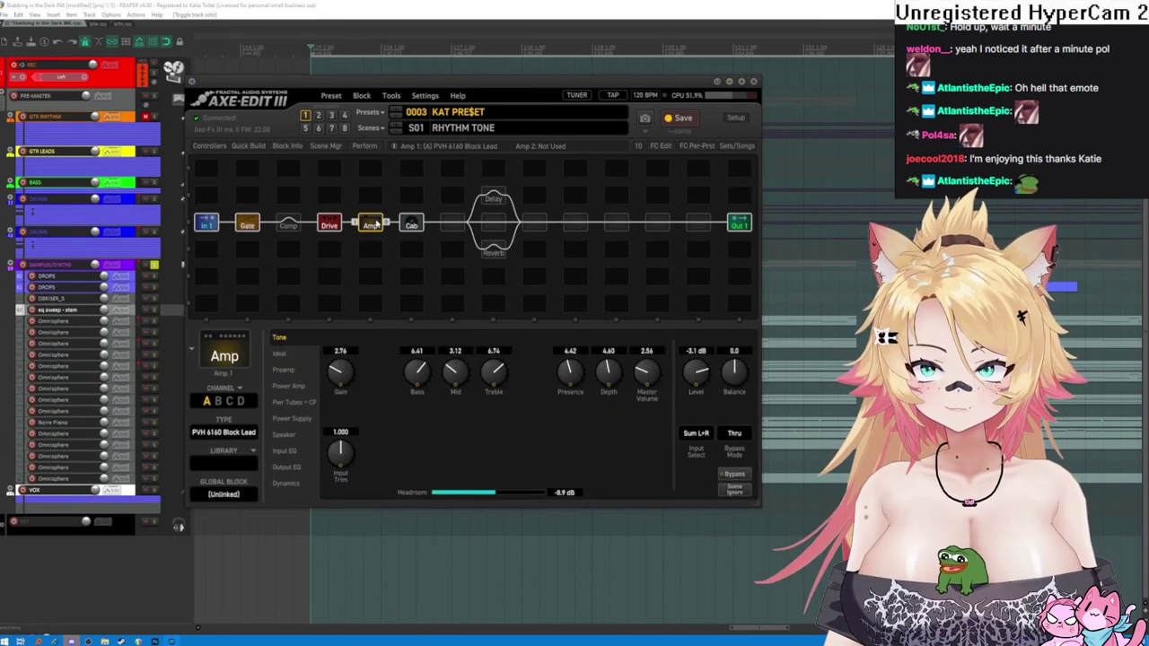
left_click(241, 434)
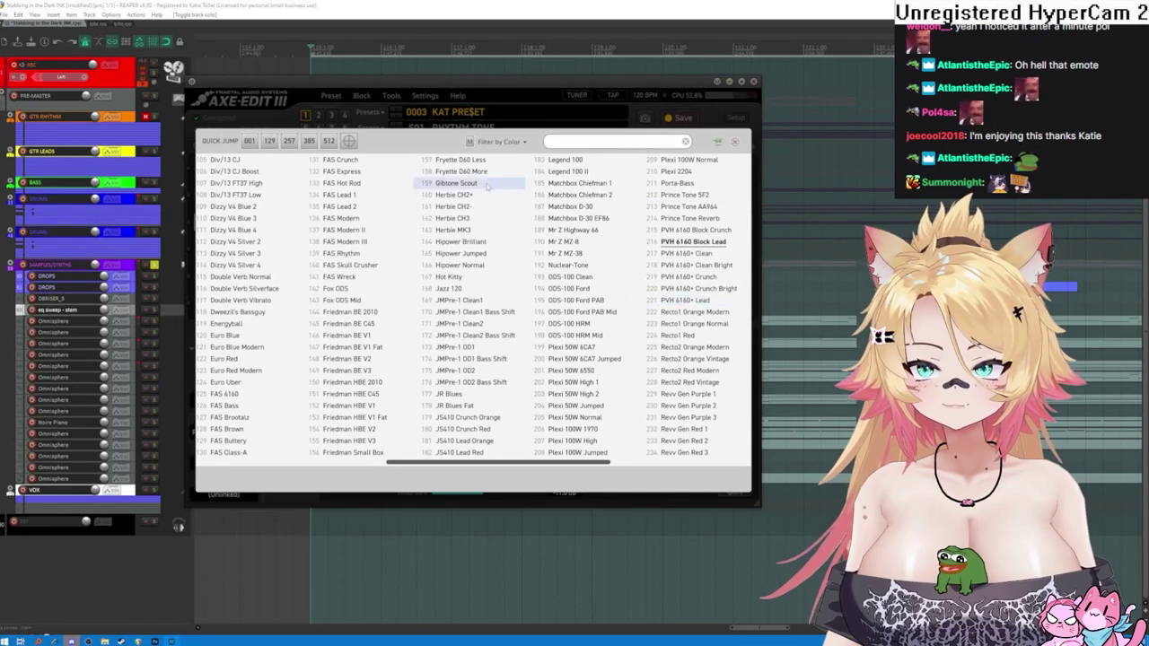
left_click(350, 230)
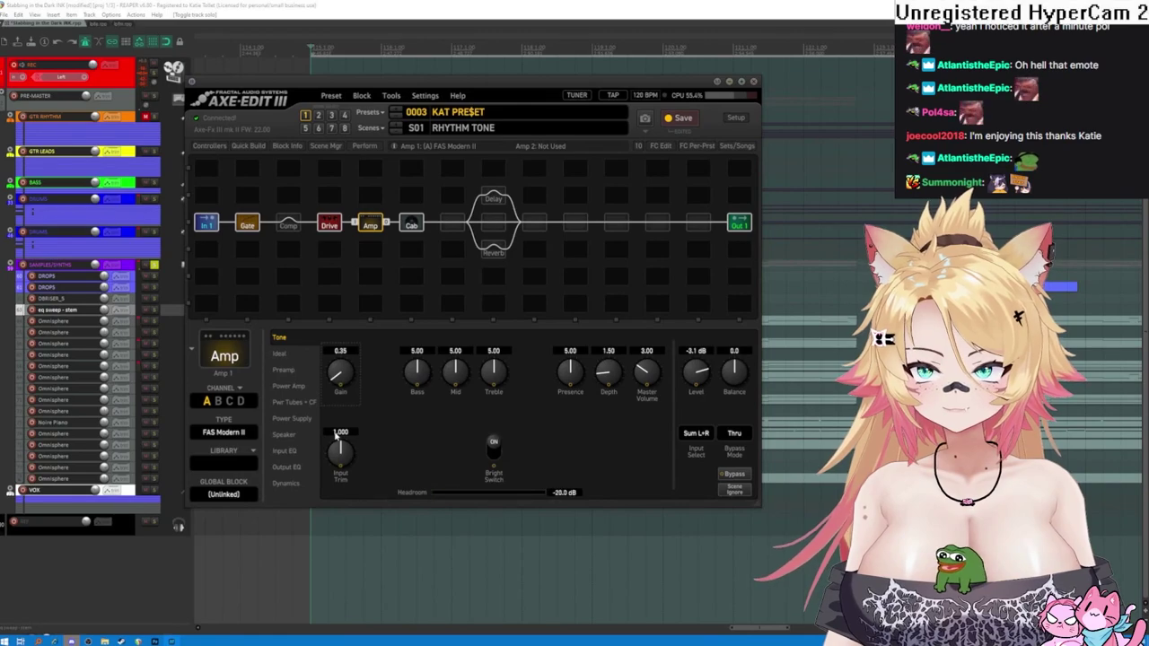
- Open the list of amp types for Amp 1 and browse past the FAS and Friedman models
left_click(225, 433)
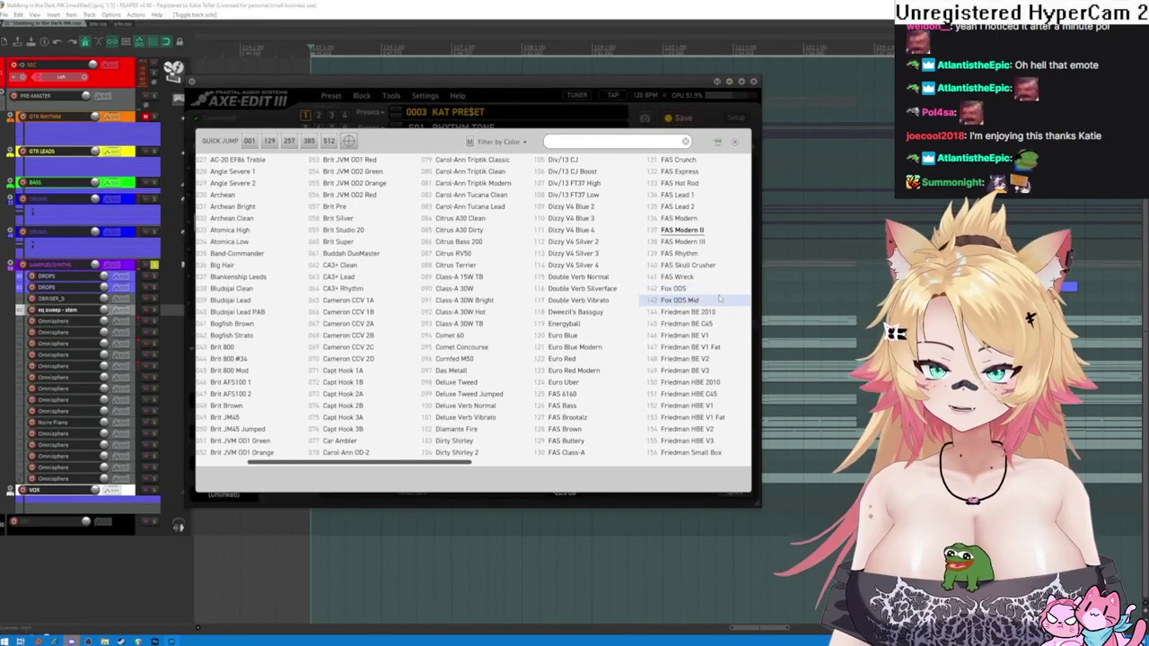
scroll(719, 306, "right", 4)
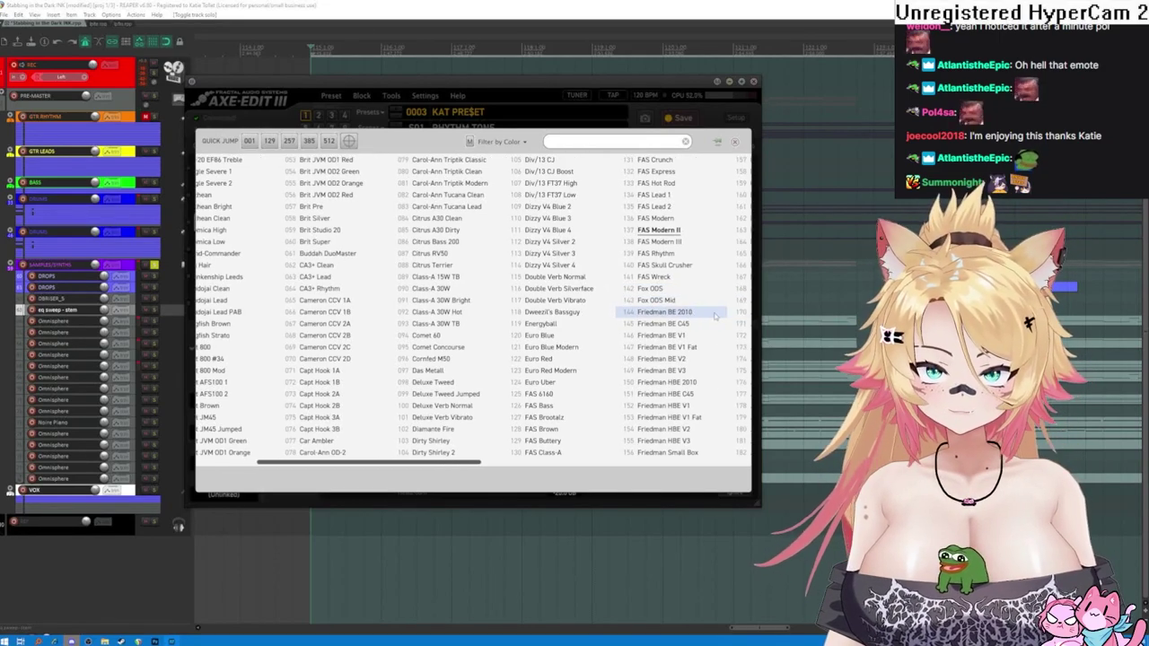
scroll(715, 314, "right", 4)
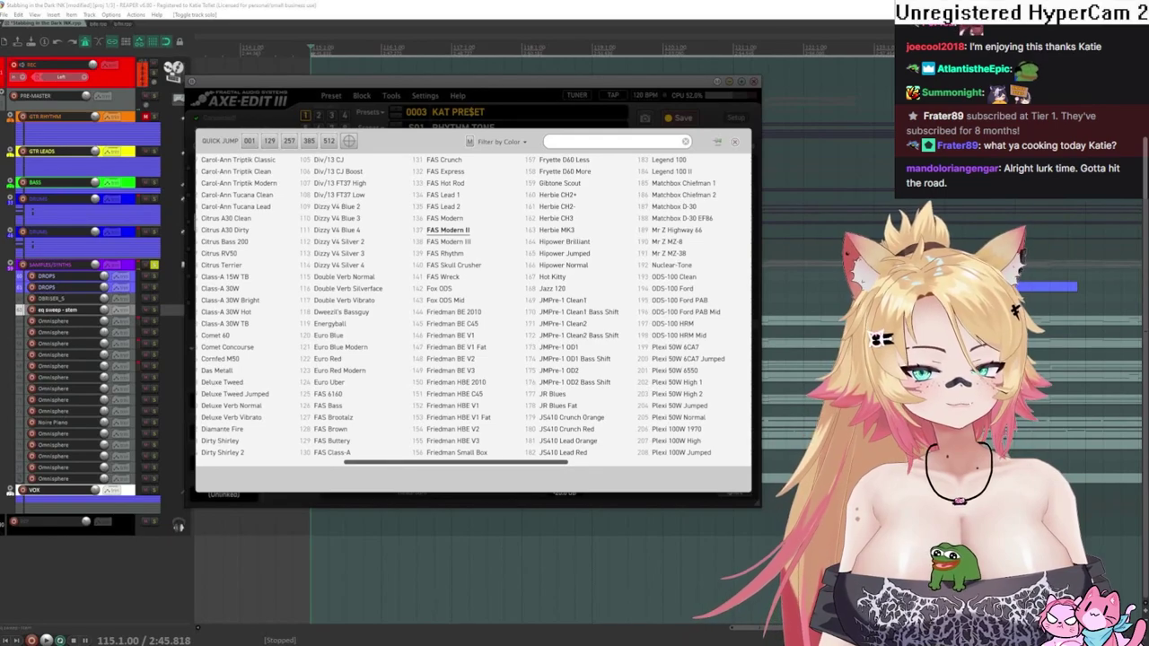
key("alt+Tab")
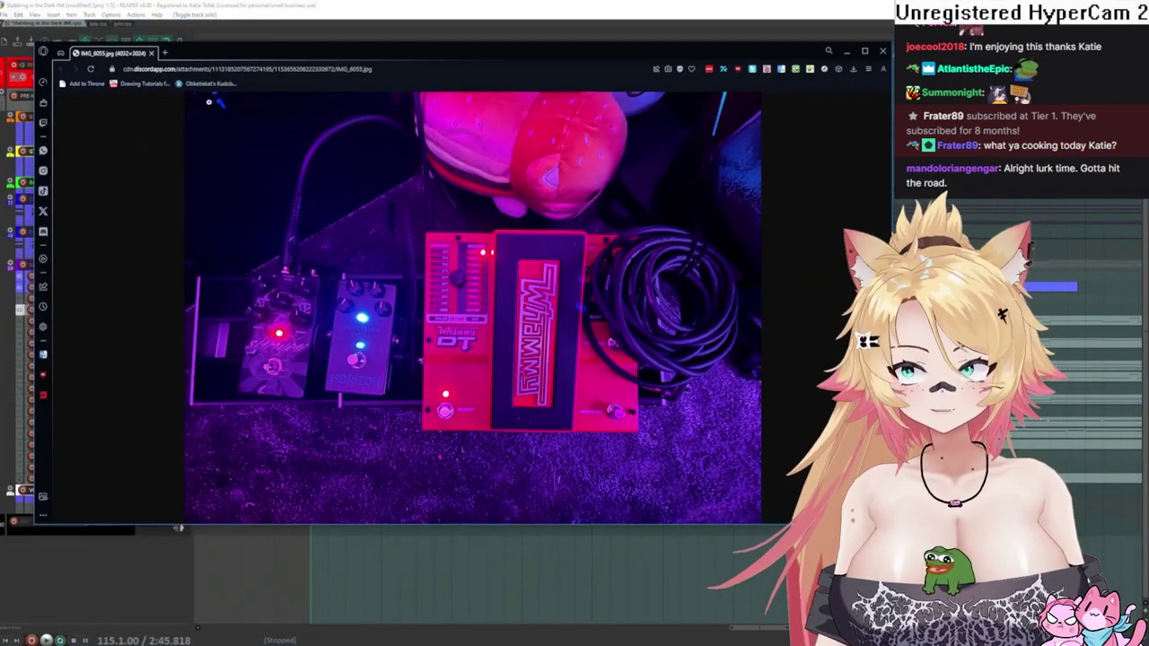
left_click(165, 53)
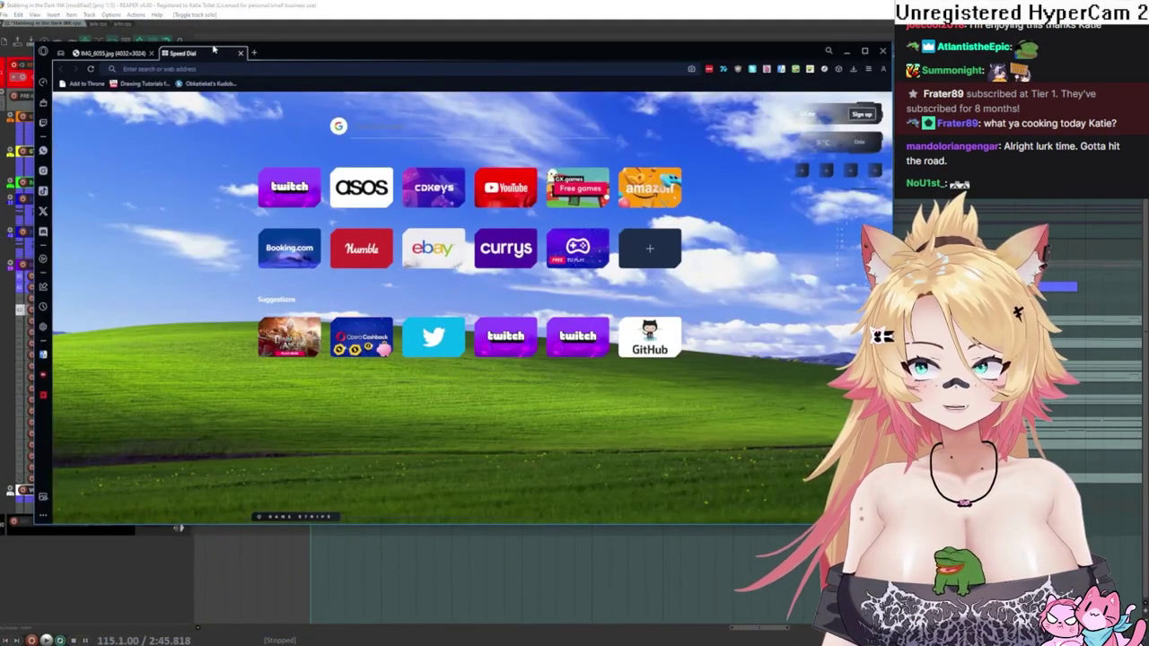
left_click(247, 53)
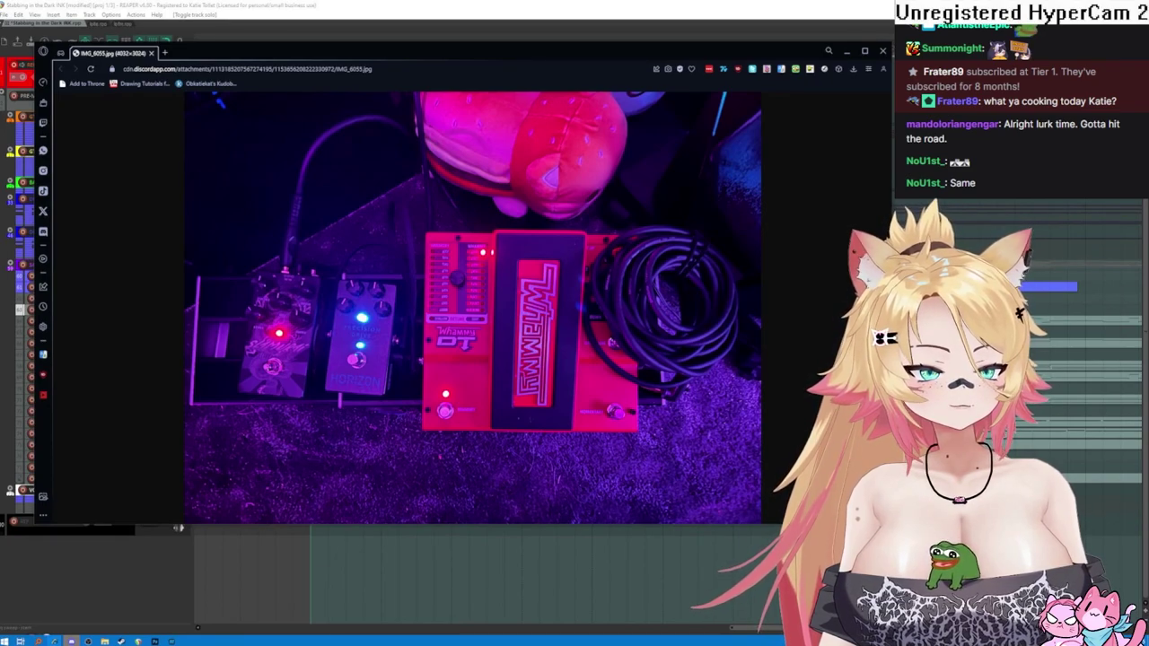
left_click(883, 51)
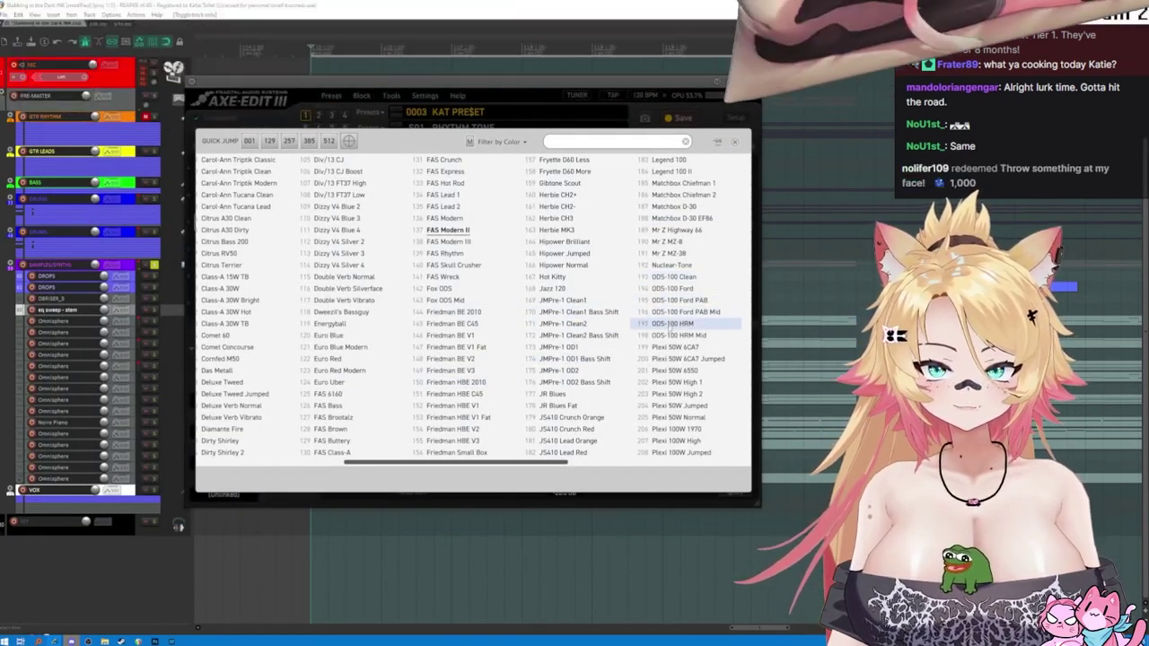
- Choose PVH 6160 Block Crunch as the amp type for Amp 1
scroll(675, 355, "right", 3)
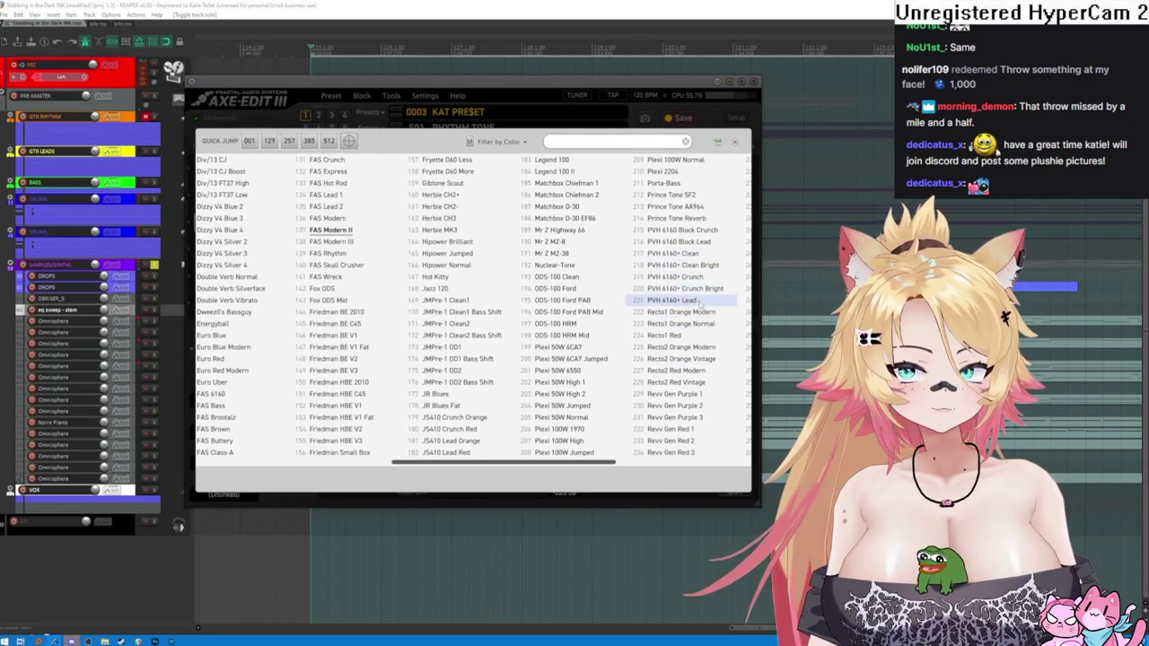
left_click(708, 230)
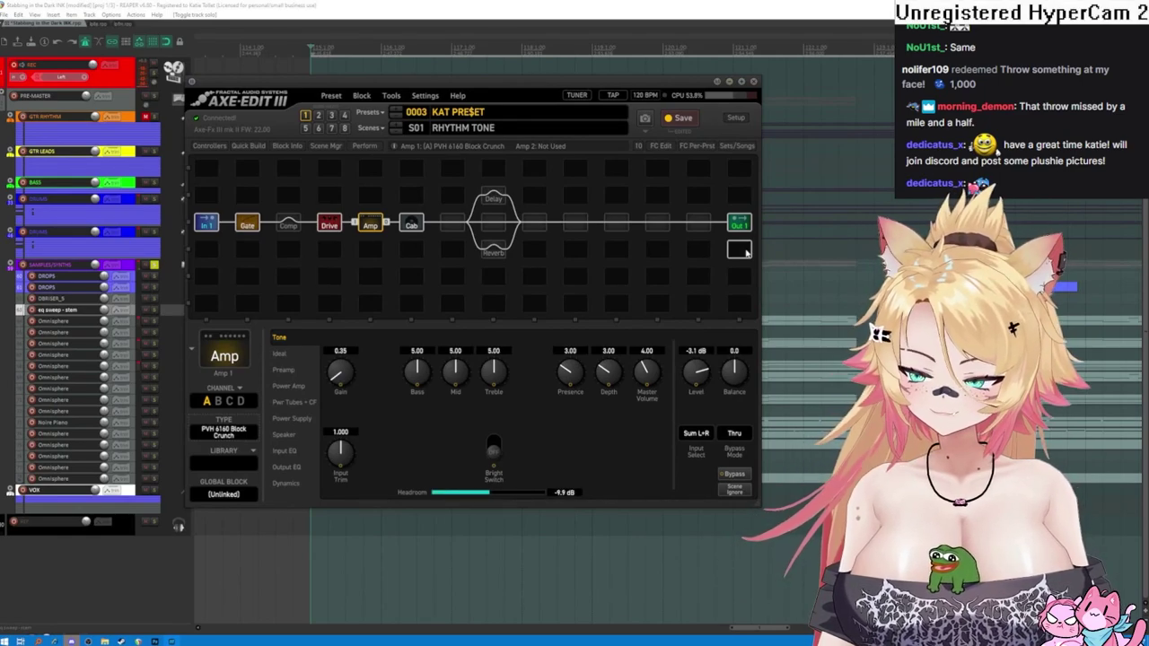
- Turn on the amp's Bright Switch and raise its Gain to about 2.93
left_click_drag(339, 384, 312, 352)
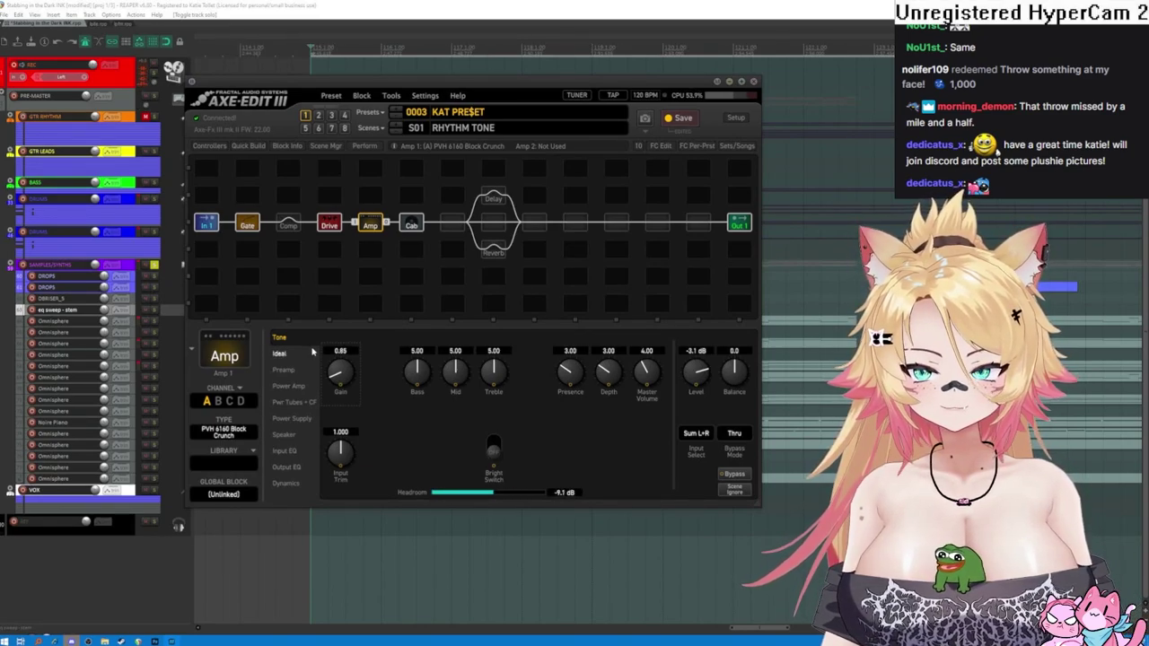
left_click(492, 453)
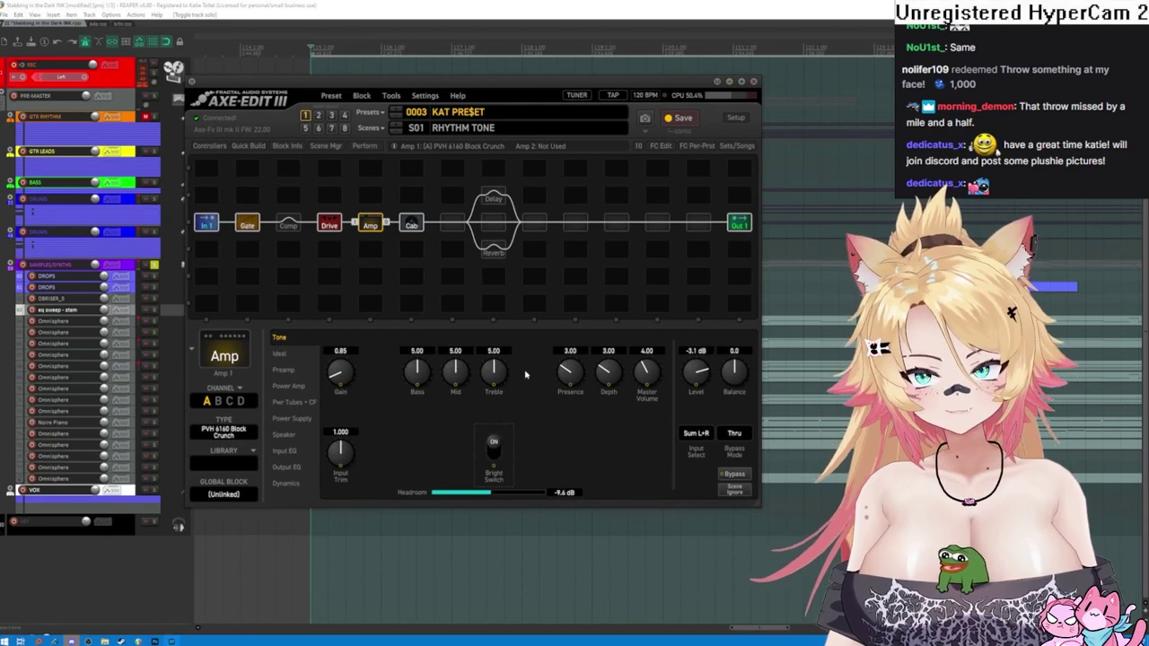
left_click_drag(336, 373, 316, 307)
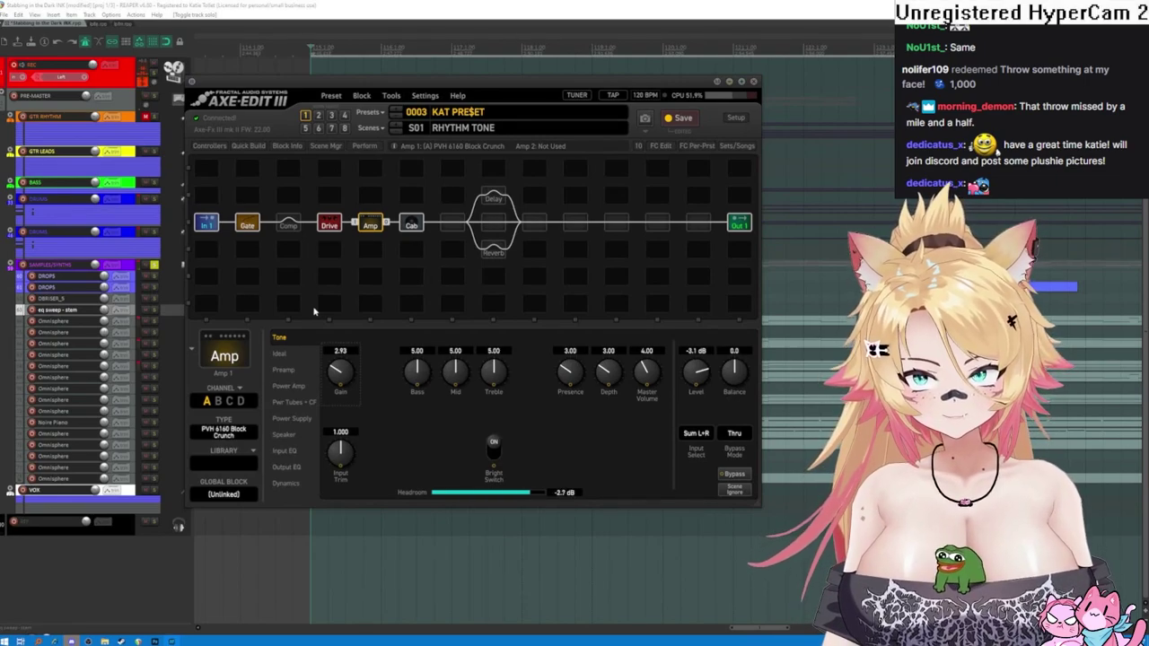
- Check the Drive block's settings, then set the amp's Level to -12.0 dB and Master Volume to about 6.52
left_click(334, 226)
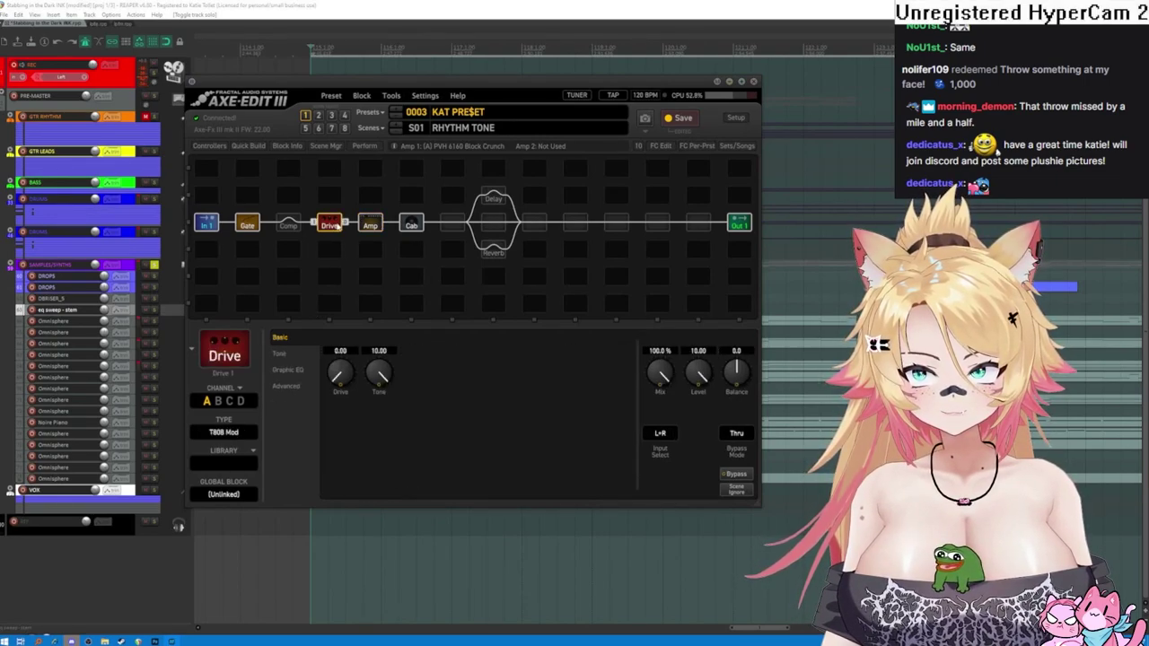
left_click(370, 225)
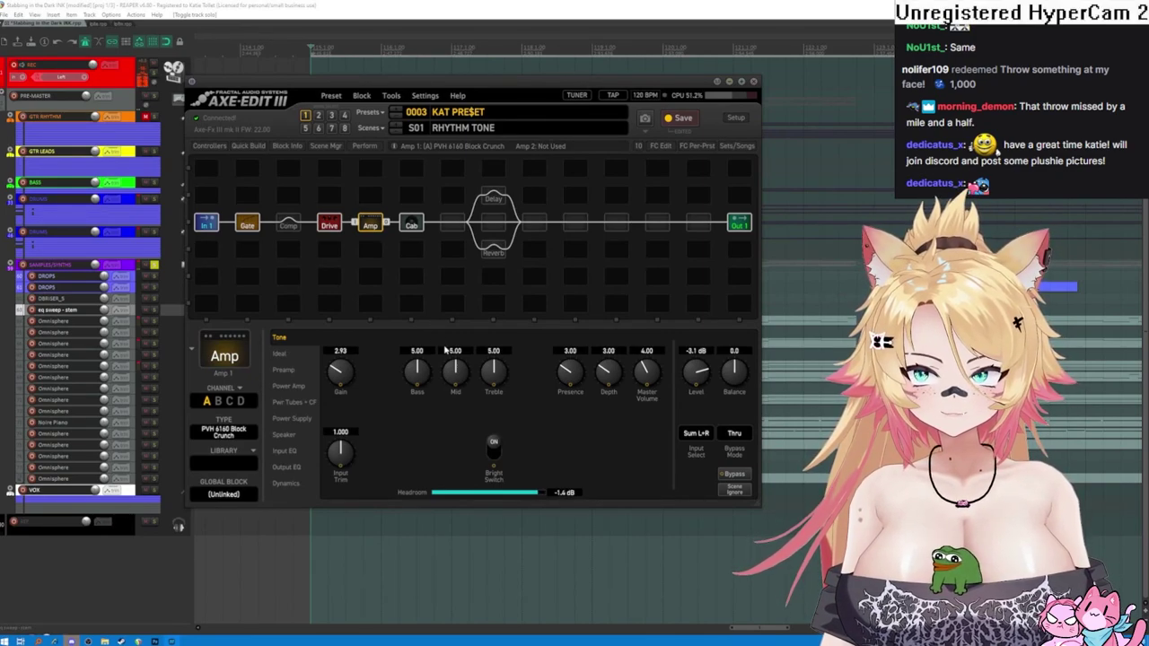
left_click_drag(644, 368, 638, 391)
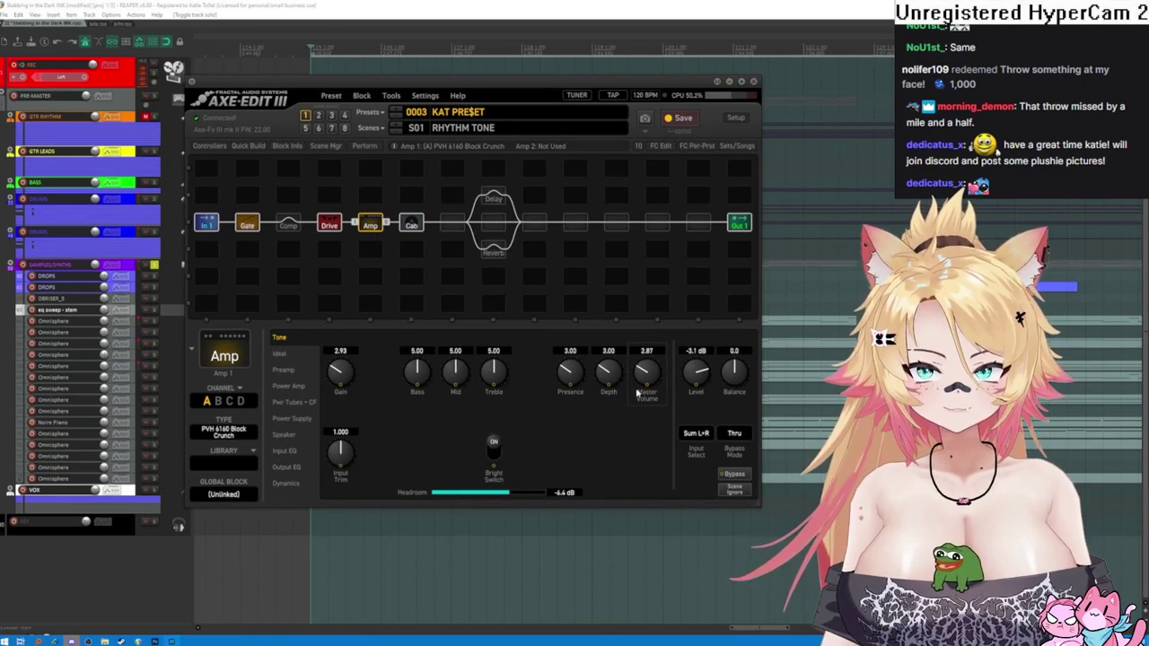
scroll(693, 379, "down", 5)
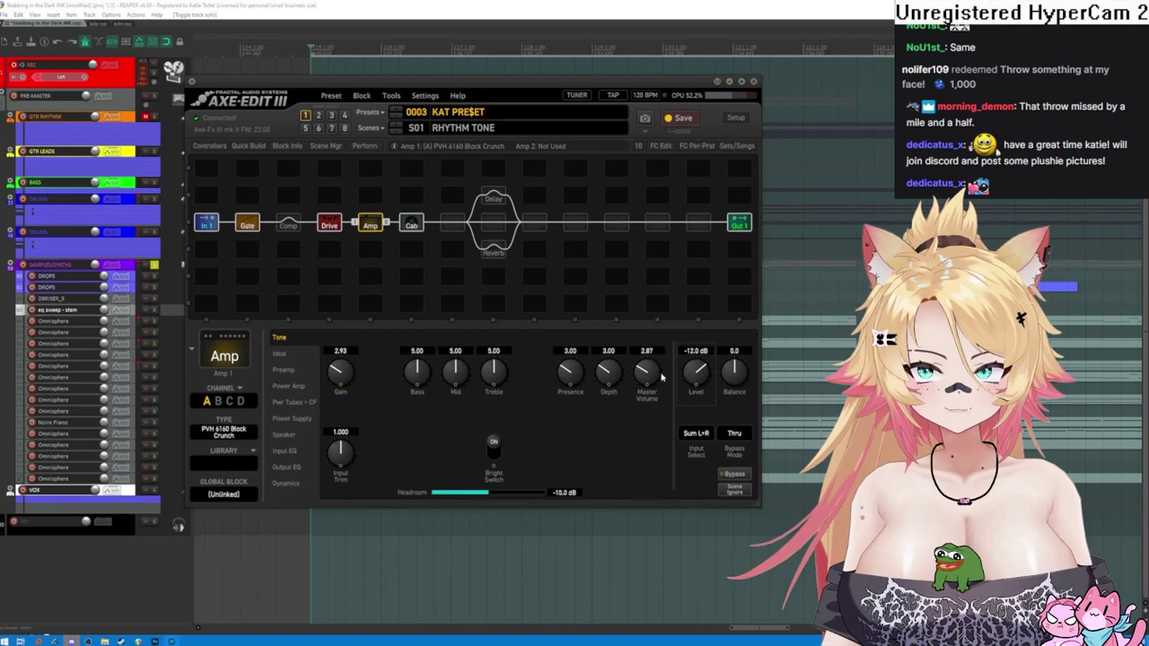
scroll(647, 373, "up", 8)
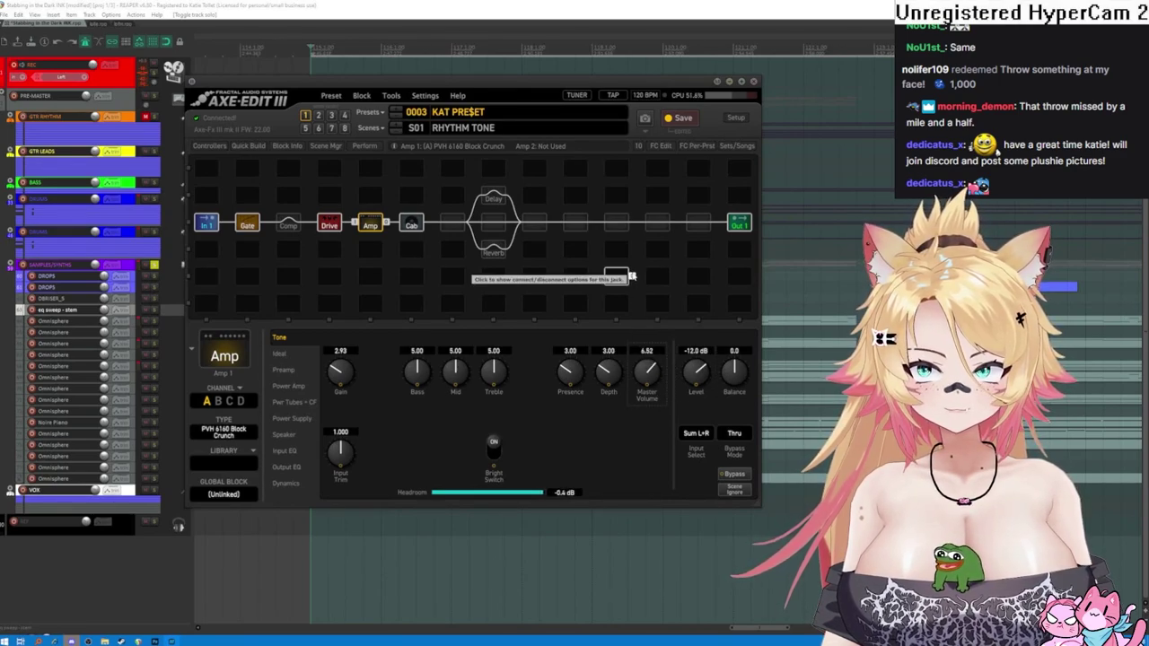
- Set the amp's Gain to about 3.72 and its tone controls to Bass 4.43, Mid 5.50 and Treble 5.12
scroll(339, 370, "up", 4)
scroll(320, 334, "down", 3)
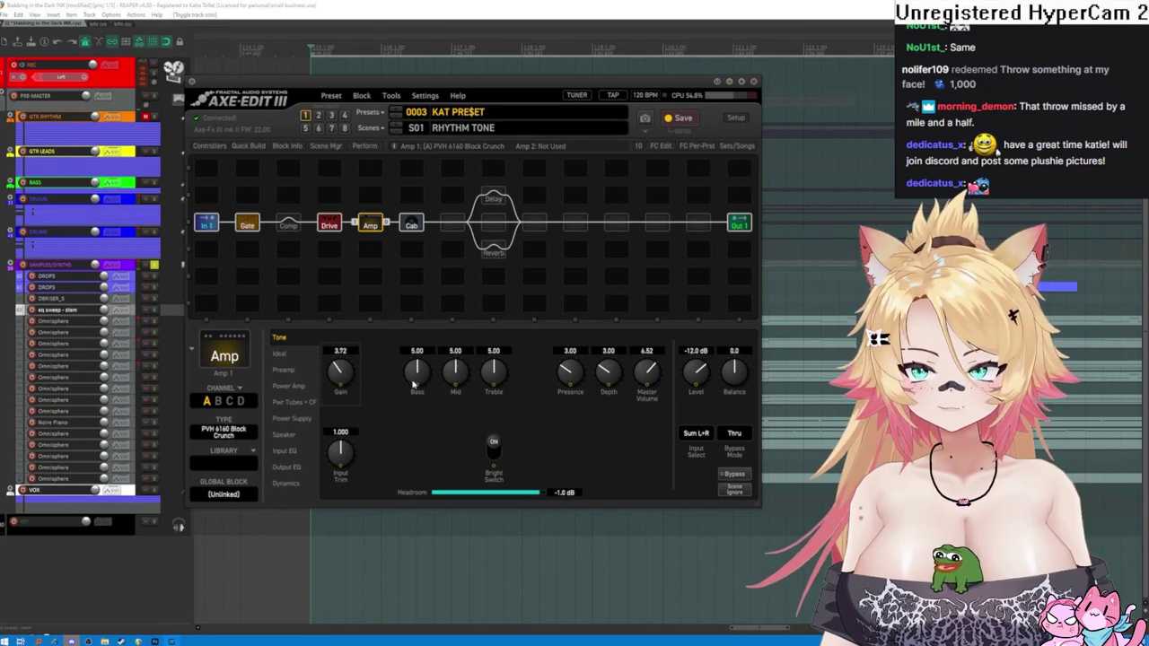
left_click_drag(413, 384, 481, 375)
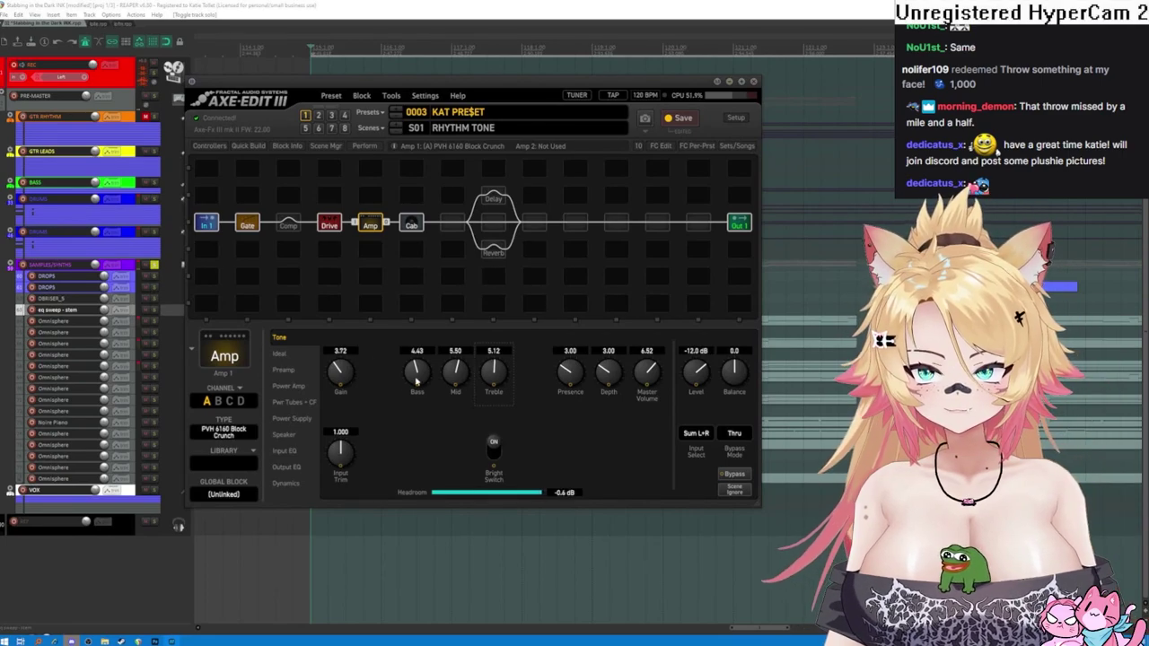
- Set Amp 1's Bass to about 5.38 and Gain to about 3.37, and turn on its Fat switch
left_click_drag(349, 377, 333, 355)
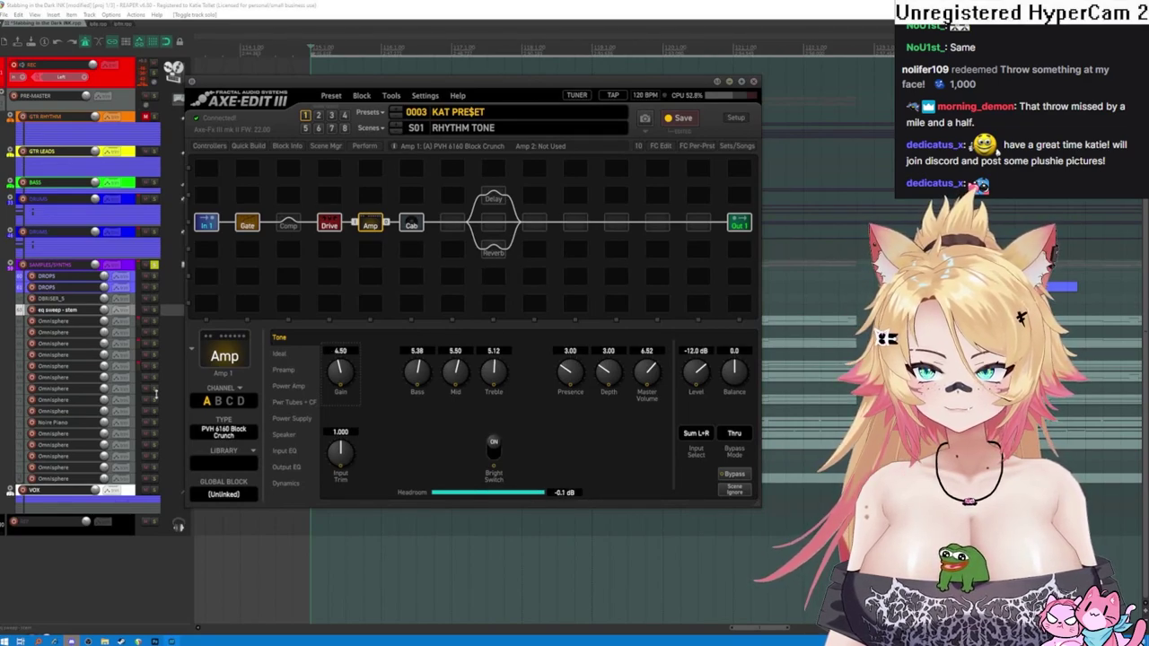
left_click(302, 358)
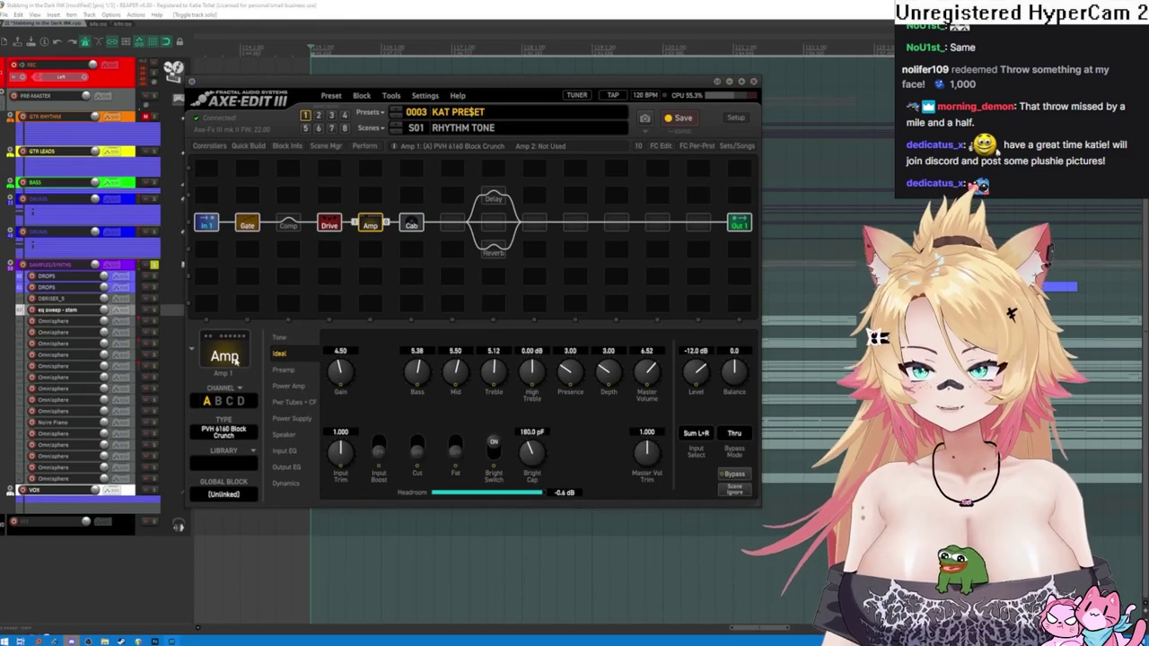
left_click(319, 116)
left_click(306, 116)
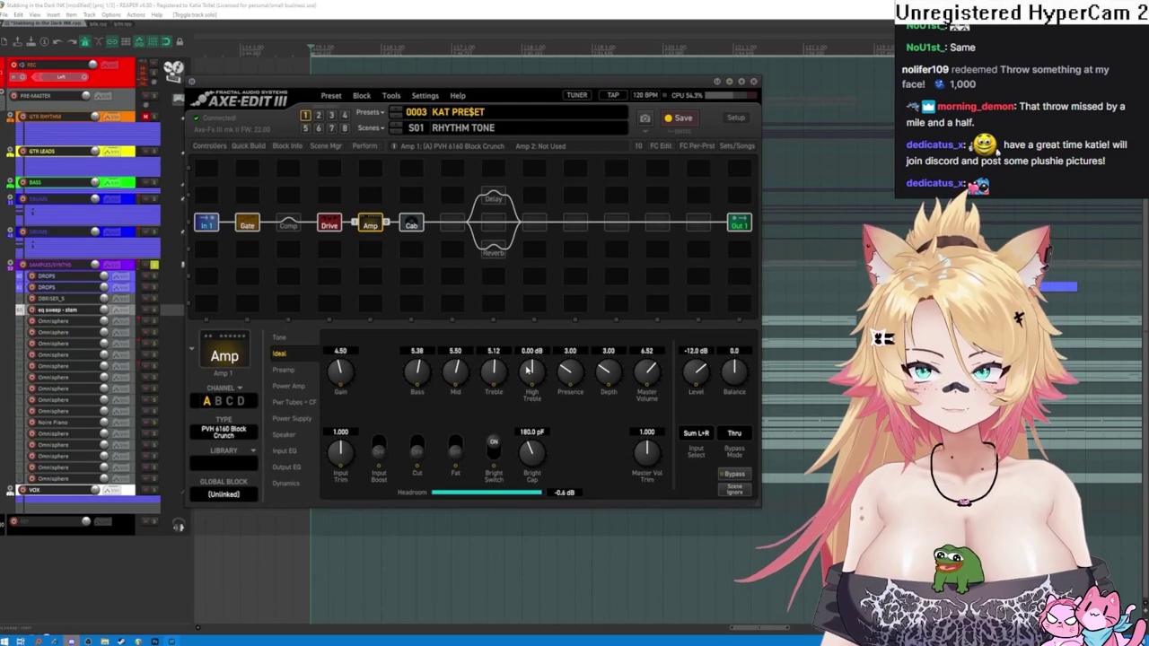
left_click_drag(335, 373, 329, 401)
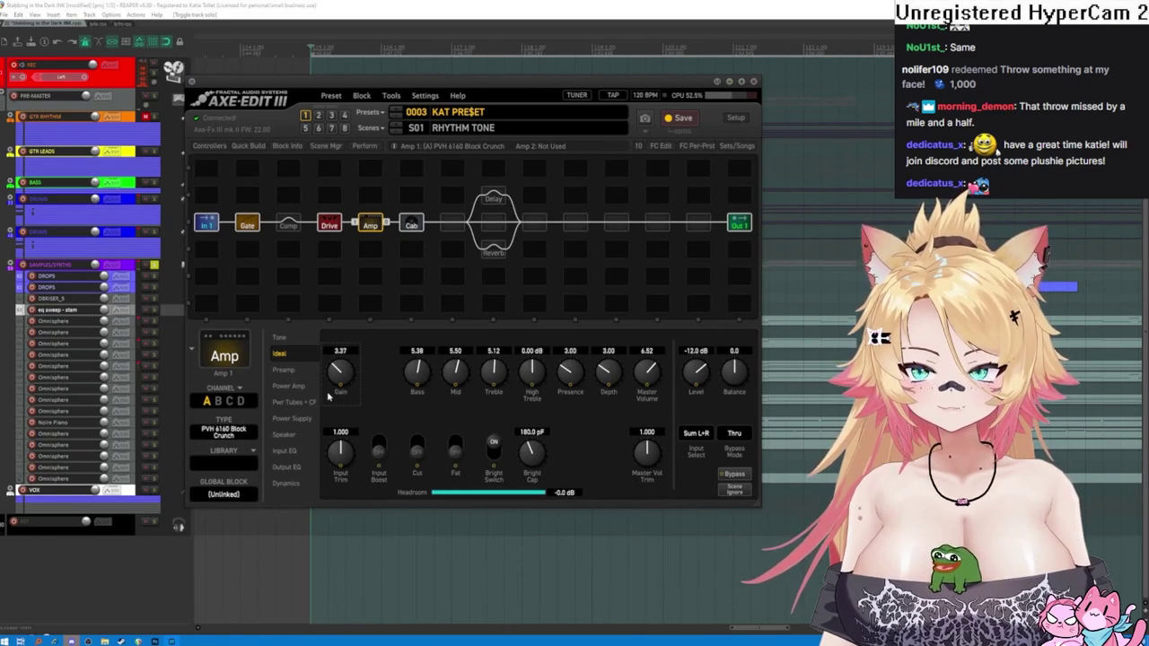
left_click(455, 447)
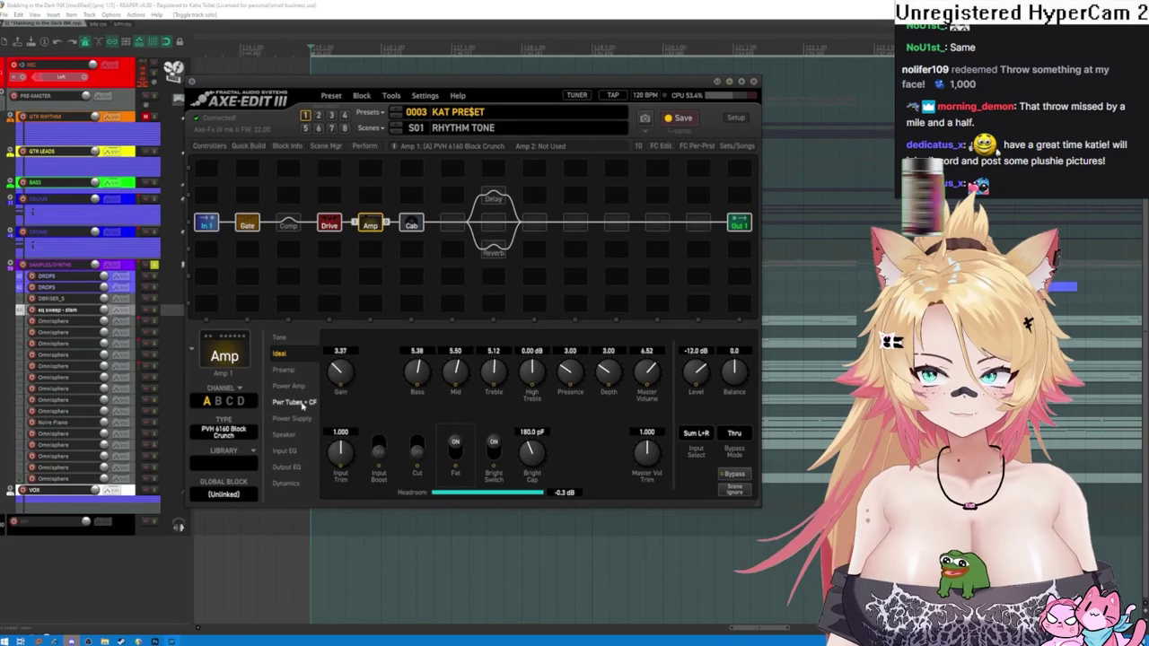
- Review the amp's power tube, power amp, preamp and tone settings, and the Cab block's settings
left_click(295, 402)
left_click(295, 386)
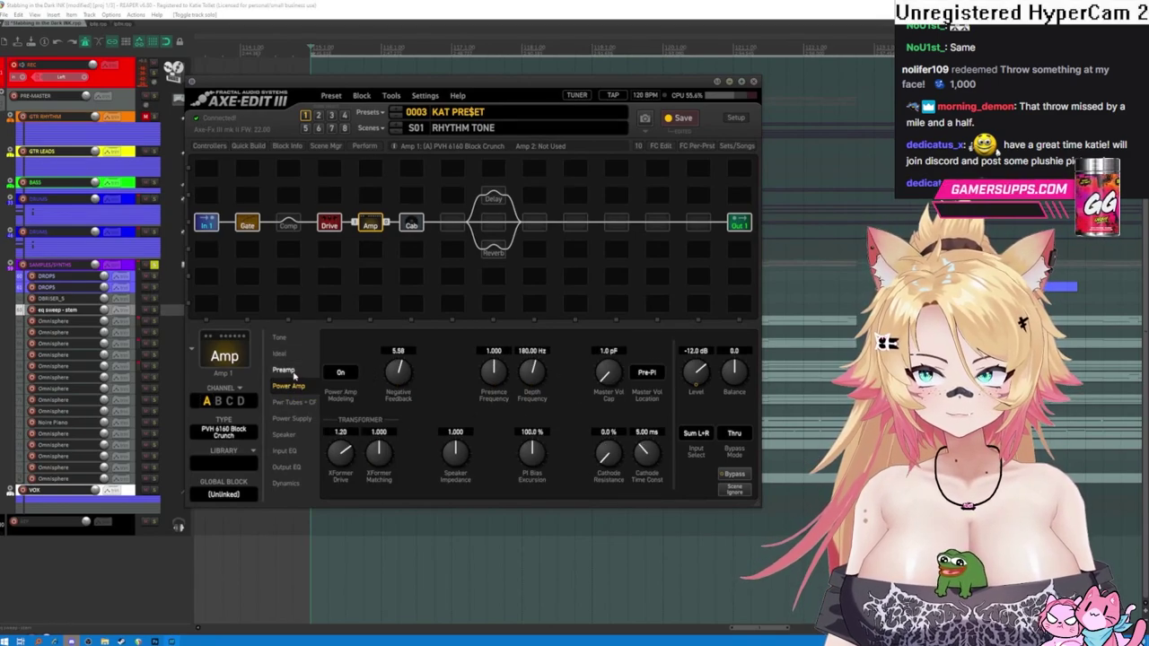
left_click(287, 369)
left_click(280, 352)
left_click(279, 337)
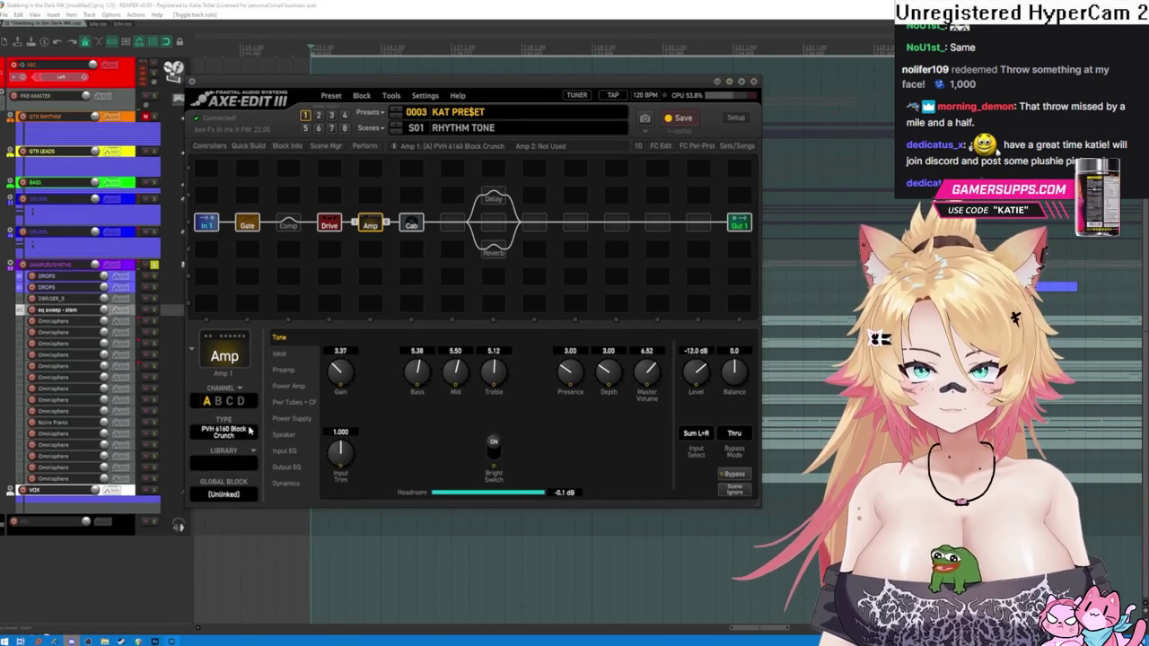
left_click(411, 225)
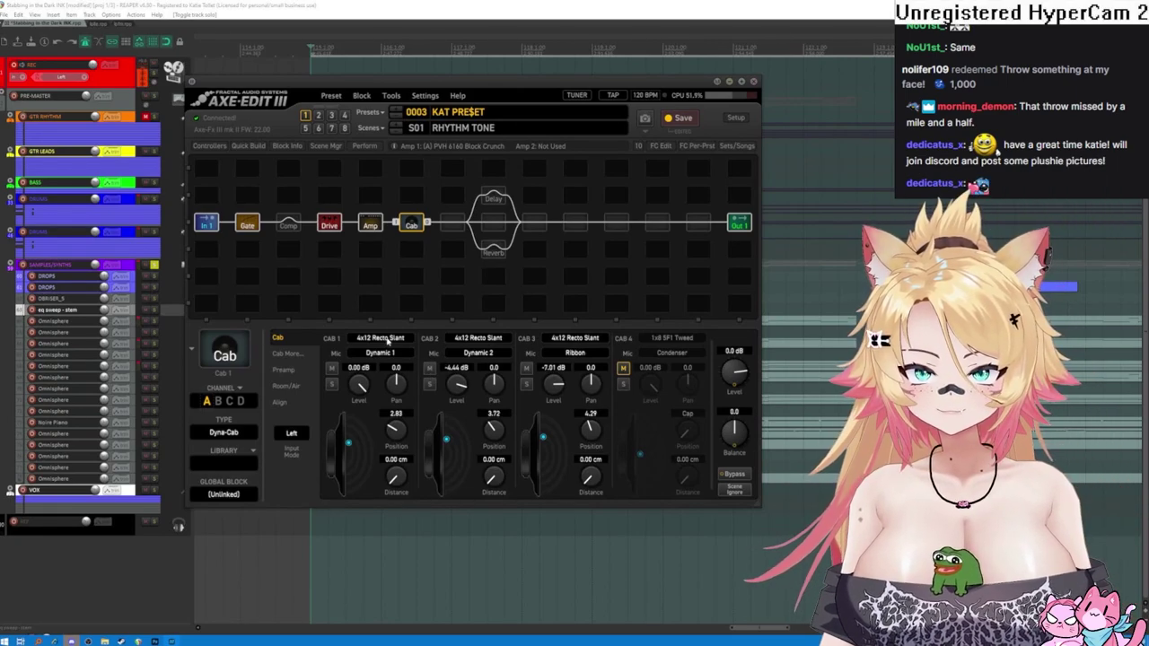
- Raise Amp 1's Gain to about 4.20 and its Input Trim to about 1.049
left_click(371, 224)
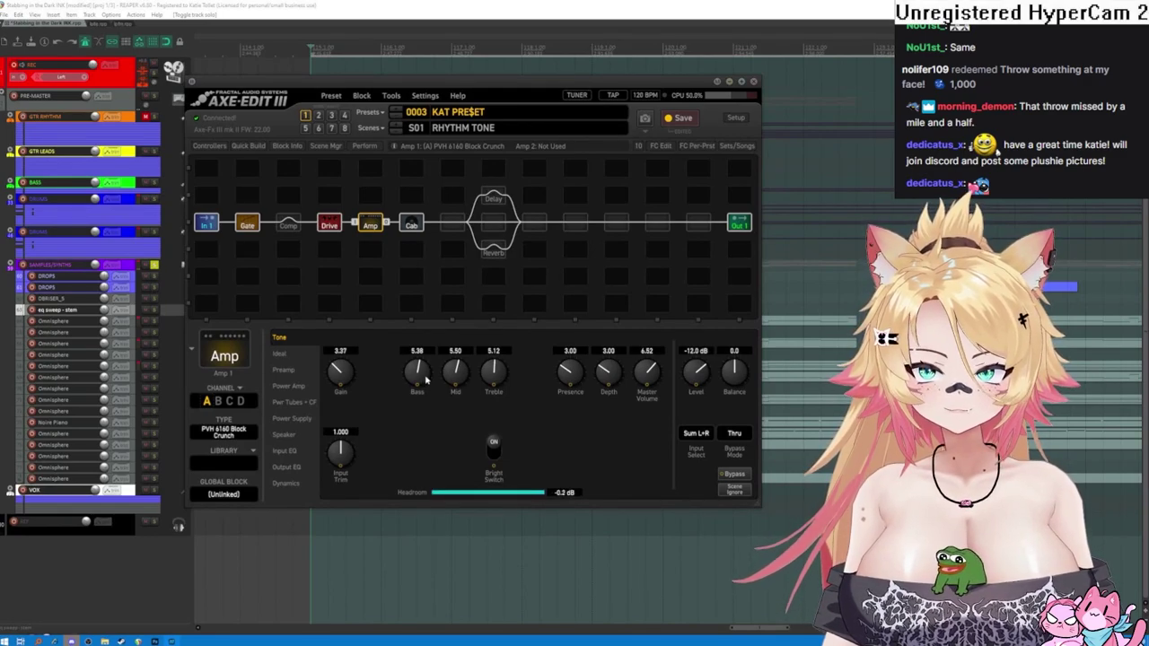
left_click_drag(339, 383, 328, 351)
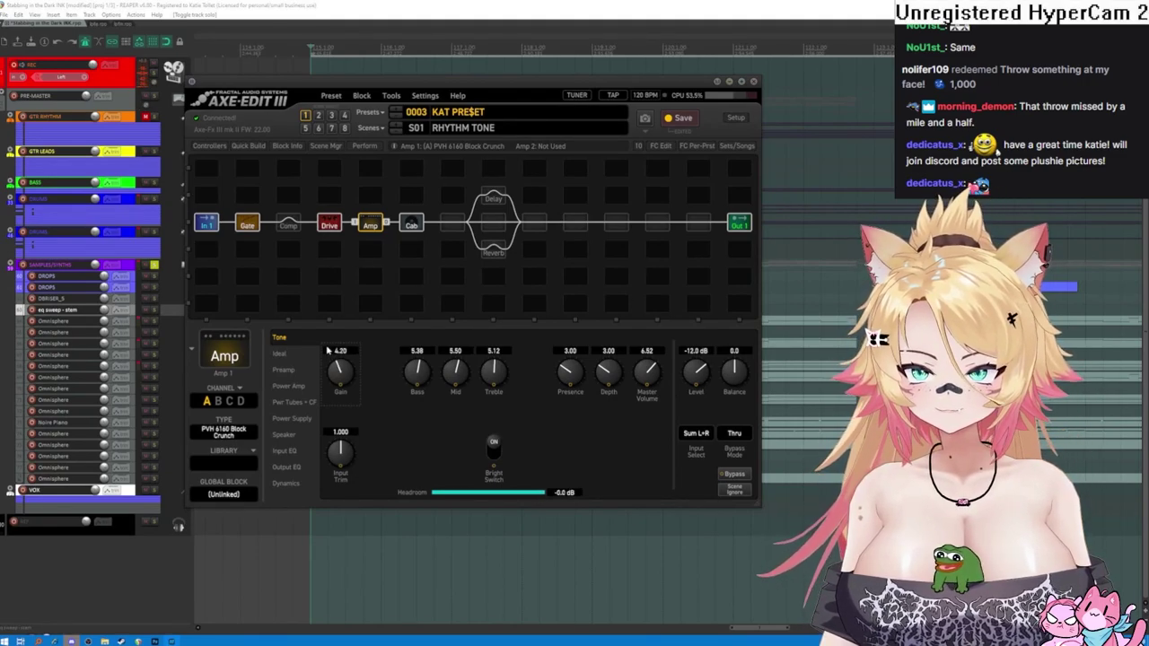
left_click_drag(338, 449, 313, 431)
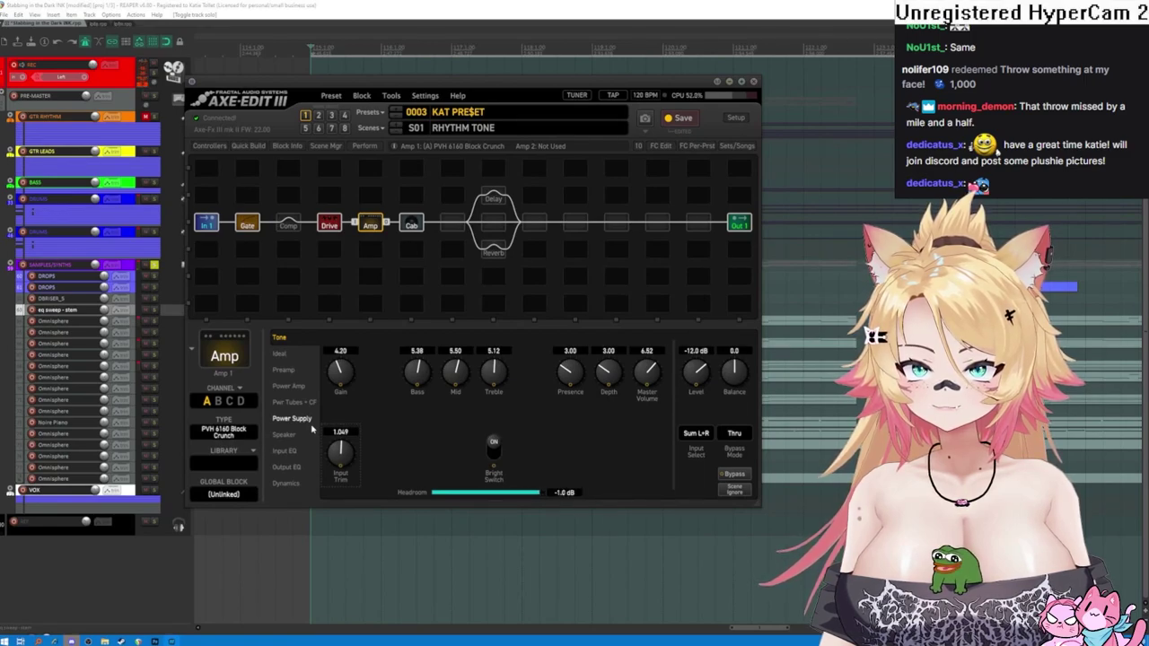
- Check the channel list for both amps and add an Amp 2 block in the grid cell directly above Amp 1
left_click(542, 147)
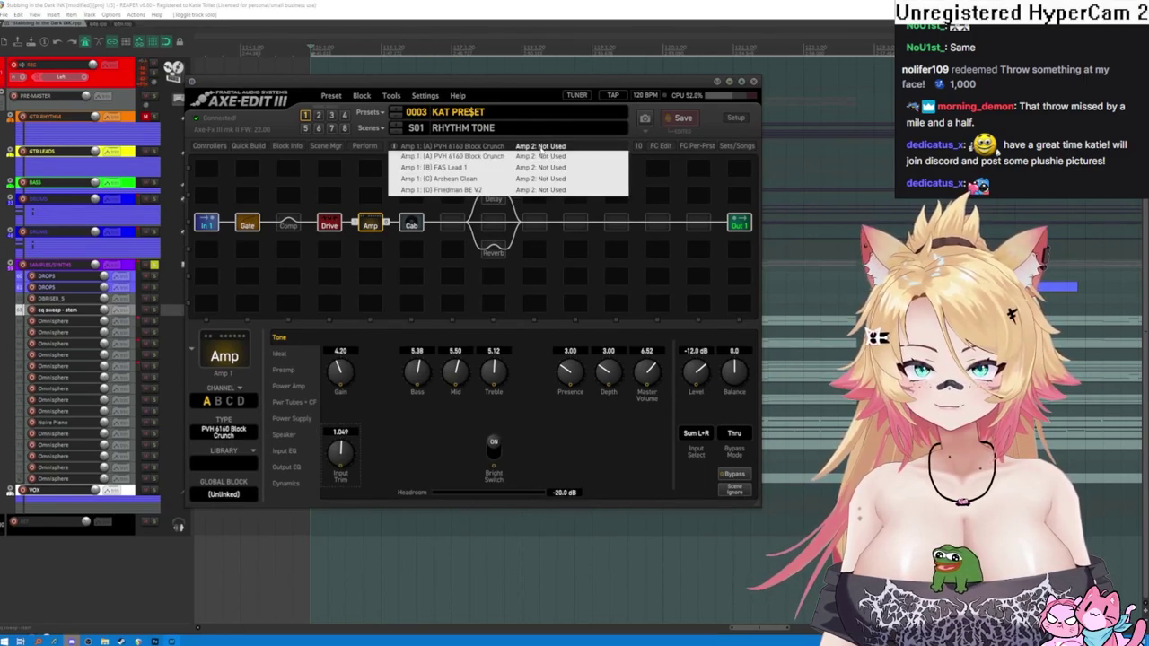
left_click(463, 170)
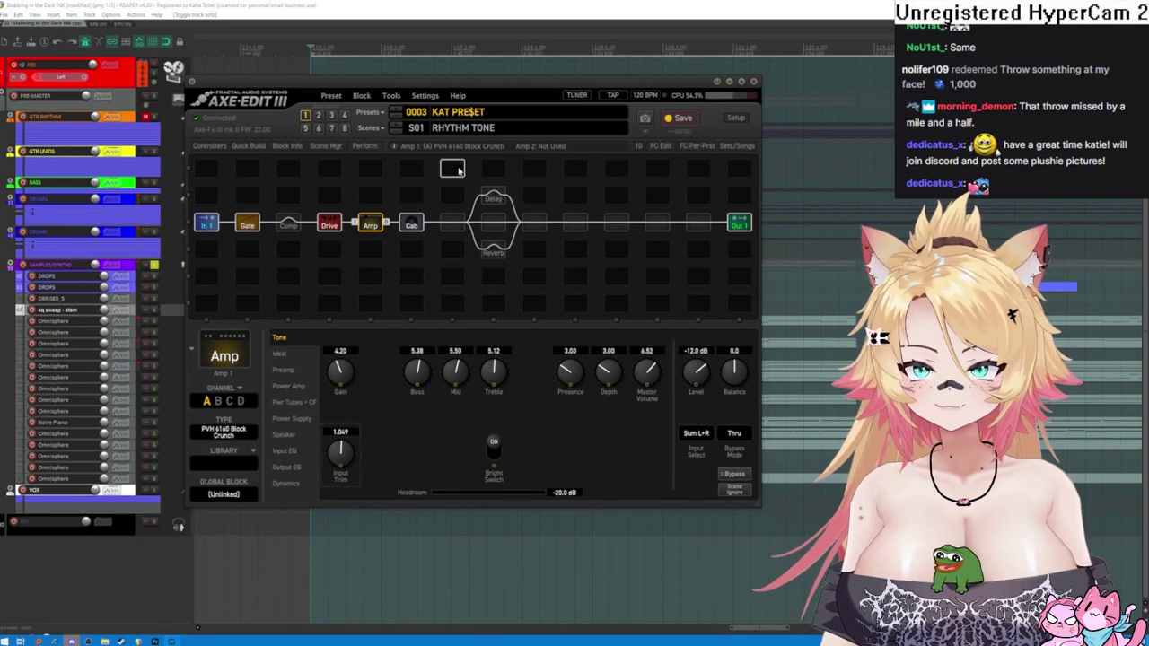
left_click(543, 147)
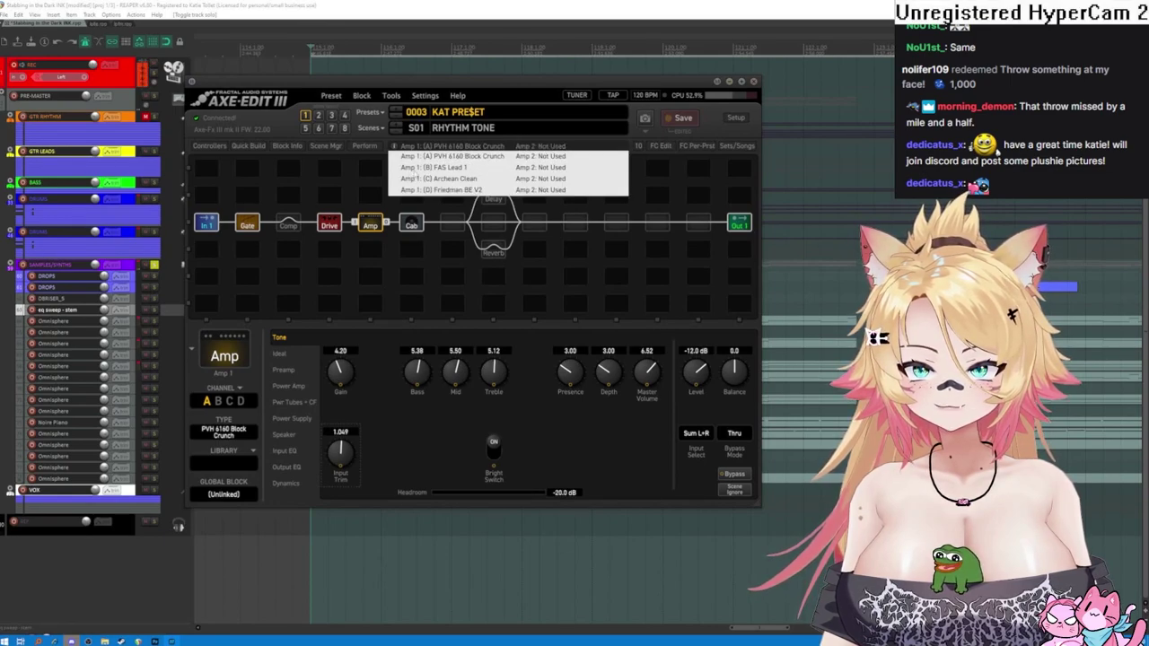
left_click(440, 148)
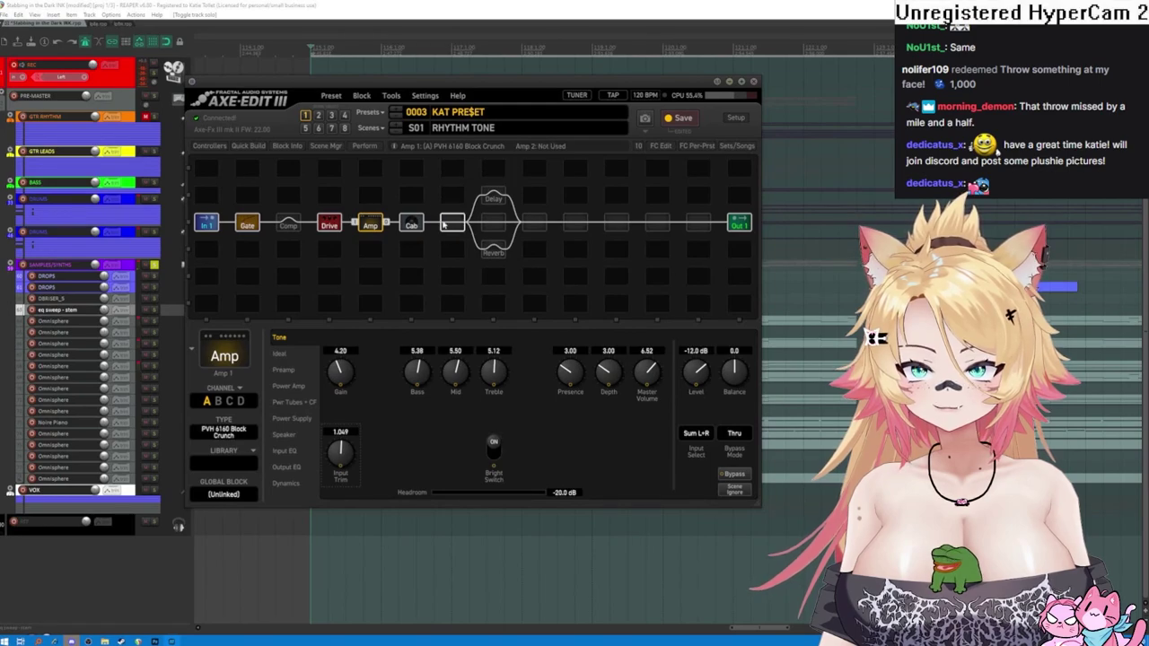
left_click(374, 199)
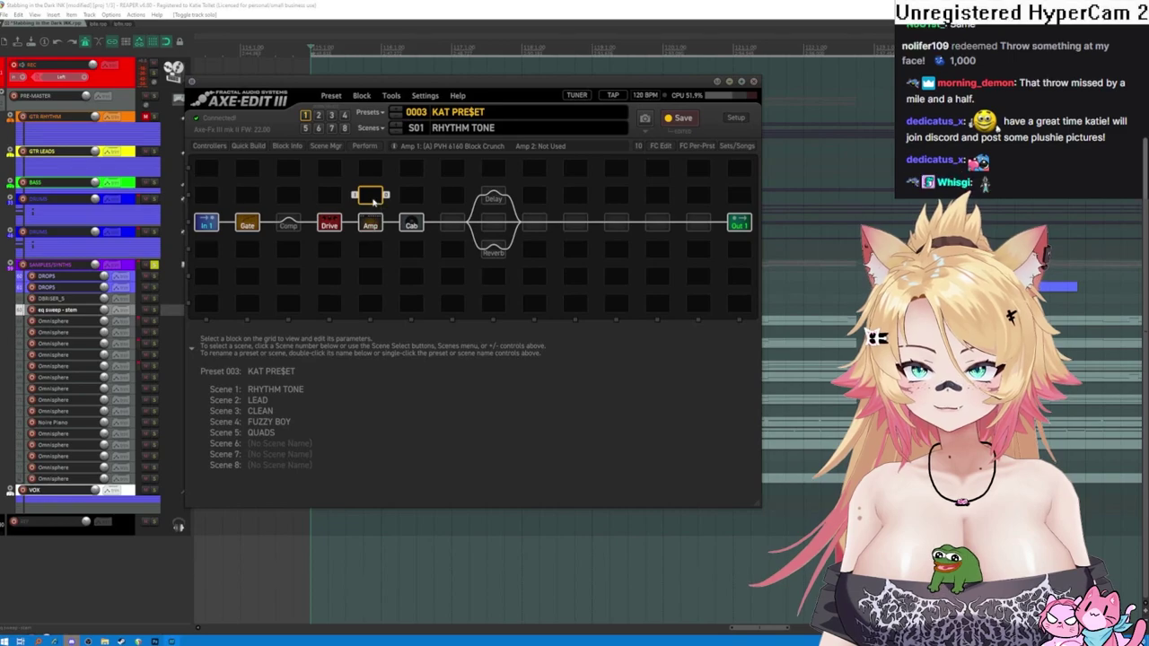
right_click(373, 202)
mouse_move(389, 271)
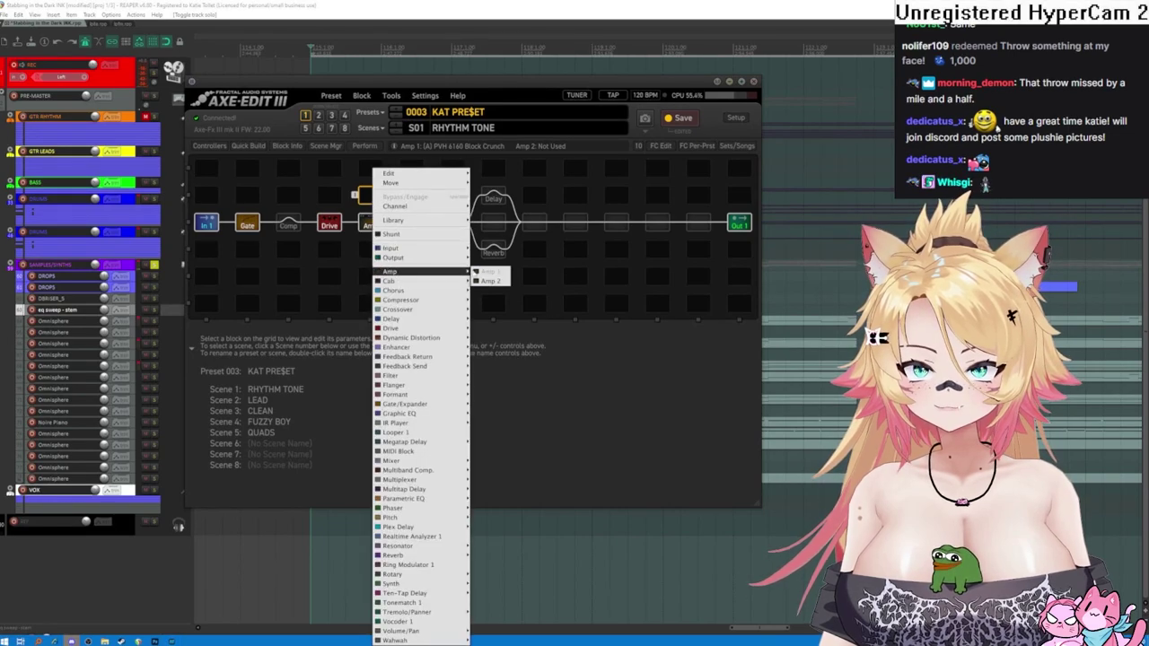
left_click(489, 276)
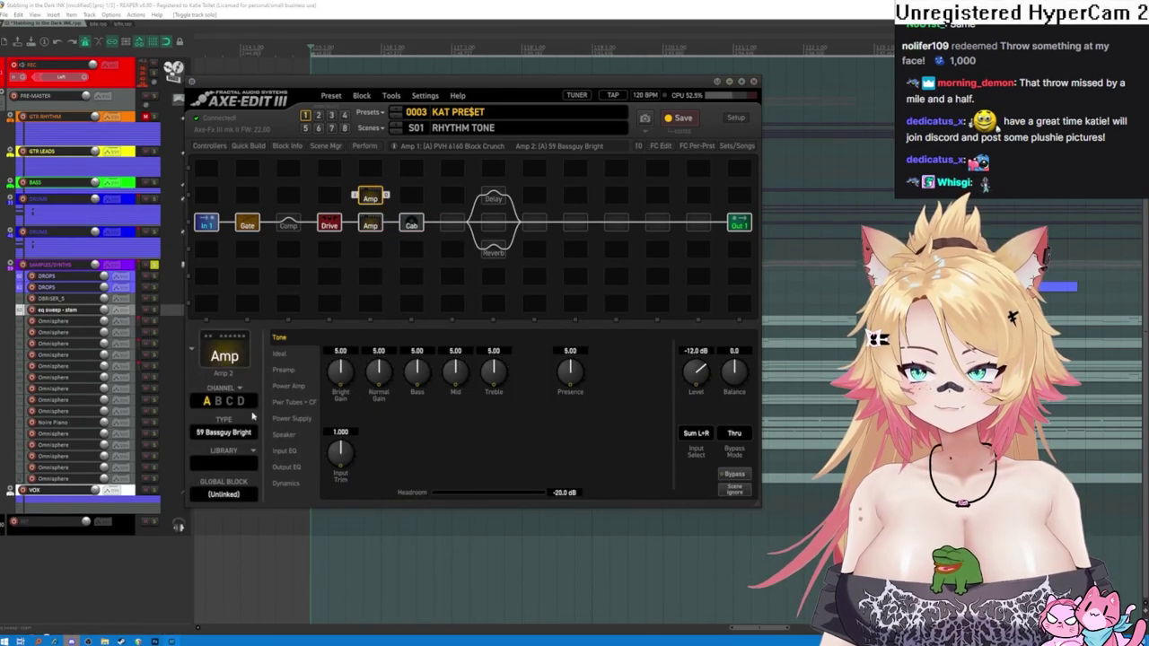
- Choose FAS Modern III as the type for Amp 2 and connect the Drive block's output to it
left_click(236, 431)
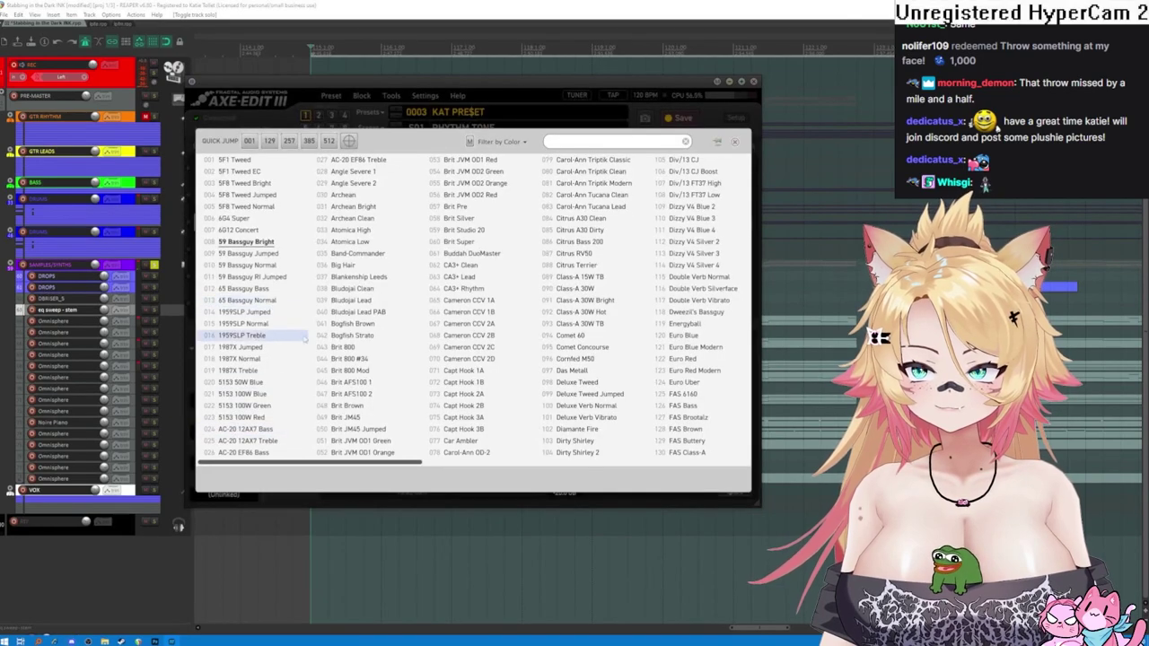
scroll(413, 370, "down", 8)
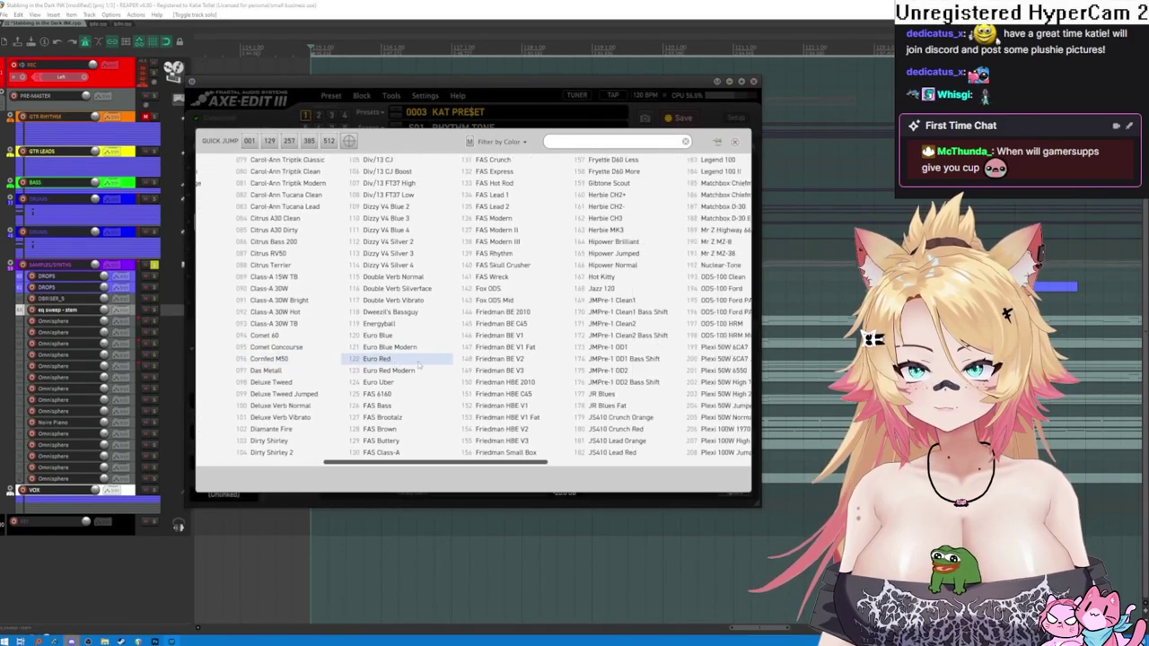
scroll(418, 362, "up", 1)
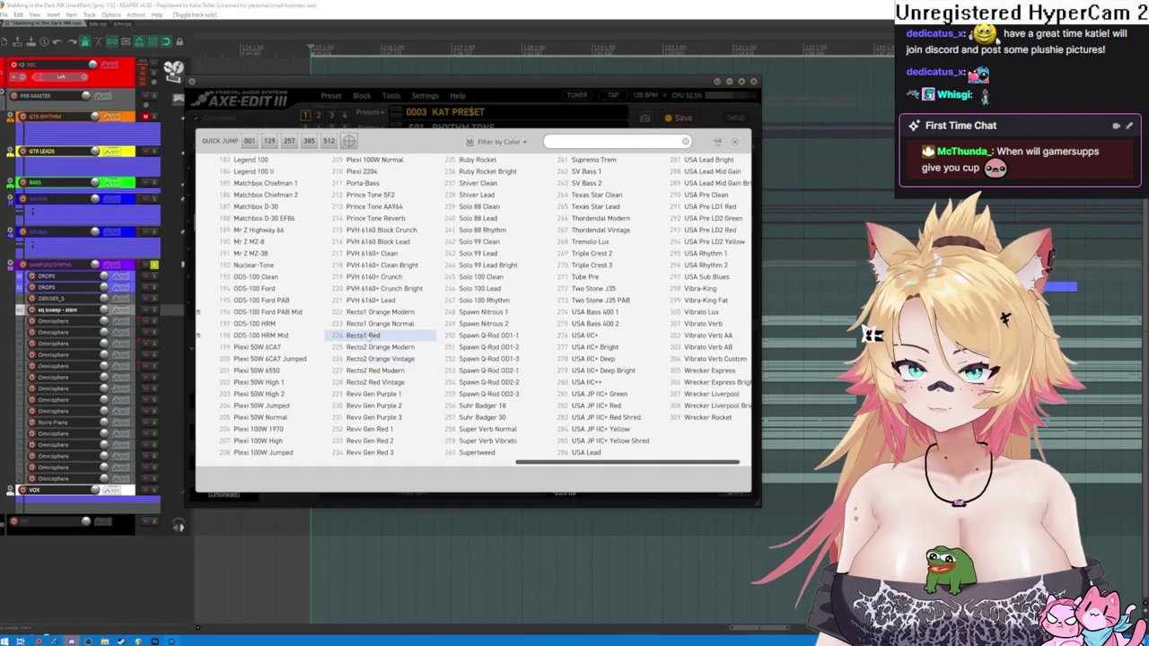
scroll(289, 359, "up", 1)
scroll(289, 358, "down", 1)
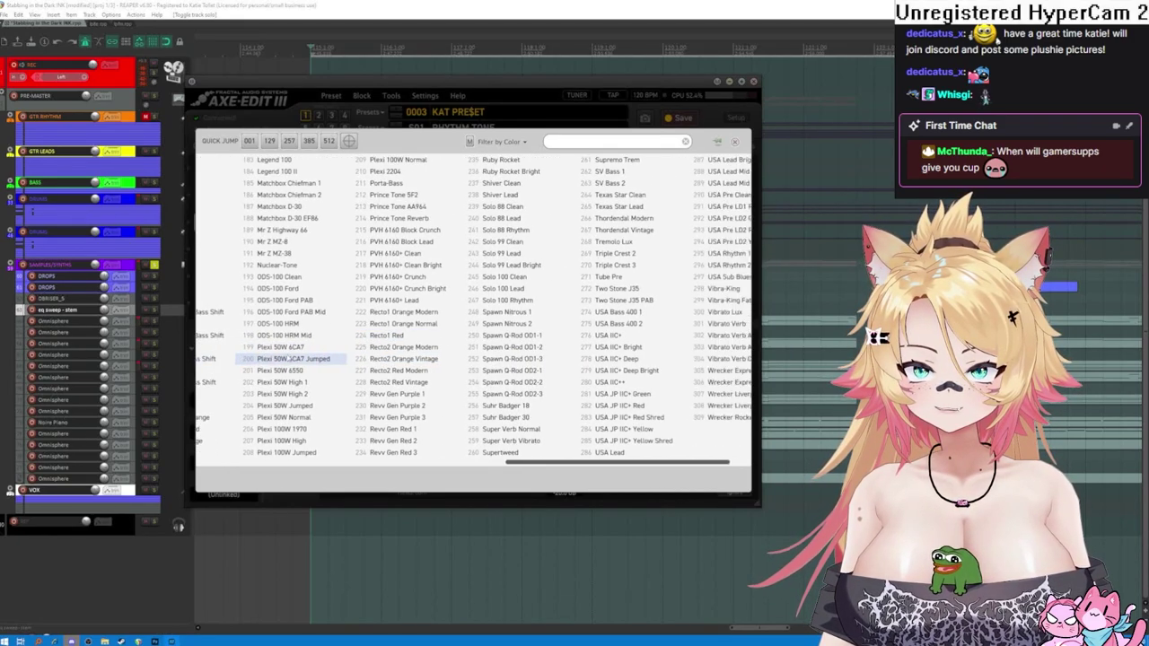
scroll(290, 358, "up", 6)
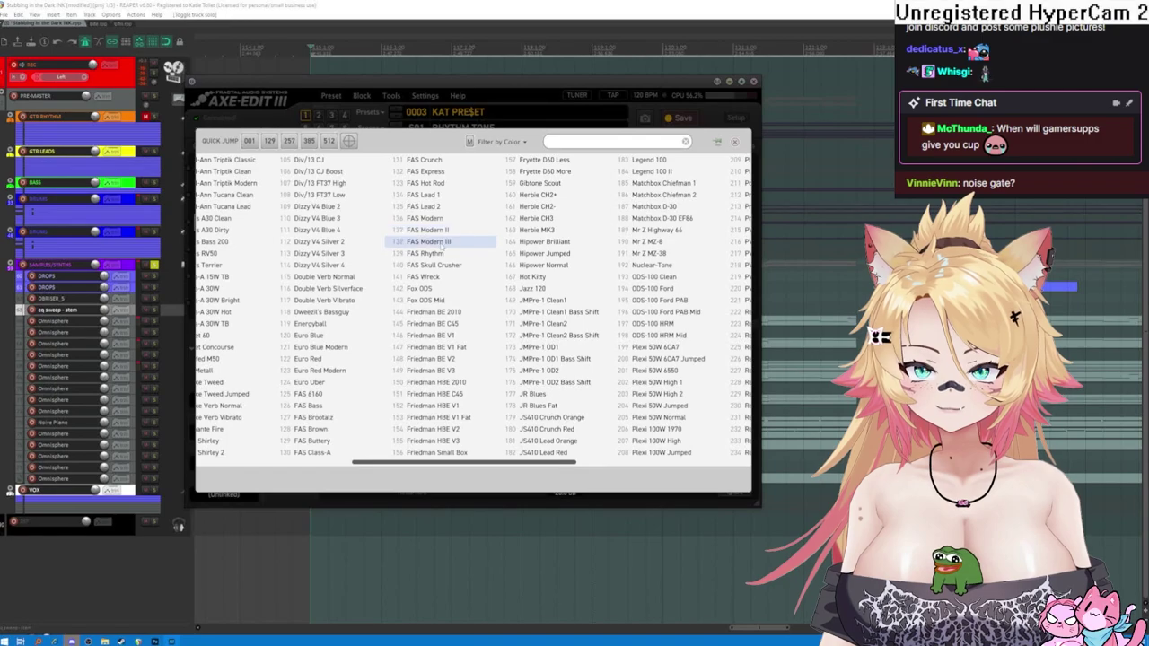
left_click(441, 243)
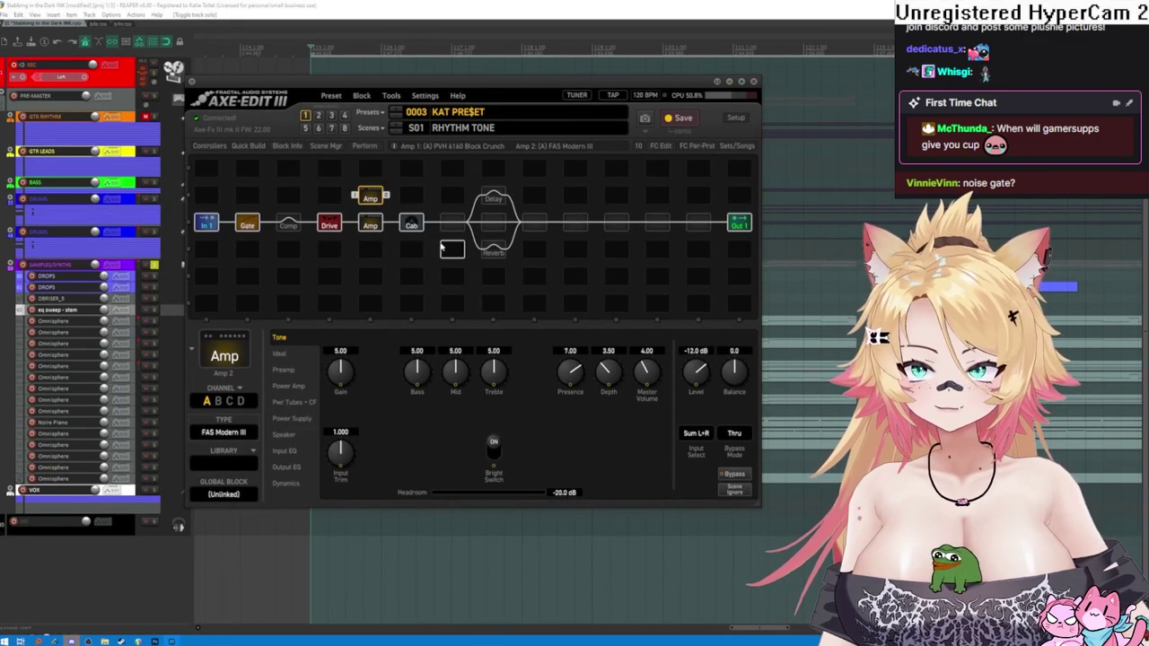
left_click_drag(357, 199, 345, 223)
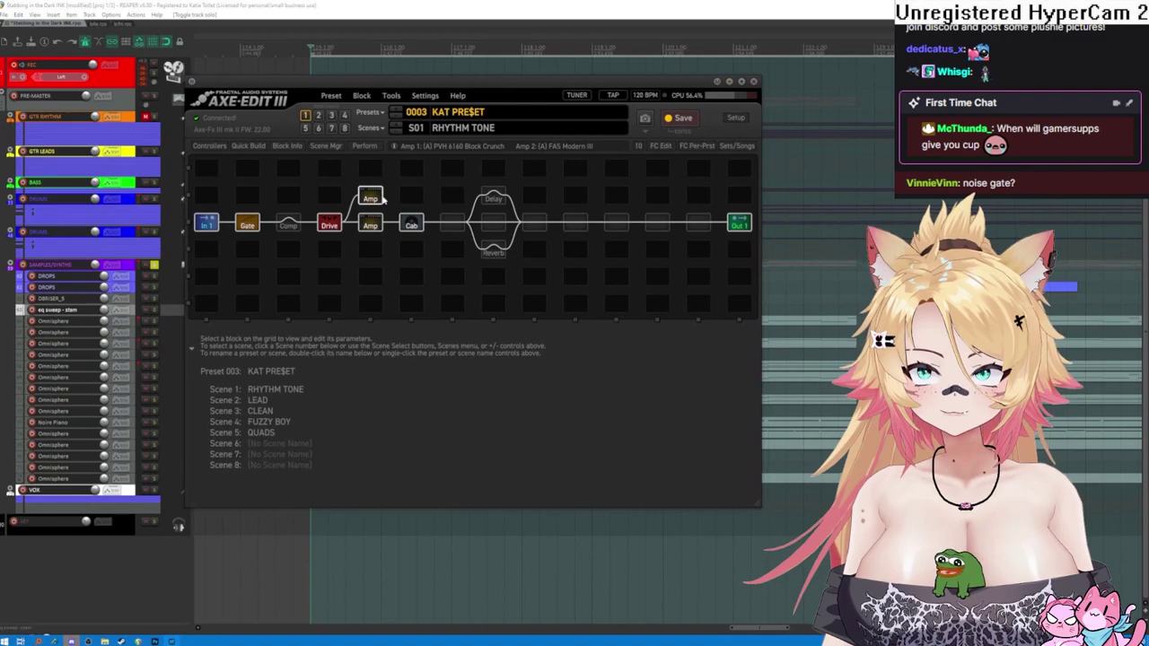
- Copy the Cab block into the grid cell directly above it and connect Amp 2 to the copy
mouse_move(410, 224)
left_mouse_down()
mouse_move(410, 206)
mouse_move(410, 223)
left_mouse_up()
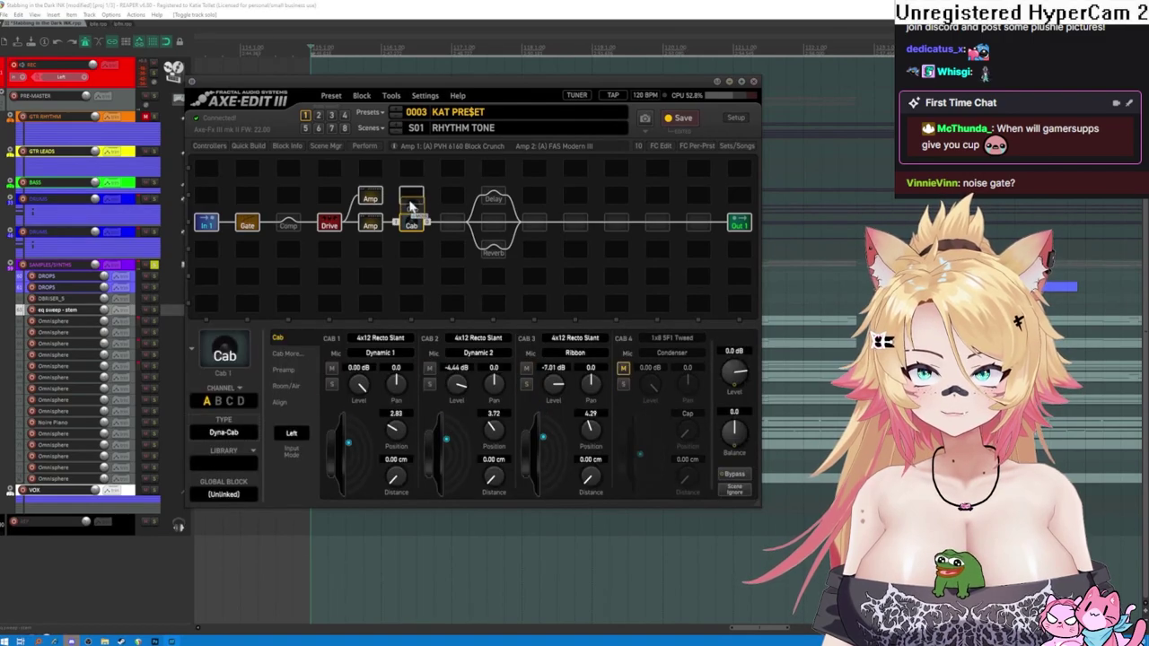
right_click(411, 223)
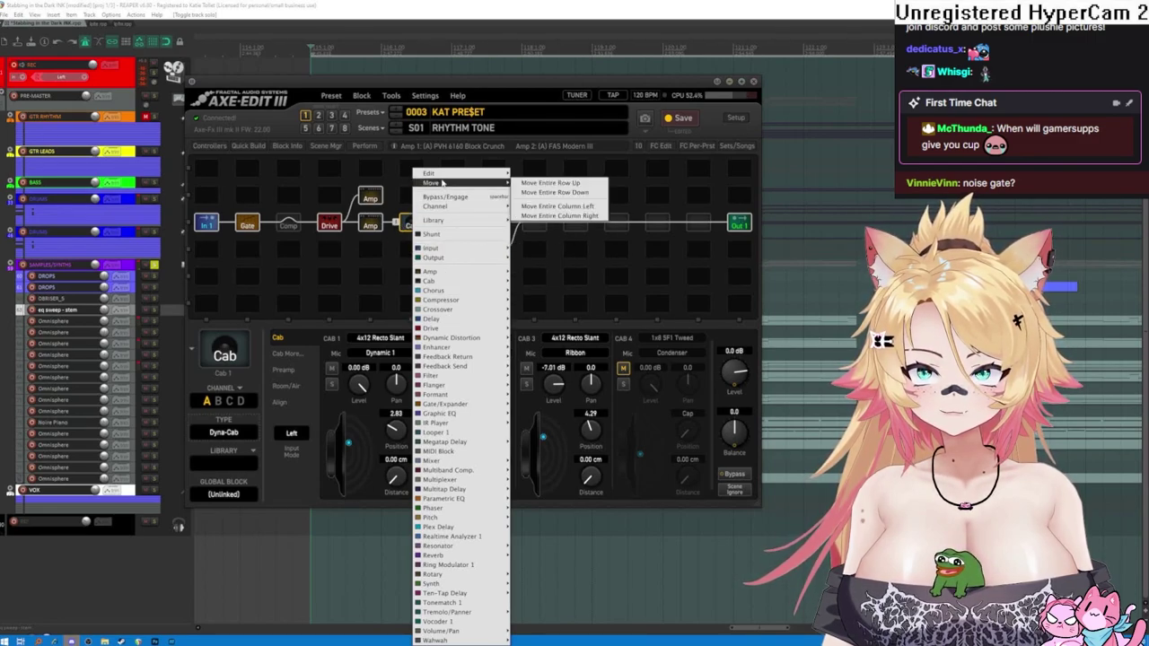
mouse_move(445, 178)
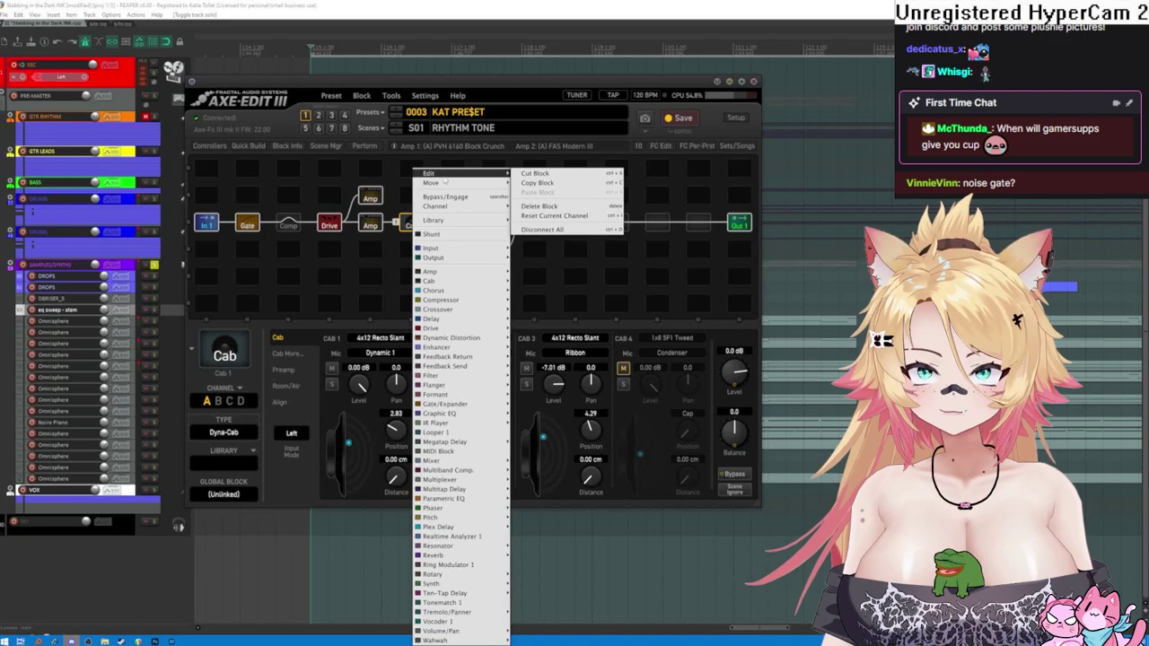
left_click(536, 182)
right_click(413, 168)
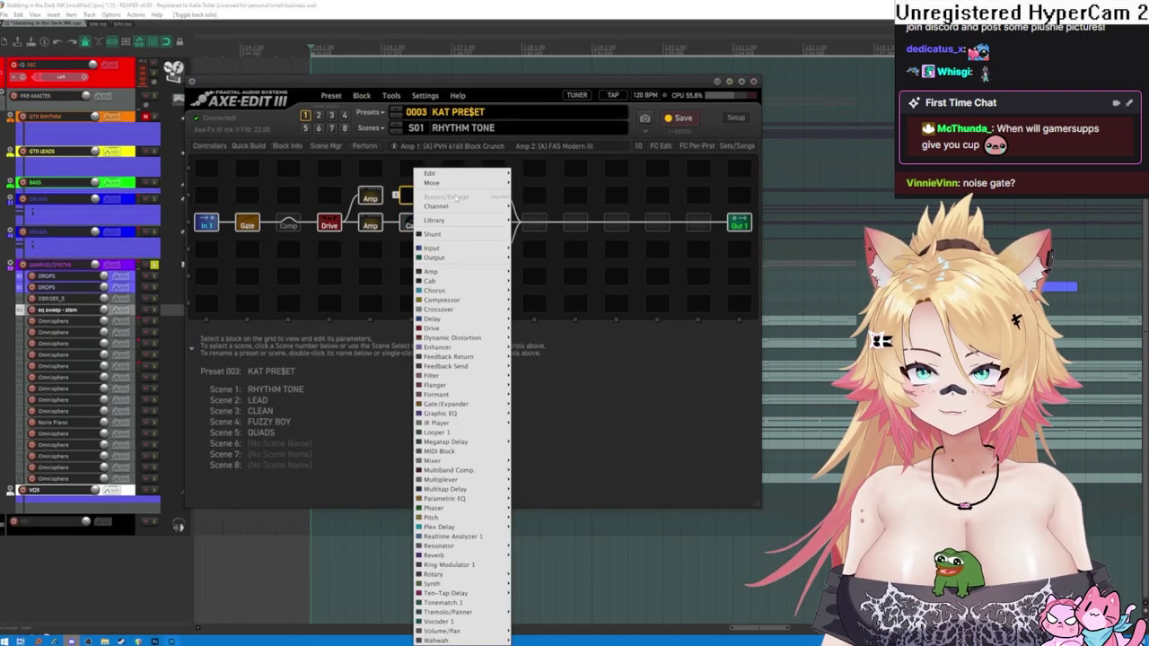
mouse_move(492, 177)
left_click(539, 192)
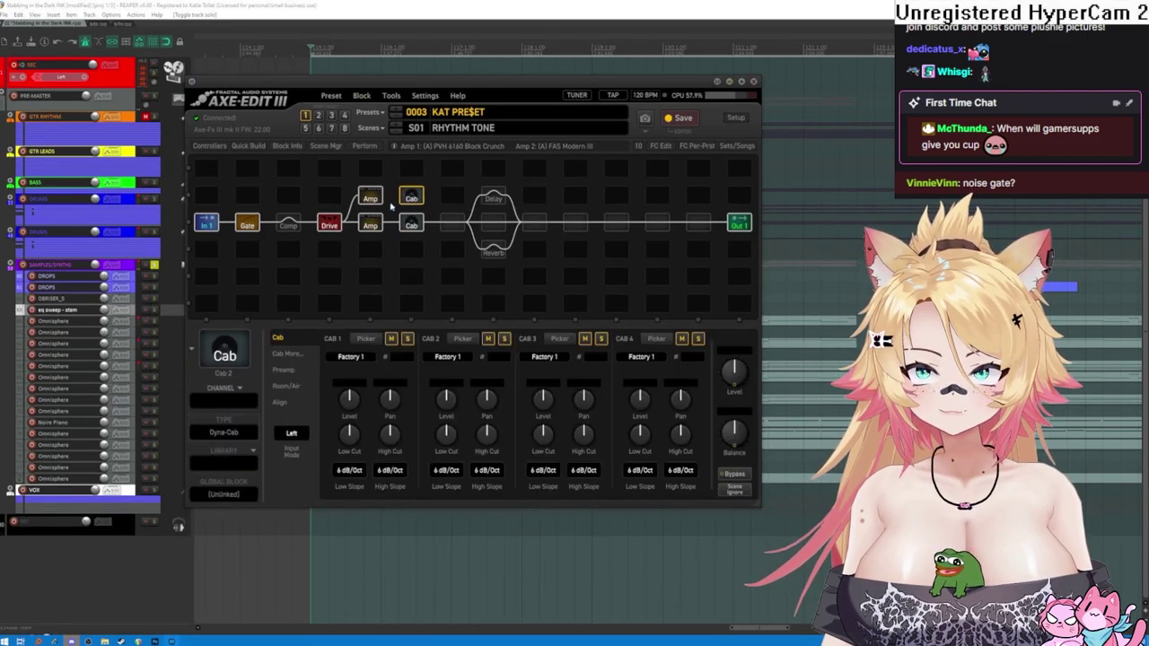
left_click(386, 199)
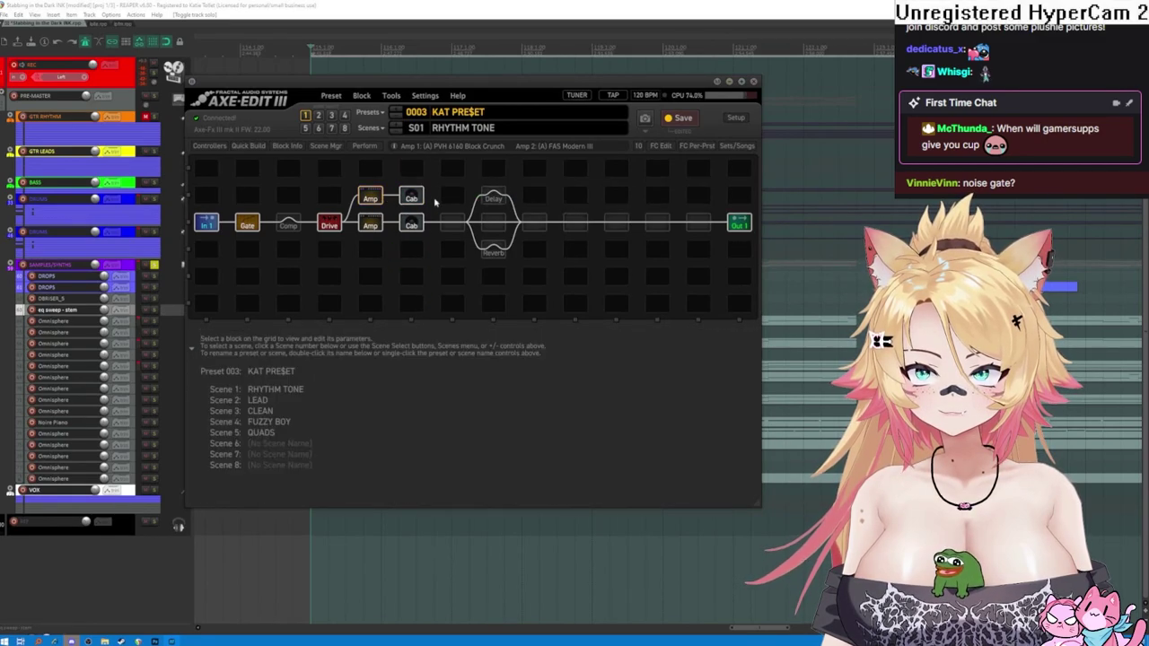
- Route the upper Cab block along the grid's top row of shunts and connect the last shunt to the Out 1 block
left_click(422, 196)
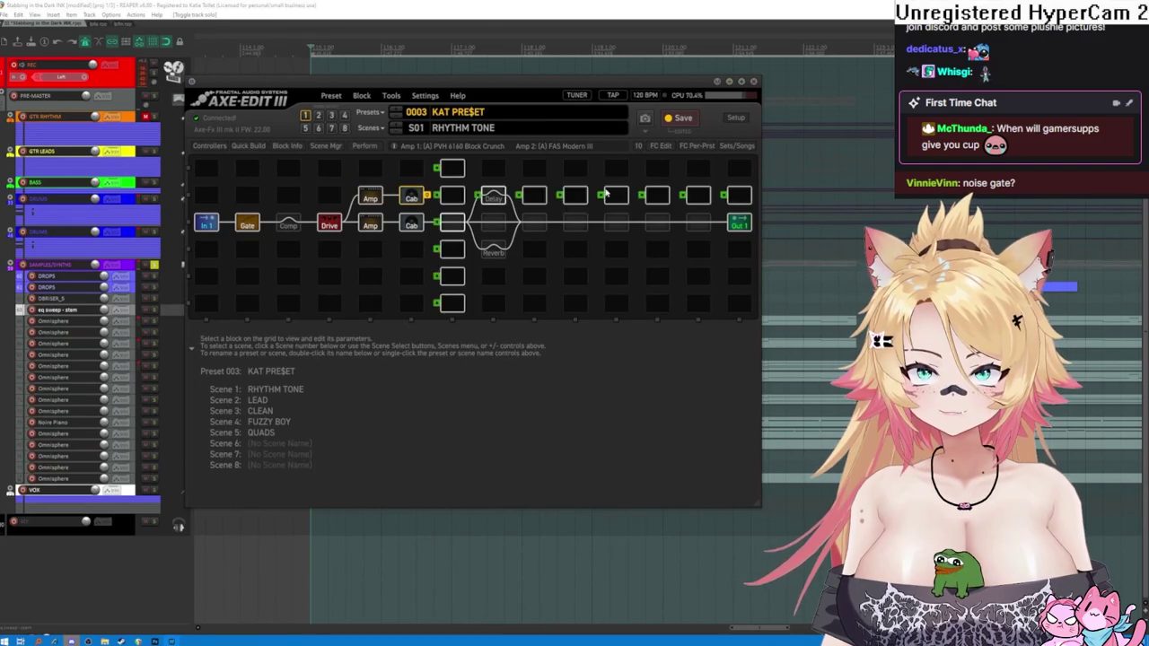
left_click(449, 169)
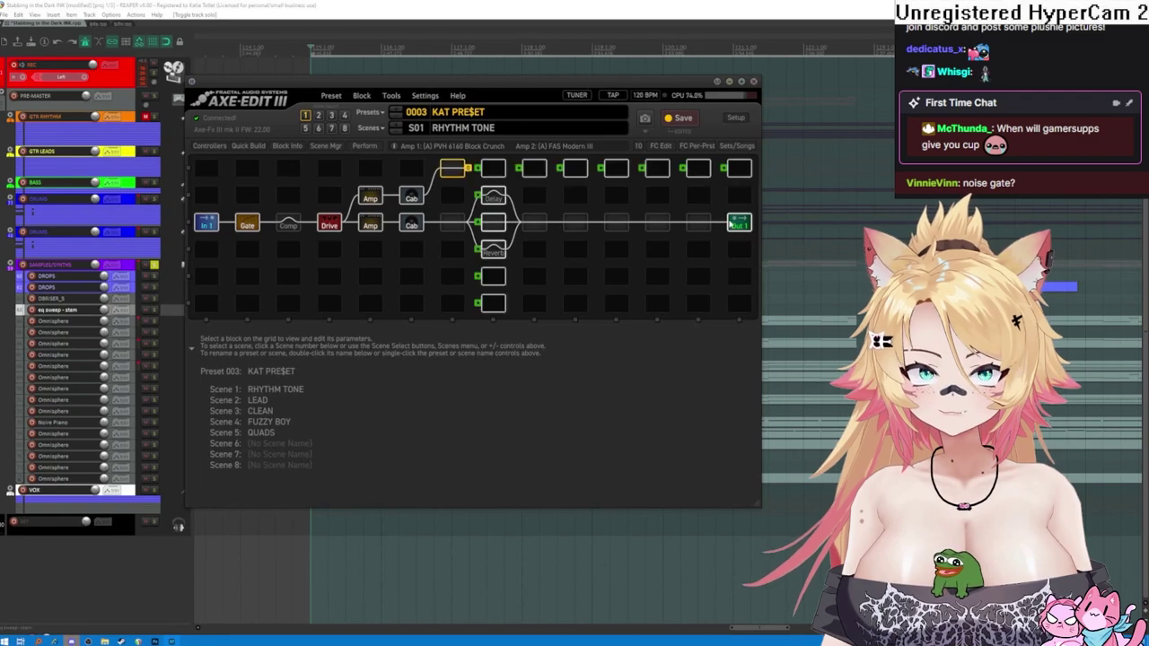
left_click(731, 223)
left_click(447, 170)
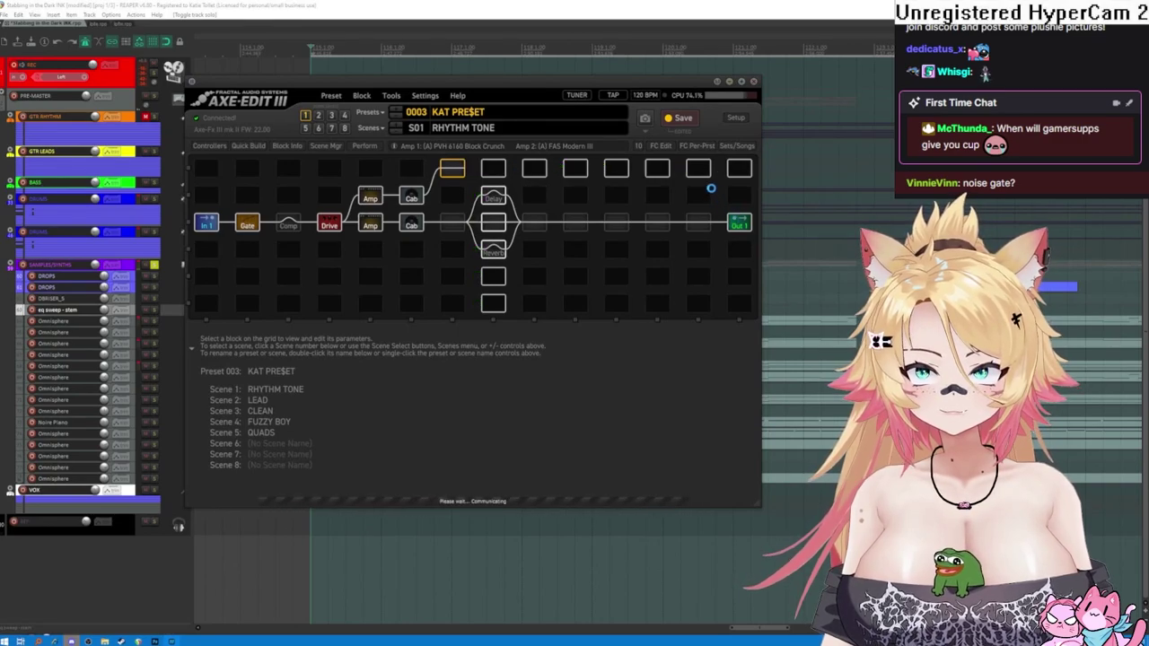
left_click(706, 172)
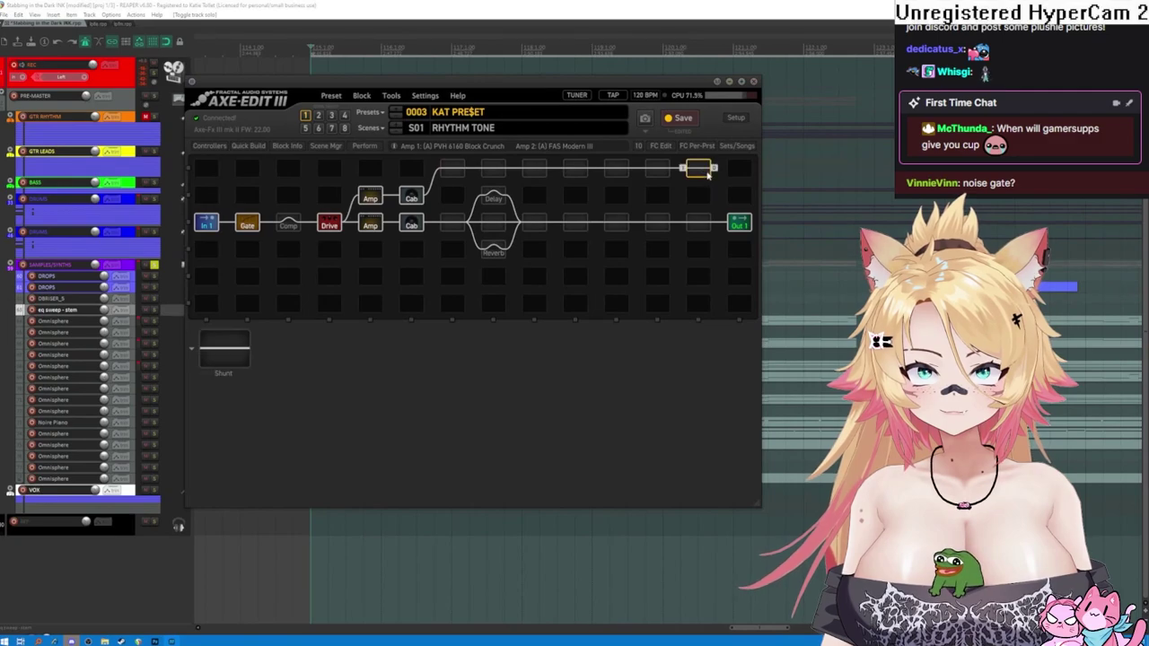
left_click(723, 222)
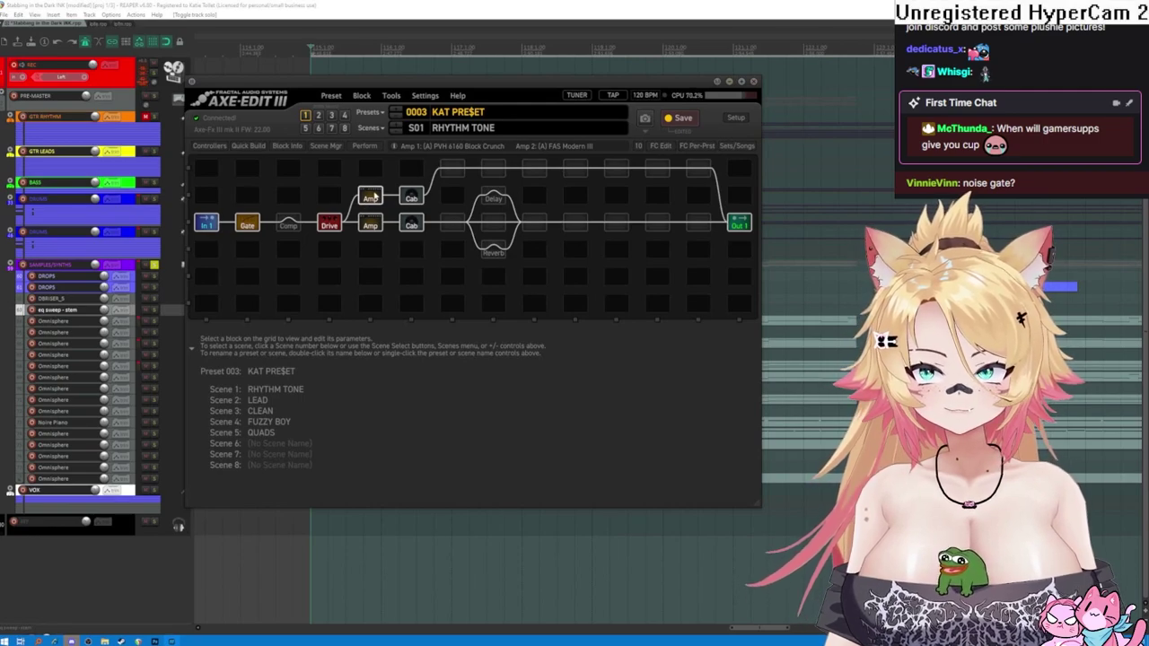
- Compare Amp 1's settings with Amp 2's and set Amp 2's Bass to about 5.38, Mid to 3.87 and Treble to 5.61
left_click(370, 223)
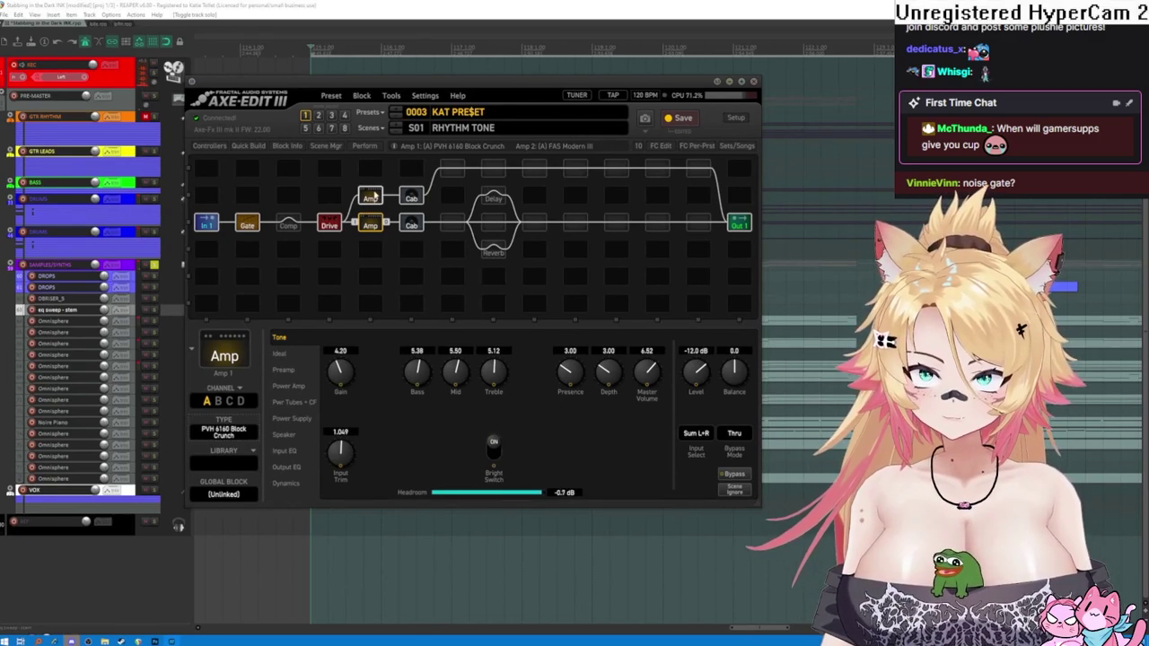
left_click(370, 197)
left_click(369, 224)
left_click(370, 197)
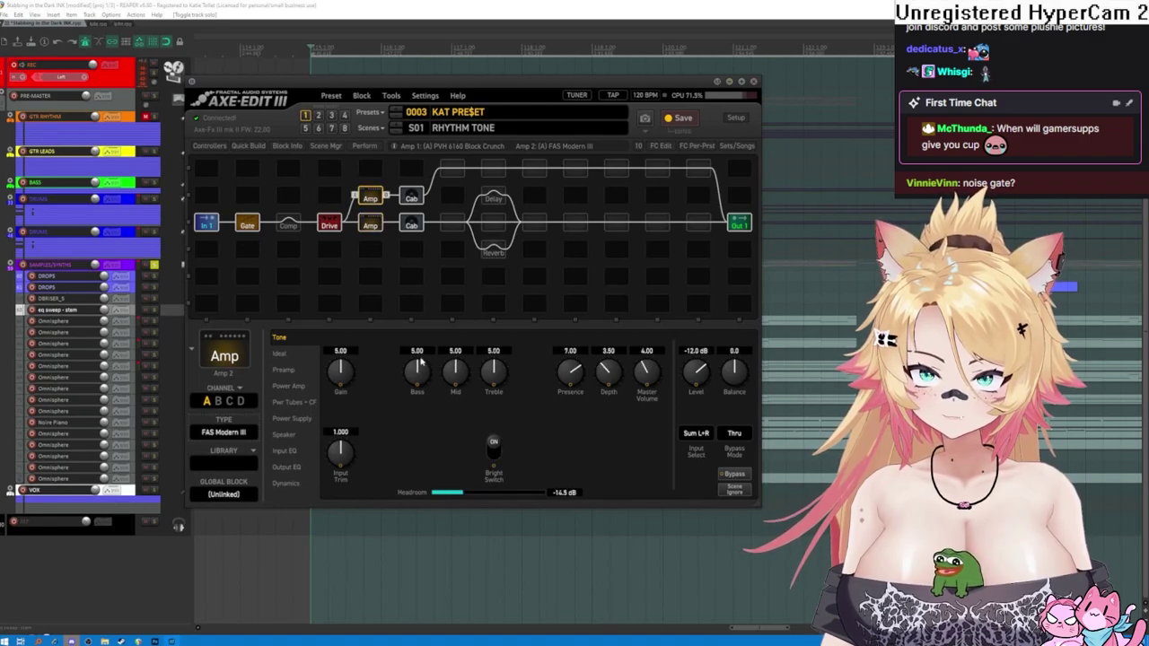
left_click_drag(454, 375, 487, 368)
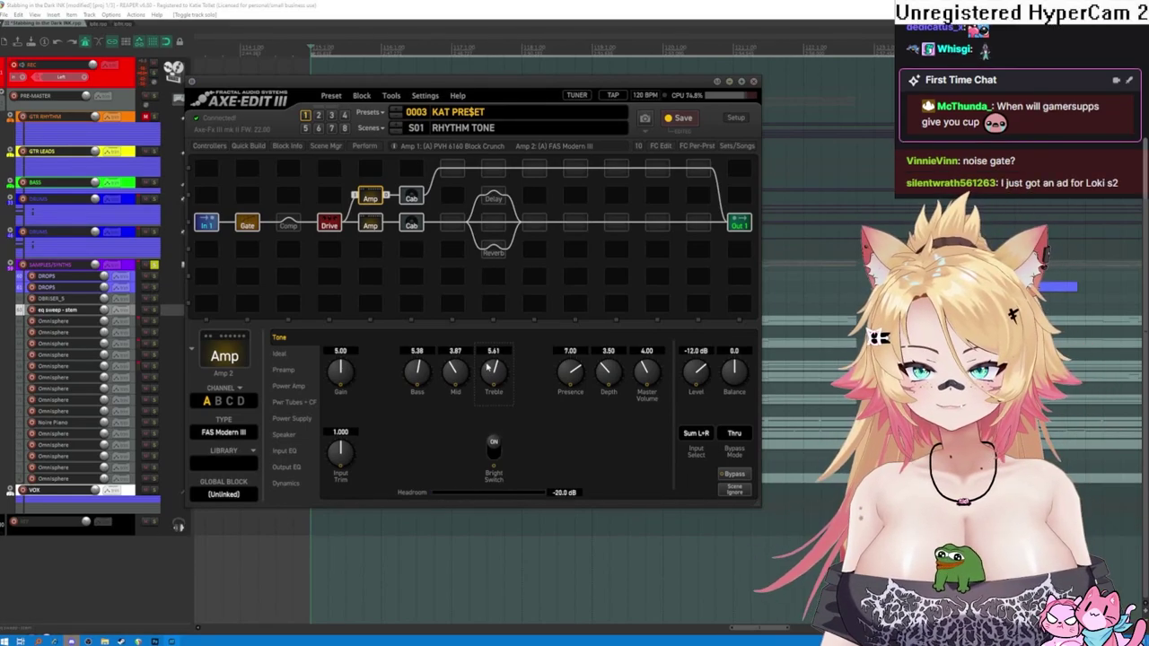
- Bypass Amp 1 and the Cab 1 block that follows it
left_click(378, 227)
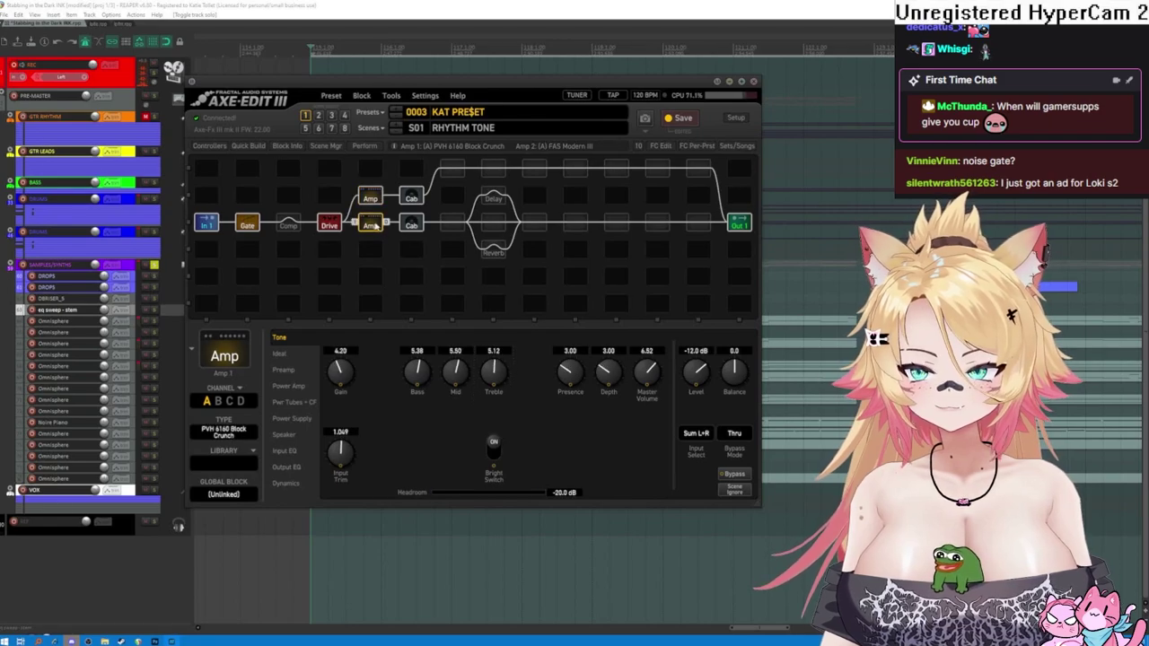
right_click(372, 225)
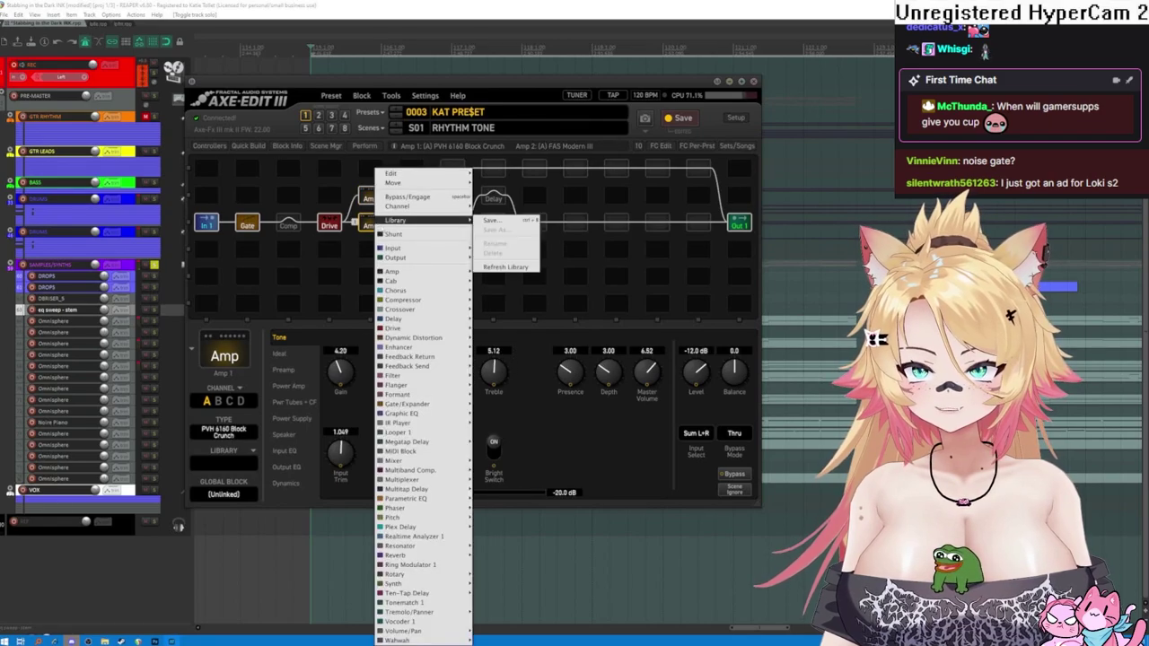
left_click(418, 203)
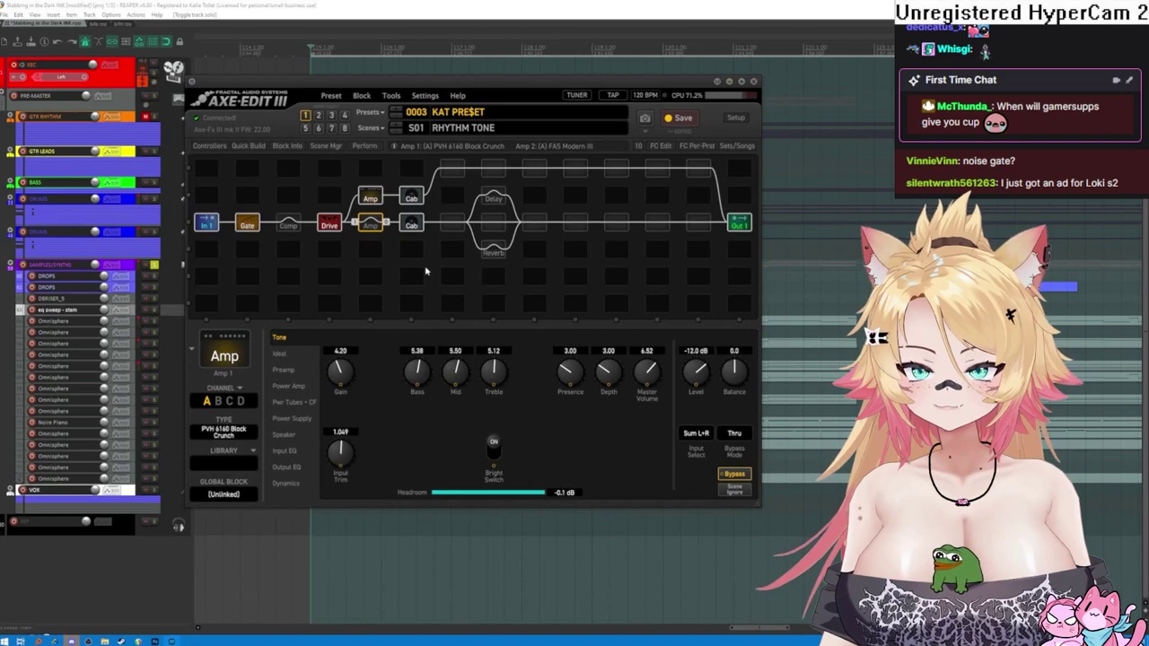
left_click(415, 219)
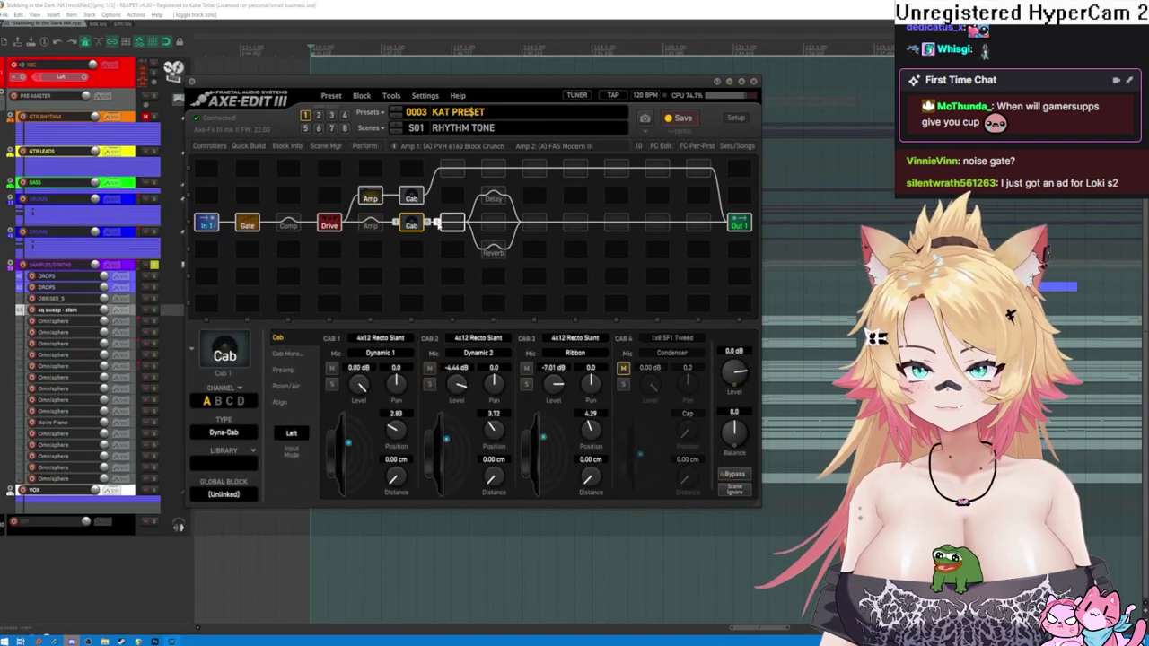
right_click(408, 225)
left_click(439, 197)
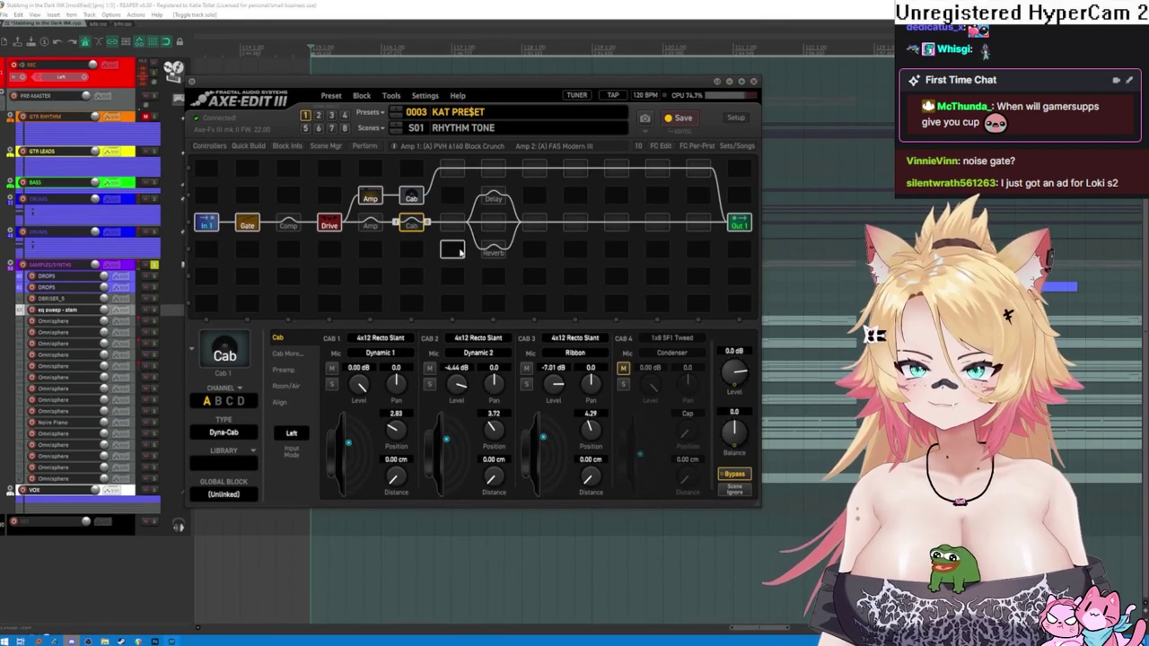
- Lower Amp 2's Gain to about 3.47 and raise its Mid to about 5.71
left_click(370, 197)
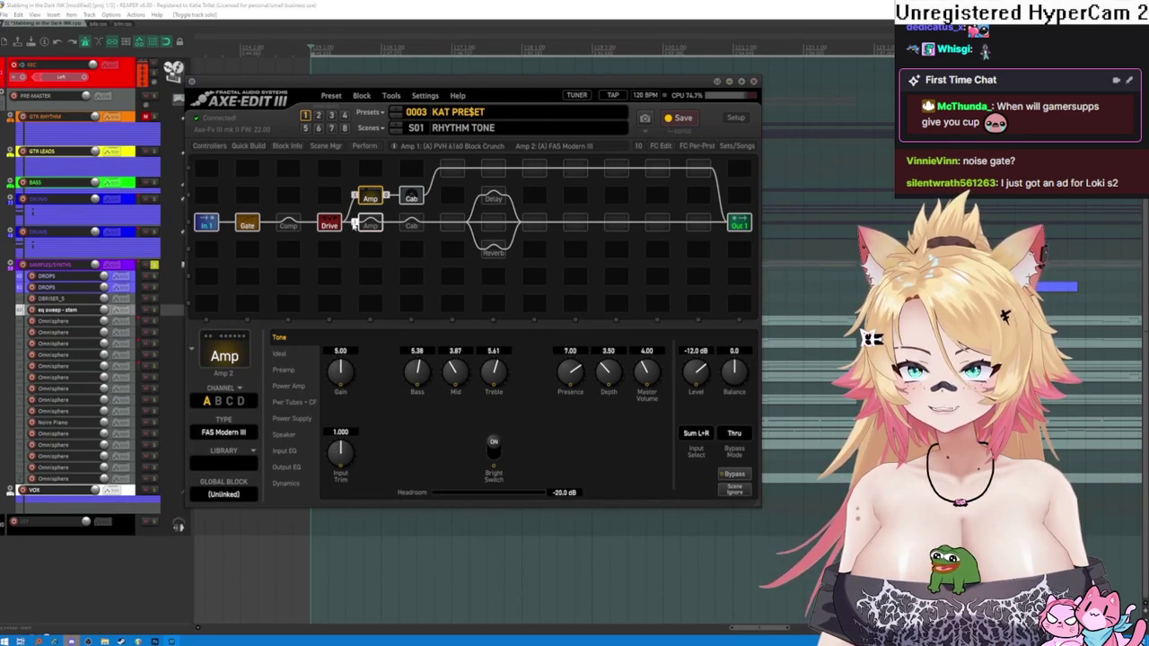
left_click(355, 224)
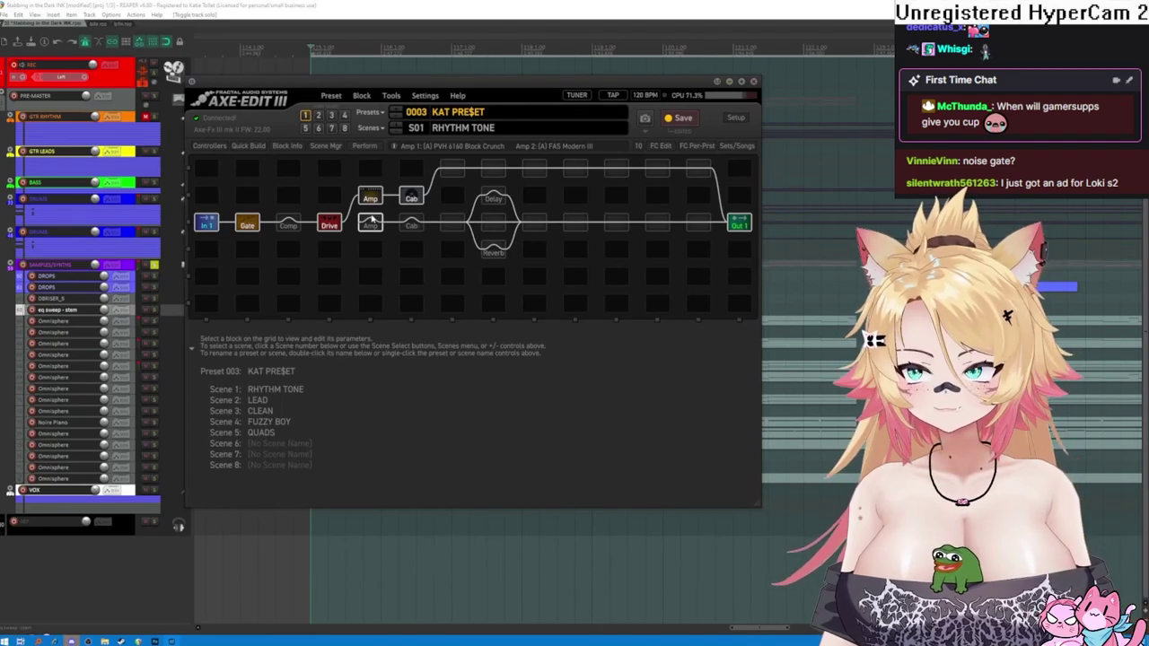
left_click(372, 196)
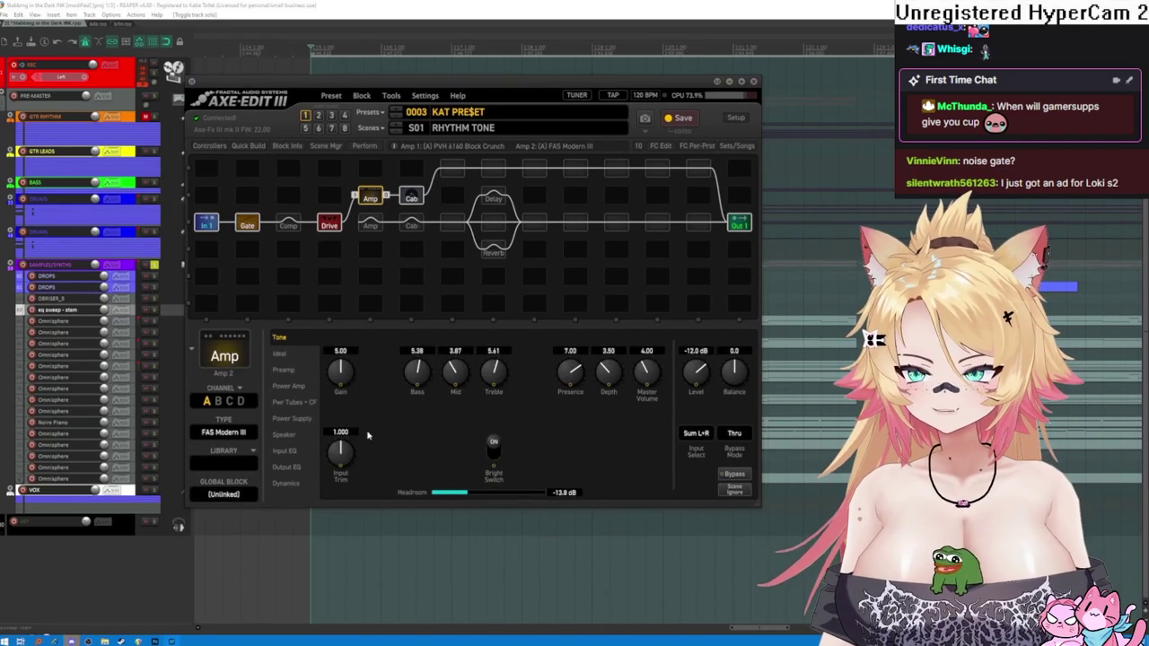
mouse_move(341, 370)
left_mouse_down()
mouse_move(332, 393)
mouse_move(328, 377)
left_mouse_up()
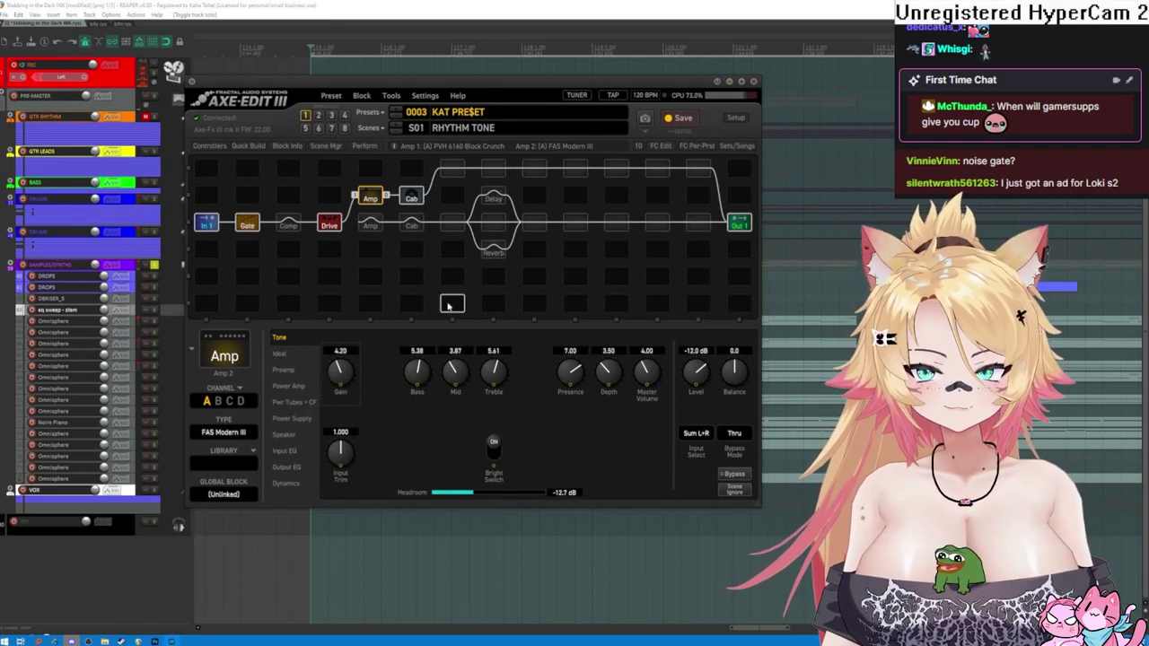
left_click_drag(463, 378, 444, 359)
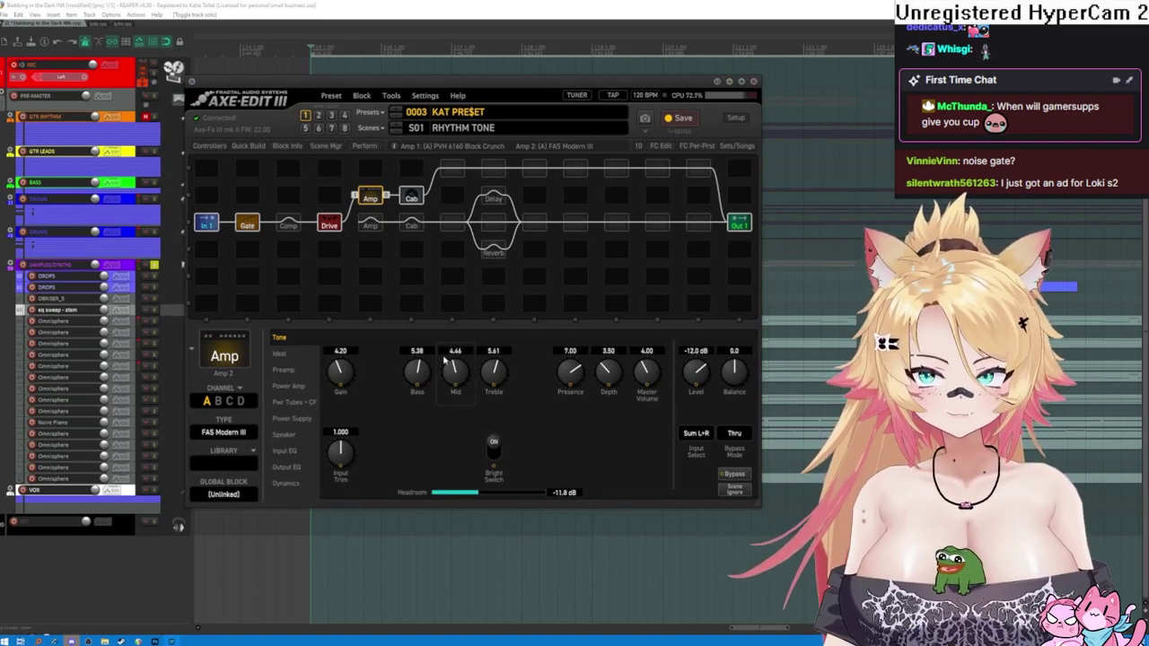
left_click_drag(457, 384, 440, 338)
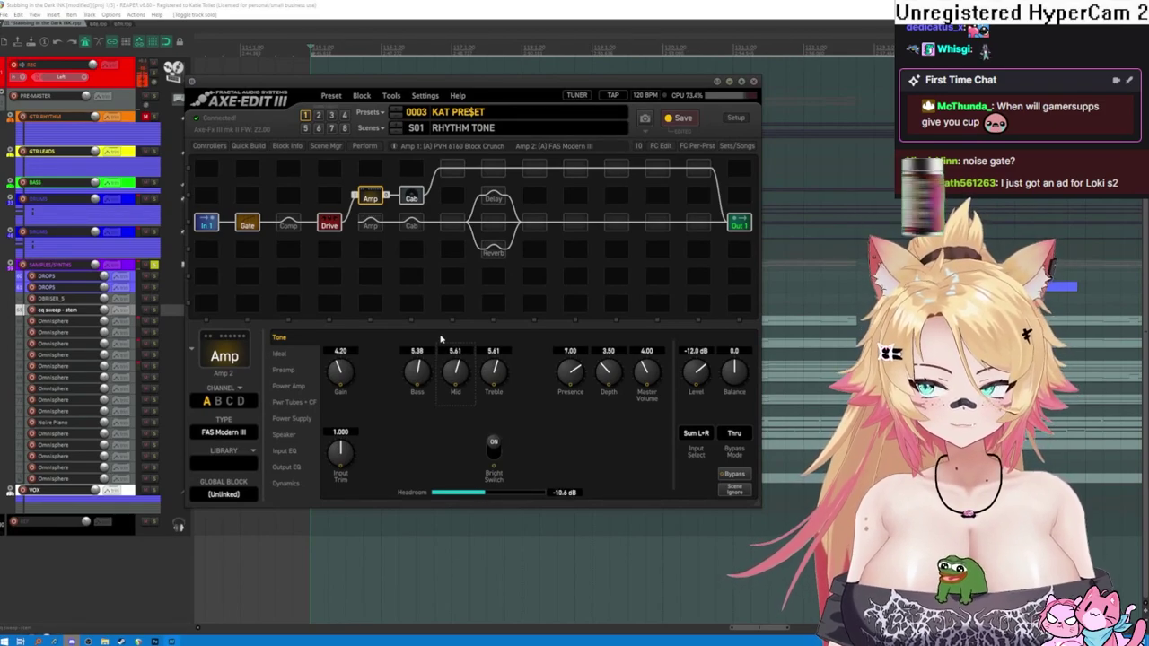
left_click_drag(454, 381, 451, 377)
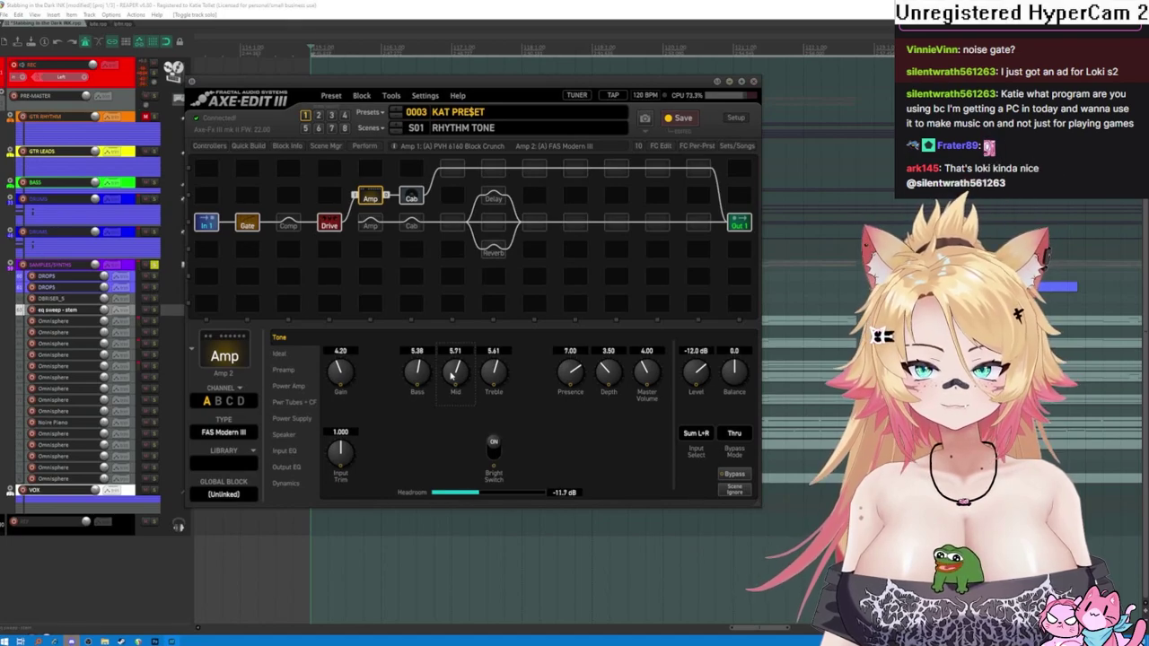
left_click_drag(330, 372, 326, 382)
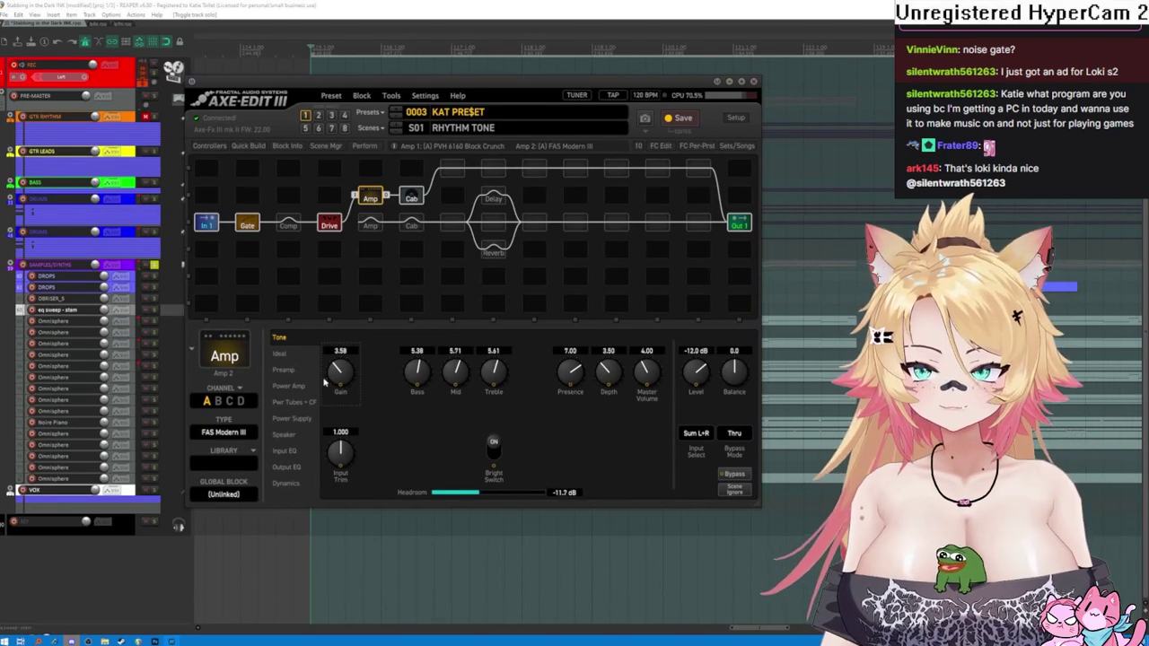
left_click_drag(334, 368, 332, 375)
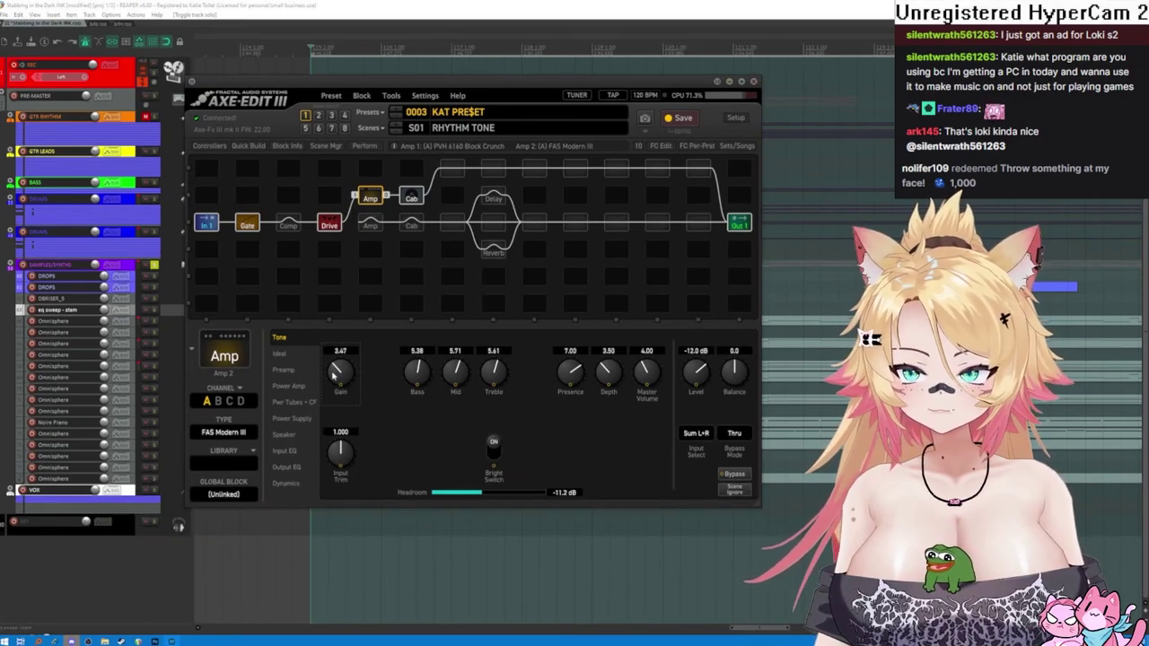
- Try Amp 2's Input Trim at about 0.319 and reset it to 1.000
scroll(336, 452, "down", 5)
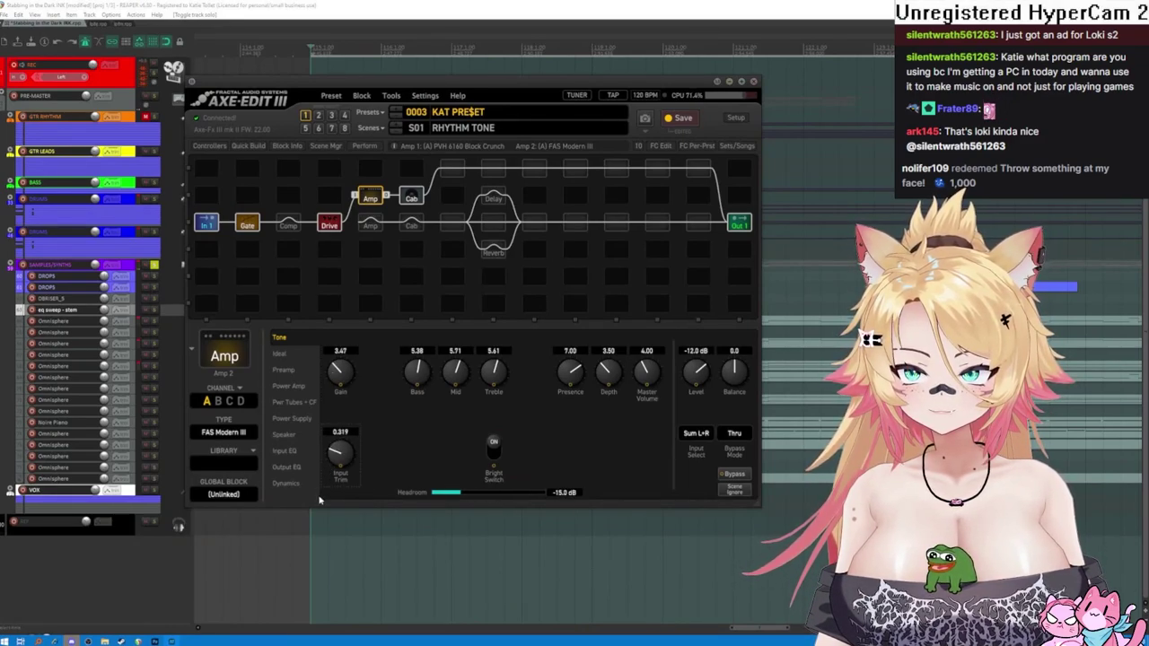
left_click_drag(337, 474, 329, 397)
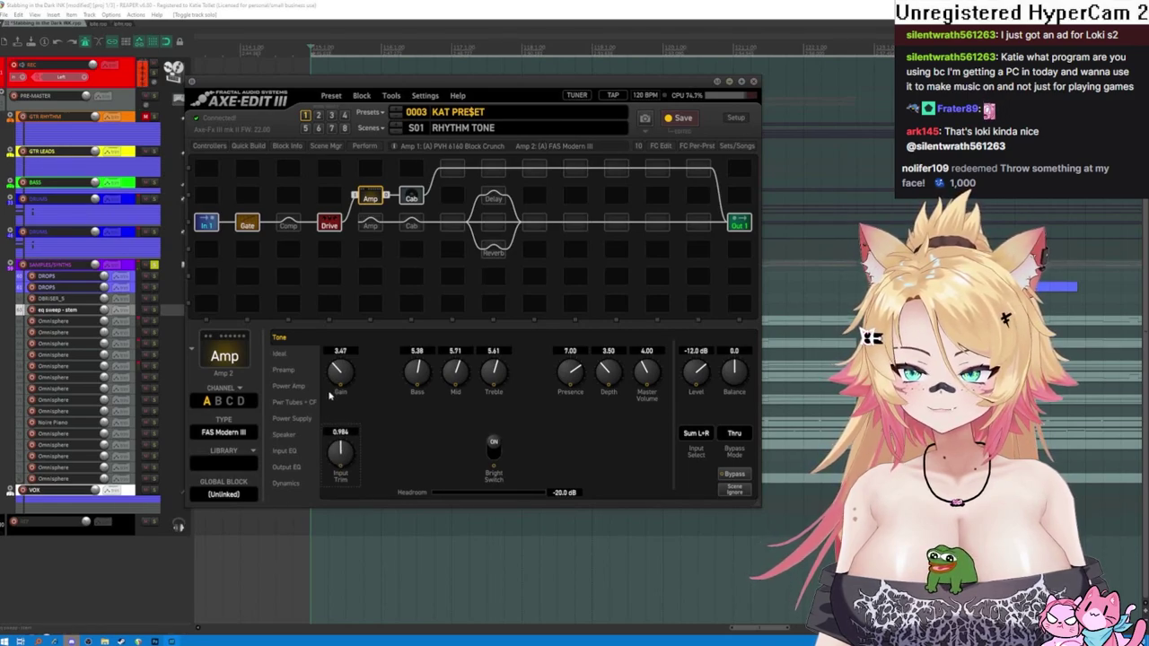
left_click(341, 432)
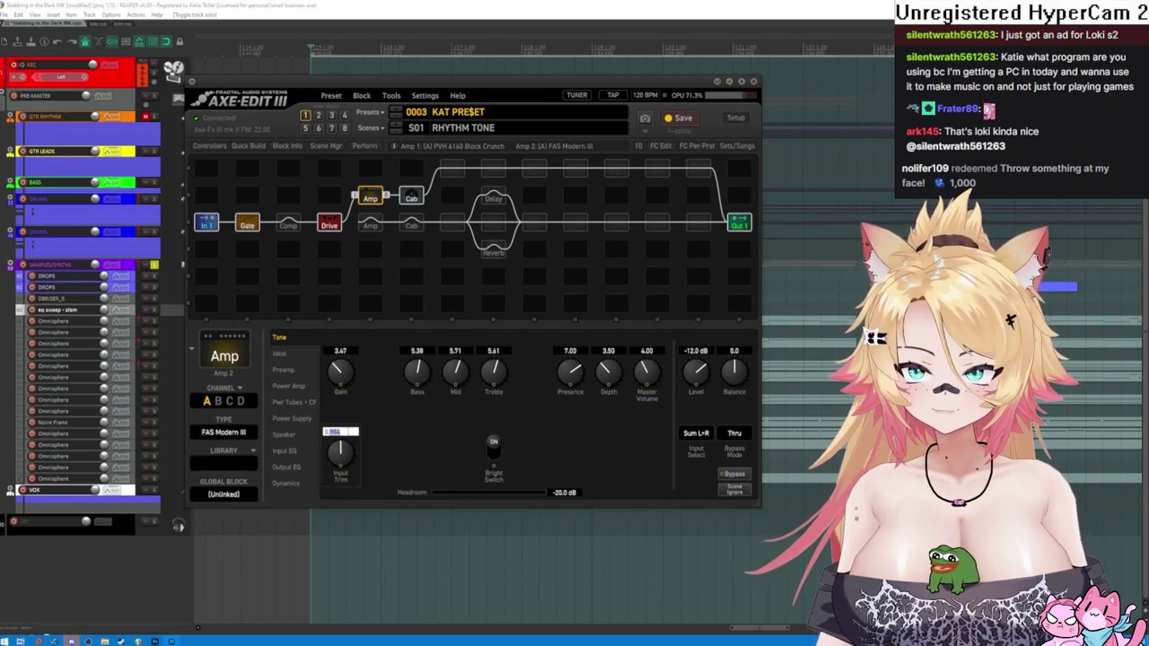
type("1")
key("Return")
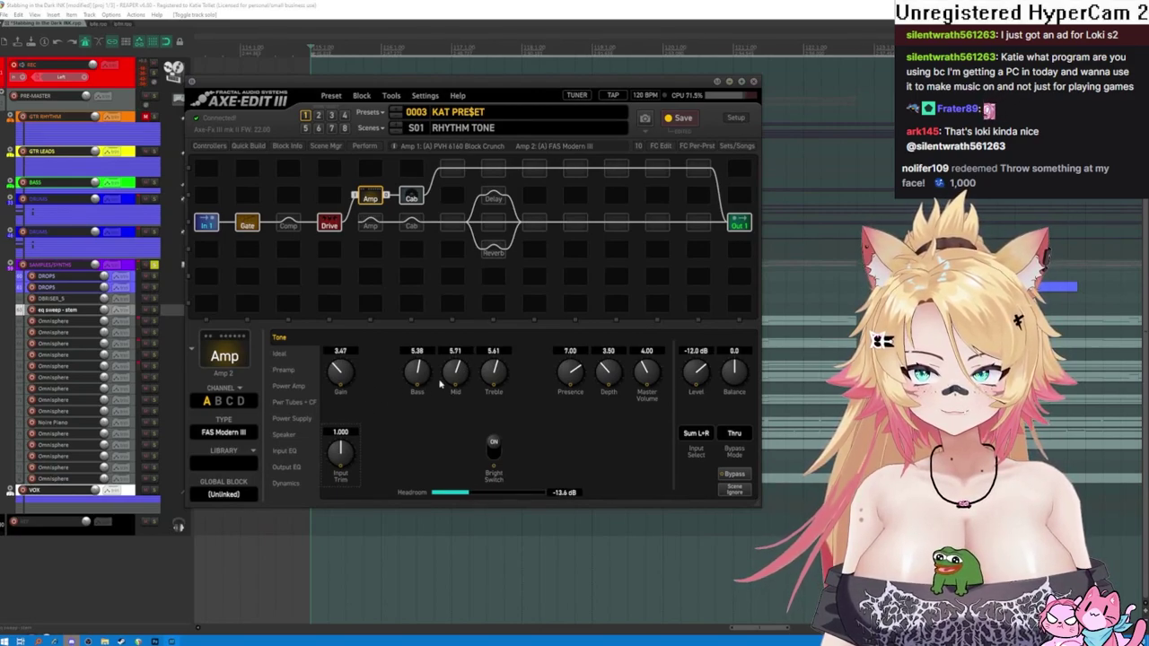
- Lower Amp 2's Treble to about 5.31 and its Gain to about 2.95
left_click_drag(491, 370, 482, 404)
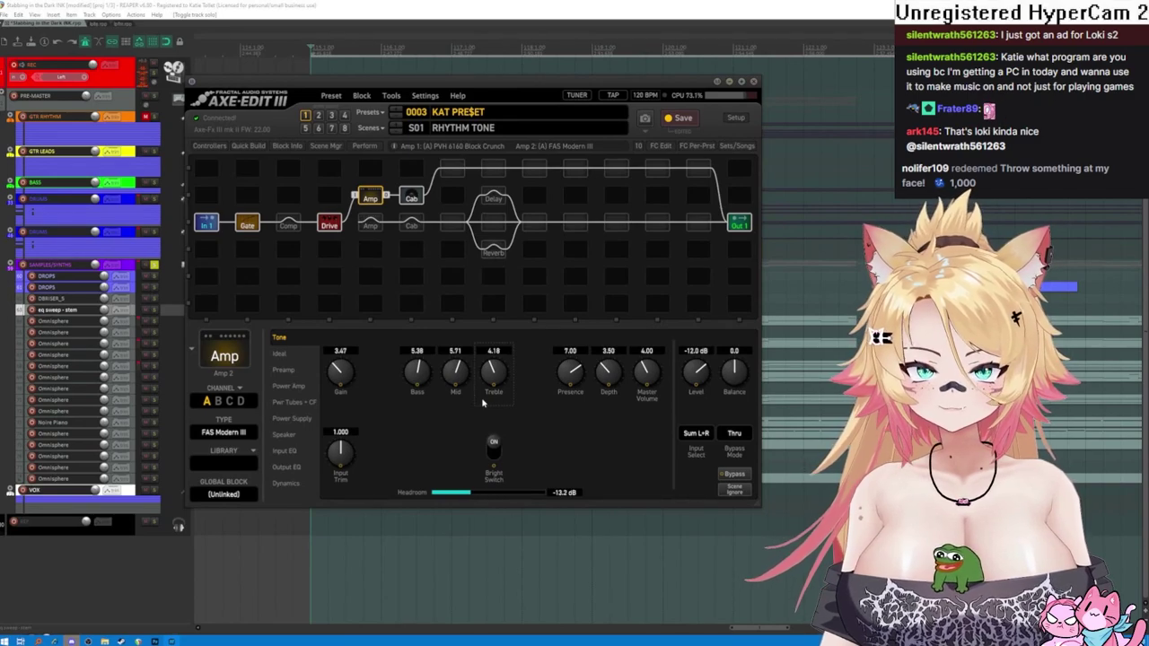
left_click_drag(498, 384, 487, 349)
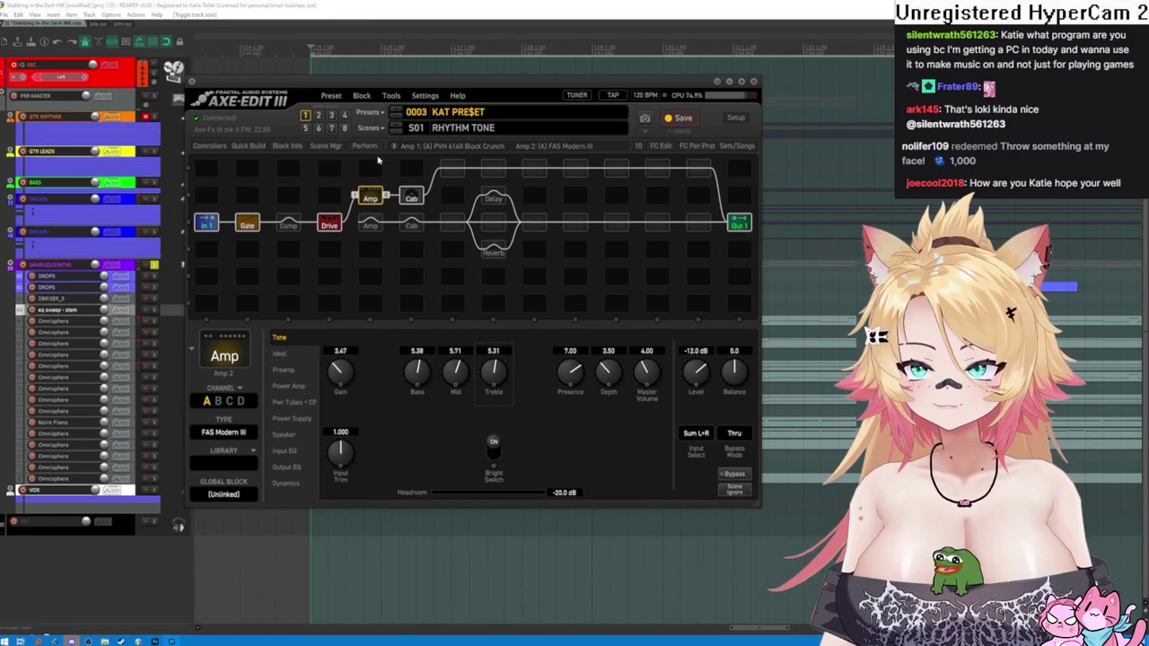
left_click(286, 100)
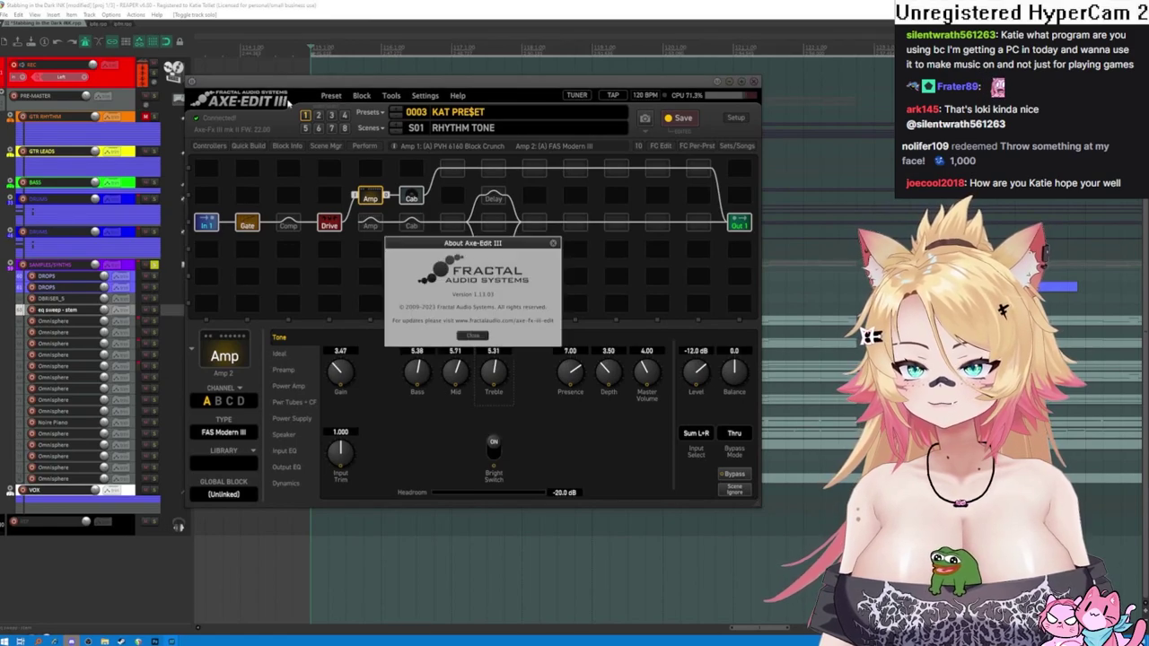
left_click(476, 336)
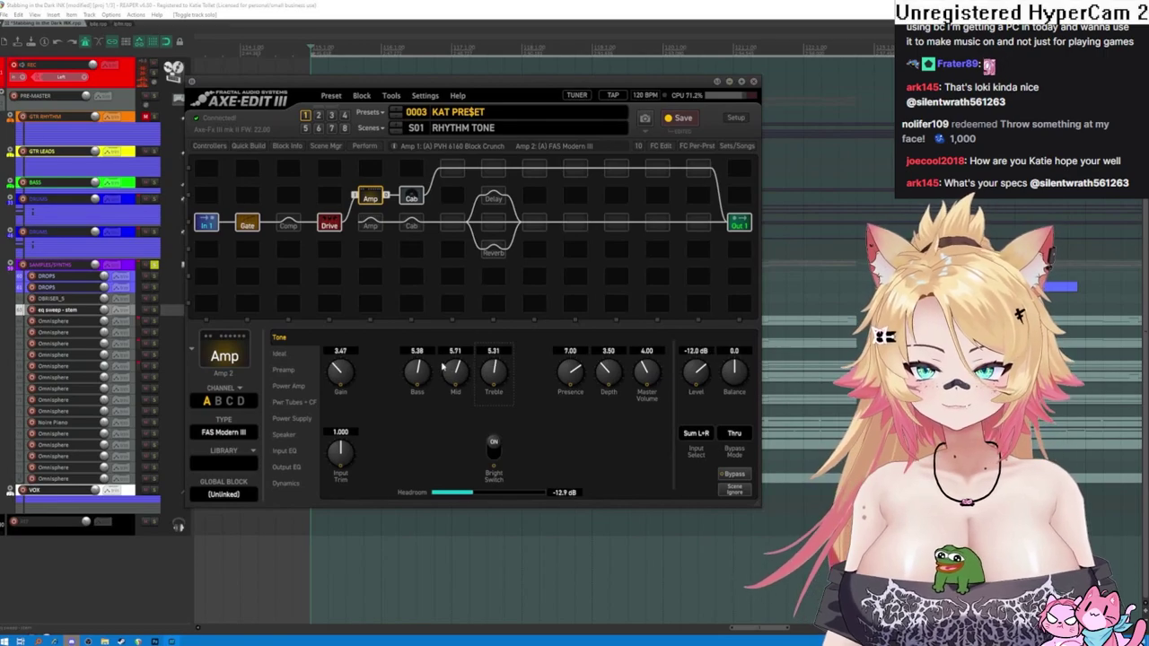
left_click_drag(330, 371, 329, 385)
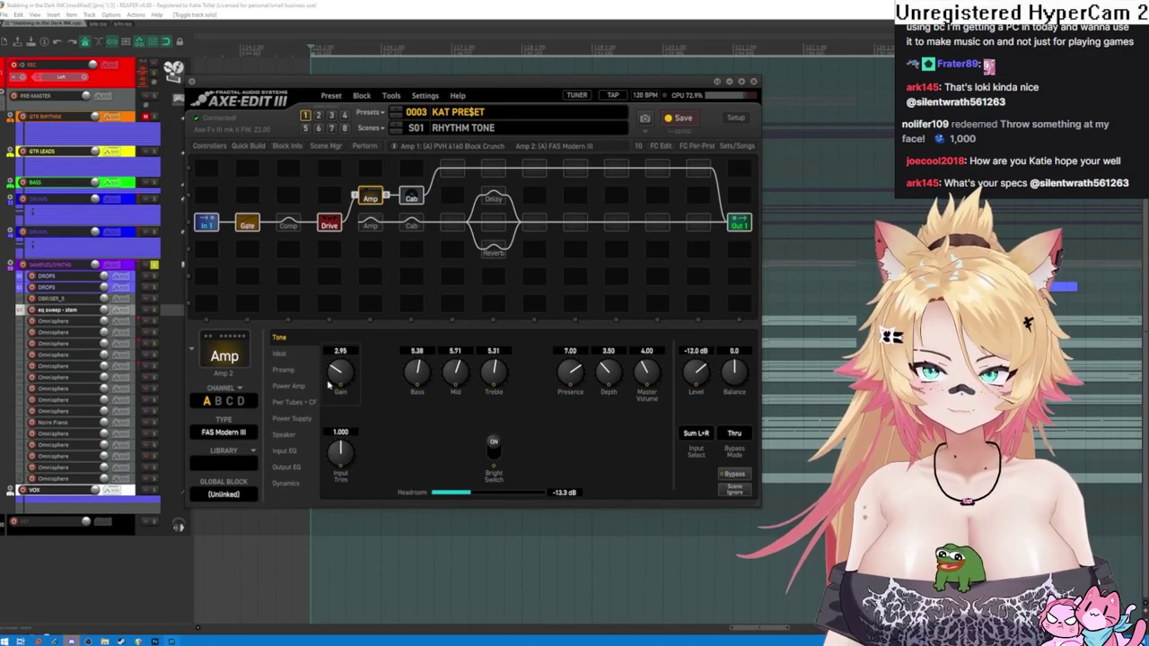
- Turn off Amp 2's Bright Switch and set its Bypass Mode to Mute
left_click(494, 449)
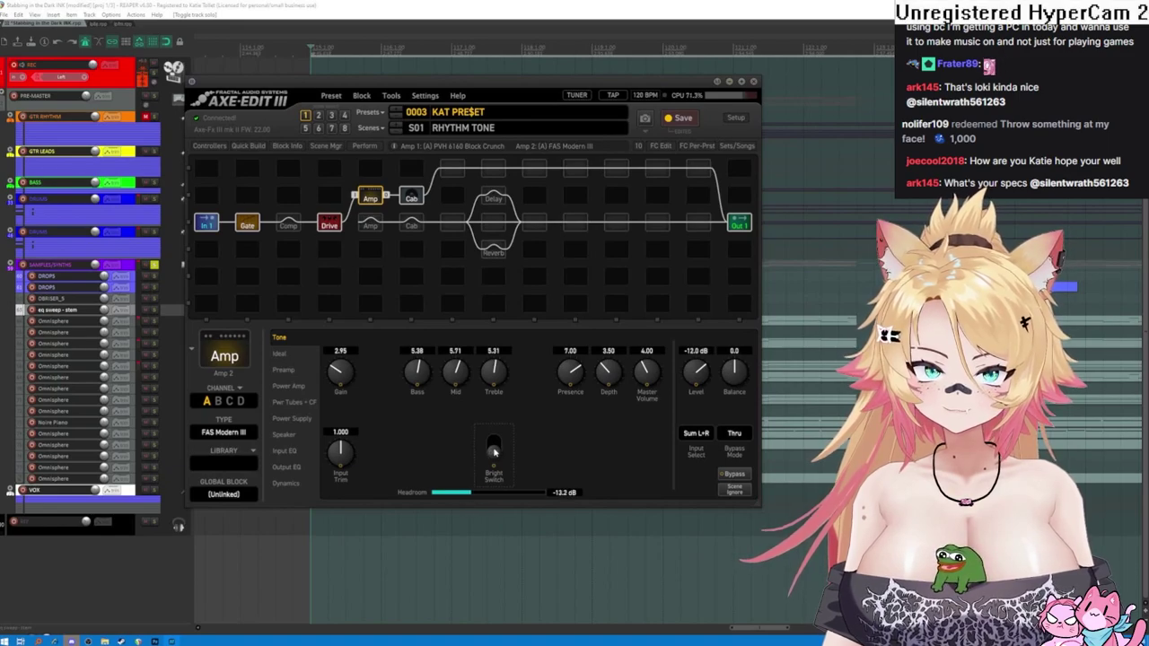
left_click(734, 433)
left_click(735, 445)
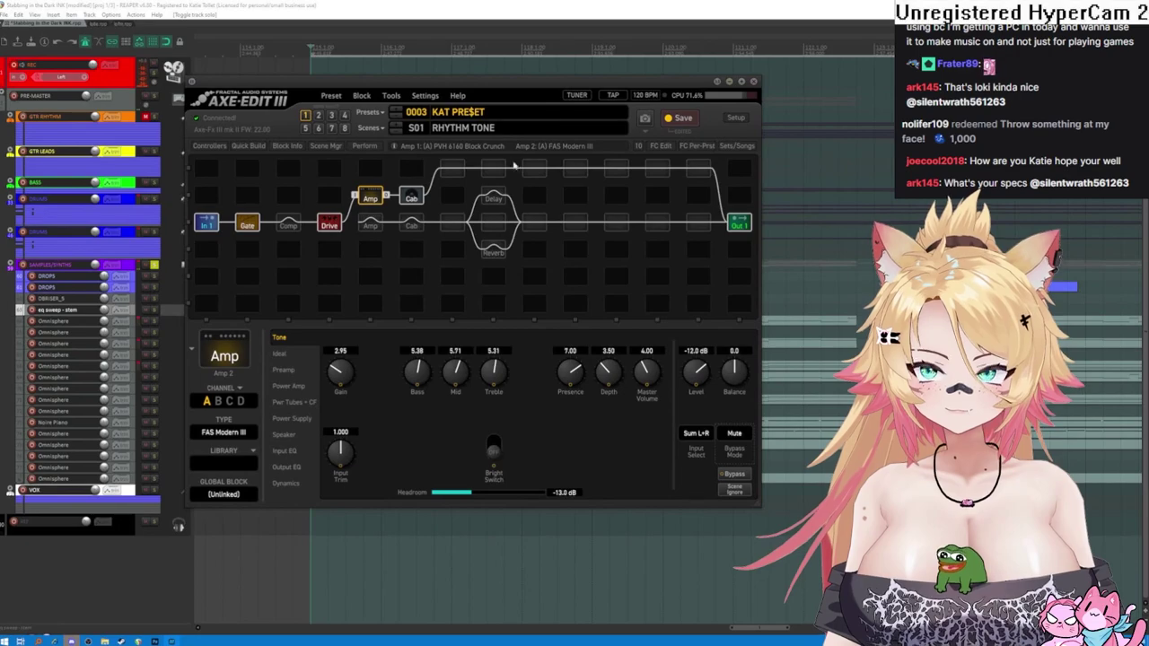
- Set Amp 1's Bypass Mode to Mute and open the settings of the bypassed Cab 1 block
left_click(377, 224)
left_click(735, 434)
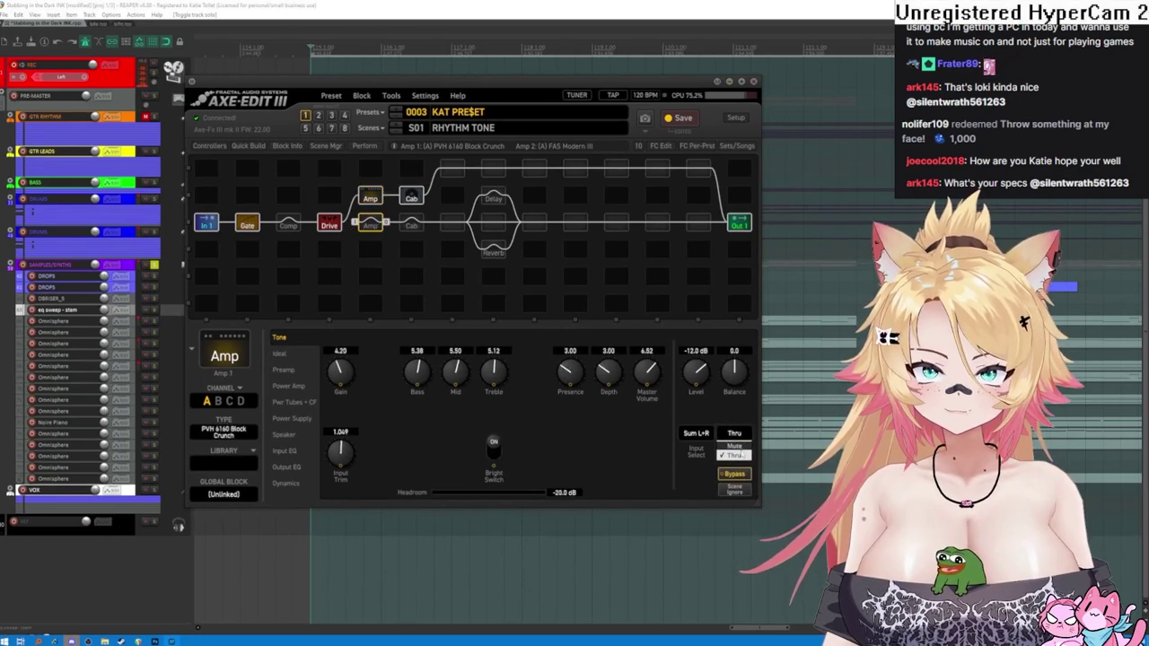
left_click(735, 445)
left_click(411, 225)
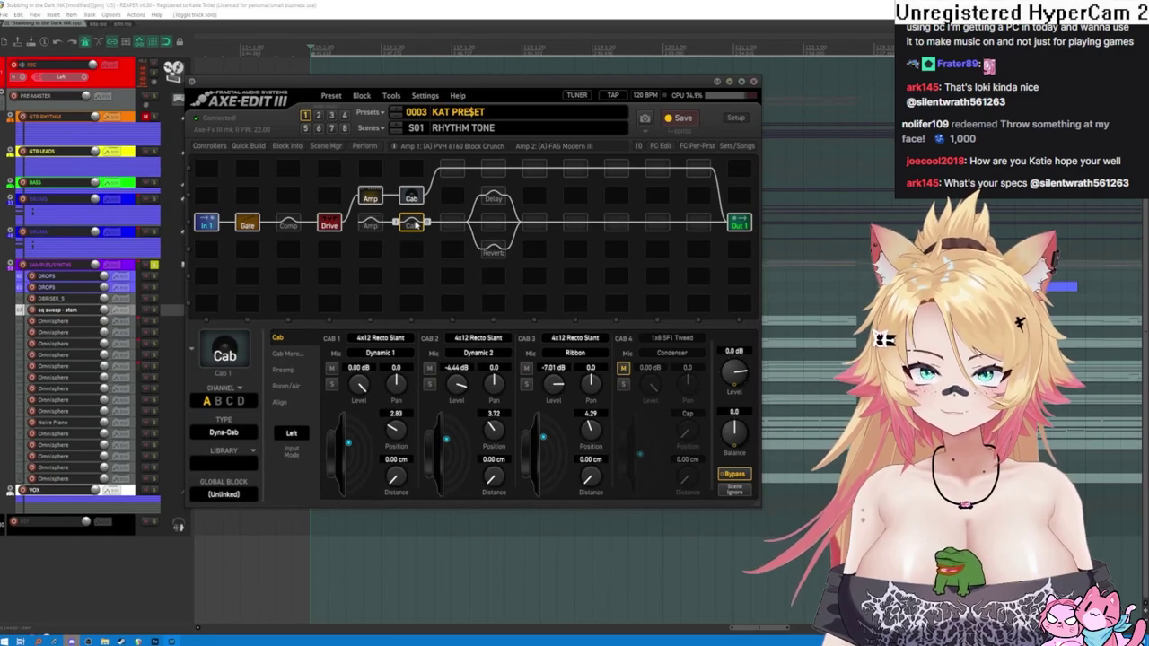
- Re-engage the bypassed Amp 1 and Cab 1 blocks
left_click(410, 198)
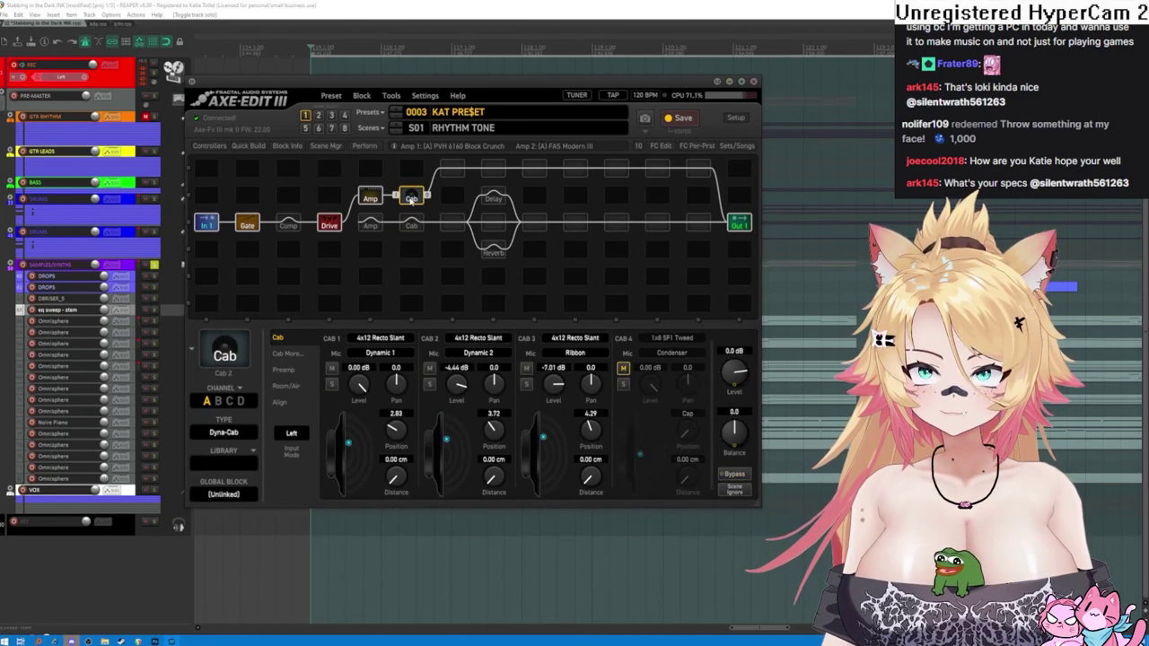
left_click(352, 224)
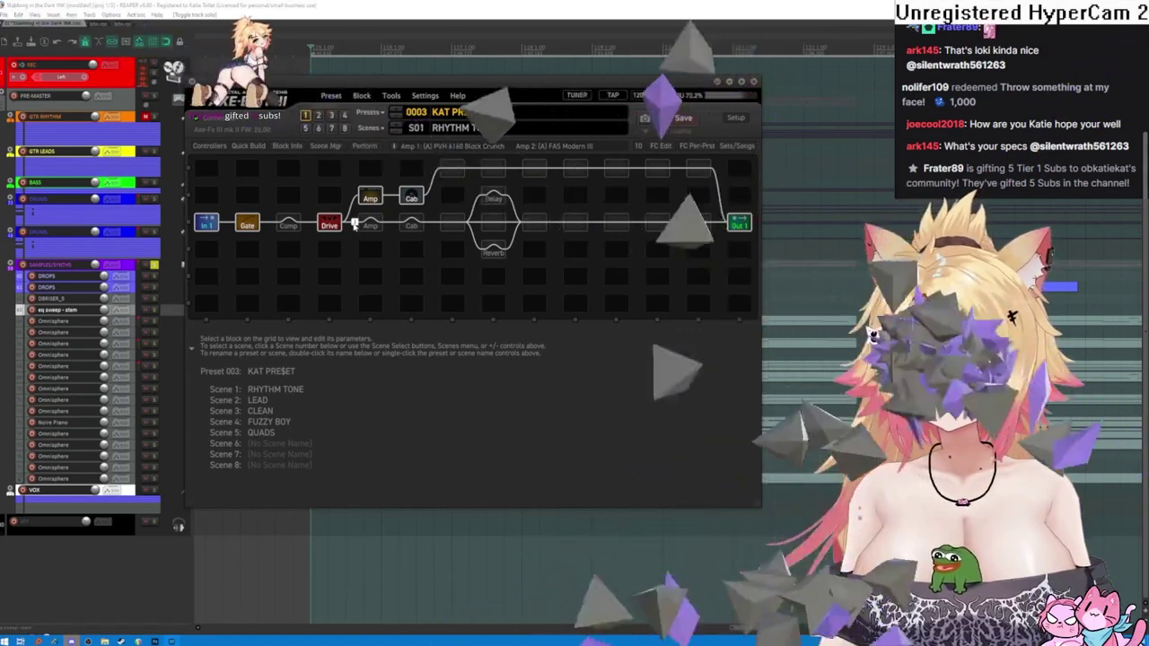
left_click(369, 225)
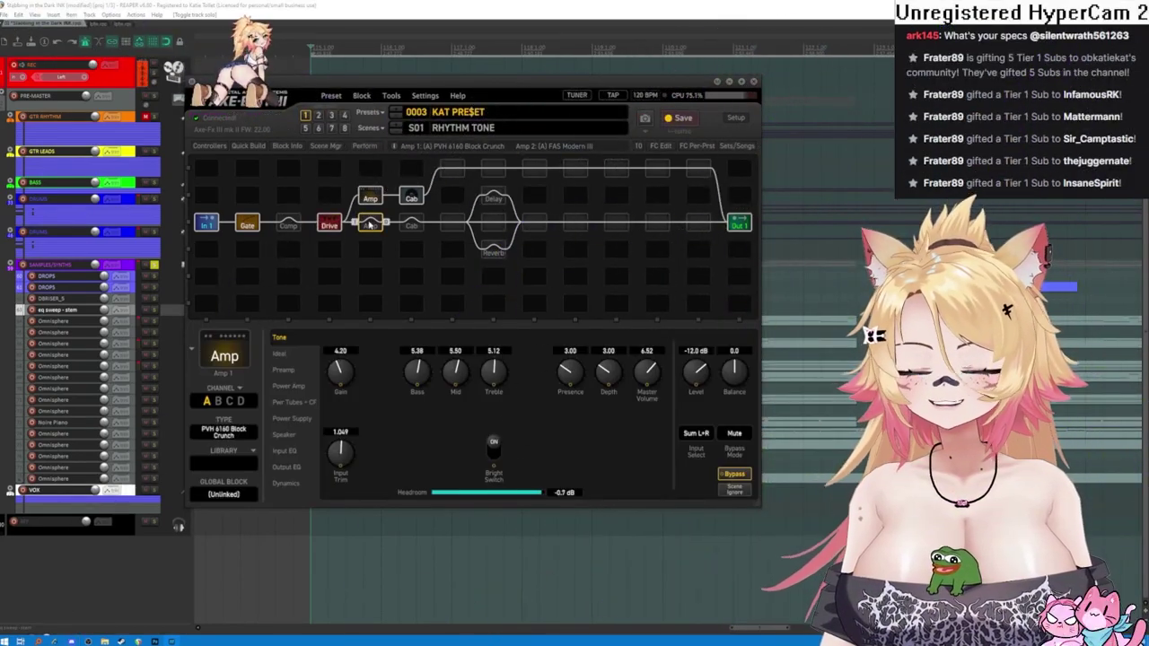
right_click(369, 225)
left_click(395, 184)
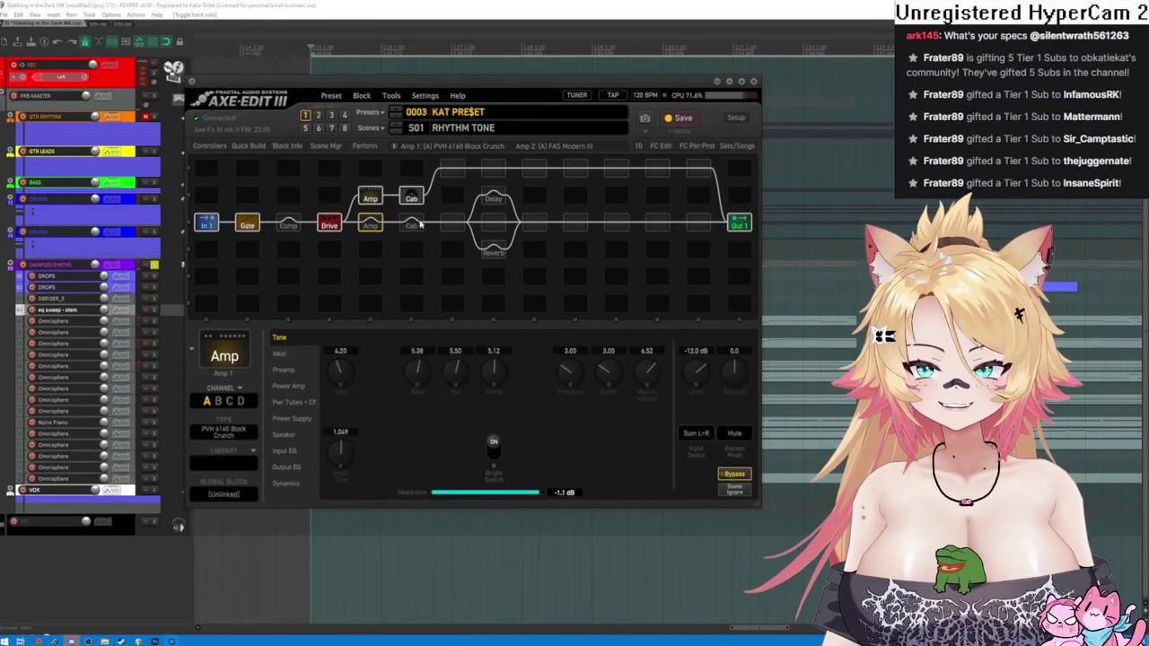
right_click(418, 226)
left_click(457, 199)
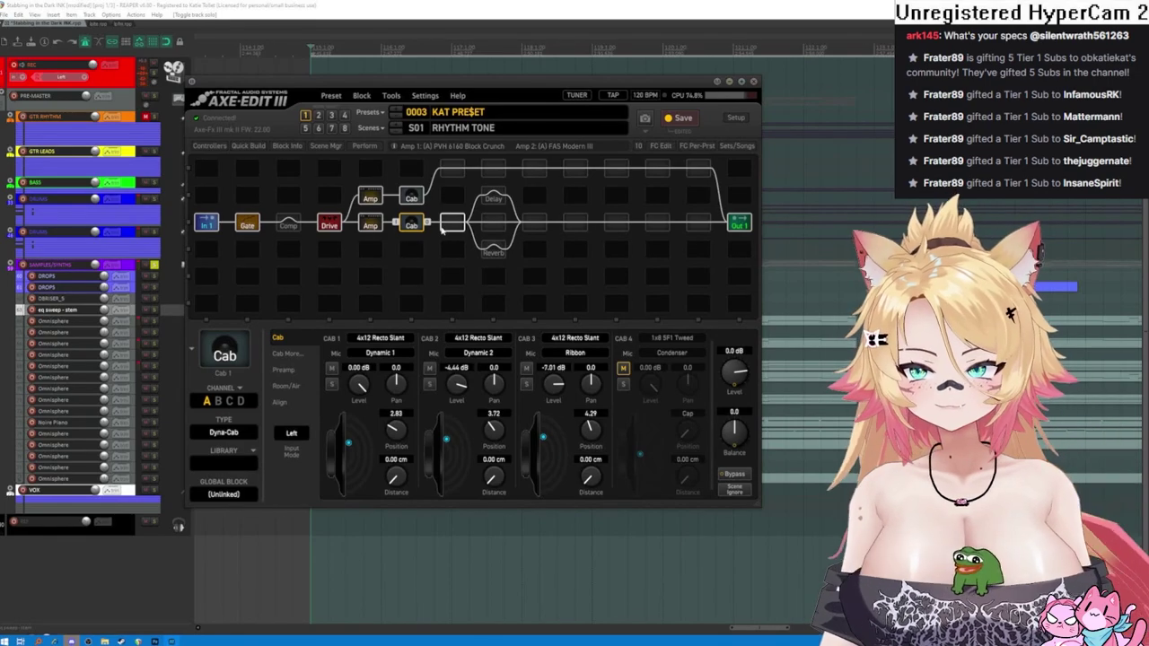
- Lower Amp 1's Gain to about 3.72 and reset its Master Volume to 5.00
left_click(375, 226)
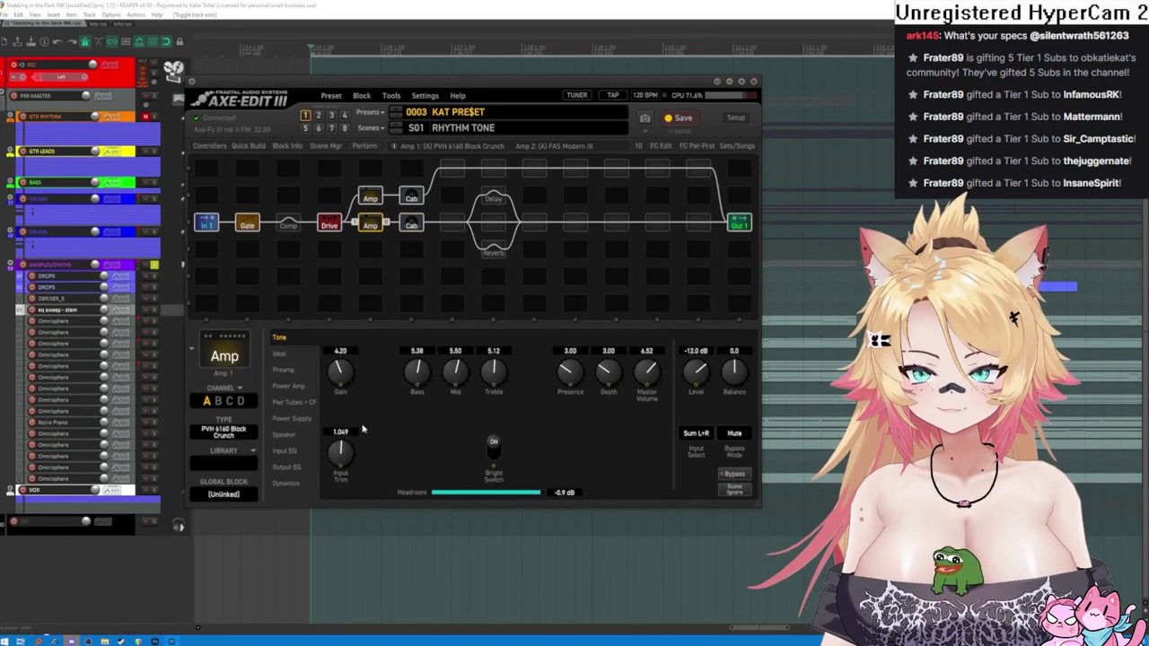
left_click_drag(346, 372, 333, 378)
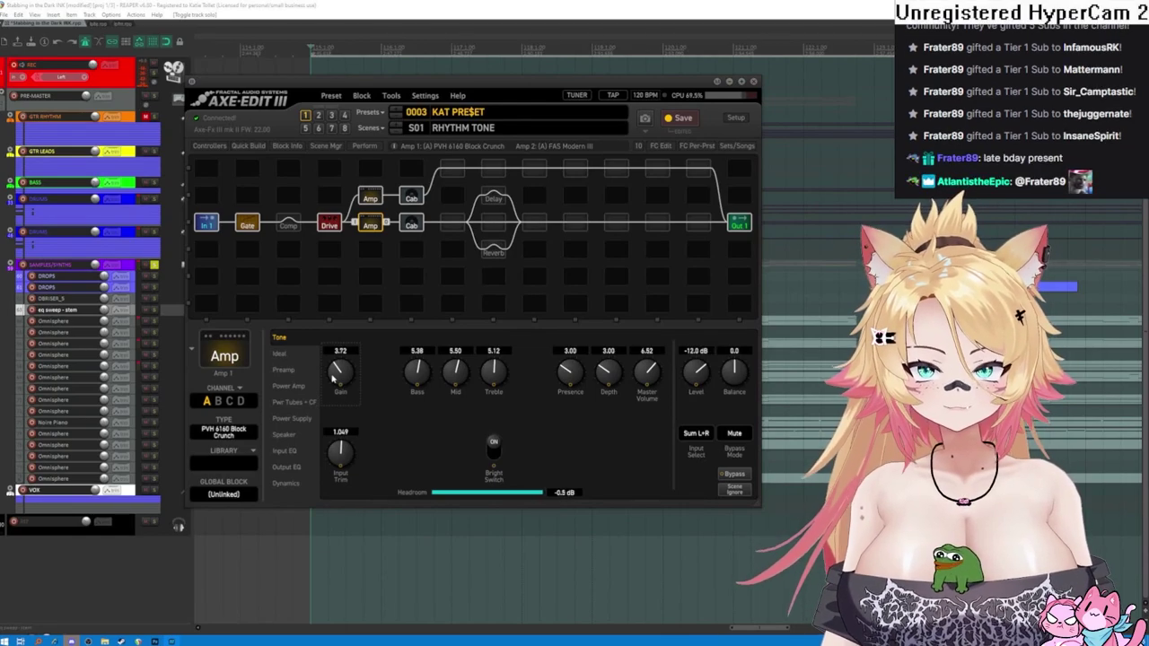
double_click(644, 375)
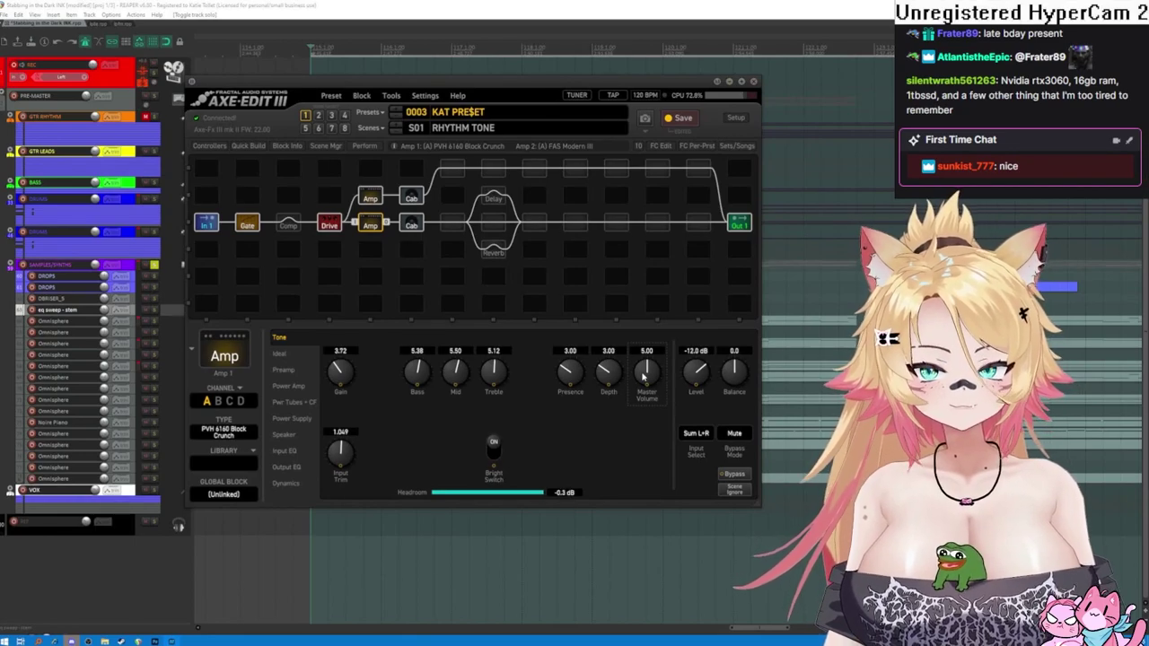
- Set the Input Select to Left on Amp 1 and to Right on Amp 2
left_click(698, 433)
left_click(705, 443)
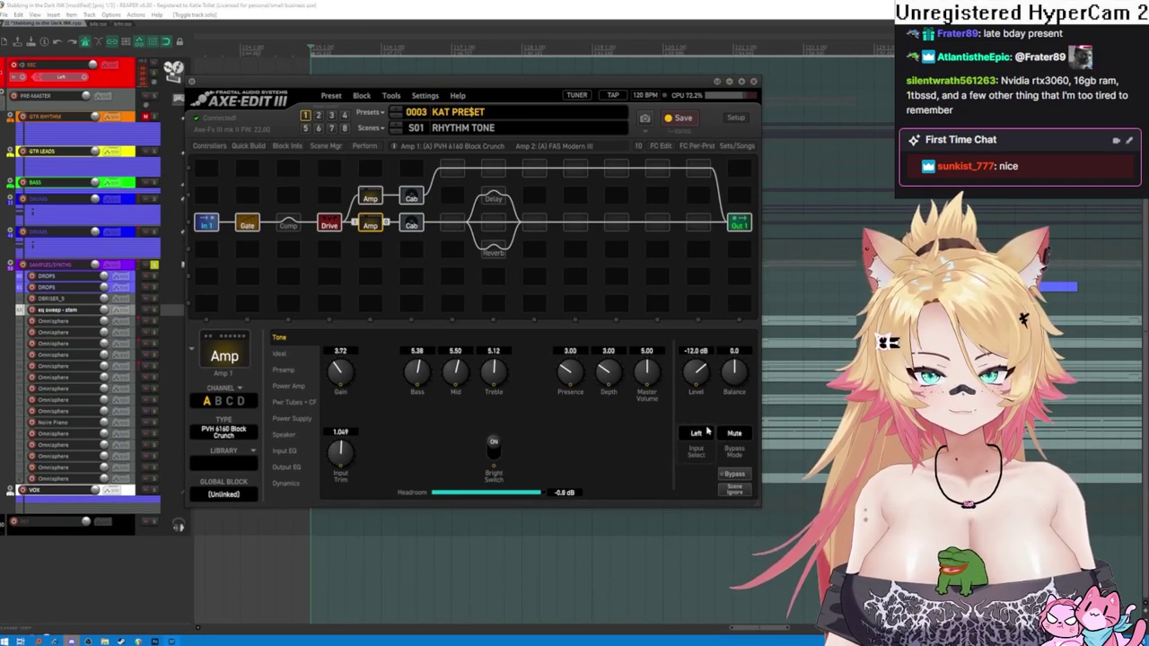
left_click(370, 197)
left_click(696, 433)
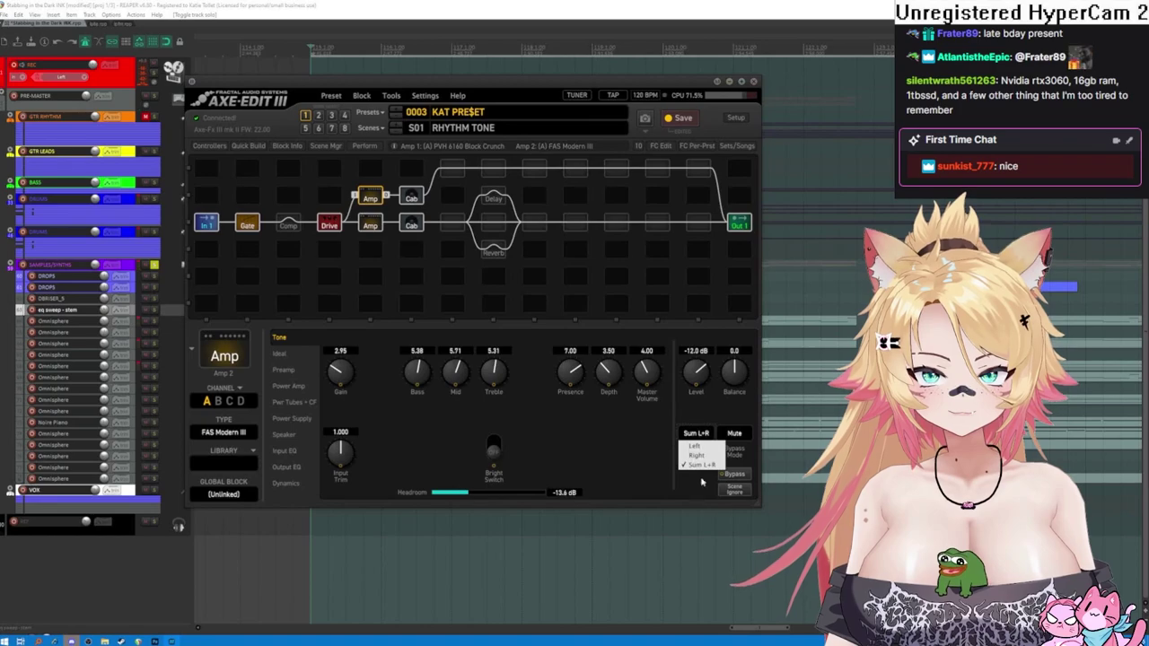
left_click(701, 456)
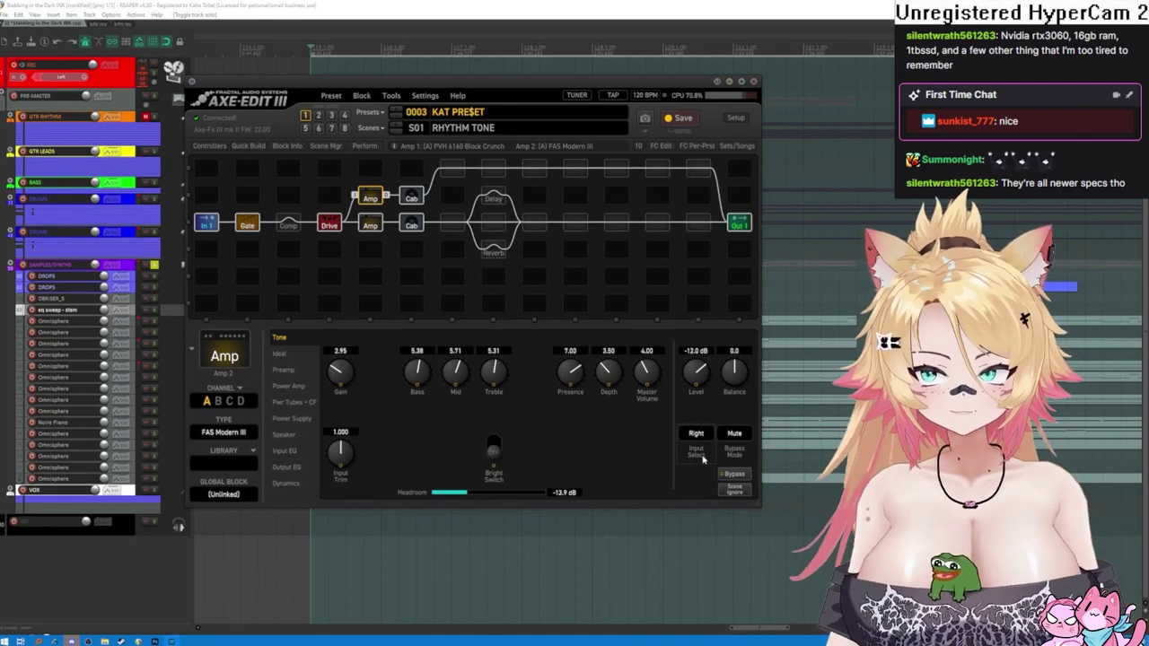
- Bypass the Amp 1 and Cab 1 blocks and open Cab 2's settings
left_click(412, 198)
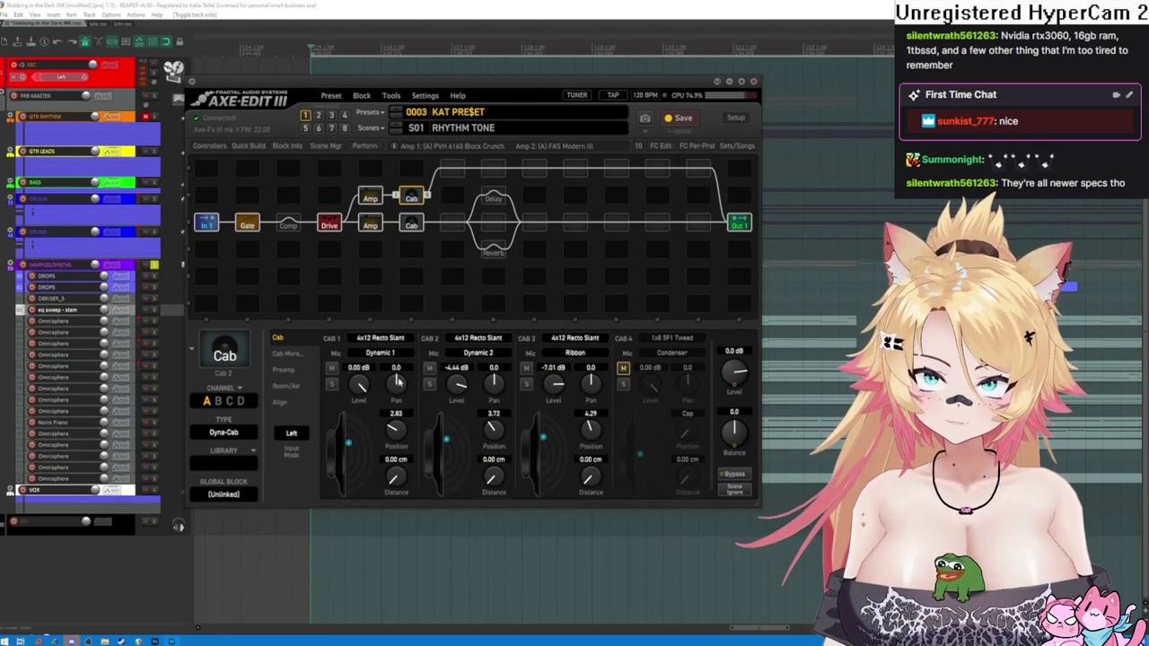
left_click(367, 228)
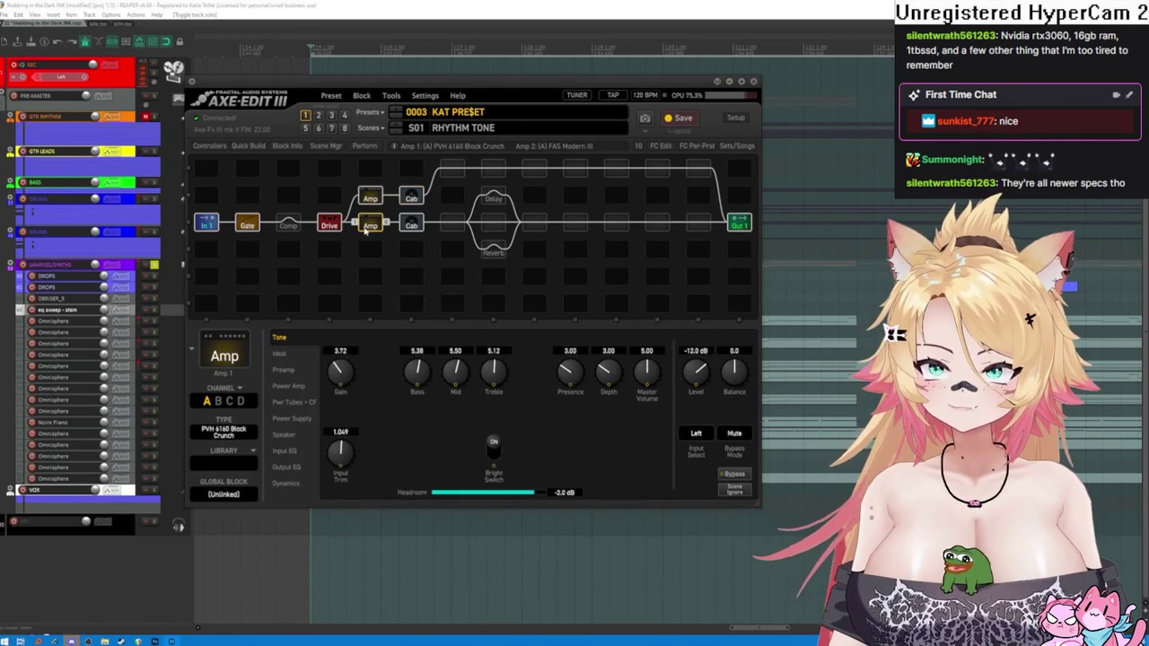
left_click(413, 196)
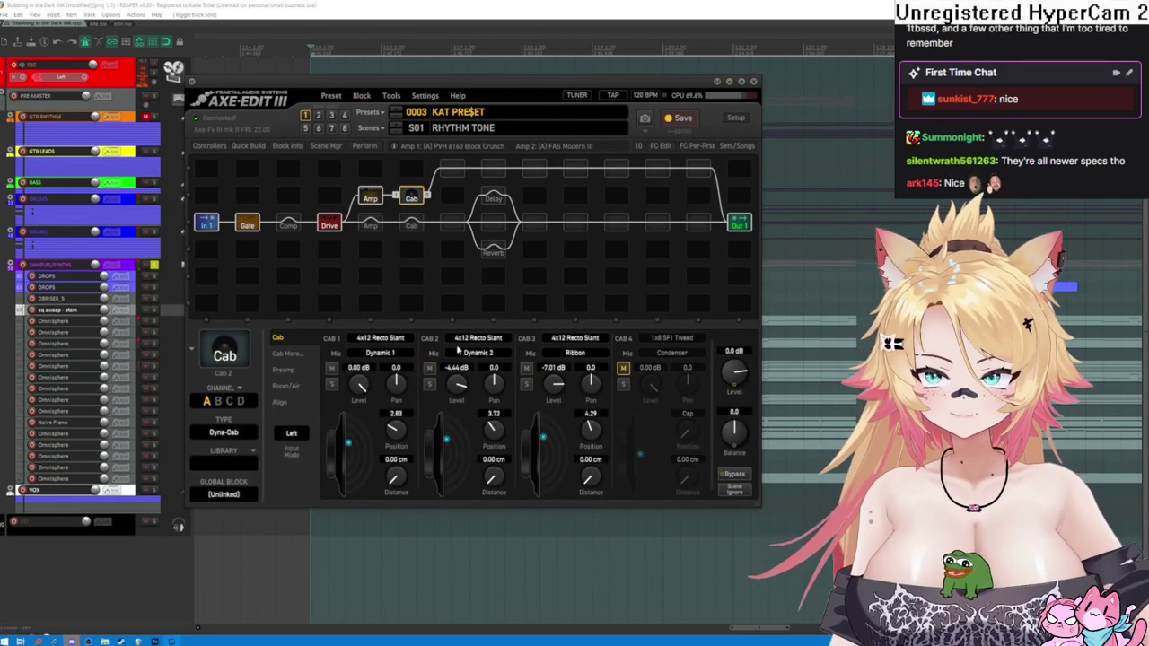
- Set Cab 2's Dynamic 1 mic Position to about 3.30 and its Dynamic 2 mic Position to about 2.16
left_click_drag(350, 444, 349, 464)
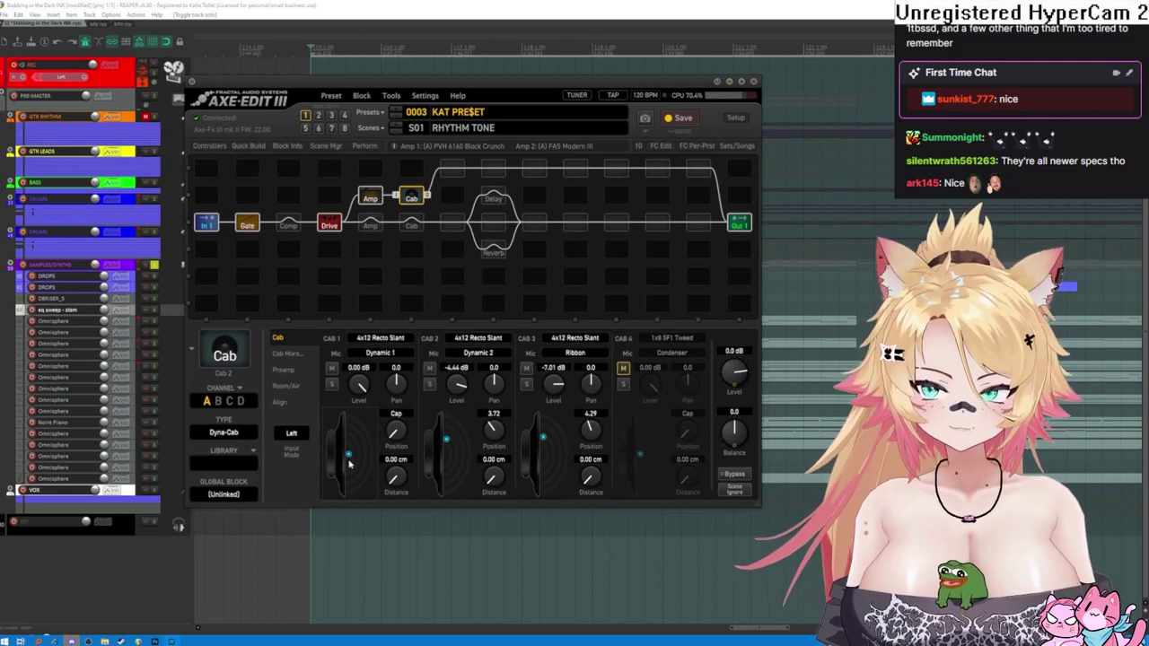
left_click_drag(350, 461, 346, 438)
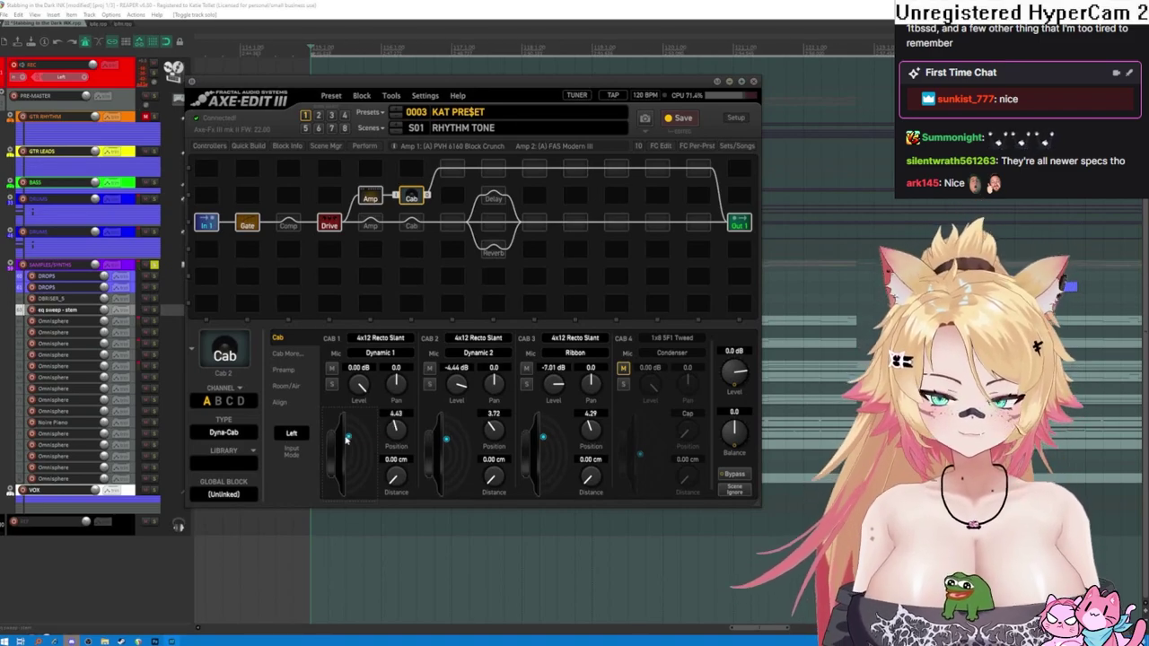
mouse_move(347, 438)
left_mouse_down()
mouse_move(344, 430)
mouse_move(331, 445)
left_mouse_up()
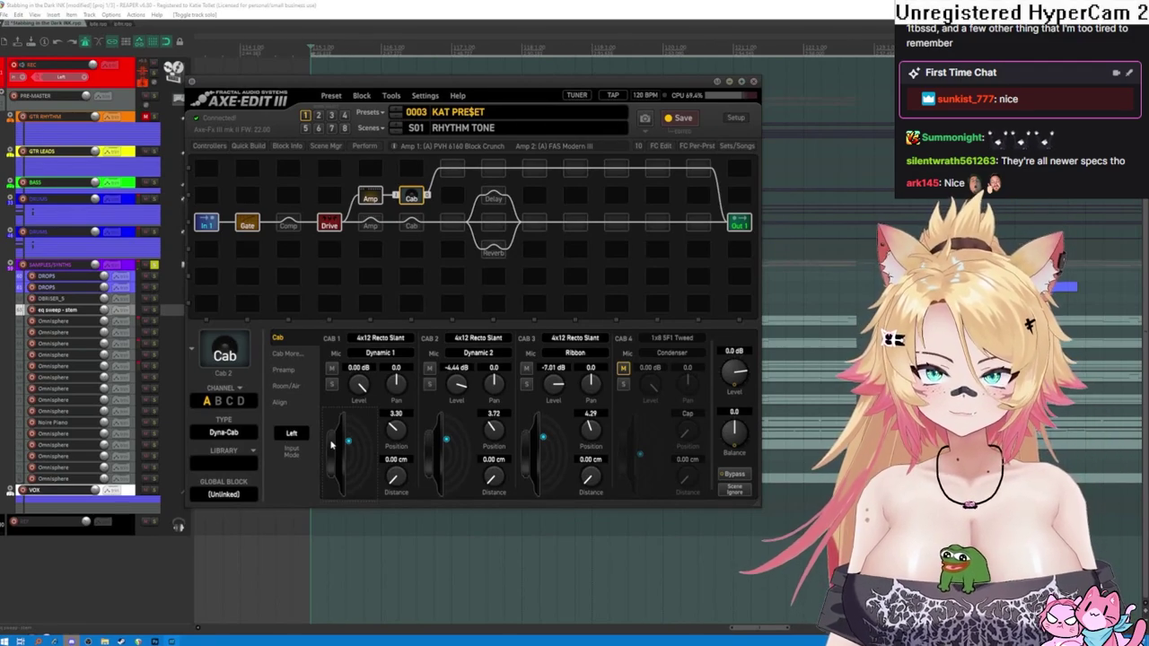
left_click_drag(449, 441, 439, 448)
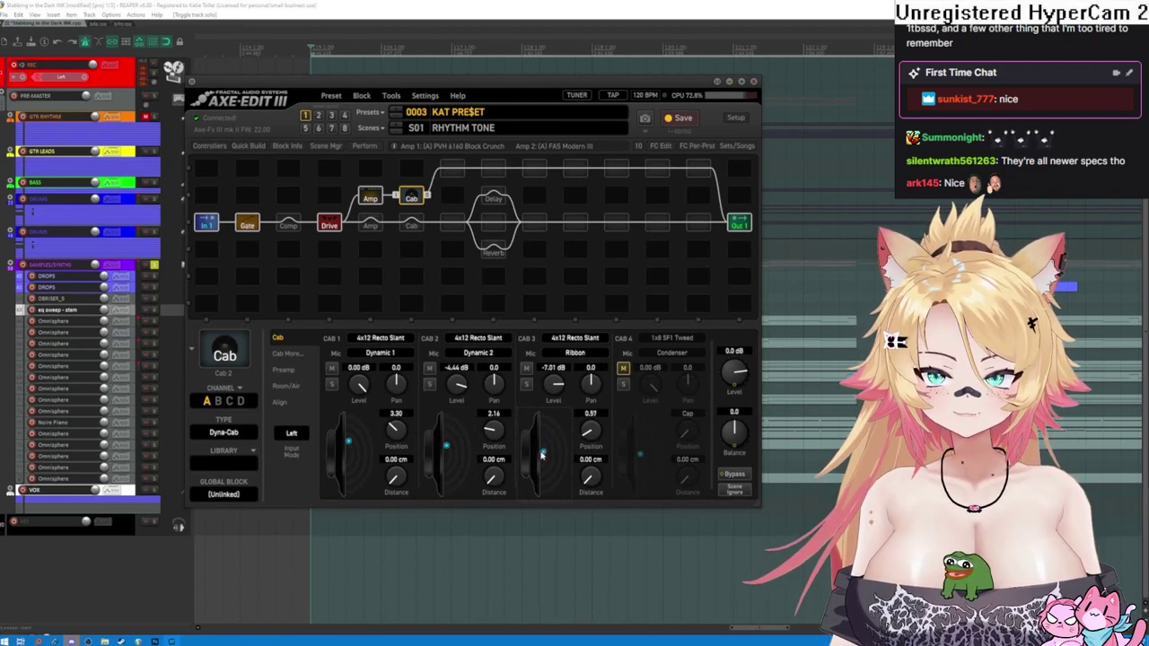
- Set Cab 2's Ribbon mic to a Position of about 5.00 and a Distance of about 1.78 cm
left_click_drag(534, 462, 515, 420)
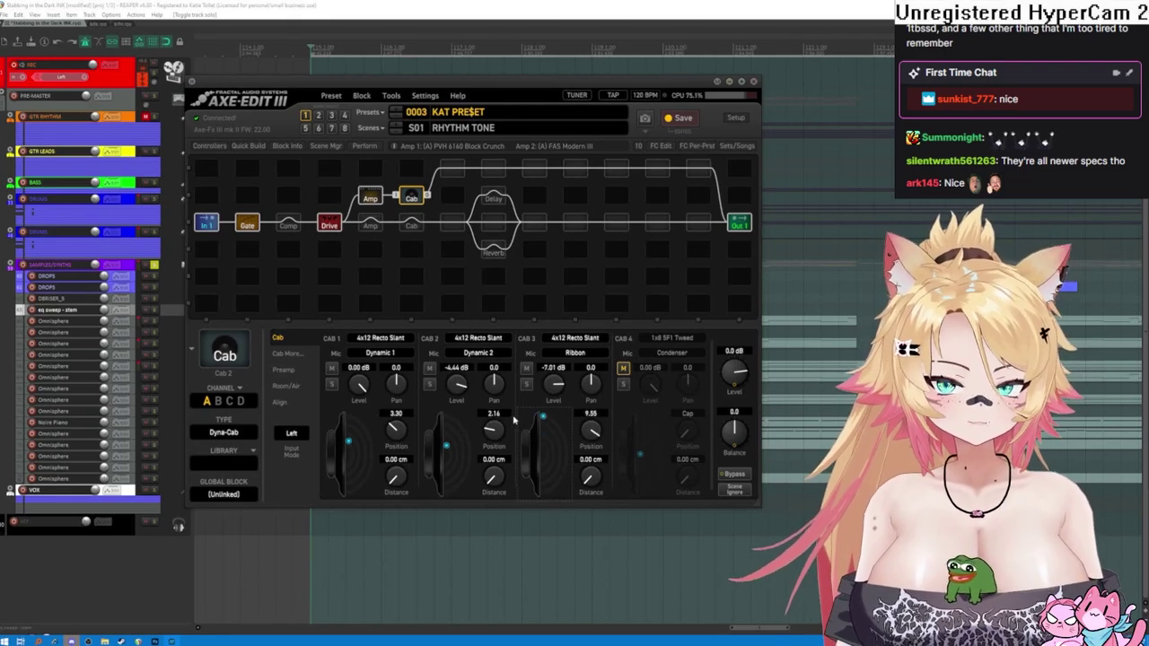
left_click_drag(543, 417, 519, 437)
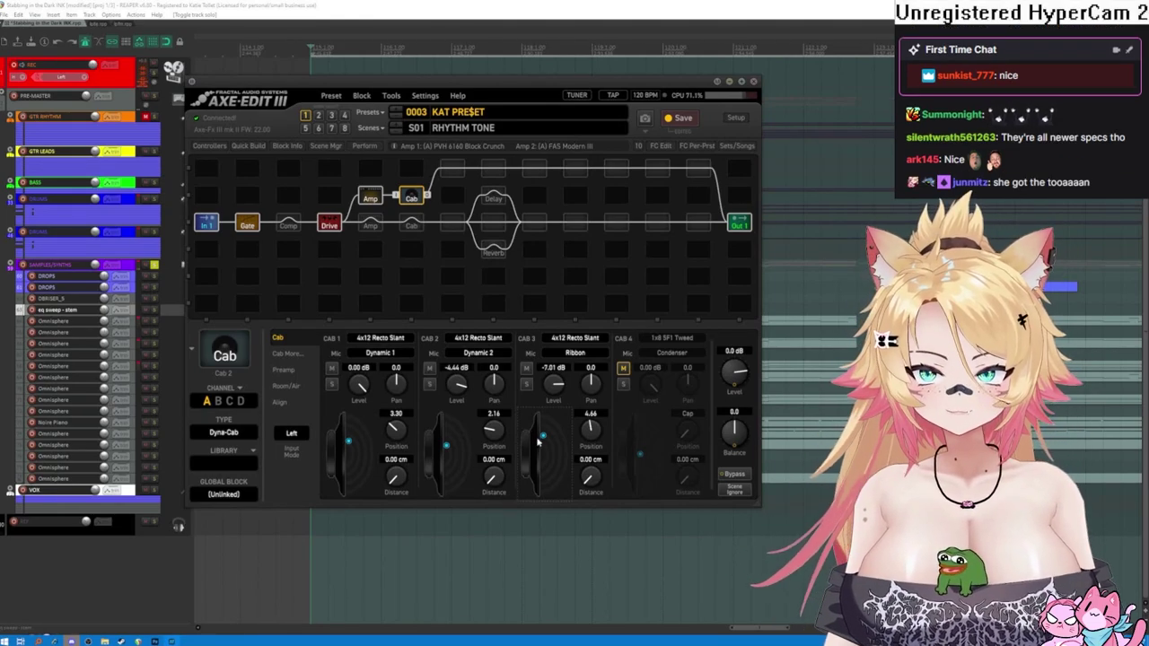
left_click_drag(542, 436, 545, 437)
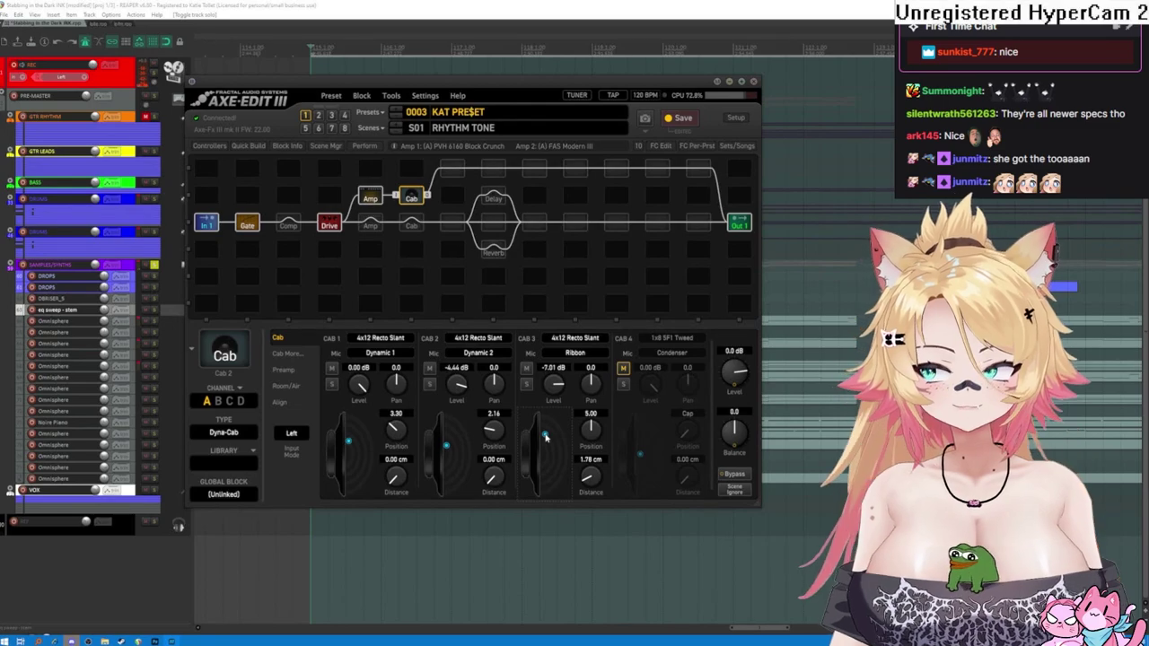
- Turn the Amp 1 and Cab 1 blocks back on and open Cab 1's settings
left_click(384, 225)
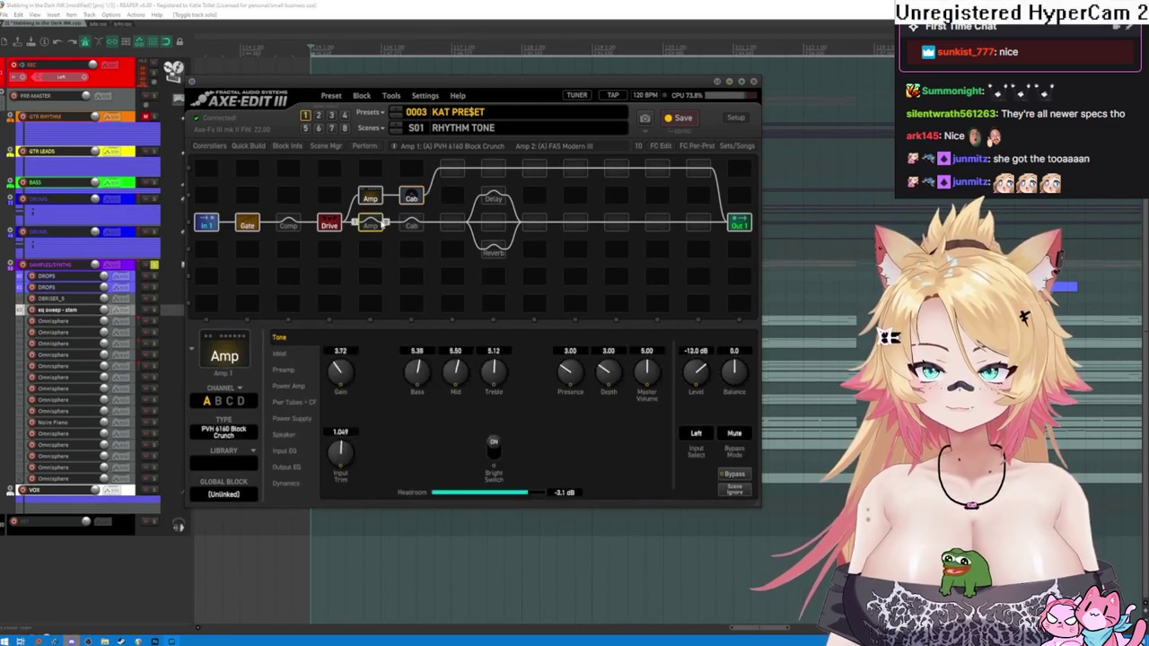
left_click(390, 227)
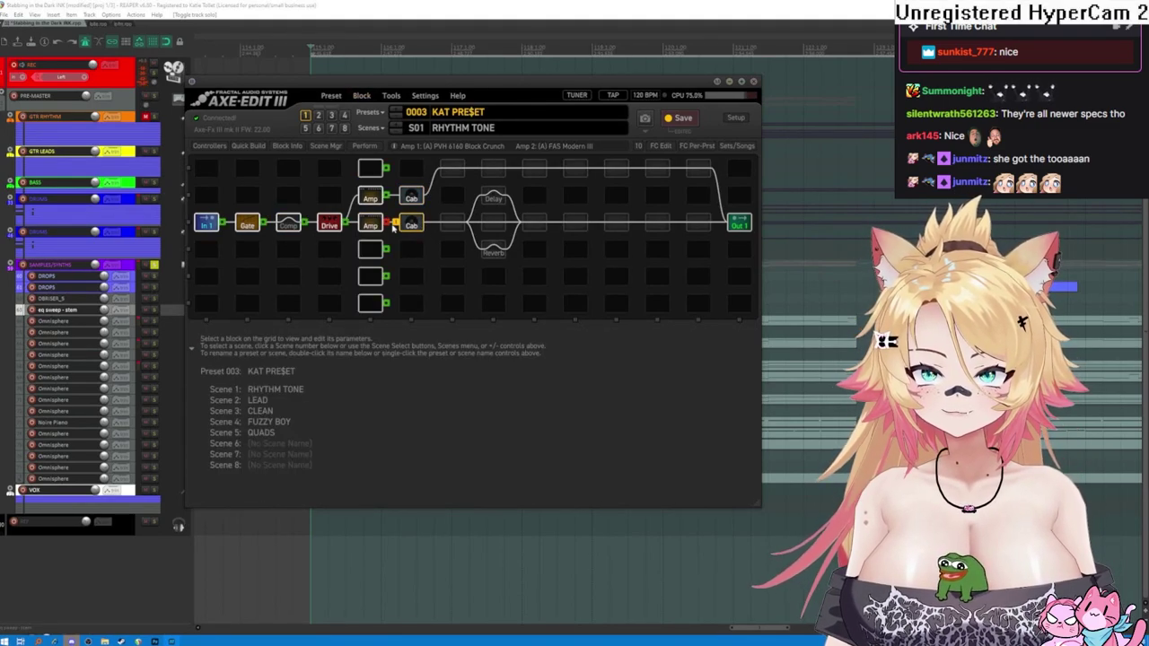
left_click(381, 227)
left_click(412, 225)
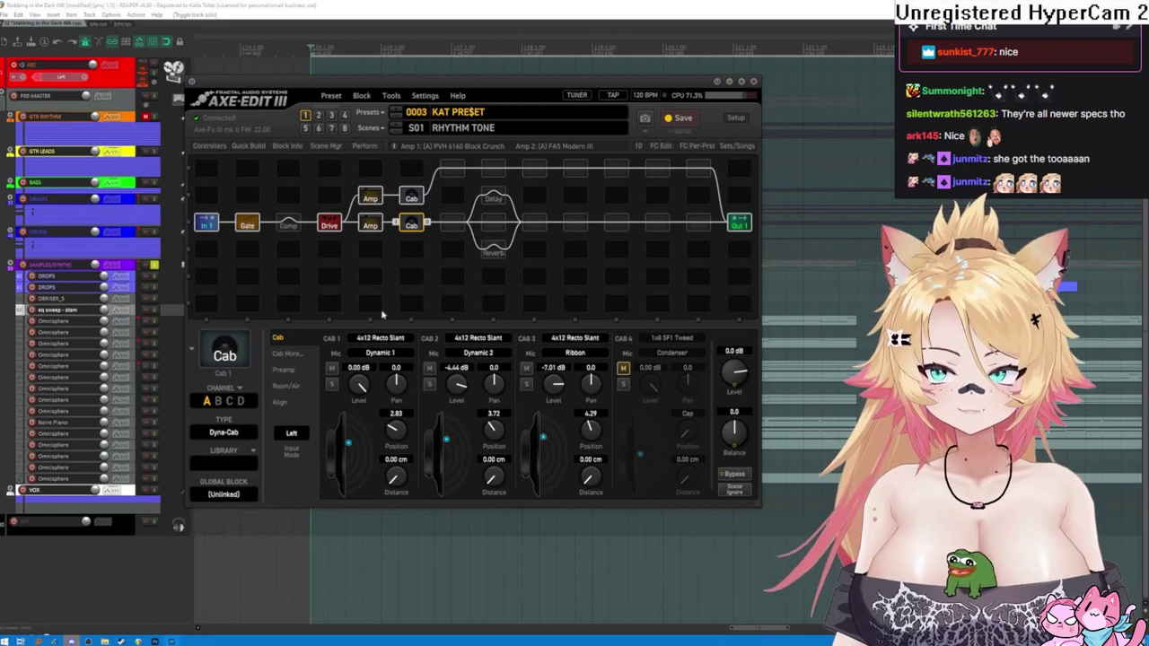
- Try panning Cab 1's first mic to -100, pan Cab 2's first mic to 100, and return Cab 1's pan to 0.0
left_click_drag(395, 385, 390, 454)
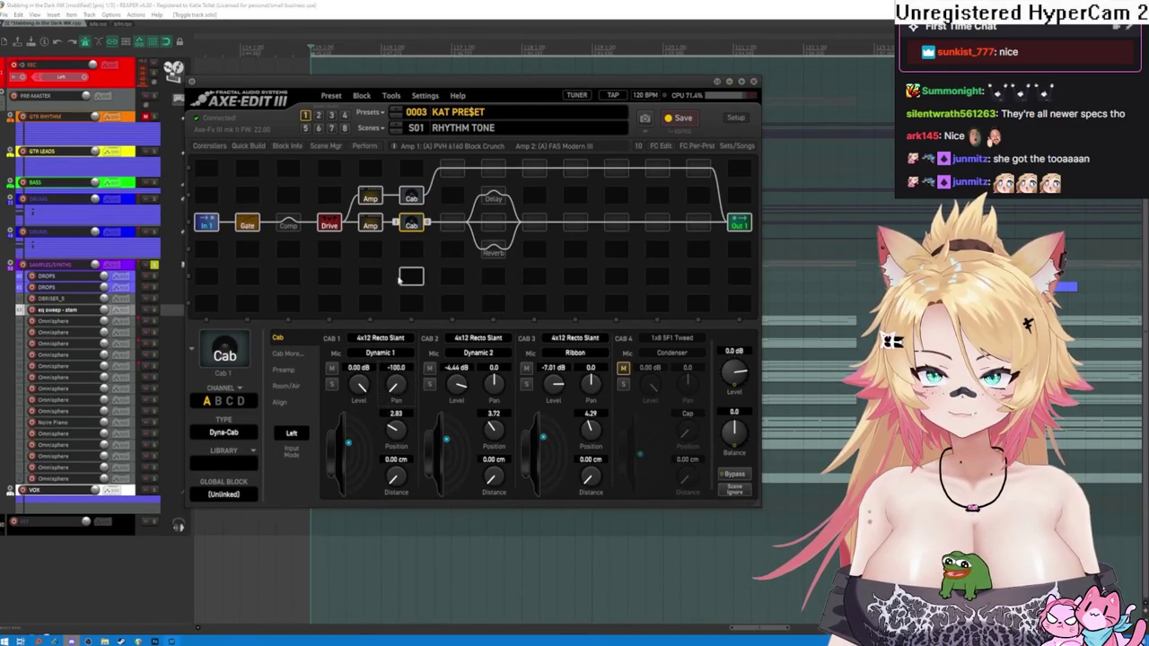
left_click(411, 197)
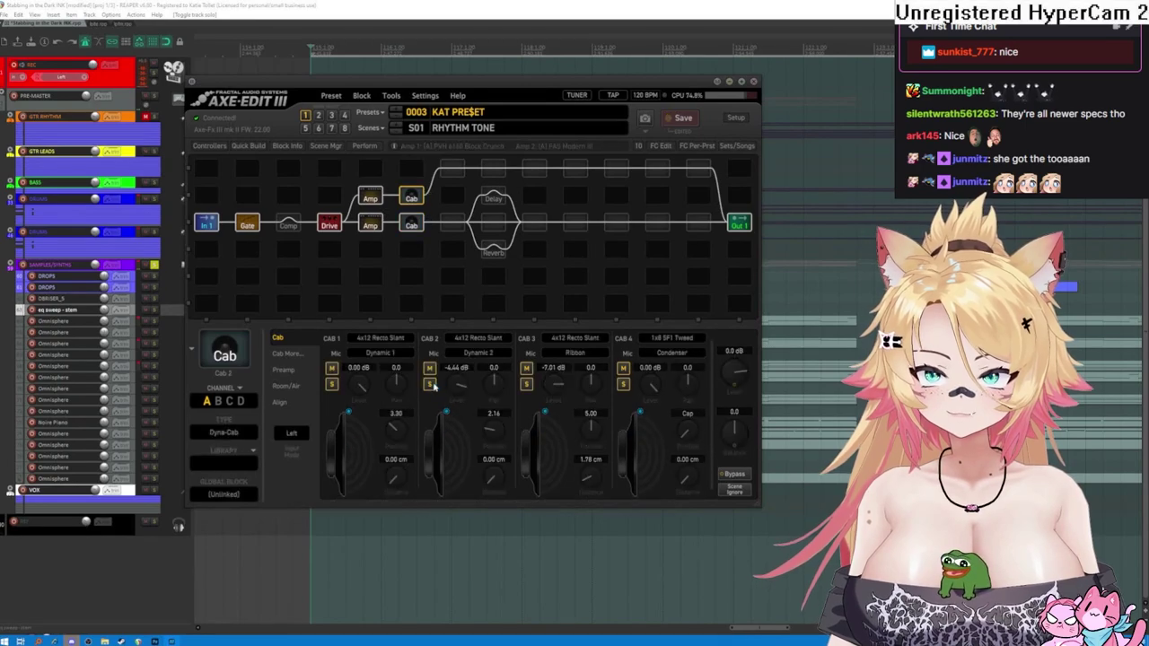
left_click_drag(396, 392, 398, 350)
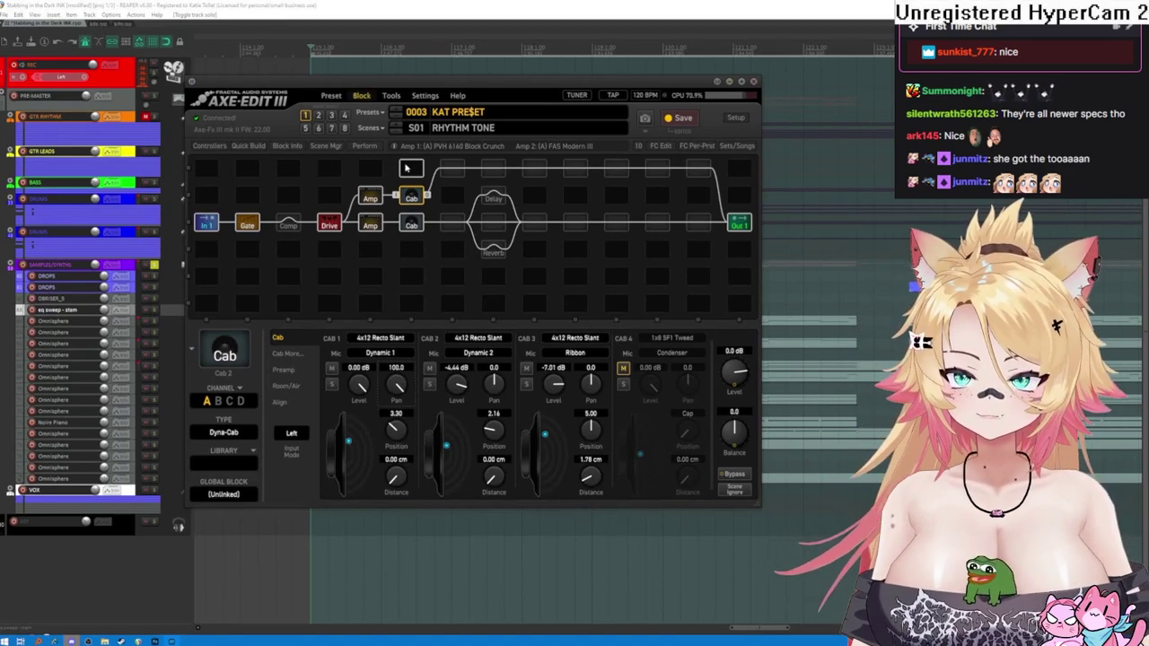
left_click(410, 222)
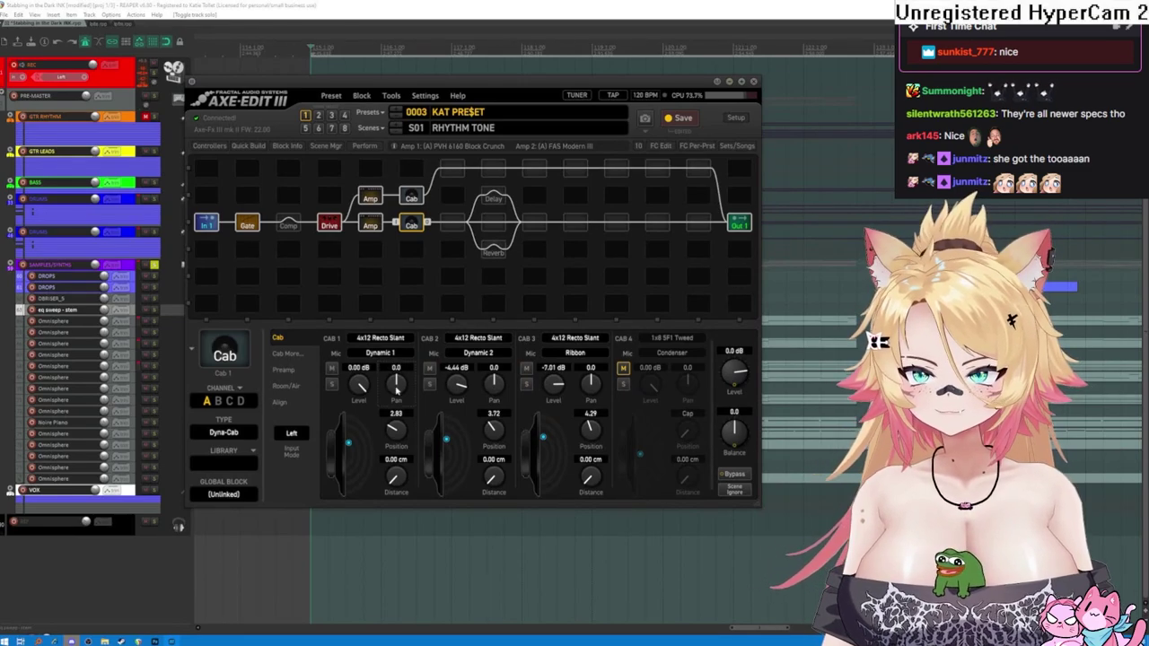
- Try the Modern Preamp Type on Cab 1 and set it back to None
left_click(288, 355)
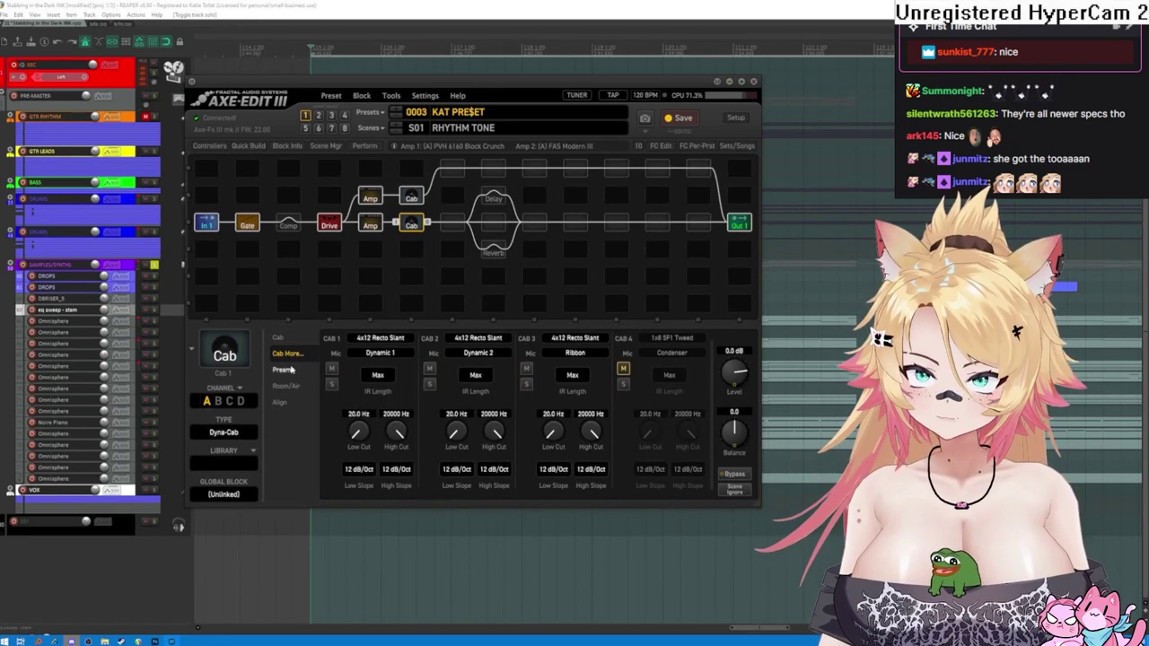
left_click(291, 370)
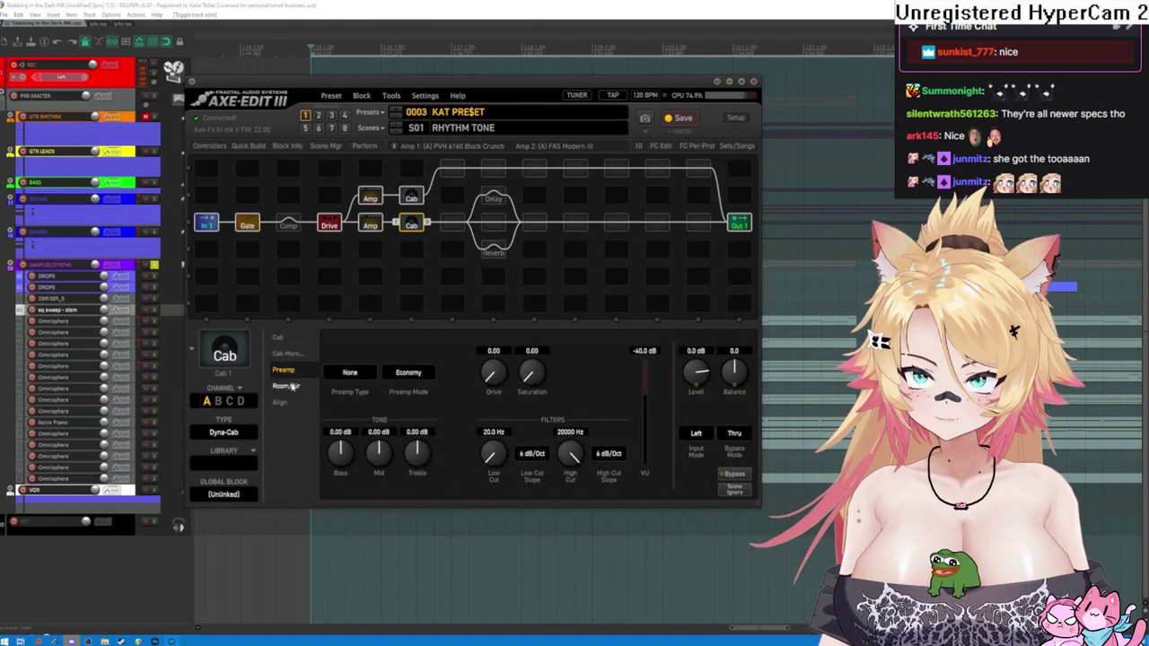
left_click(350, 375)
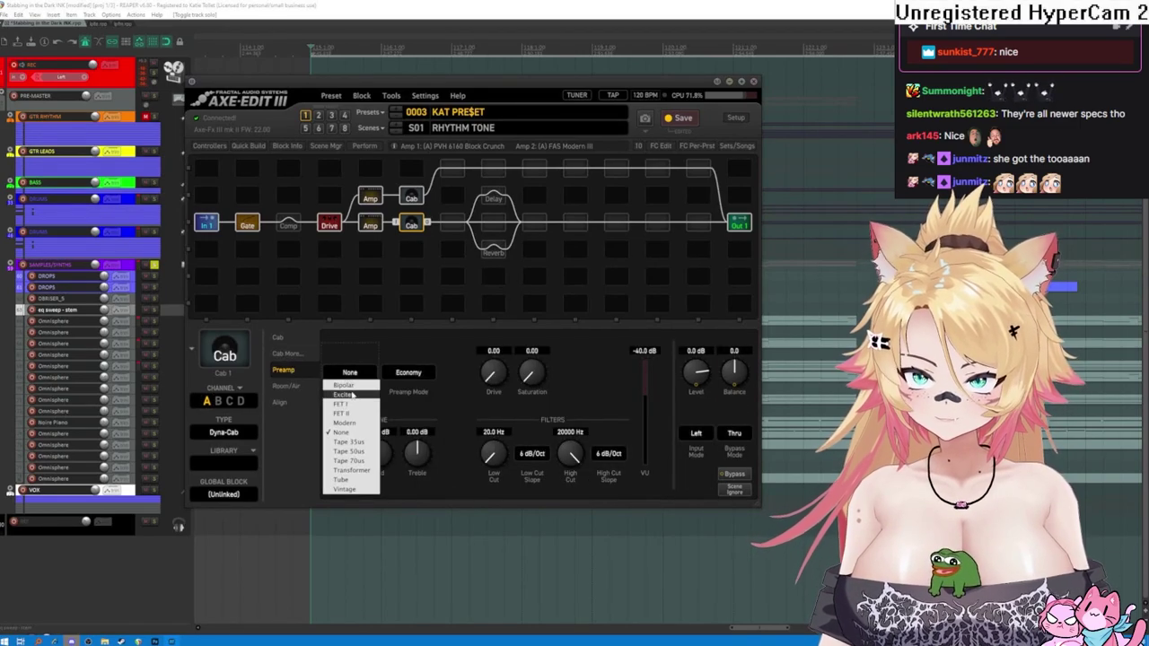
left_click(347, 423)
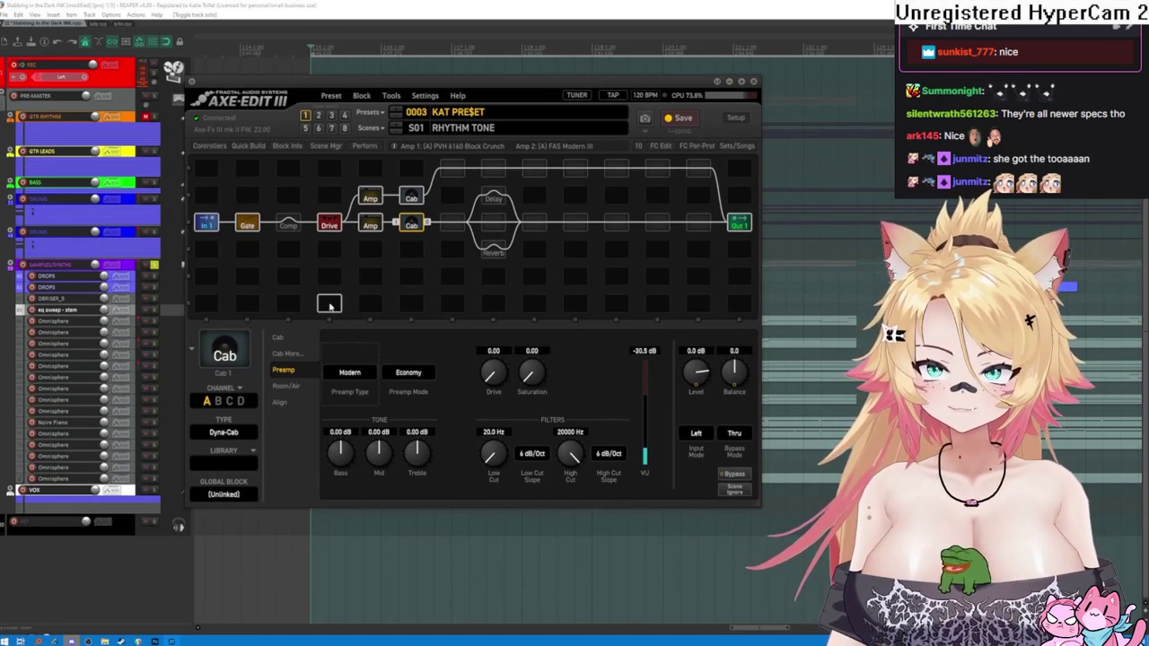
left_click(363, 374)
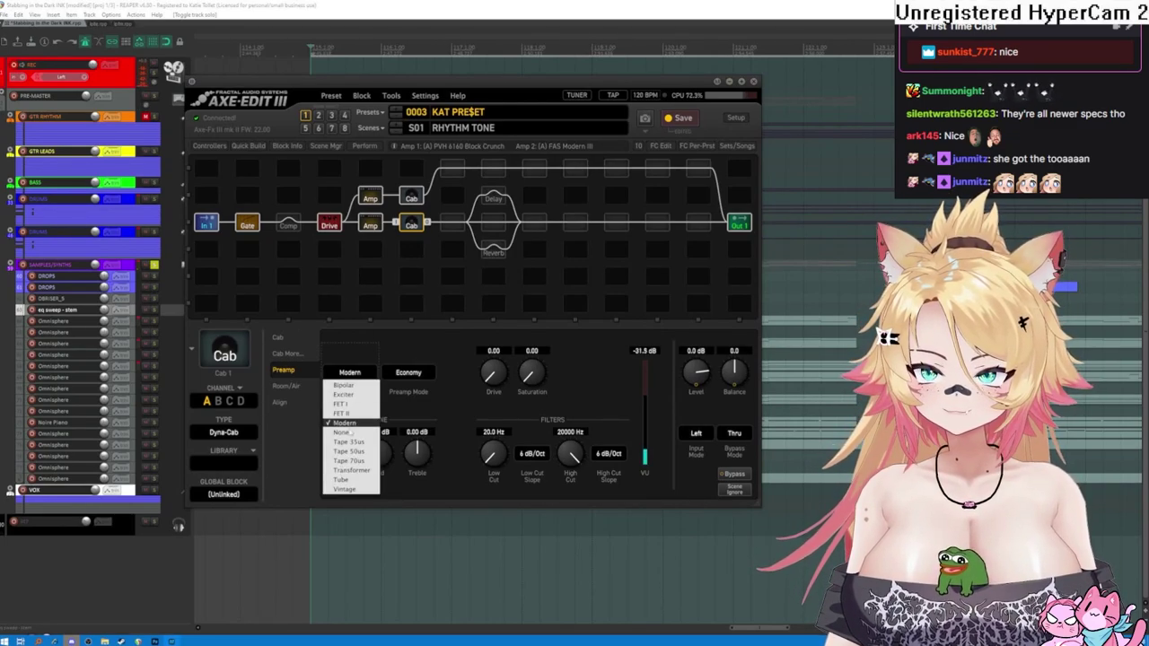
left_click(342, 432)
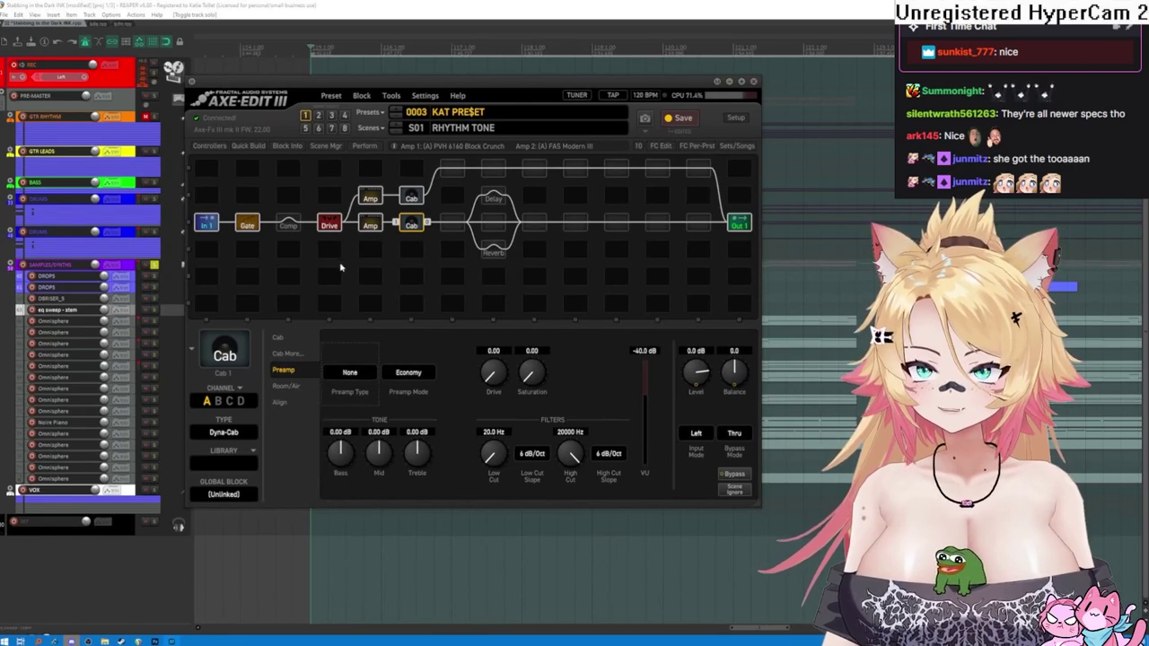
- Review the Preamp settings of Amp 1 and Amp 2, bypass Amp 2 and Cab 2, and return to Amp 1
left_click(369, 225)
left_click(286, 370)
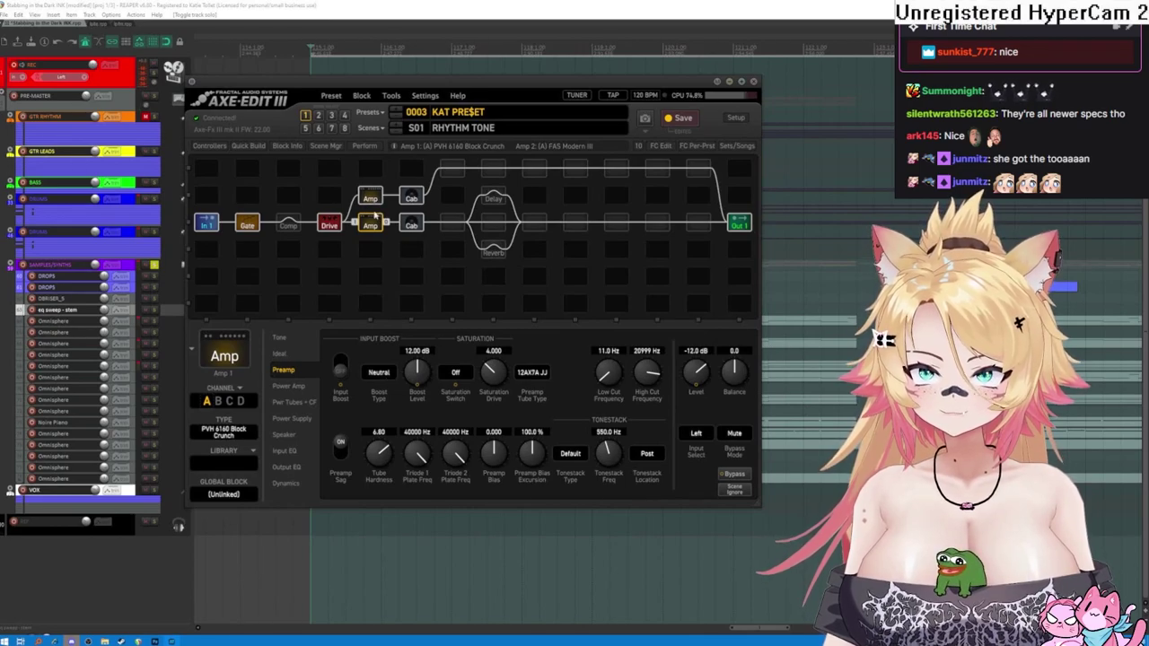
left_click(370, 198)
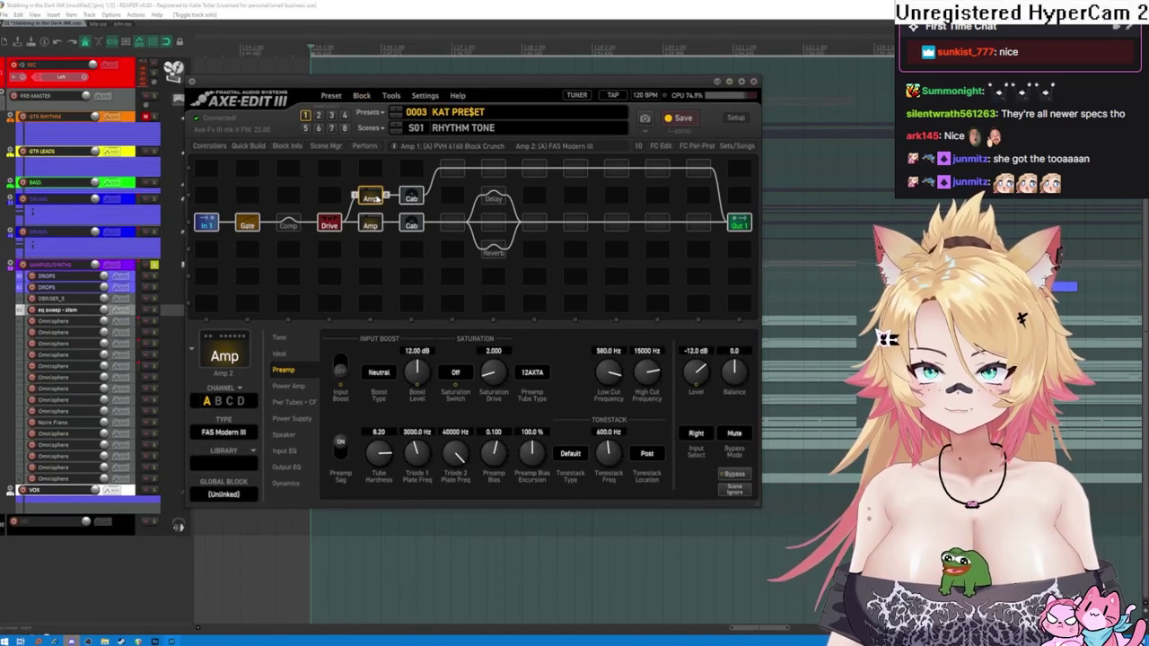
left_click(412, 196)
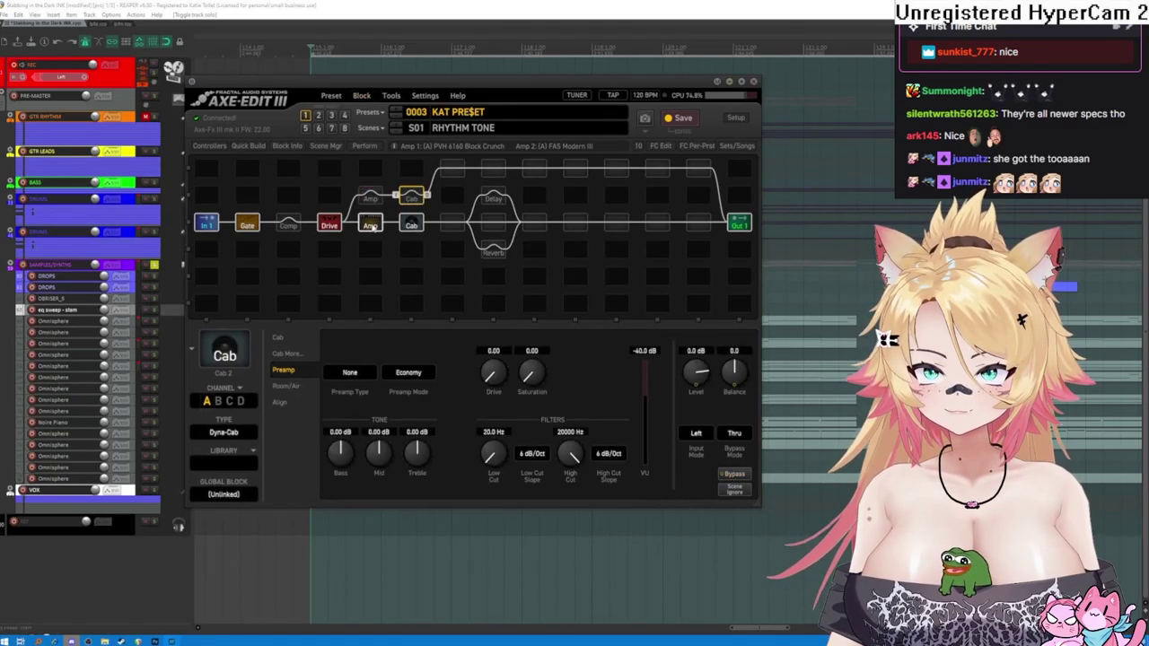
left_click(370, 224)
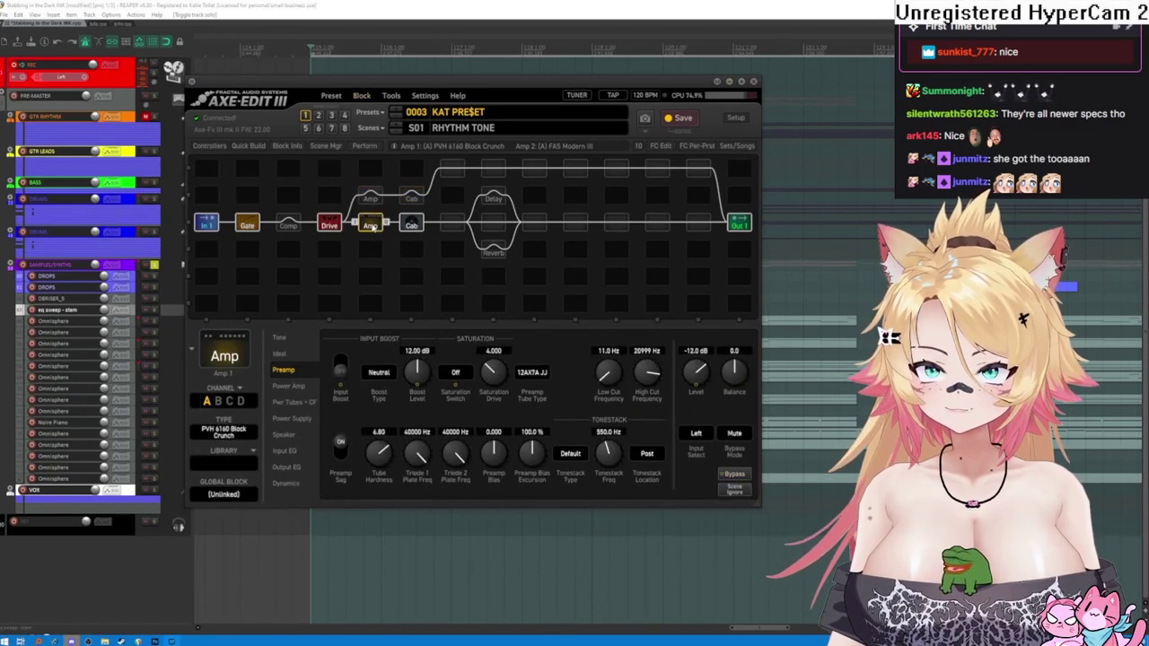
- Turn on Amp 1's Input Boost, and try its Saturation Switch On before setting it back to Off
left_click(343, 366)
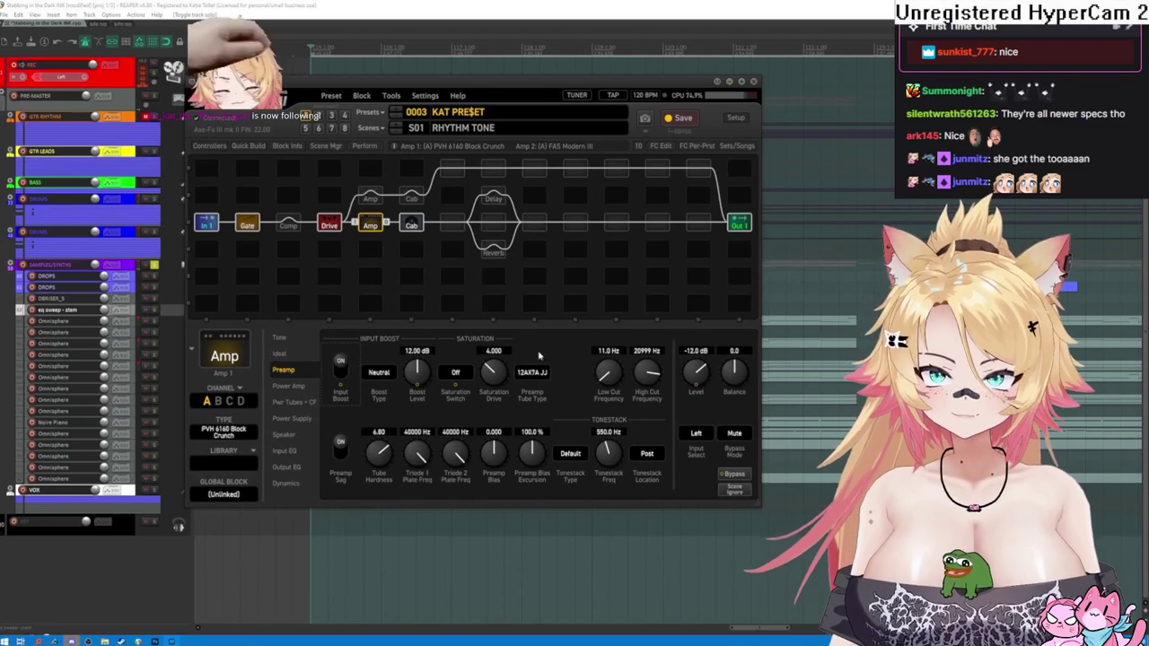
left_click(449, 376)
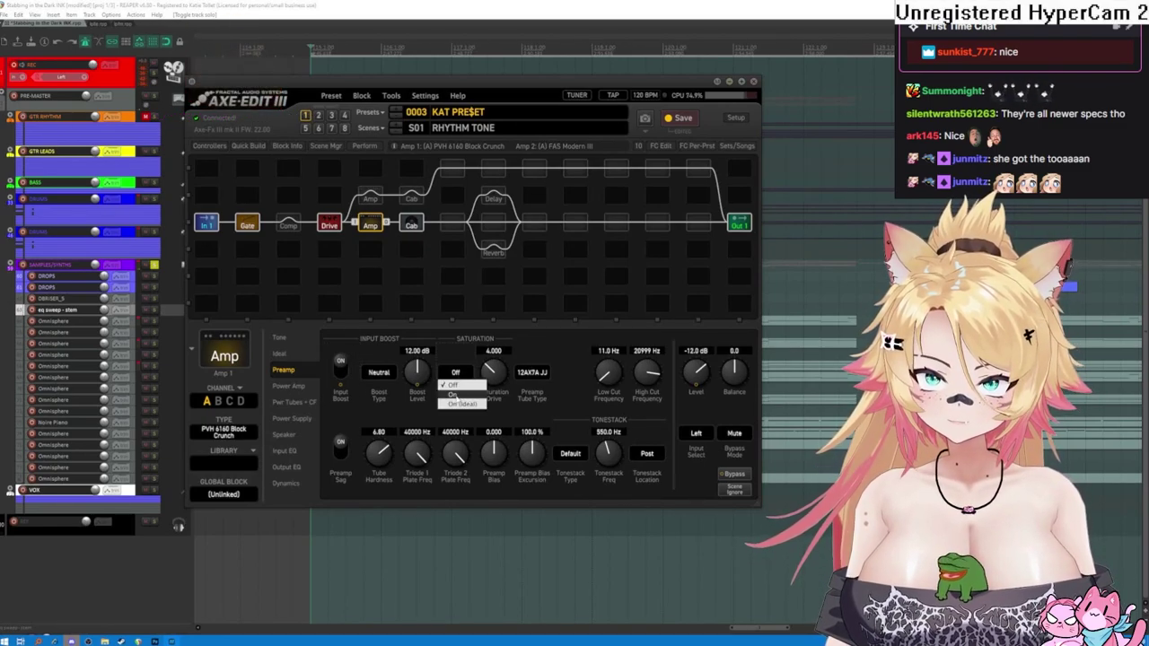
left_click(454, 395)
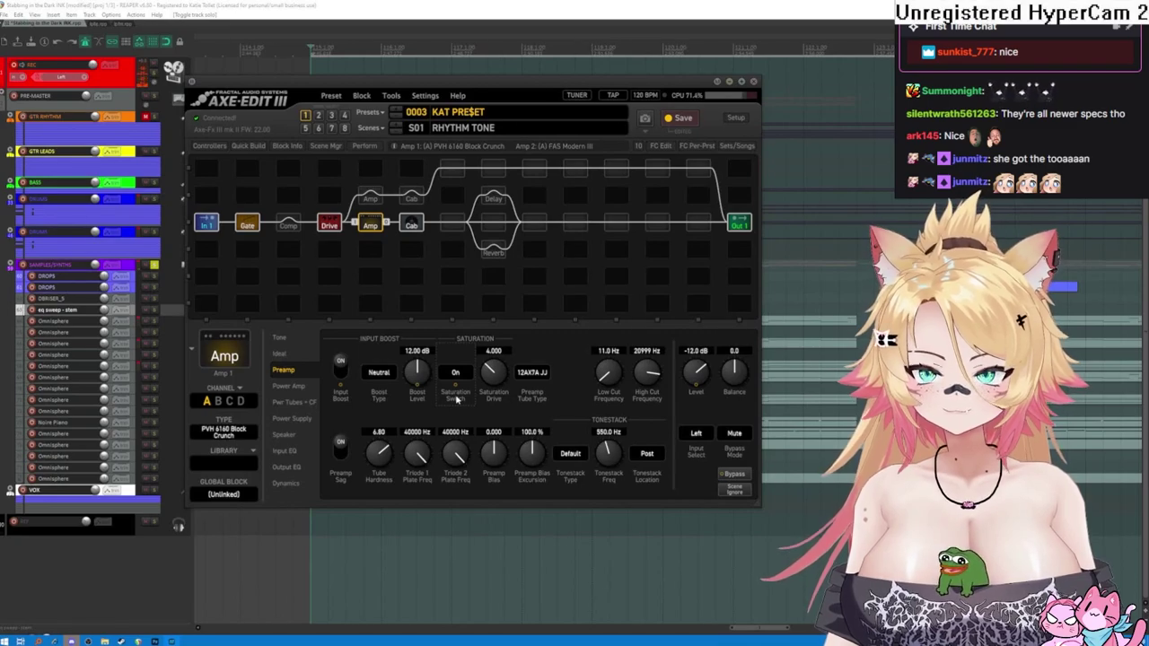
left_click(462, 376)
left_click(462, 384)
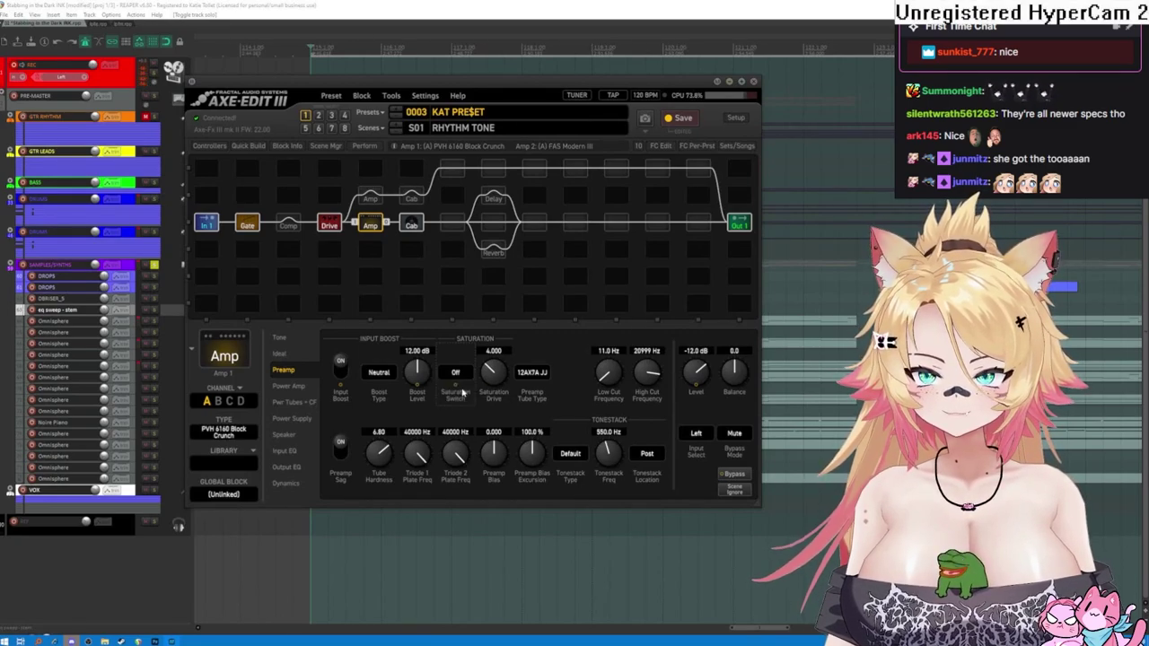
- Try the T808 Boost Type and the 5153 Red Tonestack Type on Amp 1
left_click(391, 375)
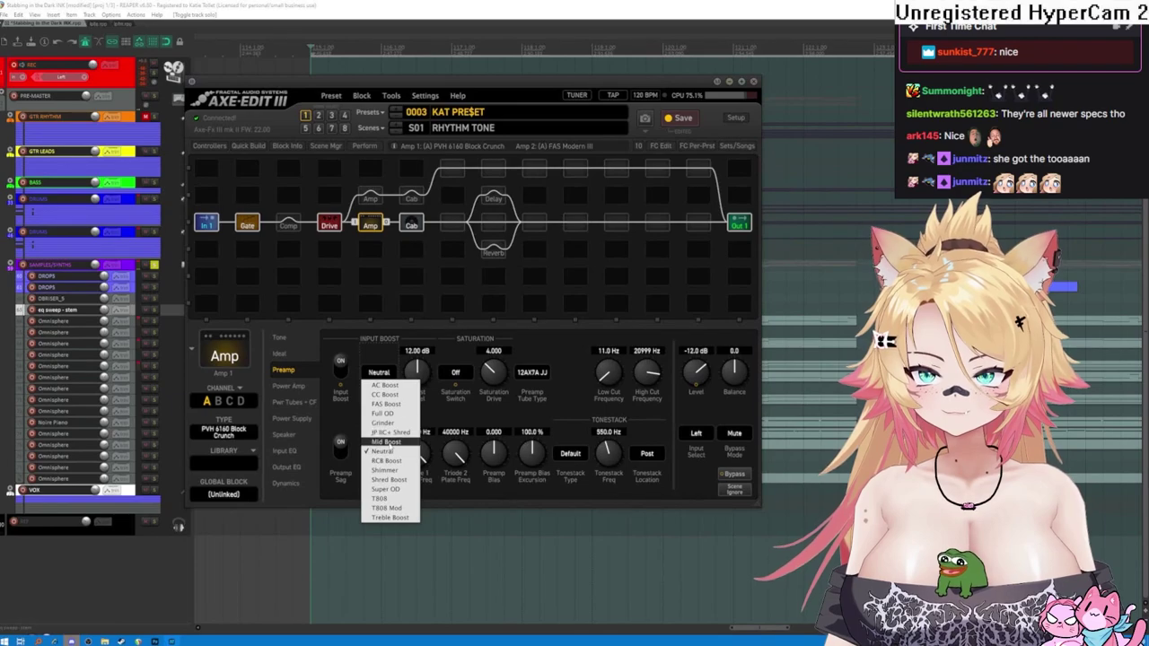
left_click(382, 500)
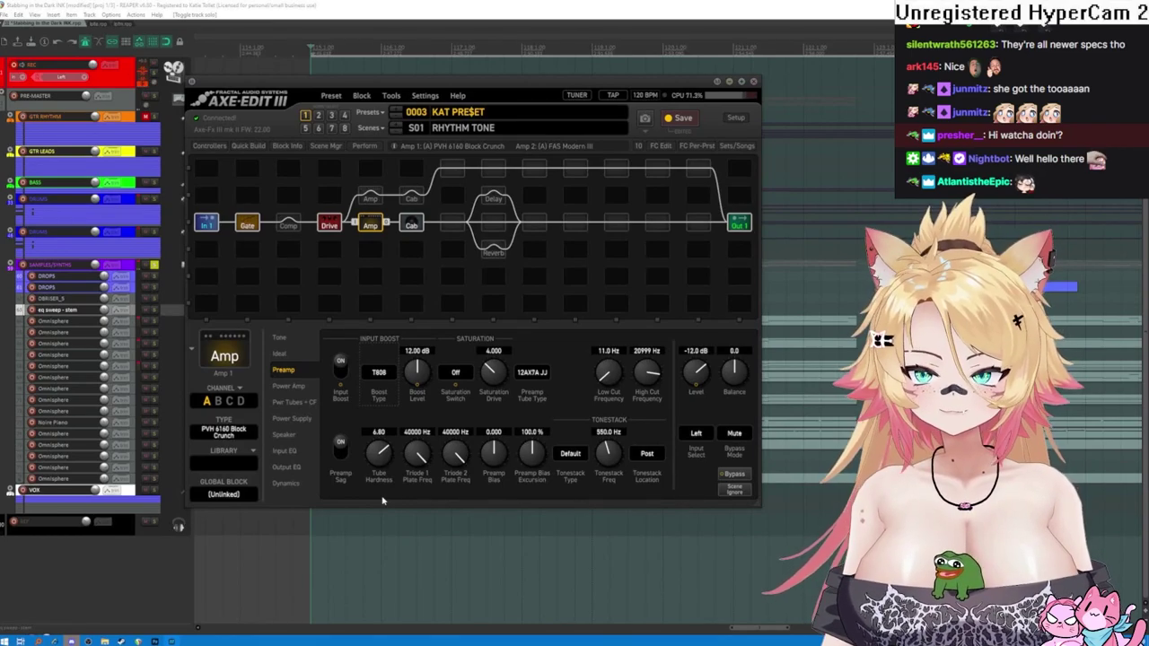
left_click(571, 459)
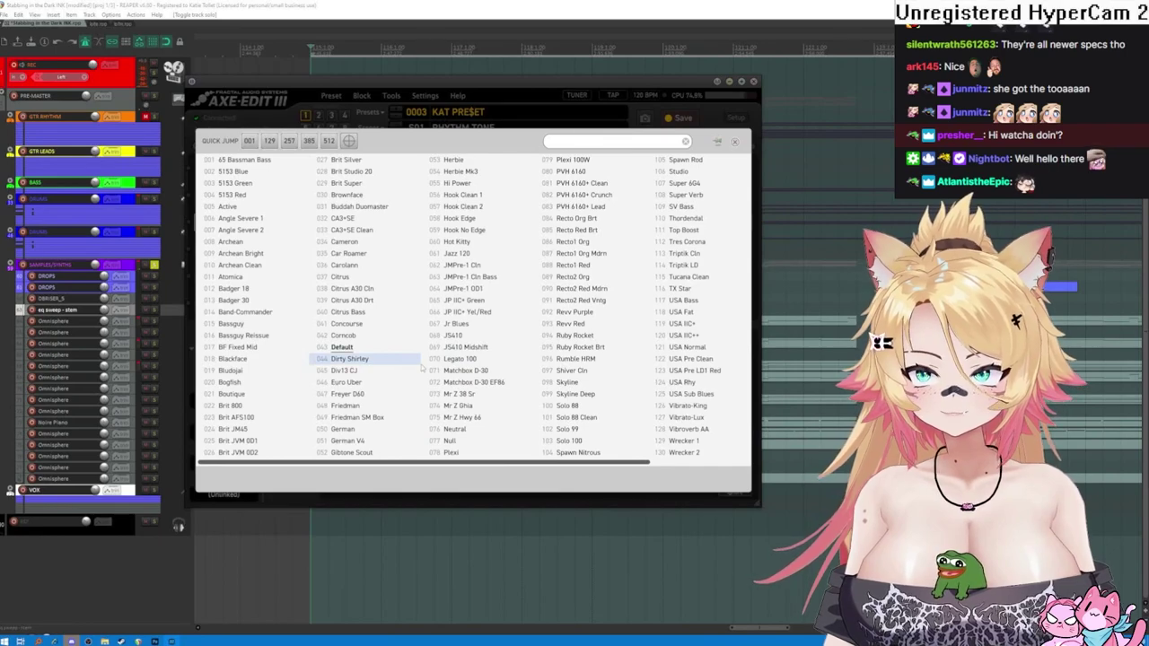
left_click(258, 194)
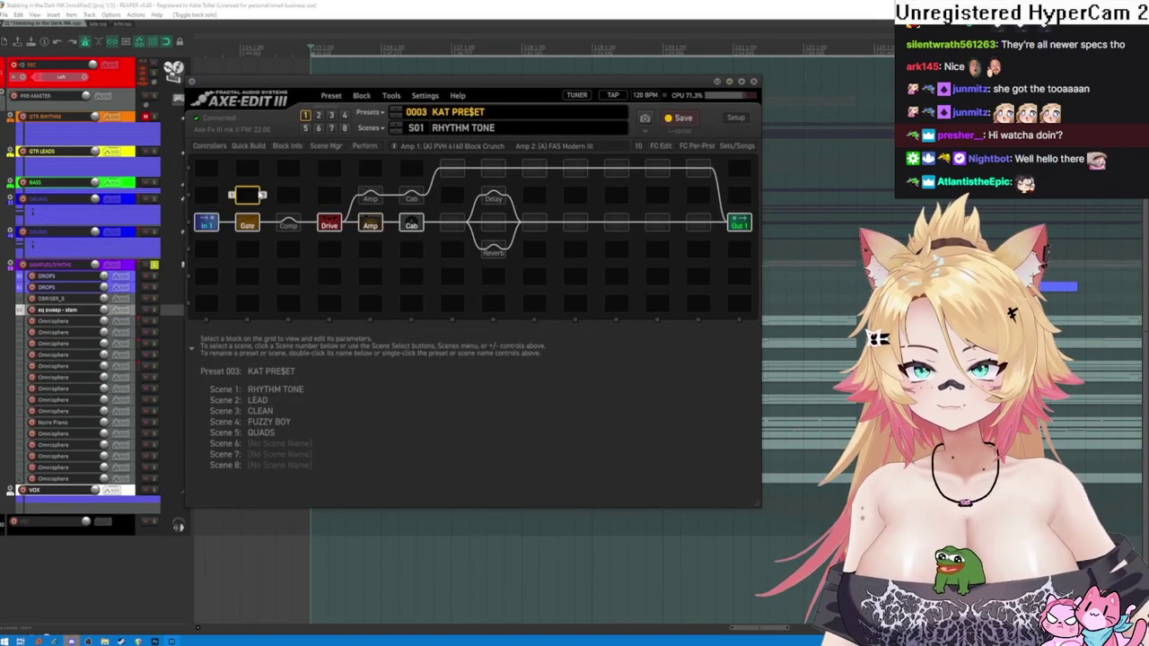
left_click(376, 226)
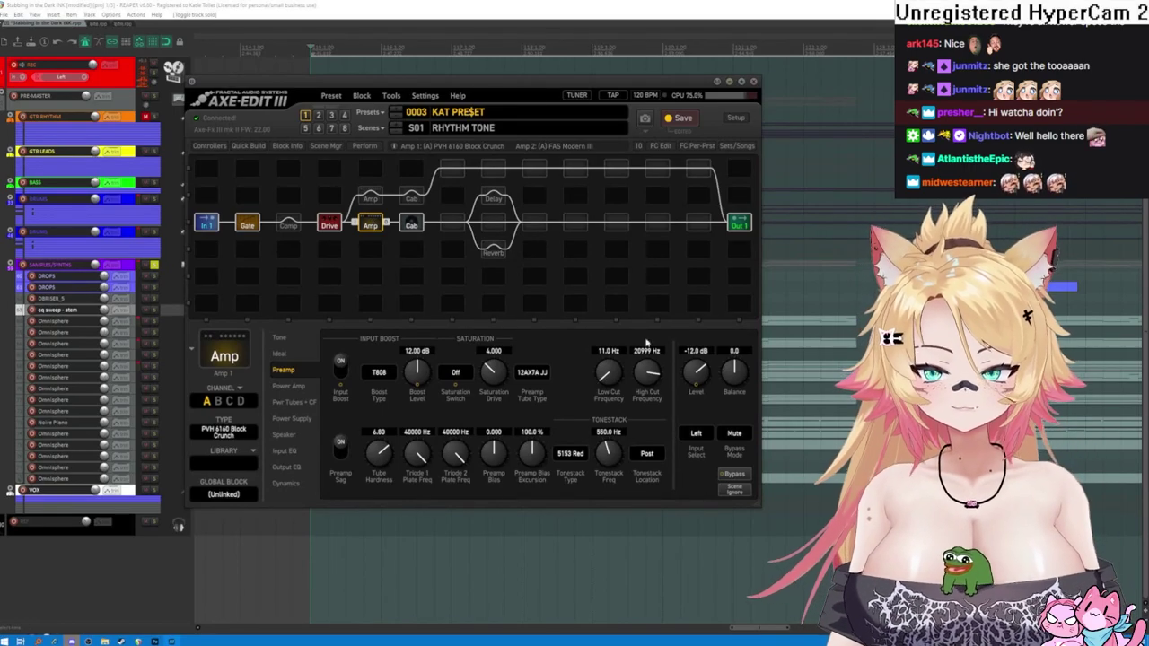
- Try the Recto1 Red Tonestack Type on Amp 1 and compare the sound with Input Boost off and on
left_click(646, 454)
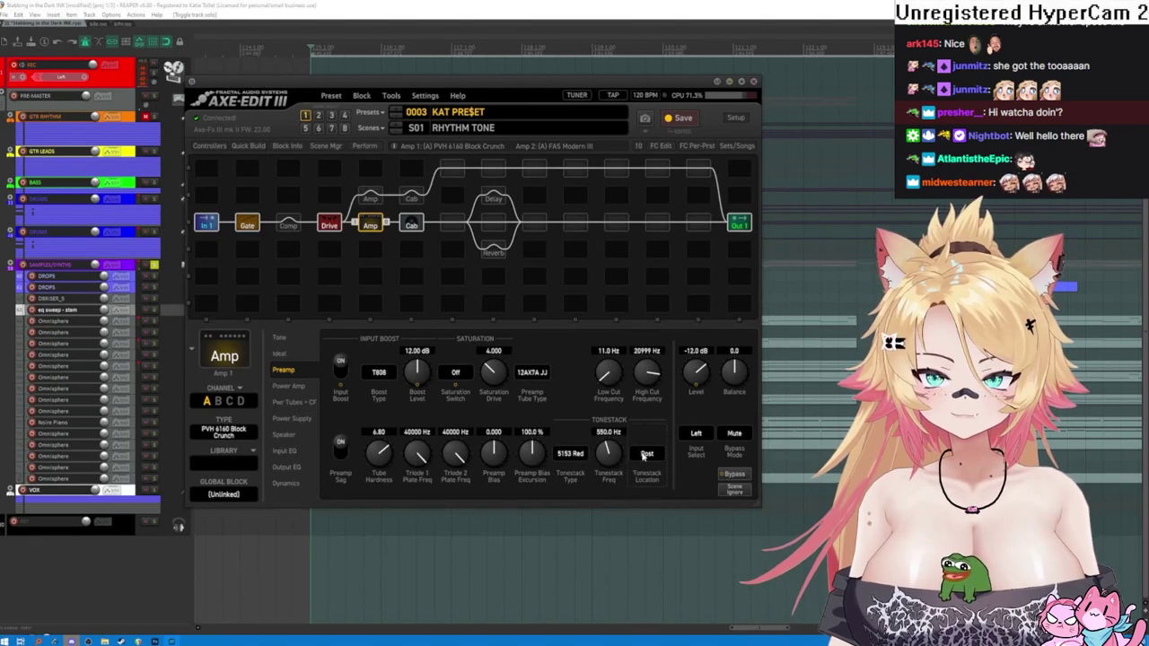
left_click(582, 456)
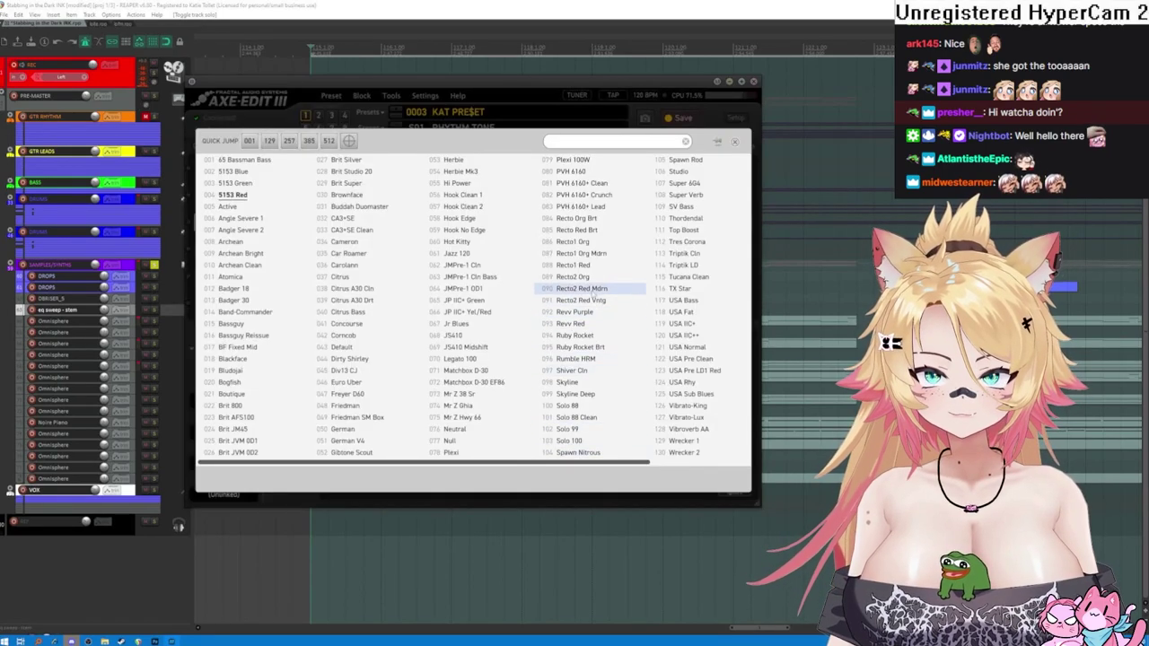
left_click(588, 267)
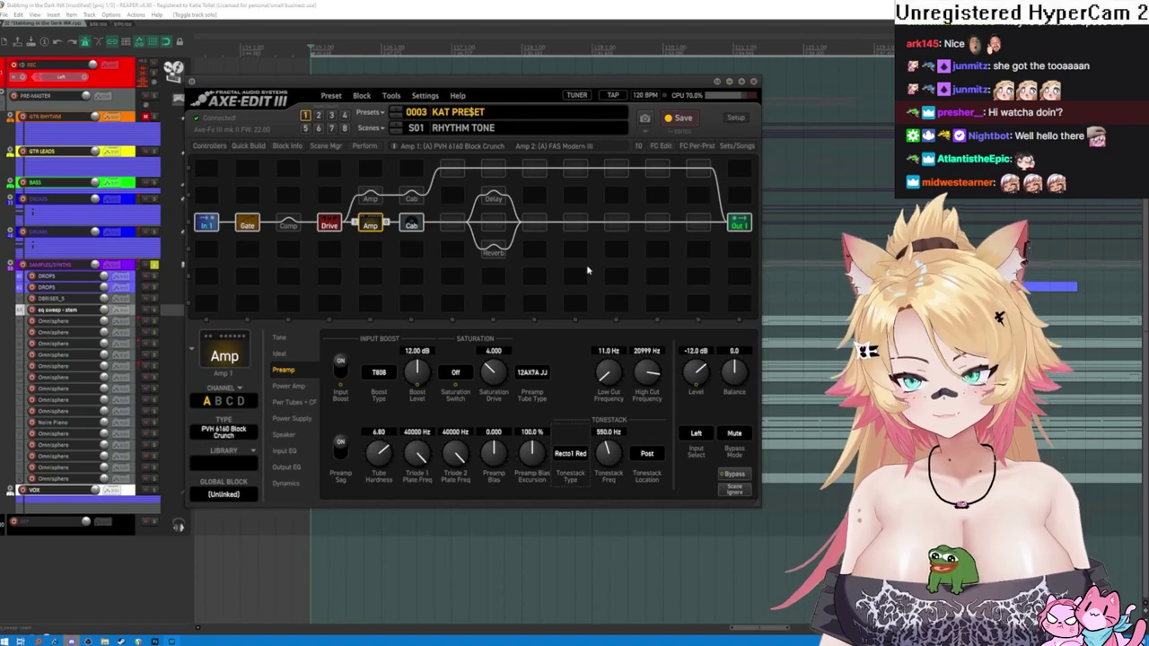
left_click(341, 368)
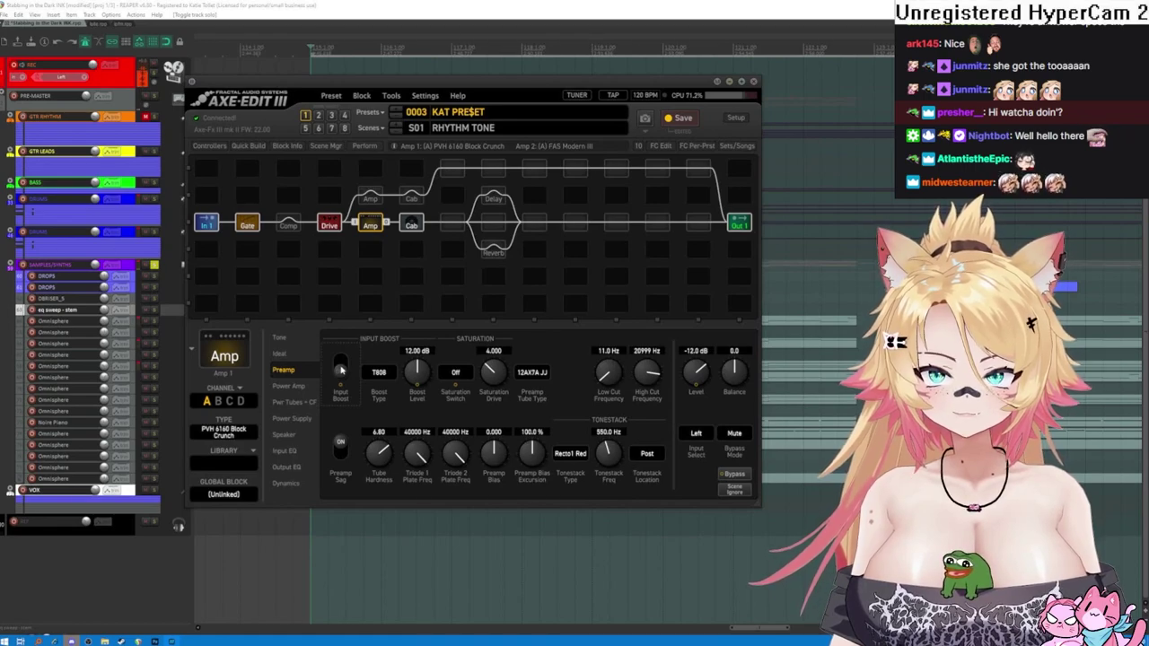
left_click(341, 368)
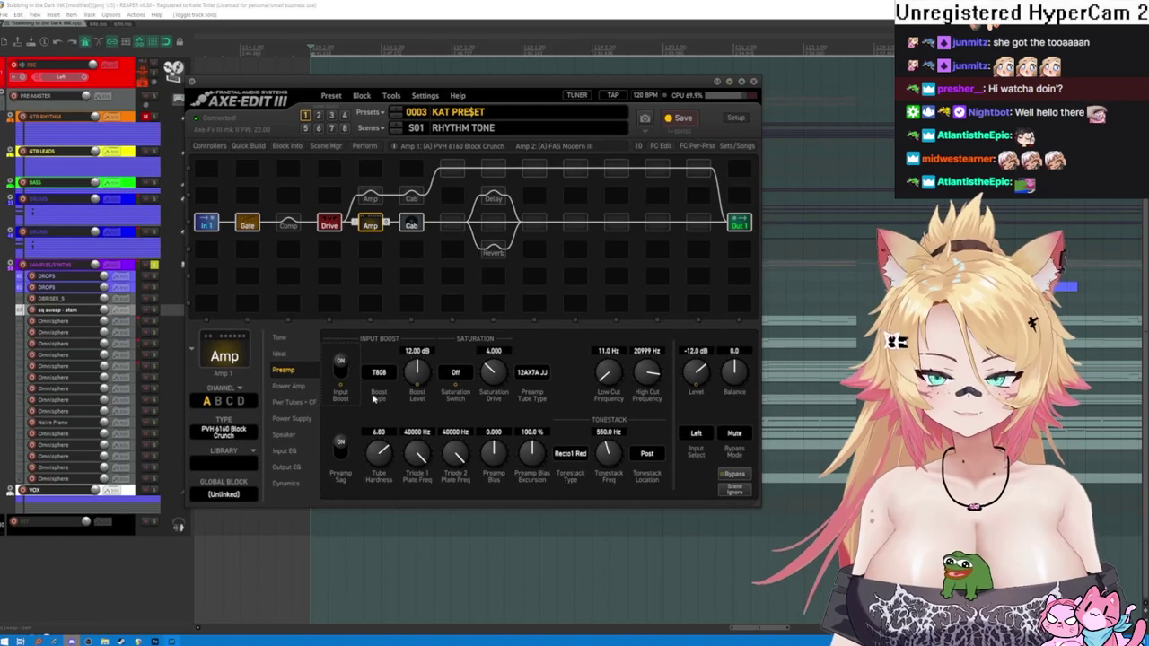
- Lower Amp 1's Tonestack Freq to about 476 Hz and raise its Preamp Bias to about 0.535
mouse_move(608, 461)
left_mouse_down()
mouse_move(605, 405)
mouse_move(589, 457)
left_mouse_up()
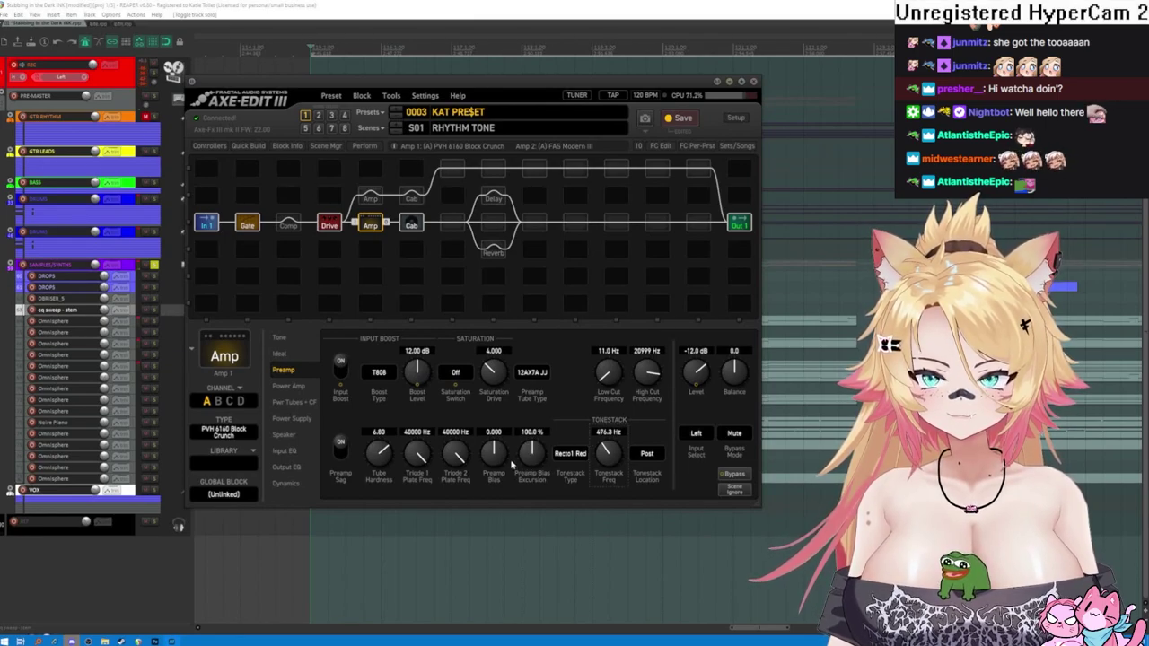
left_click_drag(499, 464, 485, 409)
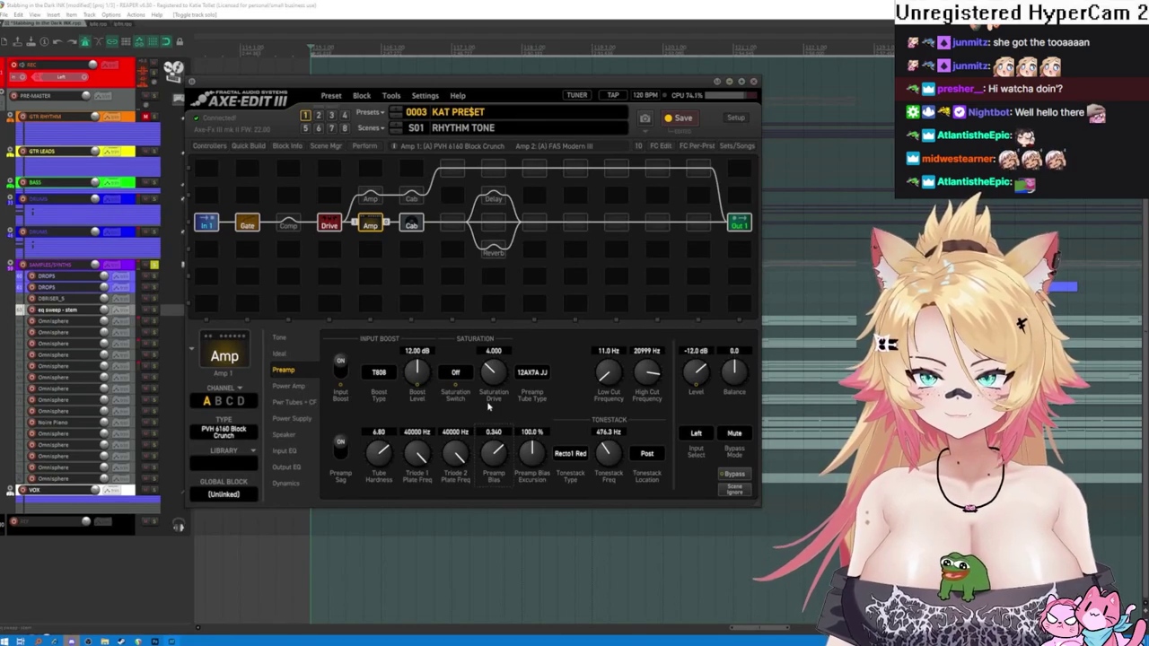
left_click_drag(487, 459, 479, 427)
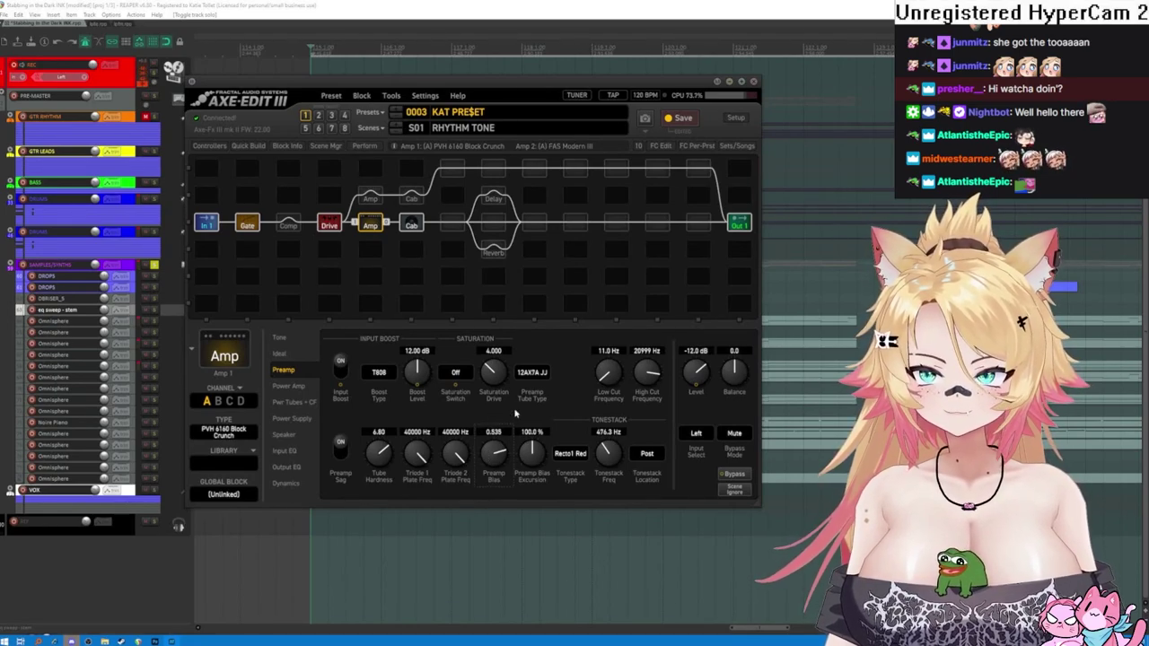
- Audition the AC Boost, CC Boost, FAS Boost, Full OD, Grinder and JP IIC+ Shred boost types on Amp 1
left_click(392, 375)
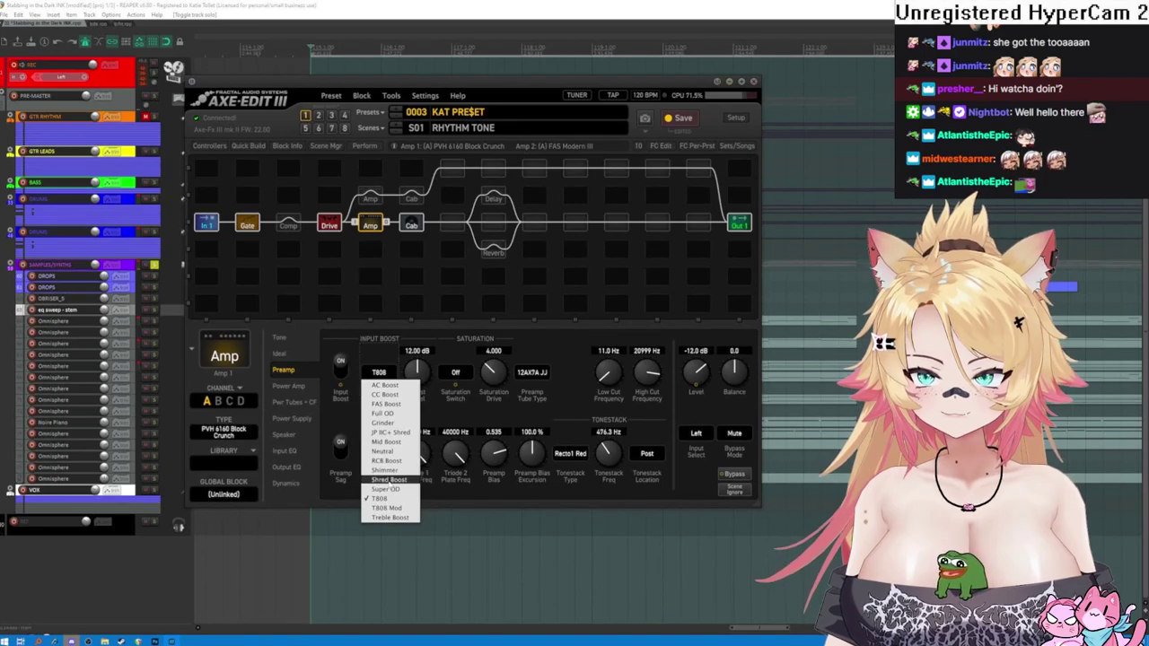
left_click(395, 386)
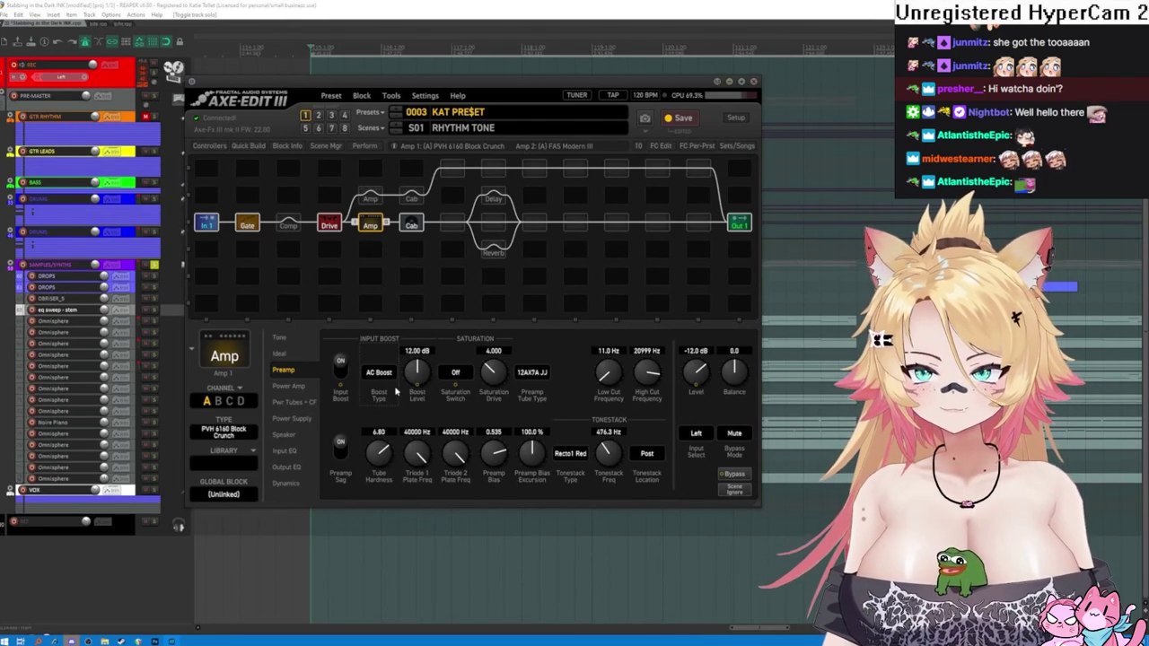
left_click(378, 373)
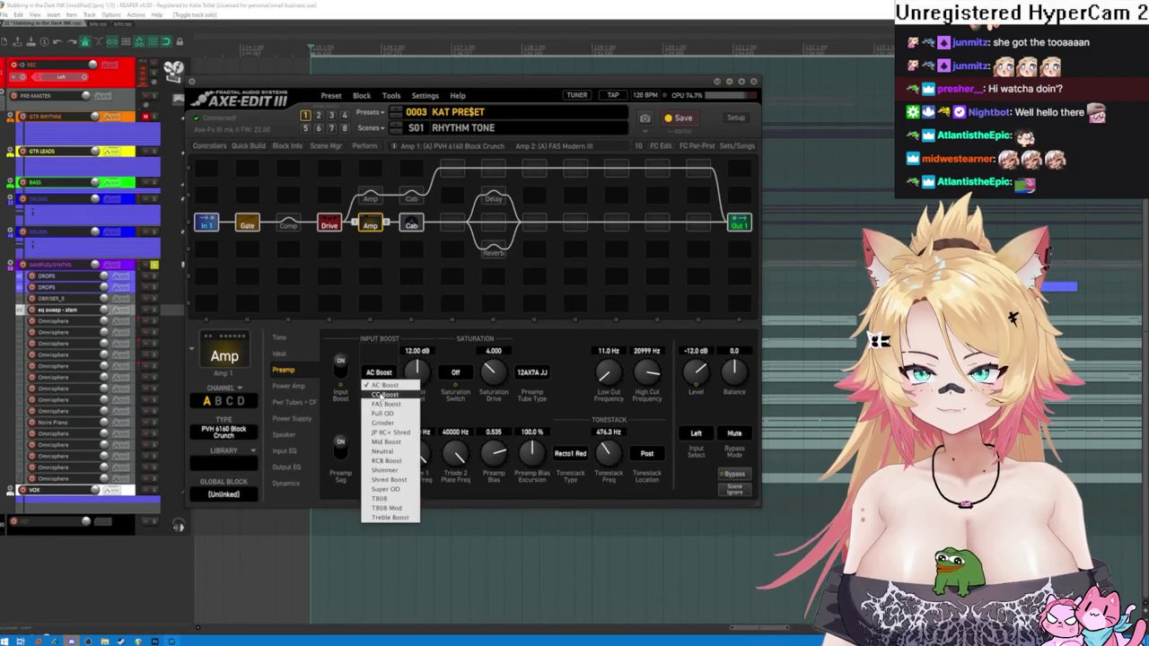
left_click(381, 395)
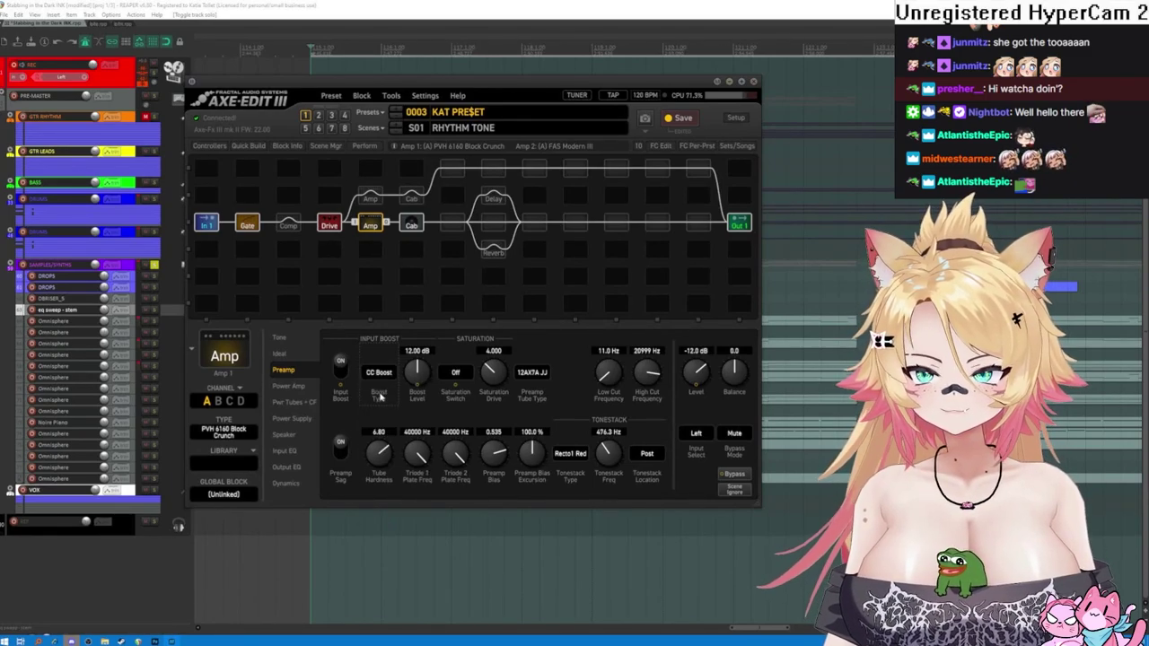
left_click(387, 374)
left_click(386, 404)
left_click(382, 375)
left_click(381, 413)
left_click(378, 373)
left_click(381, 423)
left_click(379, 374)
left_click(386, 437)
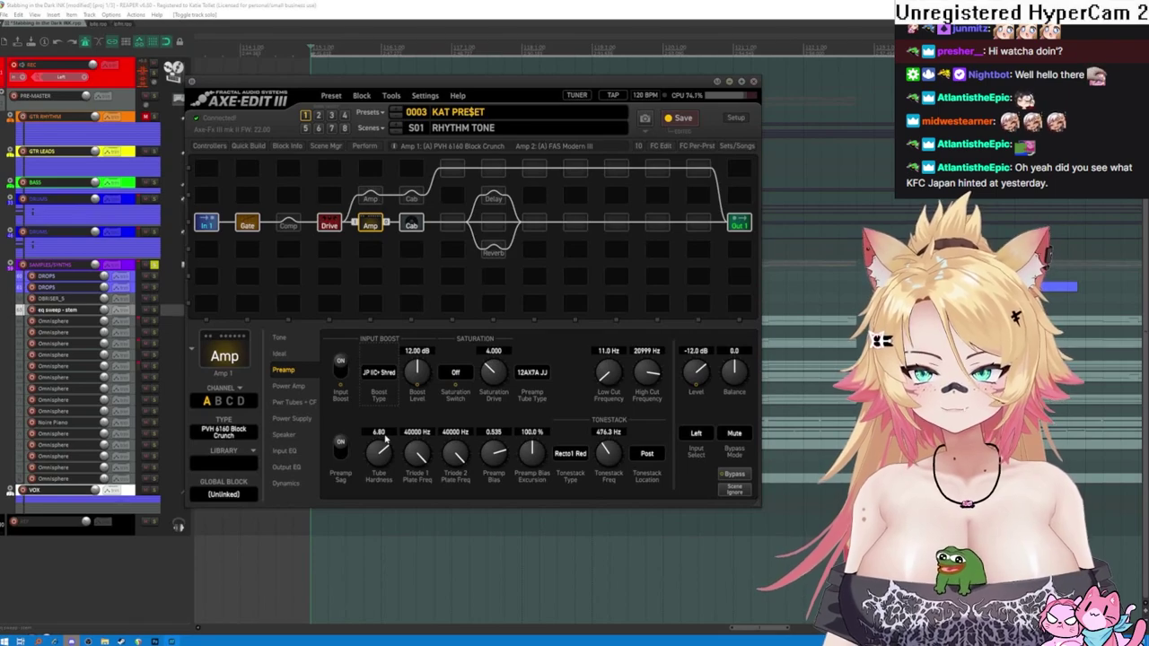
- Audition the Mid Boost, Neutral and RCB Boost types on Amp 1 and settle on T808 Mod
left_click(373, 375)
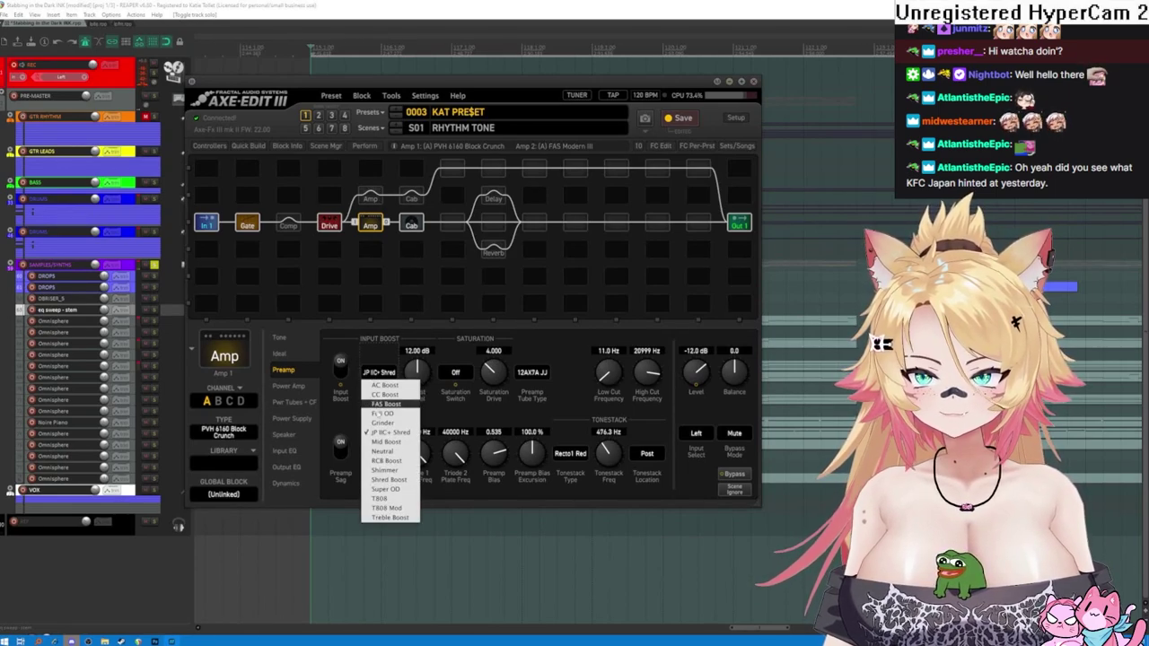
left_click(387, 447)
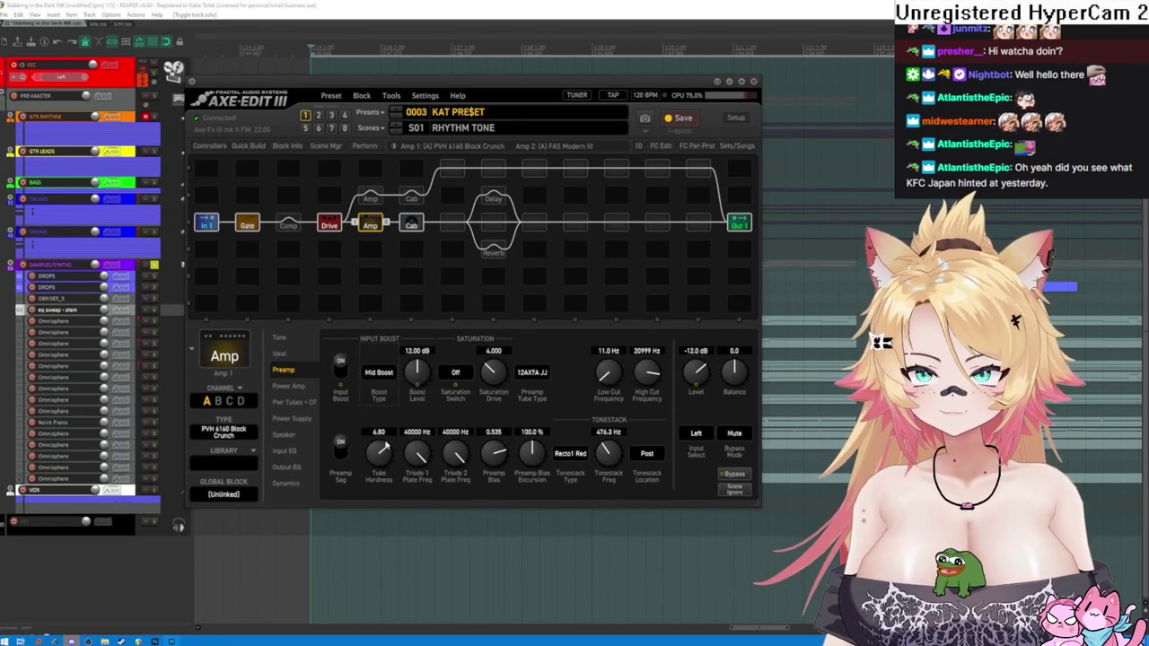
left_click(378, 370)
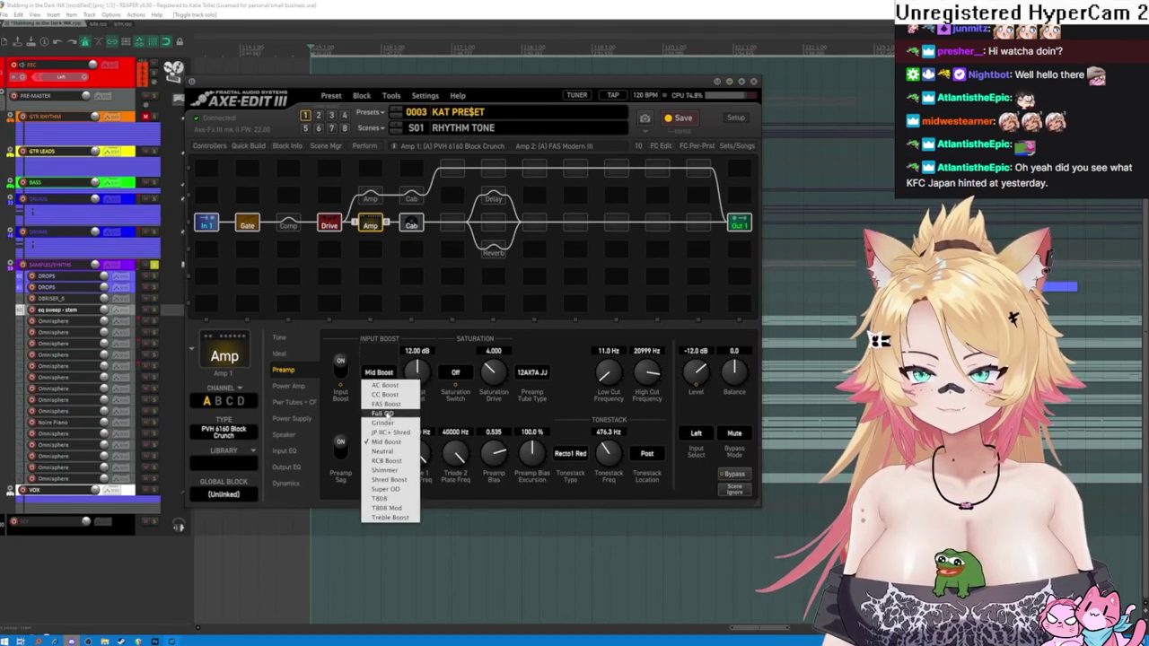
left_click(387, 451)
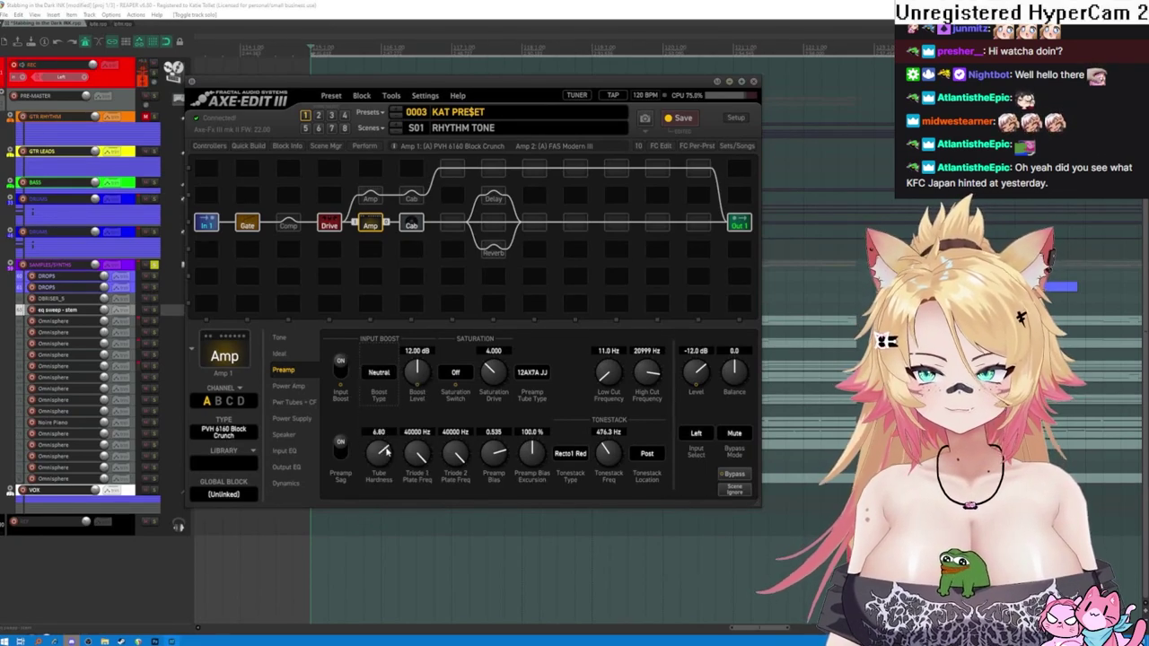
left_click(381, 375)
left_click(393, 470)
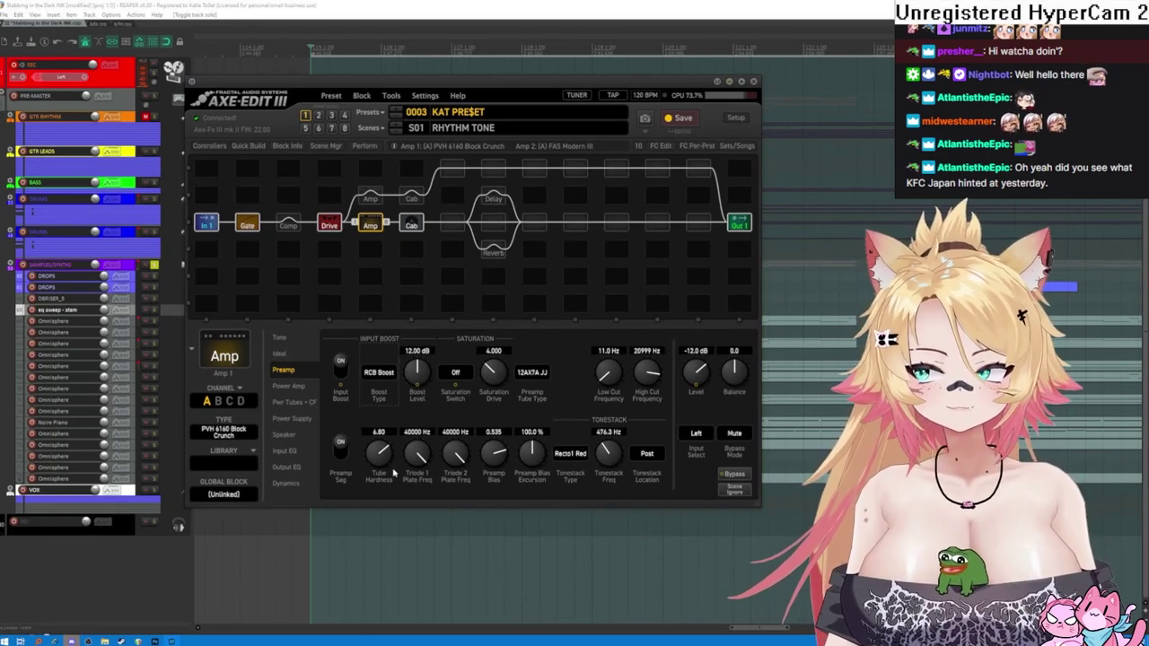
left_click(384, 378)
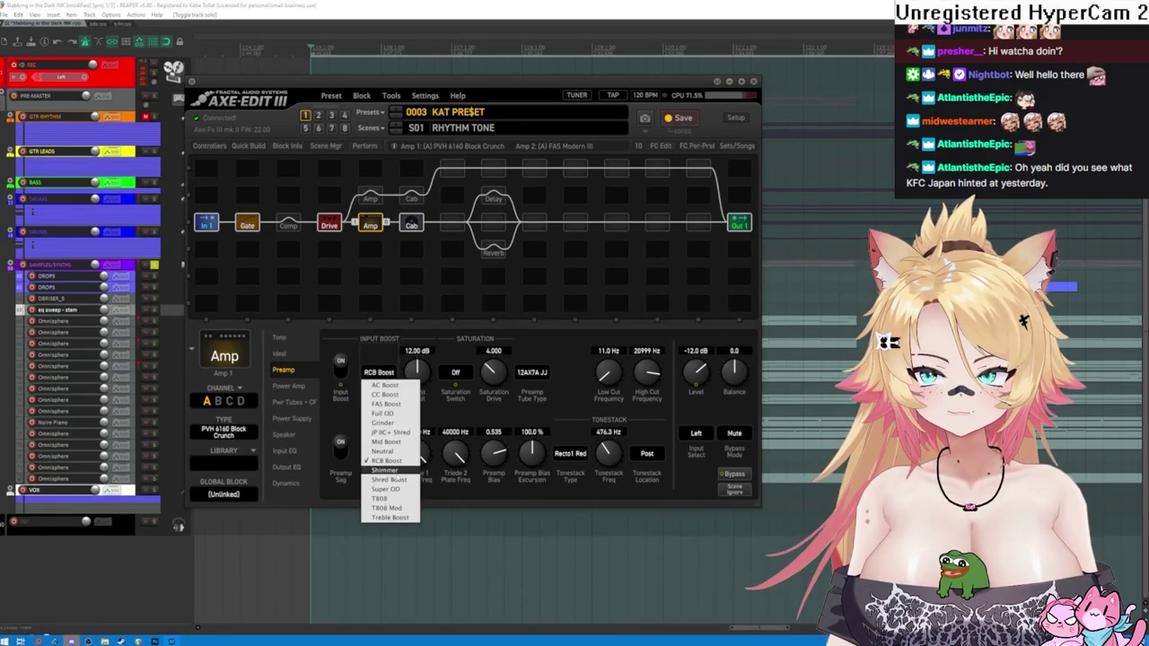
left_click(387, 508)
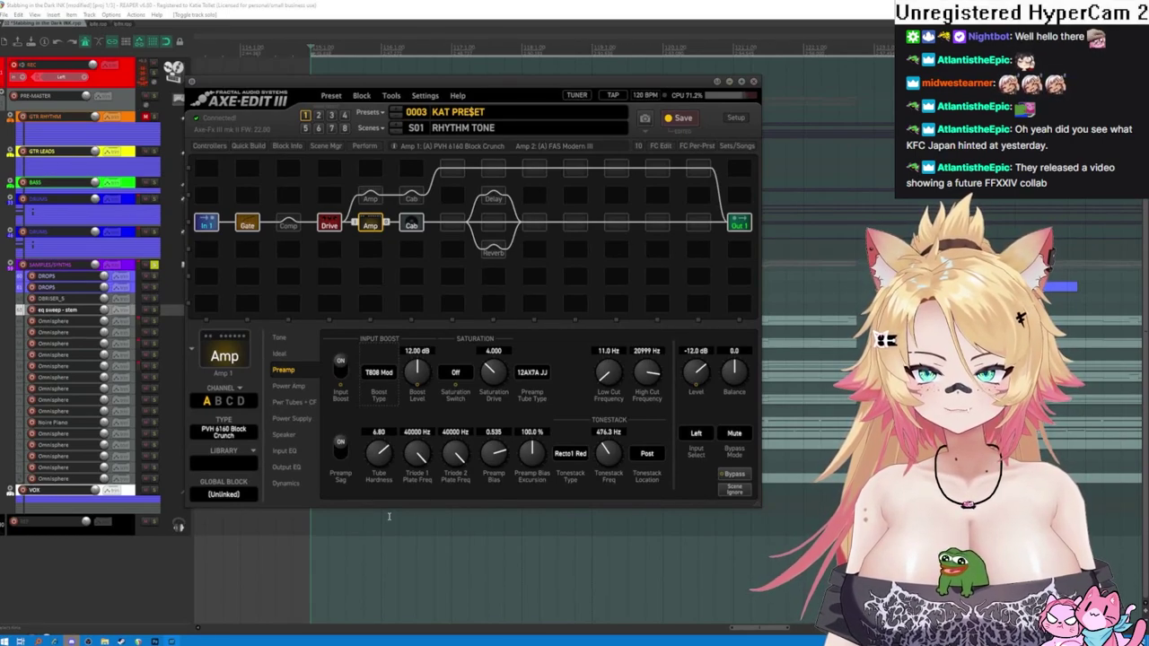
- Set Amp 1's Tonestack Type to Angle Severe 1
left_click(571, 456)
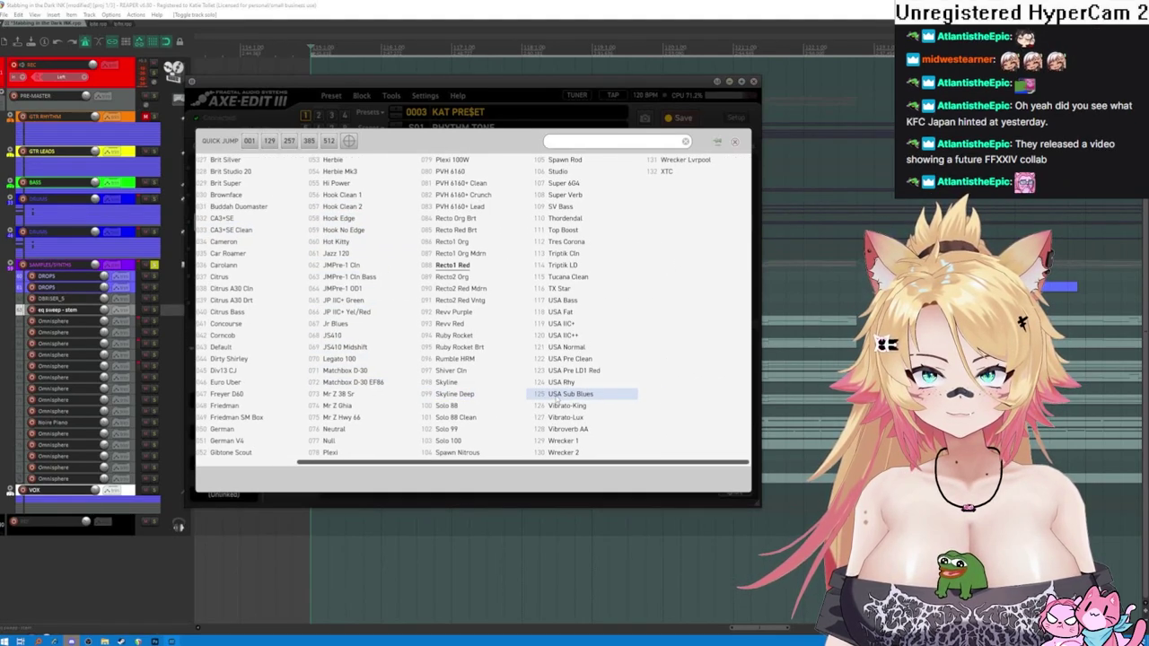
left_click(266, 221)
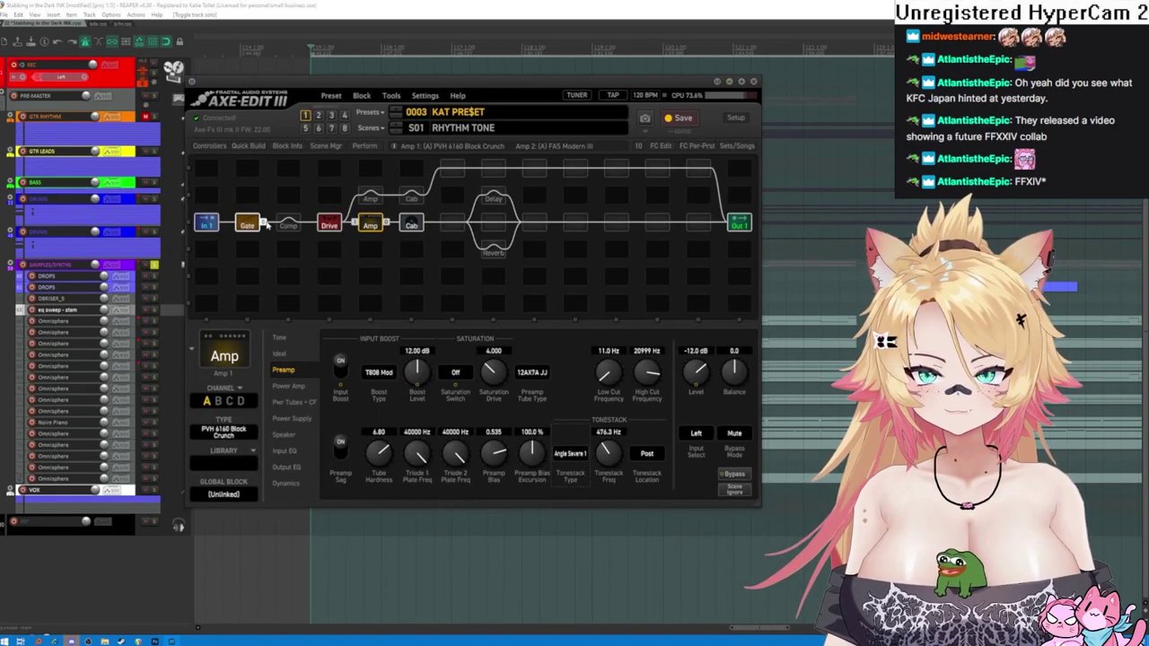
- Try the Solo 88 tonestack on Amp 1 and settle on Recto2 Org as its Tonestack Type
left_click(569, 453)
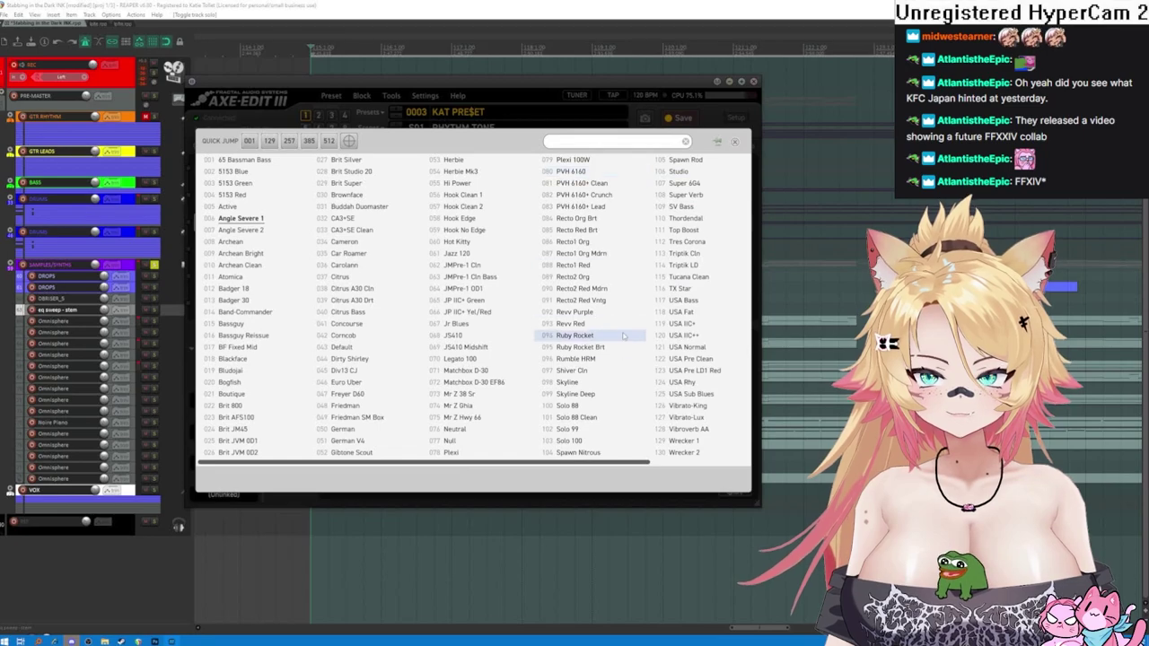
left_click(605, 408)
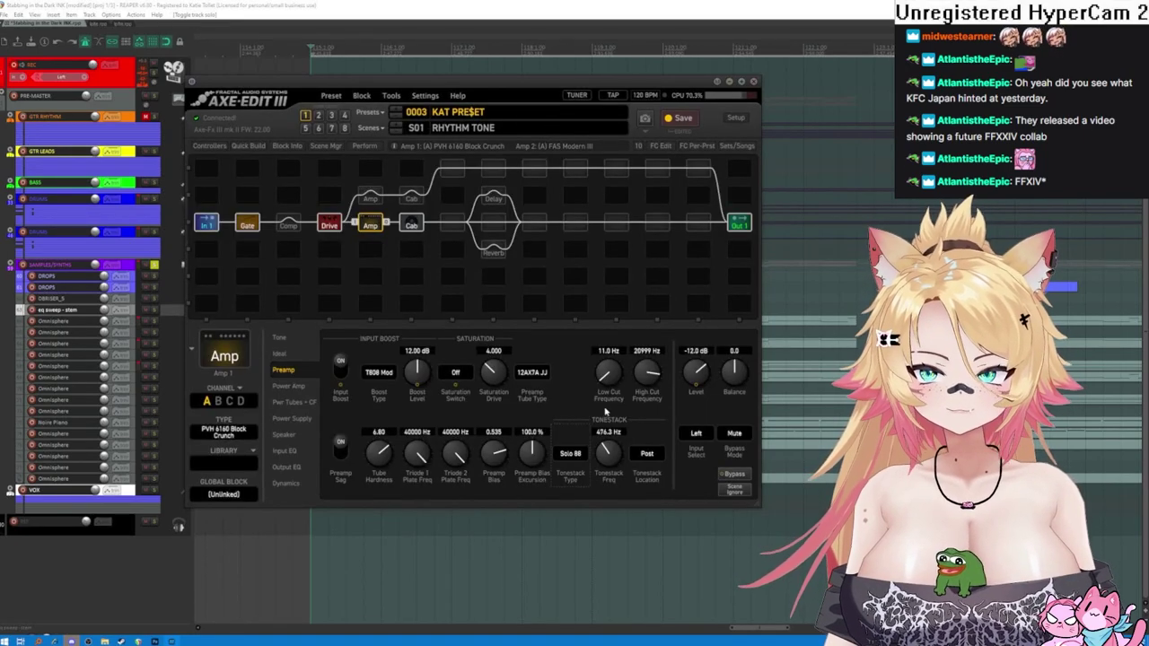
left_click(573, 456)
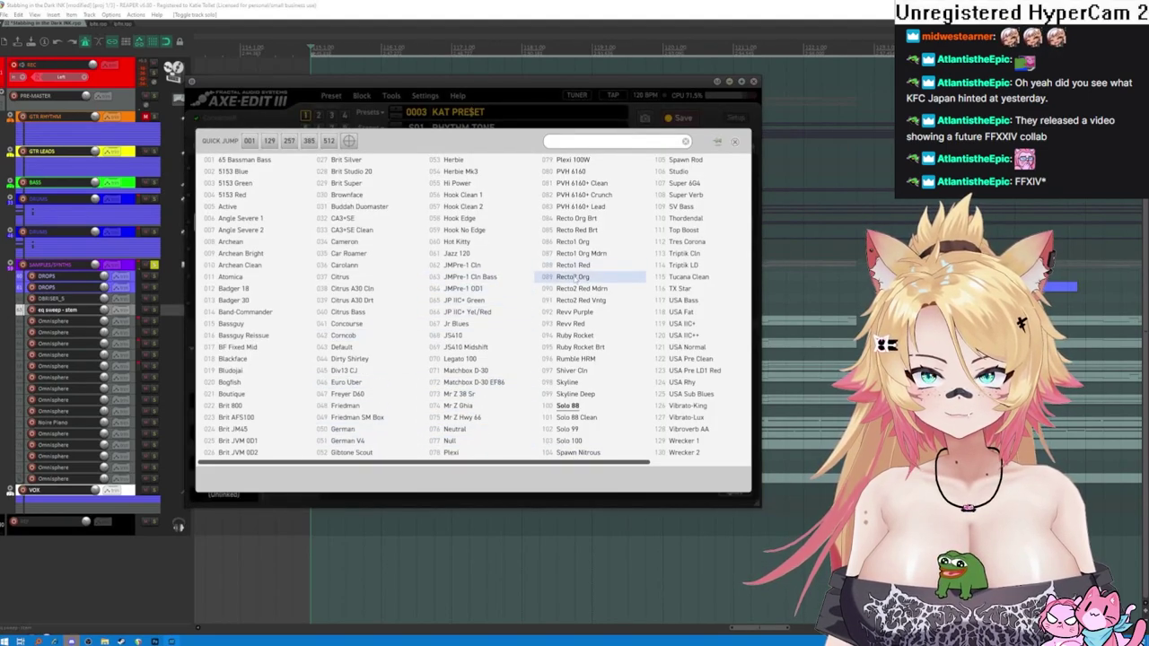
left_click(575, 277)
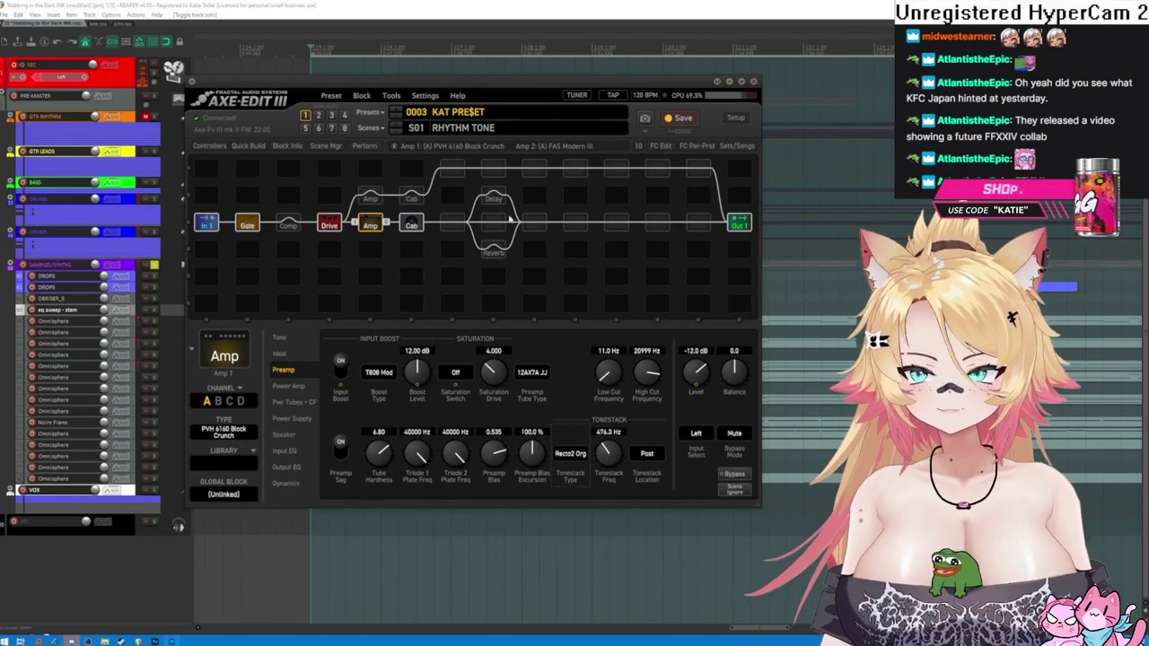
- Look through Amp 1's Power Amp, Power Tubes, Power Supply, Speaker, Input EQ, Output EQ and Dynamics settings, including the power tube types
left_click(289, 386)
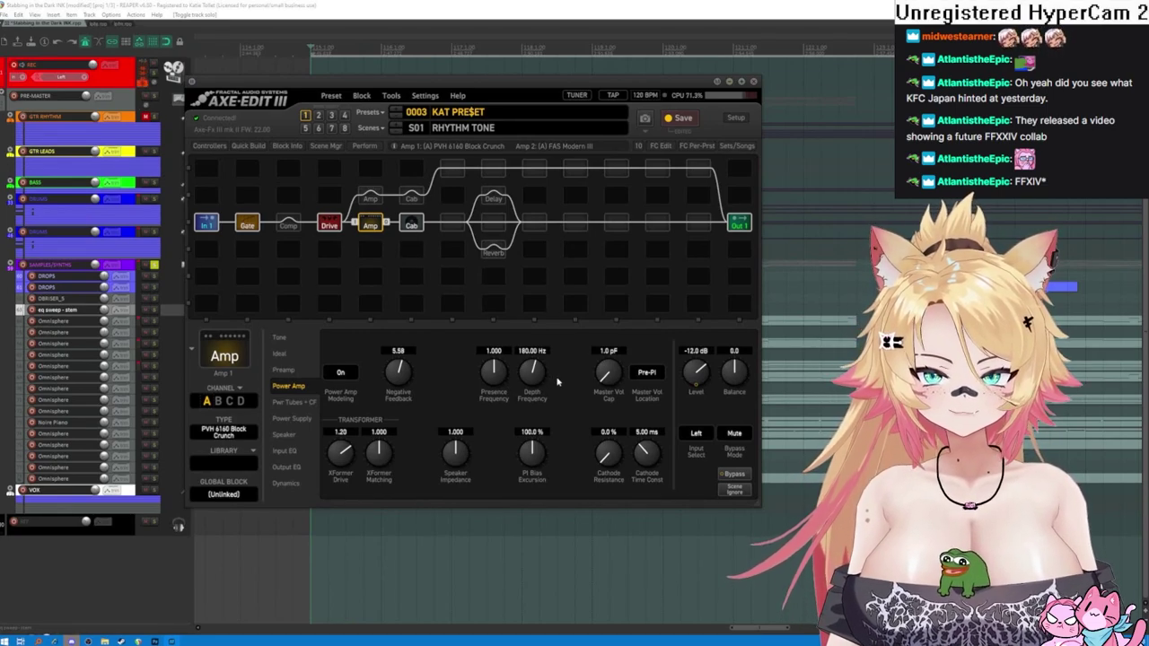
left_click(292, 402)
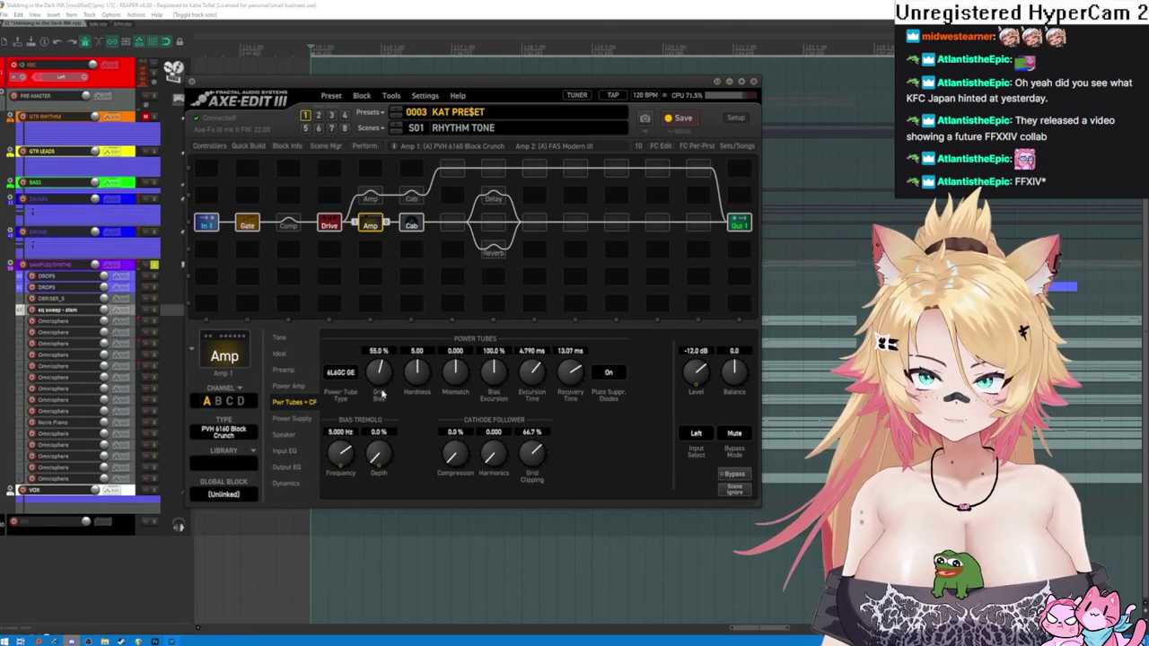
left_click(348, 373)
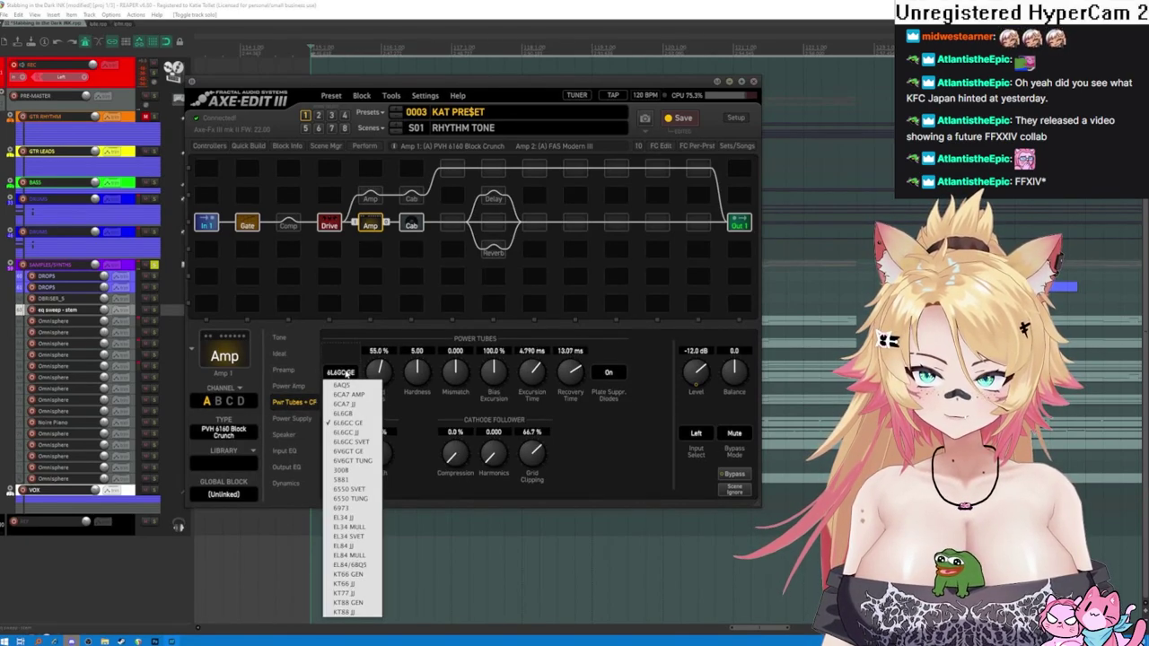
left_click(347, 373)
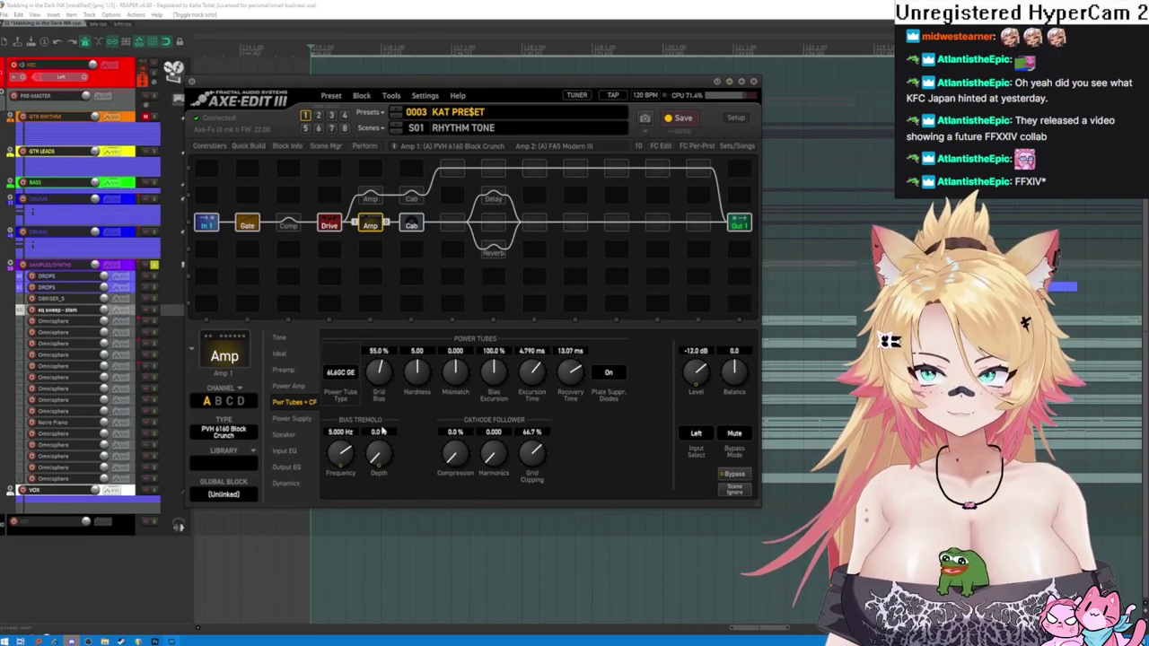
left_click(292, 419)
left_click(299, 438)
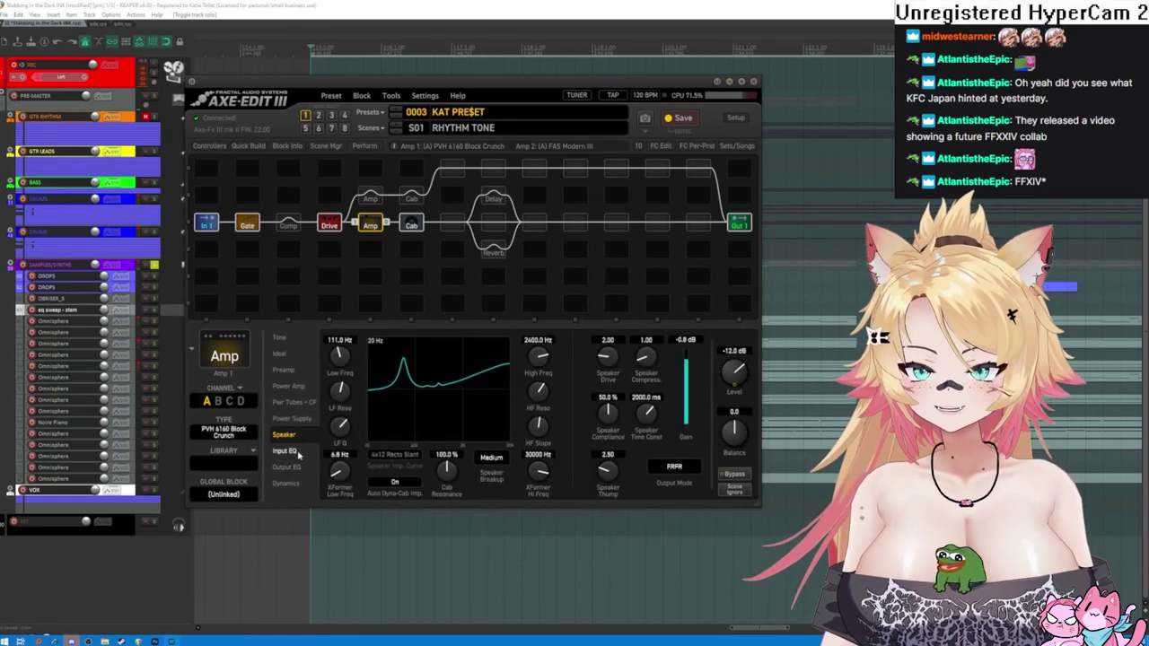
left_click(300, 452)
left_click(299, 469)
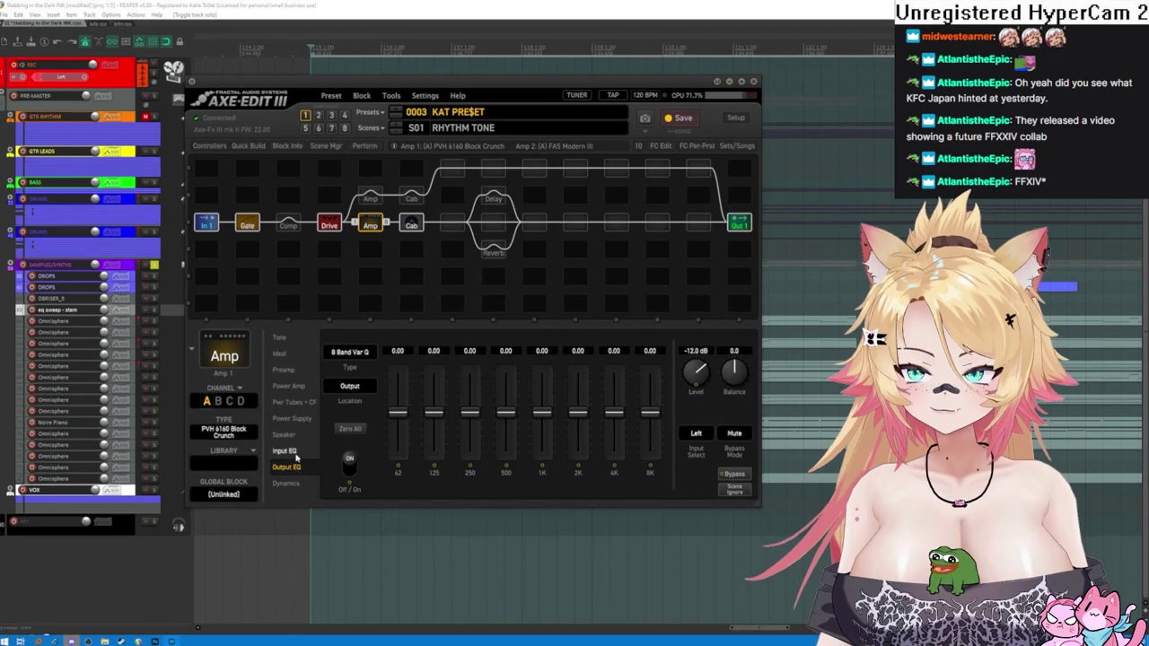
left_click(290, 484)
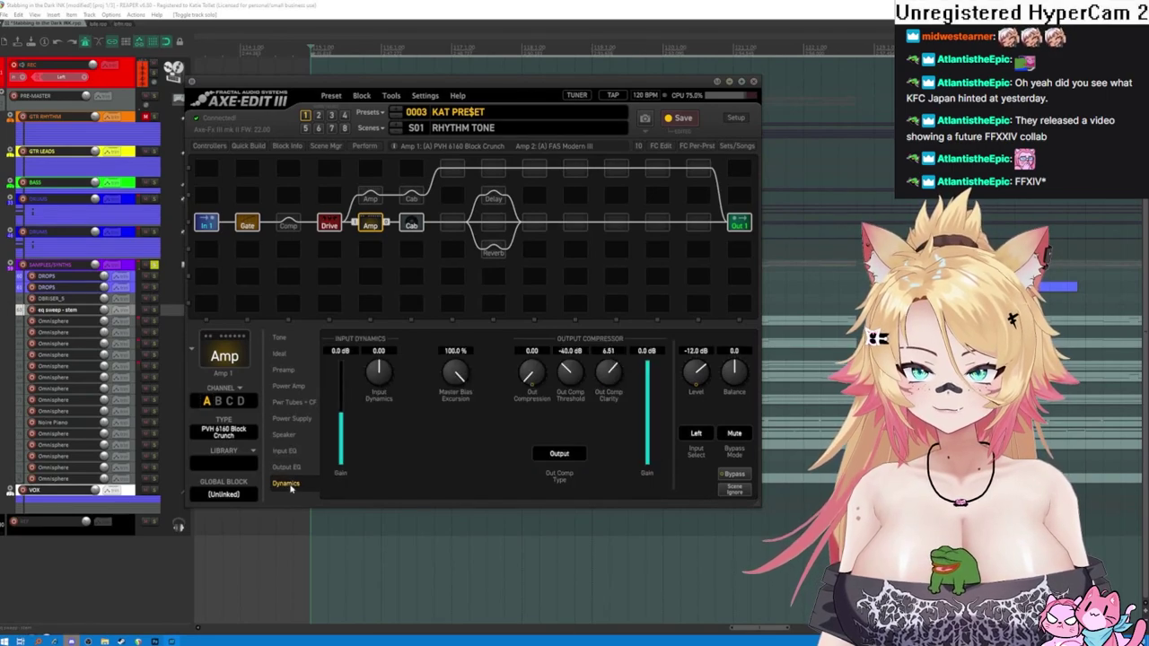
- Compare Amp 1's sound with its Input Boost switched off and back on
left_click(294, 371)
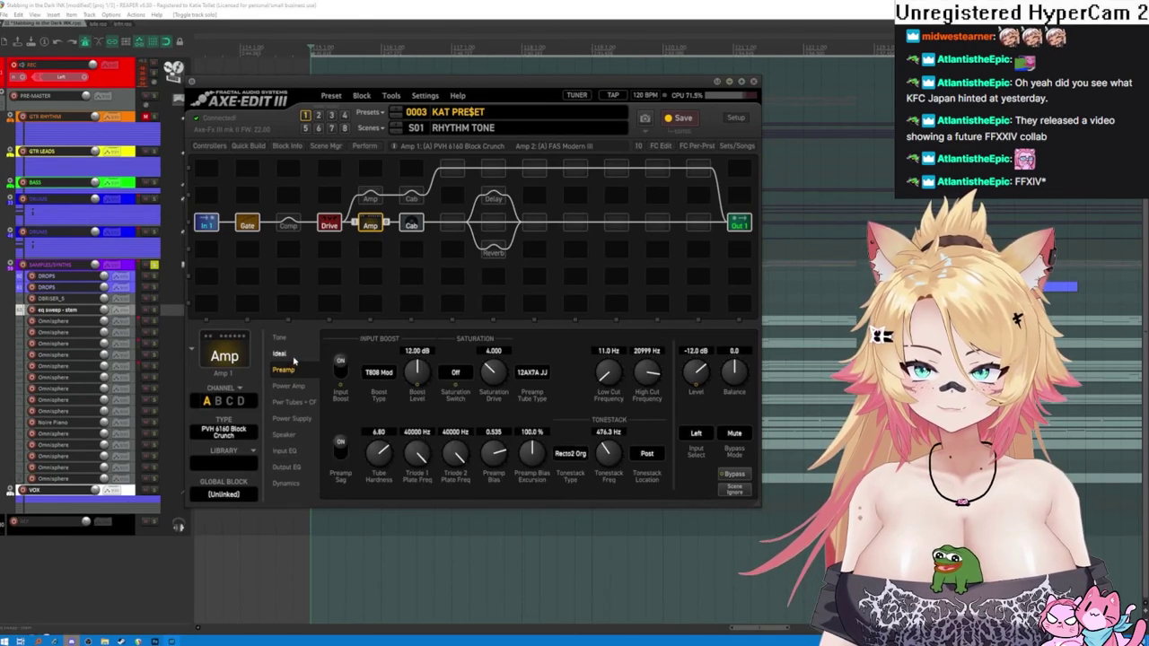
left_click(293, 357)
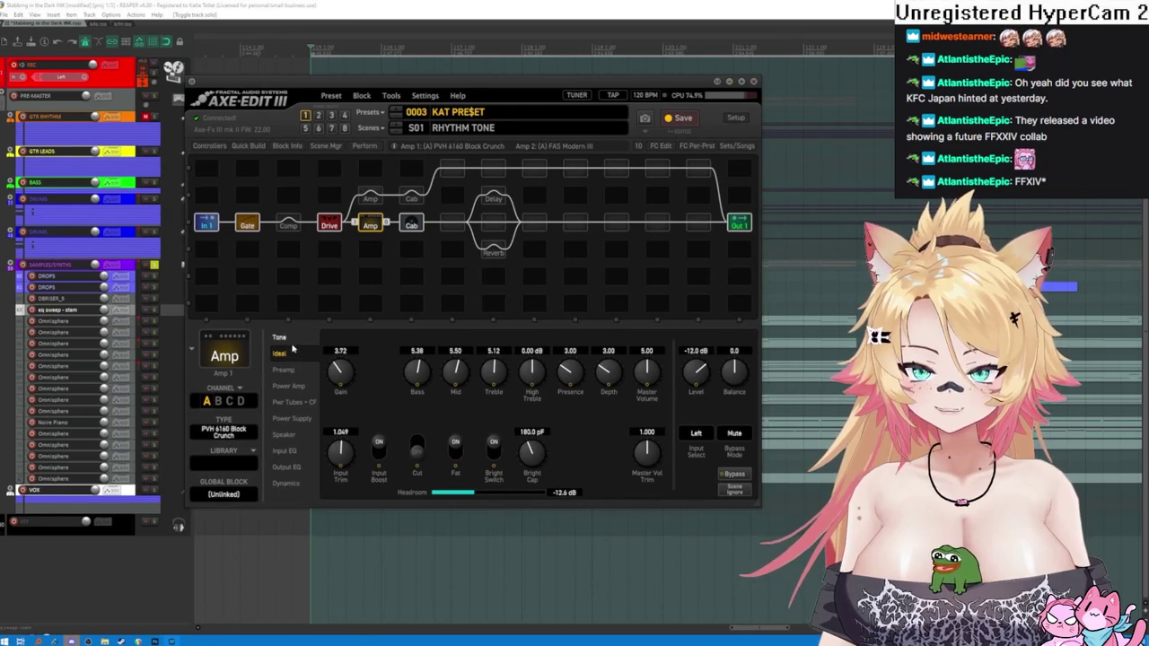
left_click(293, 348)
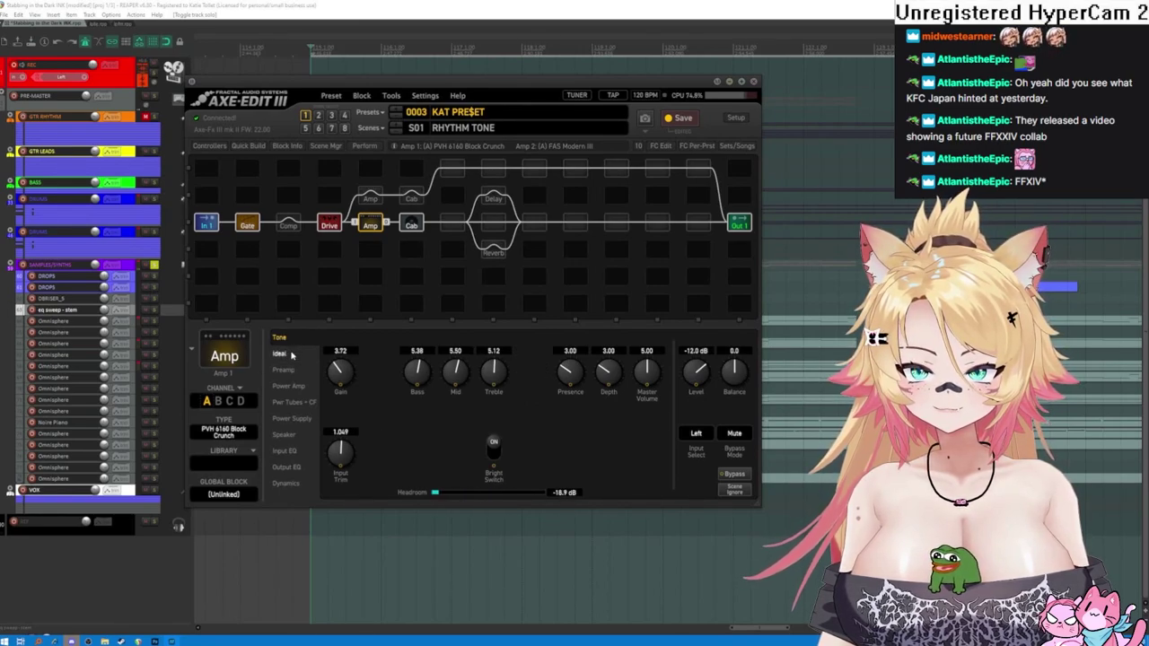
left_click(290, 355)
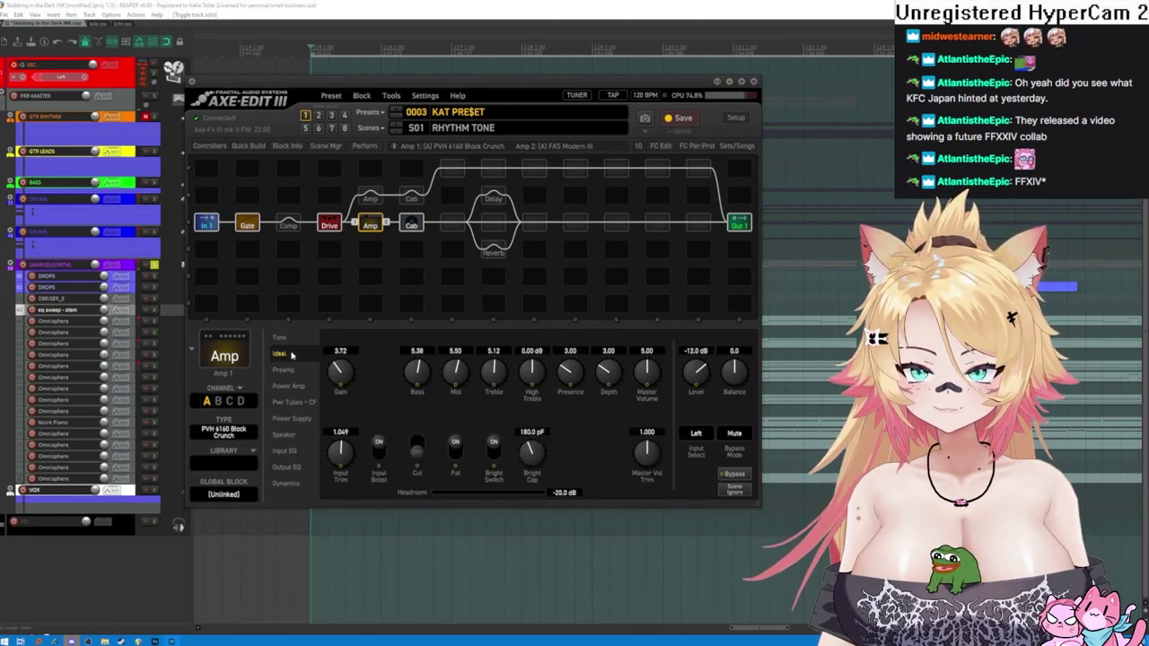
left_click(384, 452)
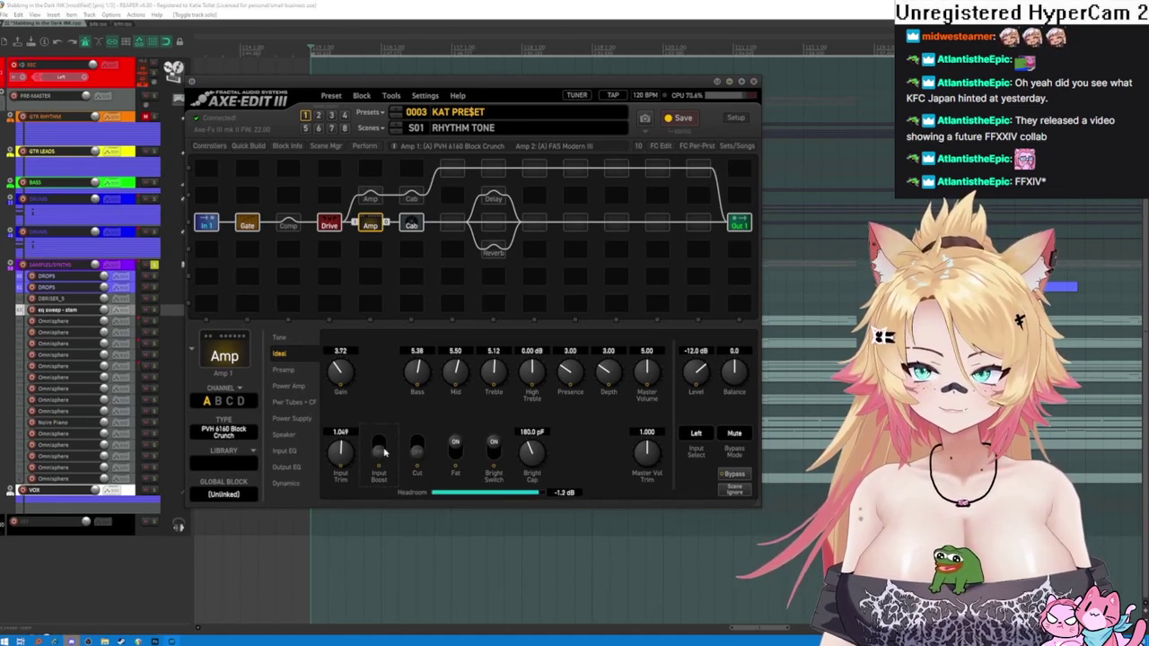
left_click(384, 452)
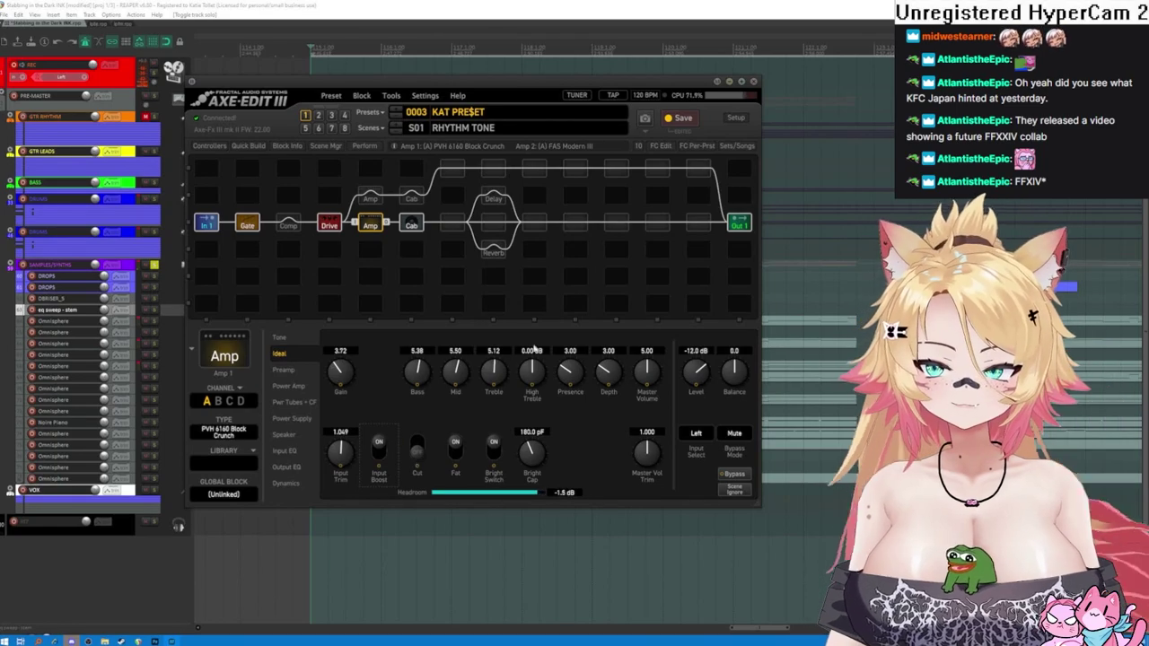
- Set Amp 1's Mid to about 5.40 and lower its Gain to about 3.02
left_click_drag(467, 377, 447, 391)
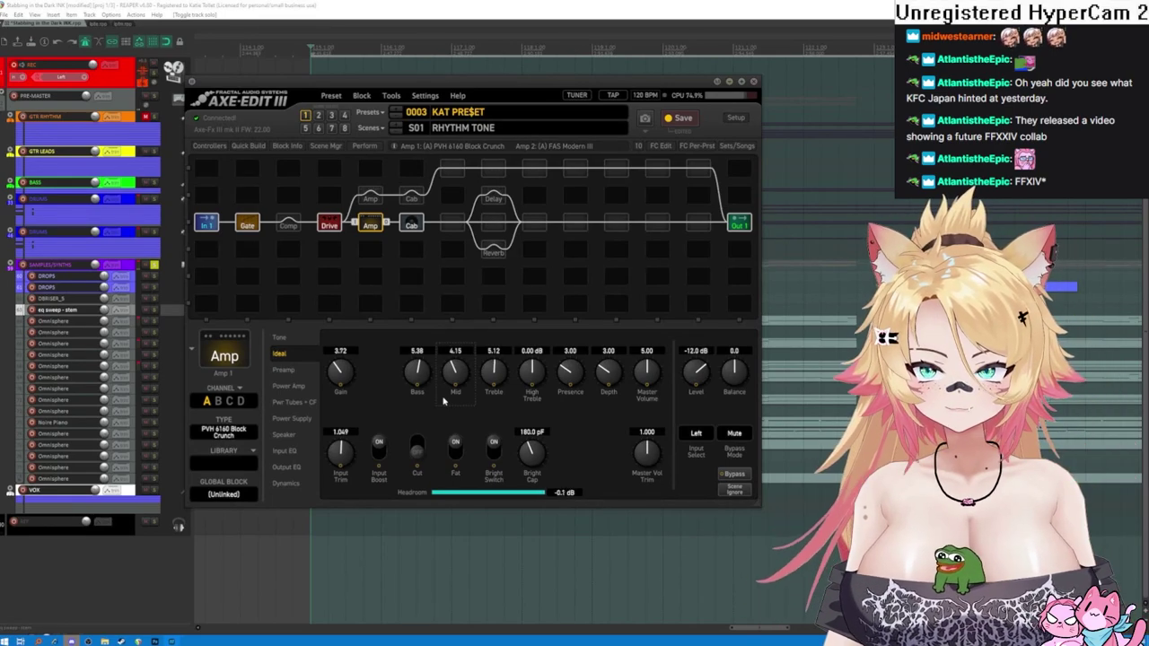
left_click_drag(455, 384, 455, 357)
mouse_move(331, 381)
left_mouse_down()
mouse_move(332, 366)
mouse_move(331, 397)
left_mouse_up()
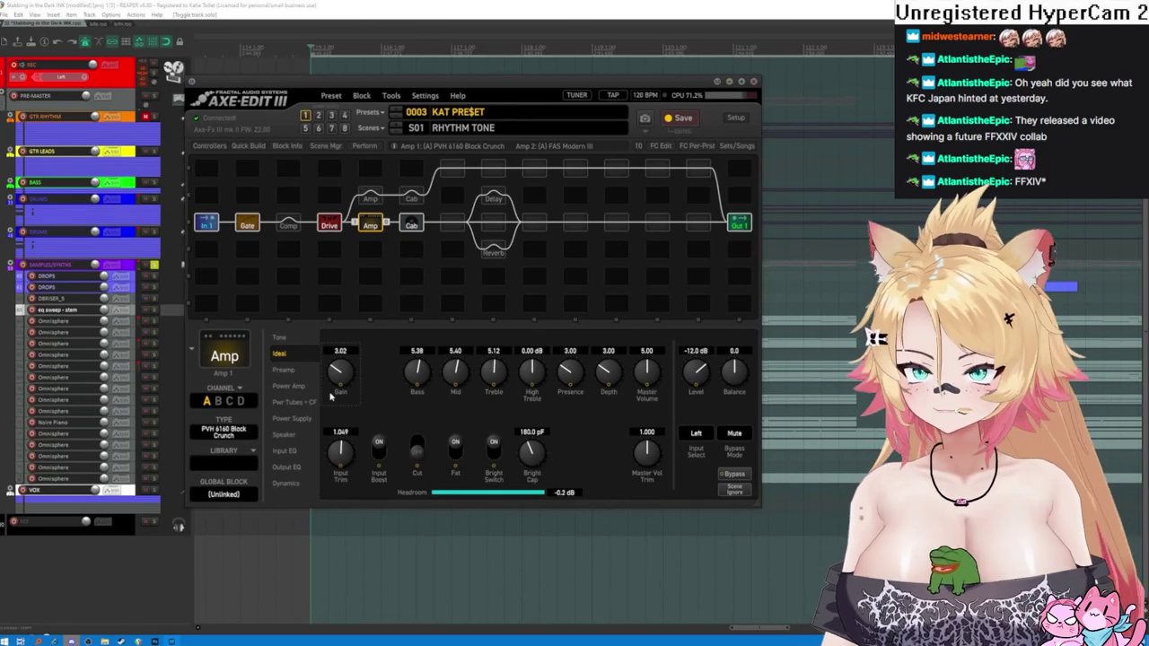
- Re-enable the bypassed Amp 2 and Cab 2 blocks and lower Cab 1's output level to about -8.2 dB
left_click(375, 199)
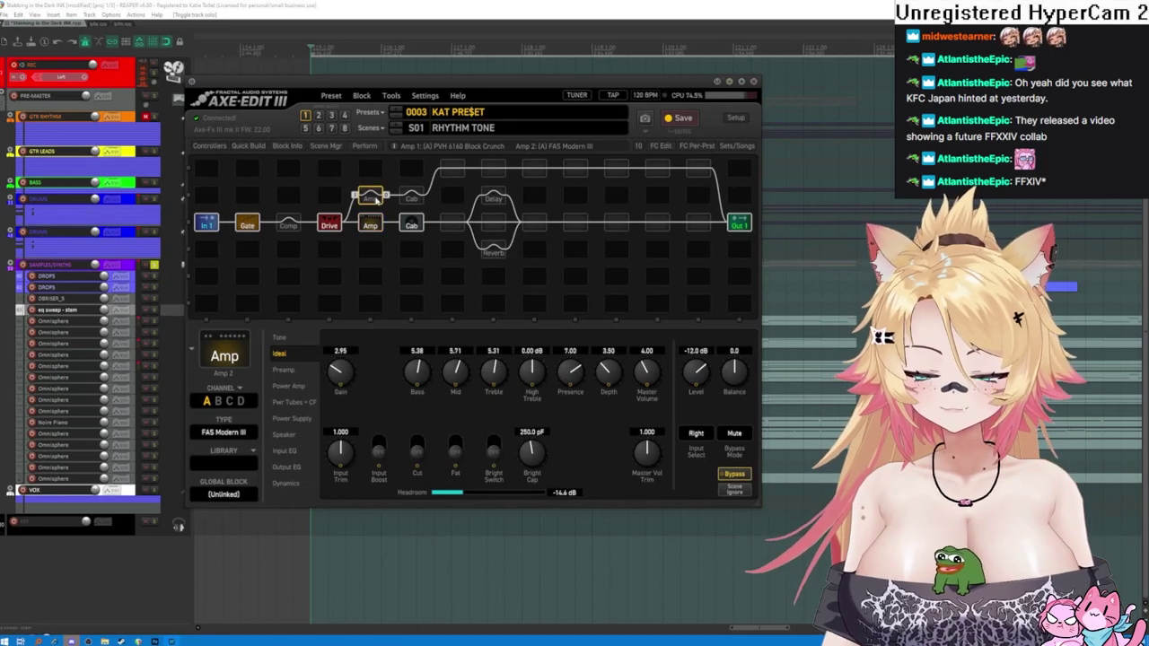
left_click(411, 198)
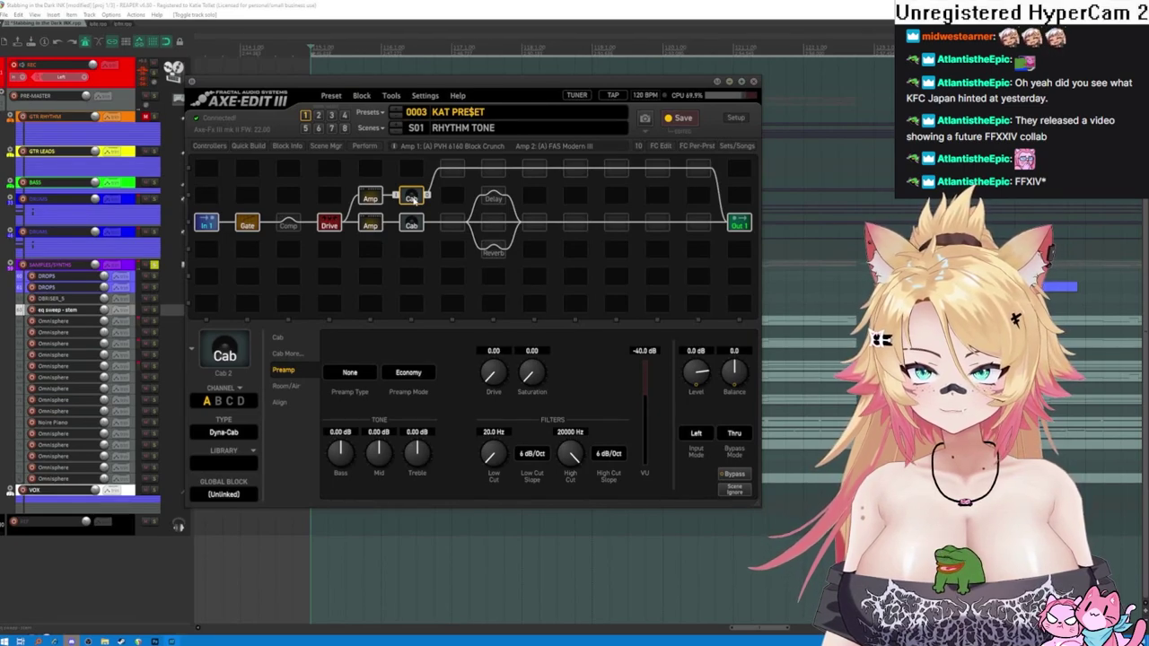
mouse_move(695, 375)
left_mouse_down()
mouse_move(693, 408)
mouse_move(693, 382)
left_mouse_up()
left_click(278, 337)
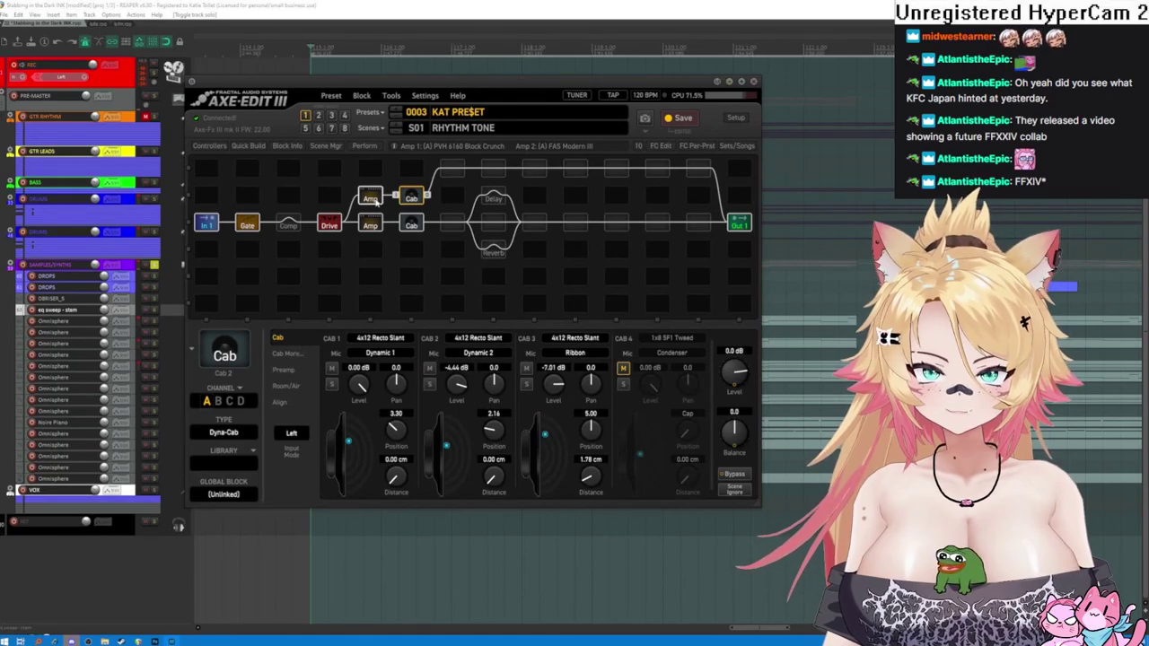
left_click(411, 224)
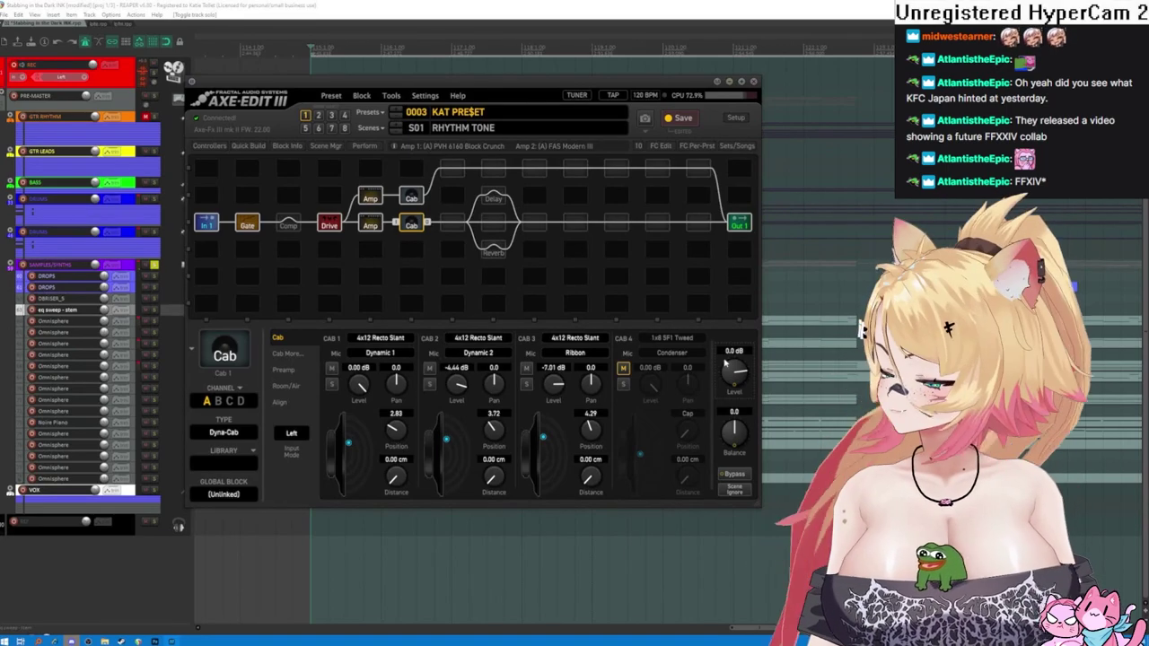
left_click_drag(724, 370, 724, 391)
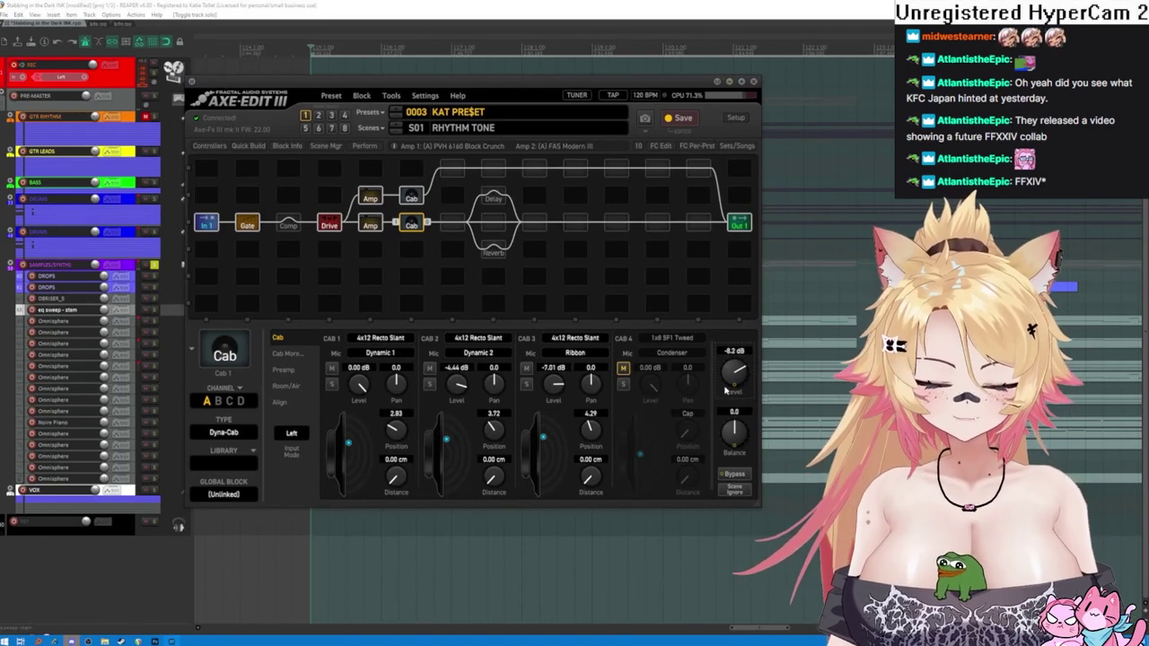
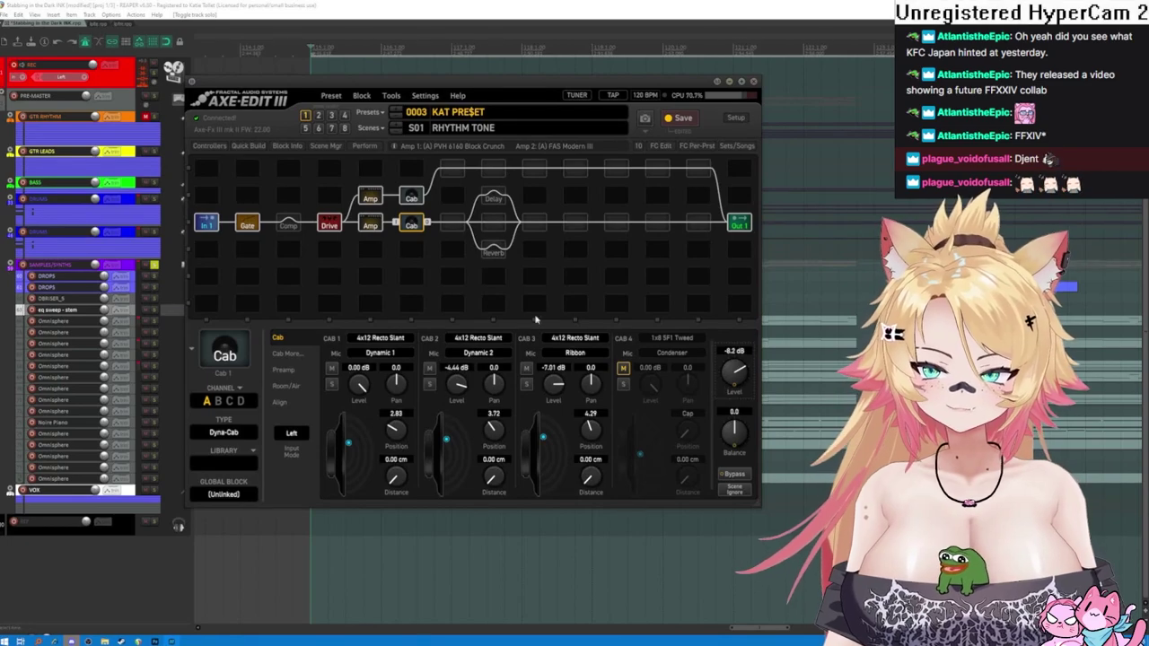
- Set Amp 2's Mid to about 3.04, Treble to about 5.68 and Bass to about 5.47
left_click(371, 224)
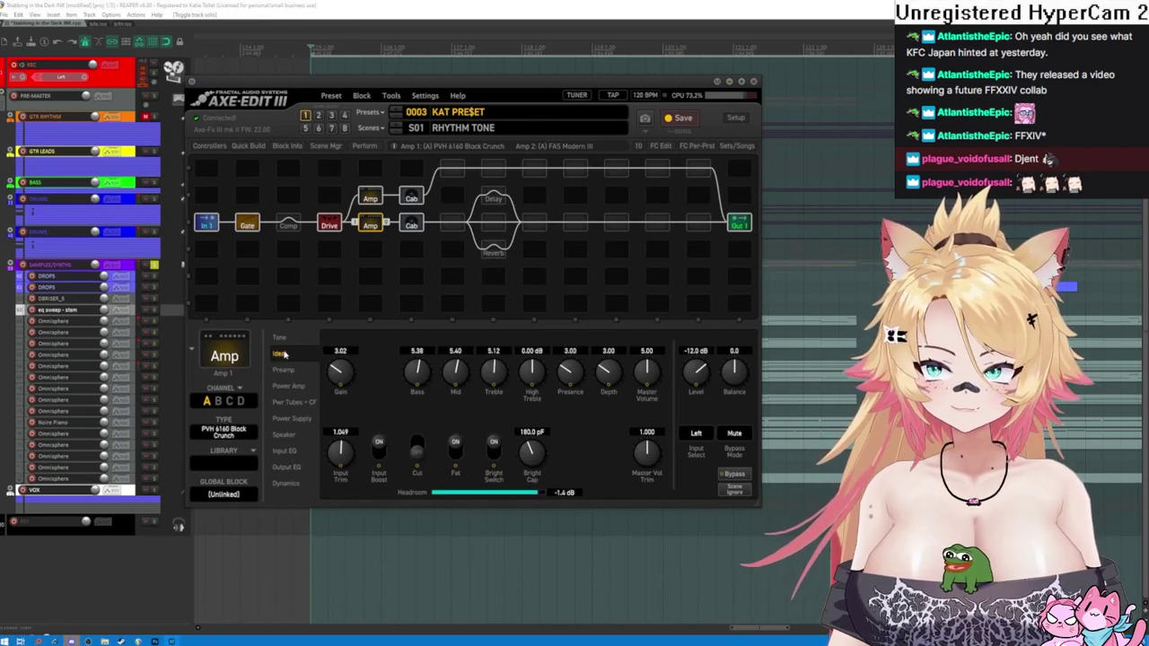
left_click(371, 198)
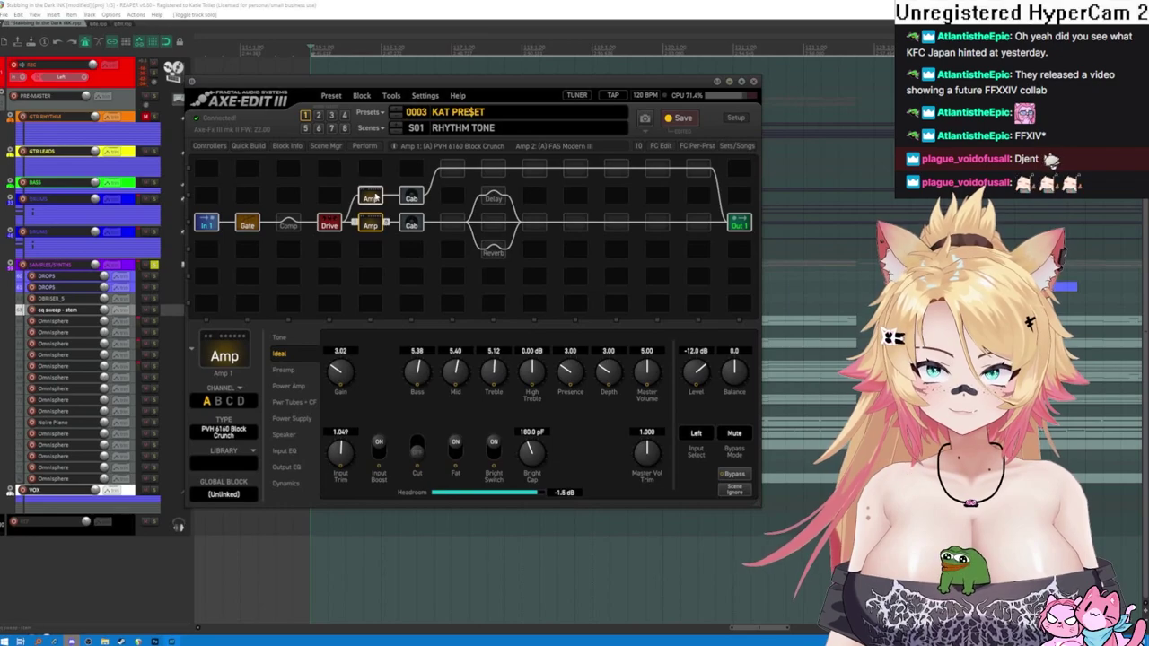
left_click_drag(455, 364, 446, 432)
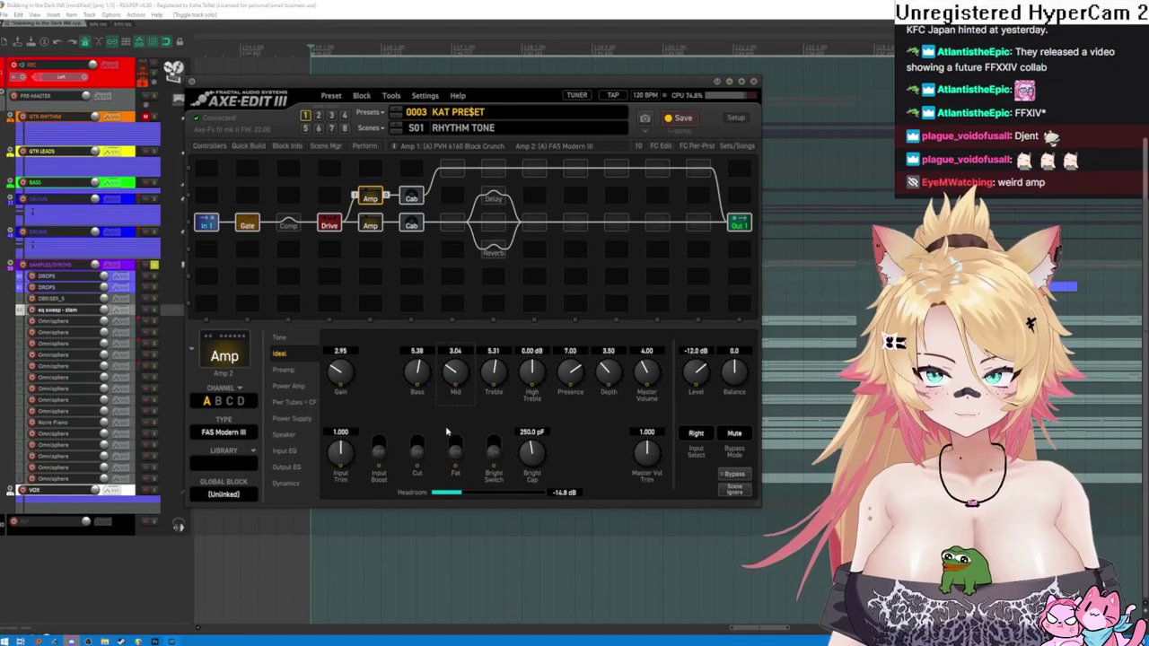
left_click_drag(485, 387, 489, 368)
left_click_drag(404, 384, 406, 377)
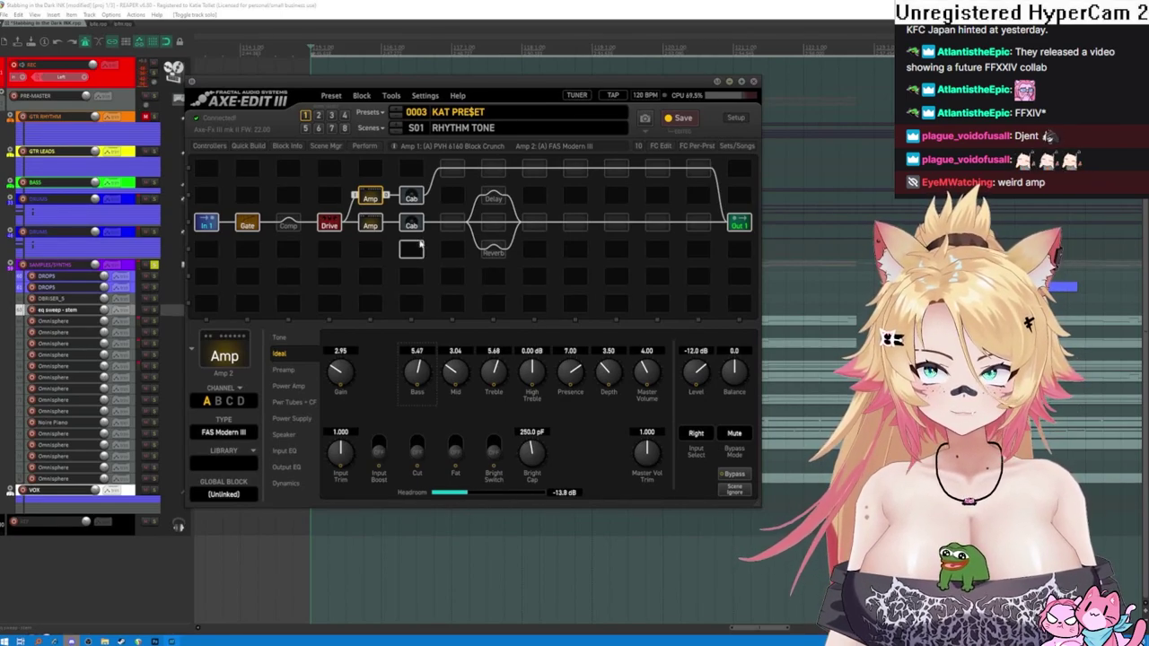
- Set Amp 1's Bass to about 4.39, Treble to about 4.50 and Mid to about 6.06
left_click(378, 227)
left_click_drag(417, 367, 411, 396)
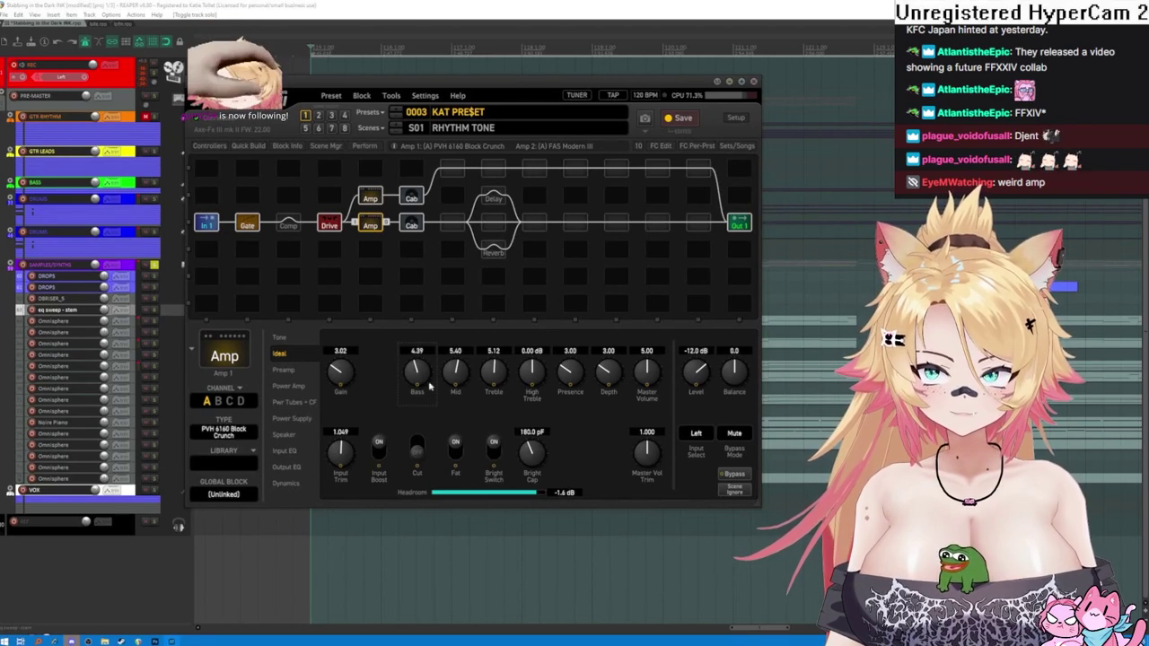
left_click_drag(486, 377, 443, 360)
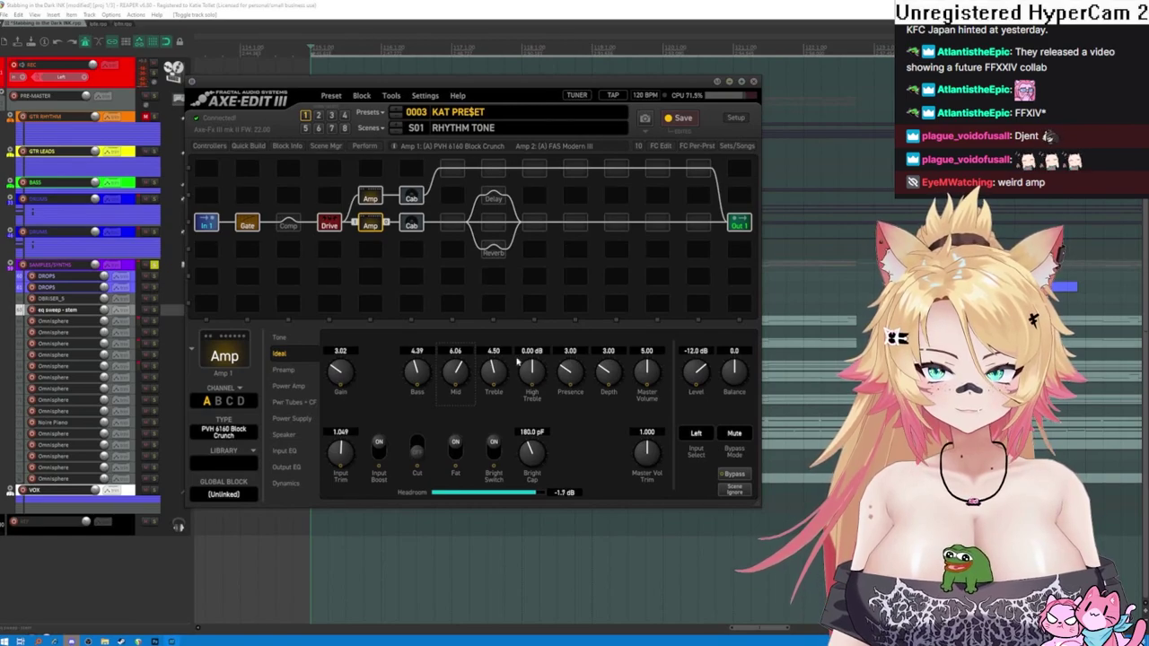
- Lower Amp 1's High Treble to about -2.96 dB and Gain to about 2.53, and Amp 2's Gain to about 2.59
left_click(371, 198)
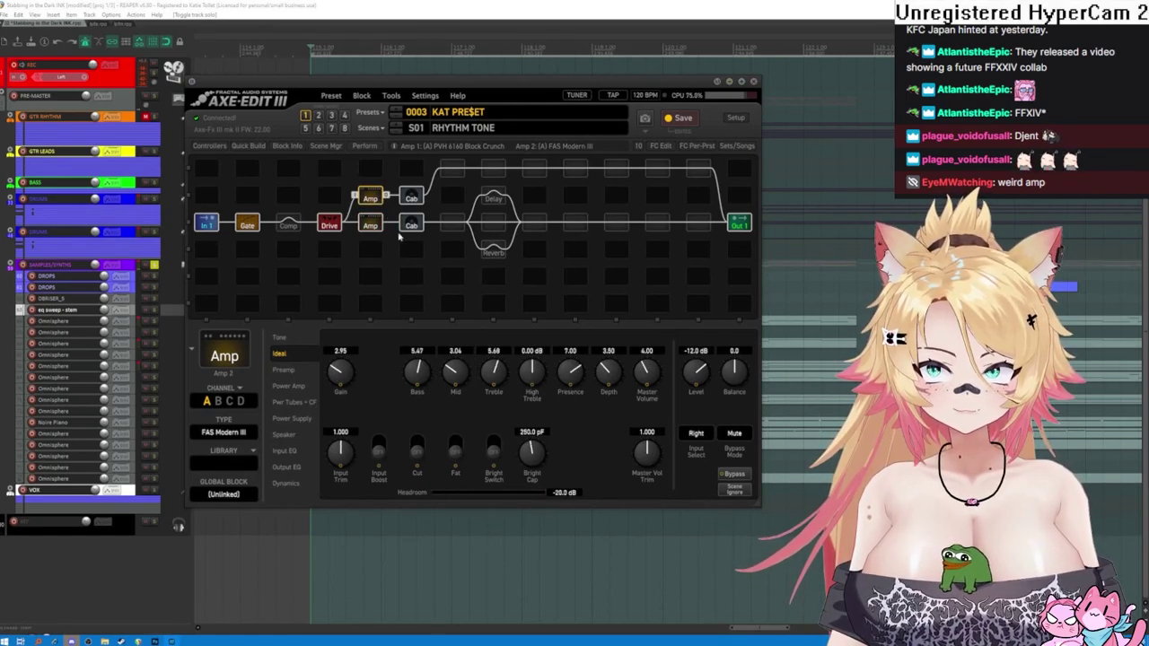
left_click(370, 225)
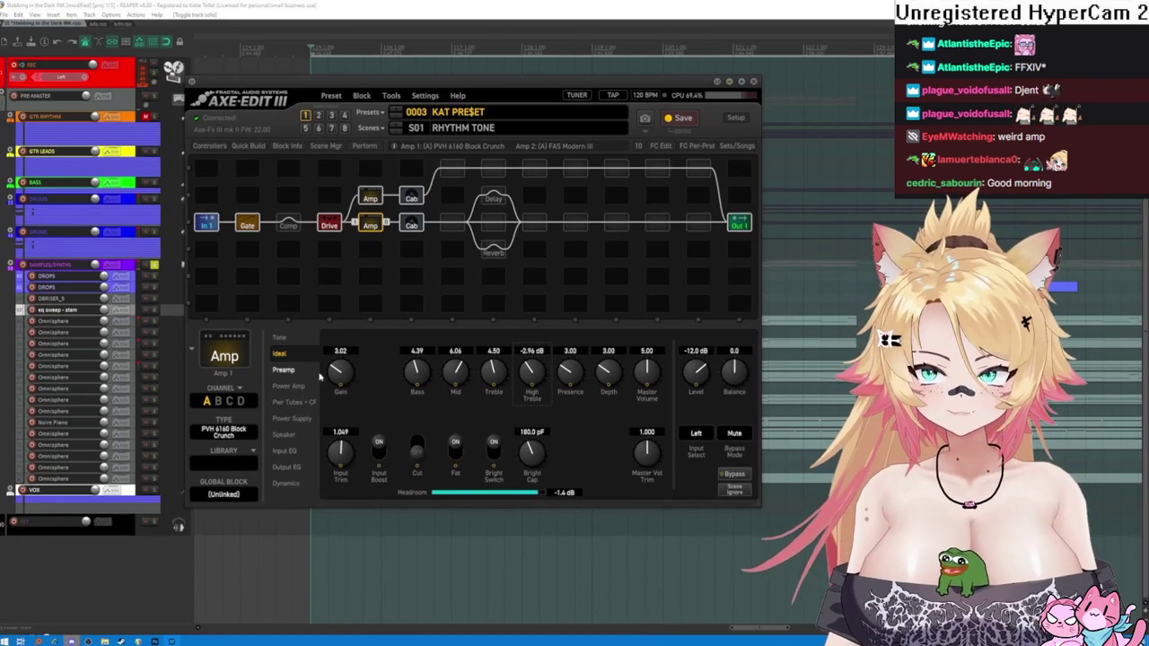
left_click_drag(331, 373, 331, 384)
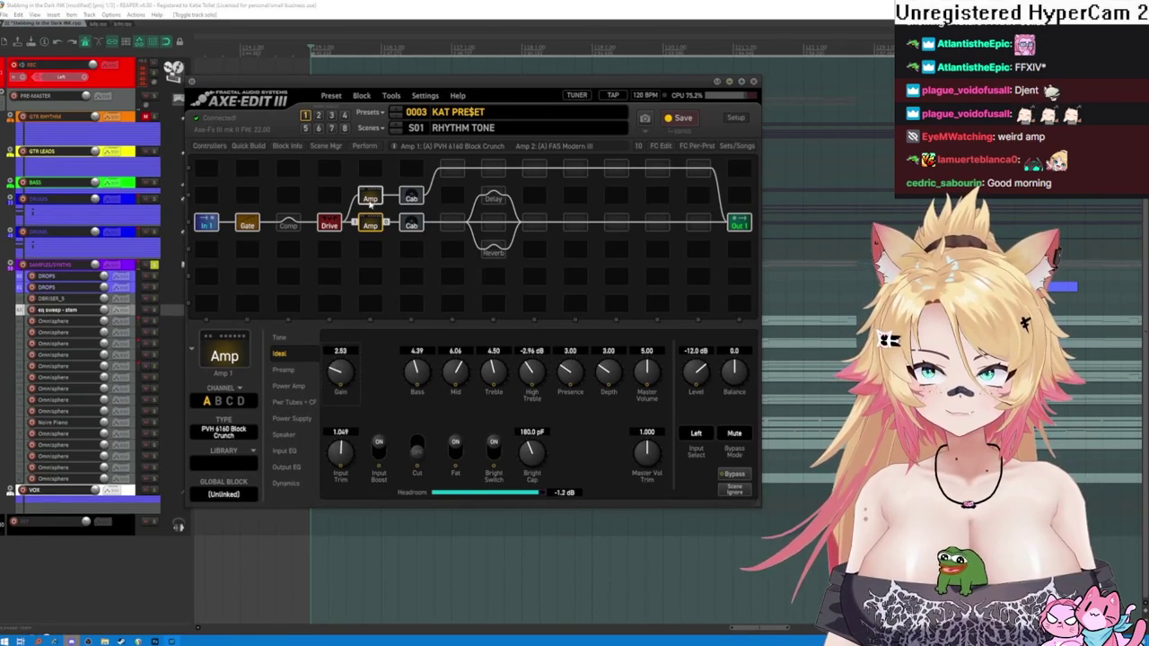
left_click(370, 198)
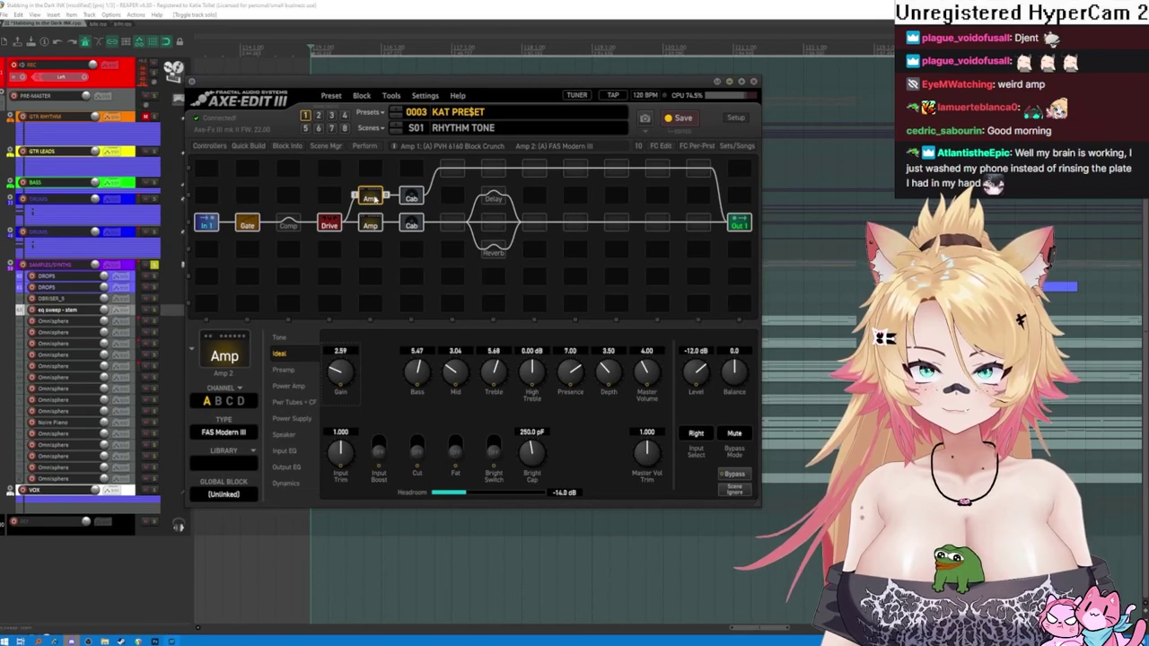
- Bypass Amp 2 and set Amp 1's Master Volume to 10.00, Bass to about 4.01, Mid to about 6.72 and Treble to about 4.03
key("ctrl+b")
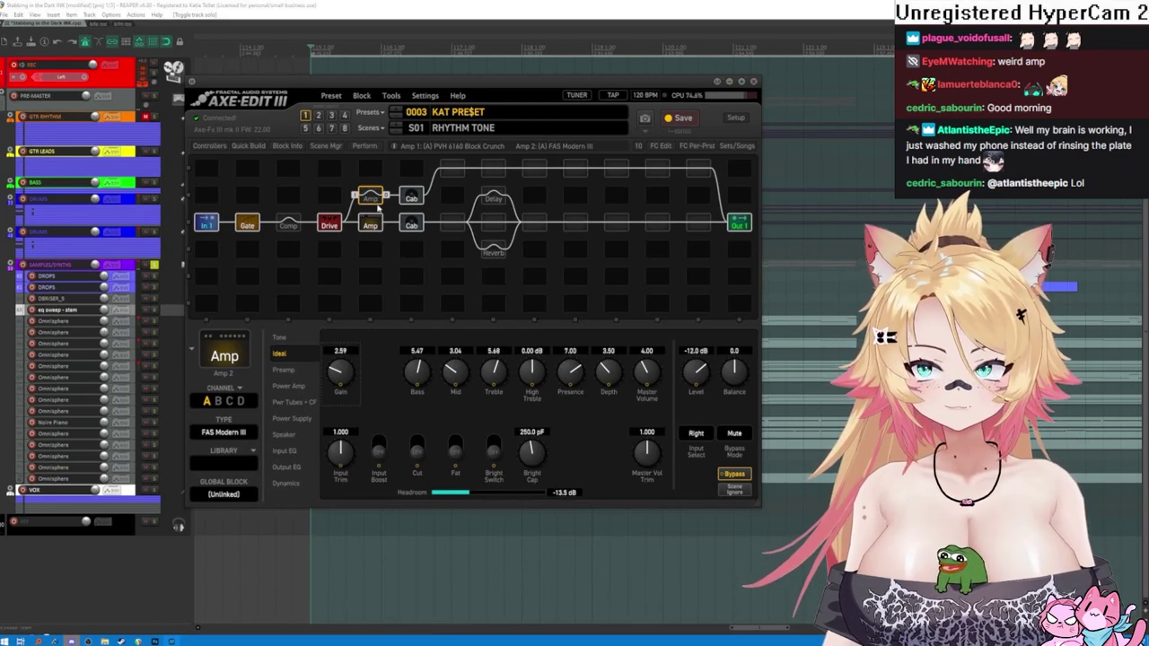
left_click(370, 223)
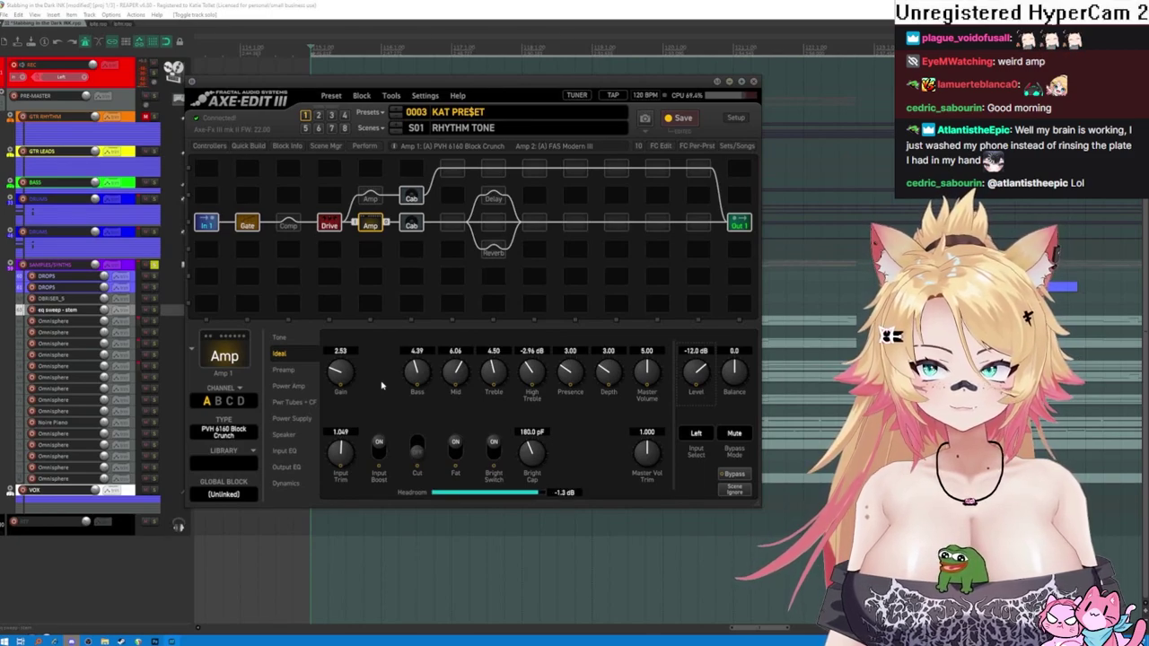
left_click_drag(651, 384, 627, 215)
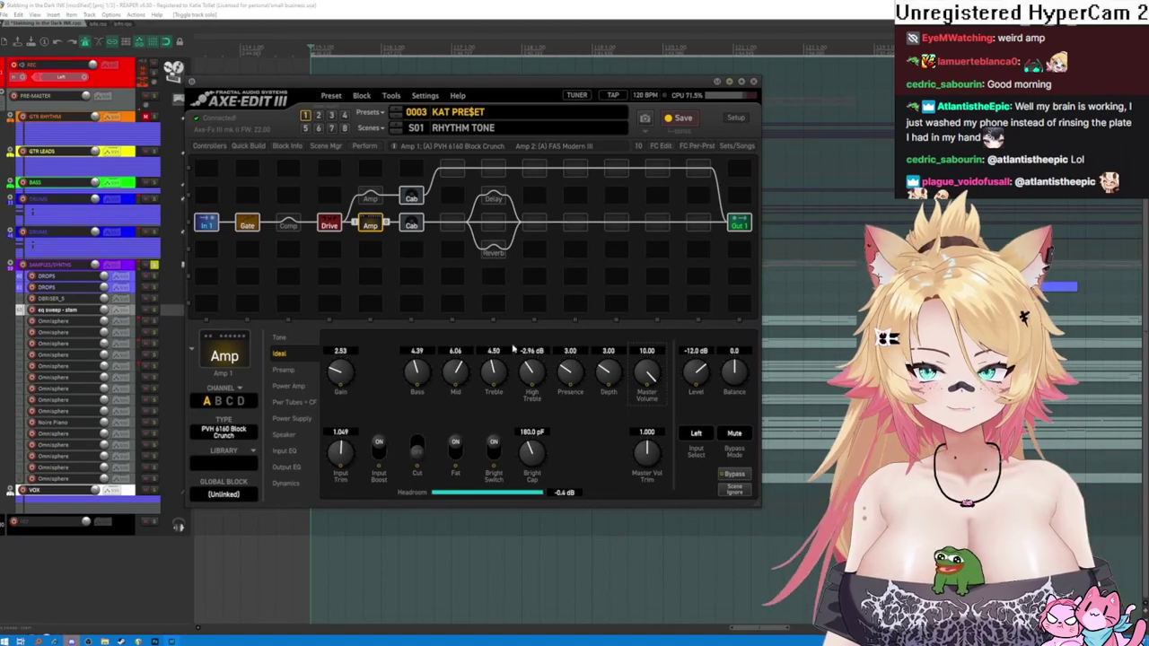
left_click_drag(452, 384, 410, 381)
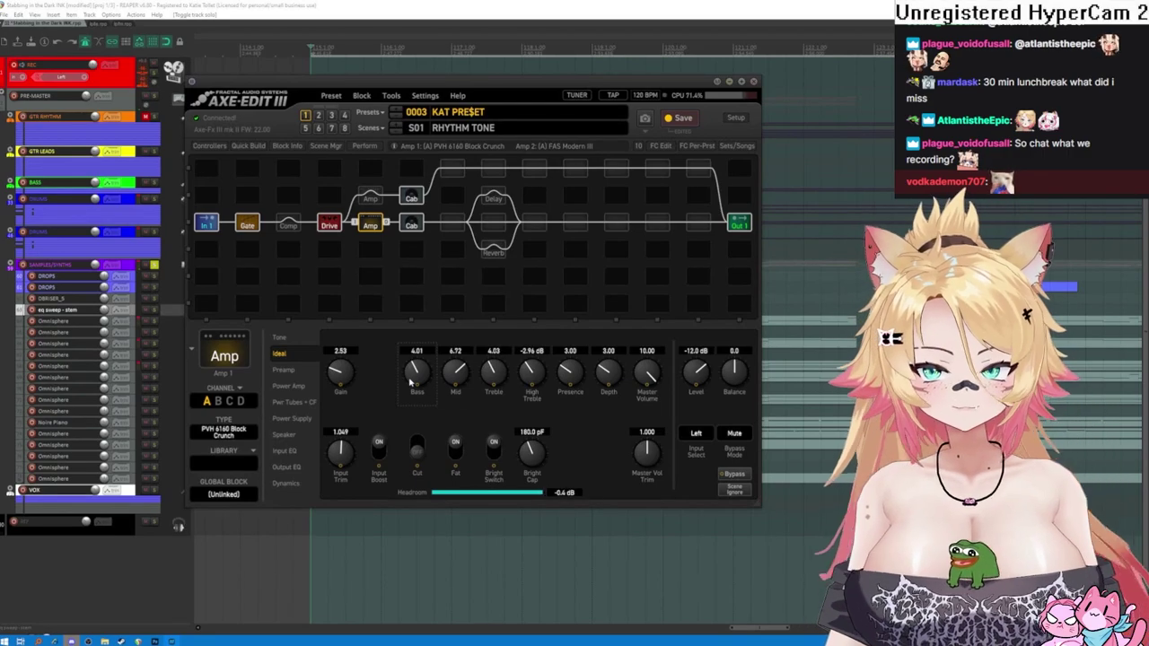
- Re-enable Amp 2 and compare its settings with those of Amp 1
left_click(369, 196)
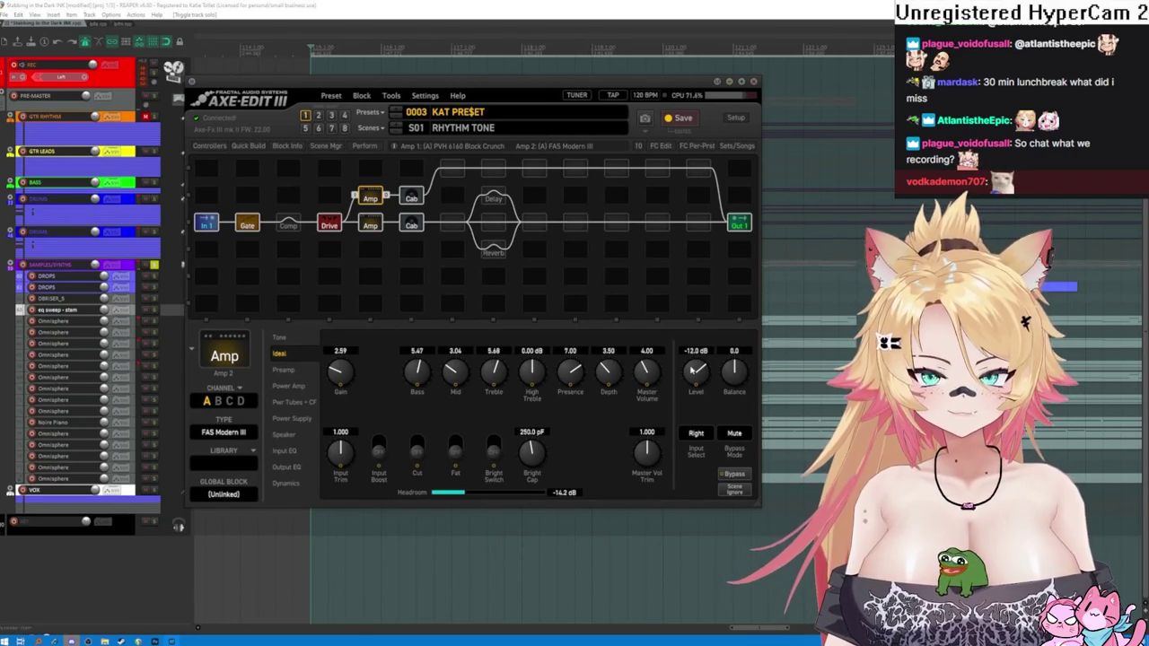
scroll(695, 375, "down", 5)
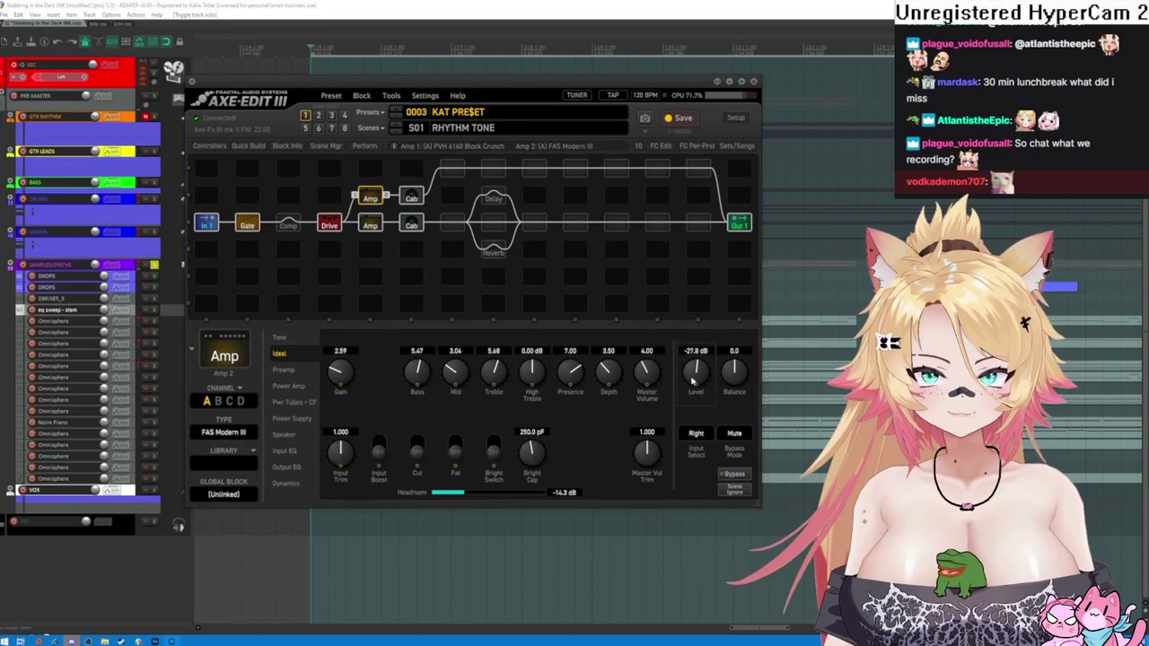
left_click(370, 224)
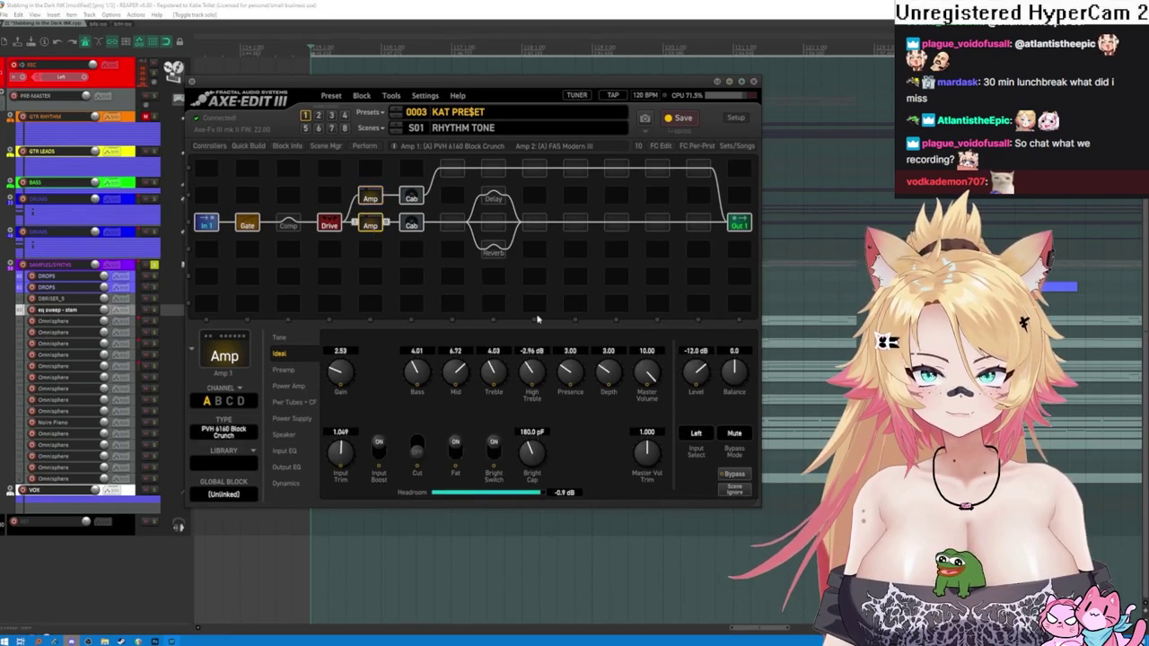
left_click(373, 198)
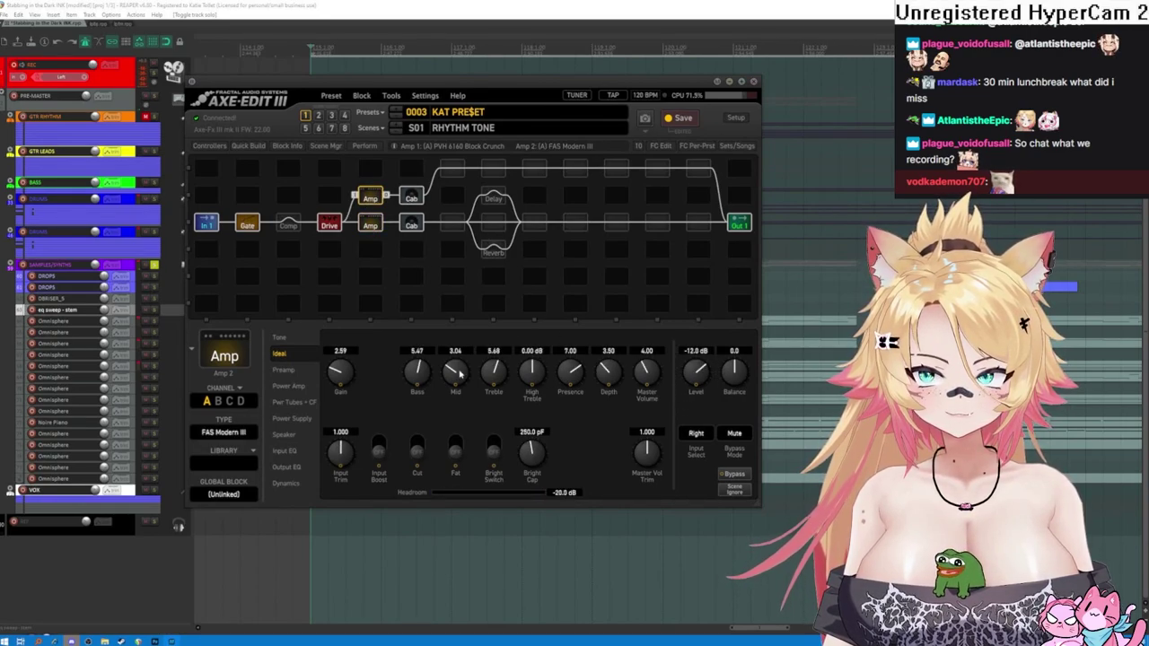
left_click(371, 225)
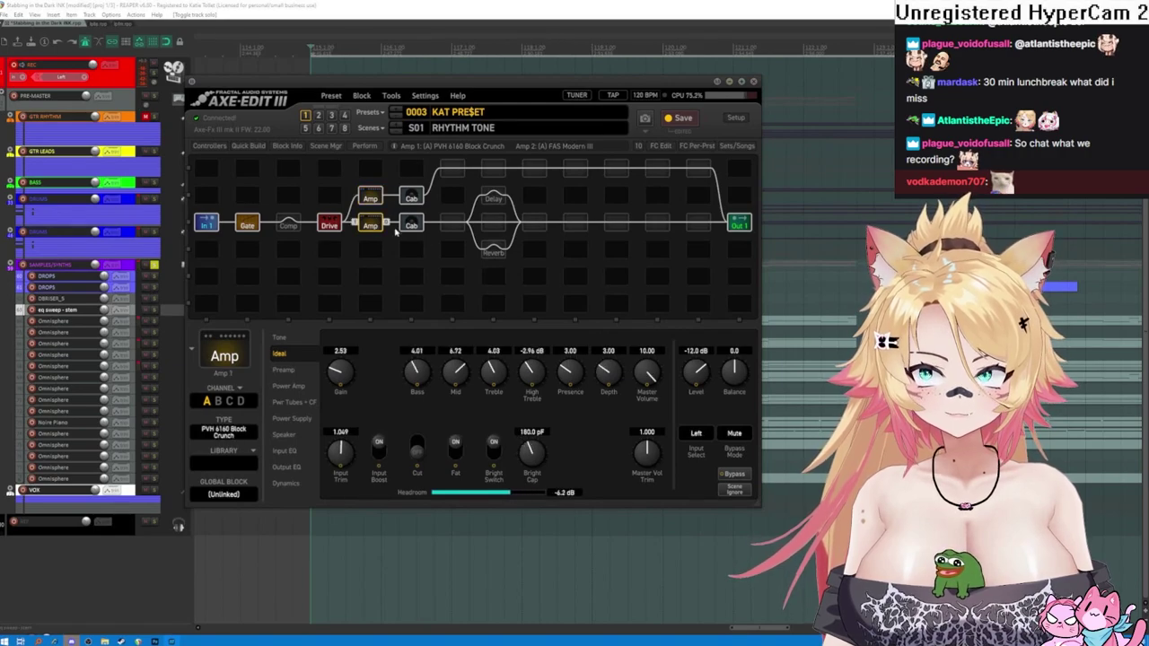
left_click(371, 196)
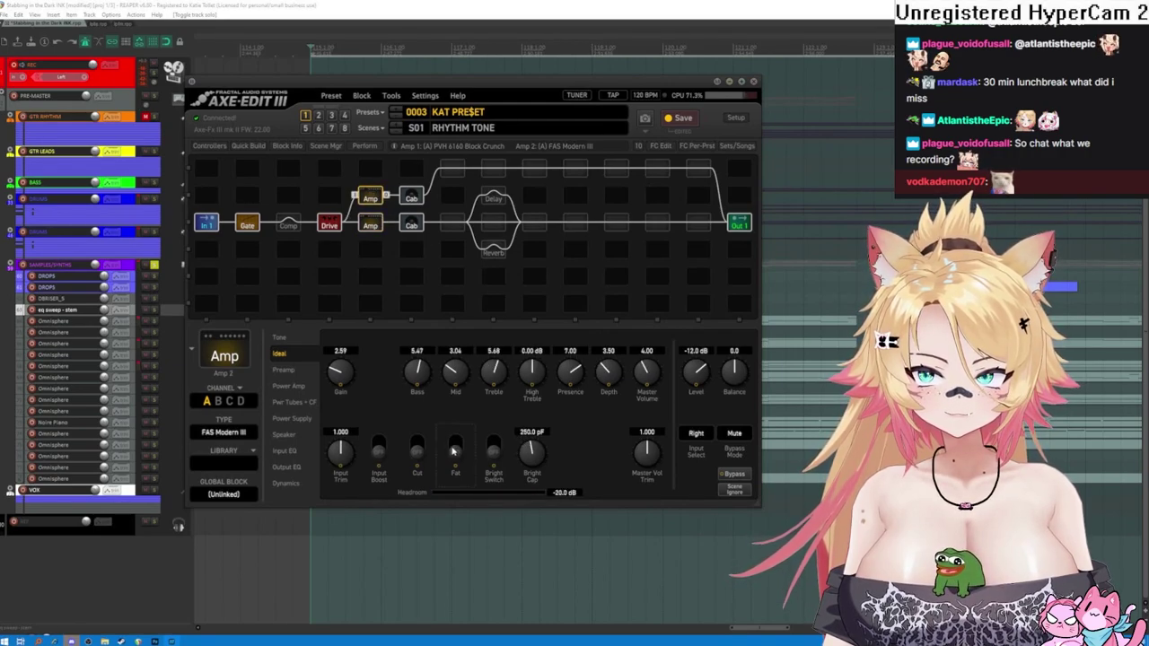
- Switch Amp 1's Input Boost off and Cut on, and switch on Fat for Amp 2
left_click(371, 224)
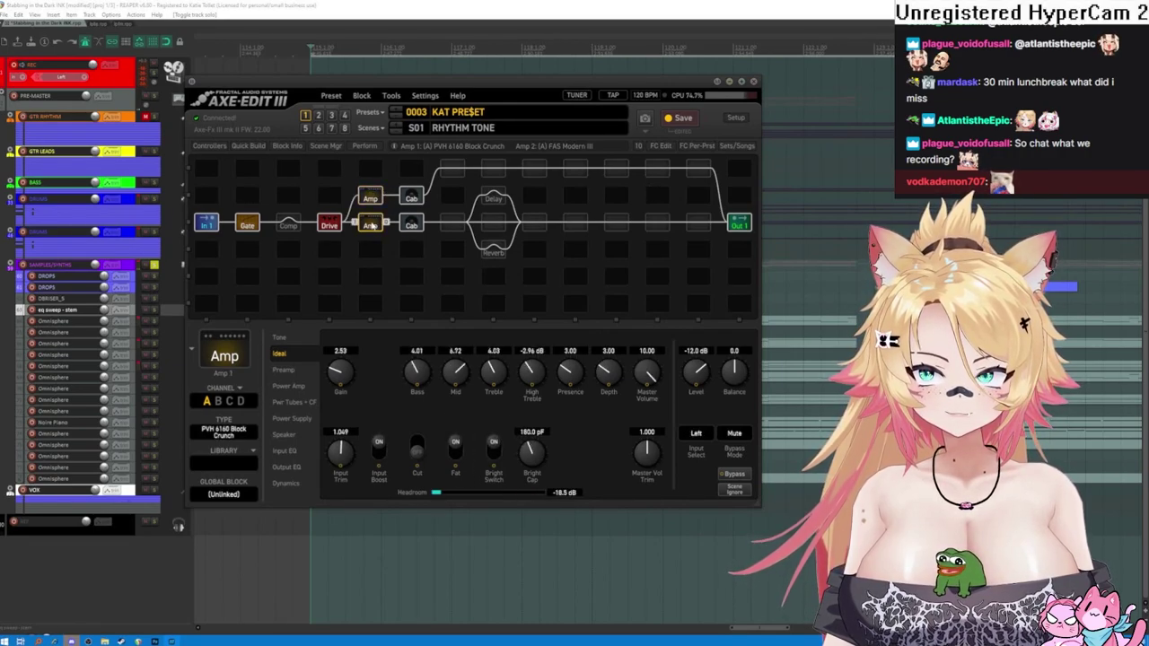
left_click(379, 448)
left_click(418, 450)
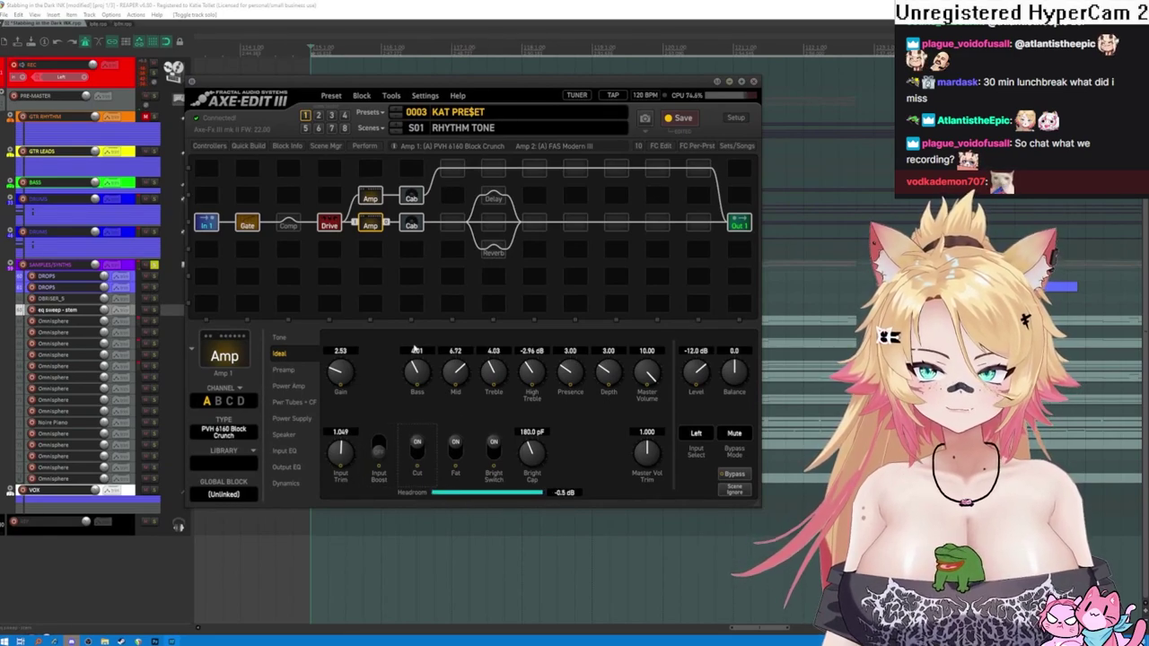
left_click(370, 197)
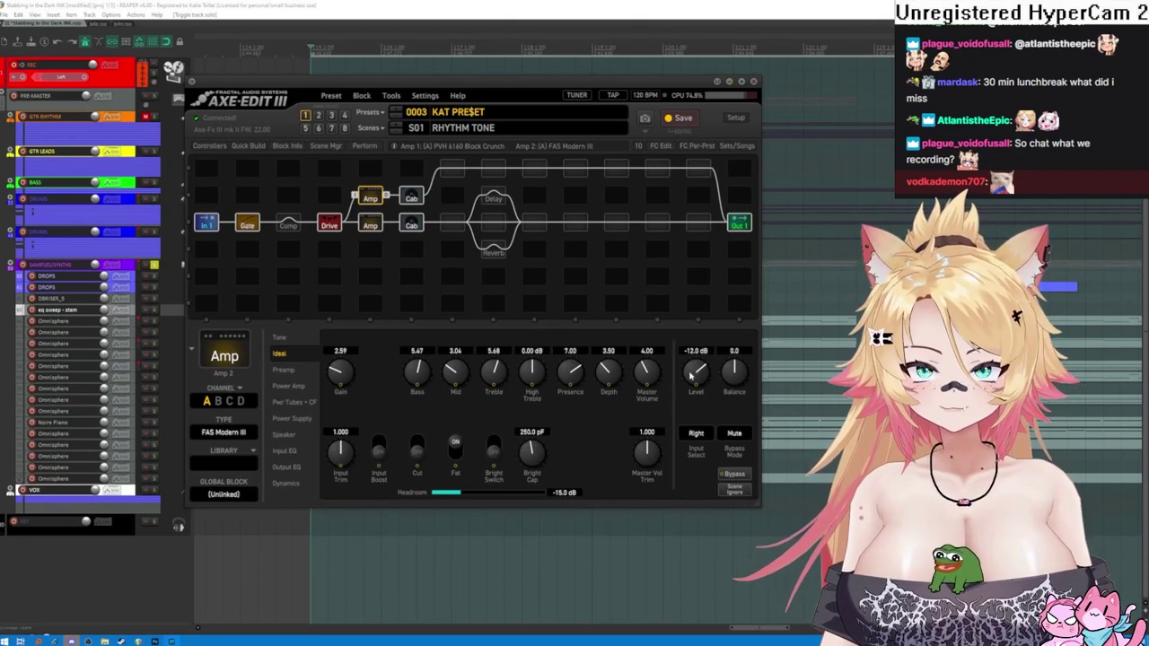
- Set Amp 2's Master Volume to 10.00 and lower its Level to about -40.6 dB
left_click(370, 224)
left_click(364, 192)
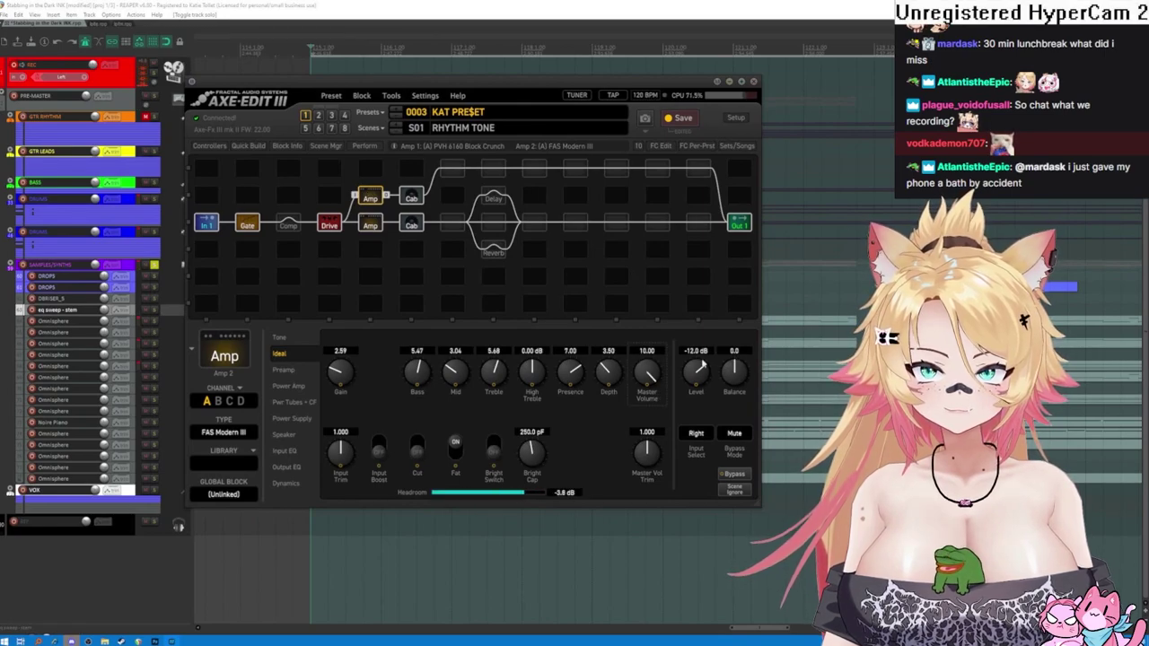
left_click_drag(697, 369, 681, 441)
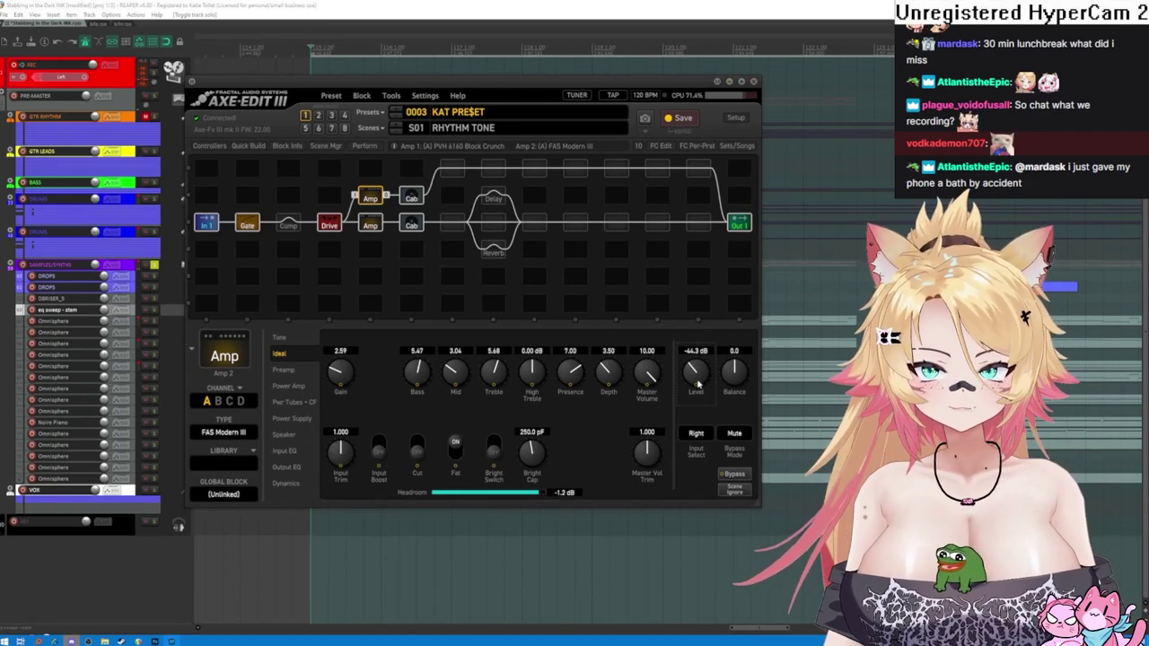
left_click_drag(695, 381, 693, 367)
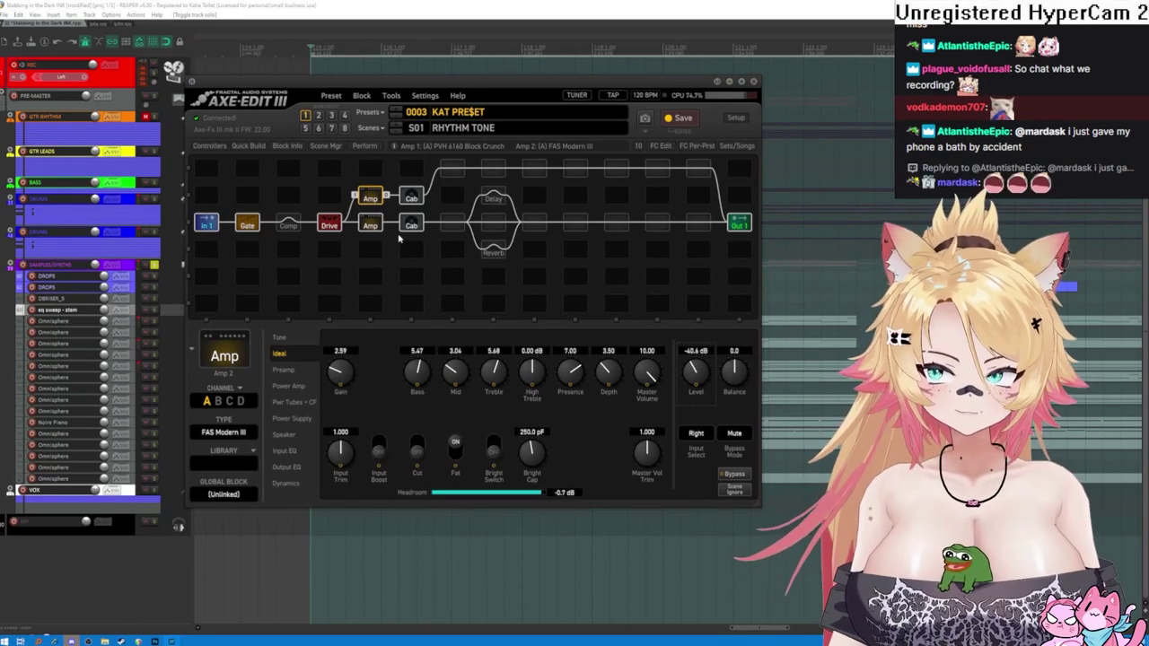
- Examine Amp 2's Speaker settings and compare the Power Supply settings of both amps
left_click(285, 434)
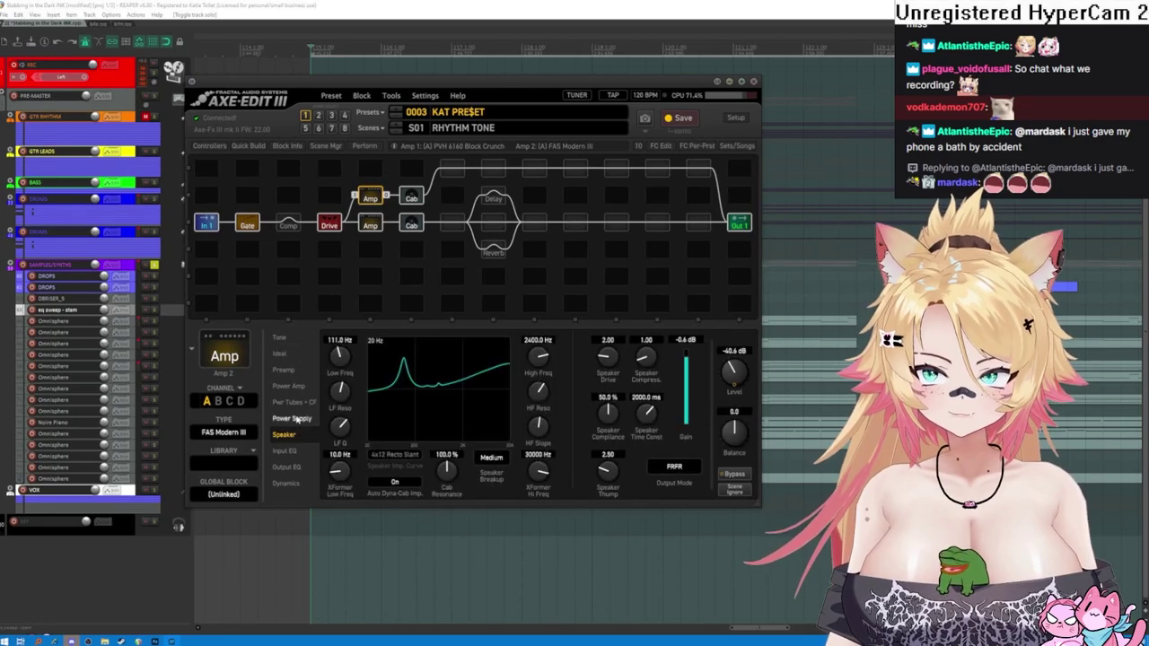
left_click(294, 419)
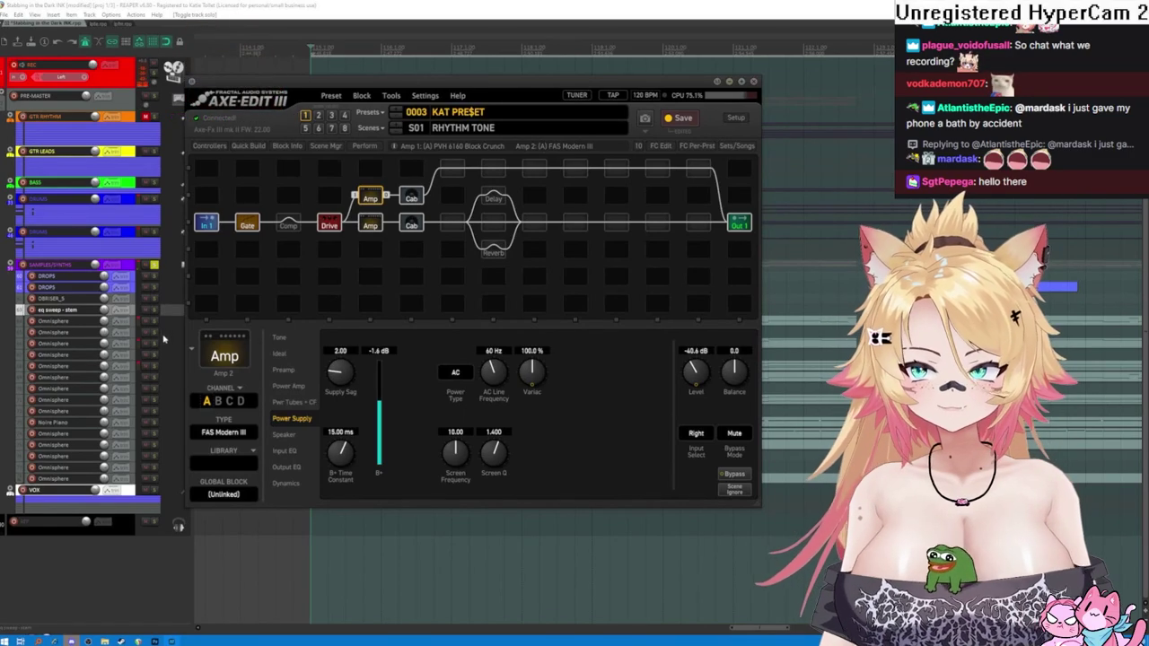
left_click(370, 224)
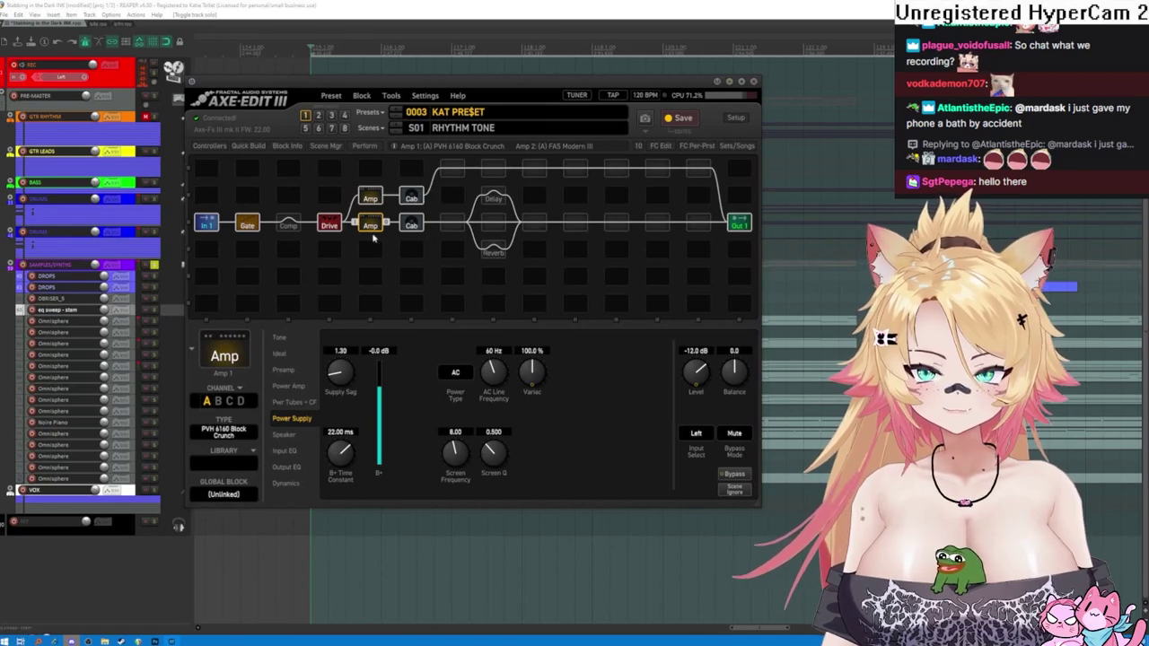
left_click(366, 199)
- Lower Amp 2's Level to about -54.7 dB, turn off Amp 1's Fat, and set Gain to about 3.73 on Amp 1 and 3.49 on Amp 2
left_click_drag(691, 379, 687, 365)
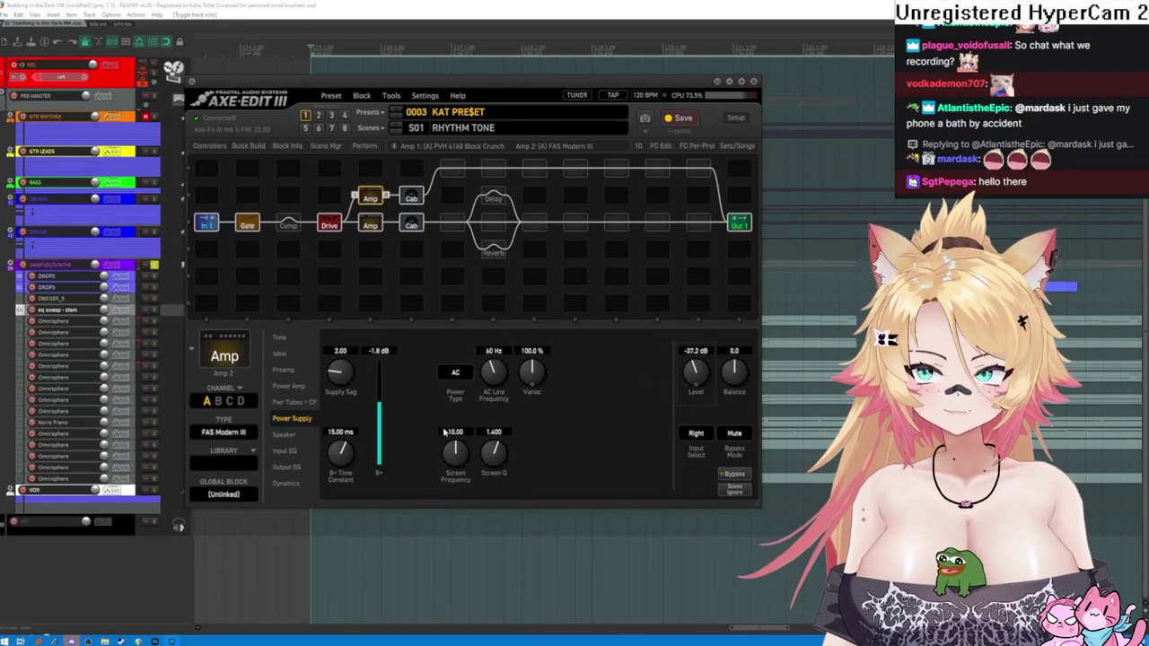
left_click(284, 338)
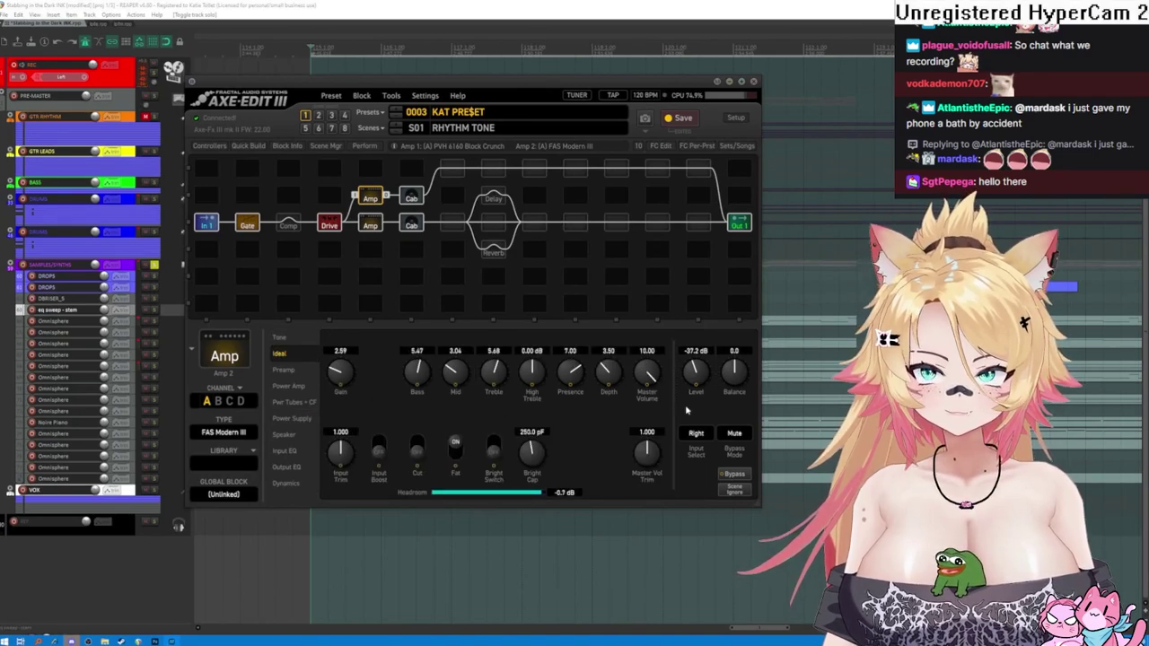
left_click_drag(689, 368, 672, 401)
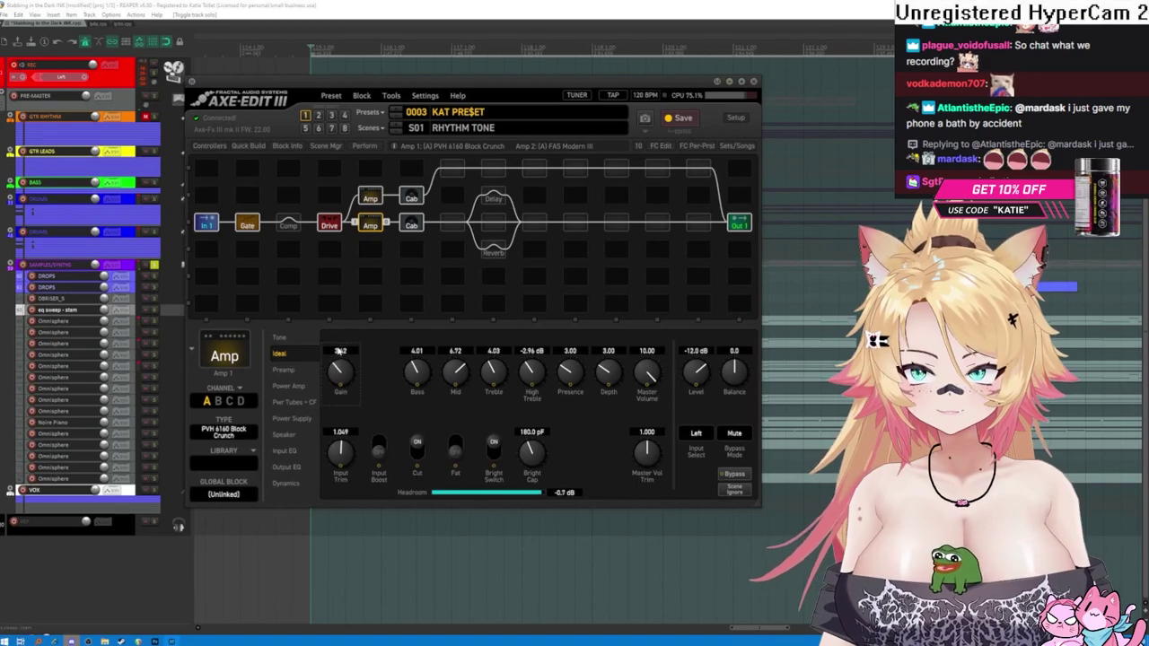
left_click(370, 198)
left_click_drag(338, 382, 332, 356)
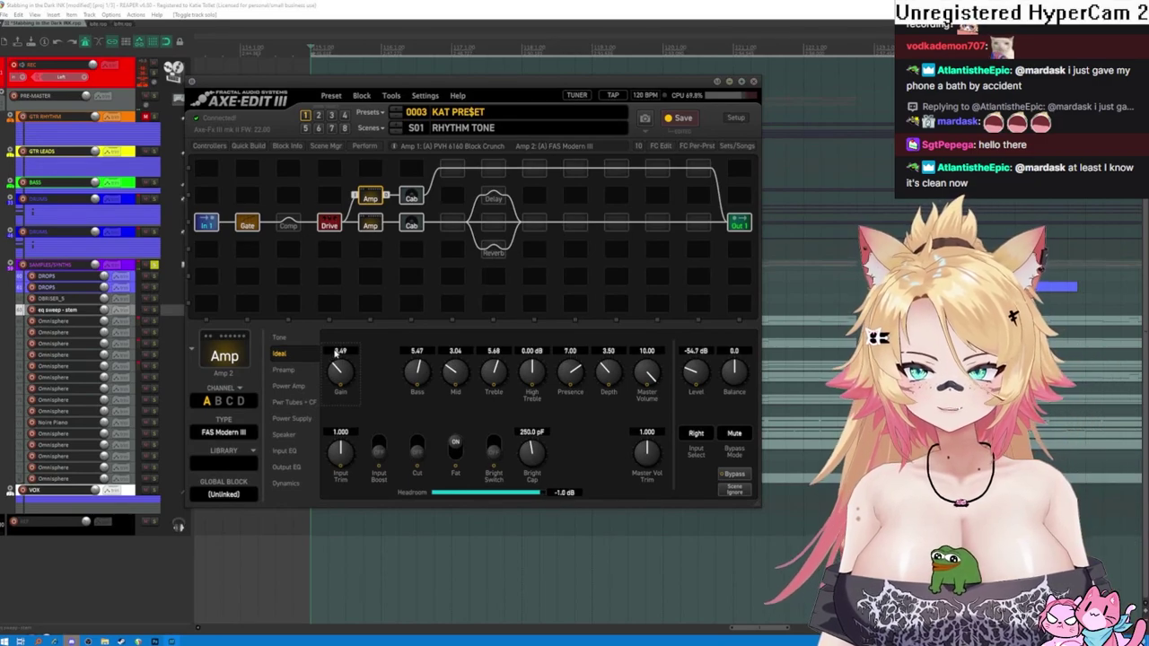
- Set Amp 1's Level to about -5.9 dB and Amp 2's Level to about -52.1 dB
mouse_move(687, 380)
left_mouse_down()
mouse_move(680, 346)
mouse_move(685, 362)
left_mouse_up()
left_click(370, 224)
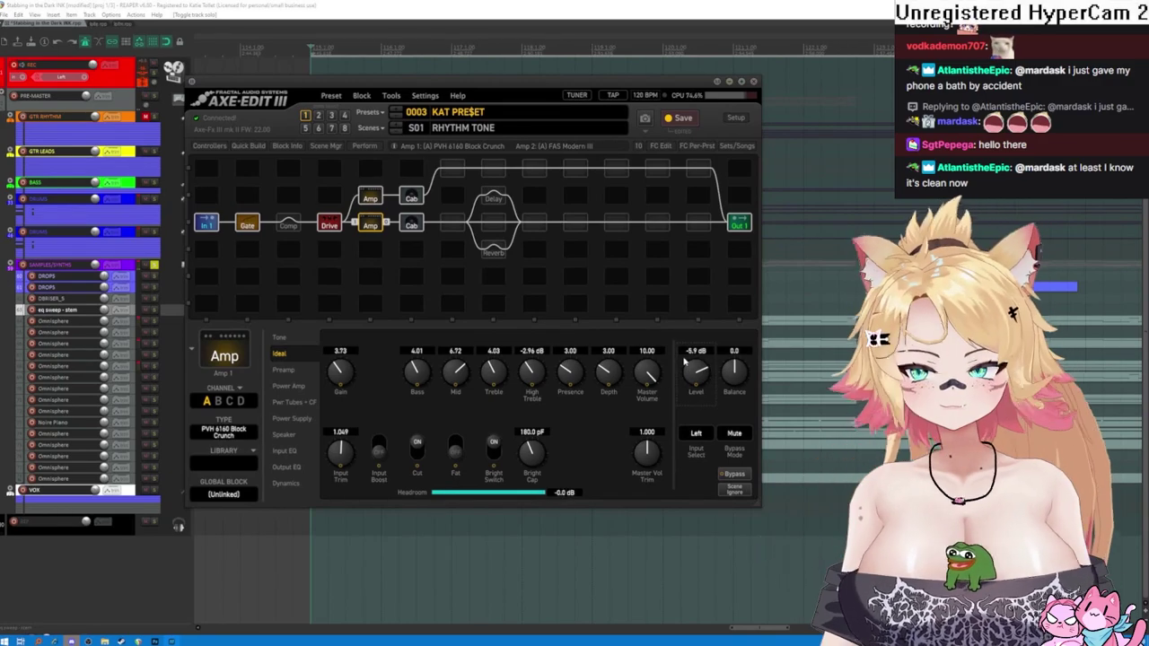
left_click(370, 201)
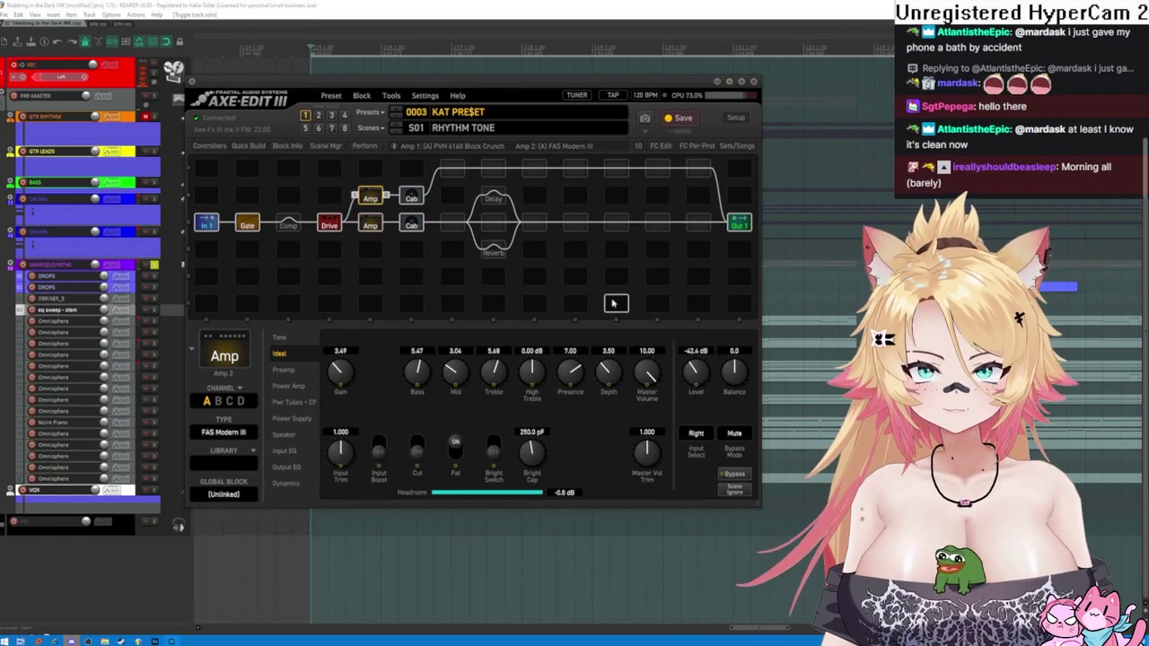
left_click_drag(692, 378, 683, 395)
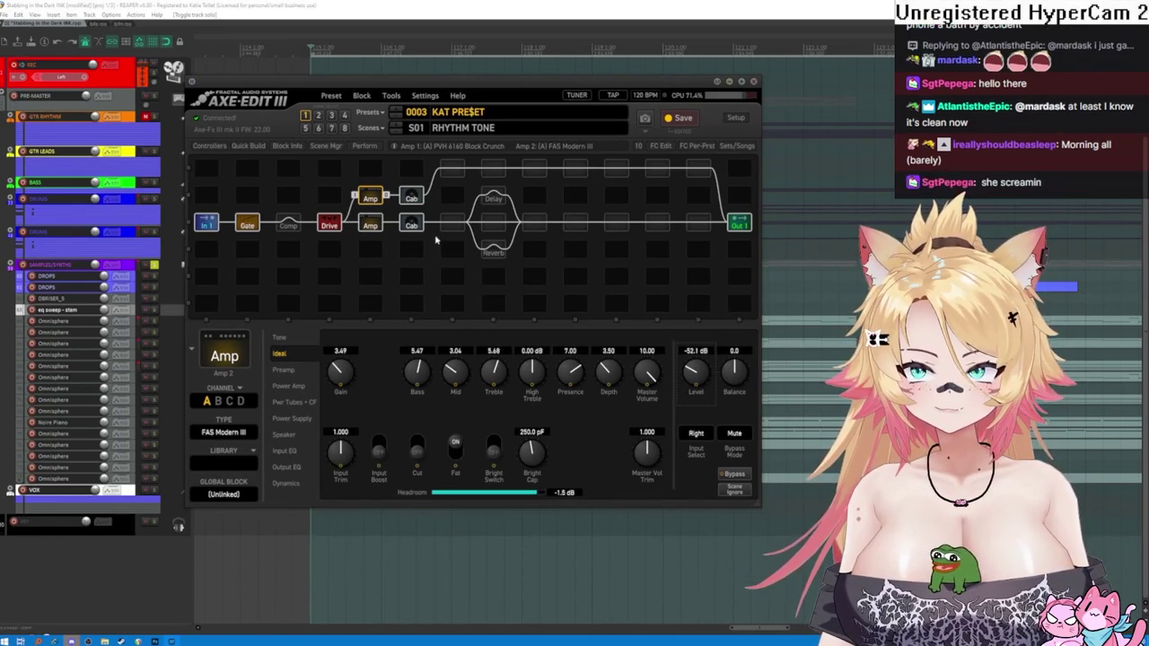
- Bypass Amp 2 and set the Gate block's Threshold to about -19.6 dB
left_click(373, 206)
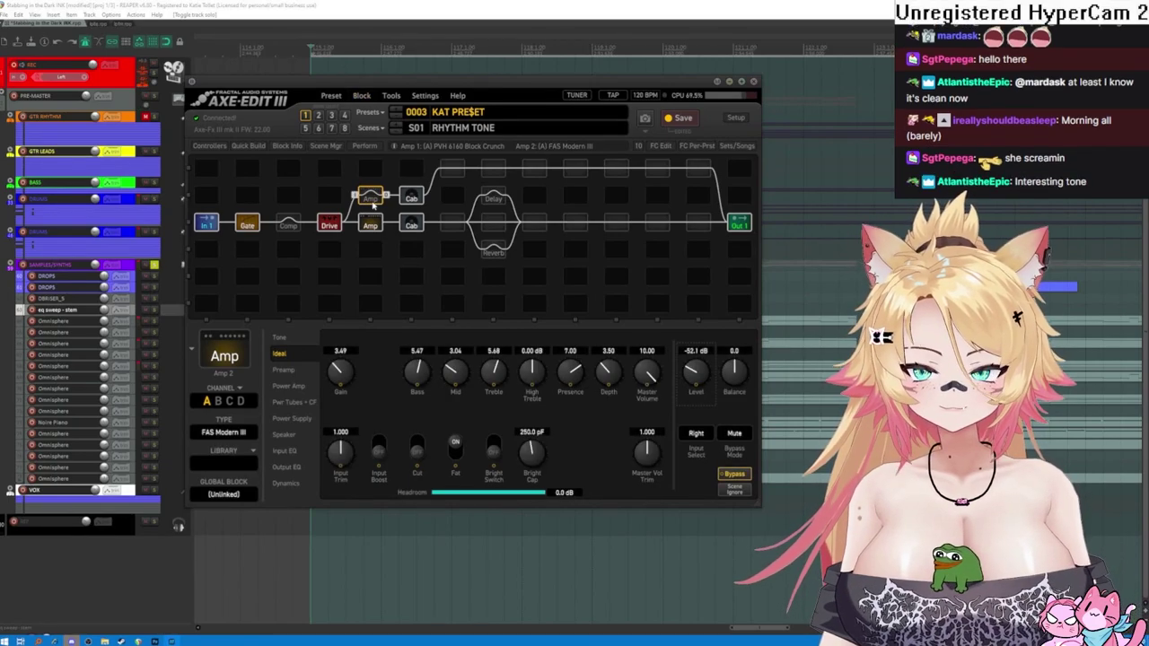
left_click(372, 226)
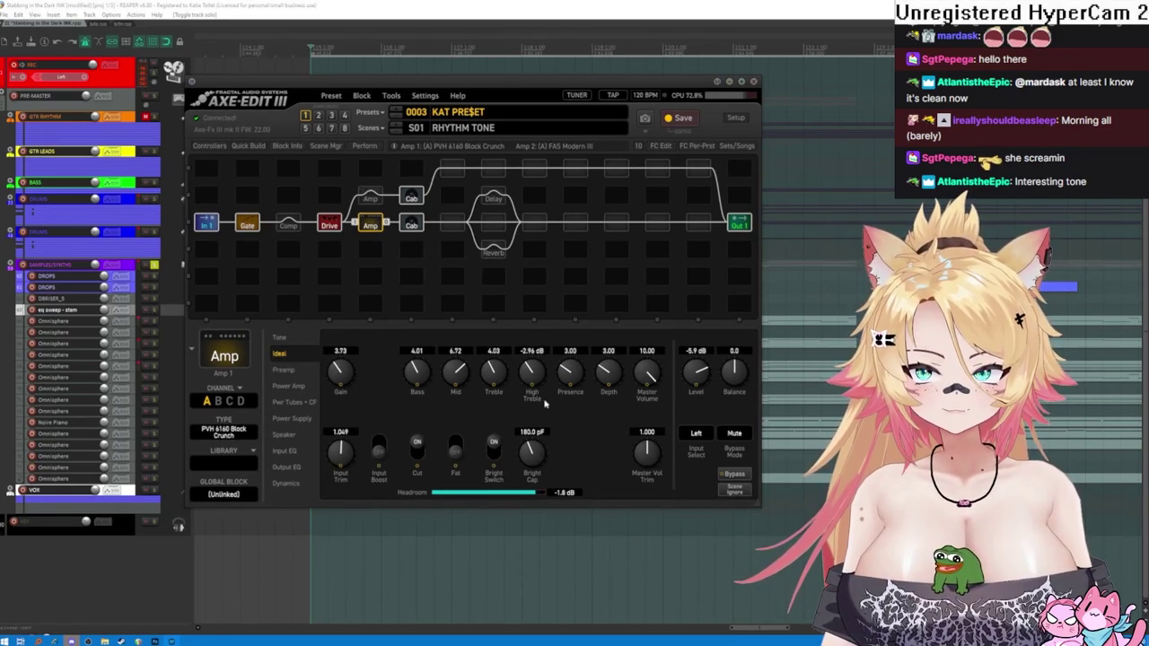
left_click(247, 223)
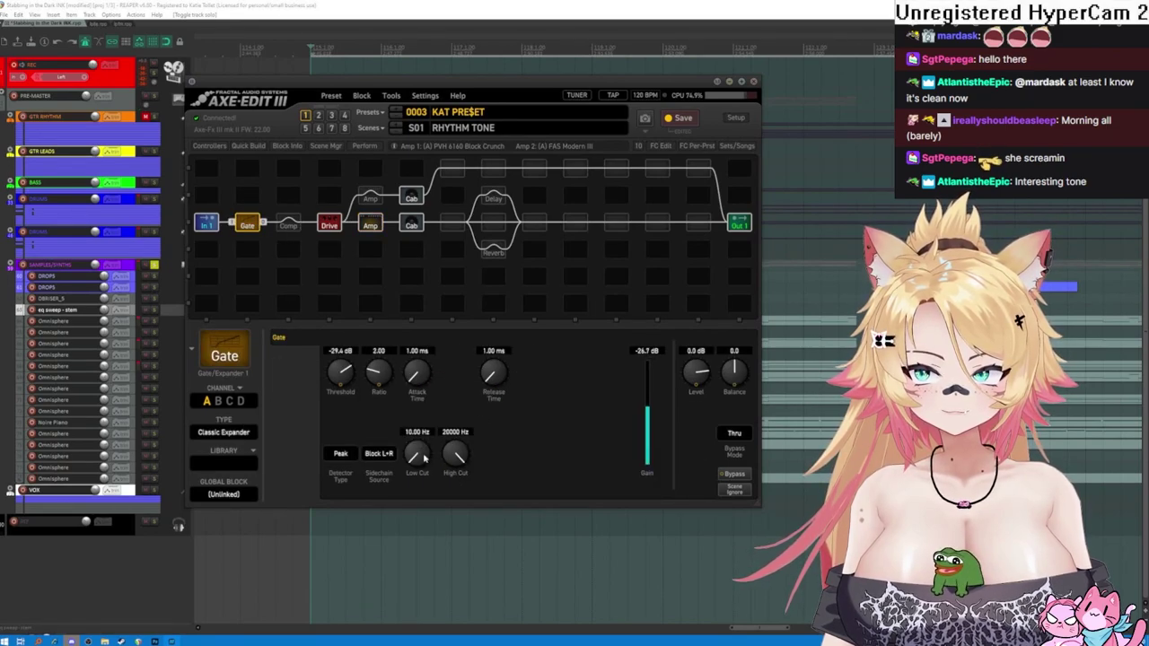
left_click_drag(335, 381, 293, 313)
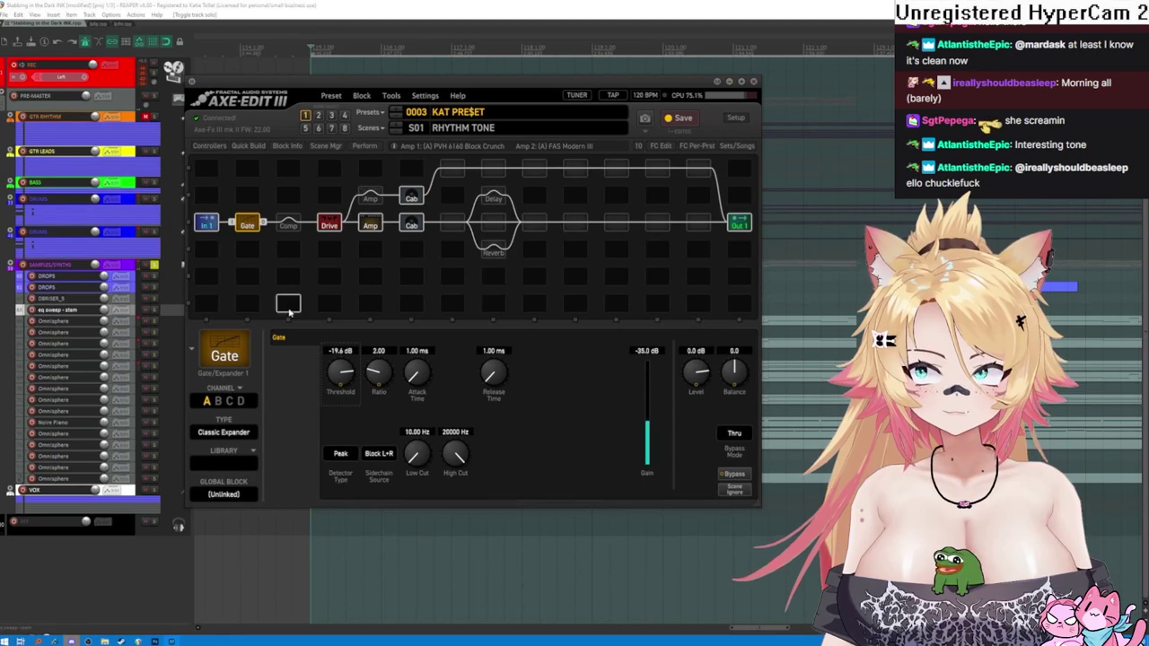
- Enable the compressor block and raise the Gate's Threshold to about -5.3 dB
left_click(288, 226)
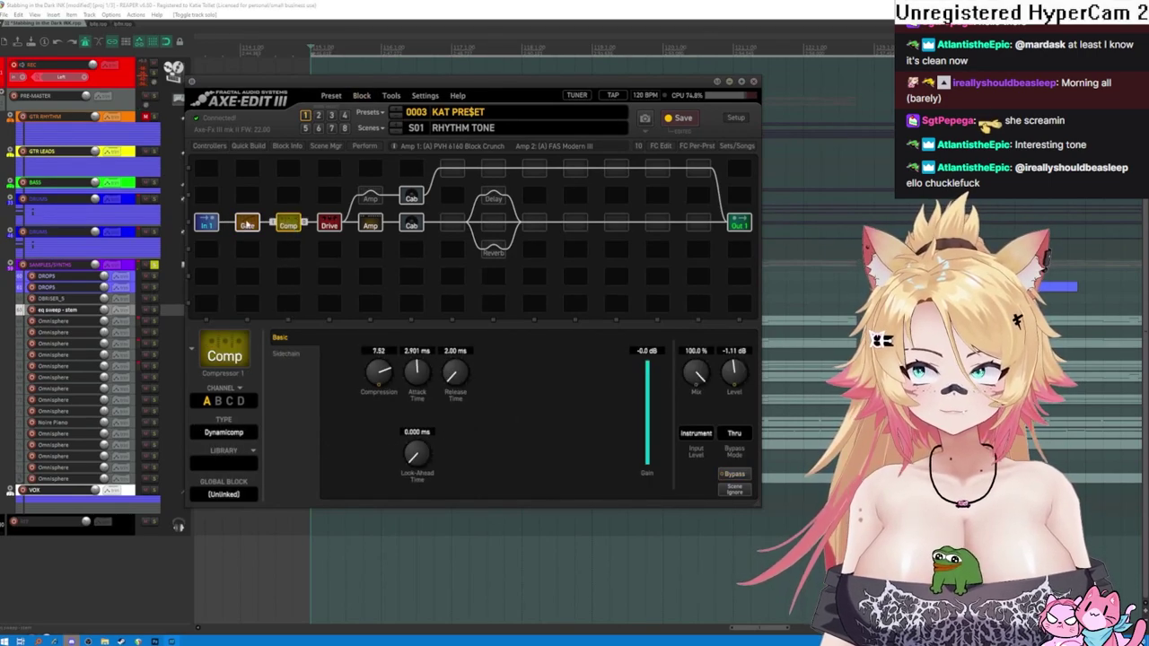
left_click(247, 224)
left_click_drag(341, 376, 321, 333)
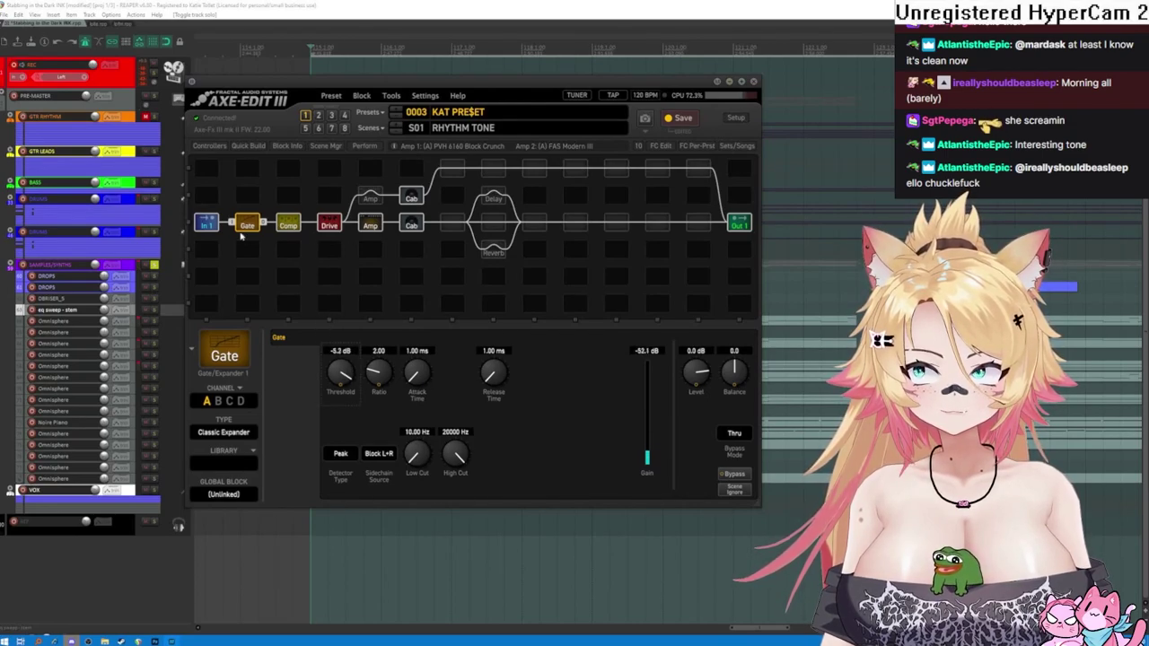
- Review the settings of the input, compressor and drive blocks
left_click(207, 224)
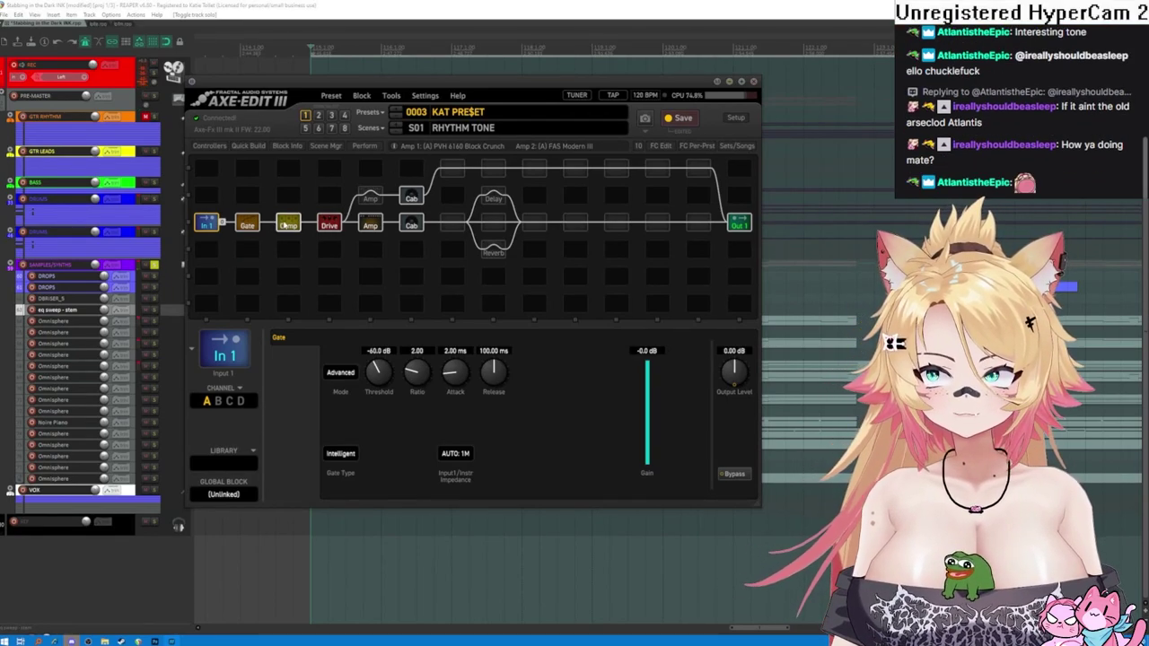
left_click(288, 225)
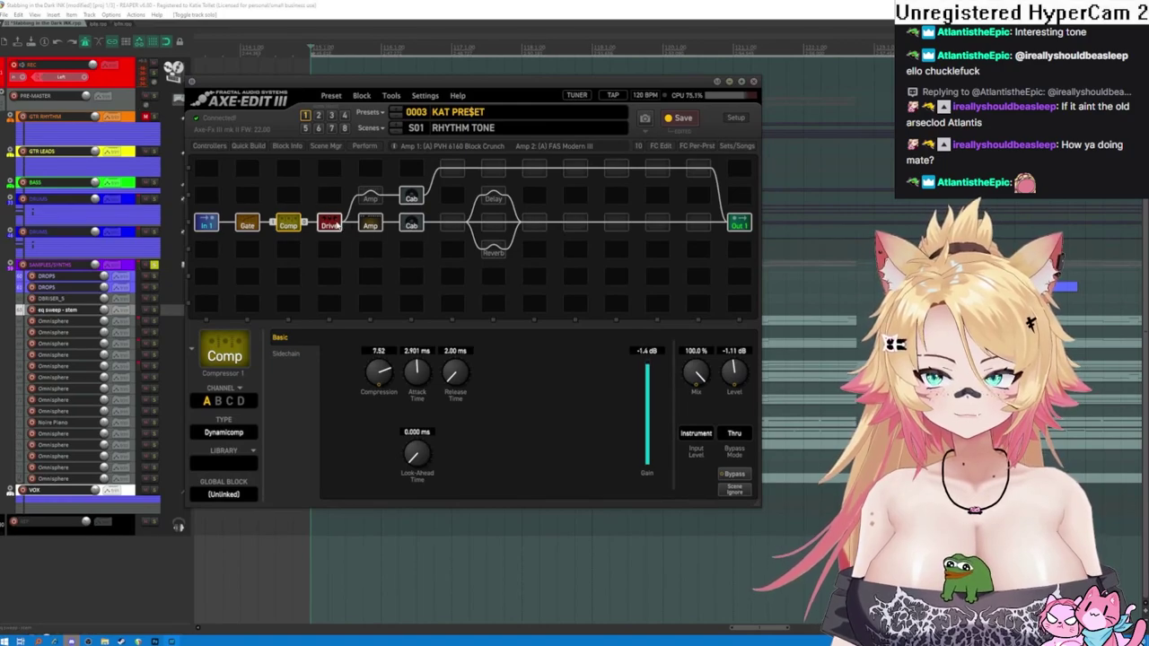
left_click(331, 224)
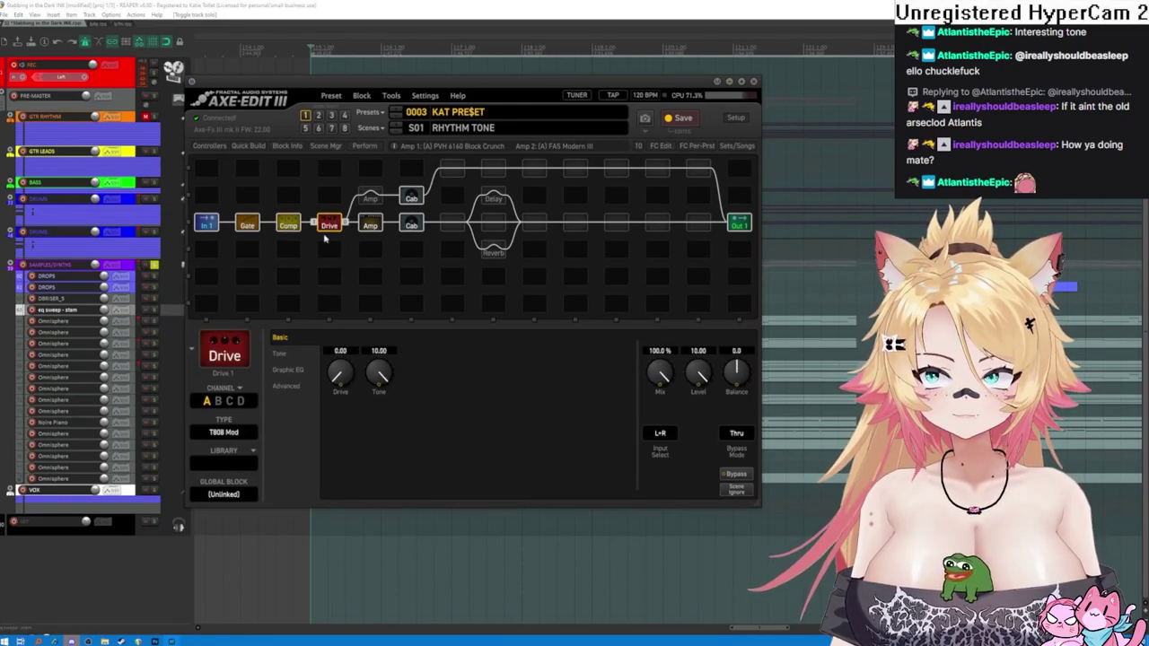
- Set the gate Threshold in the Input 1 block to about -28.3 dB
left_click(255, 224)
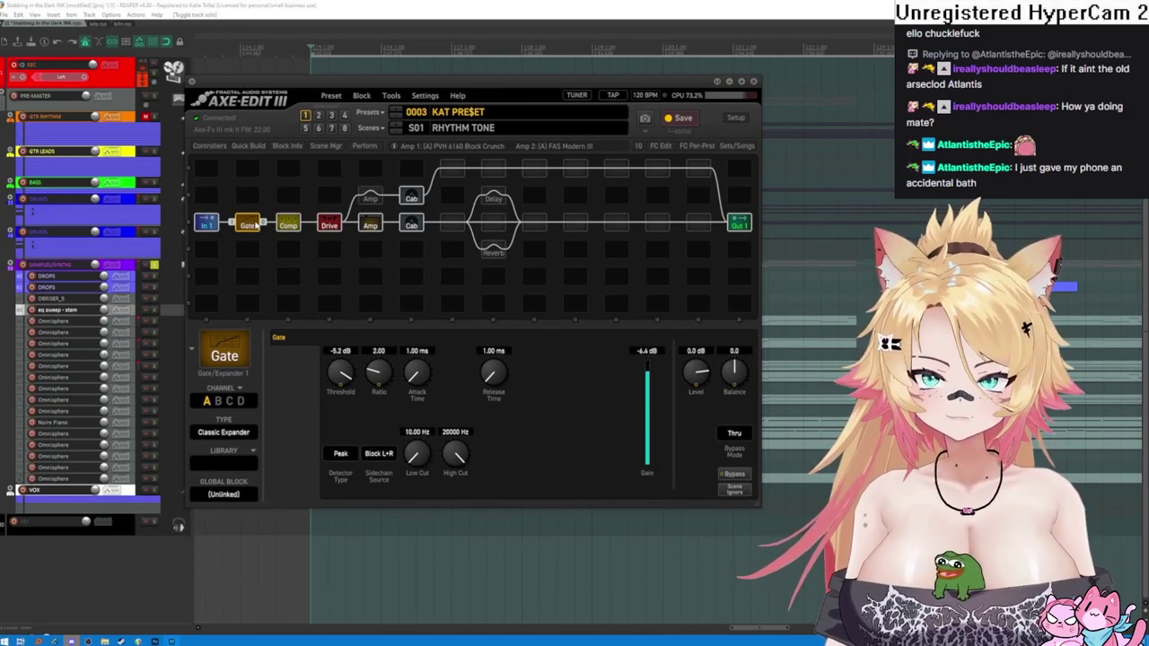
left_click(210, 225)
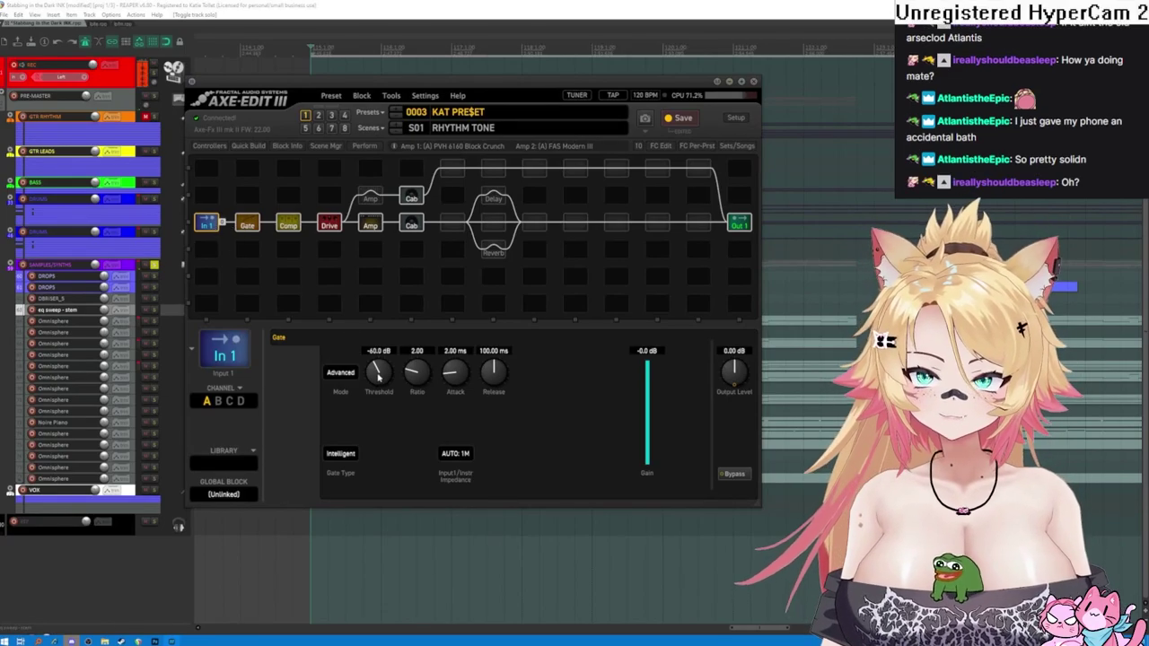
scroll(374, 377, "down", 10)
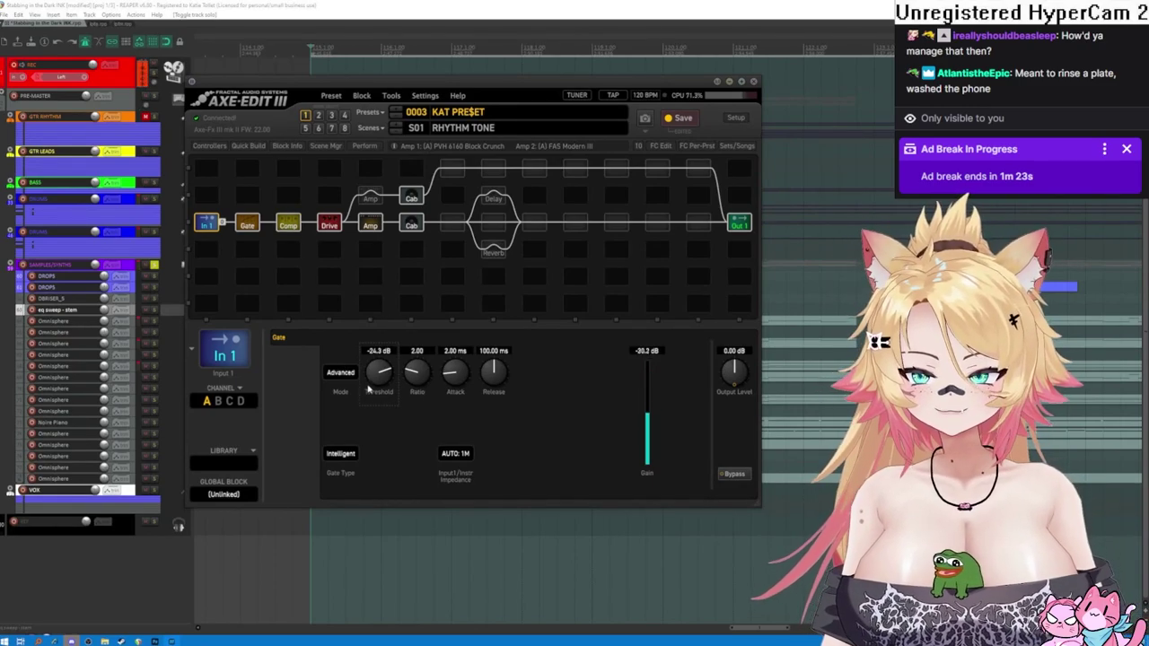
left_click(351, 375)
left_click(373, 382)
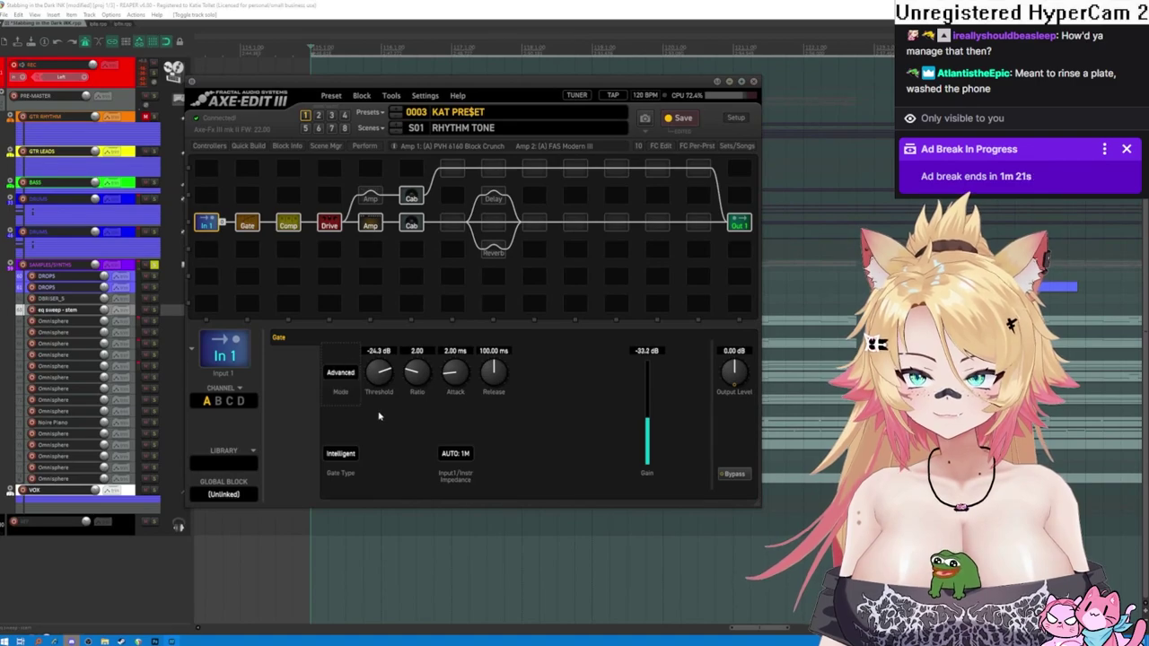
scroll(374, 383, "down", 3)
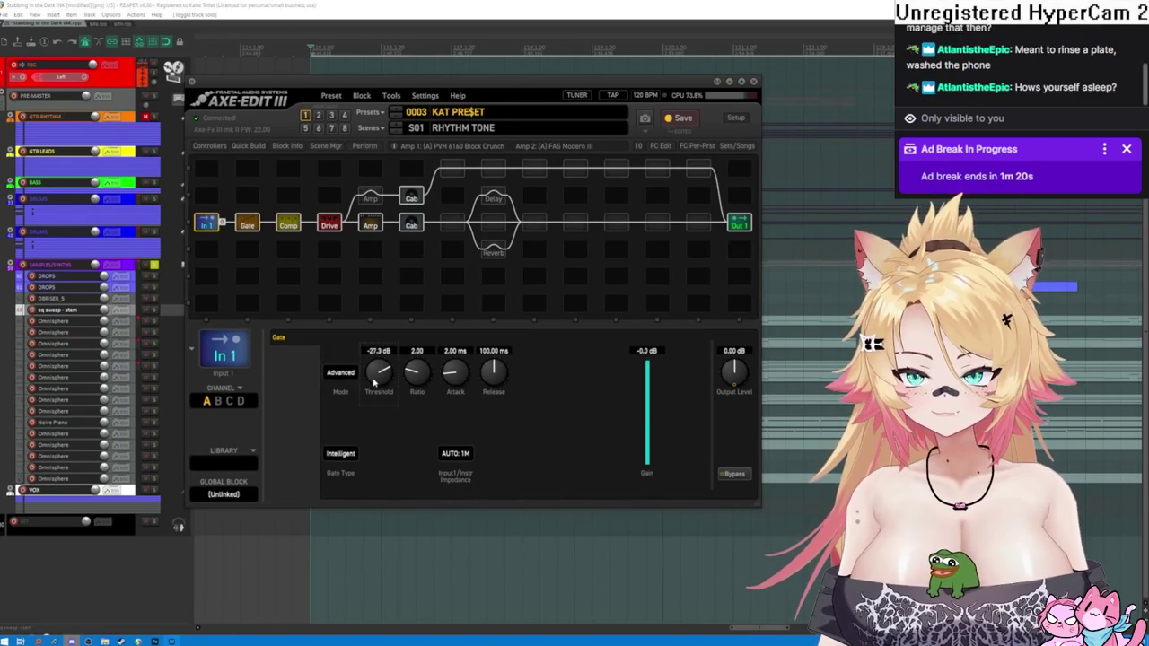
scroll(374, 382, "up", 3)
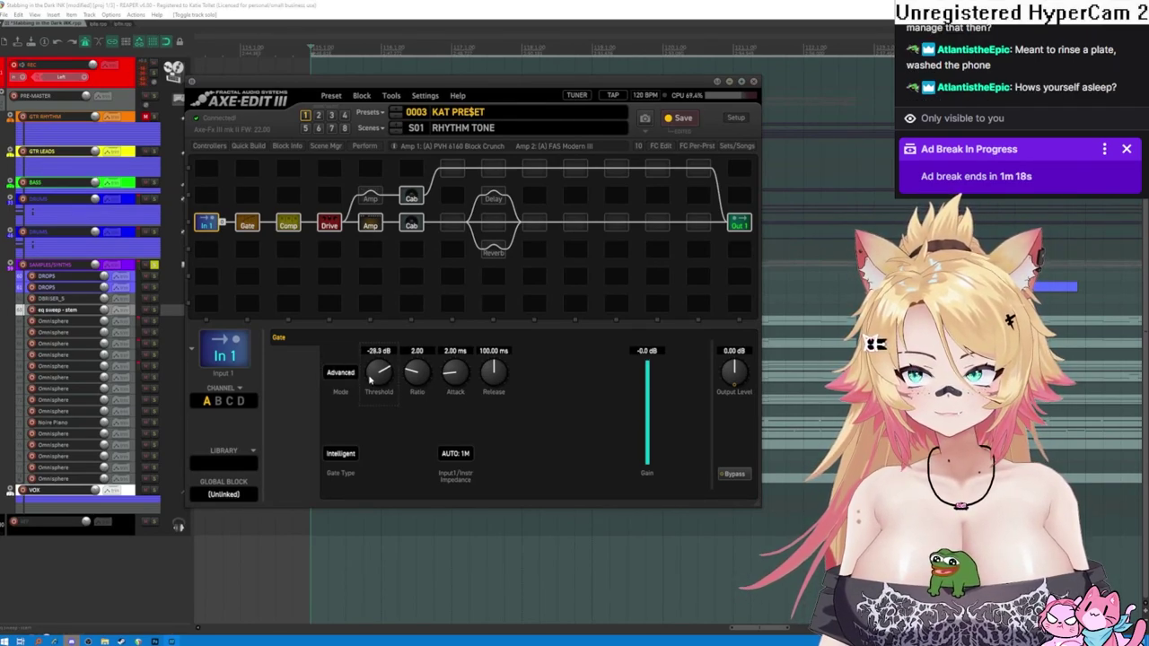
- Set the Gate block's Threshold to about -17.9 dB and open the Drive block's settings
left_click(233, 223)
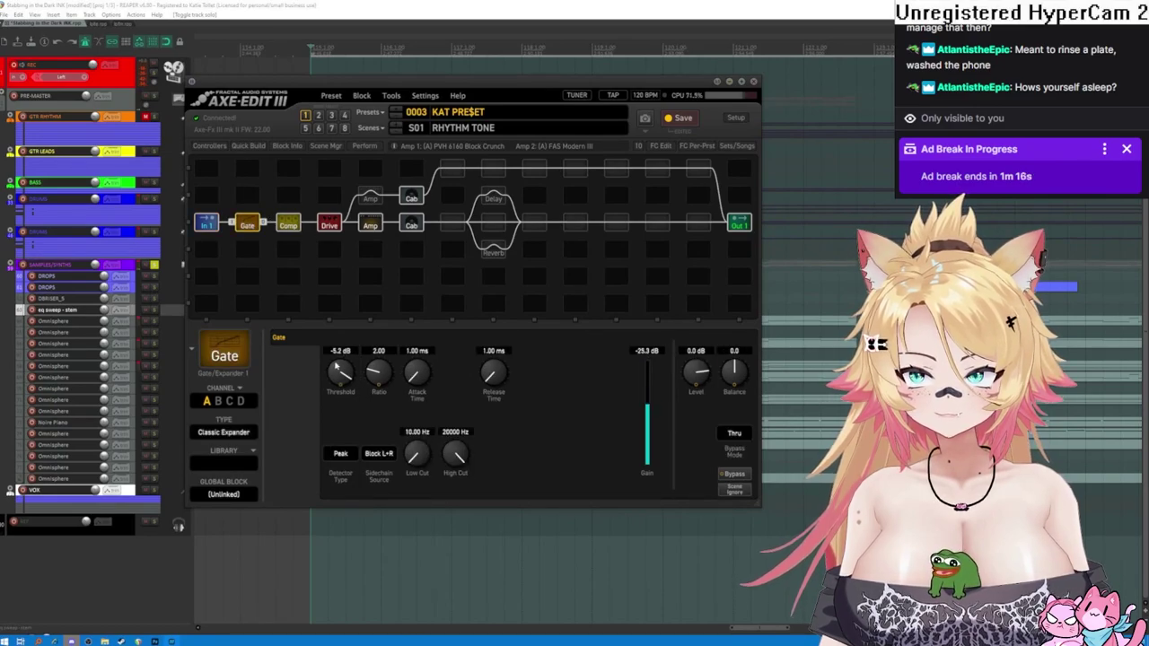
left_click_drag(332, 392, 331, 402)
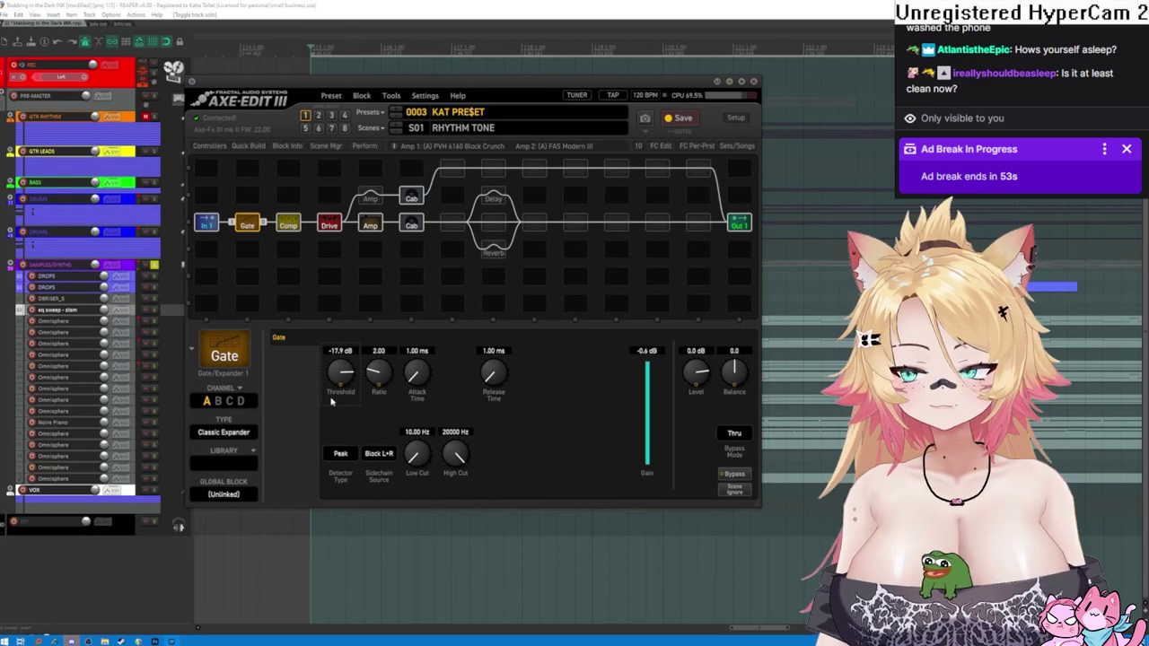
left_click(330, 225)
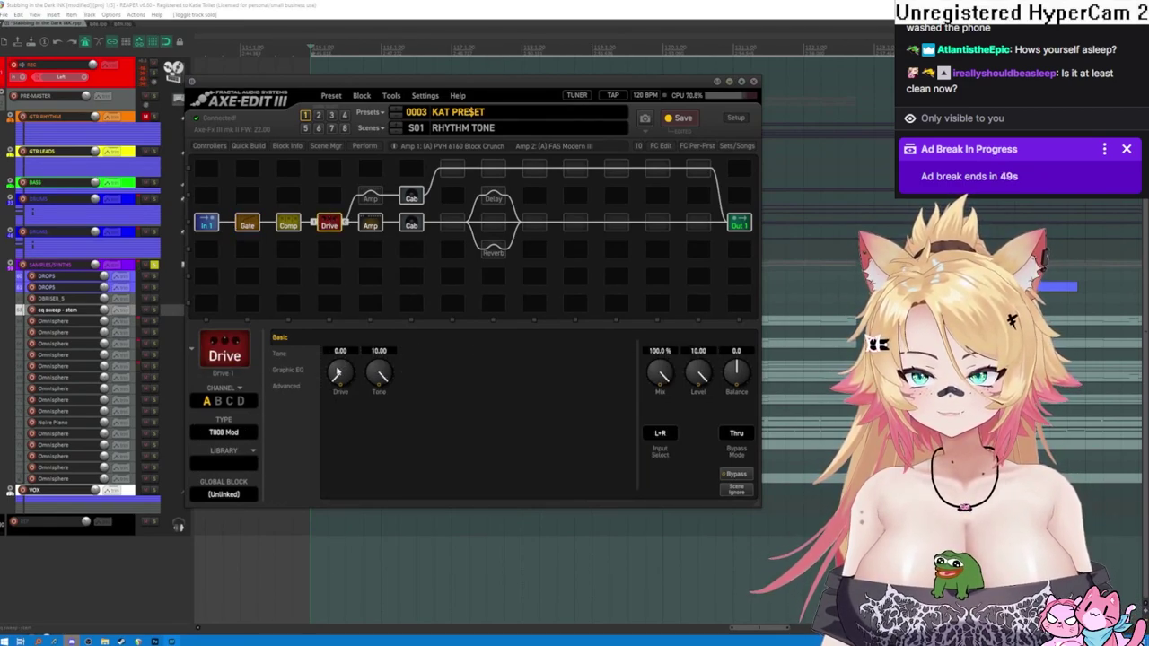
- Enable Amp 2 and raise the Gain to about 4.58 on Amp 2 and 5.35 on Amp 1
left_click(366, 226)
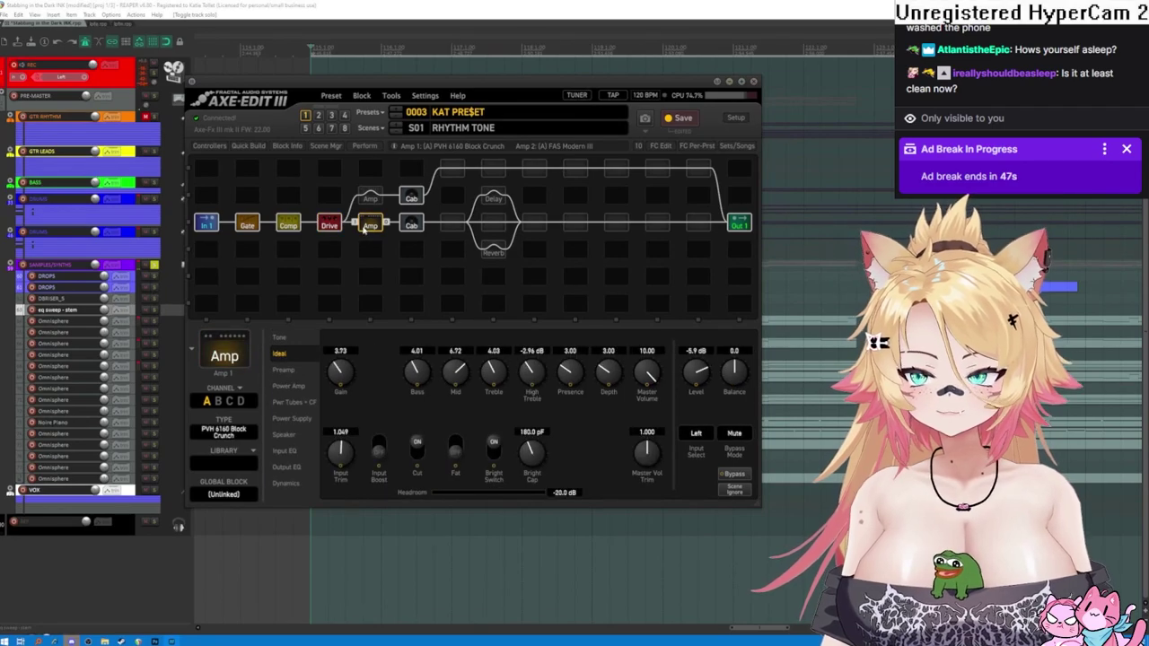
left_click(372, 195)
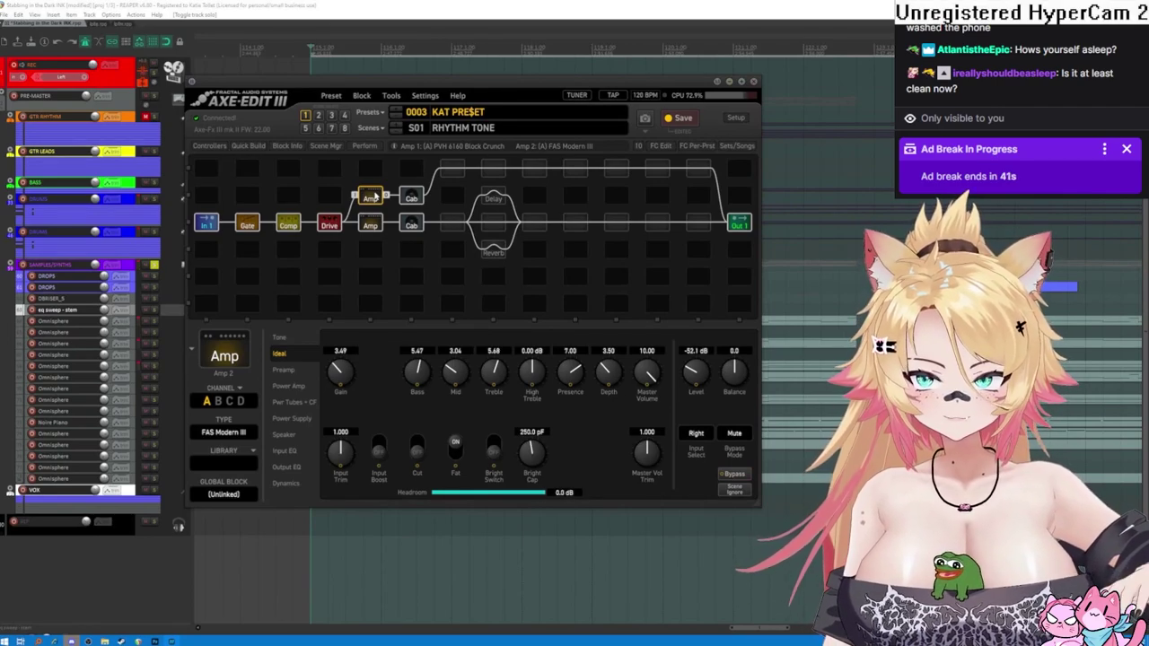
left_click_drag(336, 377, 331, 333)
key("Down")
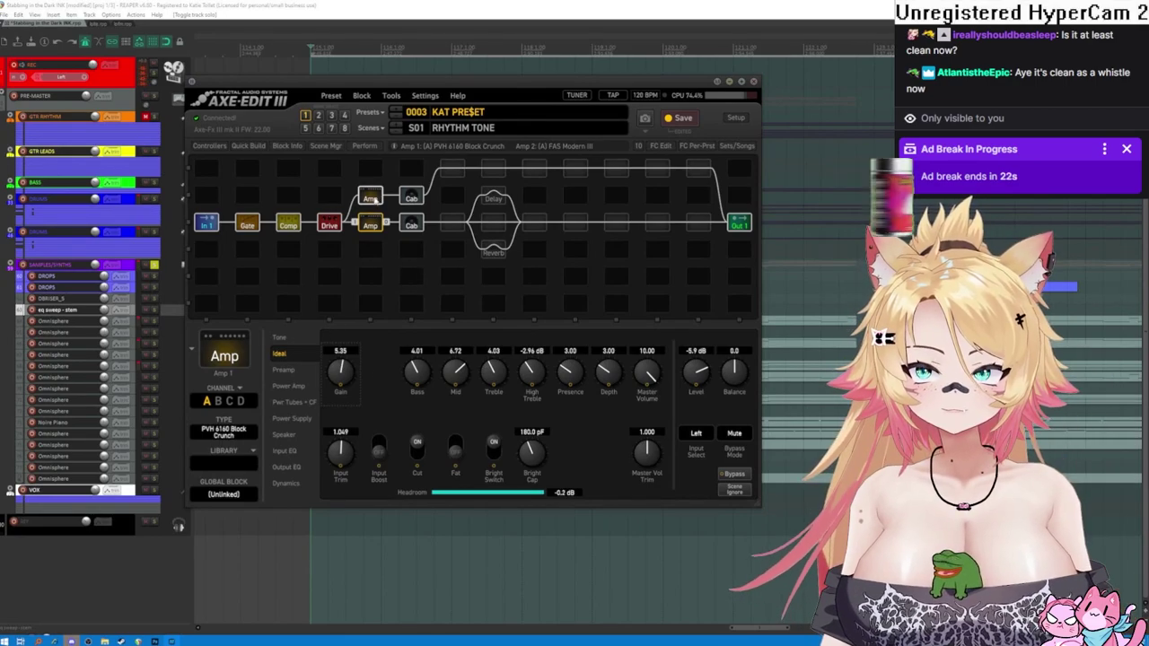
- Set Amp 1's Bass to about 4.88, Mid to 5.75, Treble to 5.23 and Presence to 3.83, and turn on Fat and Input Boost
scroll(413, 377, "down", 1)
left_click_drag(413, 377, 408, 356)
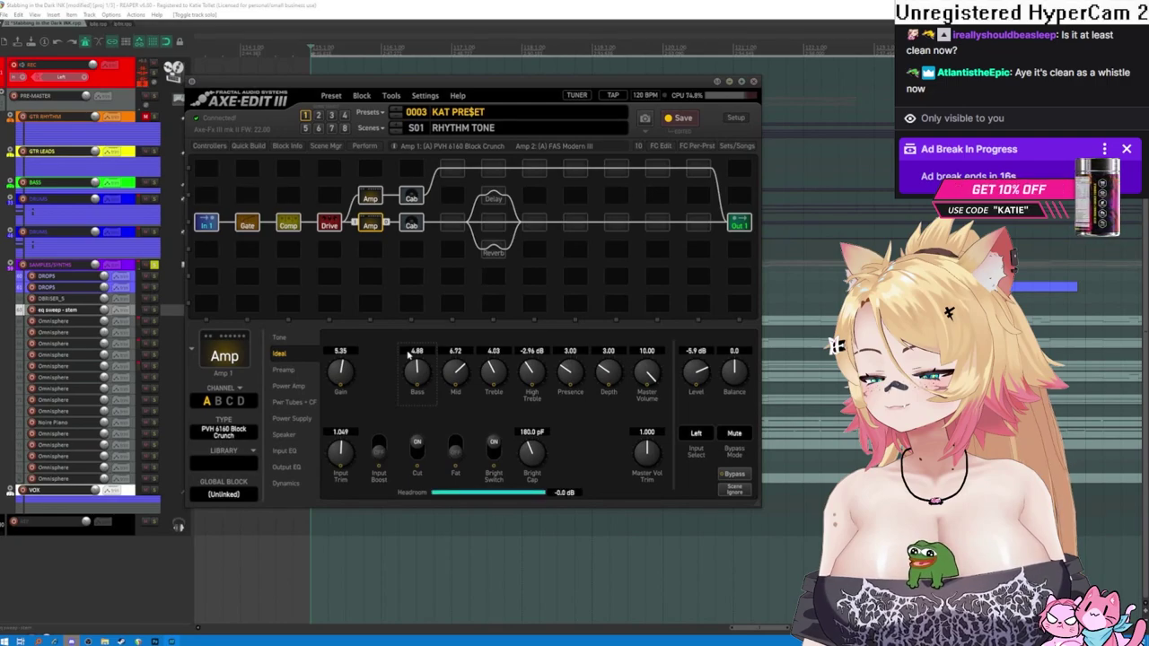
left_click_drag(455, 377, 449, 395)
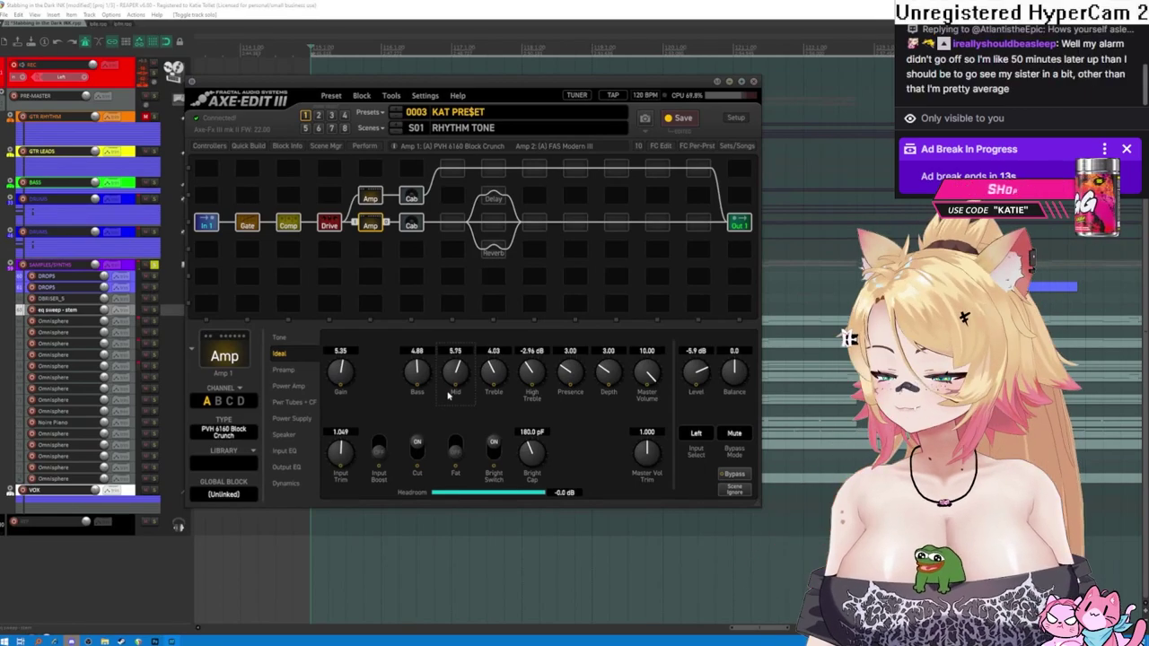
left_click_drag(492, 384, 483, 350)
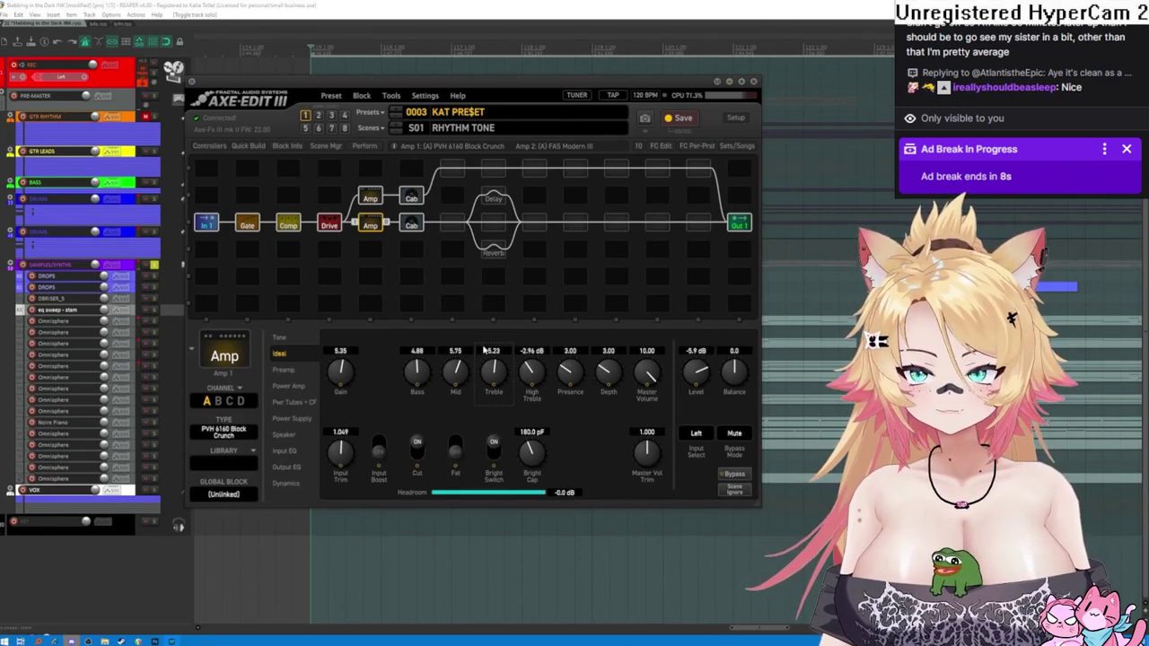
left_click_drag(564, 382, 557, 353)
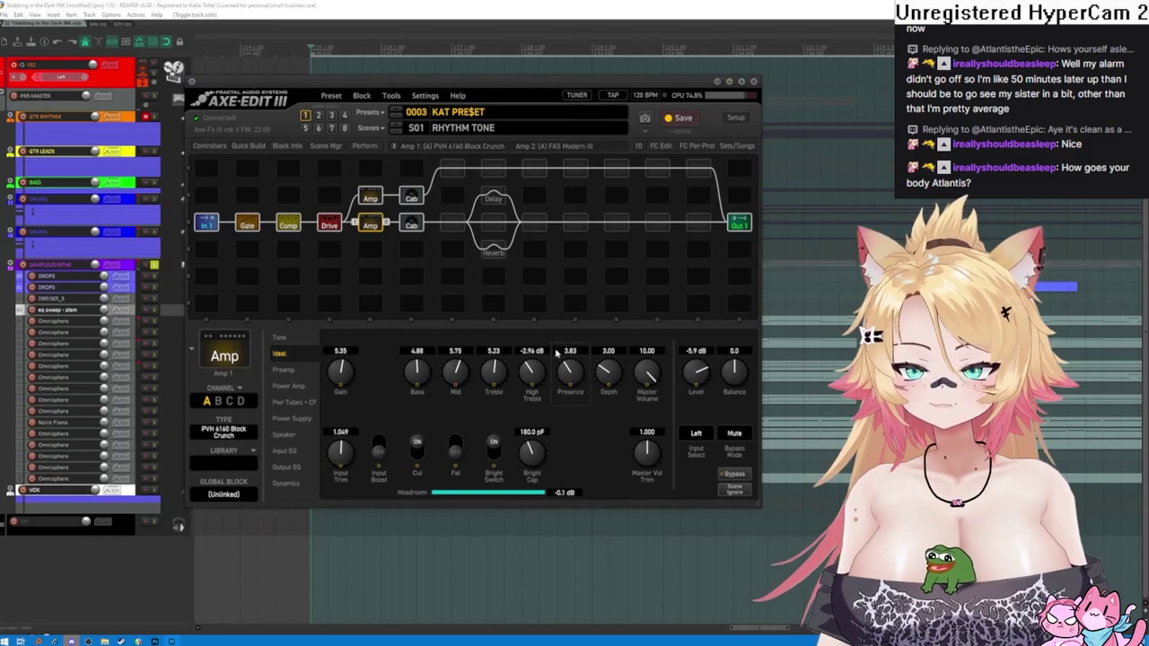
left_click(456, 449)
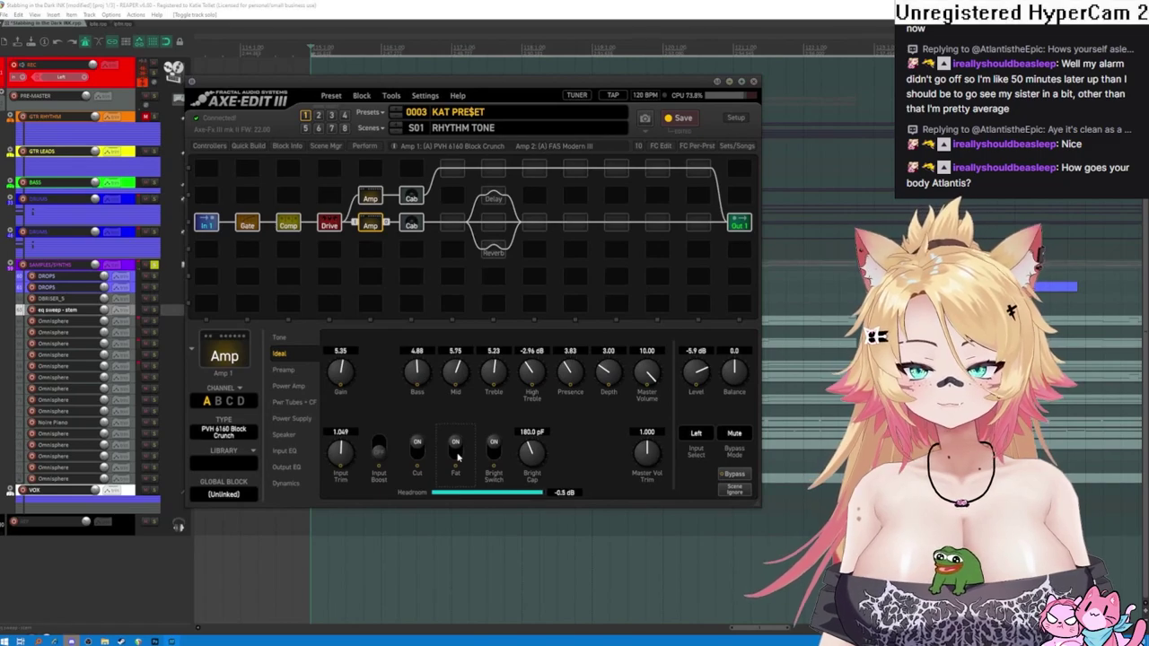
left_click(378, 453)
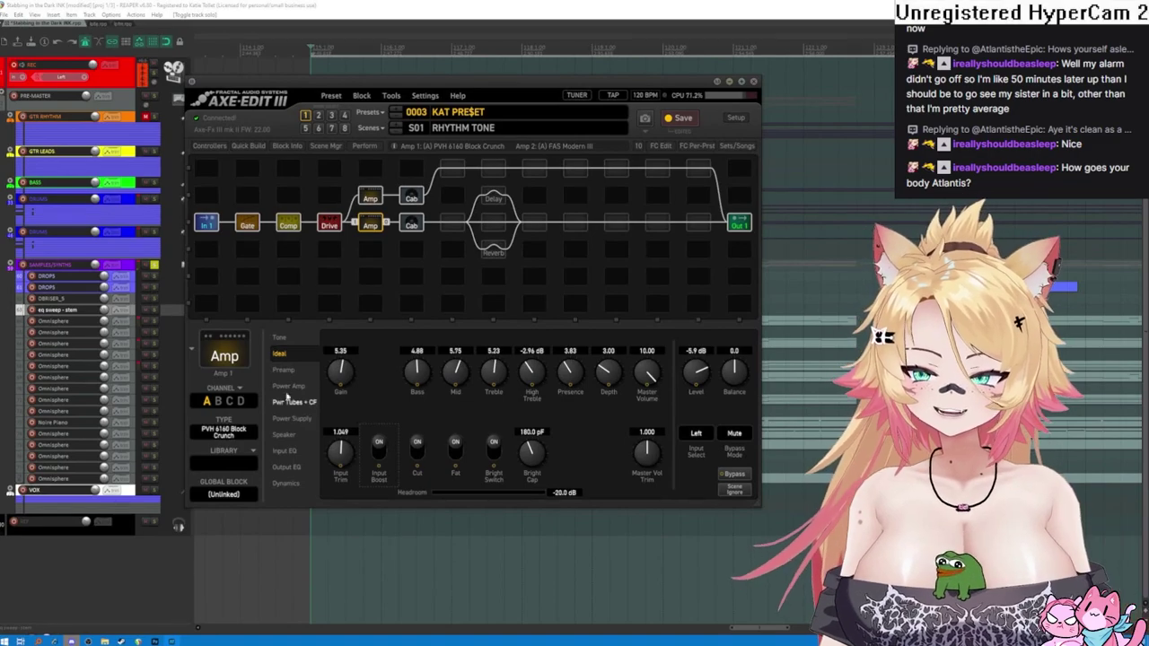
- Compare the two amp and cab paths by bypassing each in turn, ending with Amp 1 and Cab 1 bypassed
left_click(410, 197)
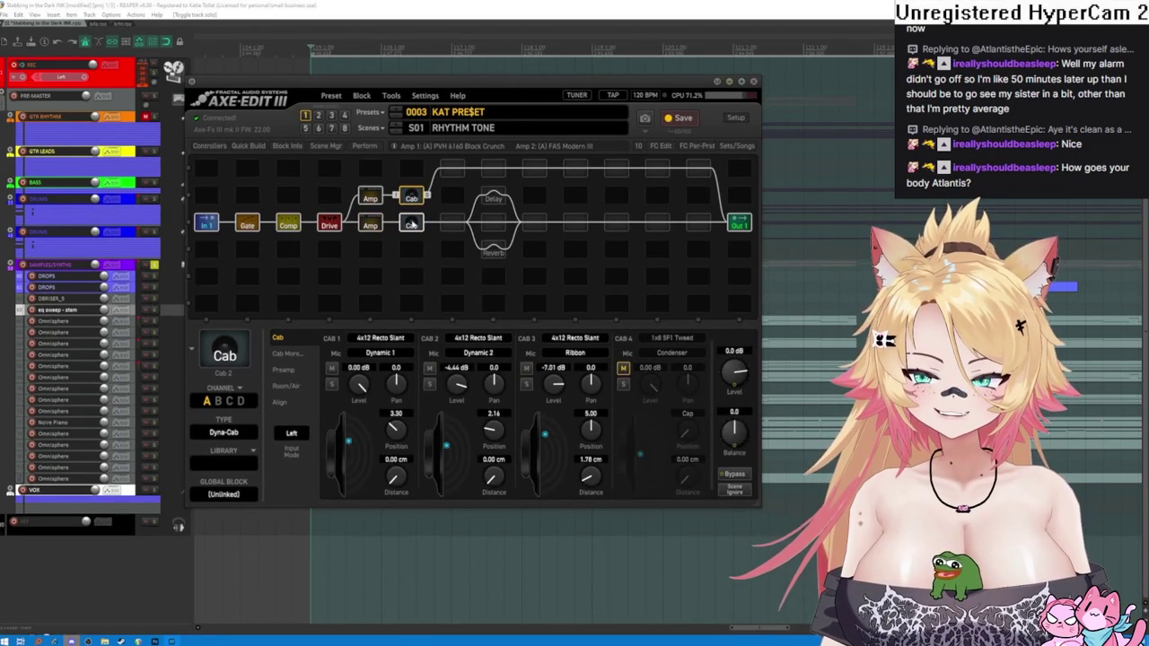
left_click(413, 250)
left_click(412, 225)
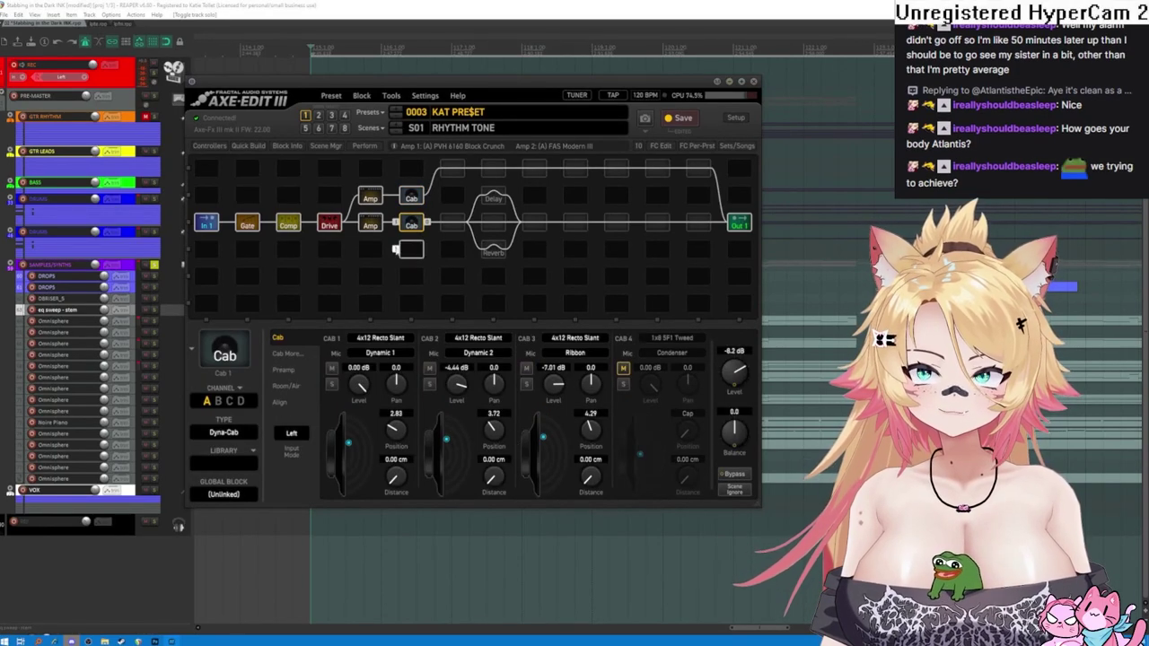
left_click(373, 199)
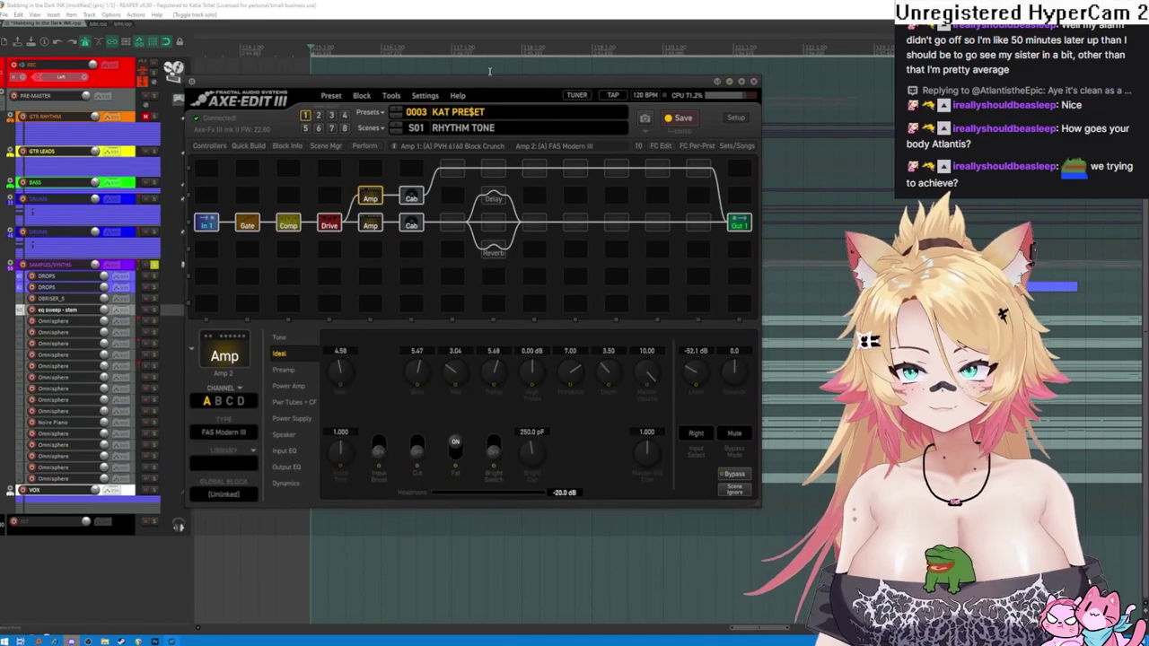
left_click(413, 196)
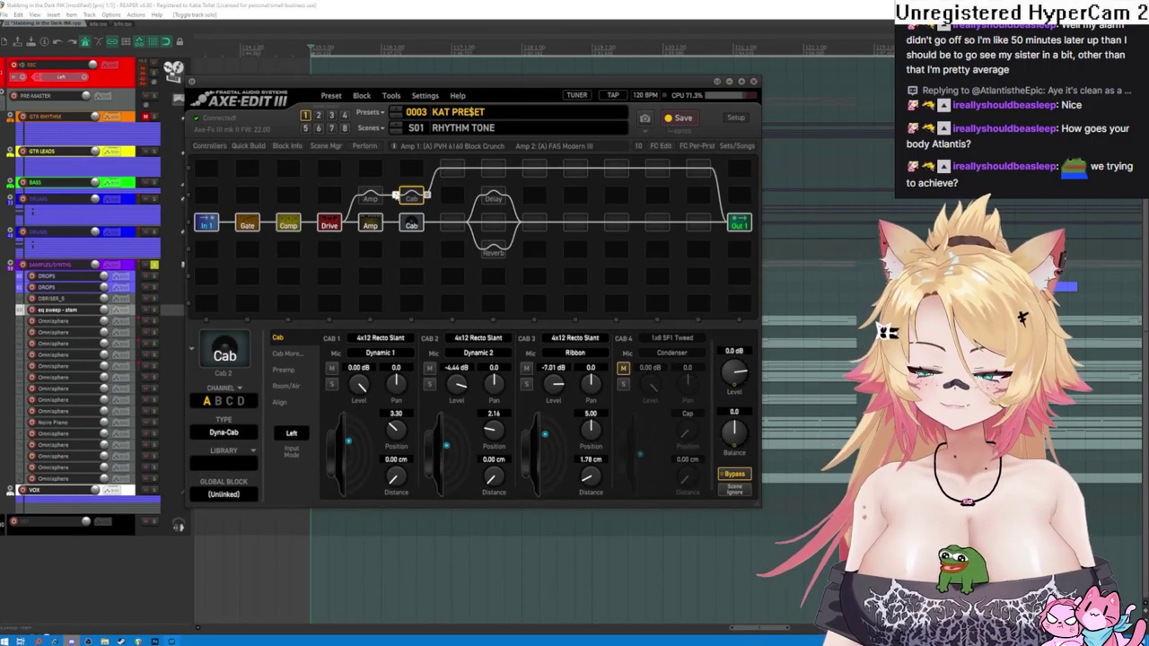
left_click_drag(396, 195, 369, 197)
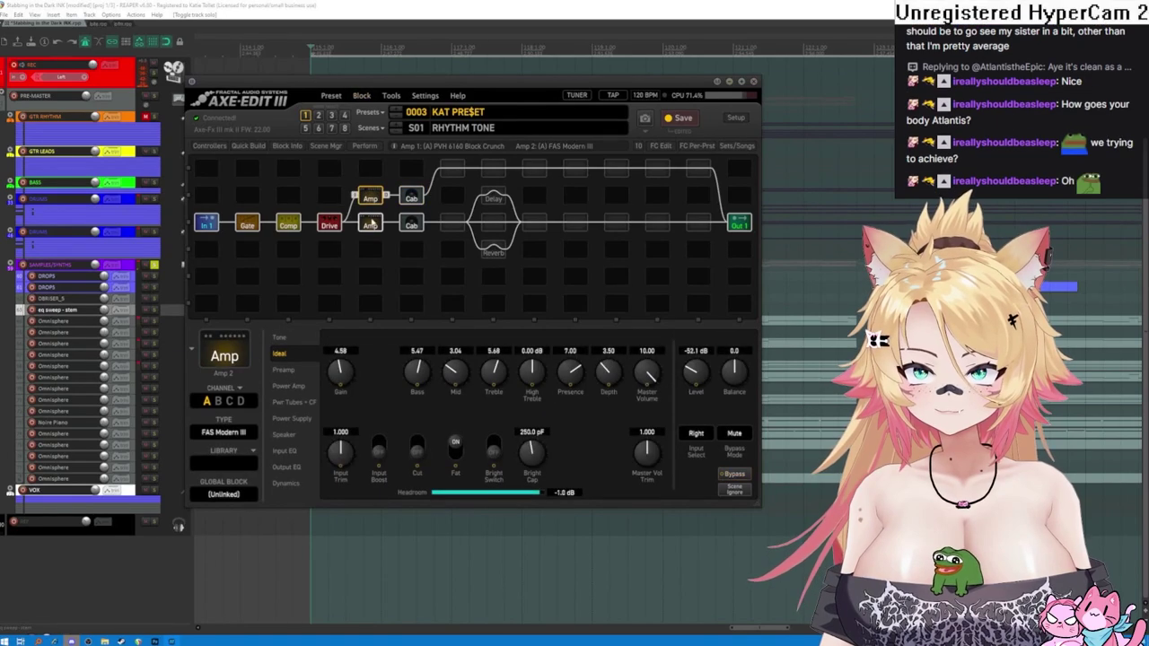
left_click(371, 224)
left_click(411, 225)
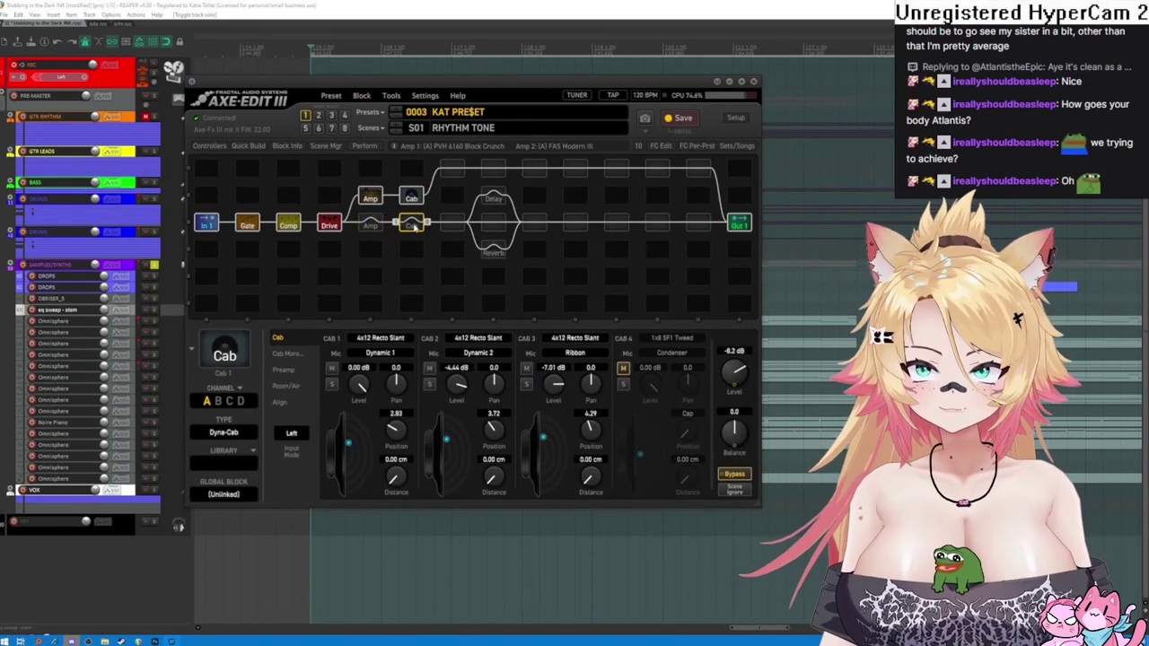
- Raise Amp 2's Level to about -24.2 dB and its Mid to about 5.43
left_click(370, 197)
left_click_drag(695, 381, 676, 292)
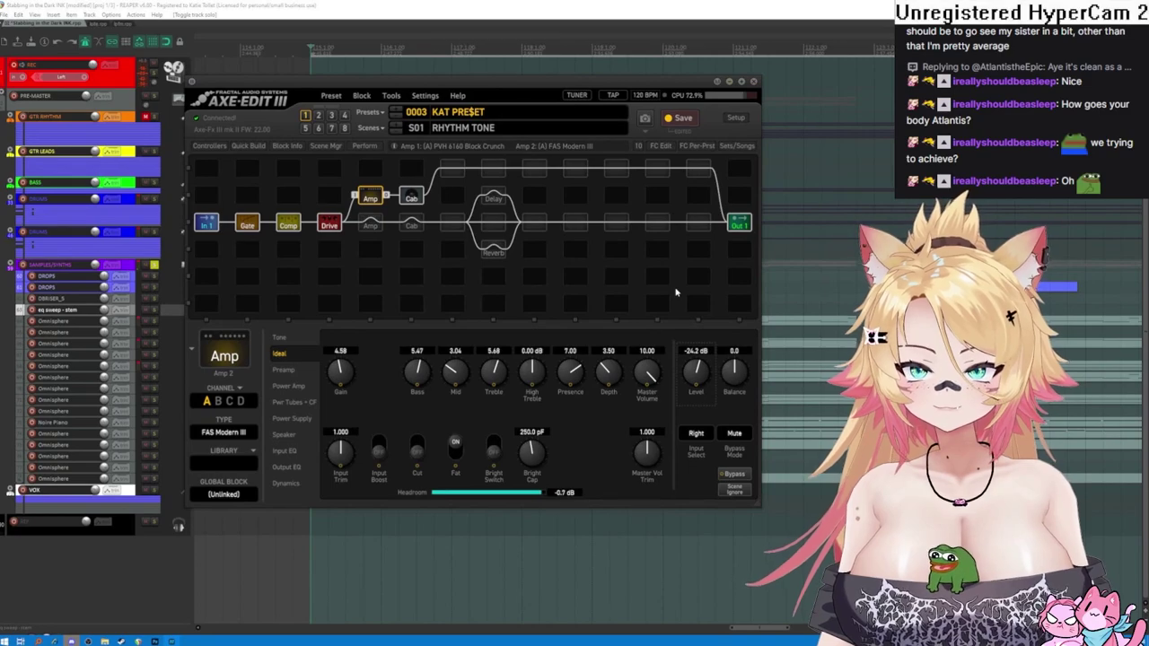
left_click_drag(456, 382, 432, 302)
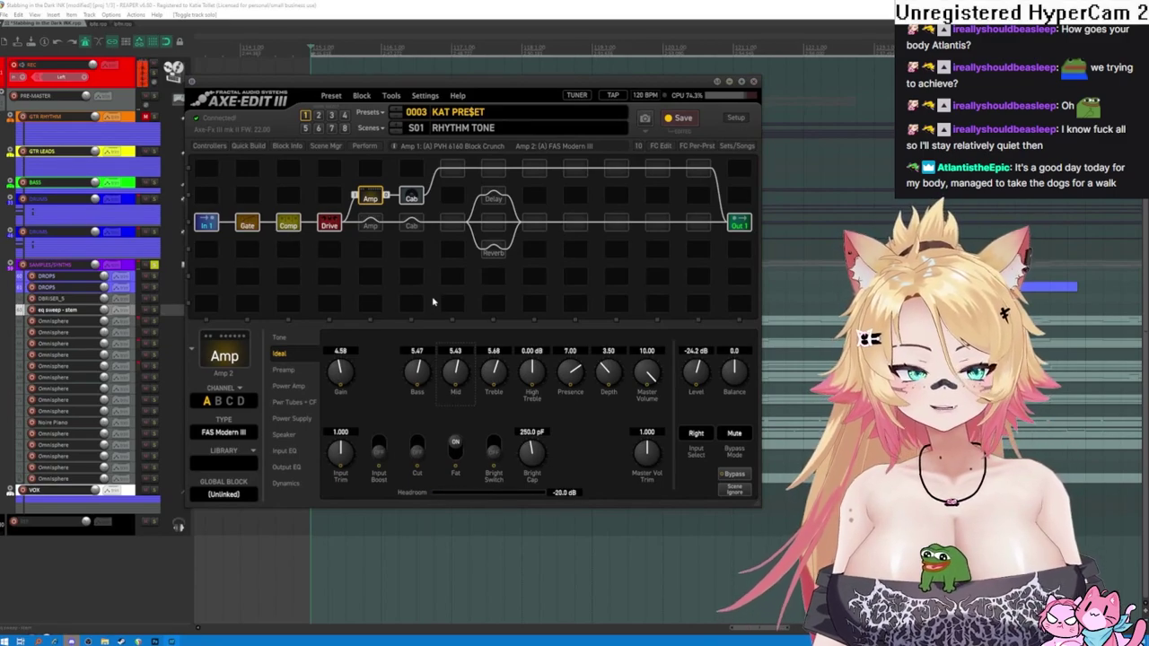
- Try Input Boost, Cut and Bright Switch on Amp 2, leaving them off, and set its Presence to about 5.51
left_click(380, 446)
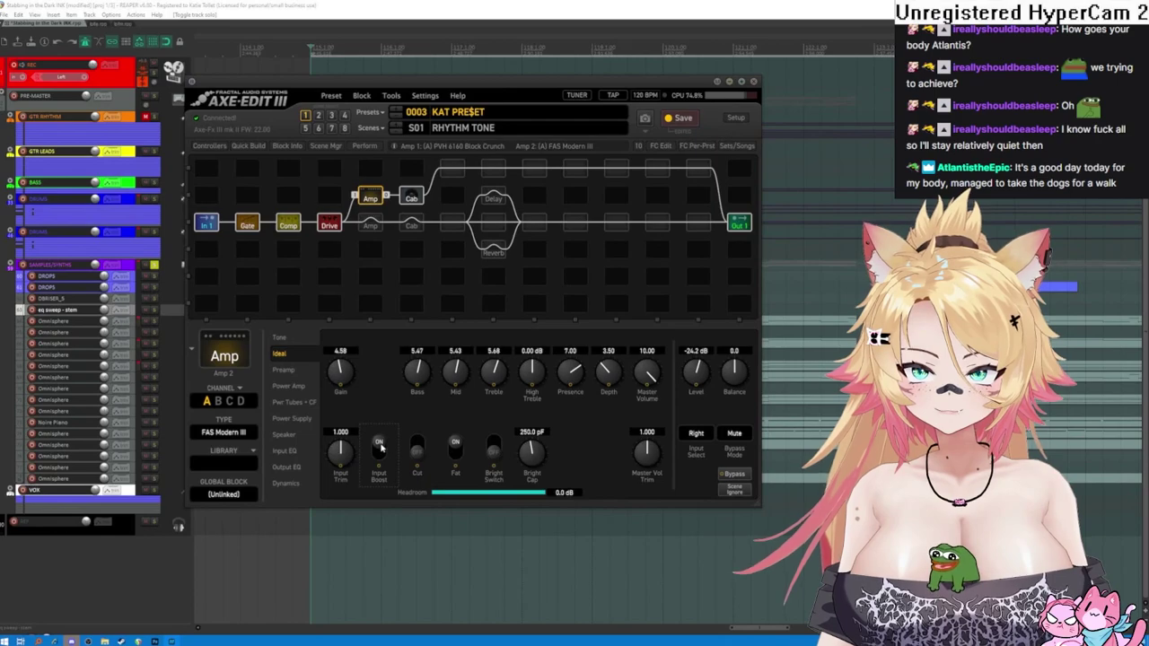
left_click(379, 447)
left_click(417, 447)
left_click(494, 447)
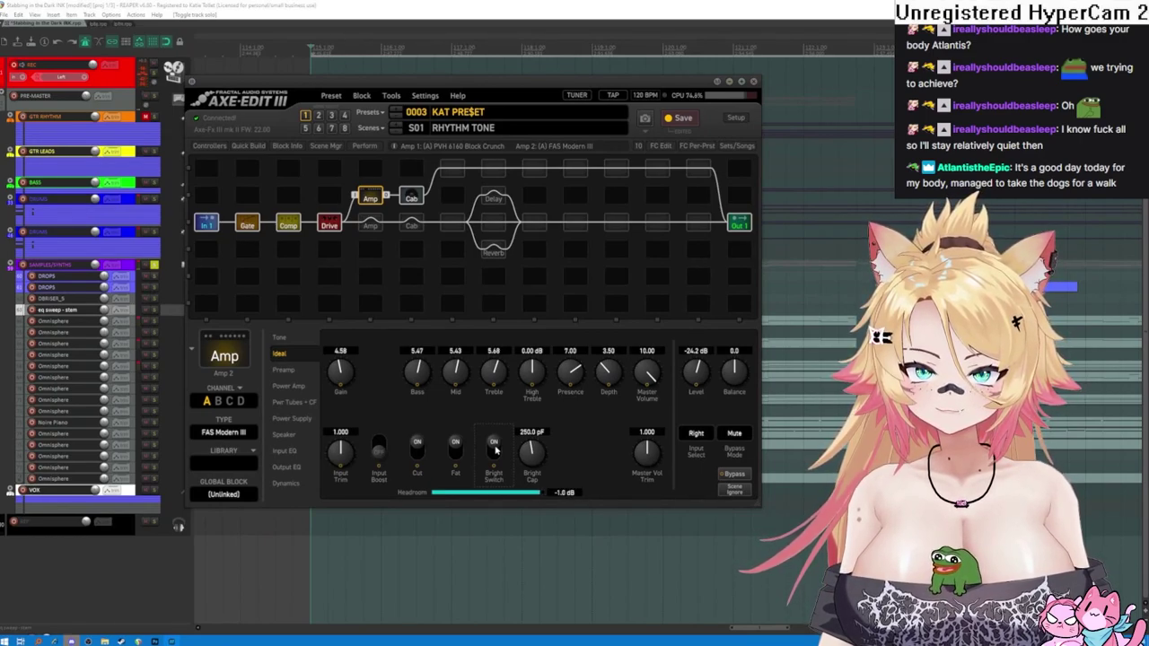
left_click_drag(572, 368, 564, 442)
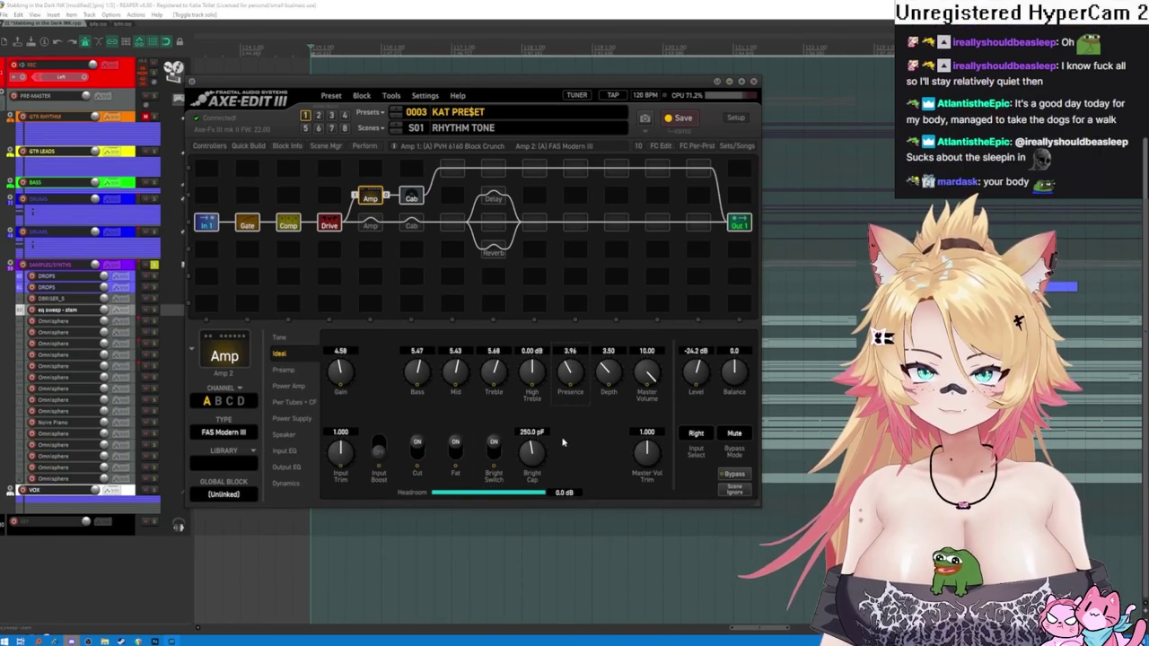
left_click_drag(569, 370, 541, 325)
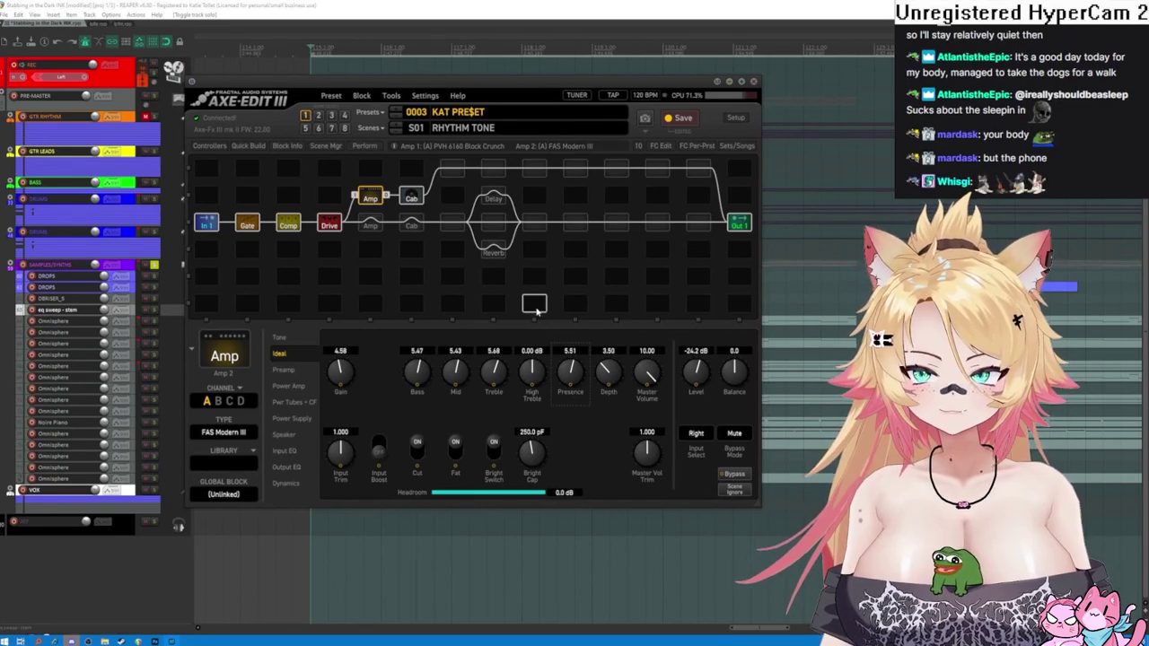
left_click(493, 451)
left_click(416, 445)
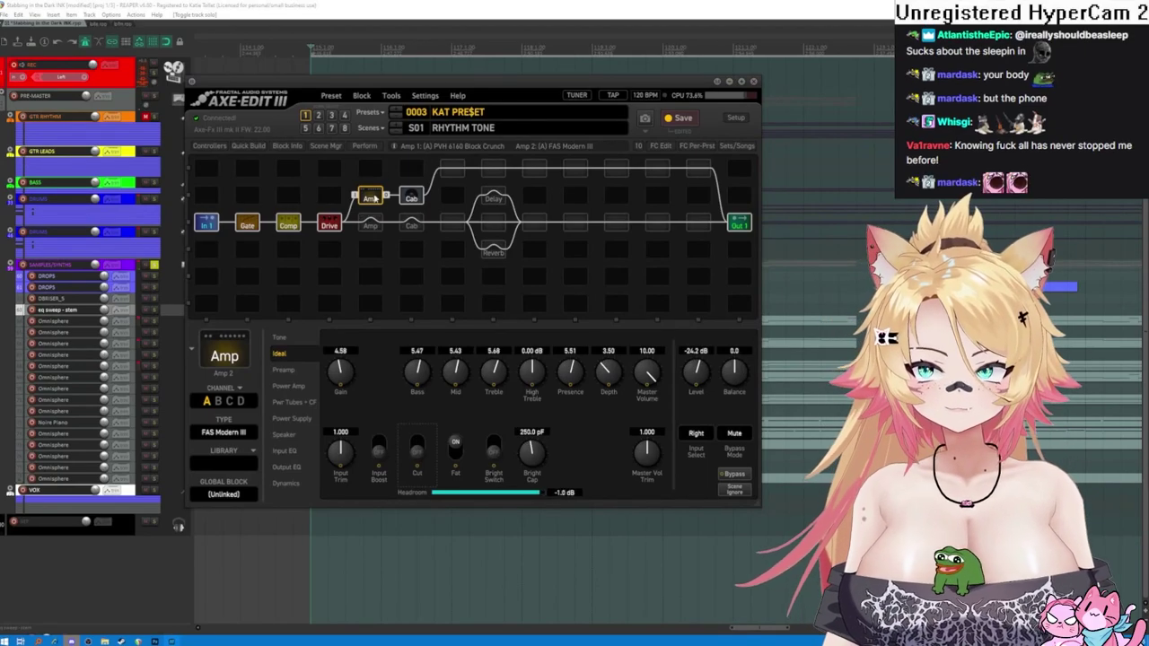
- Compare Amp 2 against Amp 1, lower Amp 2's Level to about -43.2 dB and re-enable Amp 1
left_click(369, 225)
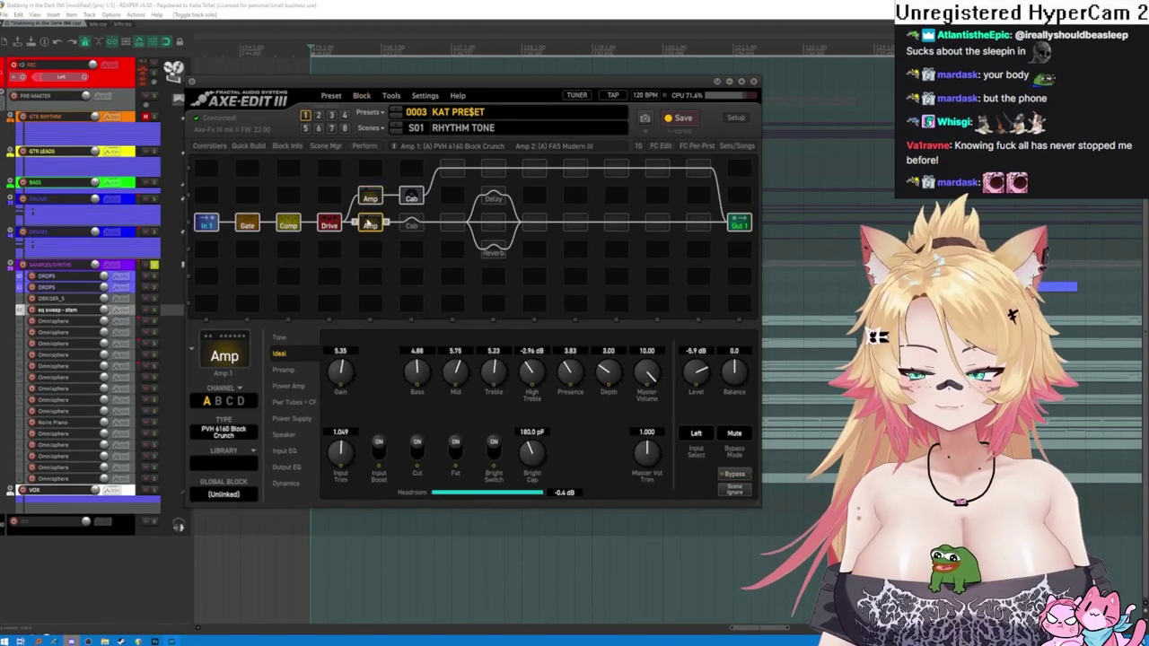
left_click(371, 199)
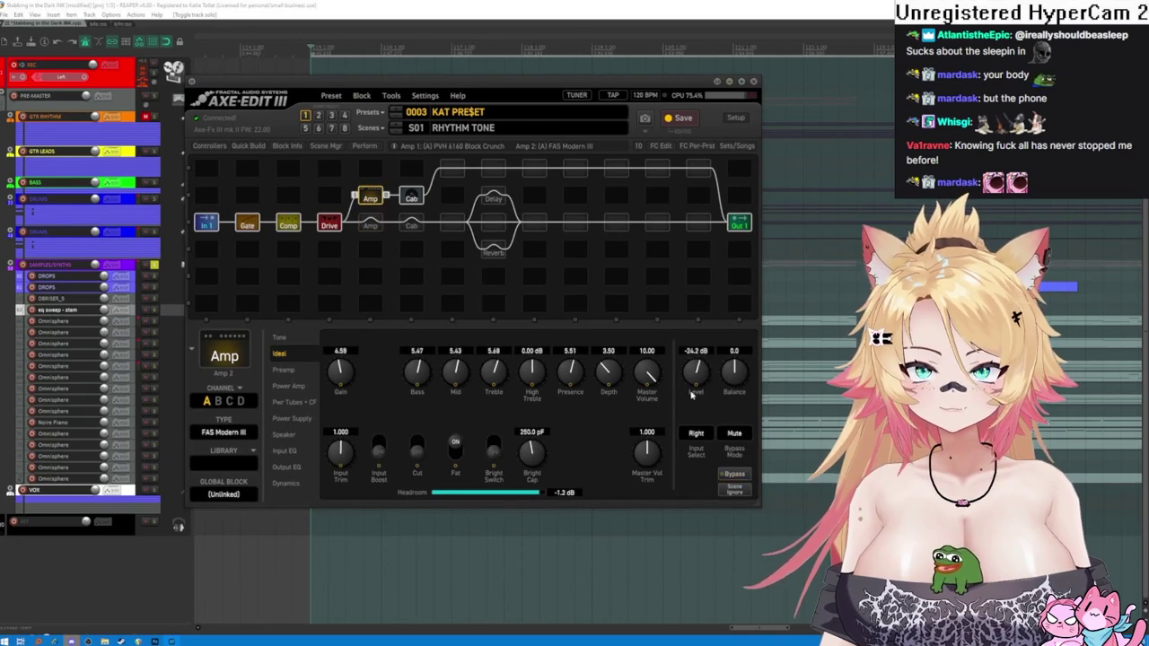
left_click_drag(695, 370, 689, 424)
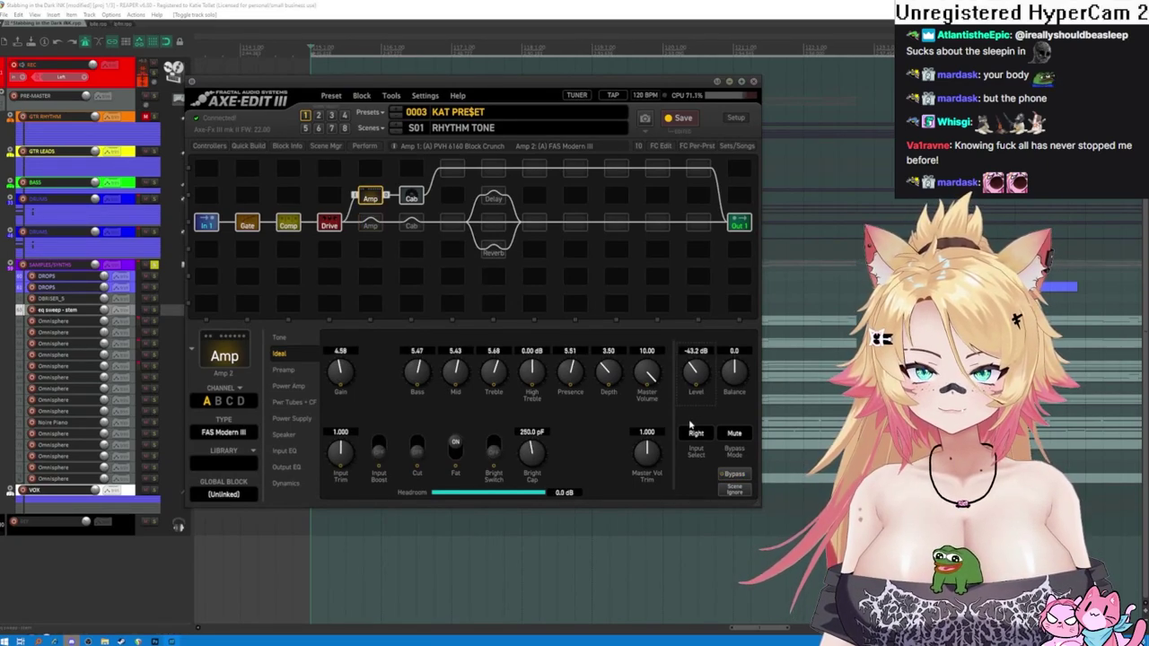
mouse_move(690, 425)
left_mouse_down()
mouse_move(689, 404)
mouse_move(689, 429)
mouse_move(685, 417)
left_mouse_up()
left_click(370, 223)
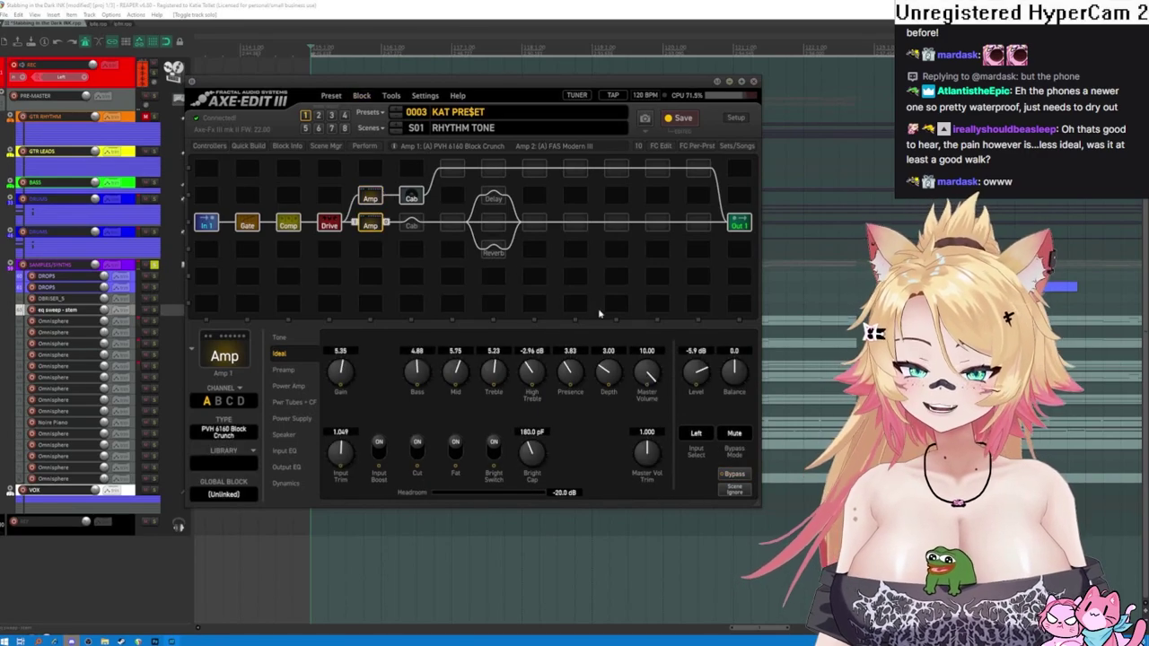
- Lower Amp 1's Level to about -19.8 dB and re-enable Cab 1
left_click_drag(690, 395, 688, 409)
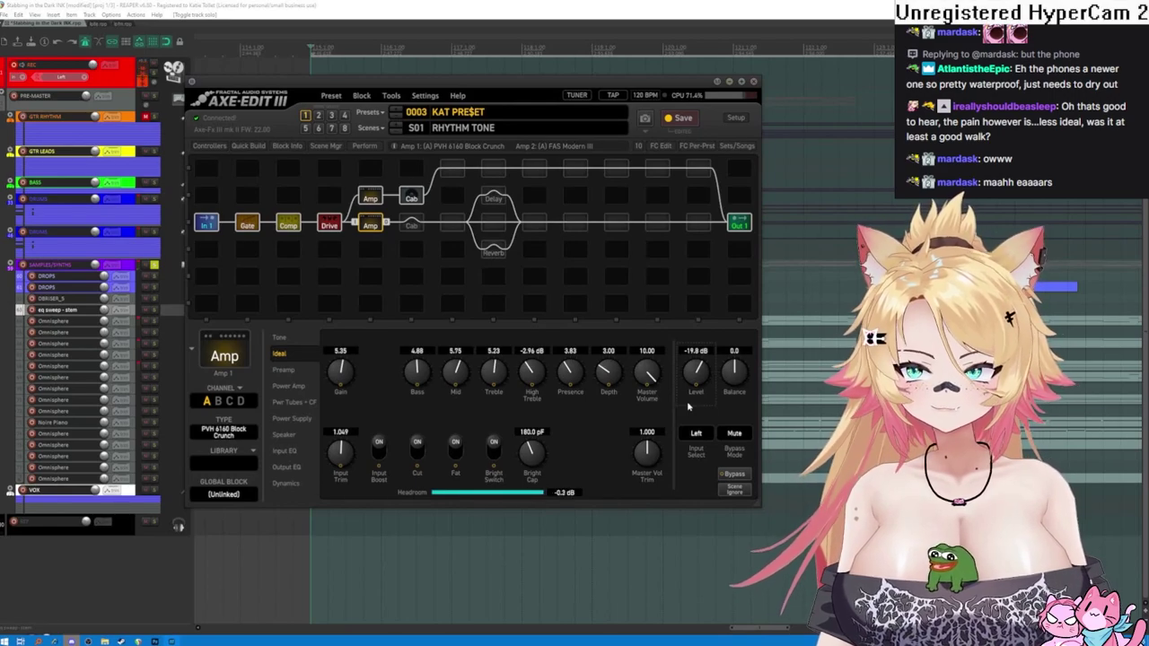
left_click(417, 226)
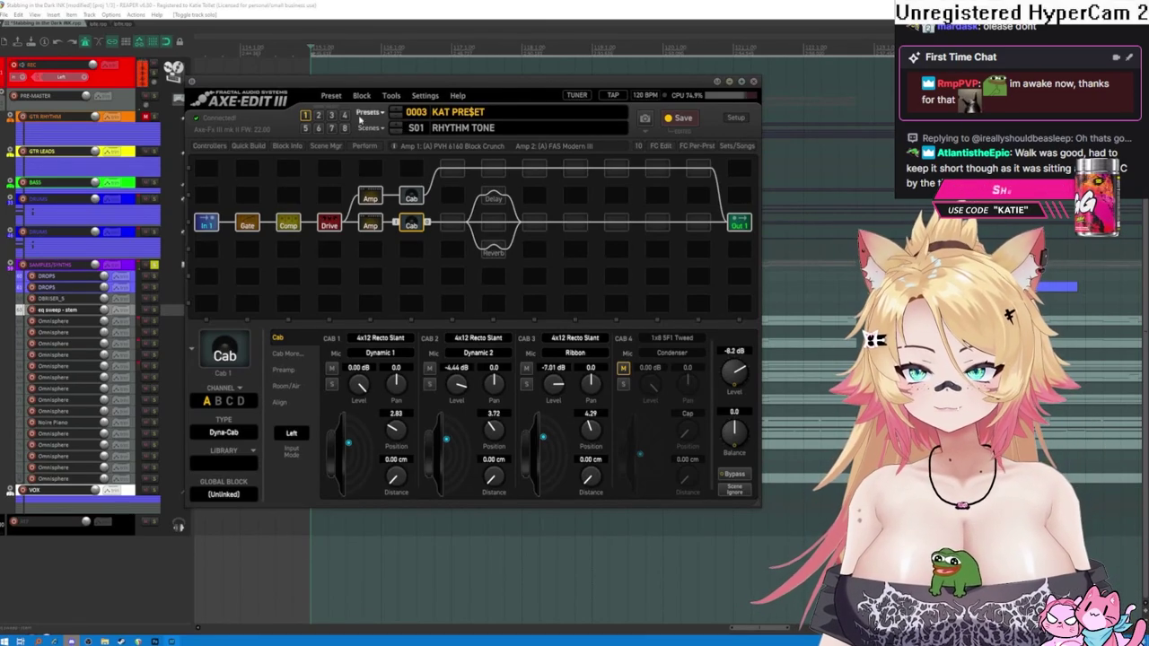
- Compare presets 0002 KINGSLAYER MATCH ATTEMPT, 0001 KAT PRE$ET2 and 0000 KAT PRE$ET, ending with 0000 loaded
left_click(395, 119)
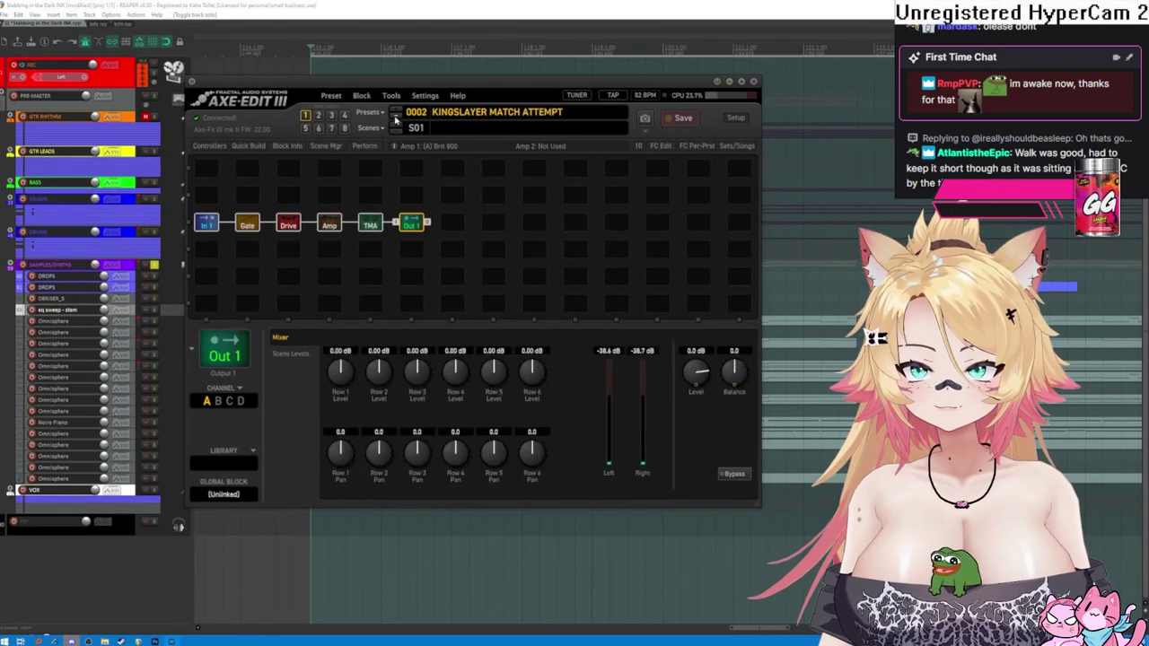
left_click(395, 120)
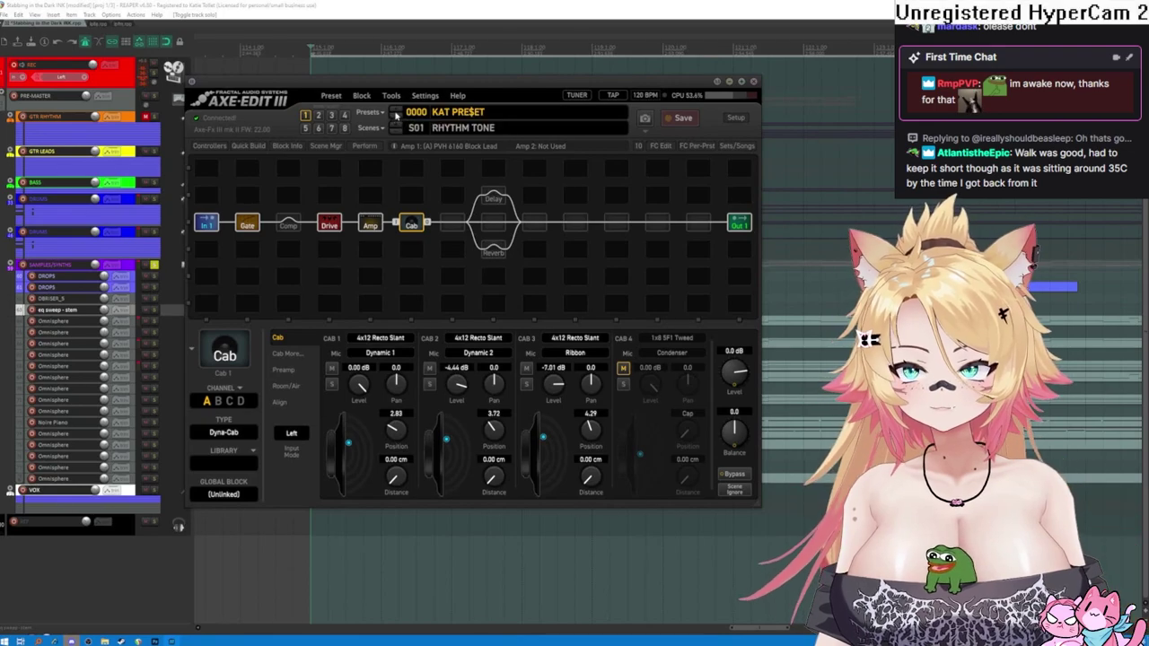
left_click(398, 113)
left_click(397, 113)
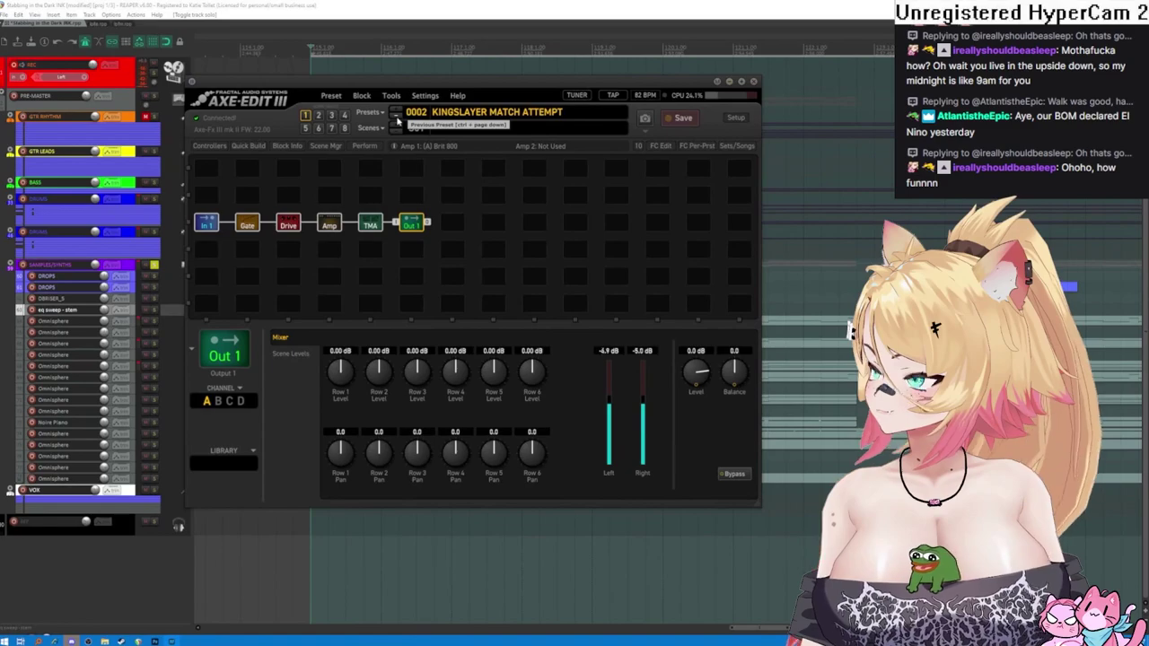
left_click(397, 121)
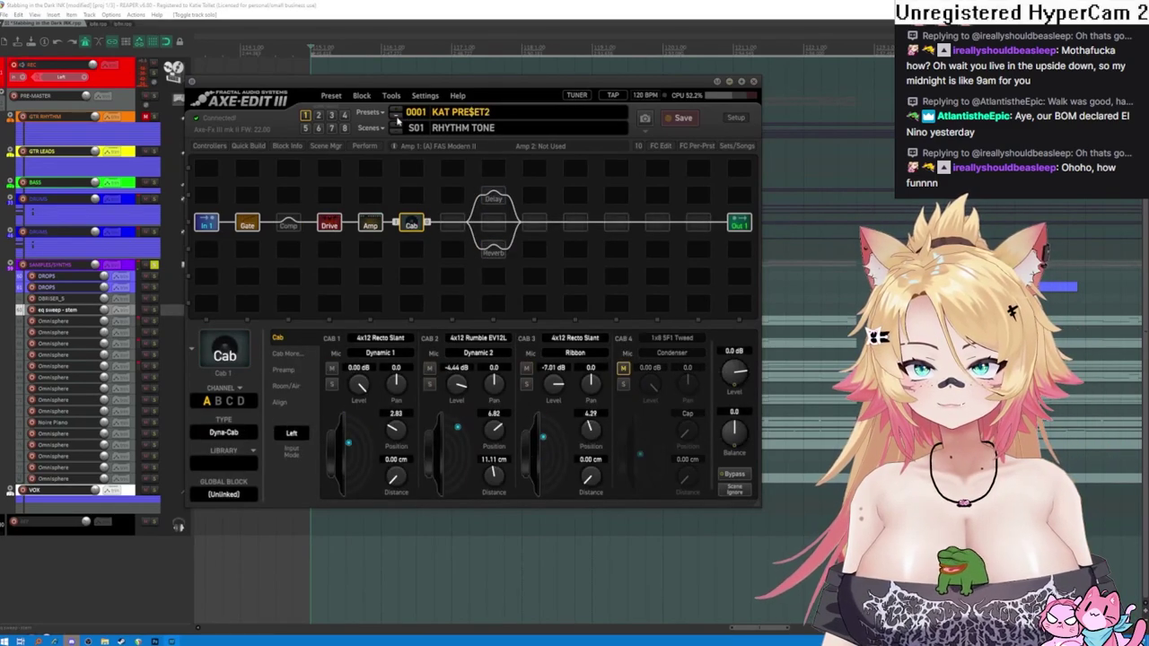
left_click(398, 121)
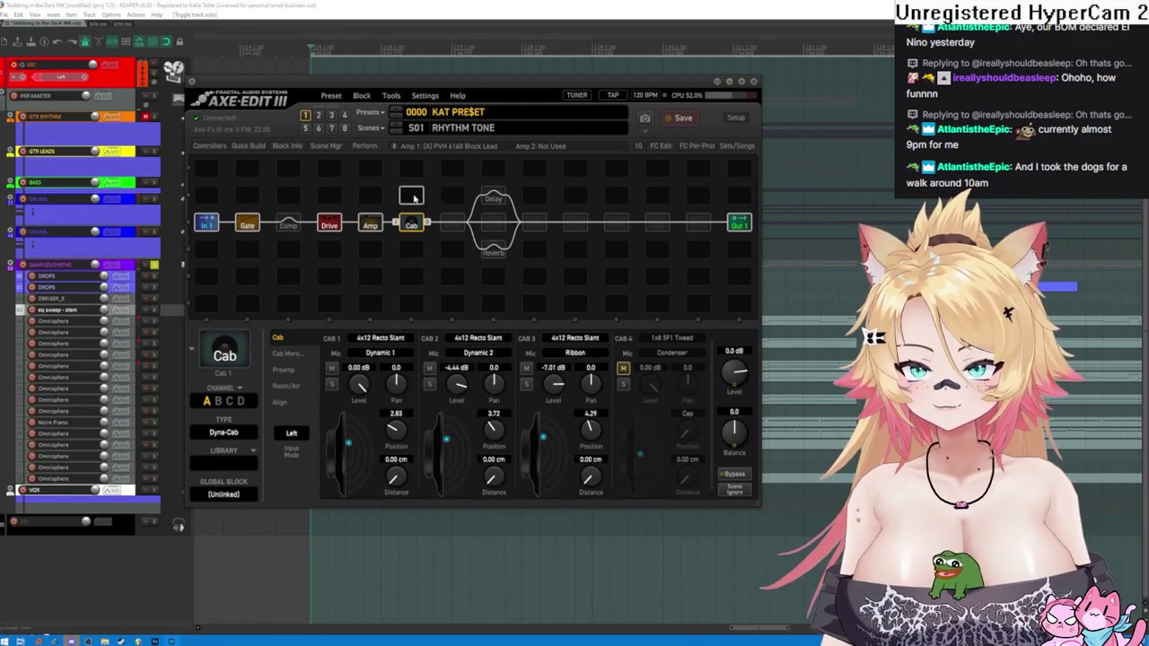
- Try the Gate block's Threshold at about -13.8 dB, lower it again, and enable the Comp block
left_click(247, 224)
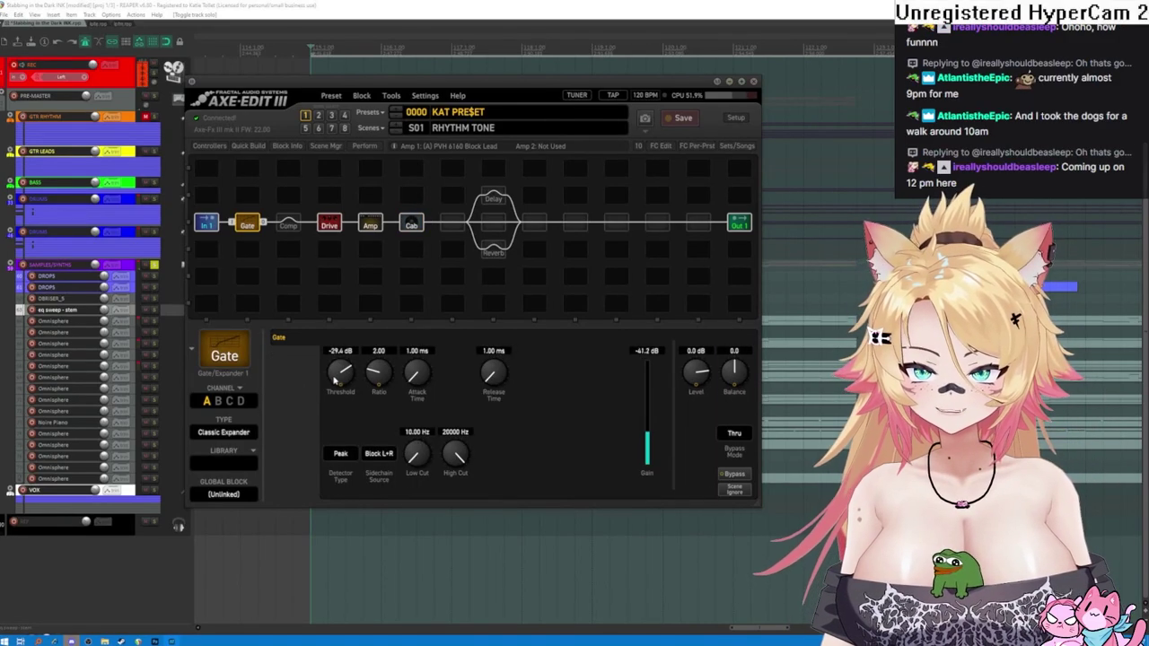
left_click_drag(335, 379, 315, 320)
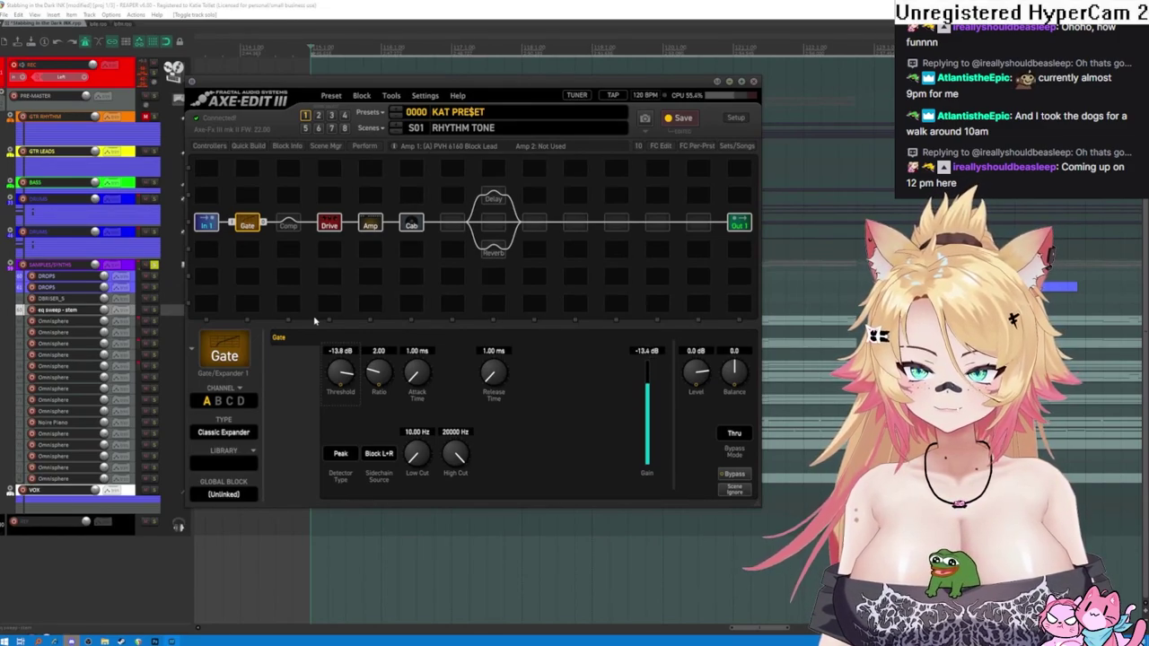
left_click_drag(331, 375, 340, 431)
left_click(205, 224)
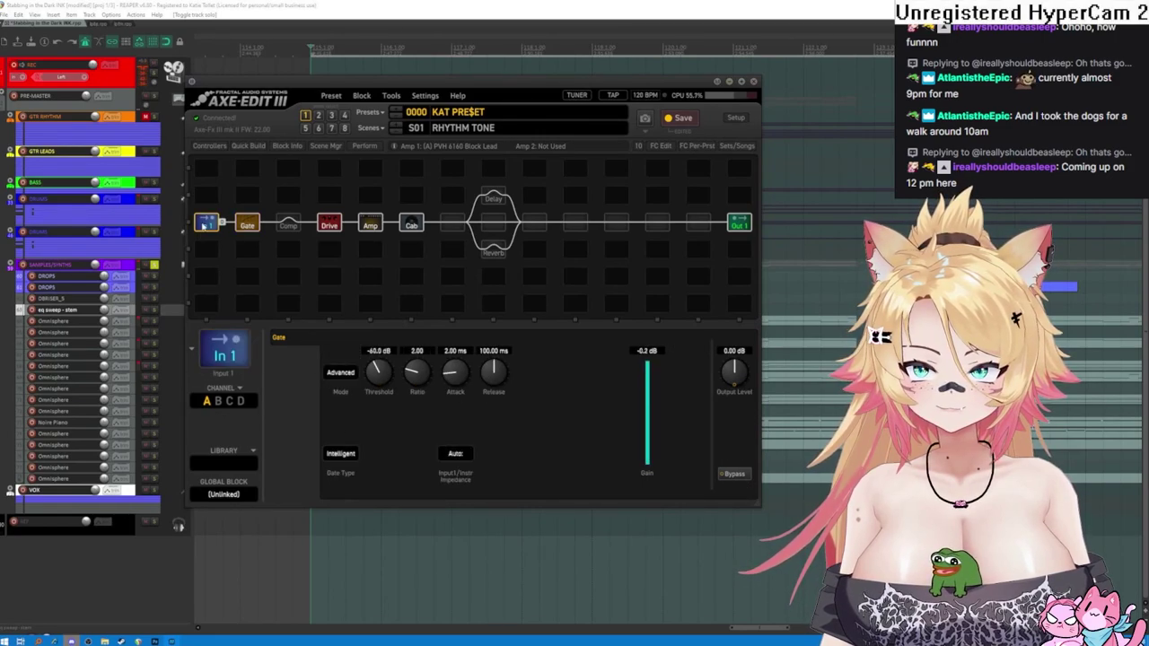
left_click(288, 225)
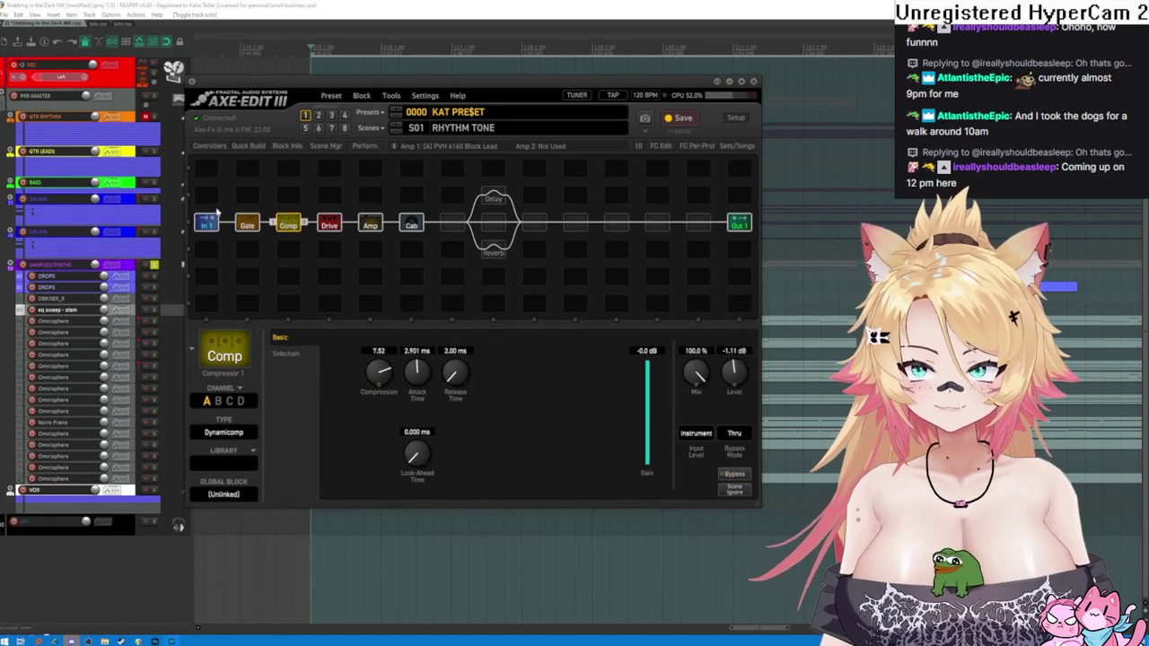
- Set the Input 1 gate's Attack to 1.00 ms and raise its Threshold to about -18.2 dB
left_click(209, 223)
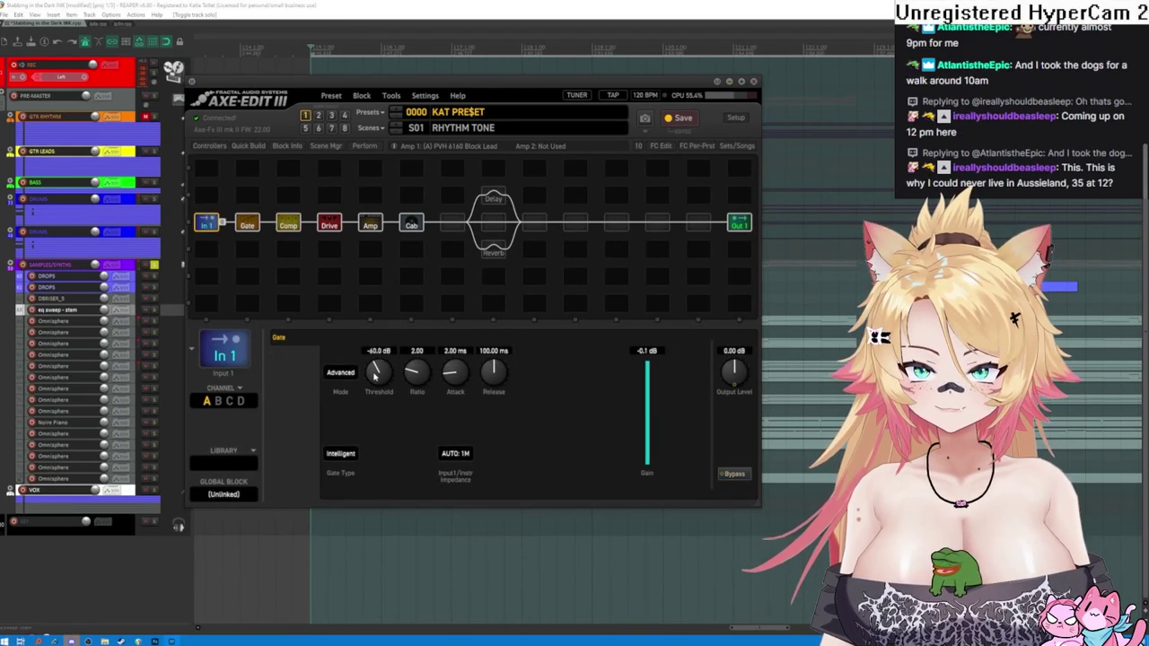
left_click_drag(375, 377, 353, 302)
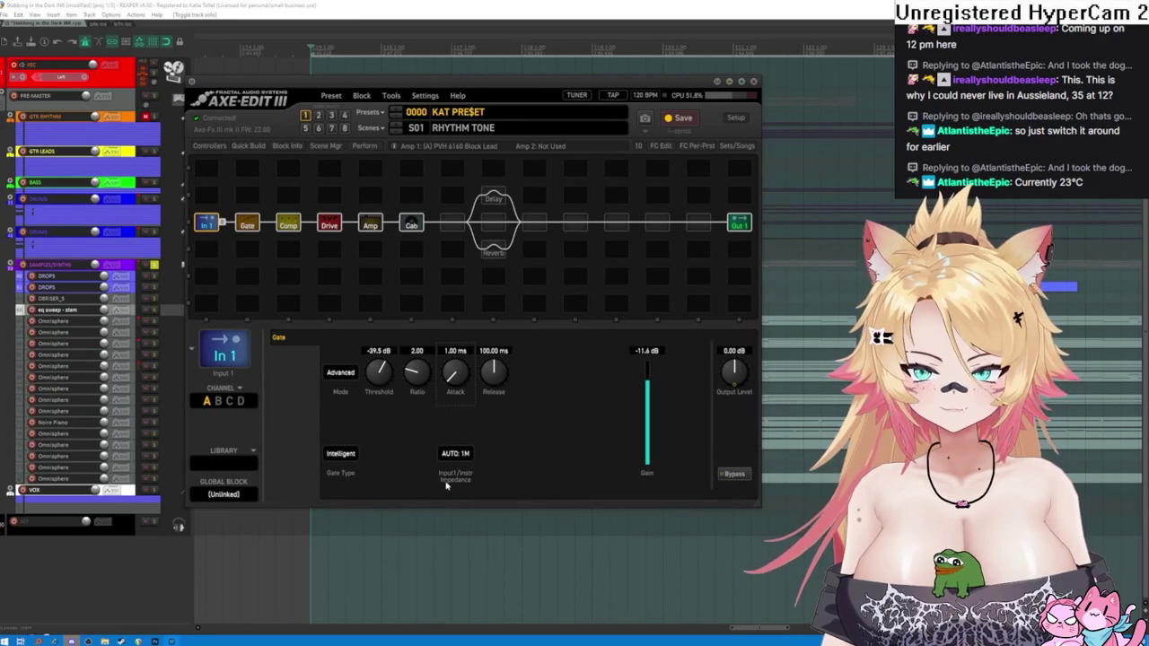
left_click_drag(391, 383, 363, 340)
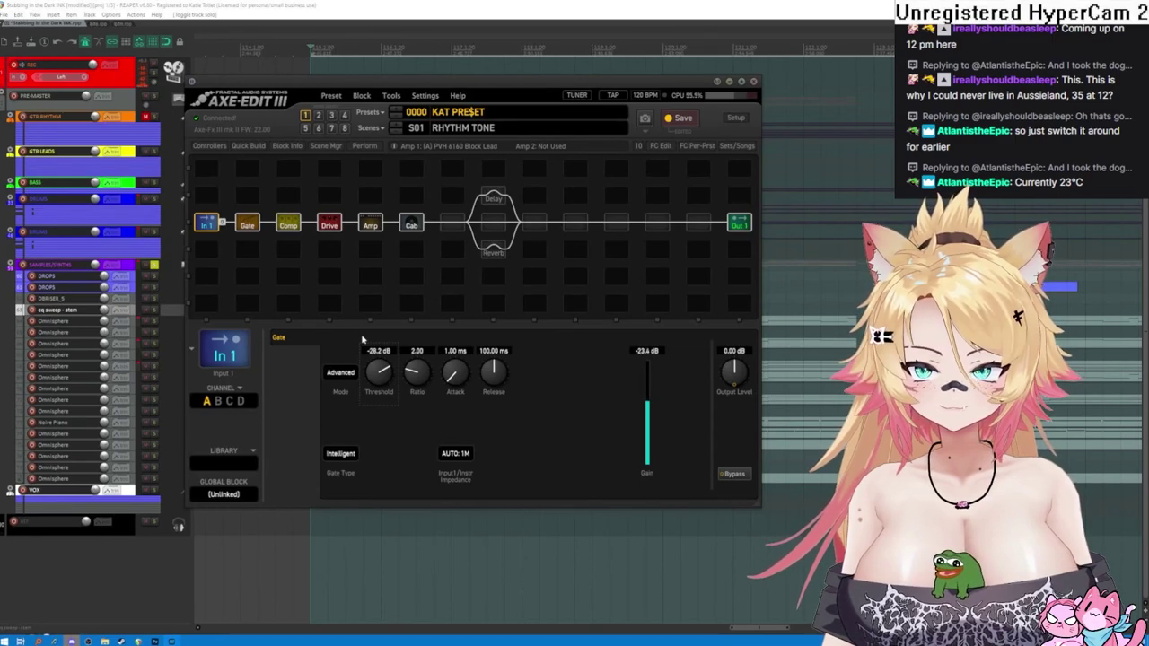
left_click_drag(375, 381, 368, 348)
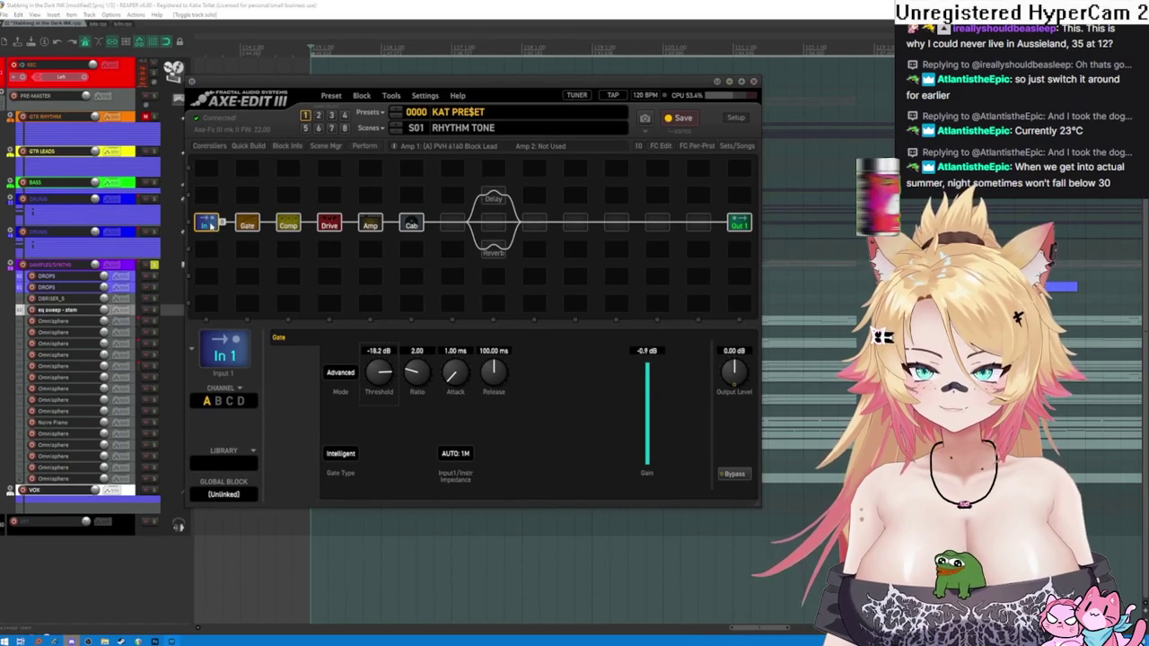
- Set the Gate block's Threshold to about -39.7 dB and review the Drive and Amp settings
left_click(247, 225)
left_click_drag(331, 377, 333, 401)
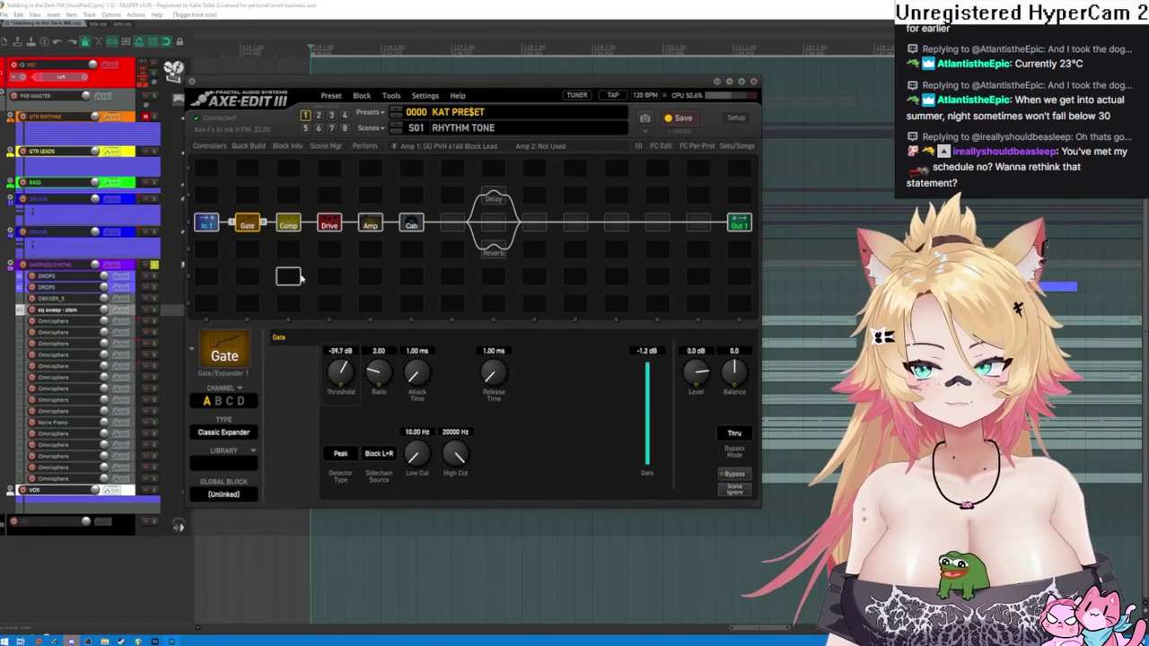
left_click(332, 226)
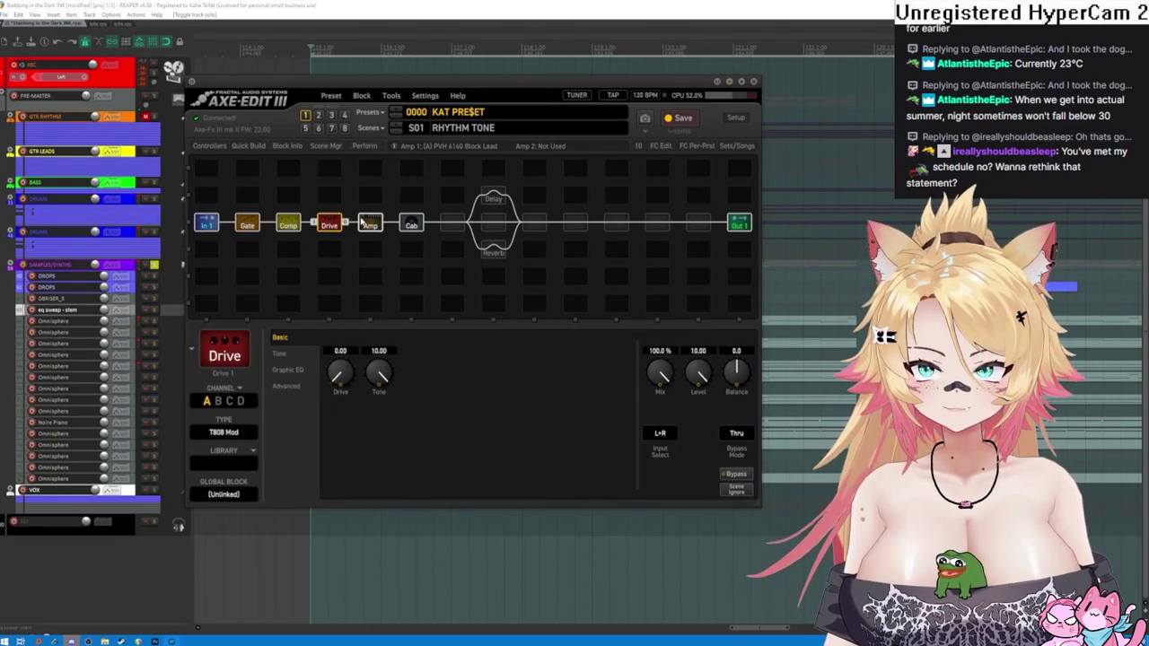
left_click(369, 224)
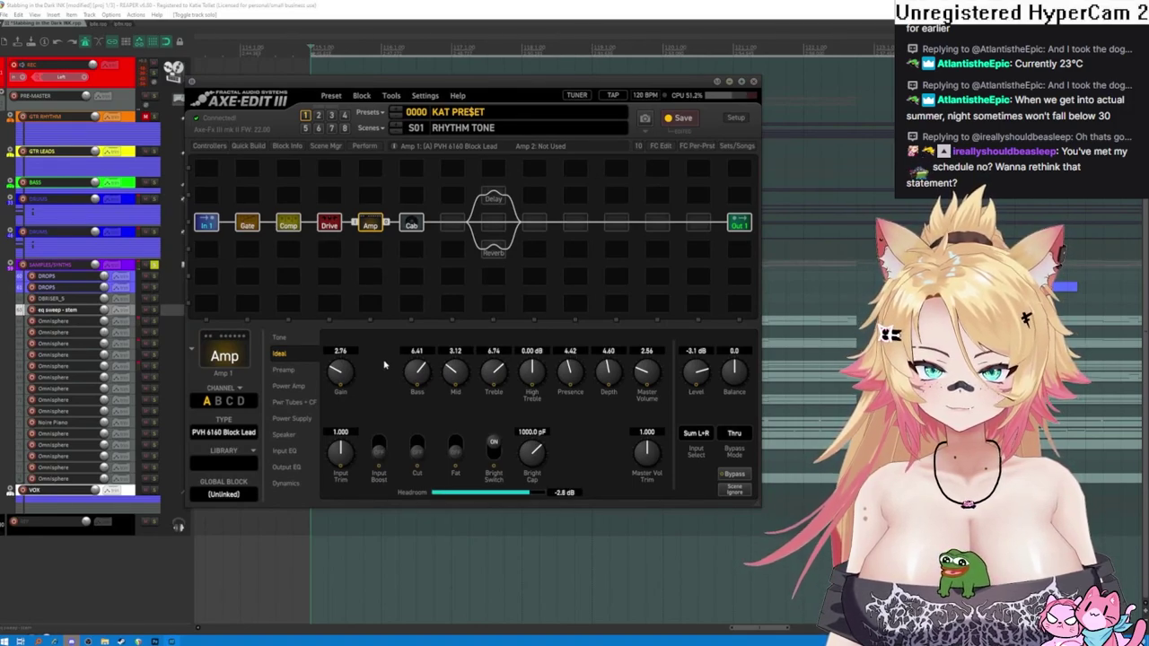
- Save the preset to number 0003, replacing Deluxe Verb
left_click(331, 95)
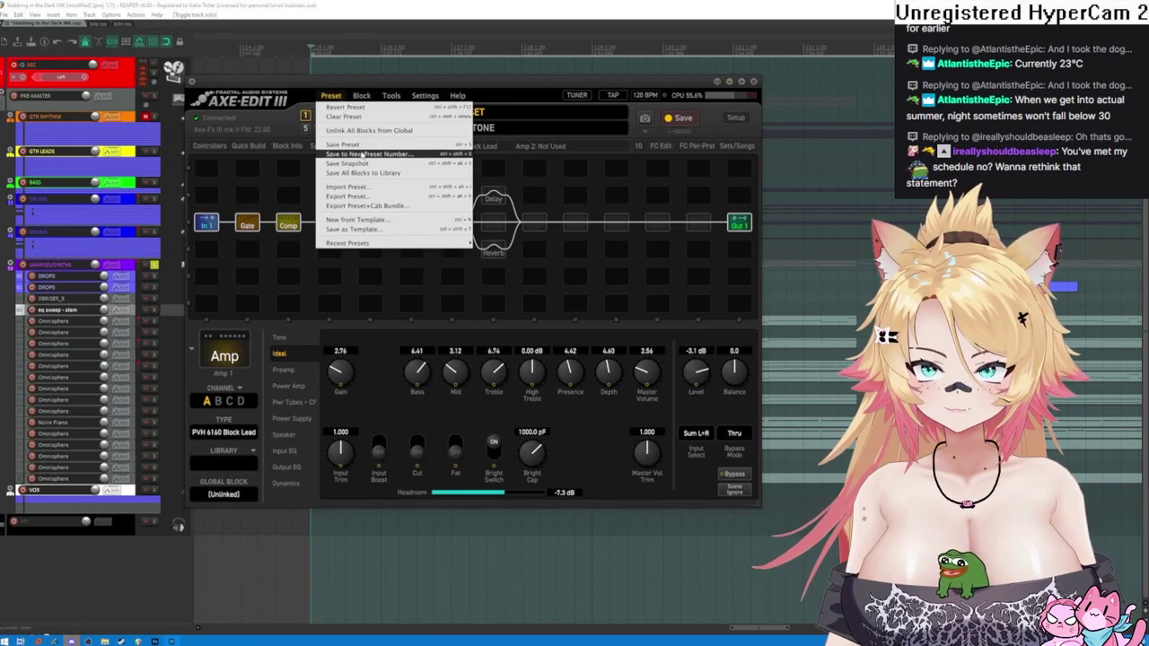
left_click(361, 154)
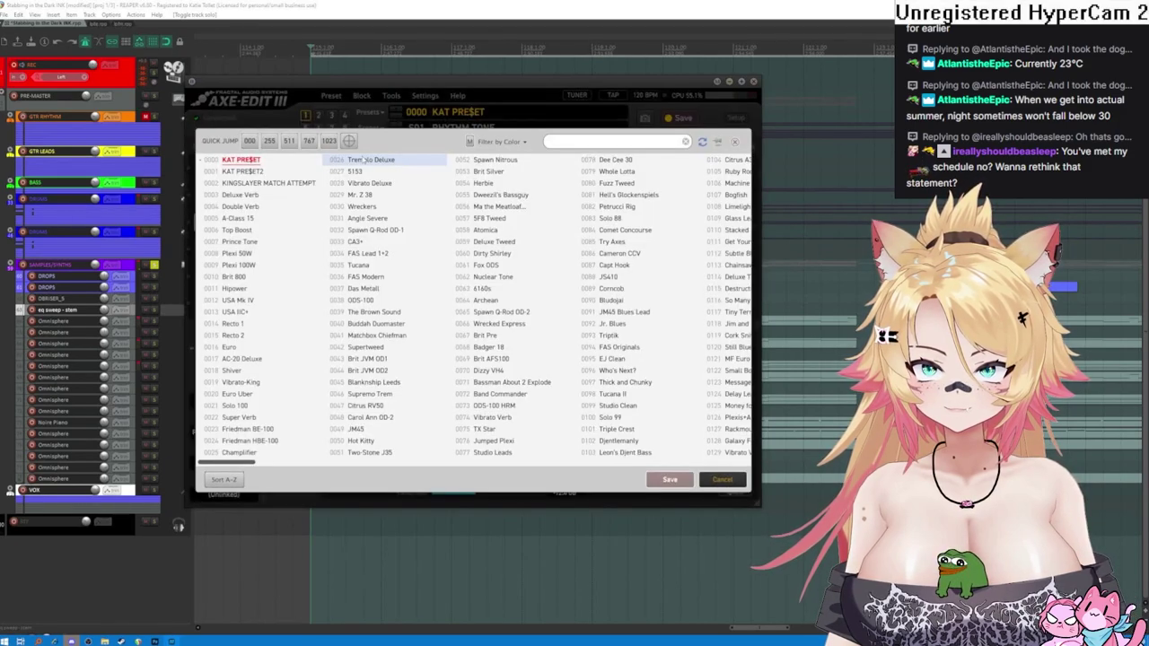
left_click(240, 194)
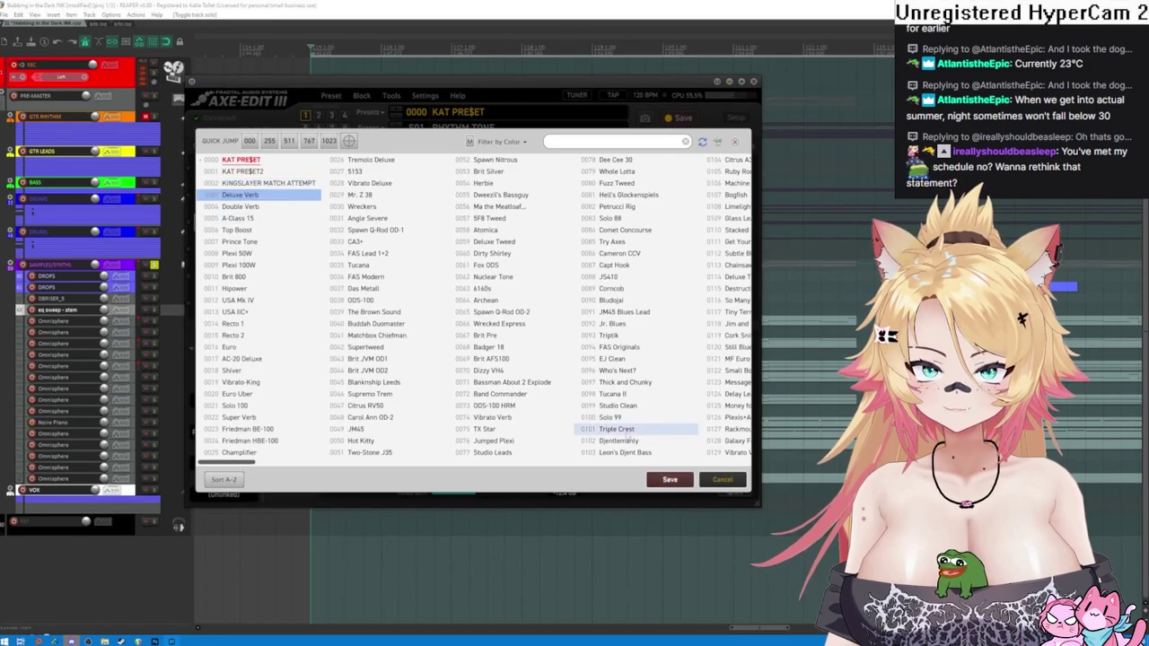
left_click(670, 480)
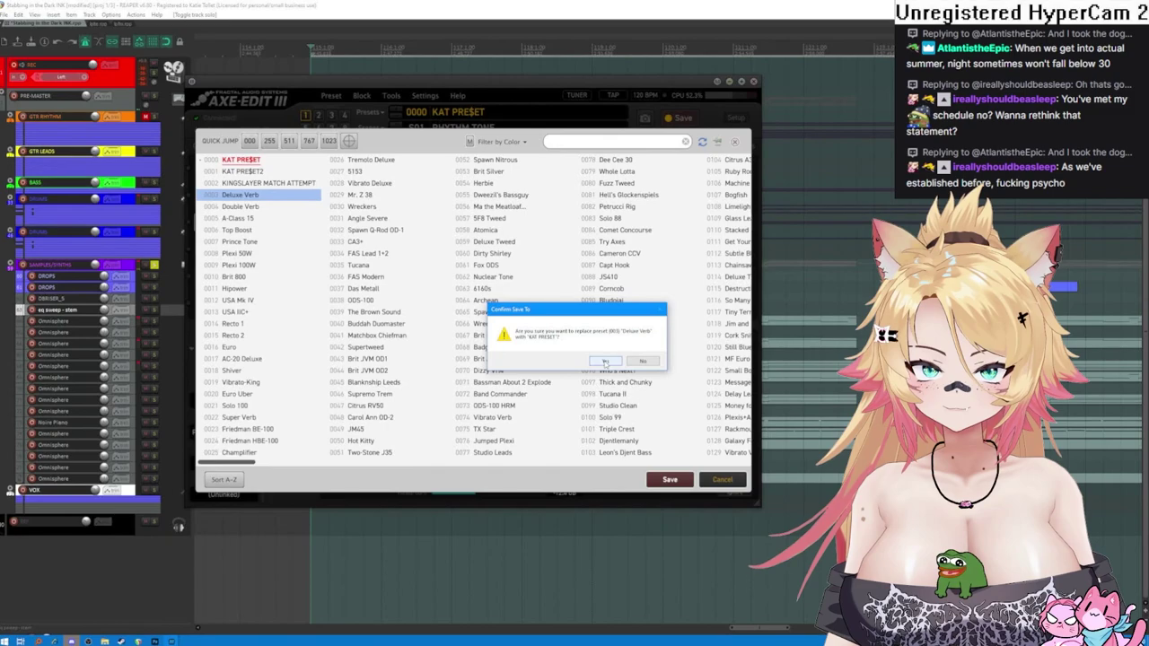
left_click(606, 362)
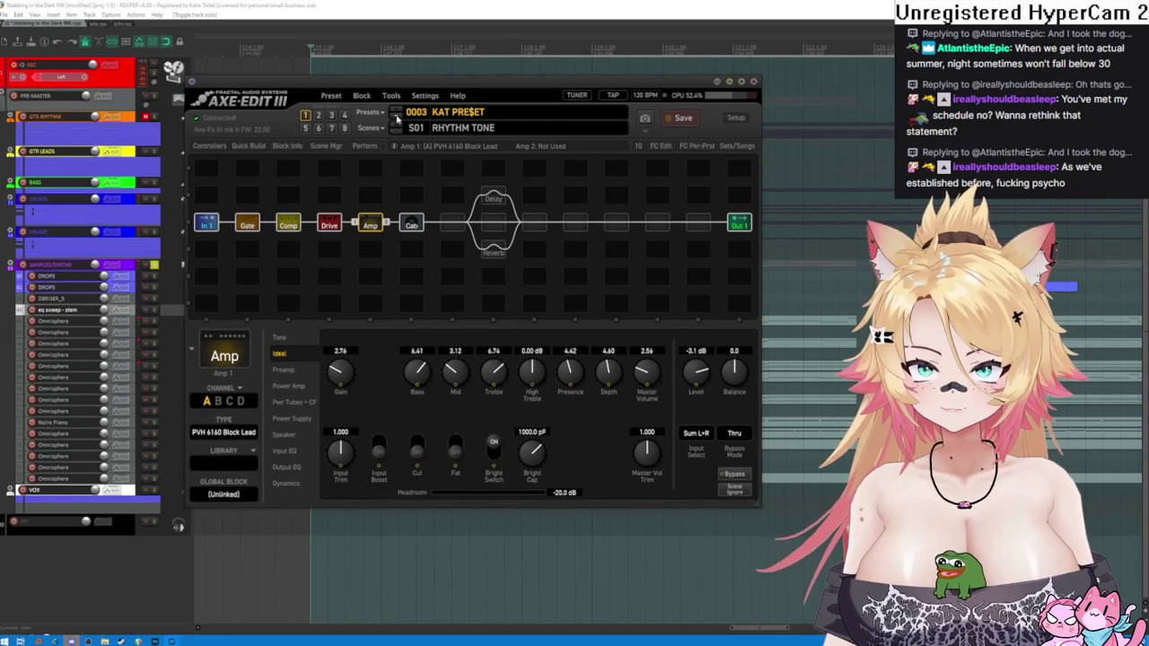
- Step back through presets 0002 and 0001 to the original 0000 KAT PRE$ET for comparison
left_click(397, 120)
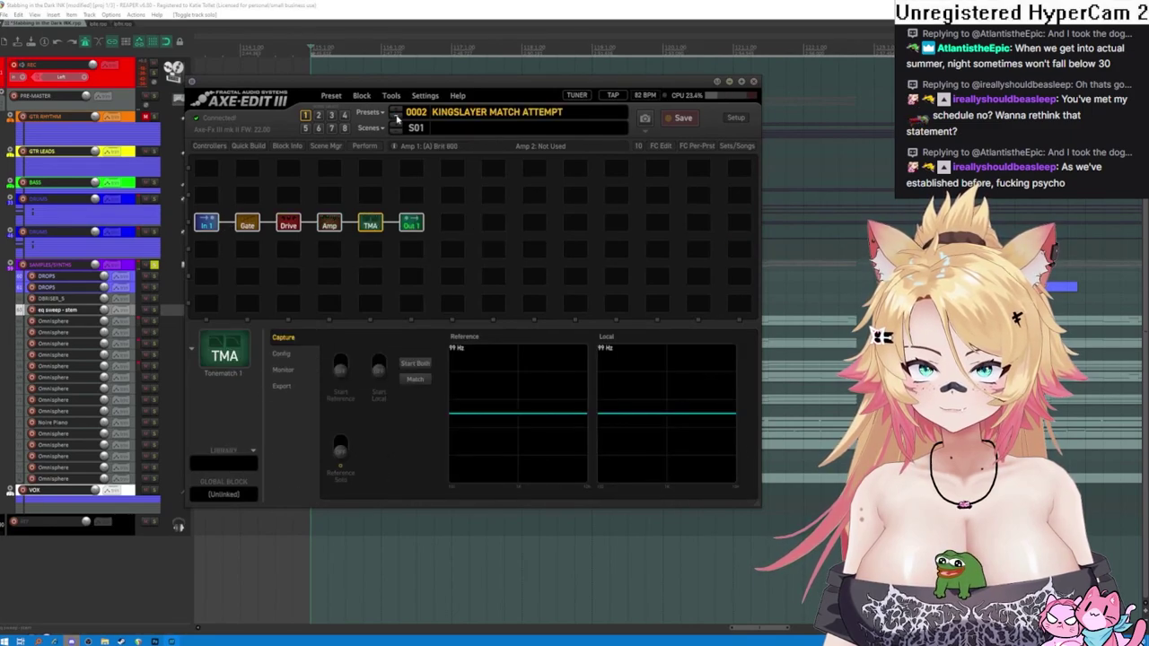
left_click(397, 120)
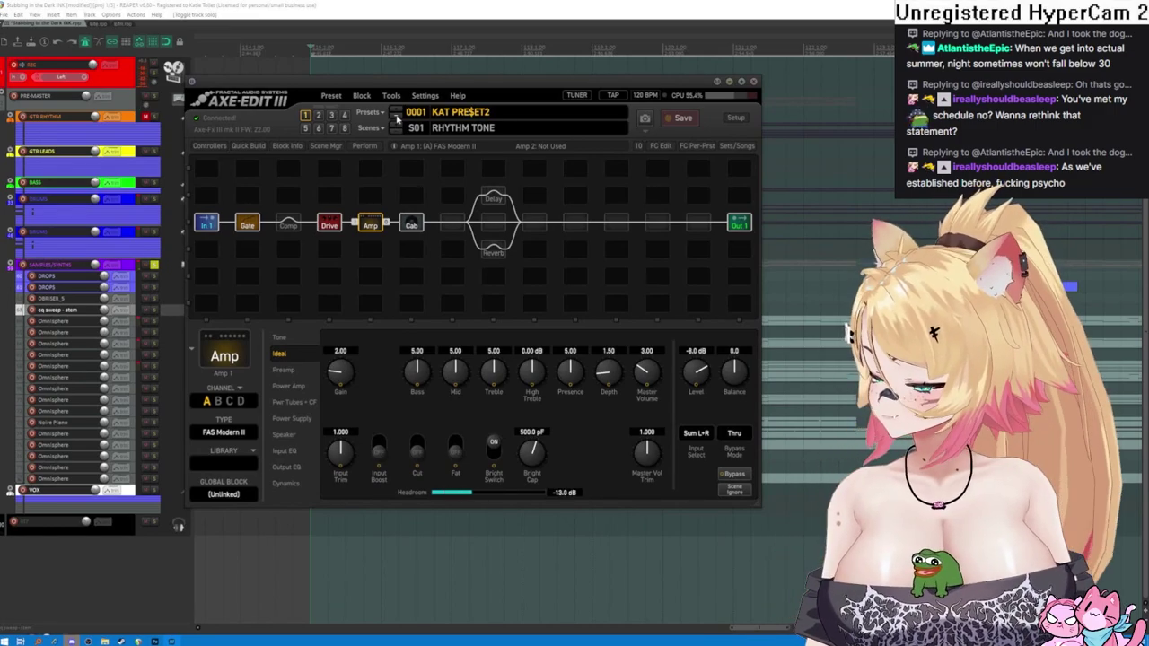
left_click(397, 120)
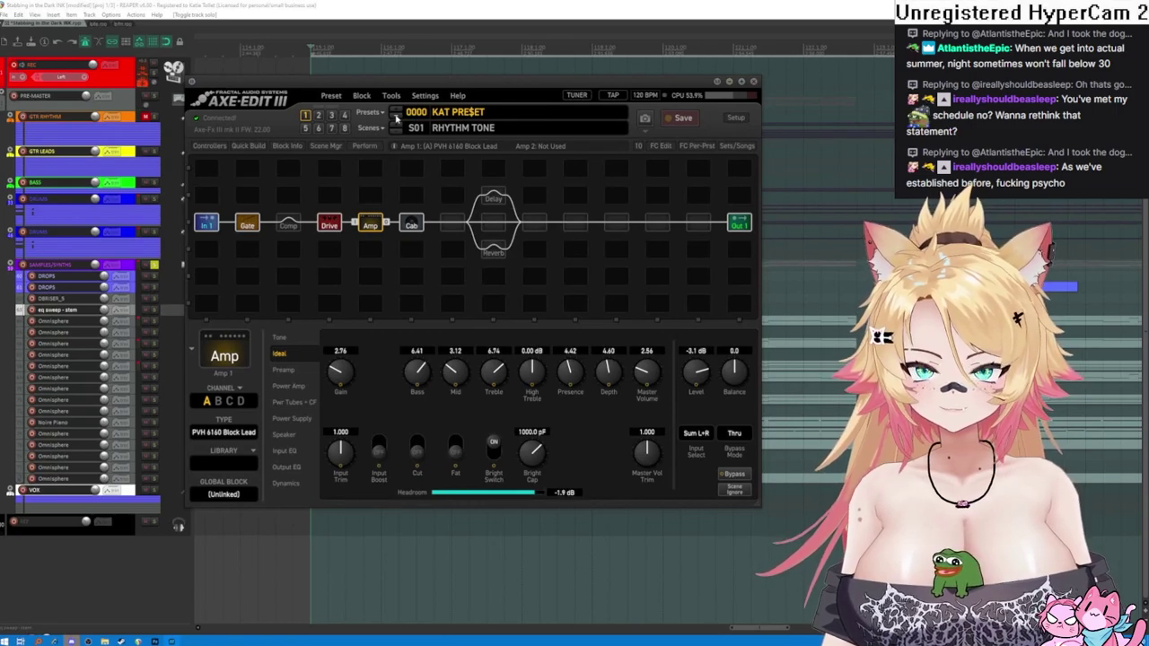
left_click(342, 101)
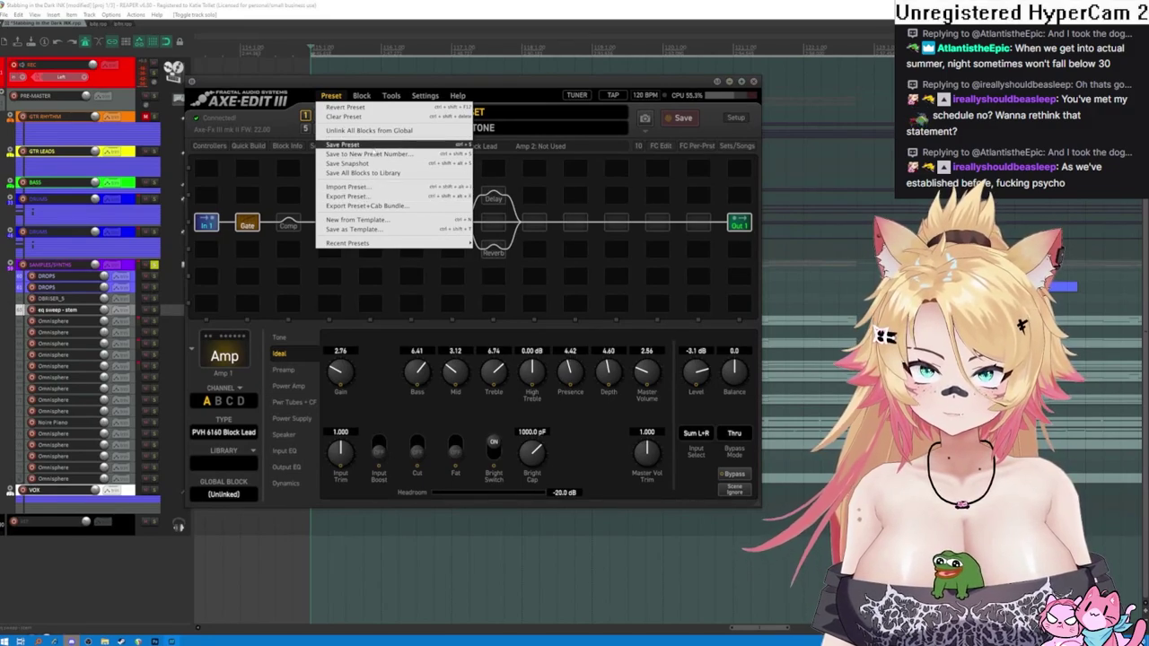
left_click(371, 155)
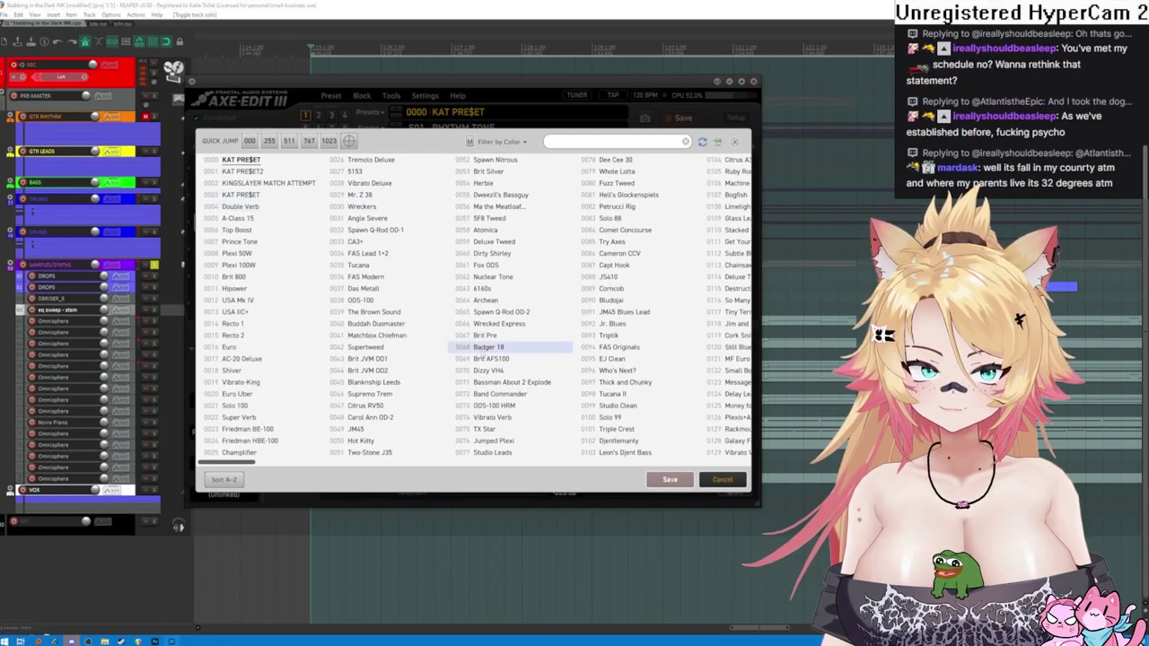
left_click(720, 479)
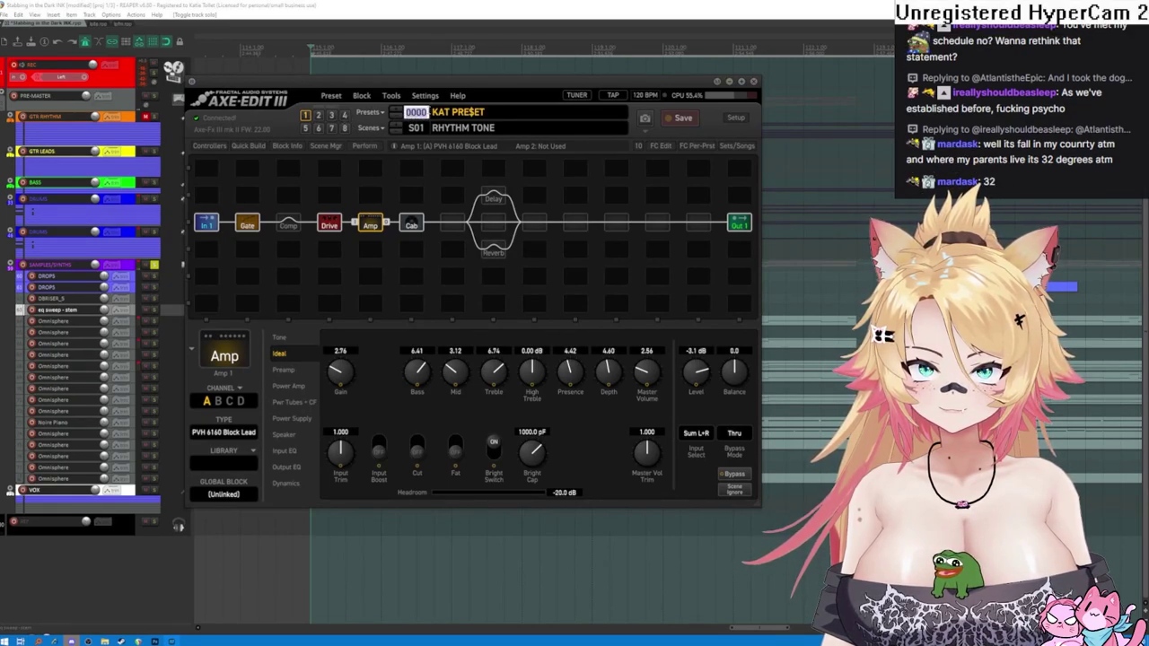
- Load preset 0003 KAT PRE$ET again
scroll(400, 111, "up", 1)
scroll(399, 109, "up", 1)
scroll(399, 109, "up", 1)
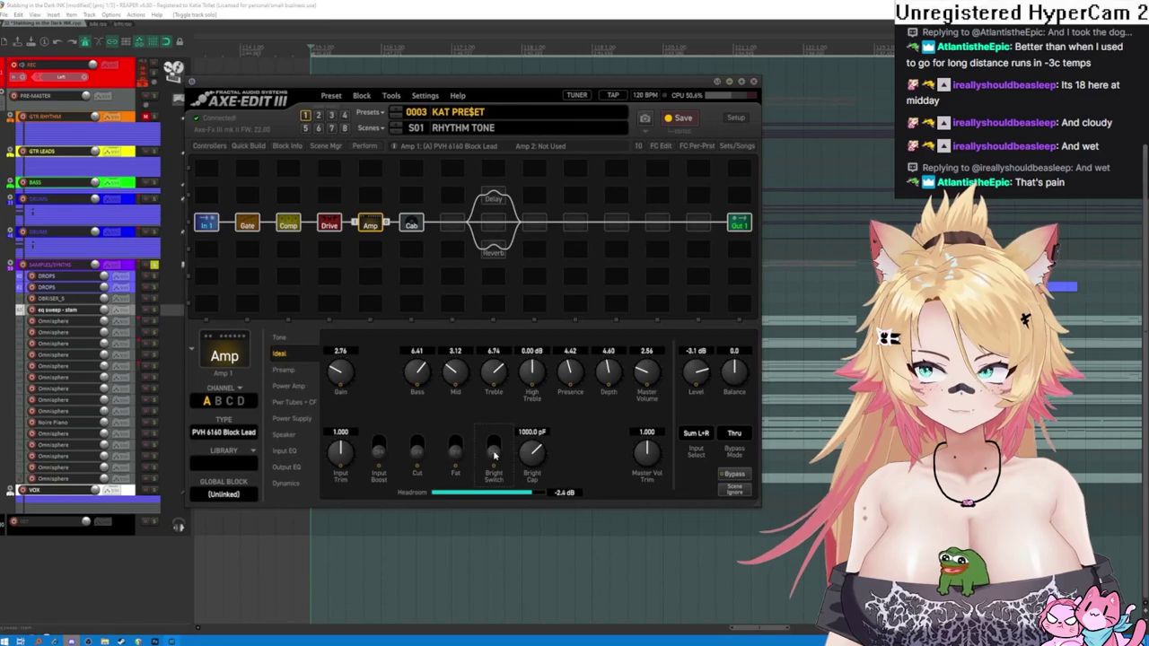
- Try Amp 1's switches, leaving Fat and Bright Switch on and Cut off, and lower its Gain to about 1.72
left_click(455, 452)
left_click(494, 454)
left_click(417, 456)
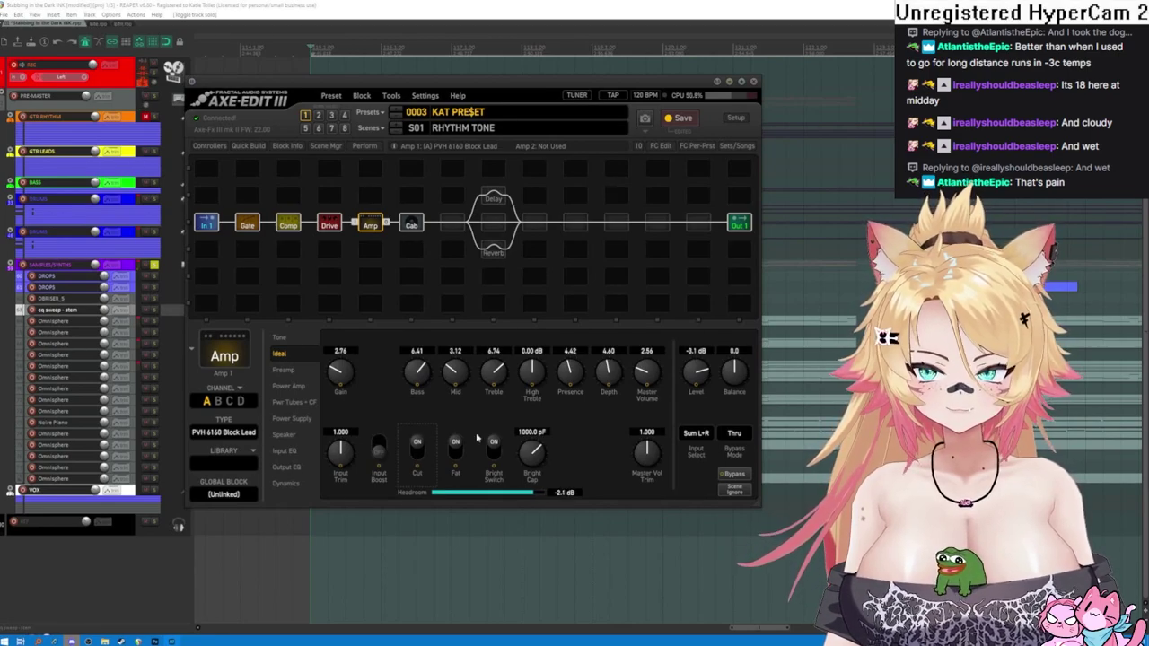
left_click(494, 452)
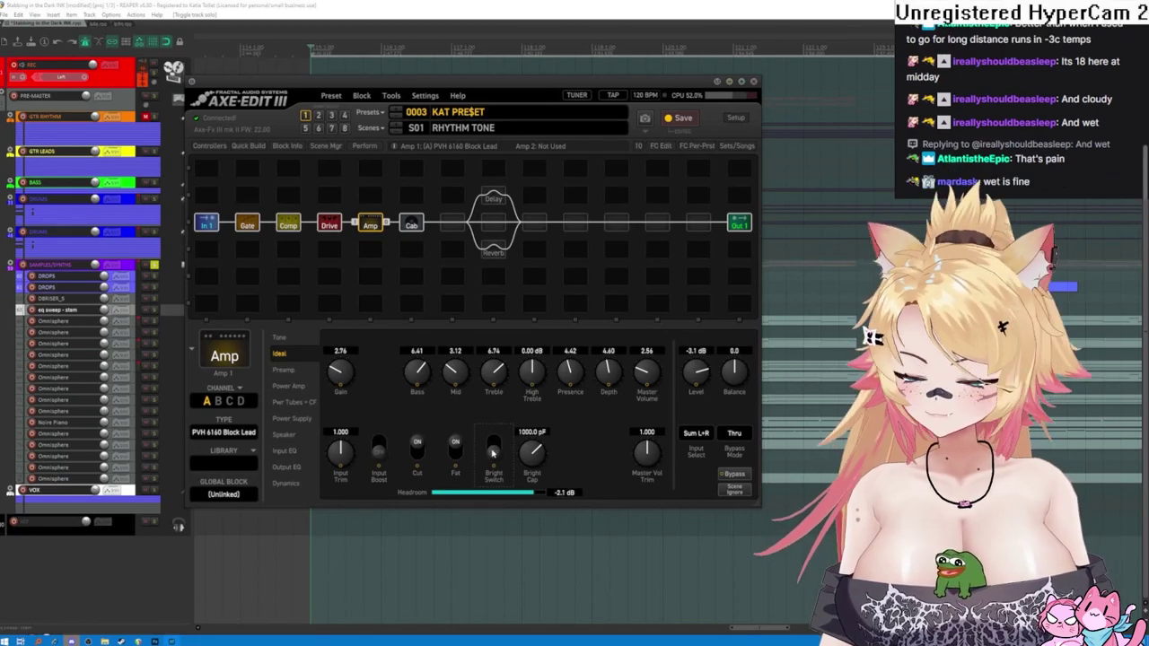
left_click(493, 448)
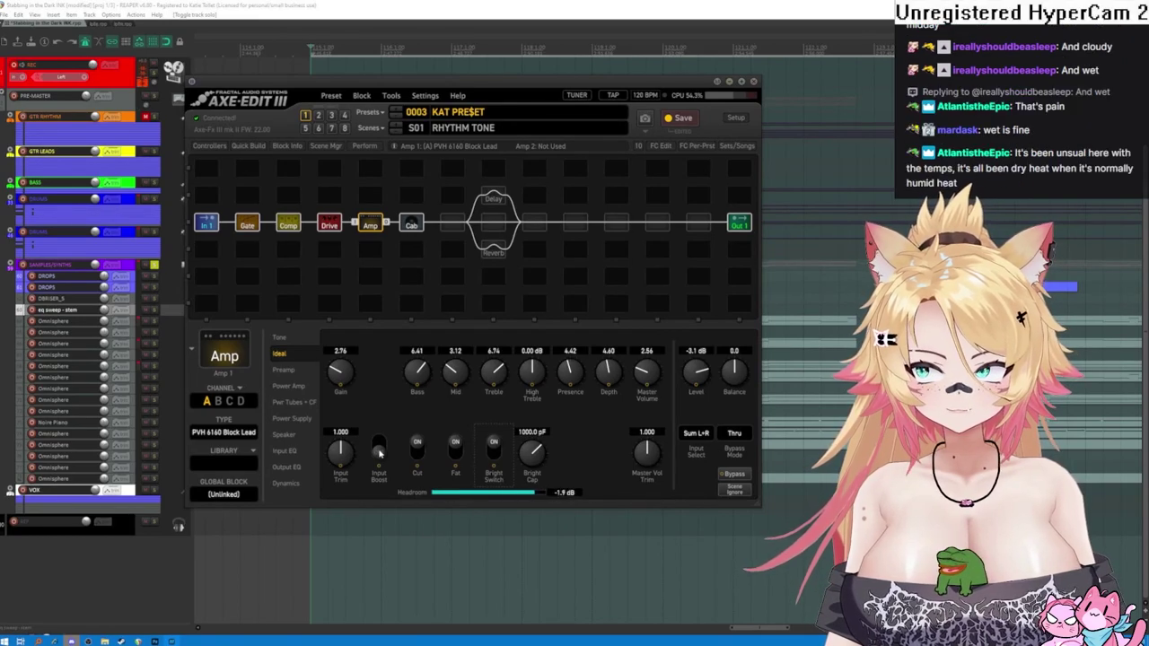
left_click(416, 449)
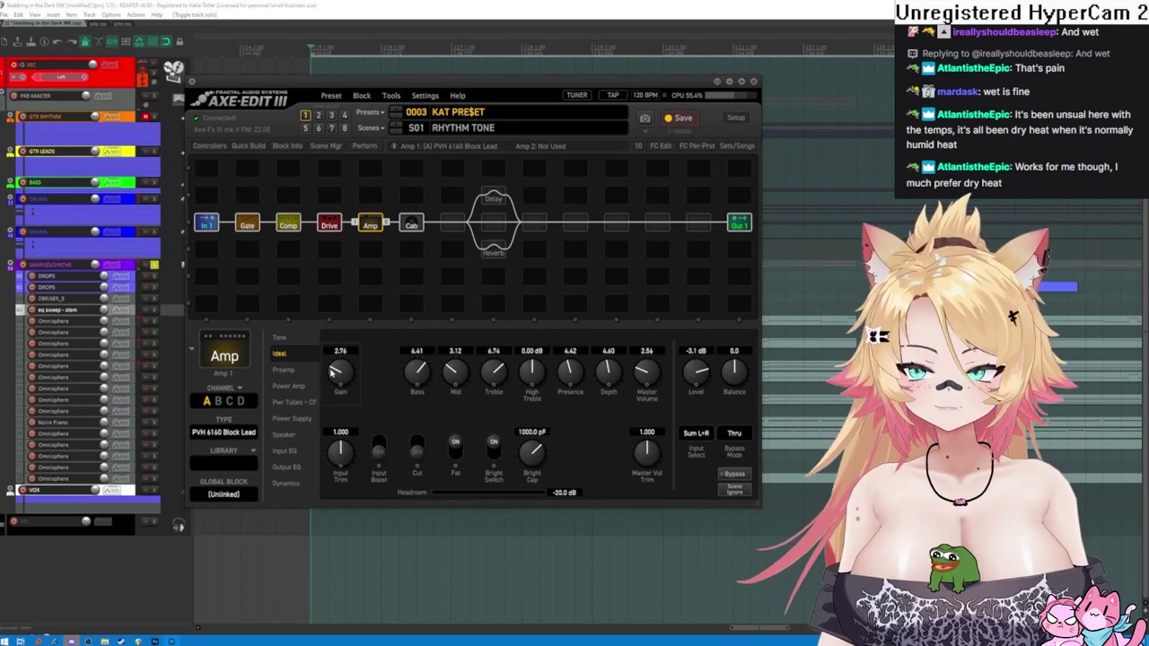
left_click_drag(331, 377, 331, 384)
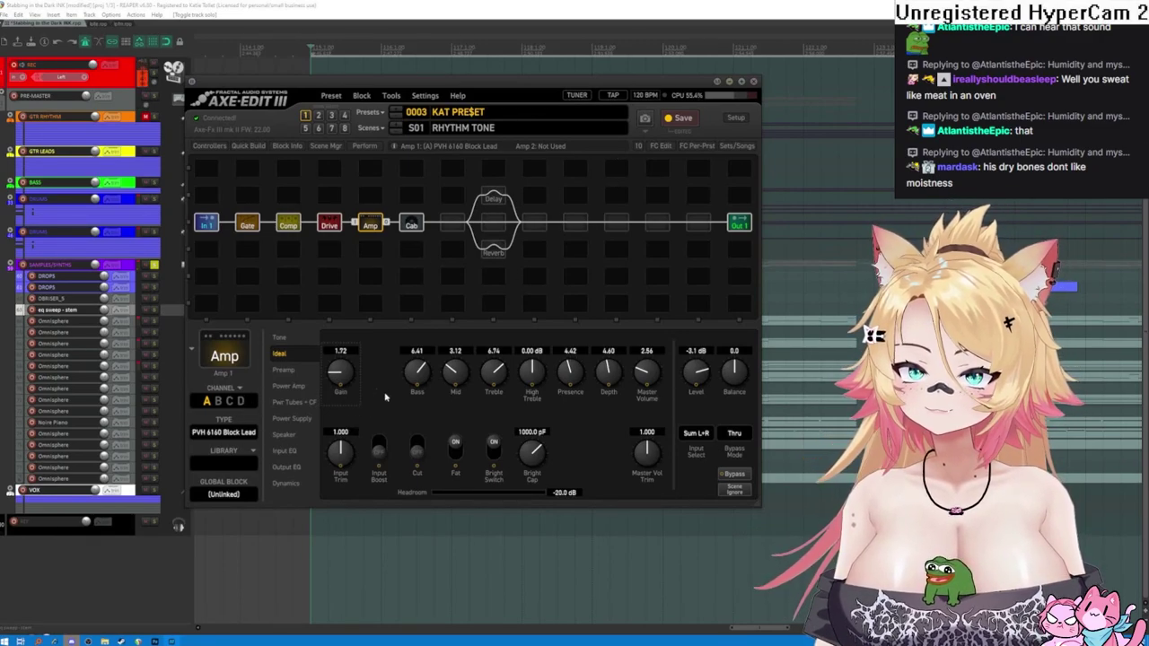
- Raise Amp 1's Gain to about 2.48 and save the preset, then minimize the amp editor
left_click_drag(334, 375, 332, 361)
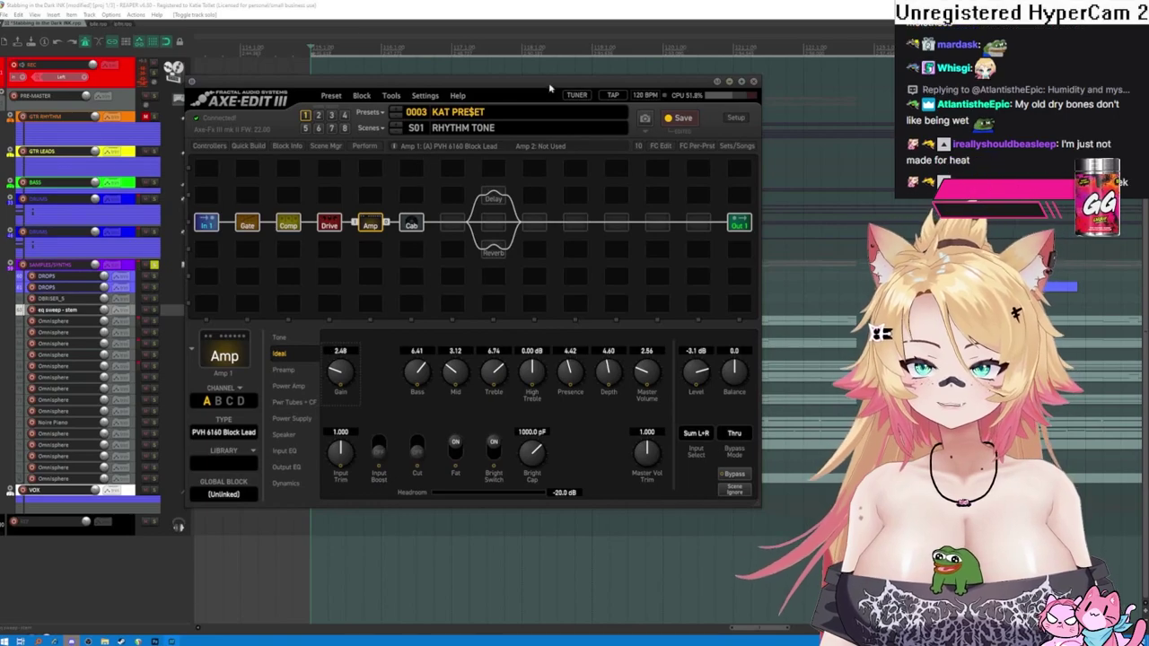
left_click(684, 120)
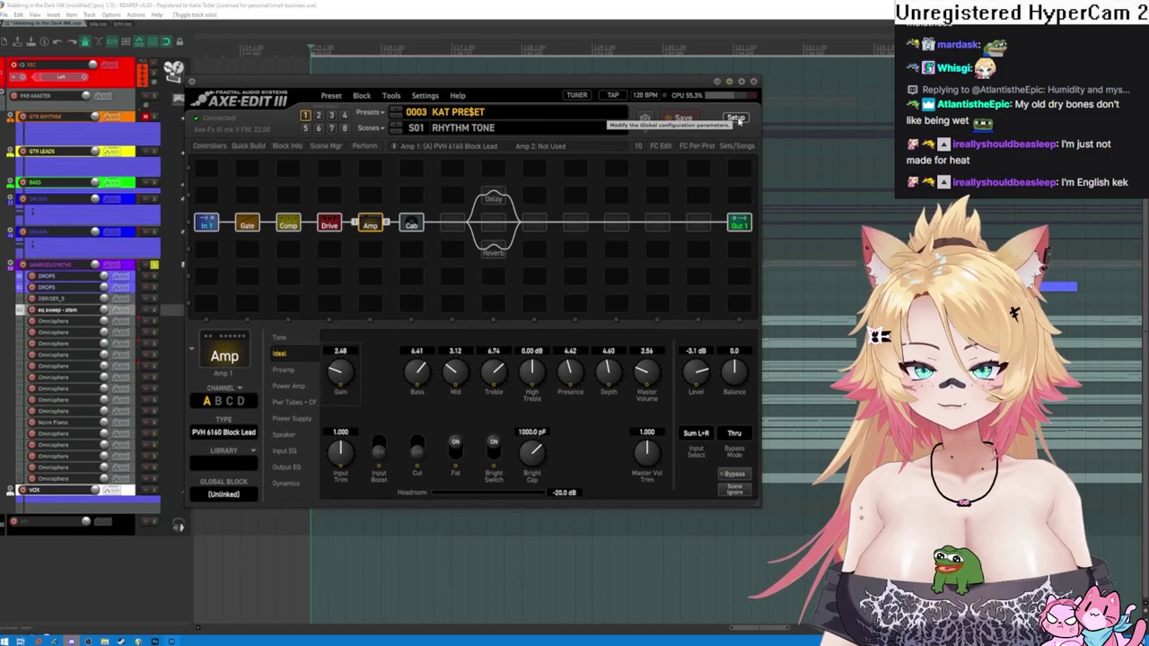
left_click(729, 82)
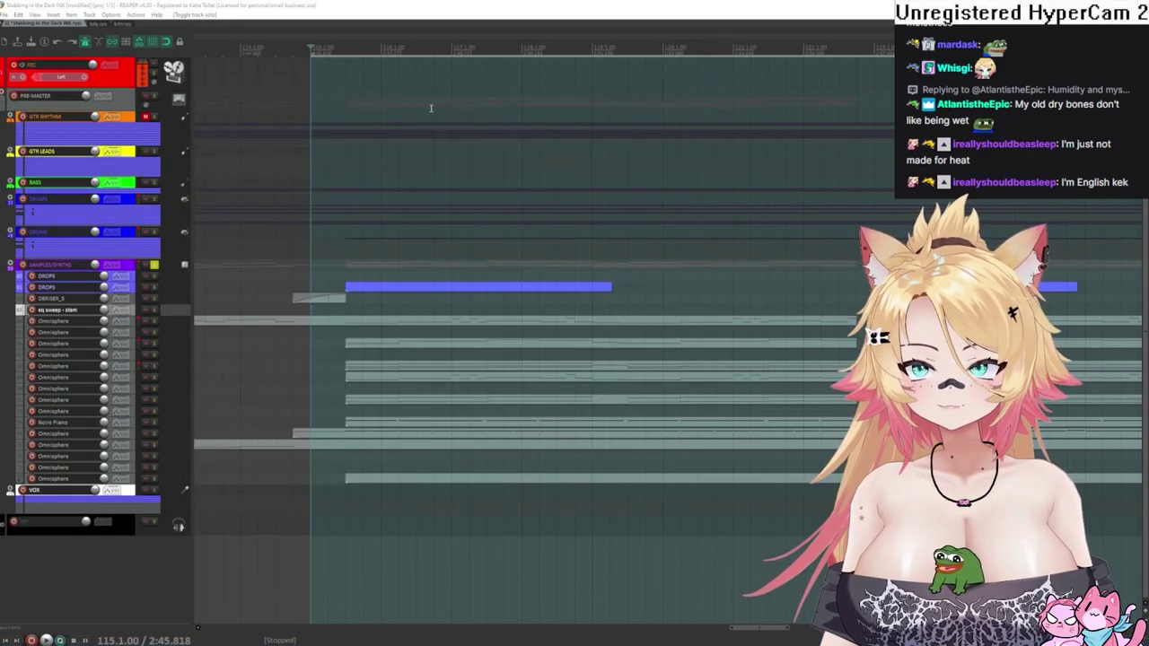
- Play the soloed SAMPLES/SYNTHS folder from the middle of the song through its later sections
scroll(368, 284, "down", 5)
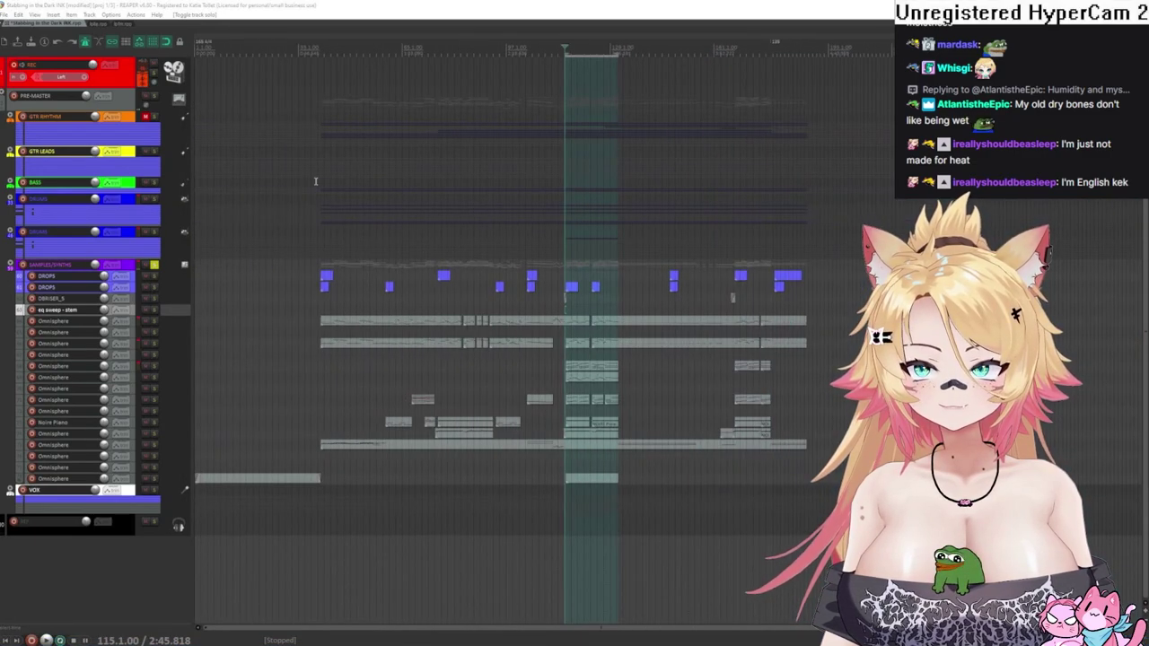
left_click(317, 178)
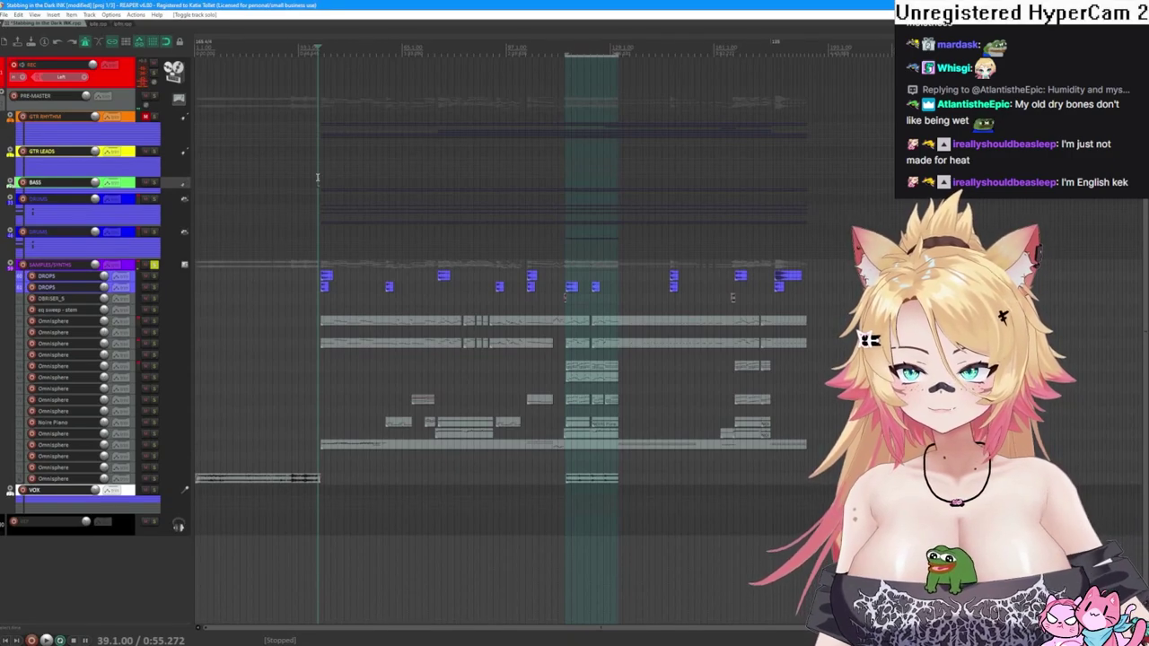
left_click(321, 178)
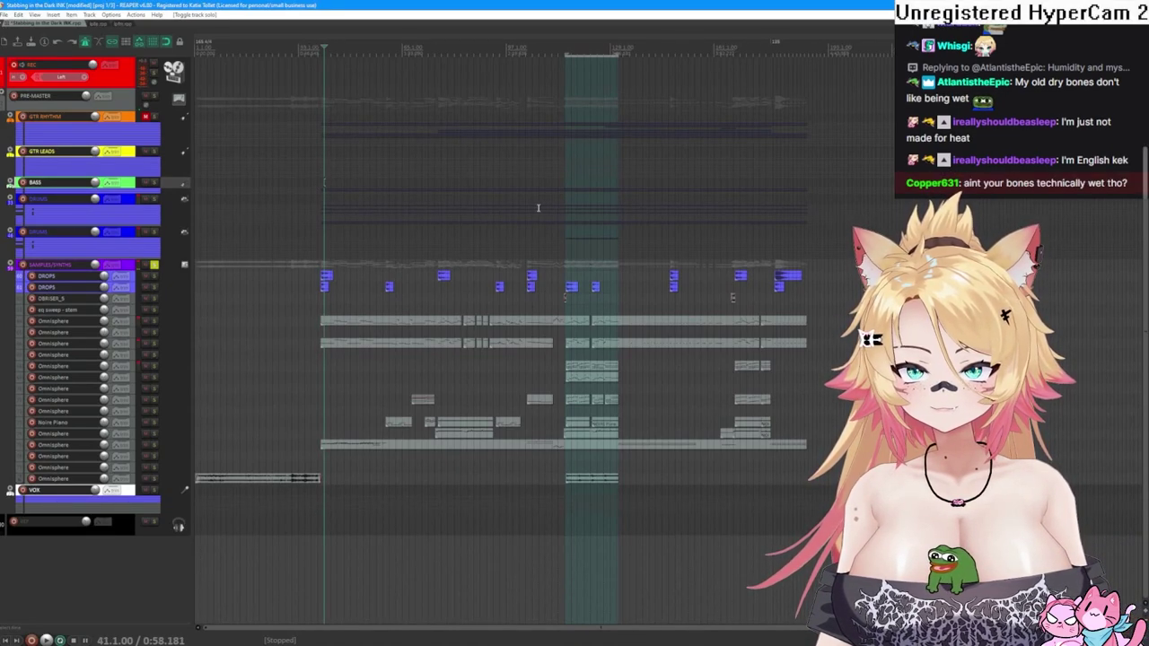
left_click(427, 213)
key("space")
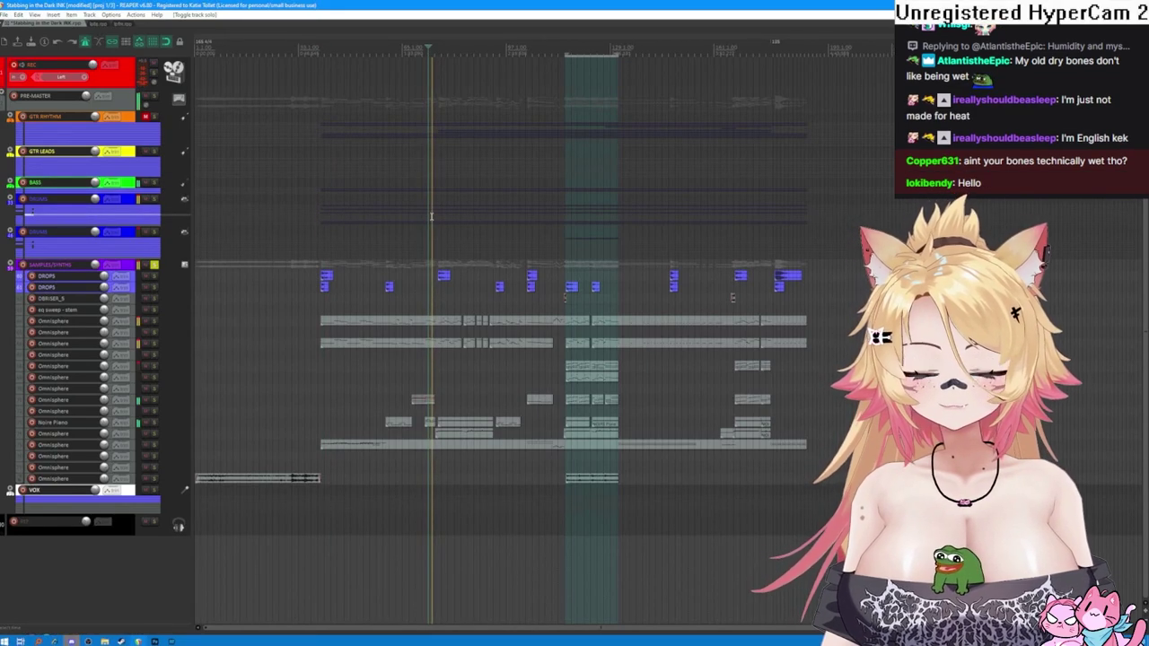
scroll(615, 388, "up", 3)
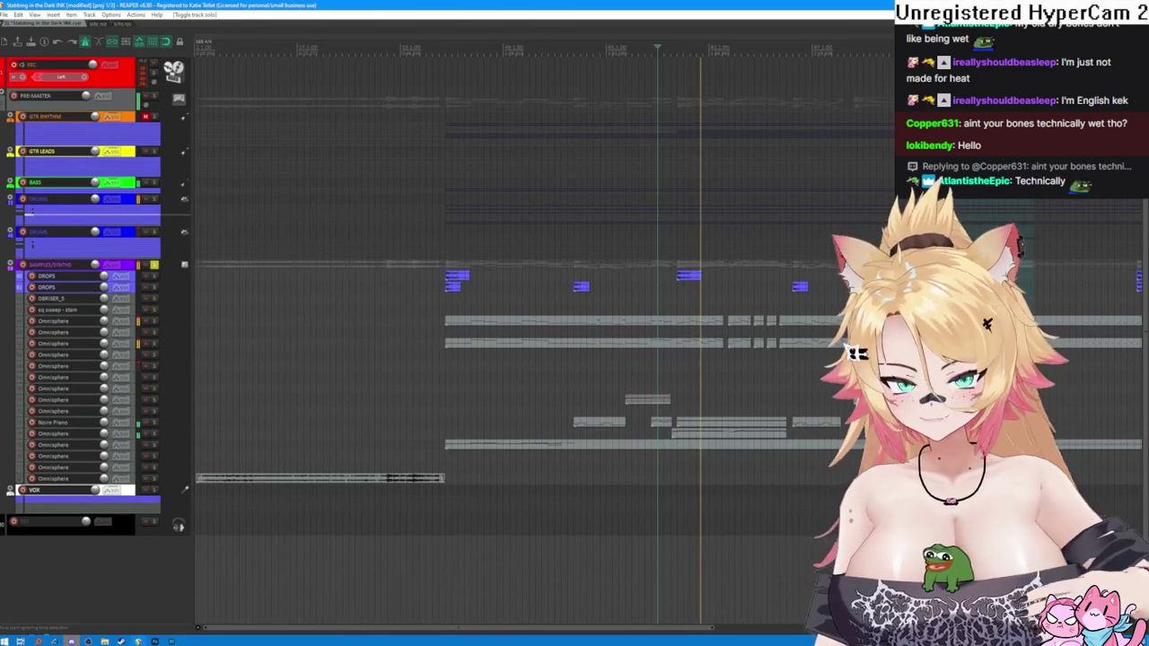
scroll(839, 452, "down", 2)
scroll(731, 296, "up", 1)
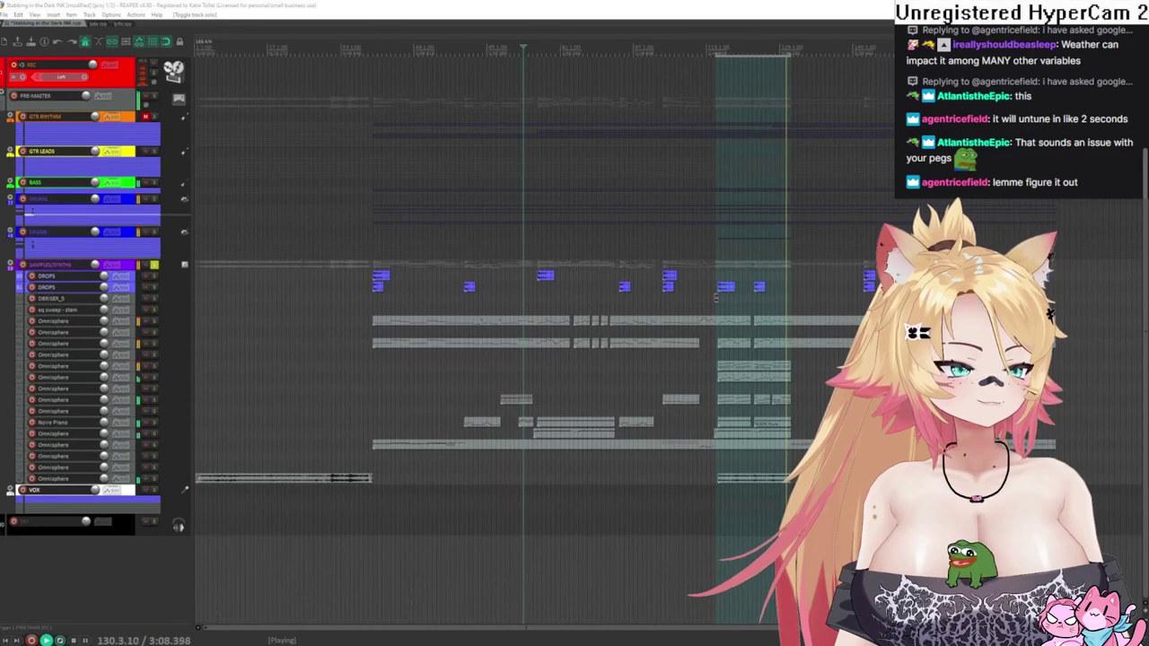
key("alt+Tab")
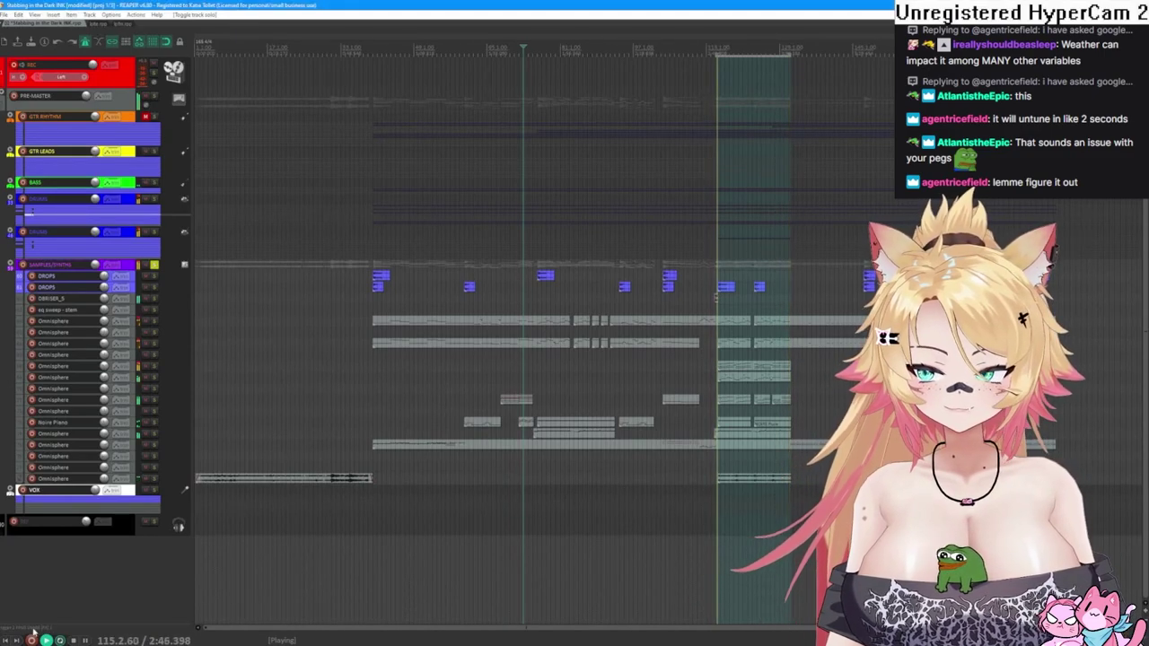
left_click(788, 287)
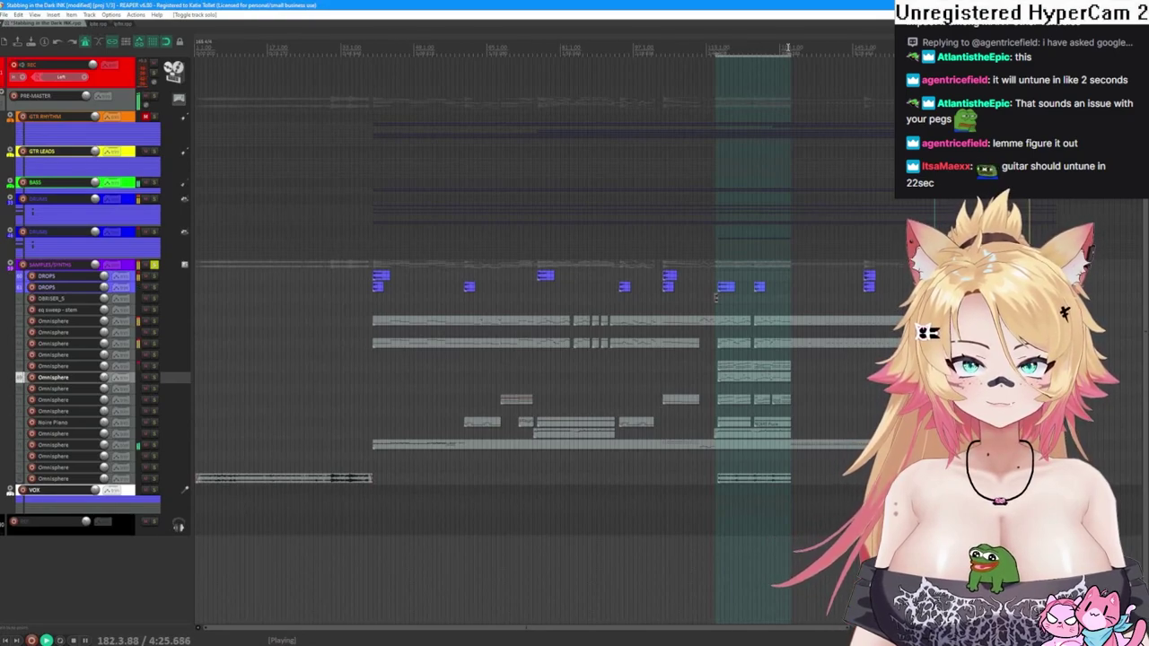
- Clear the time selection and restore the full mix by unsoloing SAMPLES/SYNTHS and unmuting GTR RHYTHM
left_click_drag(790, 53, 709, 52)
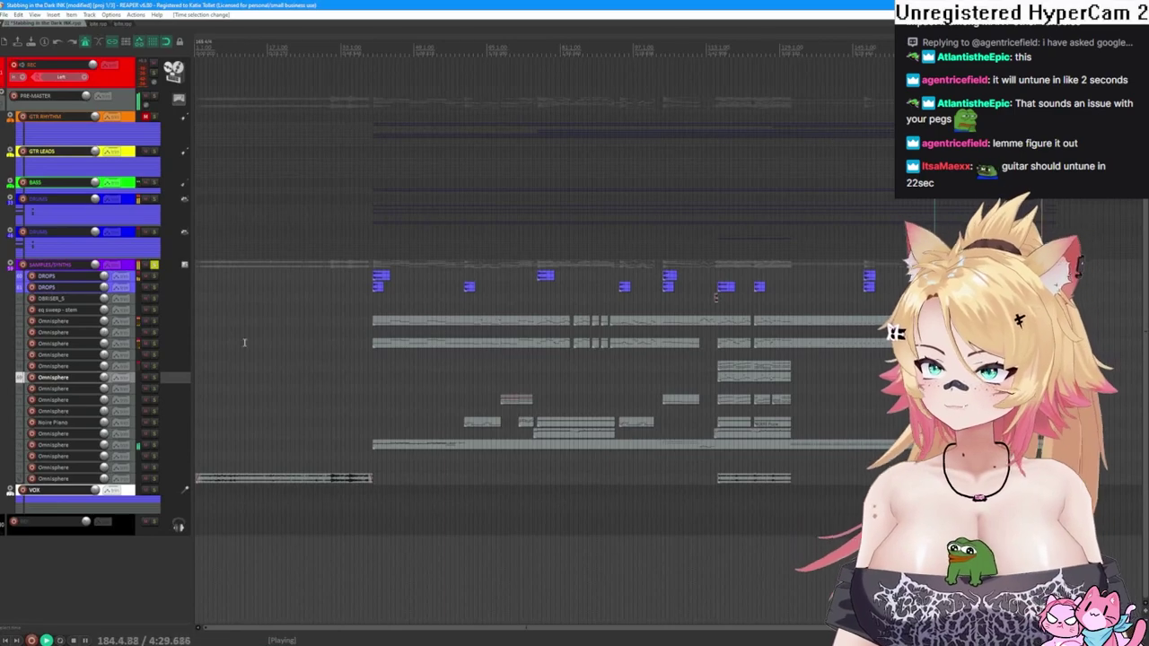
key("F6")
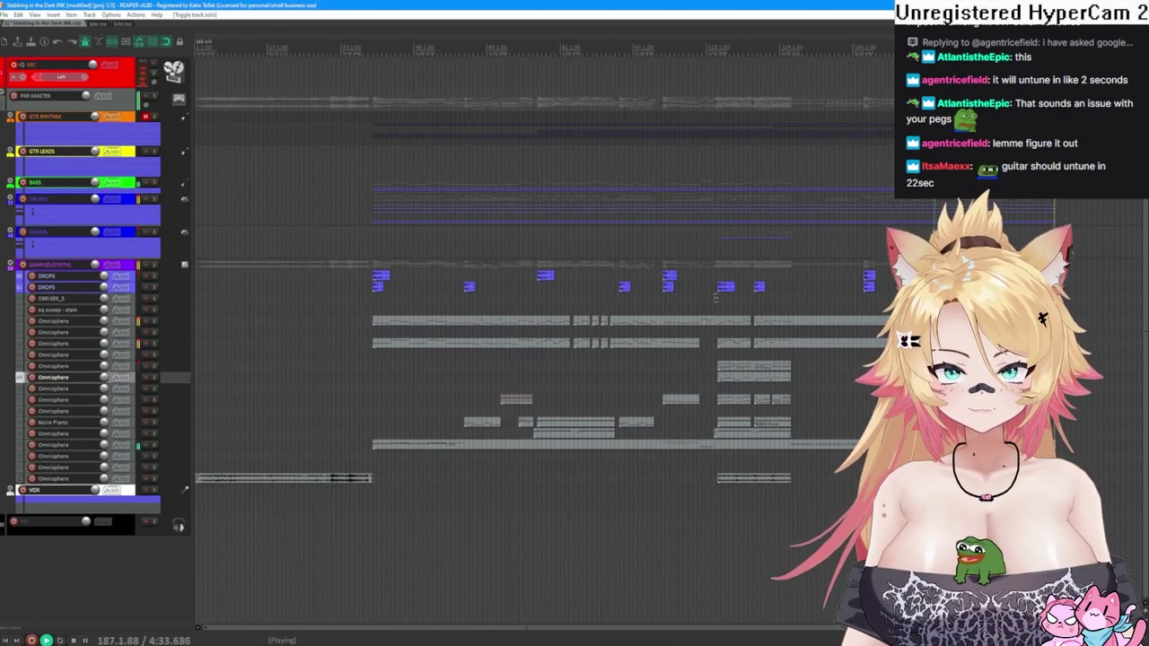
key("space")
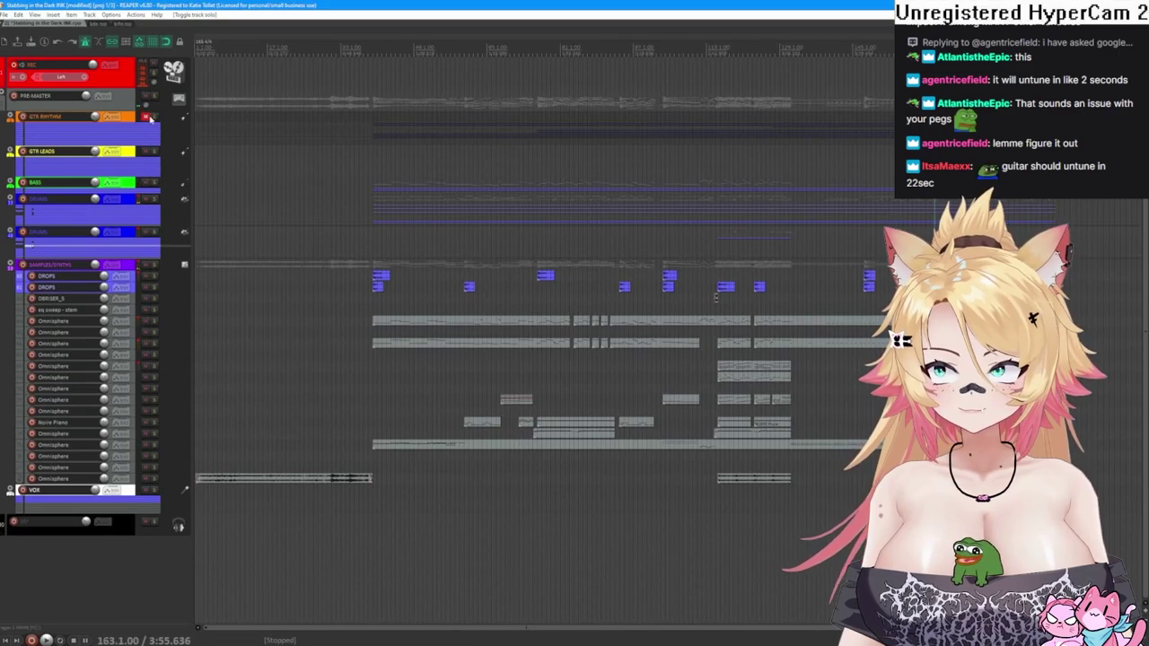
left_click(147, 117)
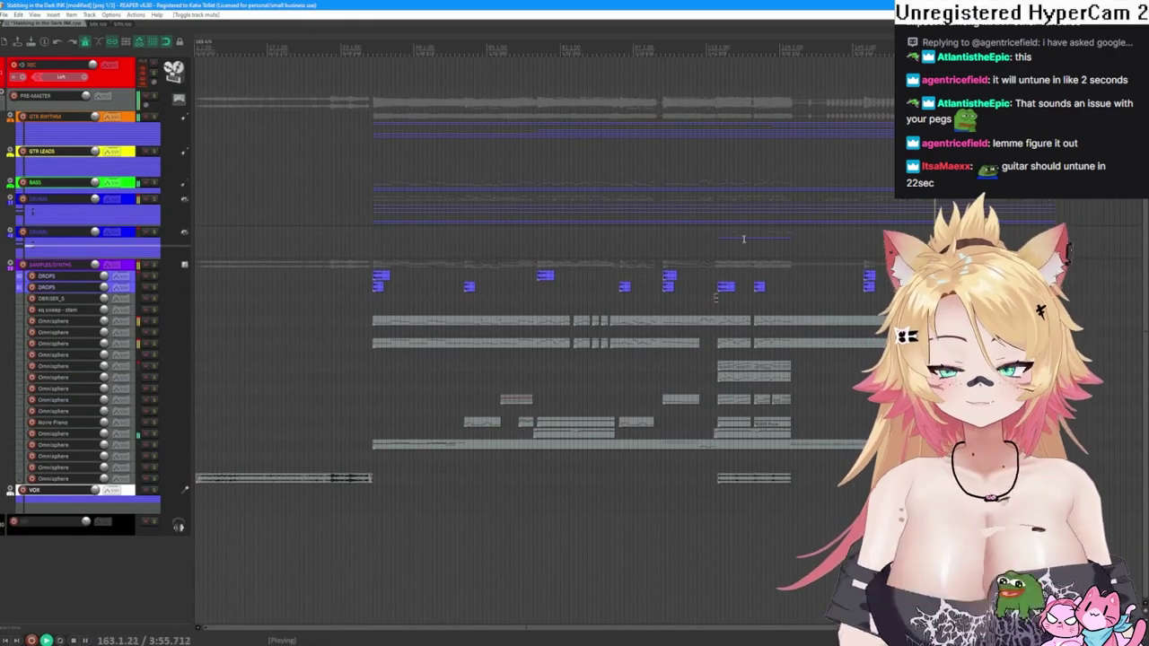
- Play the full mix from the start of the former time selection up to the short gap in the synth items
left_click(715, 247)
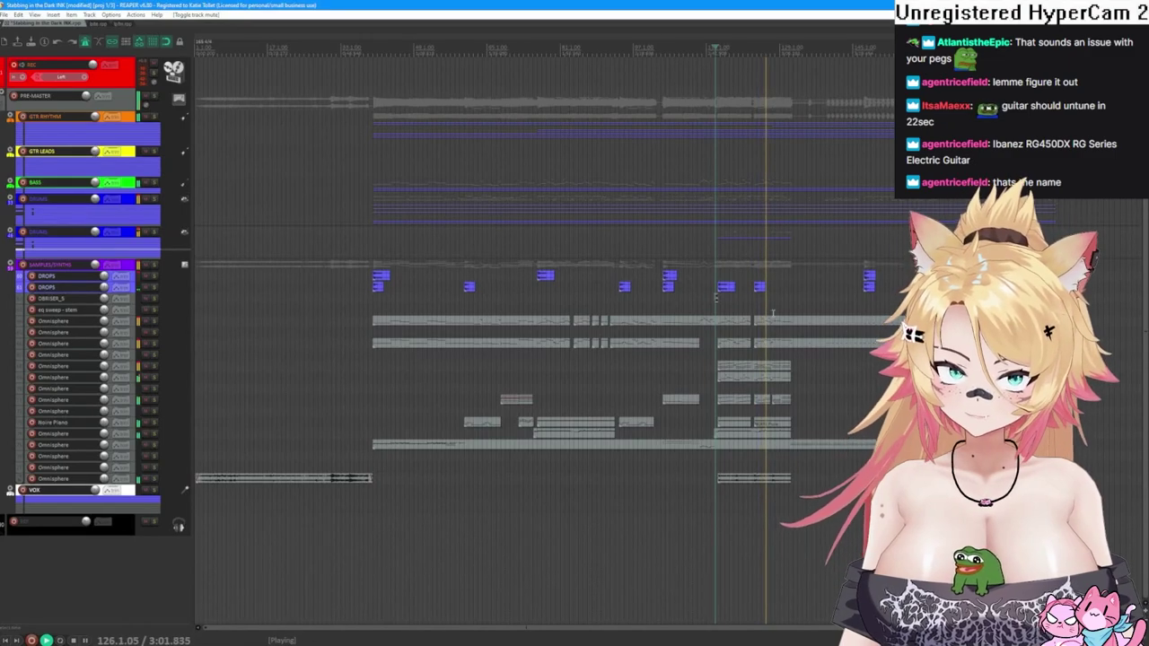
scroll(768, 300, "up", 3)
key("space")
key("space")
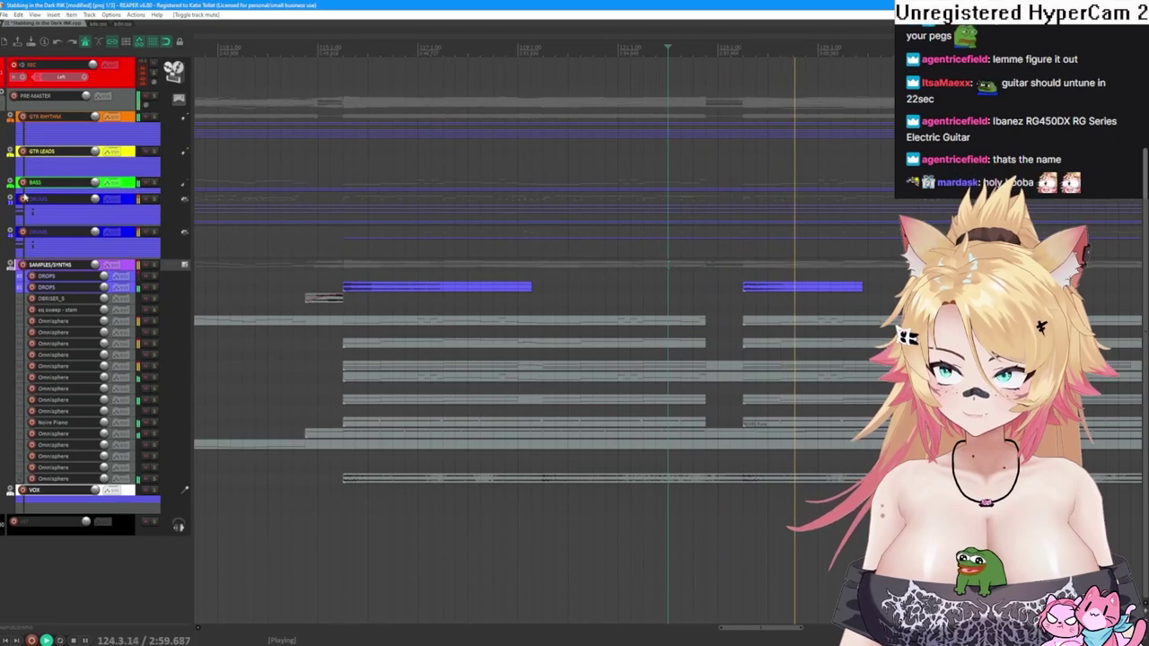
- Expand the first drums folder and cut its items from 122.4.00 to the next DROPS item, matching the gap in the synths
left_click(27, 197)
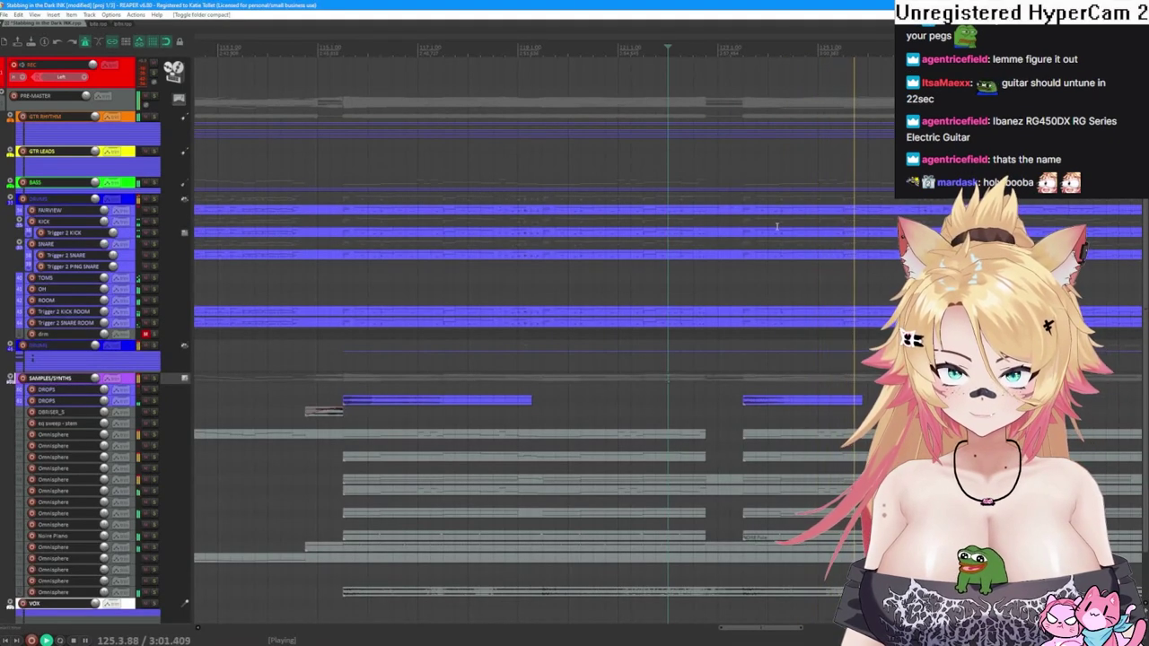
key("space")
key("space")
key("space")
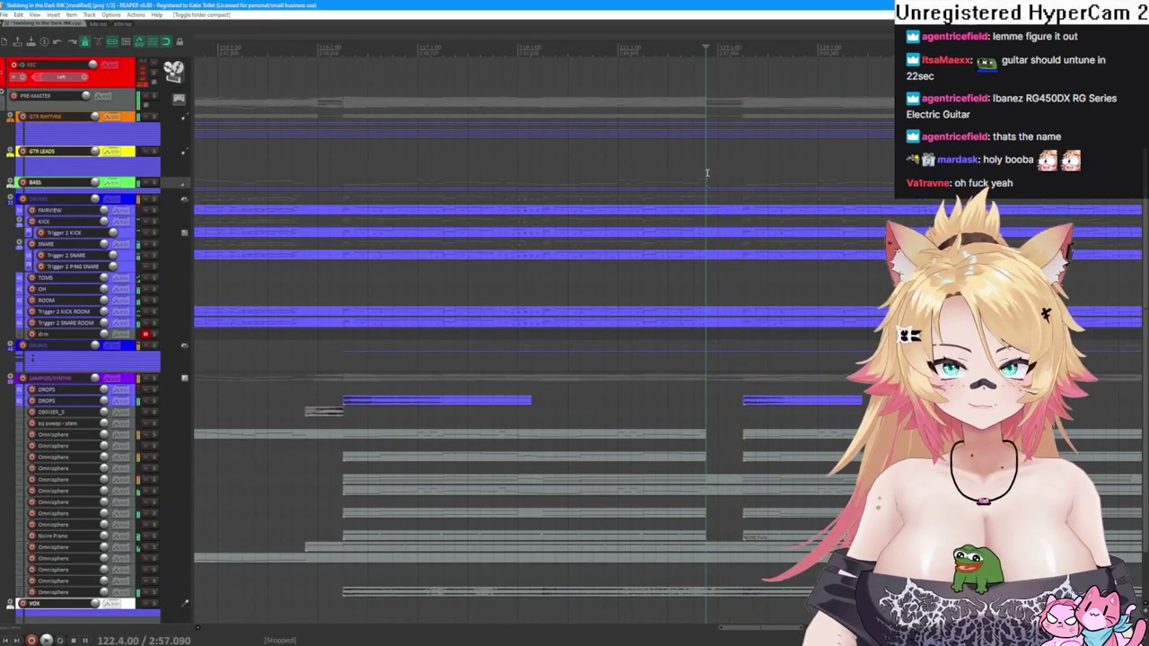
left_click_drag(706, 171, 743, 184)
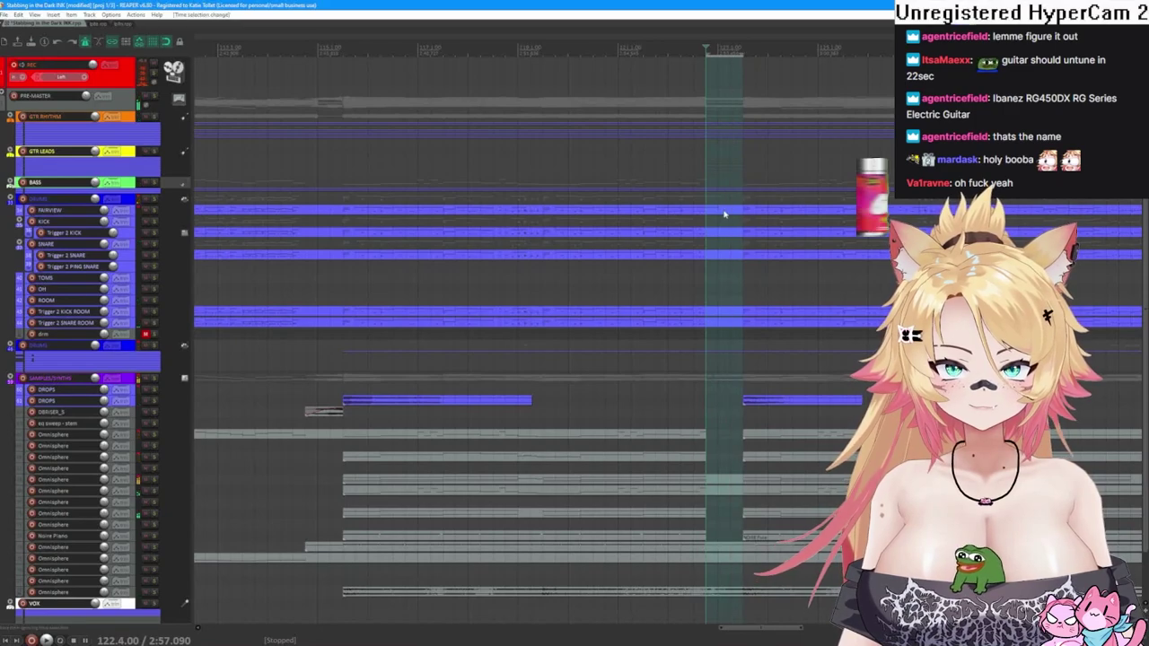
left_click(724, 214)
right_click(722, 339)
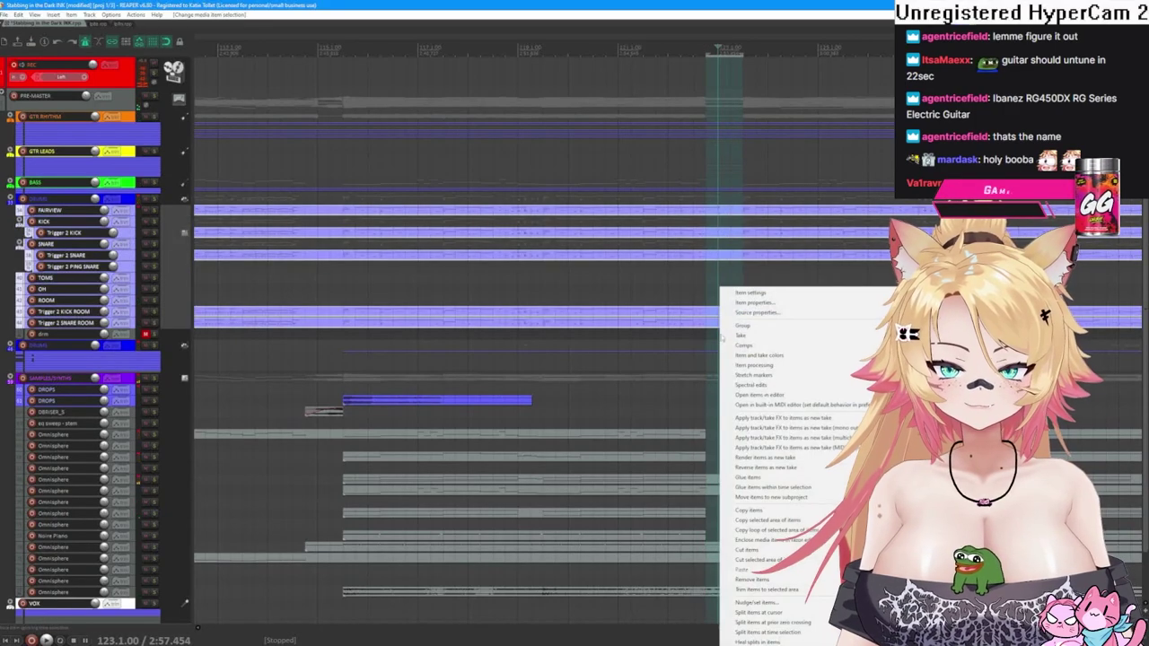
left_click(764, 560)
- Play the full mix across the new gap in the drum items to check the break
key("space")
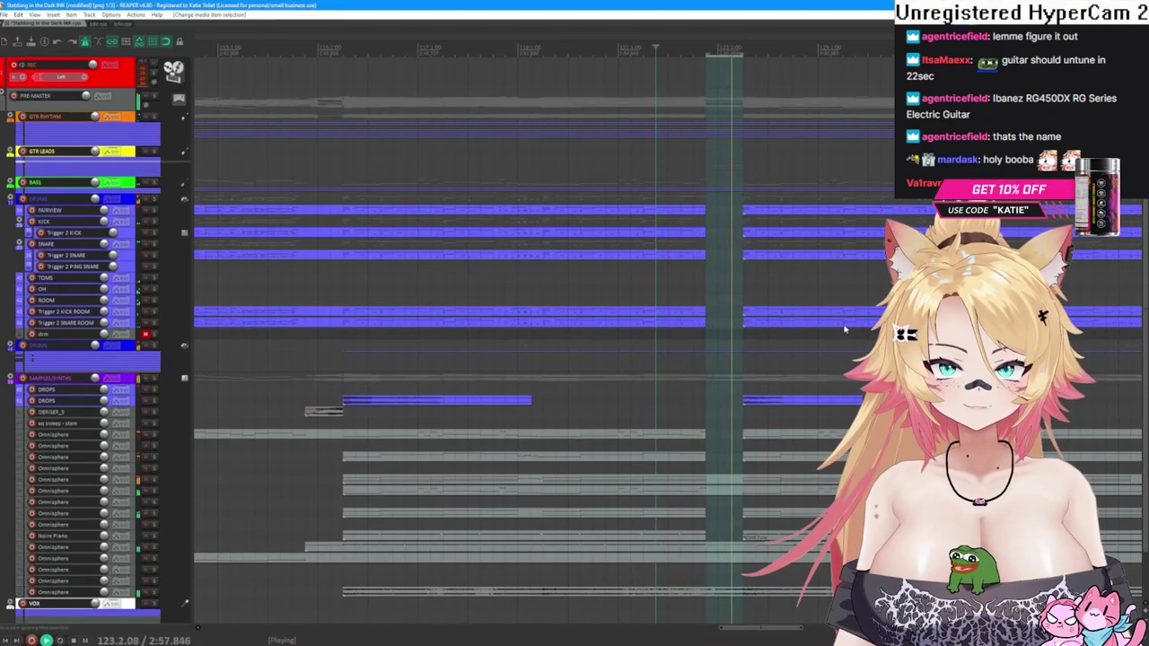
key("Left")
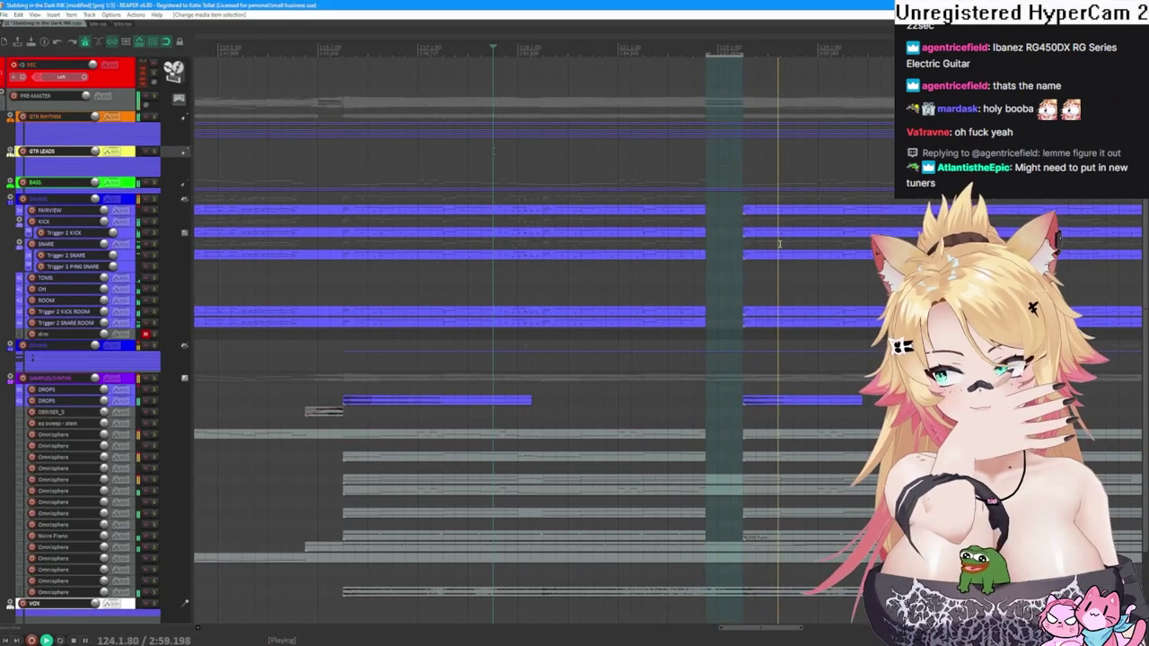
scroll(137, 316, "down", 2)
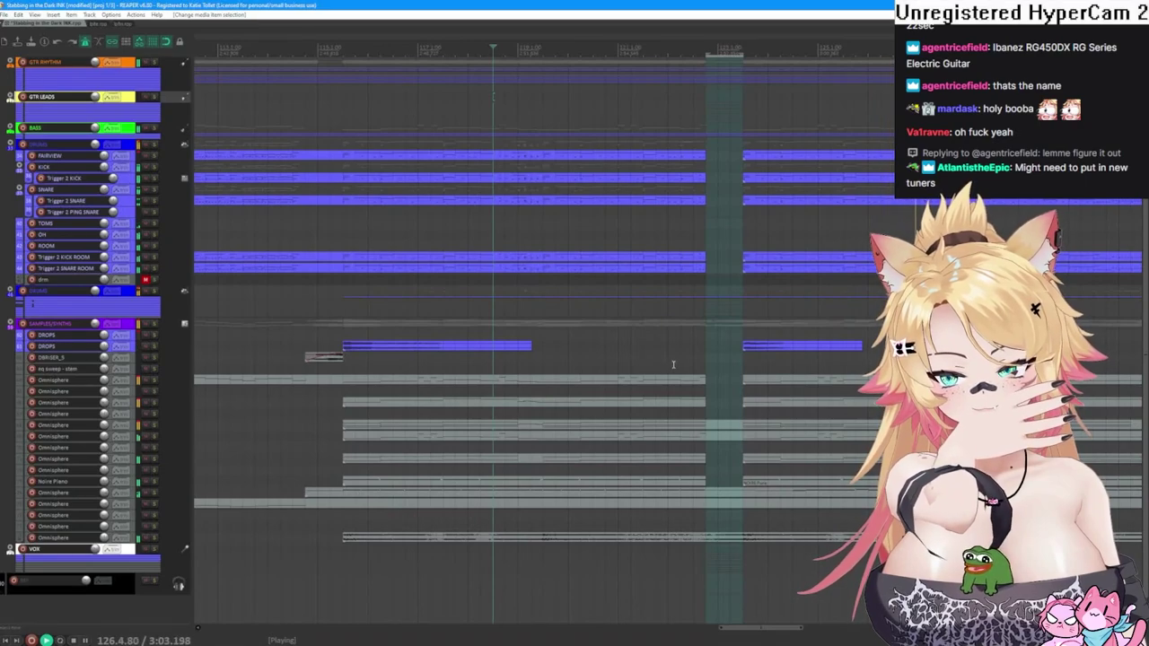
left_click(643, 324)
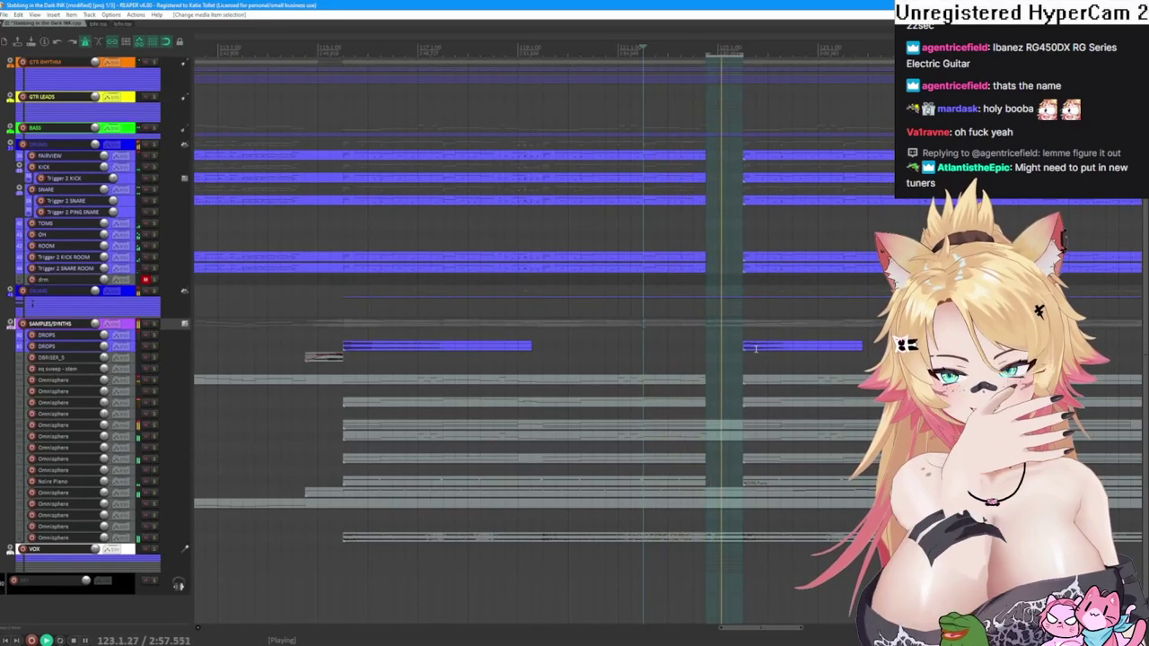
- Listen to SAMPLES/SYNTHS soloed across the break, and unsolo the folder
left_click(162, 326)
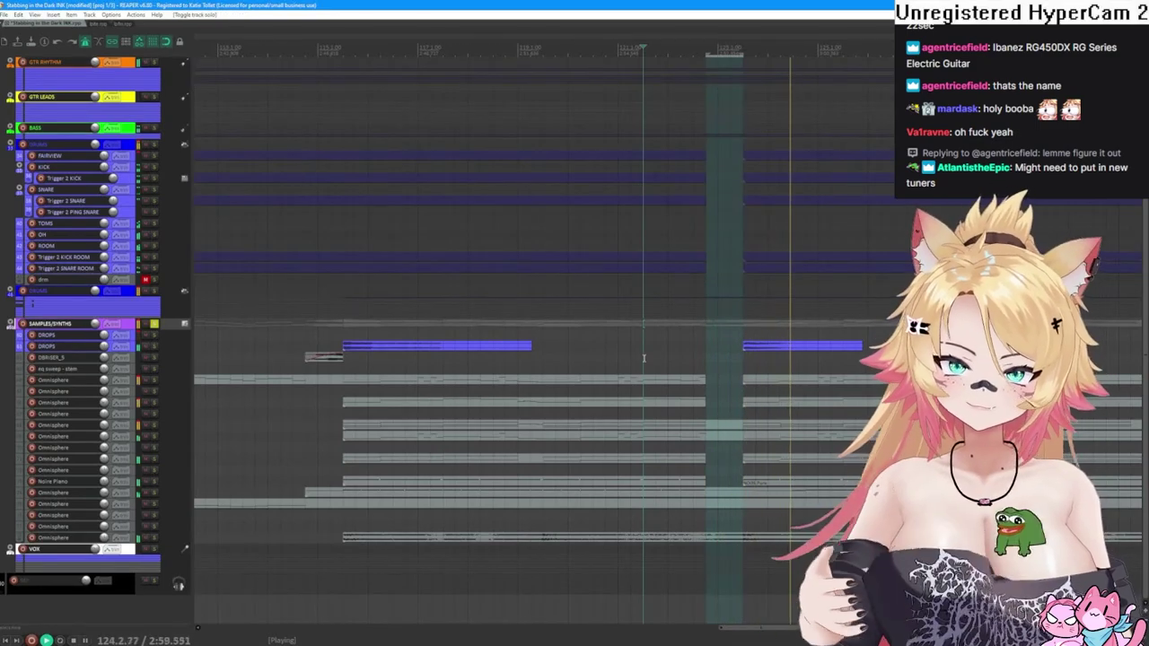
left_click(631, 359)
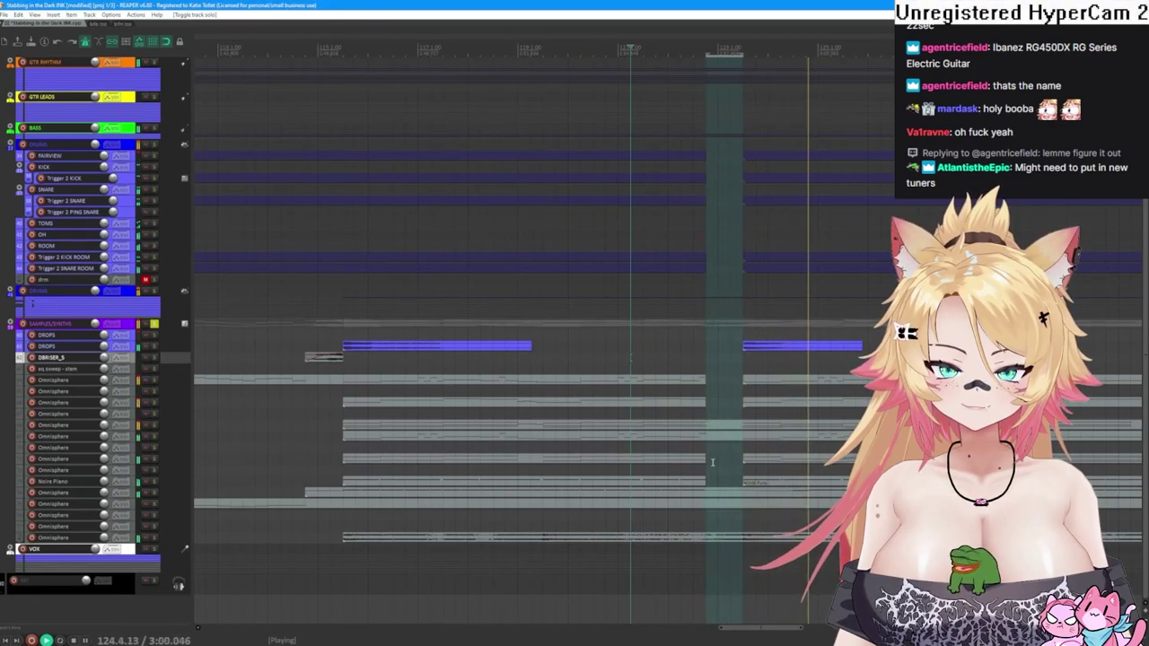
left_click(154, 327)
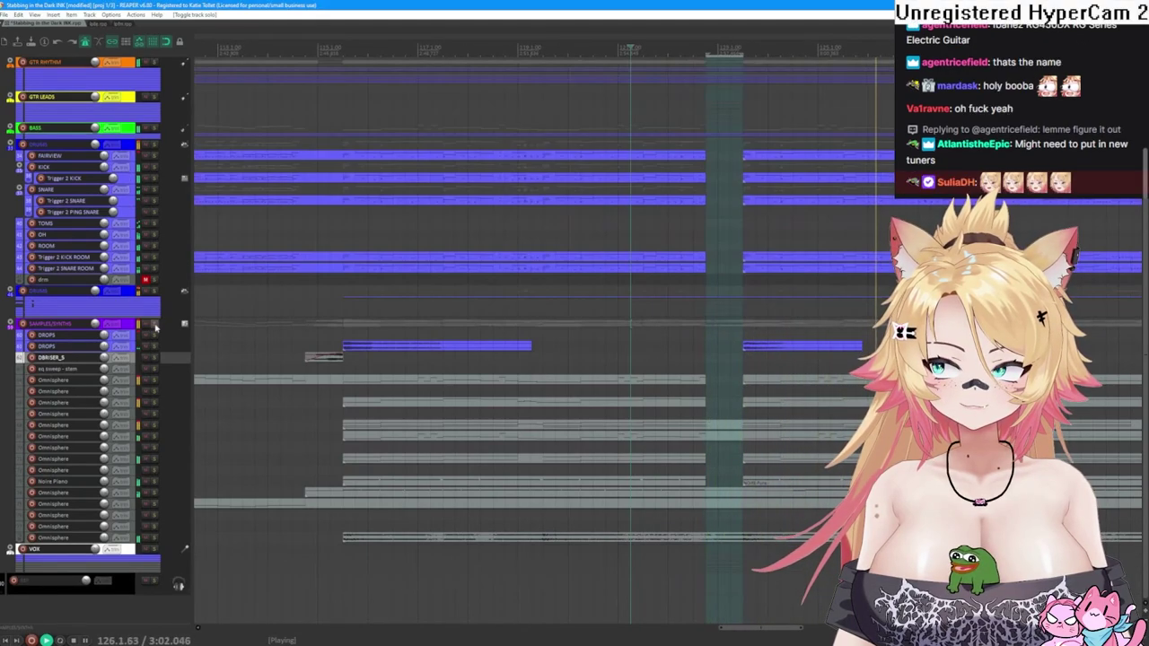
- Clear the time selection and play the full mix from bar 40, where the drums enter
scroll(166, 391, "up", 3)
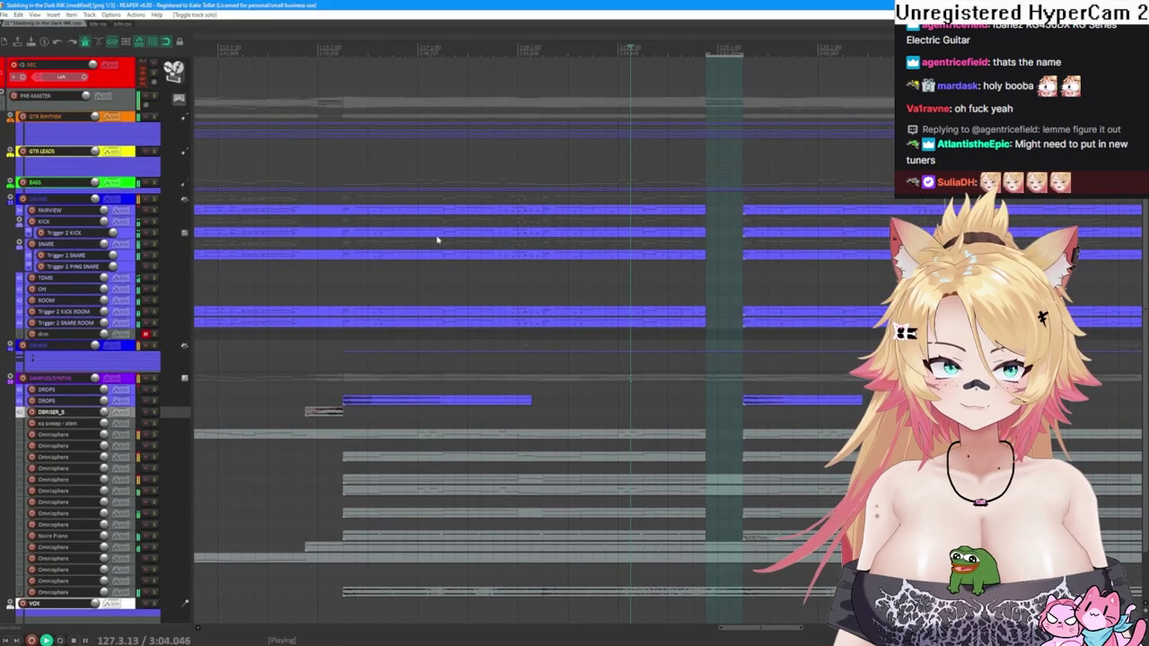
left_click(706, 55)
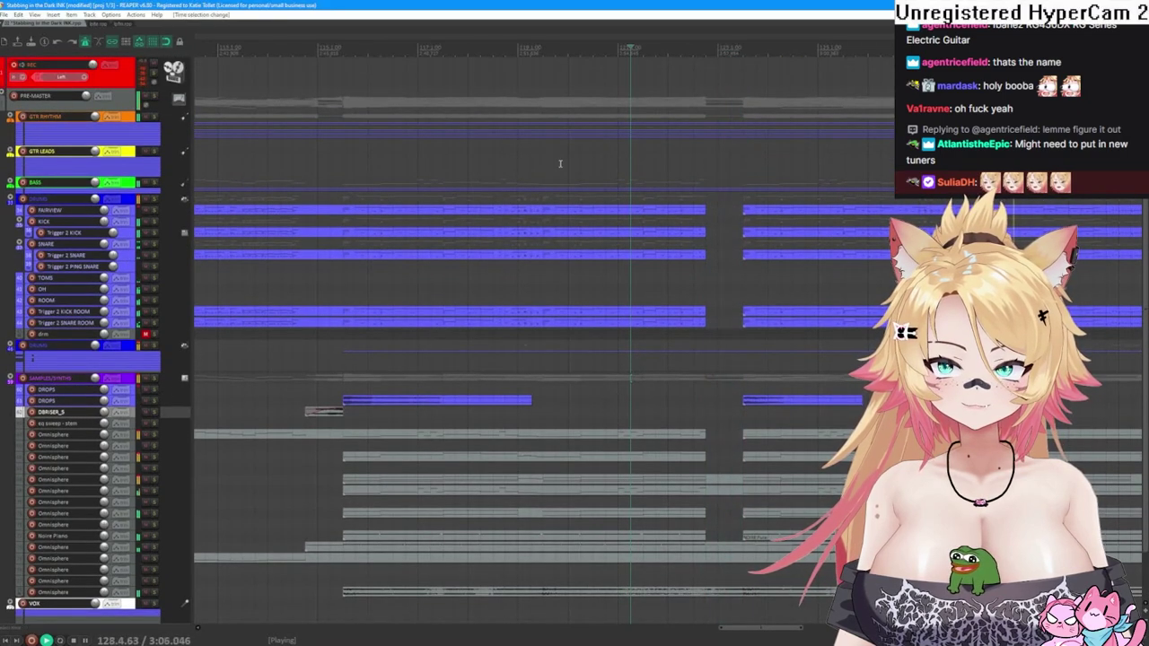
scroll(560, 163, "up", 3)
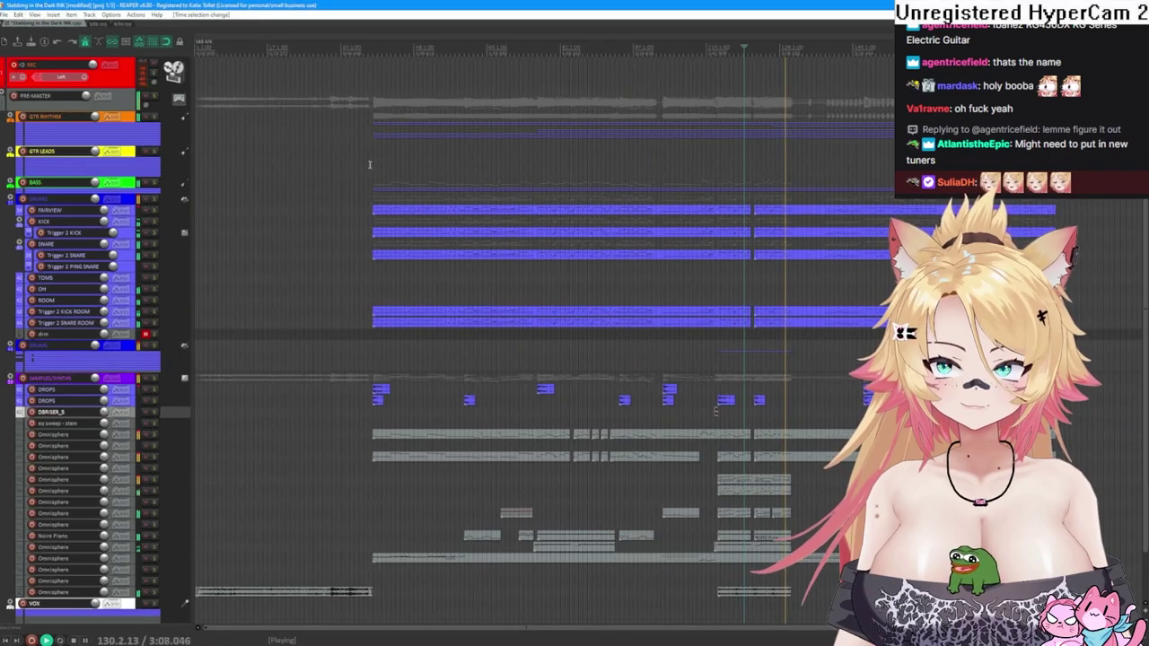
left_click(370, 165)
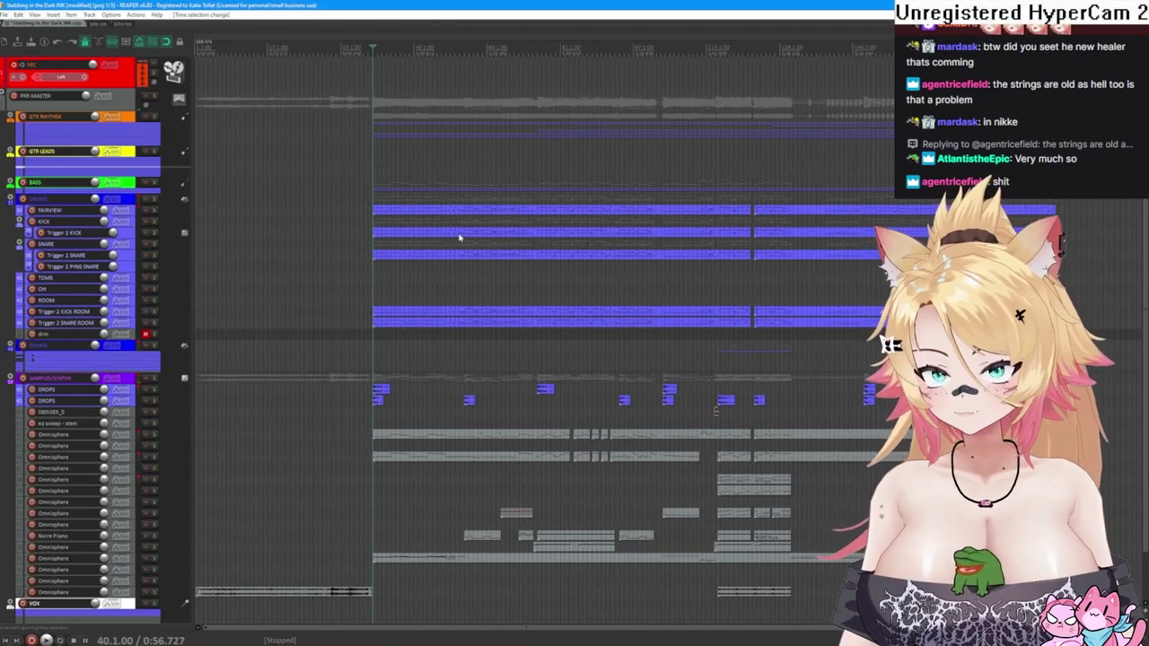
key("space")
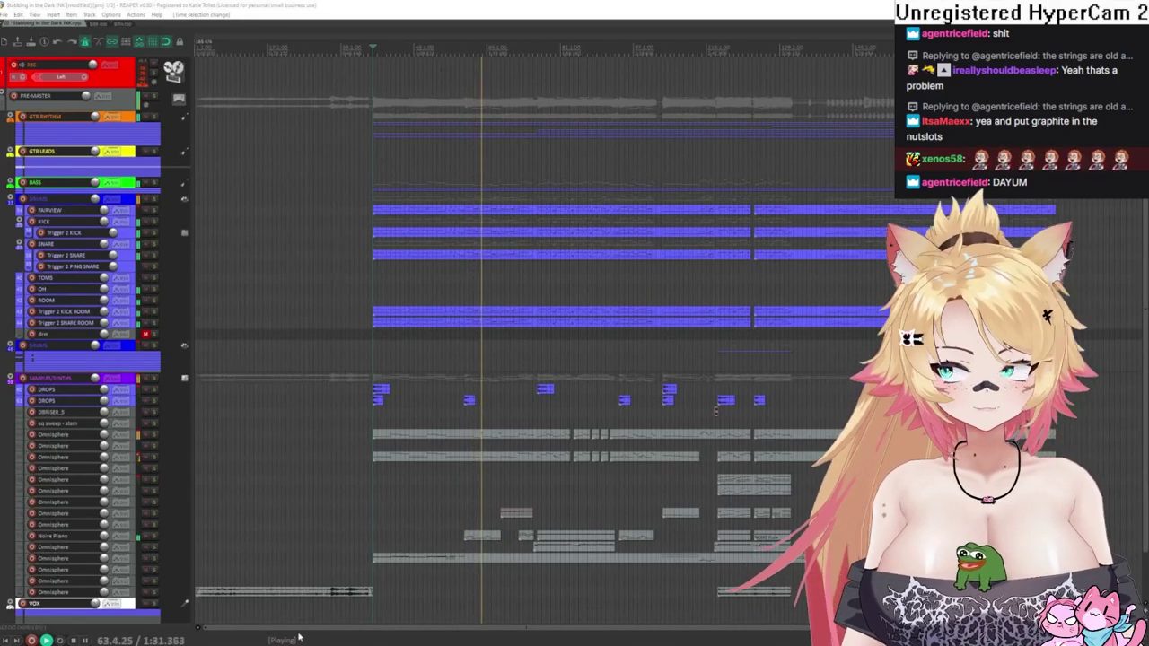
key("space")
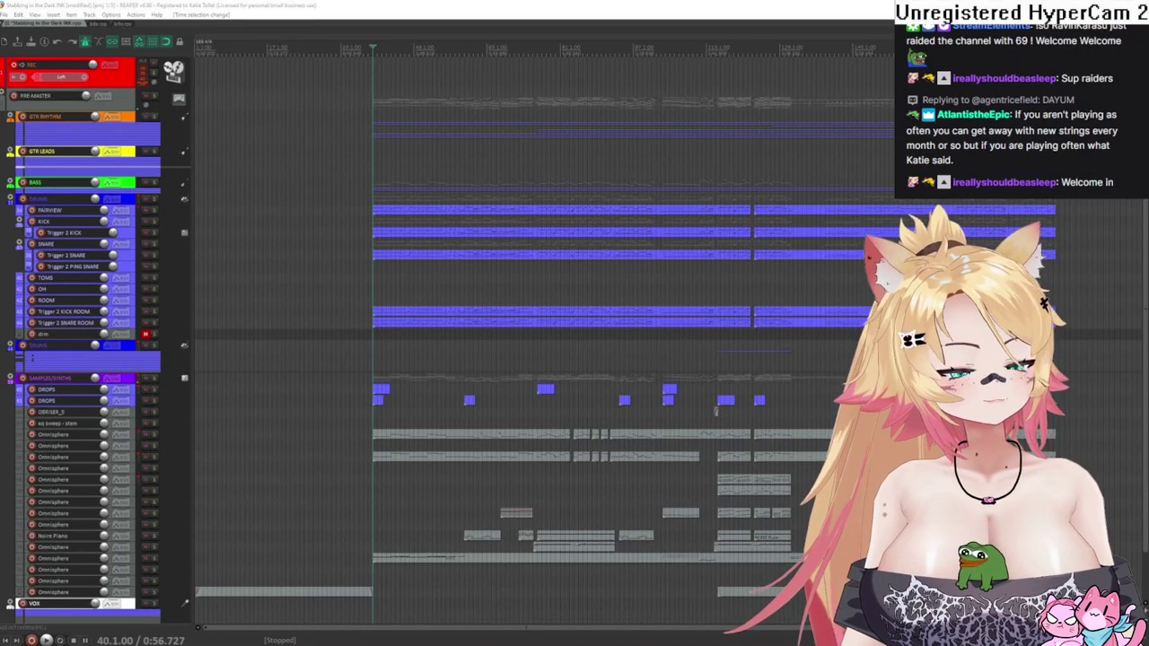
- Insert the Ice Nine Kills "Stabbing In The Dark with Lyrics" MP3 on the lowest track and solo that track
scroll(228, 466, "down", 2)
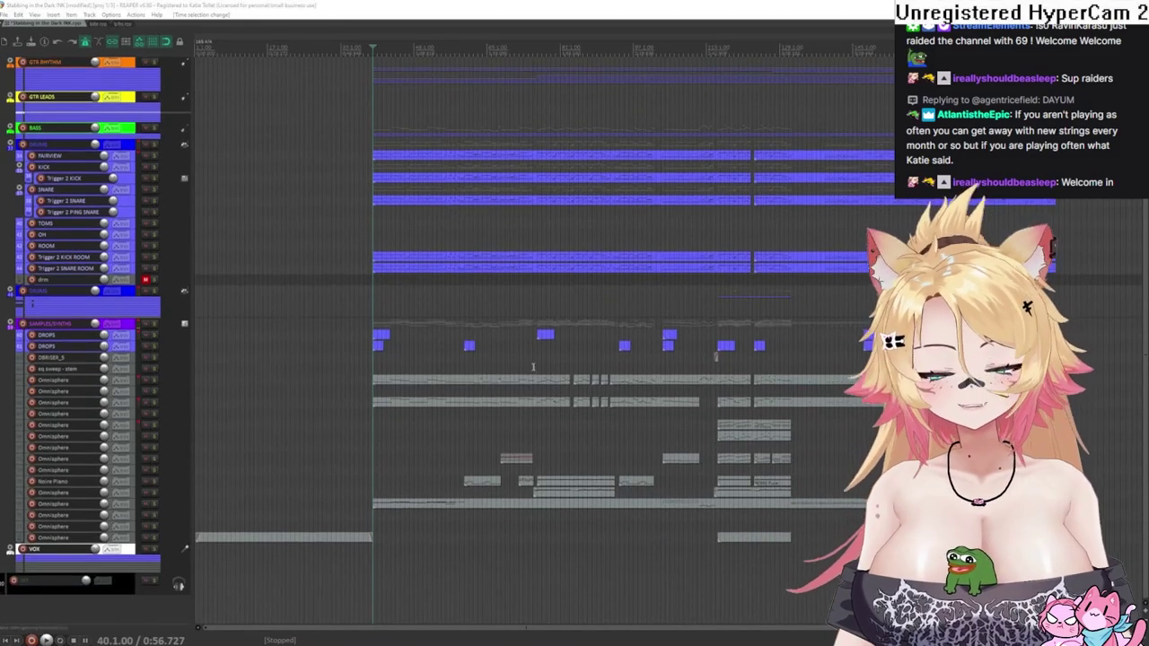
left_click_drag(539, 551, 186, 583)
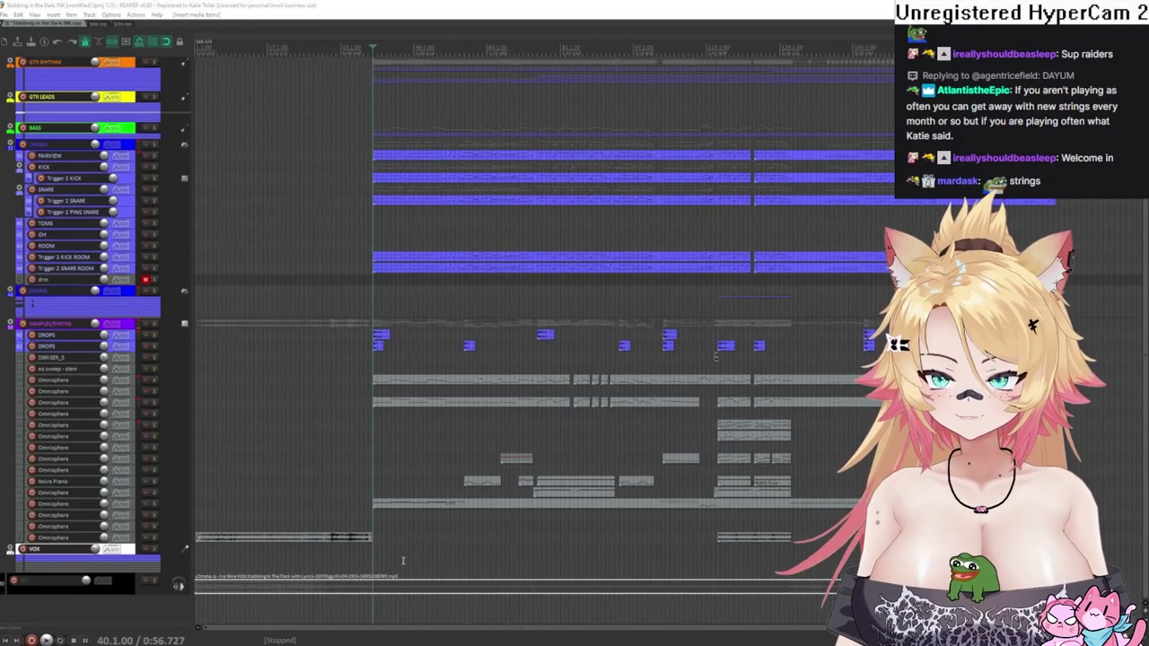
left_click(155, 582)
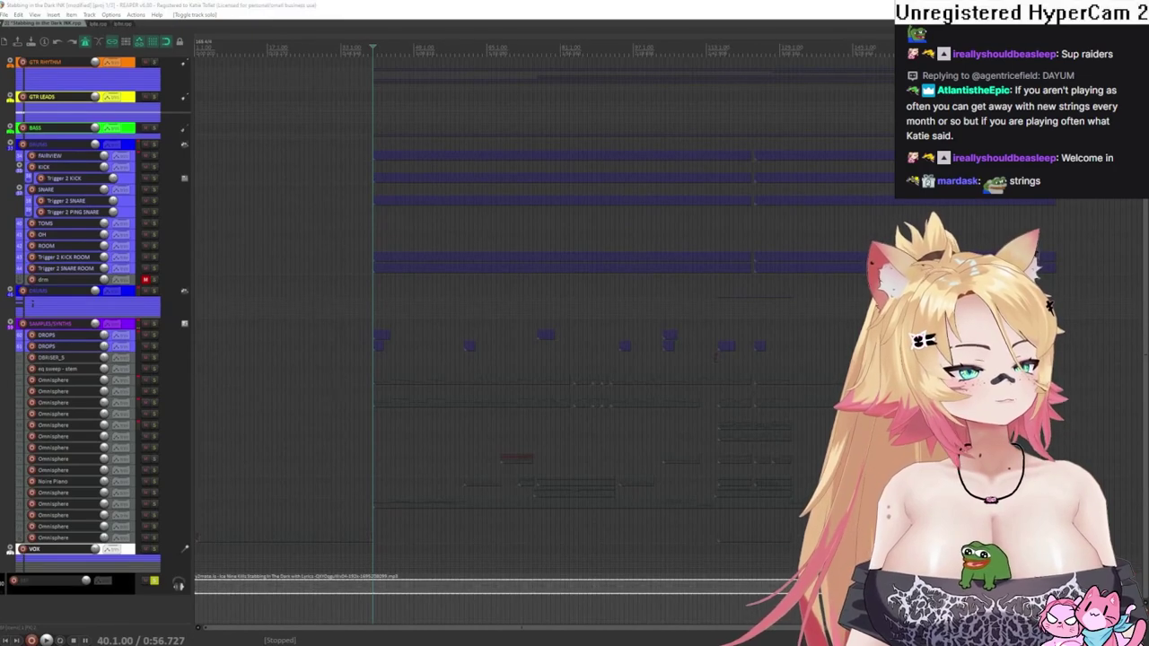
- Play the soloed reference song from the point where the project's drums enter
left_click(214, 542)
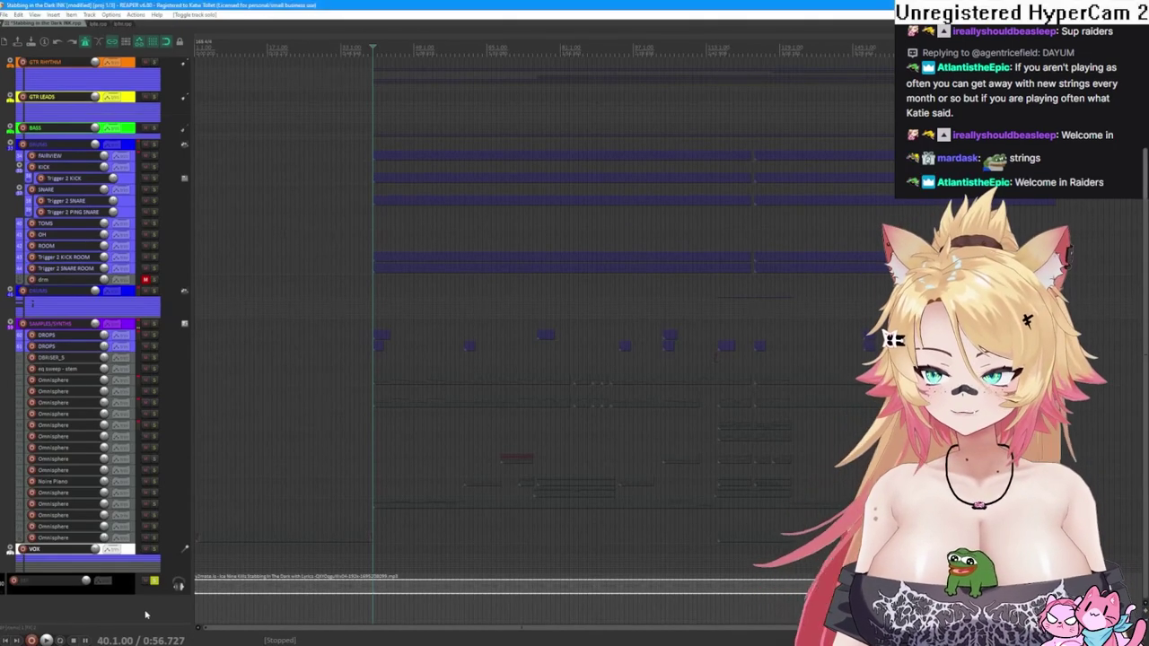
key("space")
left_click(658, 571)
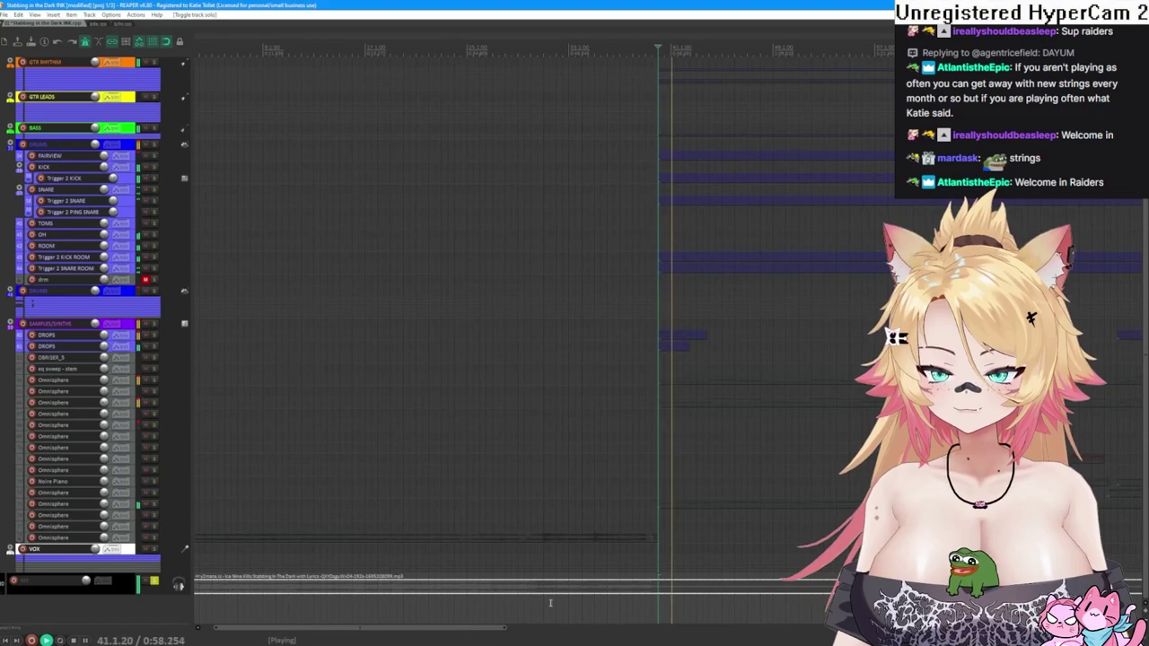
- Shift the reference song on the REF track slightly later and replay the passage leading into the drum entrance
left_click(646, 574)
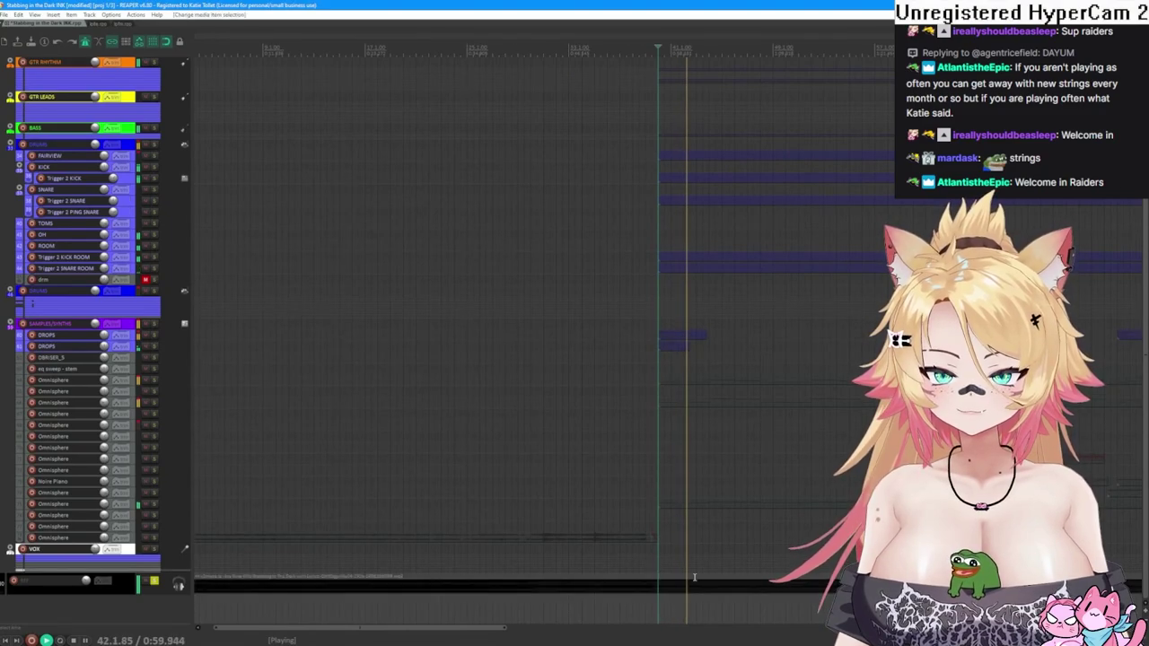
key("space")
left_click_drag(654, 589, 670, 594)
key("space")
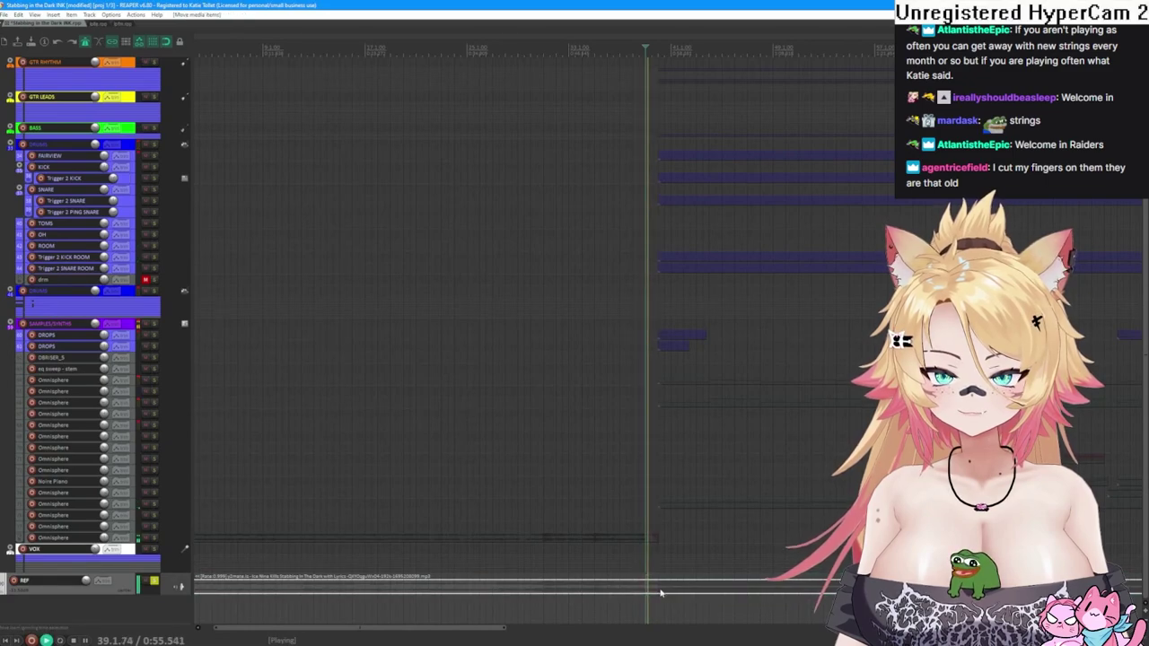
left_click(674, 591)
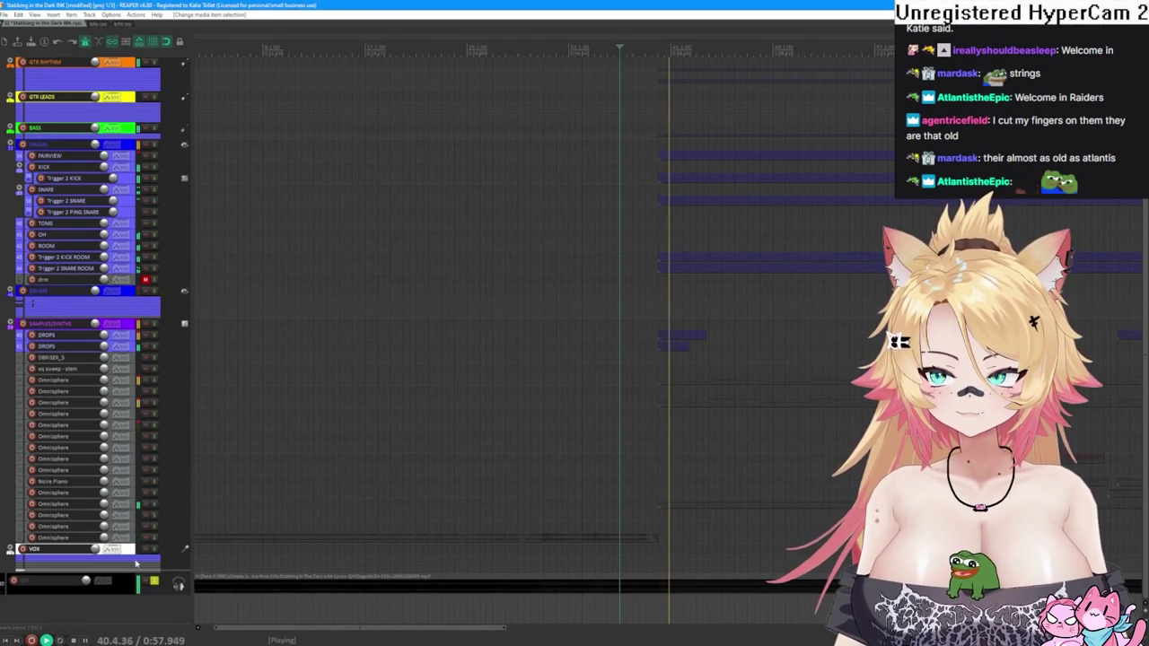
- Mute the REF track and repeatedly toggle its solo during playback to compare the mix with the reference, leaving it soloed
left_click(151, 582)
left_click(153, 582)
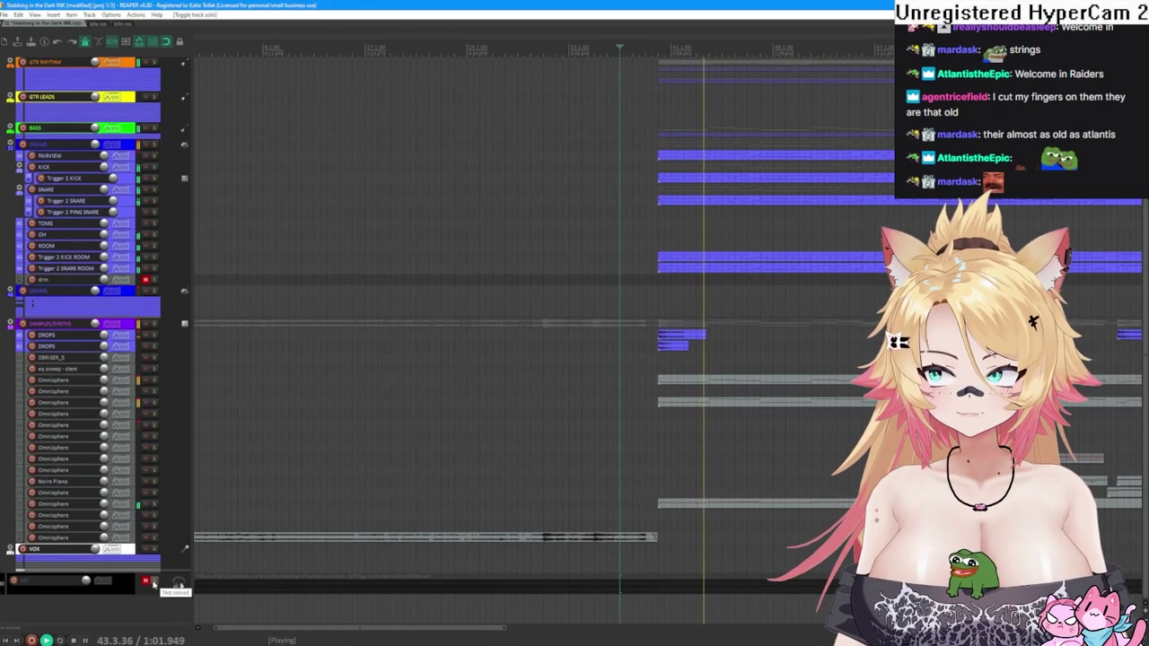
left_click(153, 582)
left_click(153, 582)
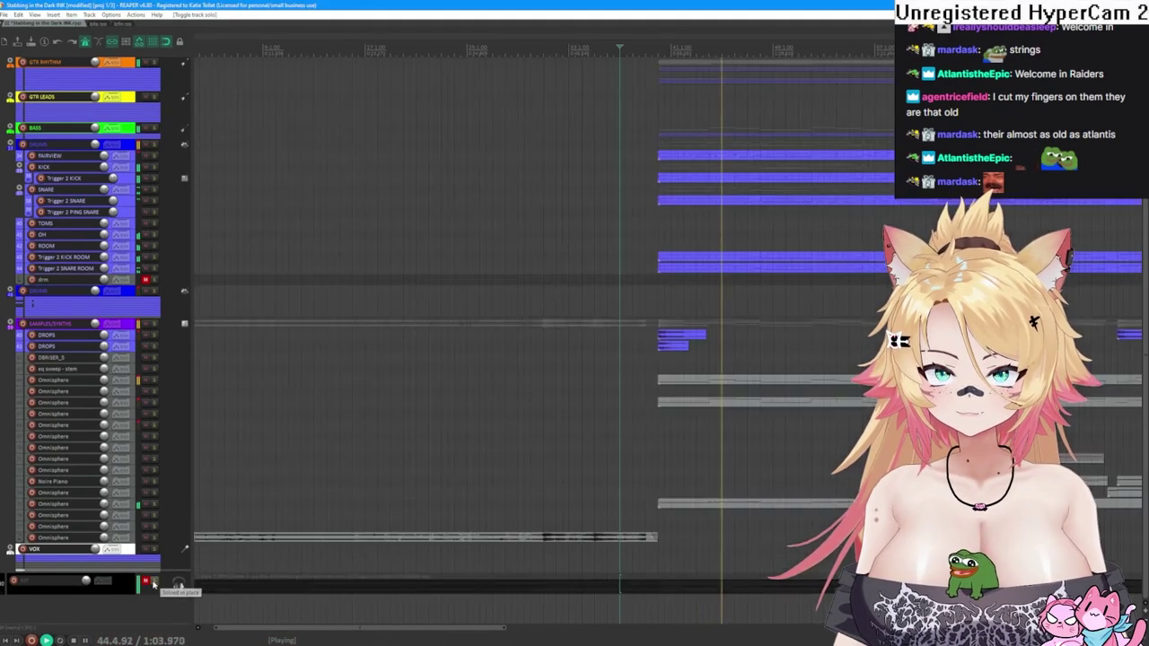
left_click(154, 583)
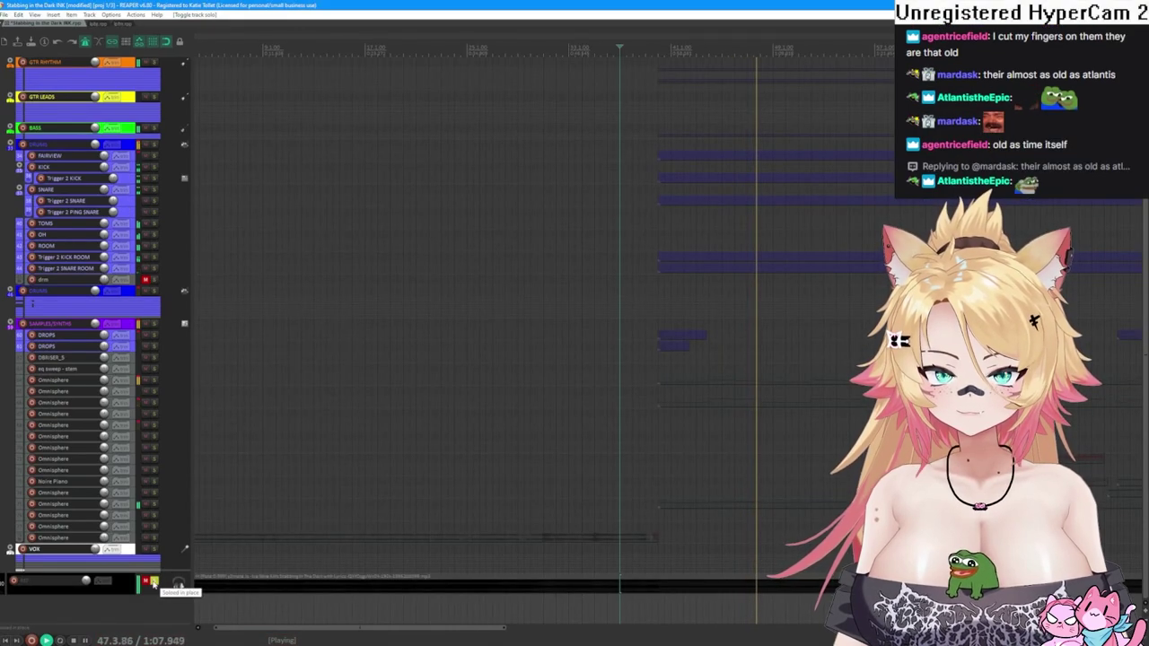
left_click(153, 583)
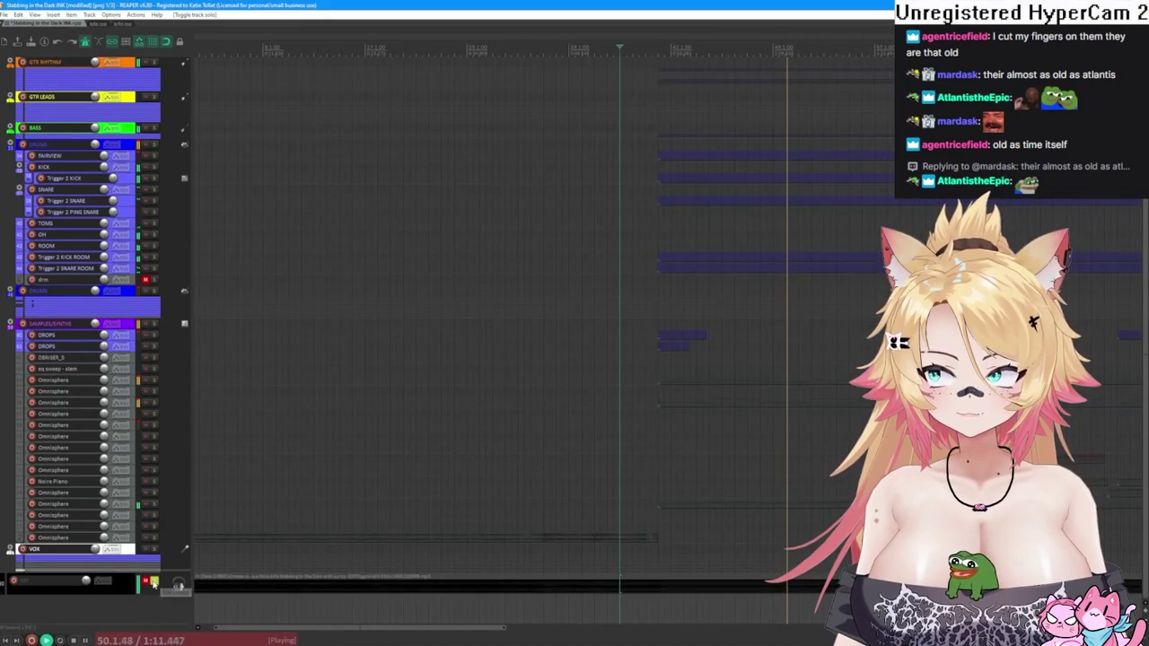
left_click(154, 582)
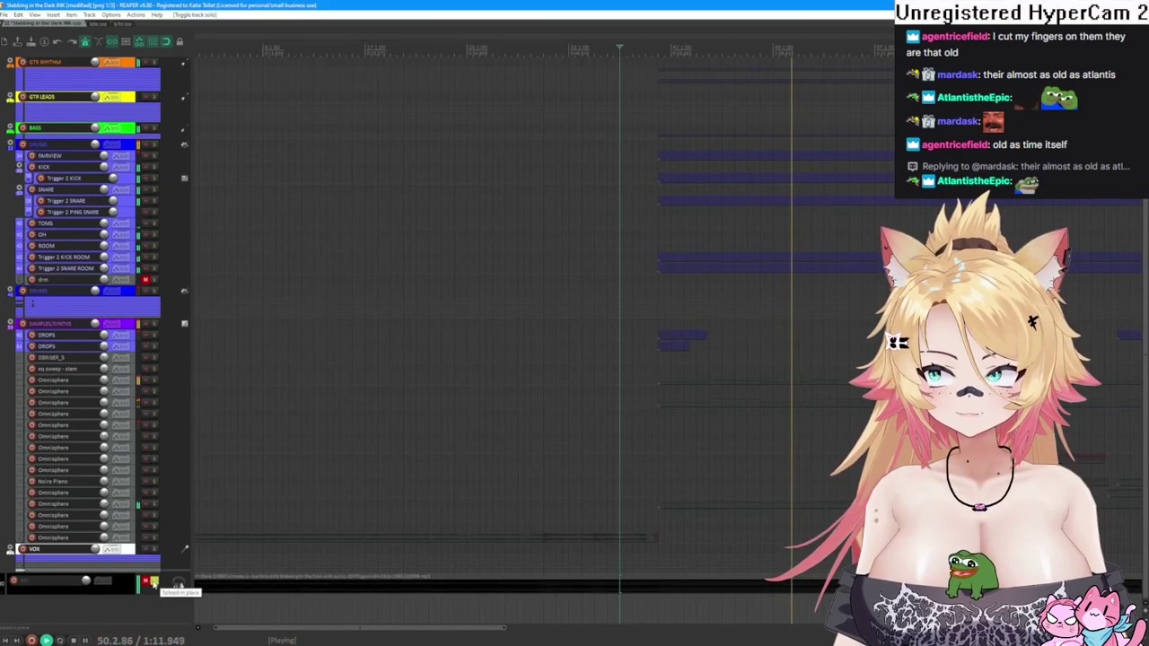
left_click(153, 583)
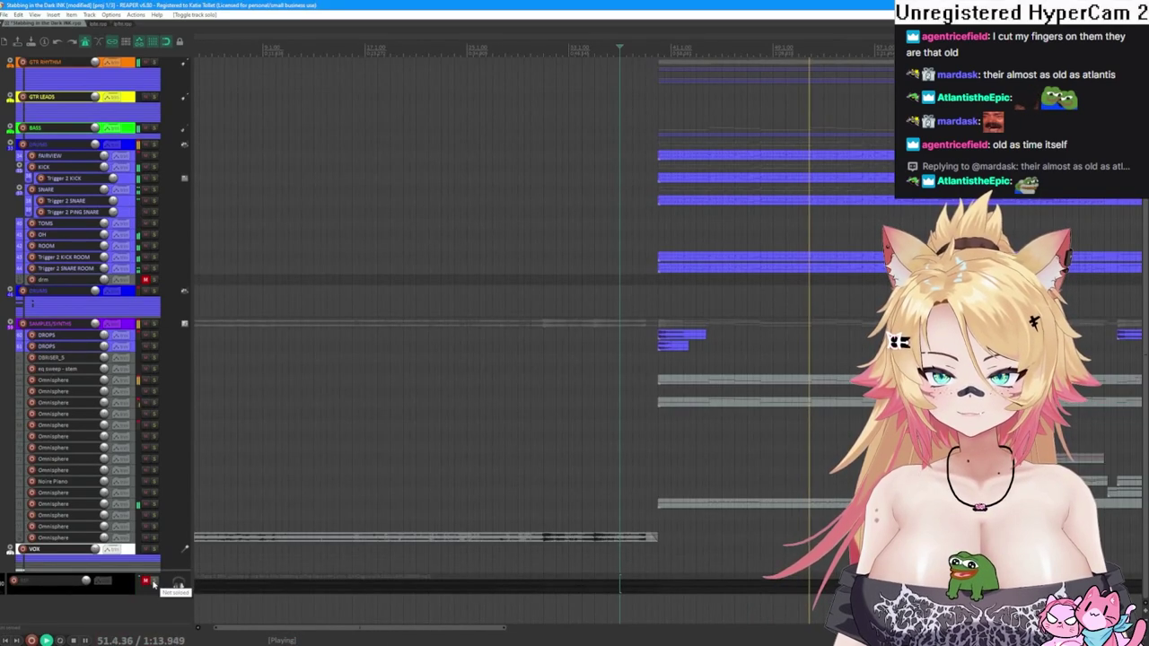
left_click(154, 582)
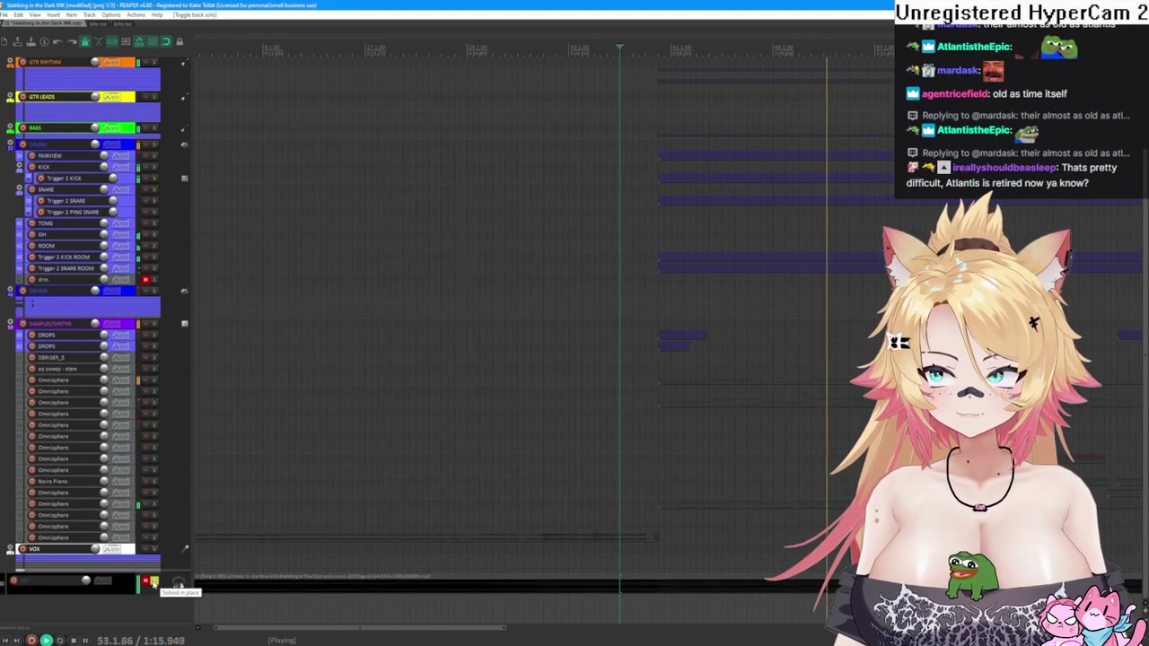
left_click(154, 583)
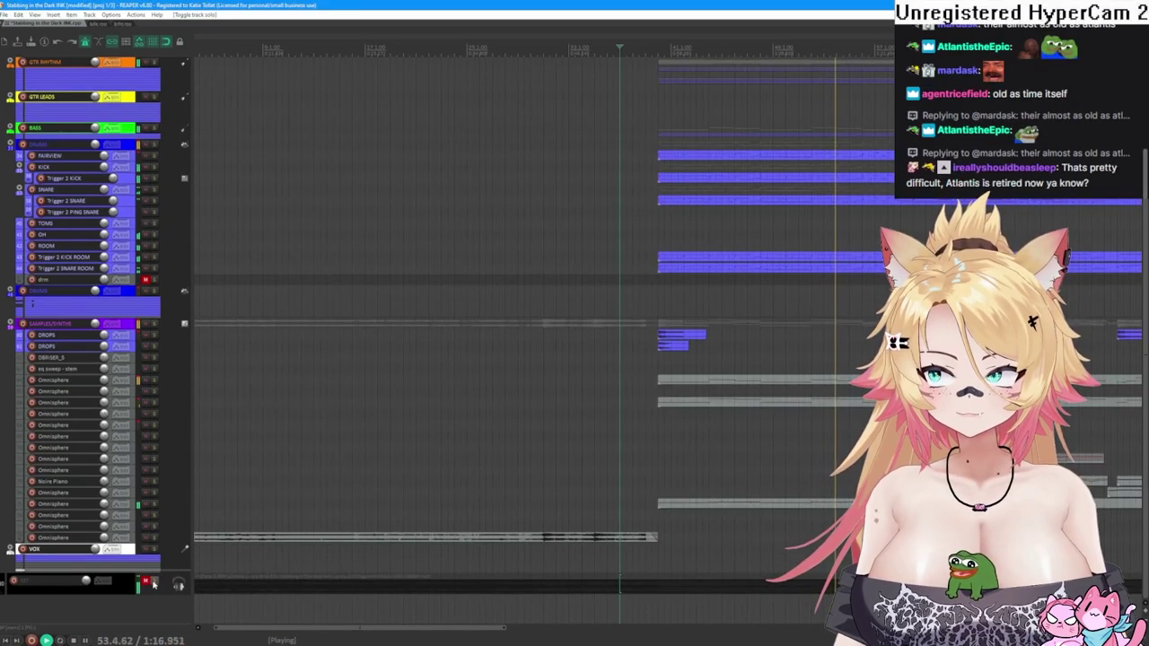
left_click(154, 582)
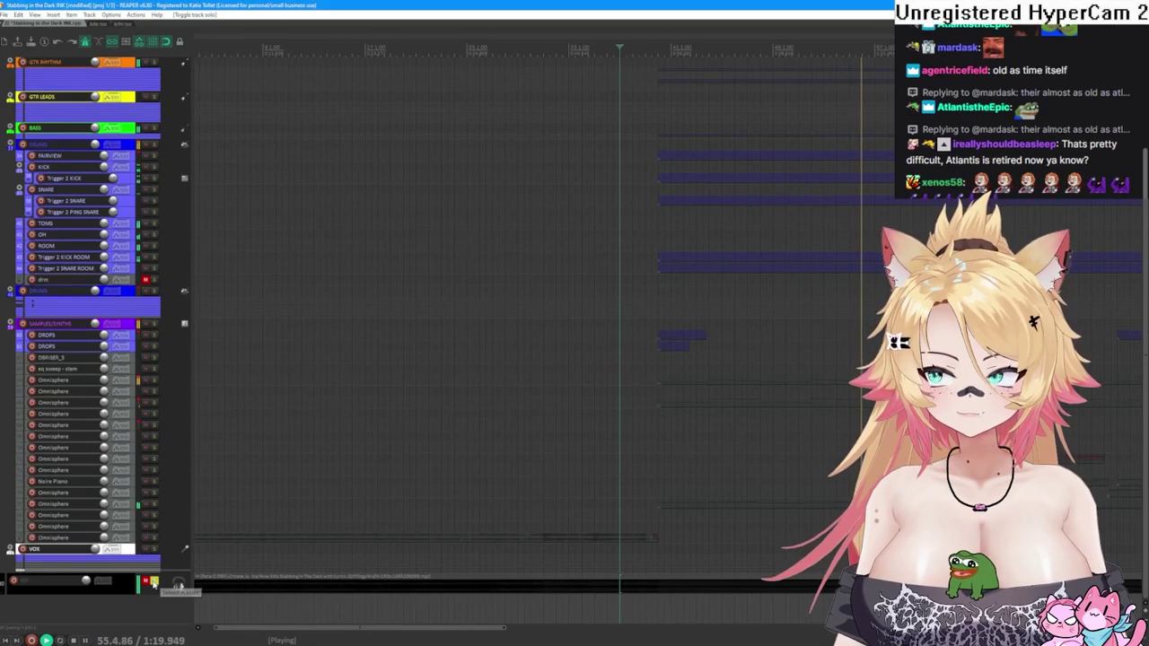
left_click(153, 583)
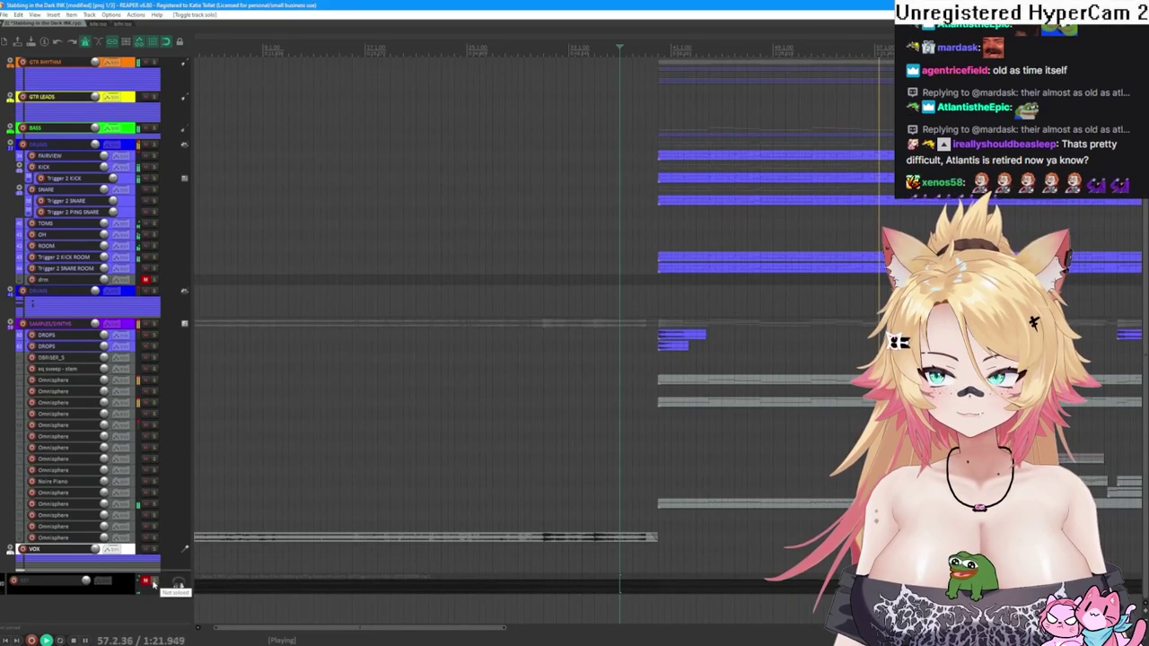
left_click(154, 583)
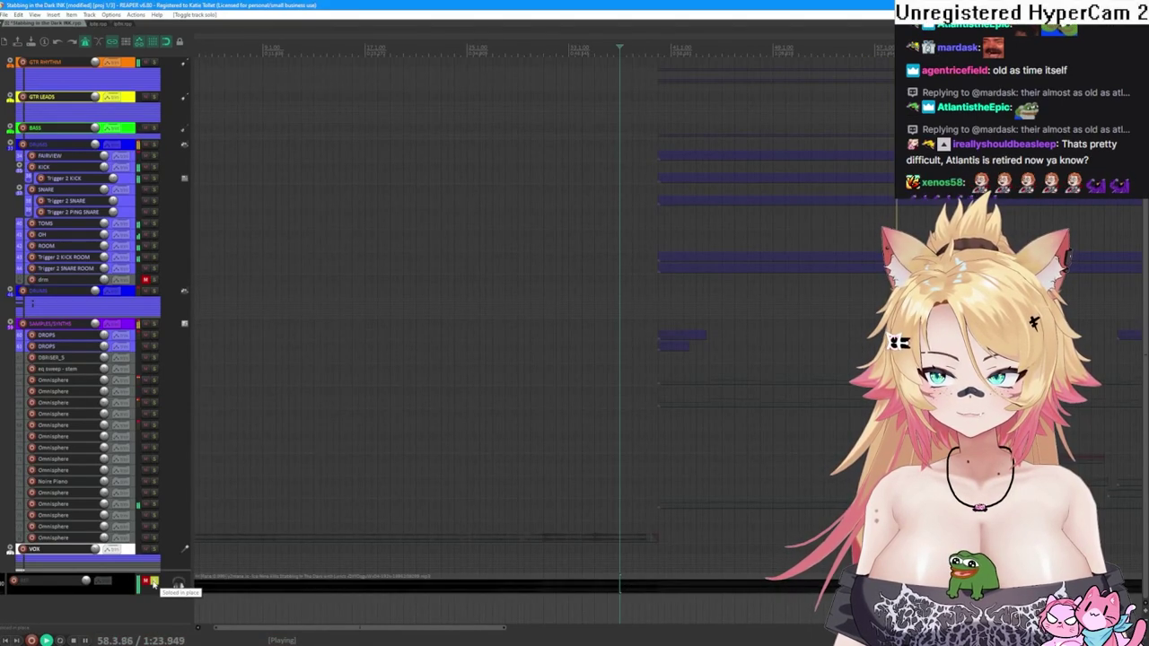
left_click(154, 583)
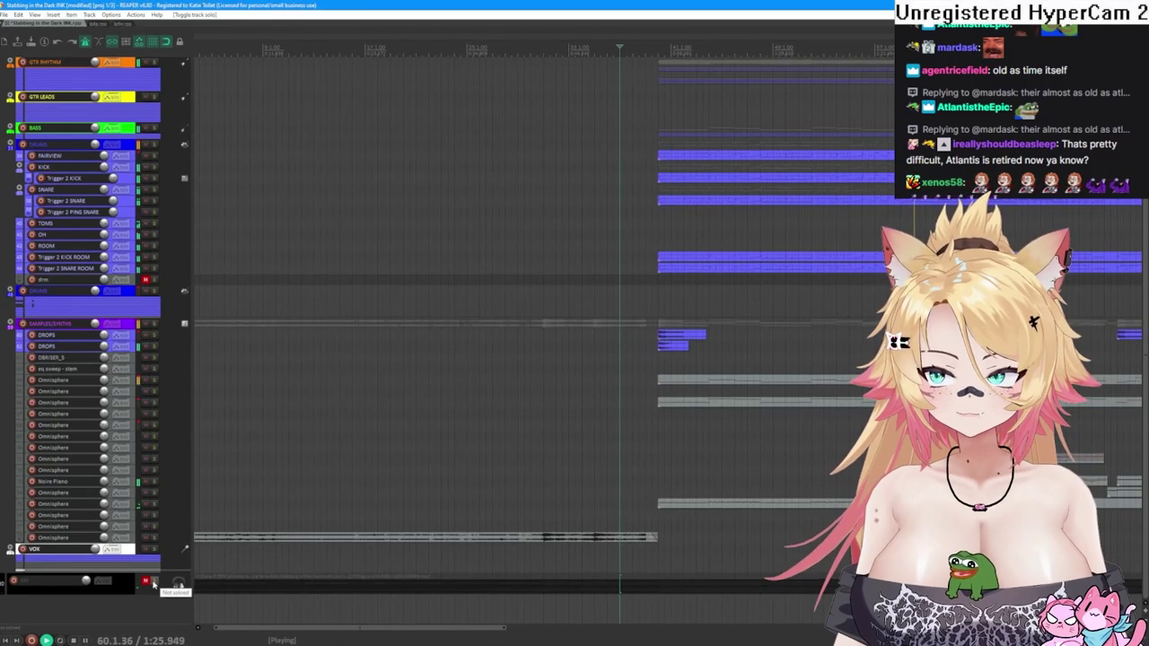
left_click(153, 583)
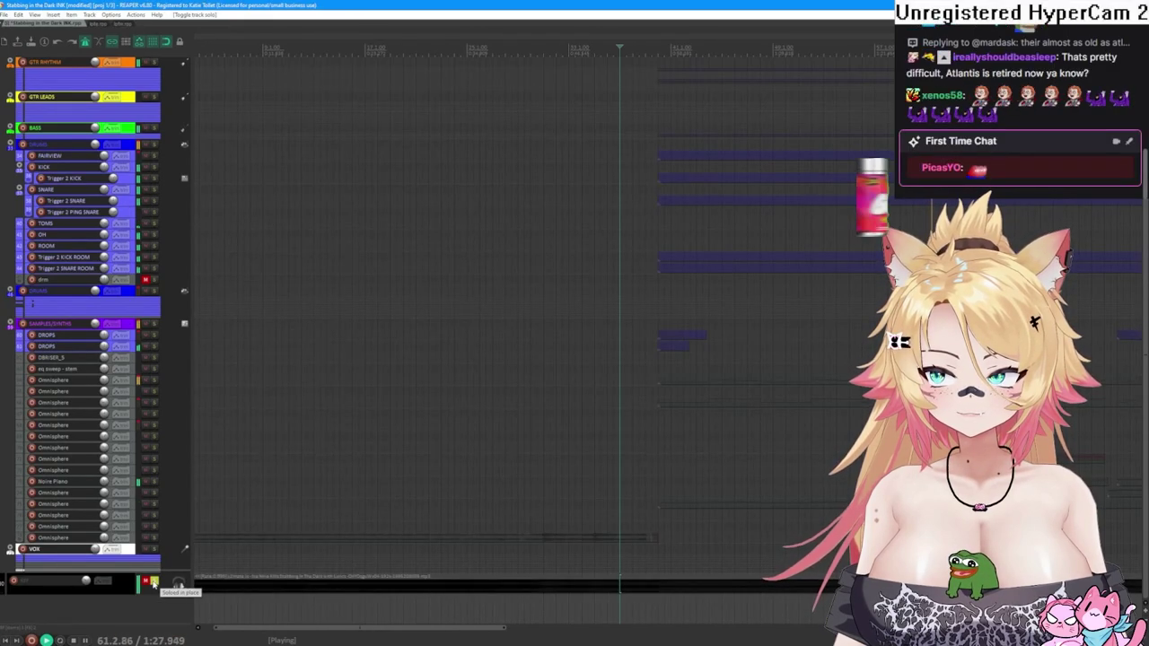
left_click(153, 583)
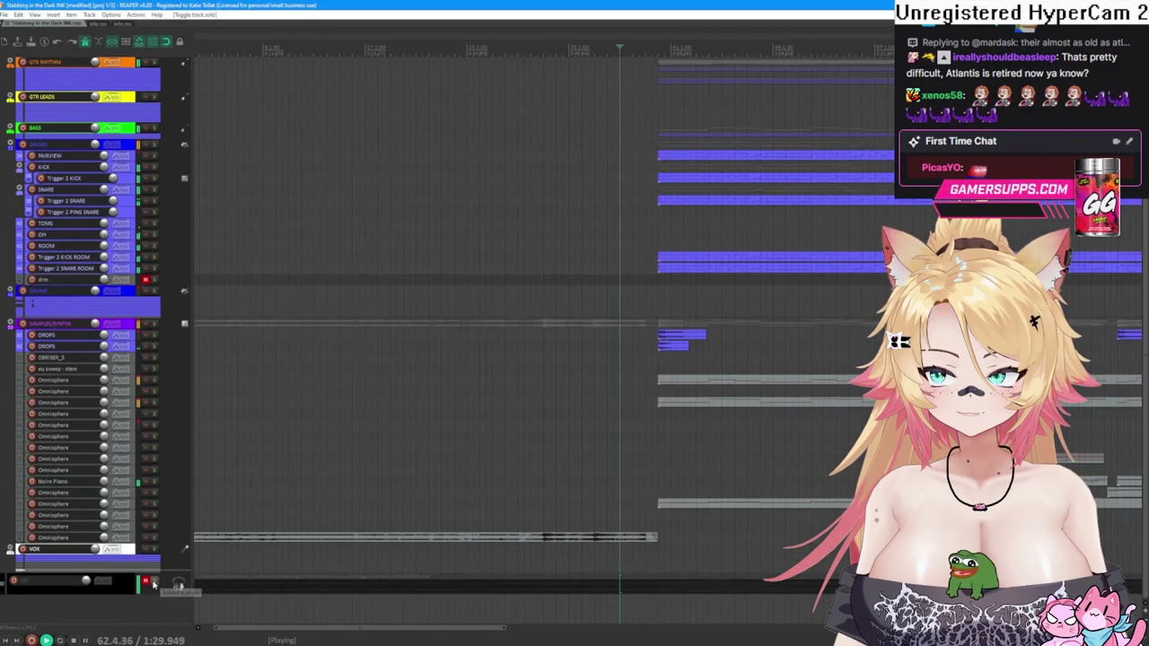
left_click(153, 583)
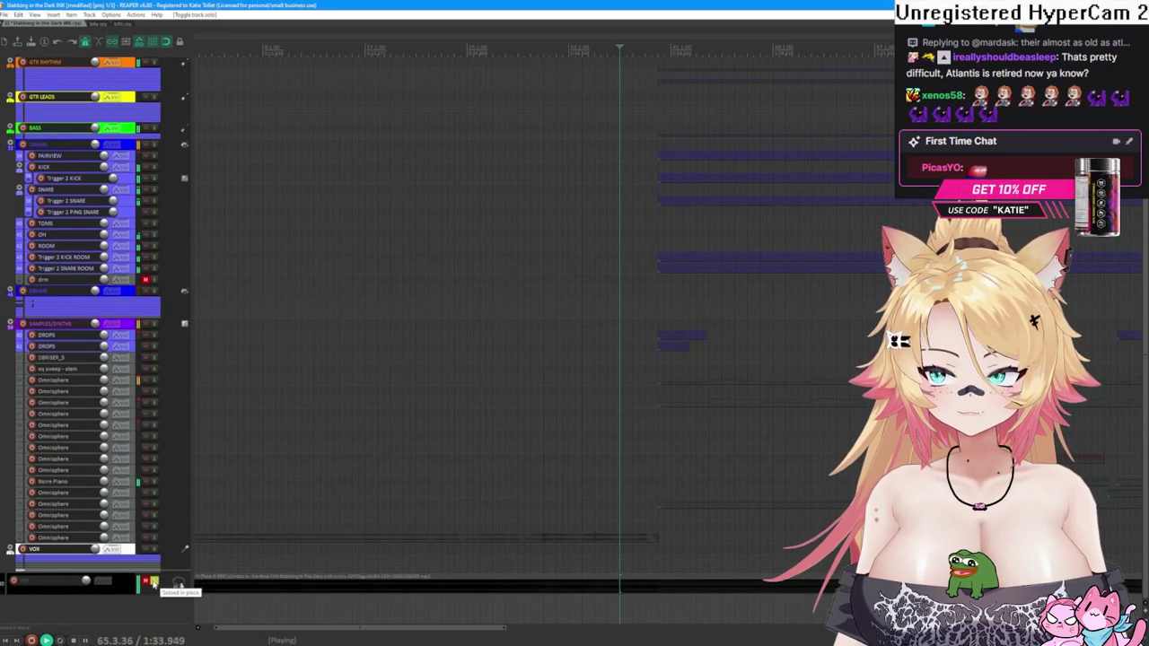
left_click(153, 582)
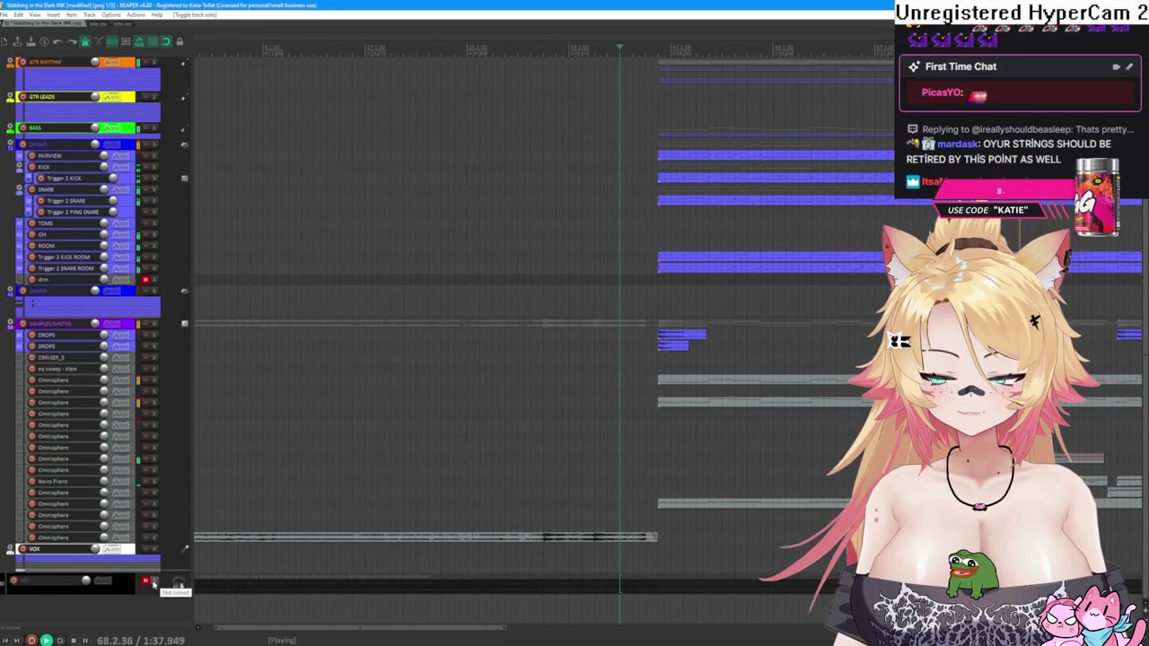
left_click(154, 583)
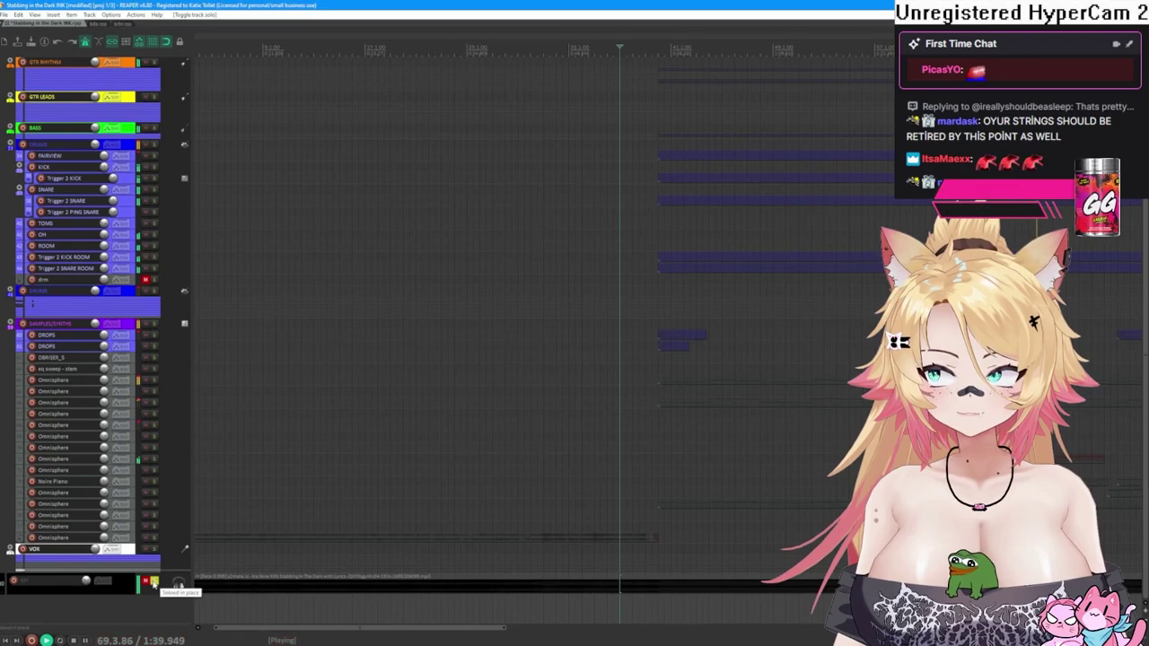
left_click(154, 583)
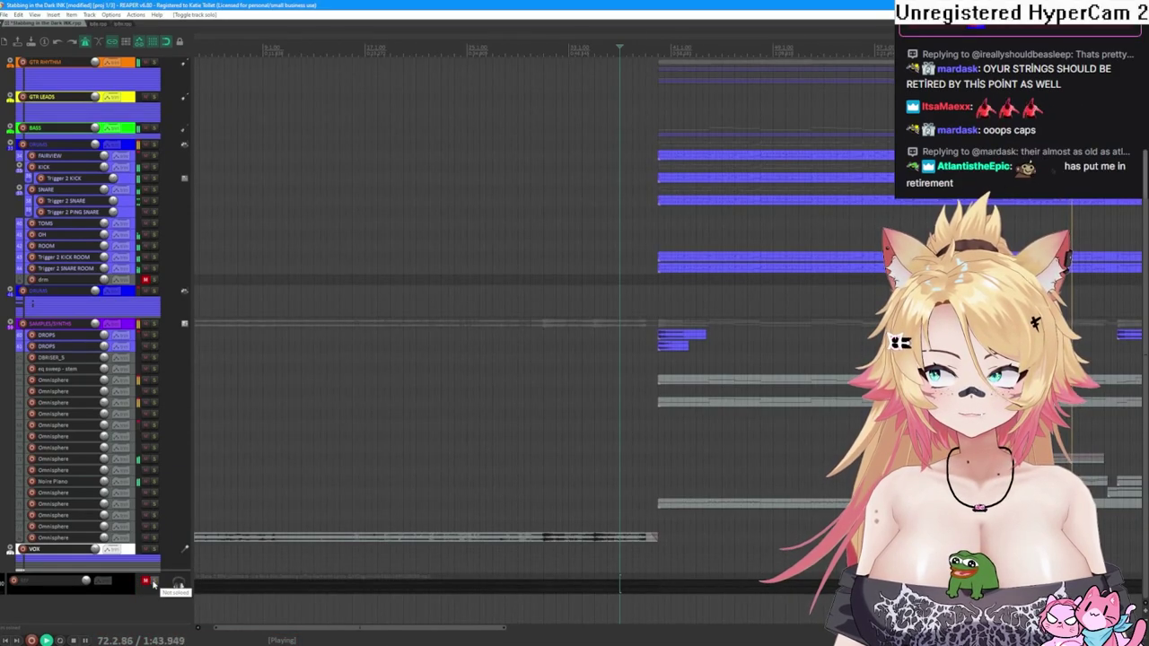
left_click(153, 583)
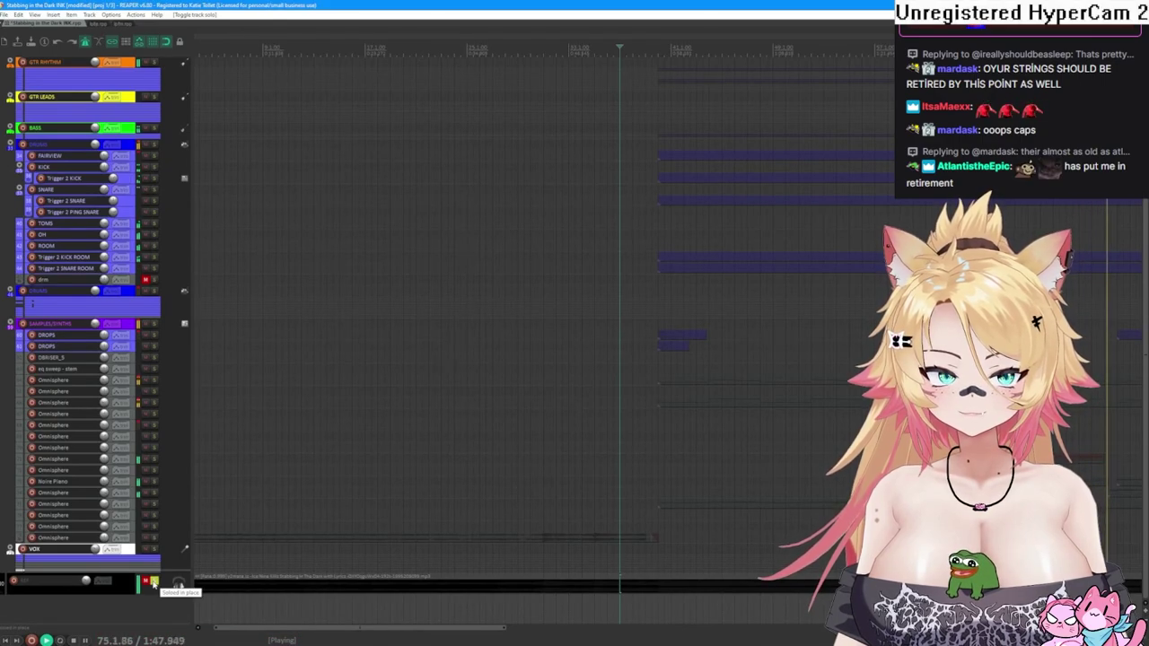
left_click(153, 582)
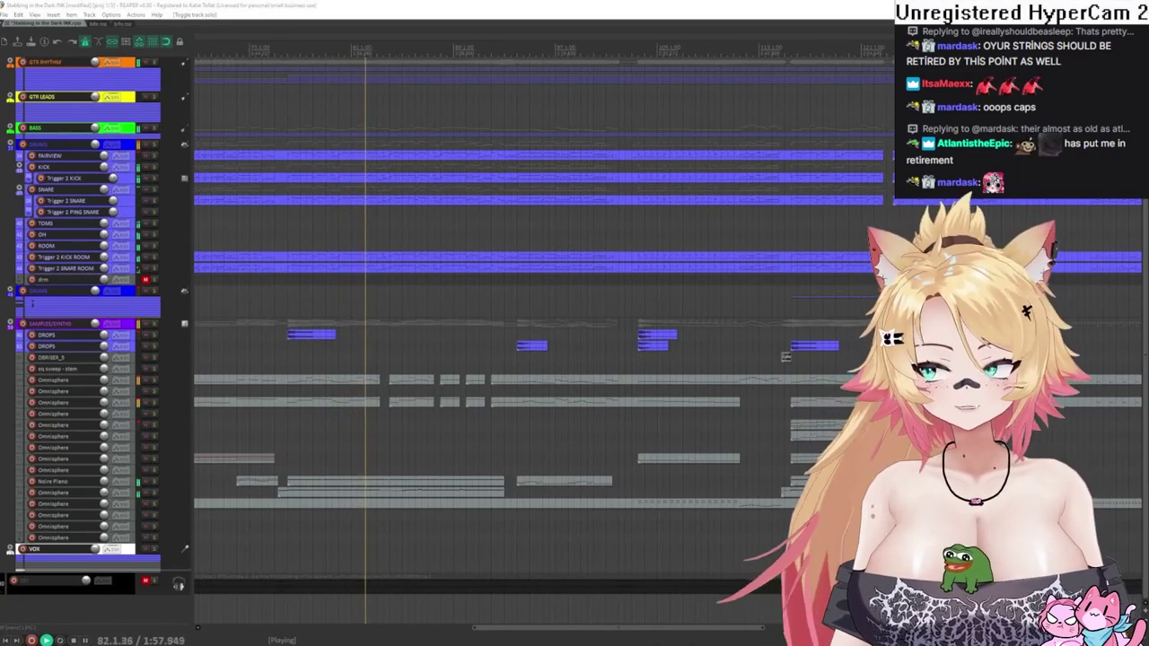
left_click(153, 581)
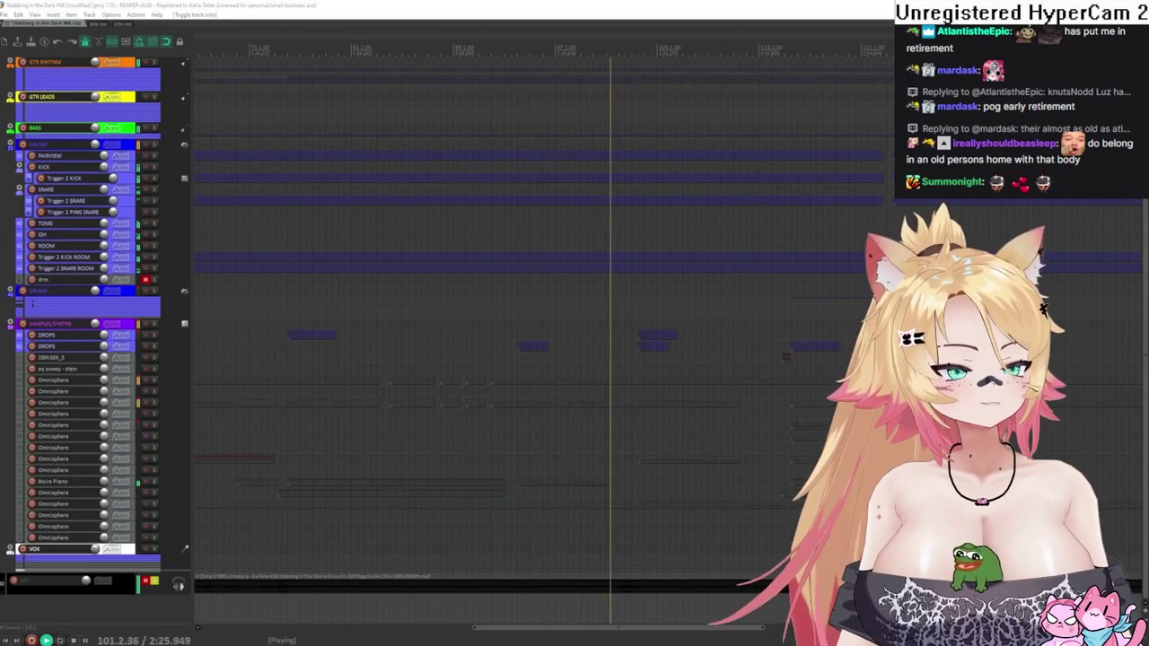
- Replay the soloed reference from just before the drum entrance and from near the start of the project
scroll(350, 272, "down", 3)
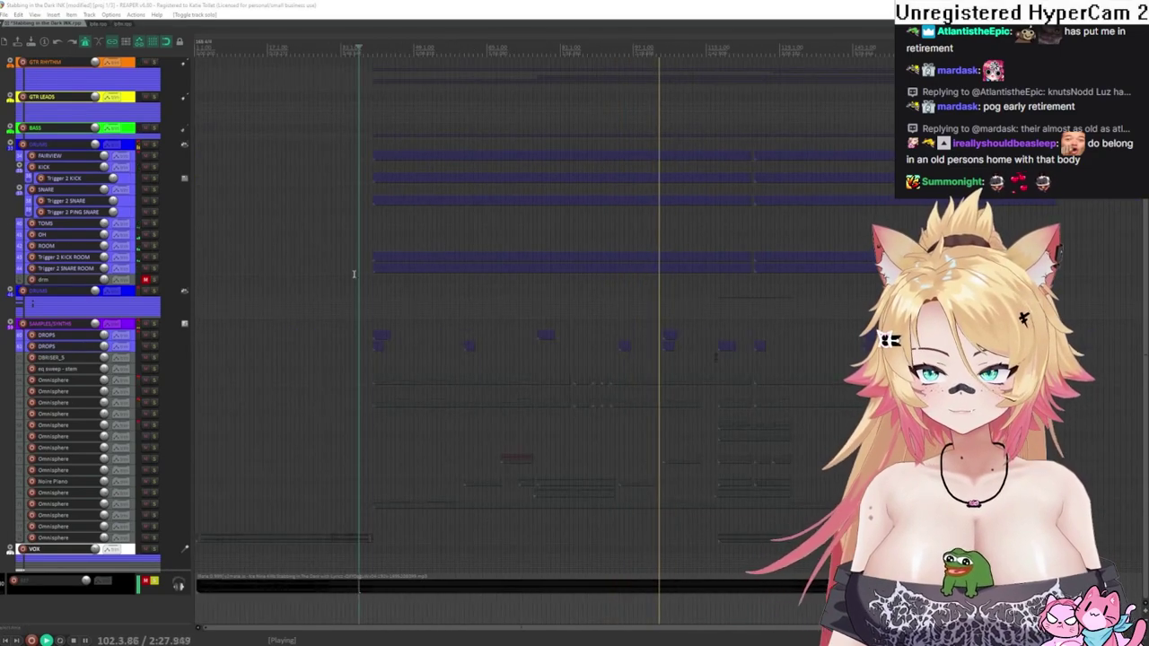
left_click(363, 289)
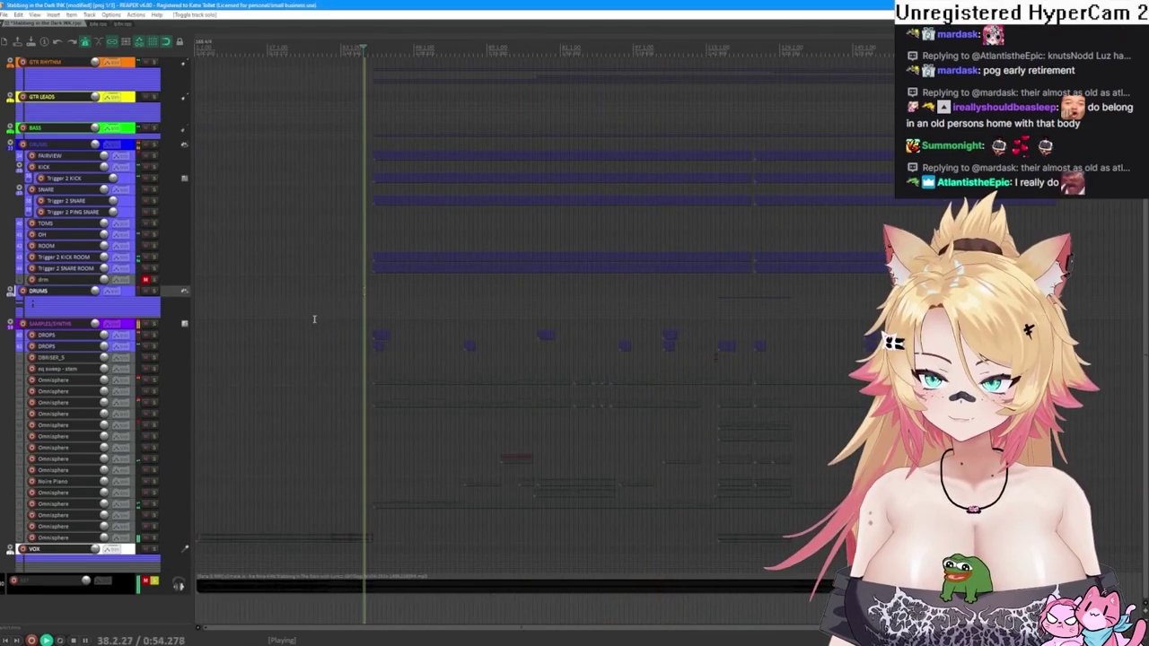
left_click(208, 356)
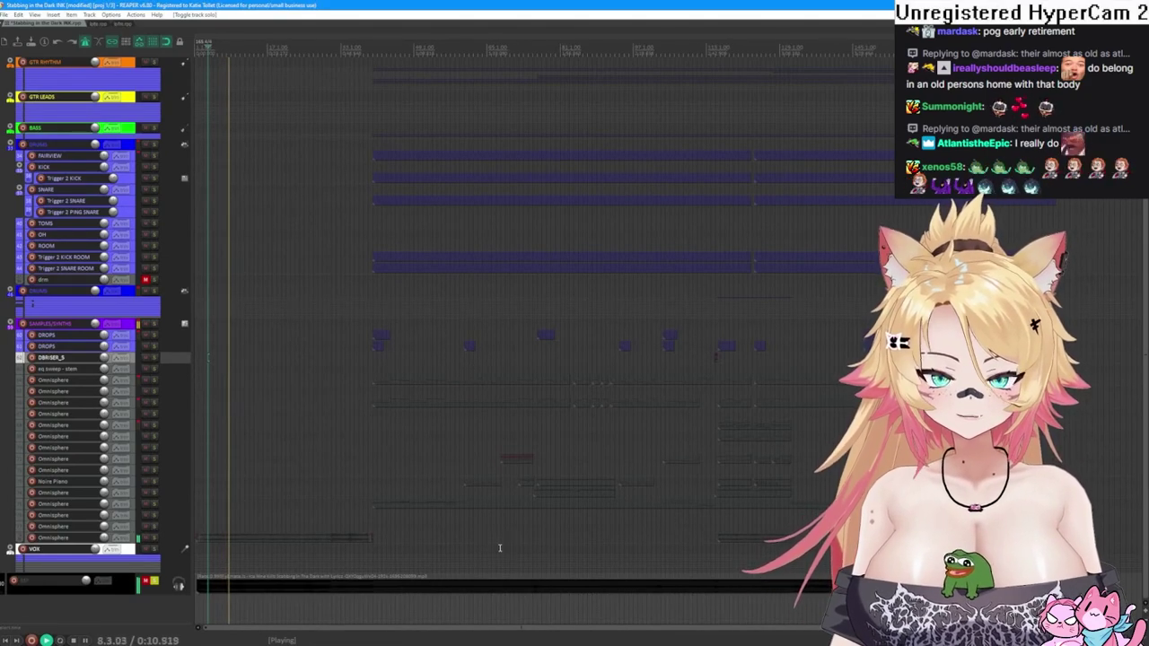
- Reset the playback rate of the reference song on the REF track to normal speed in its item properties
right_click(481, 224)
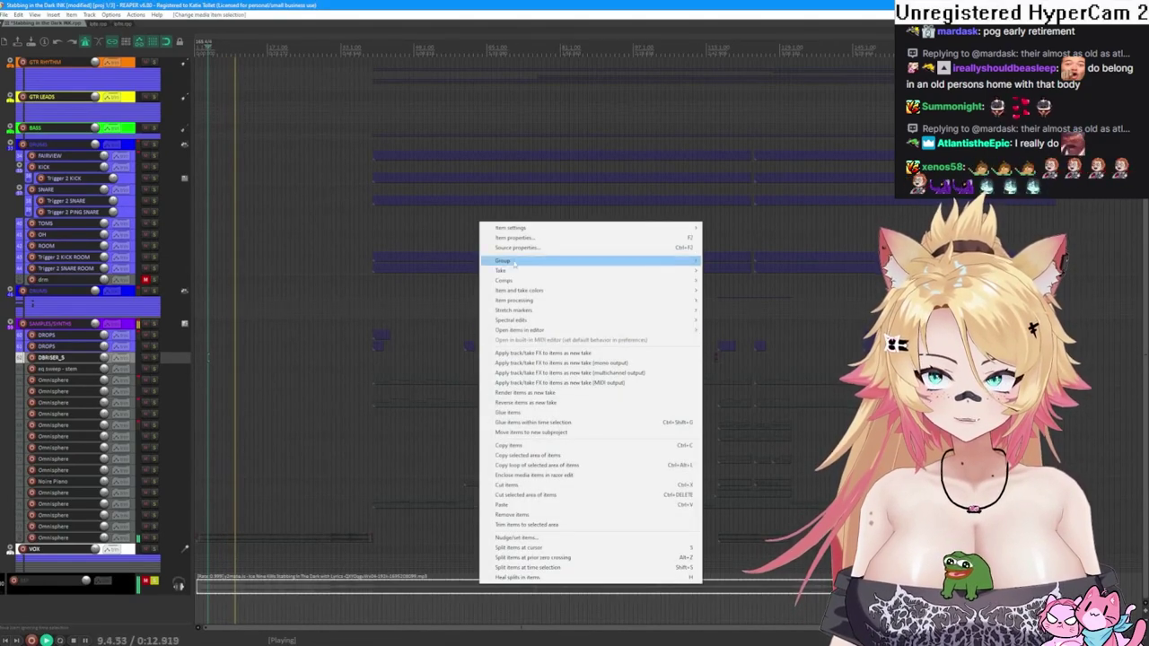
left_click(514, 238)
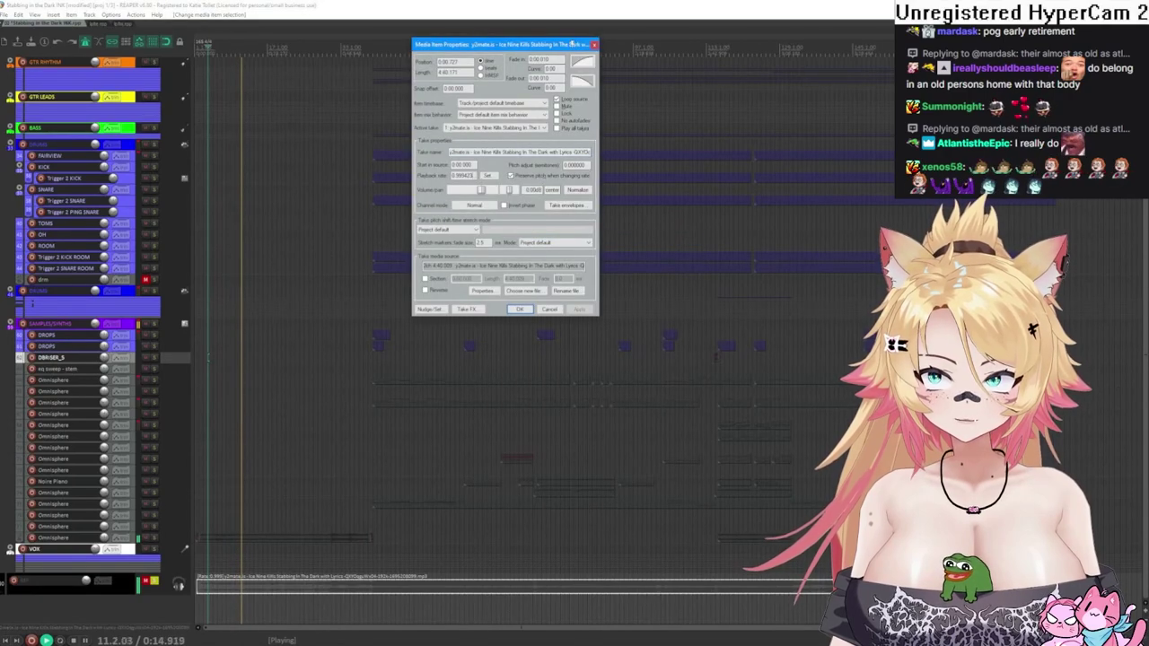
left_click(519, 308)
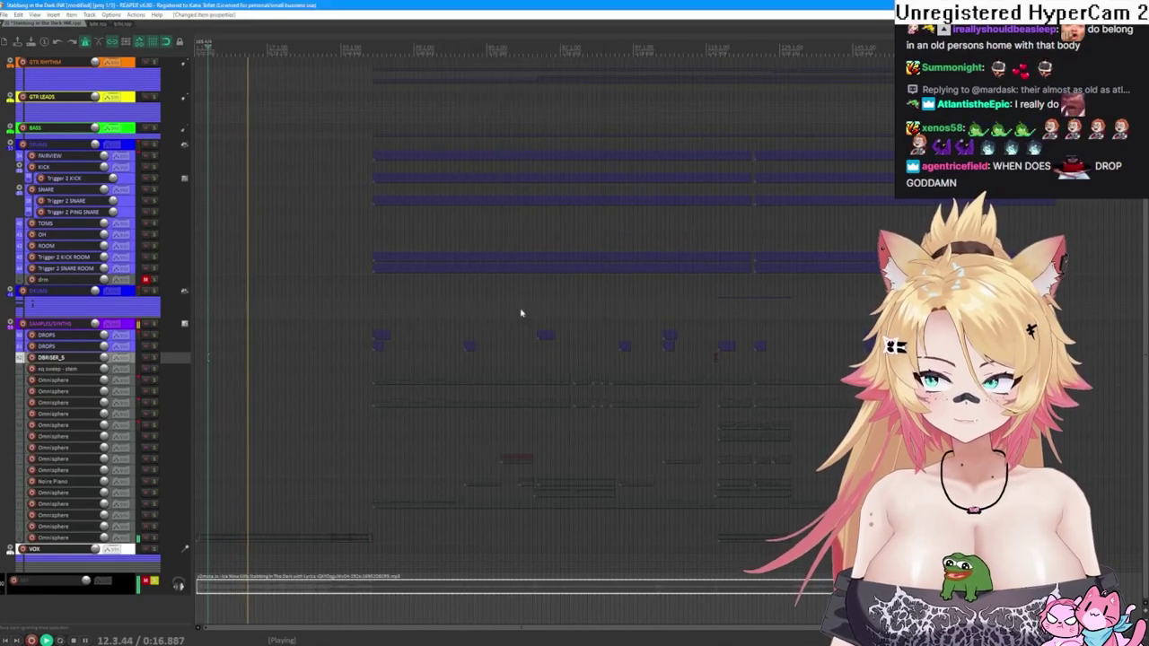
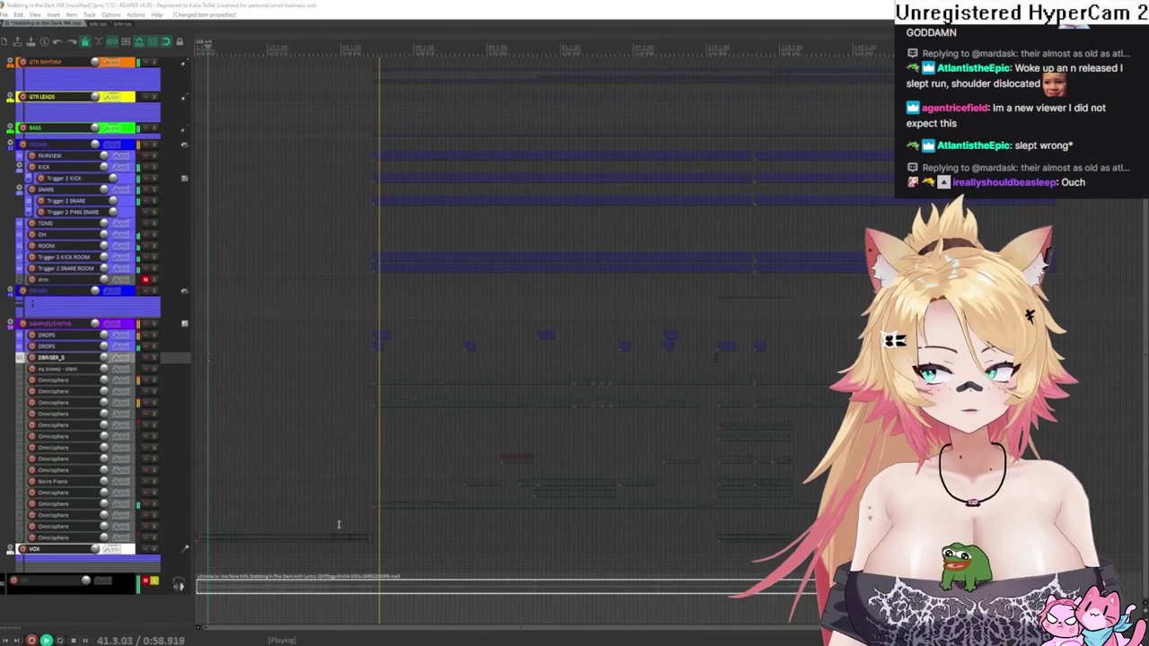
- Place the edit cursor at bar 39, just before the drum entrance, and stop playback
left_click(369, 512)
scroll(488, 508, "left", 5)
scroll(728, 501, "up", 2)
left_click(745, 505)
key("space")
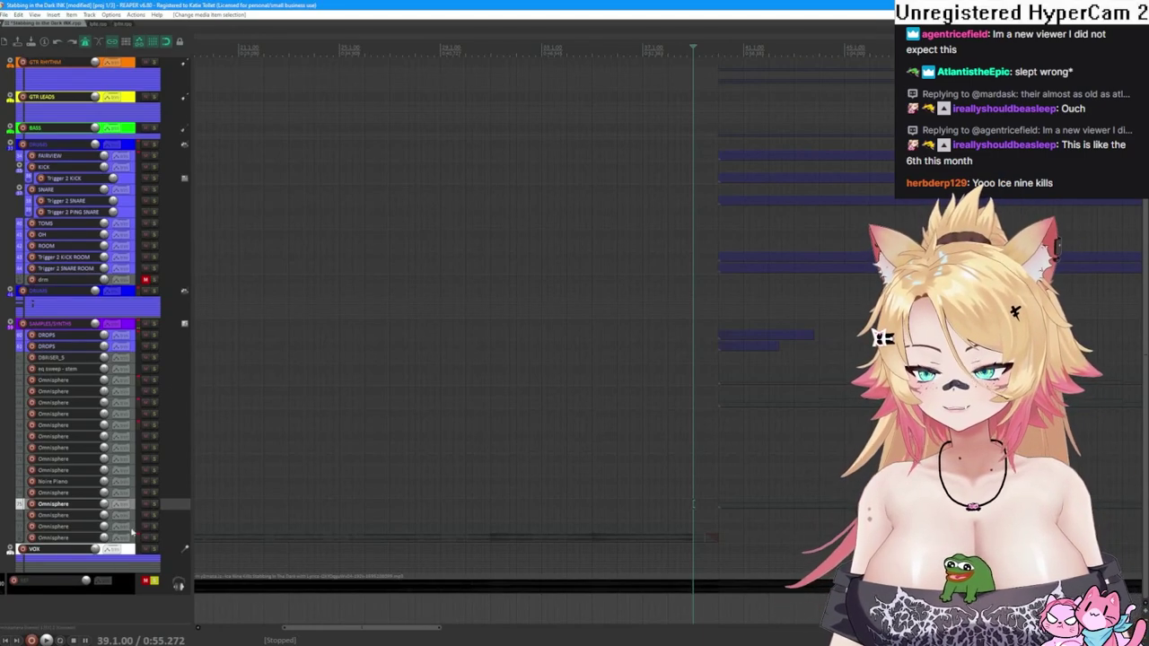
- Expand the VOX folder track to show its vocal, clean main, reverb and delay tracks
left_click(10, 551)
scroll(145, 493, "down", 3)
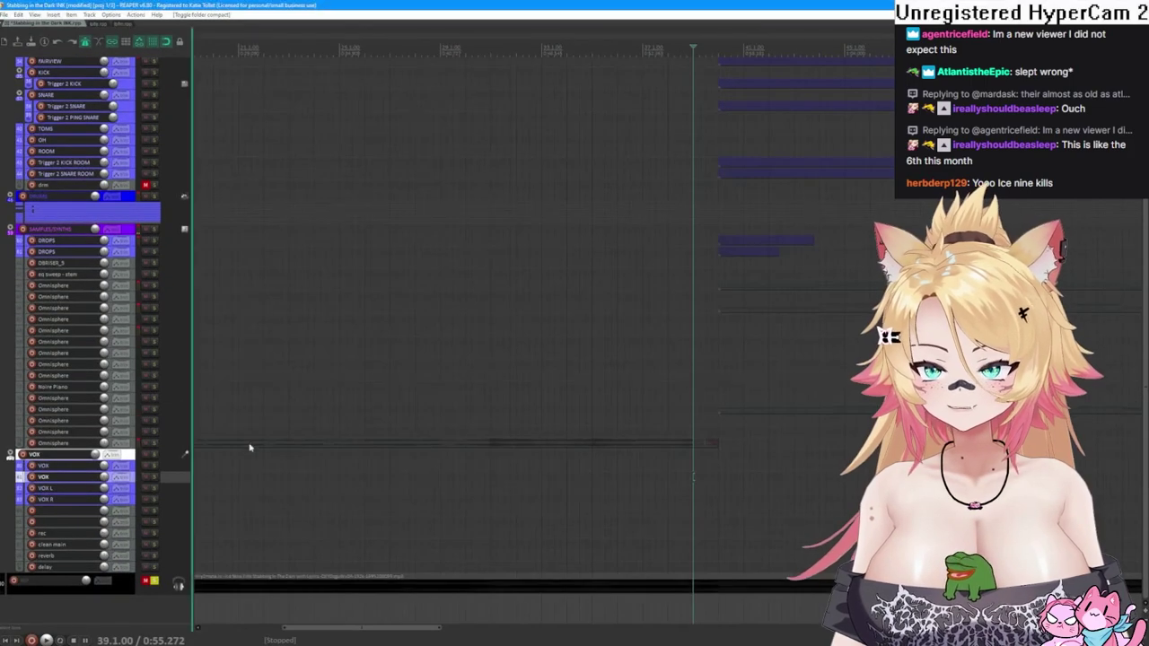
mouse_move(218, 643)
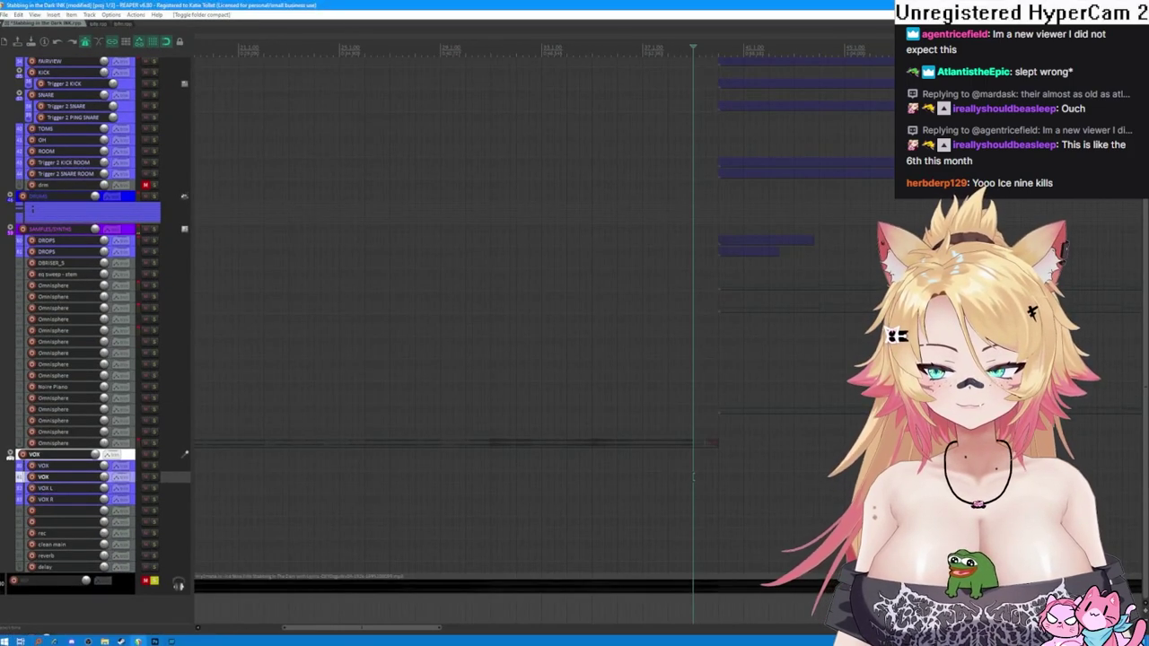
mouse_move(138, 641)
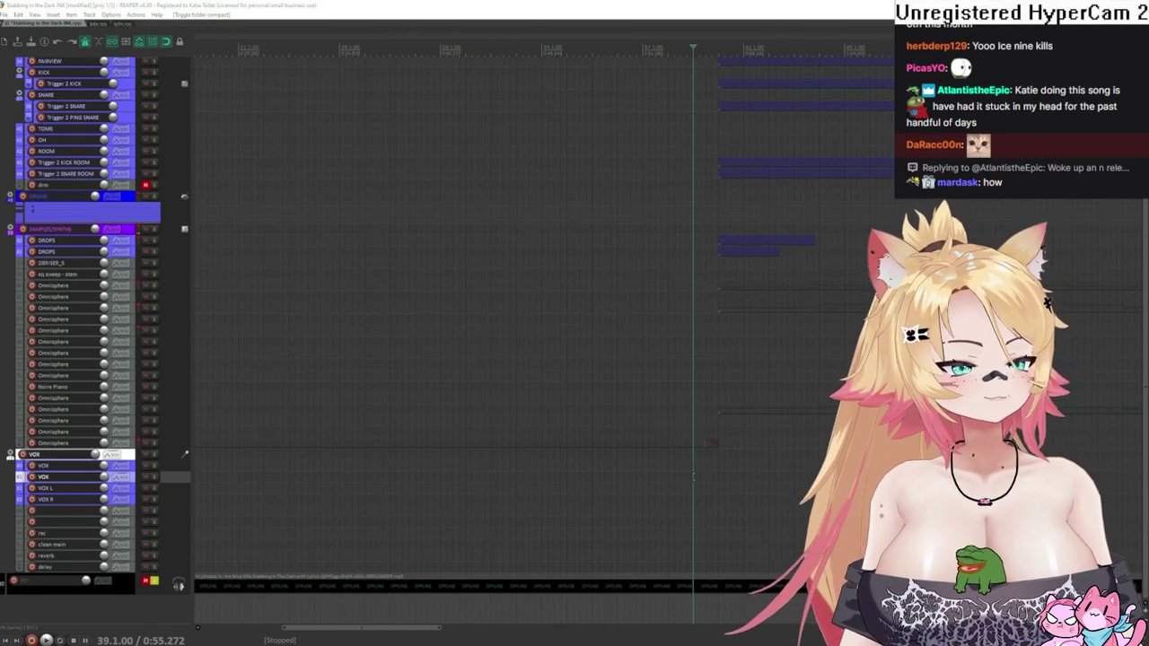
- Audition the soloed reference repeatedly from starting points between bars 37 and 41, stopping around 41.2.00
left_click(532, 7)
key("space")
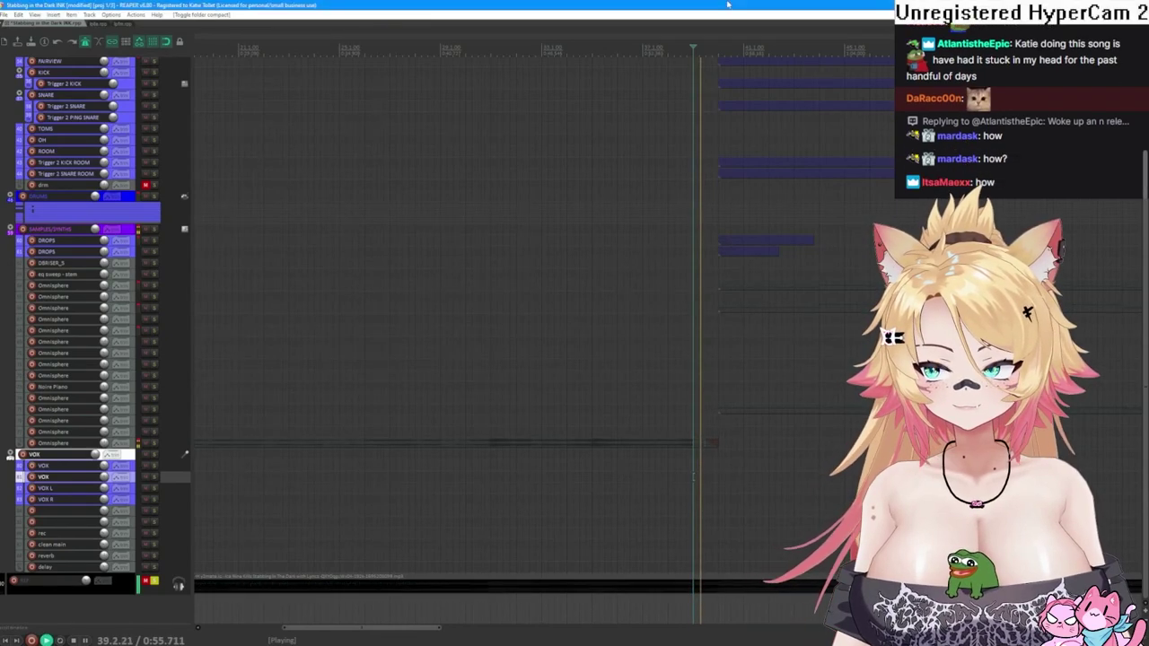
left_click(643, 335)
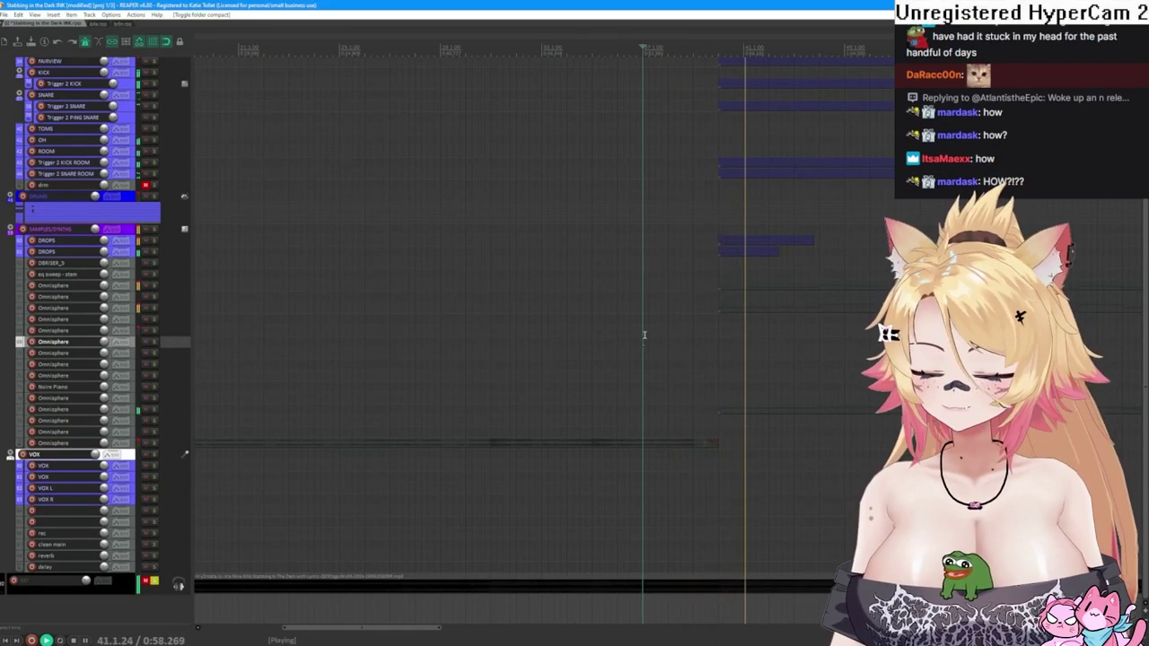
key("space")
left_click(679, 359)
key("space")
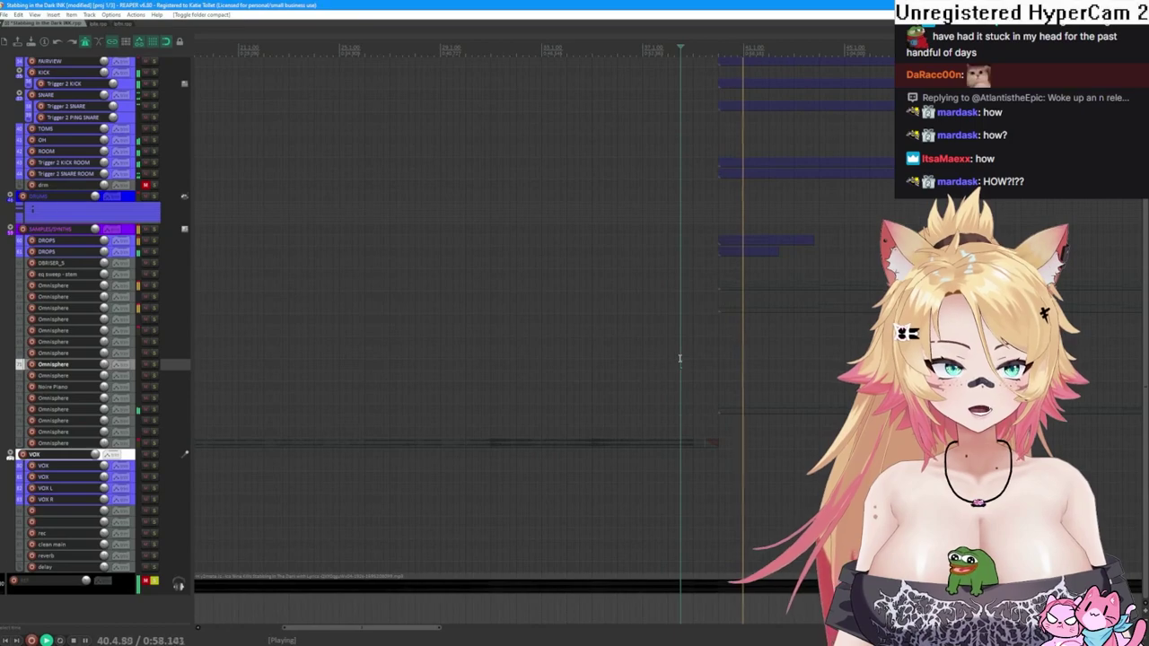
key("space")
left_click(747, 355)
key("space")
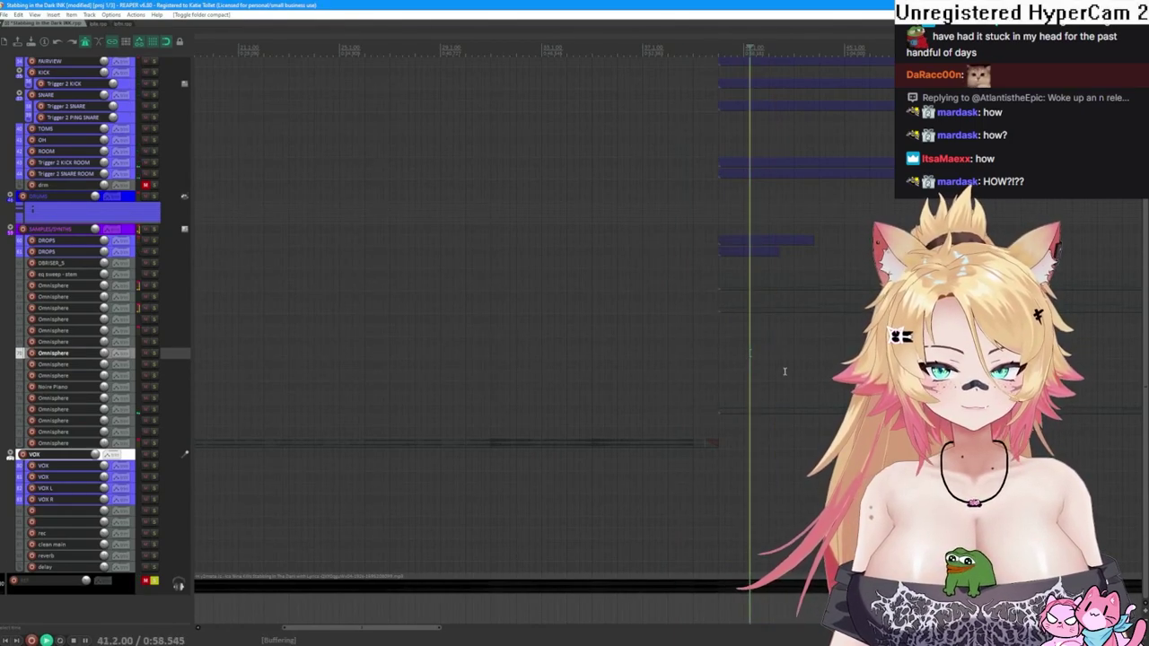
key("space")
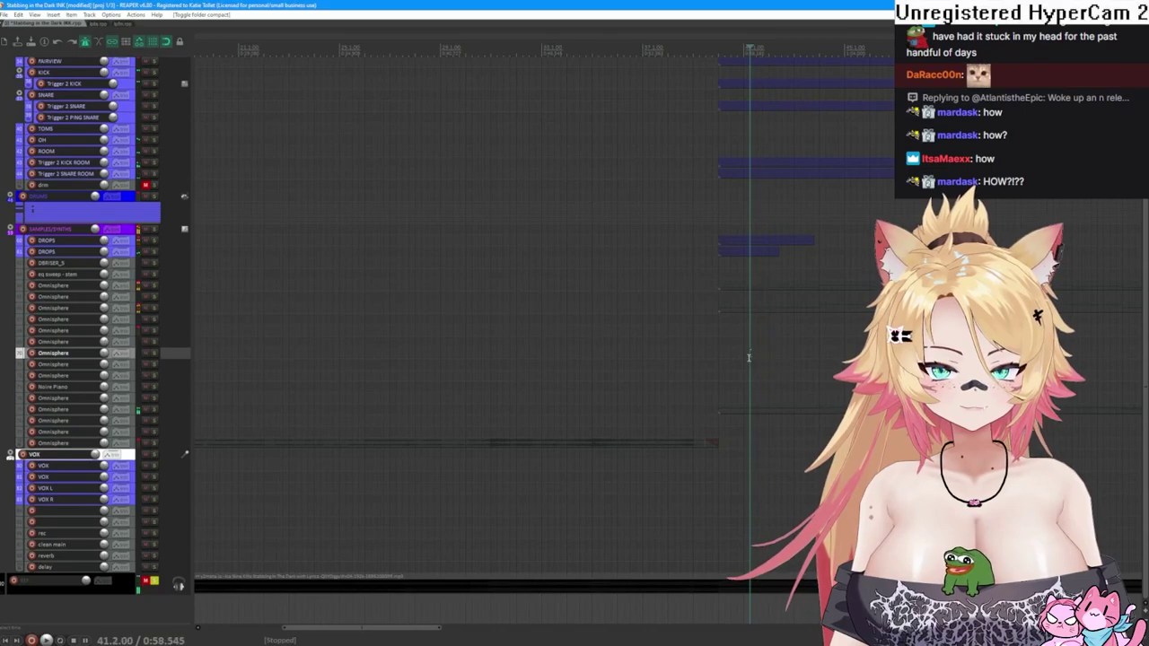
key("space")
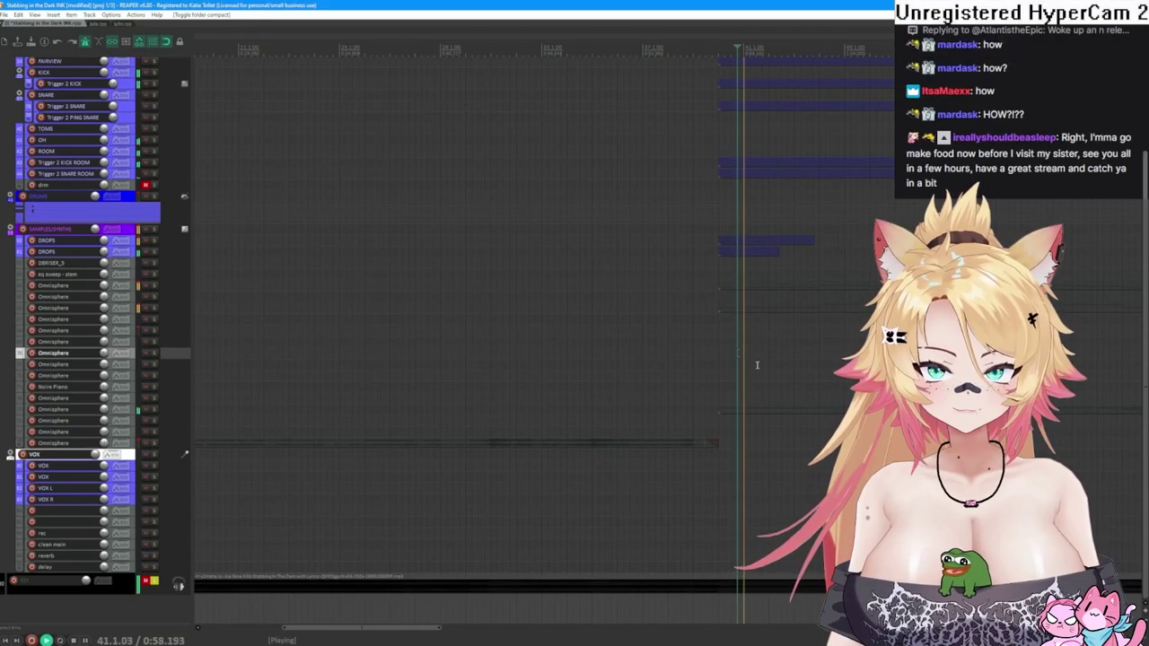
- Place the edit cursor at 41.3.00 and insert a marker there
key("space")
left_click(756, 364)
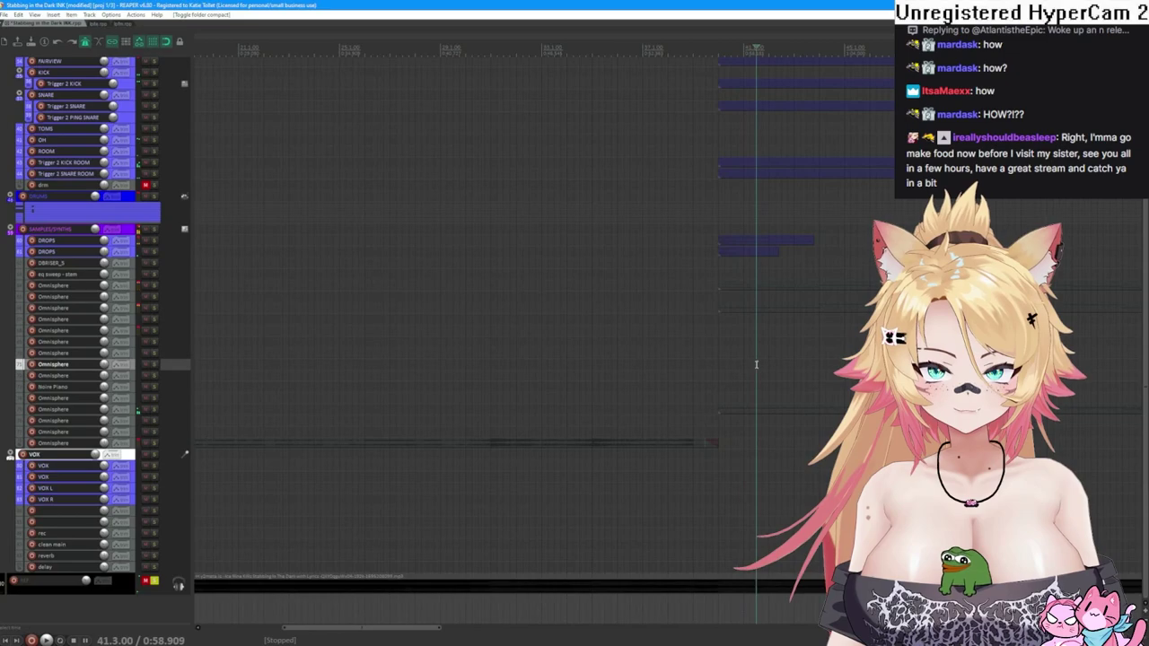
key("space")
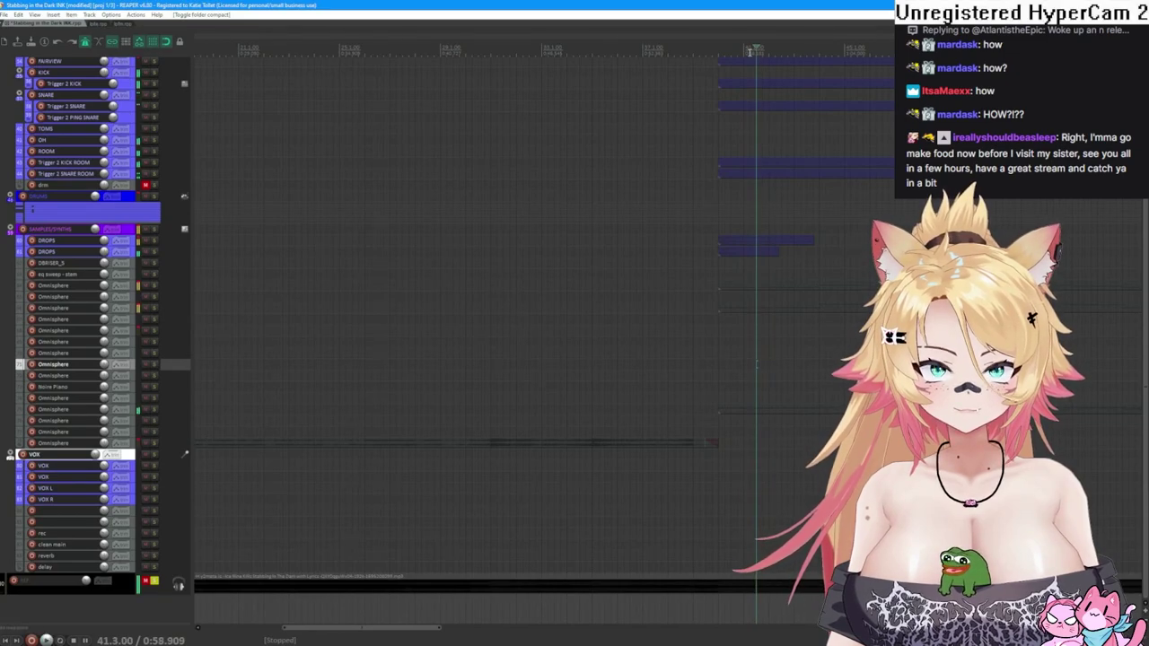
right_click(756, 48)
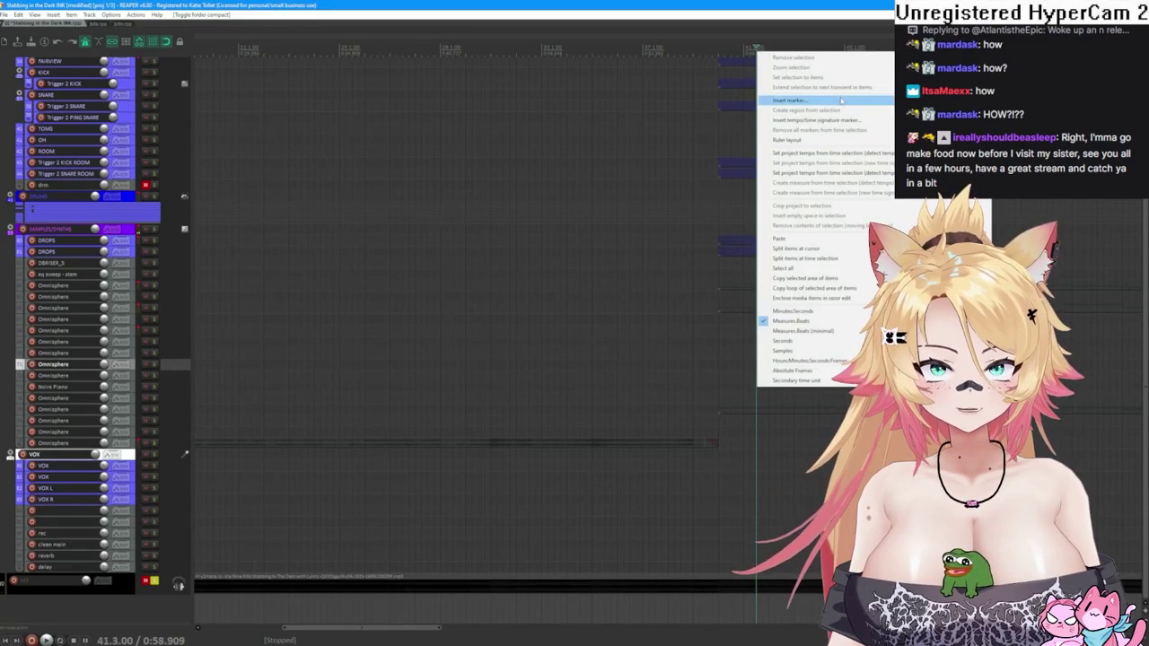
left_click(790, 100)
left_click(449, 253)
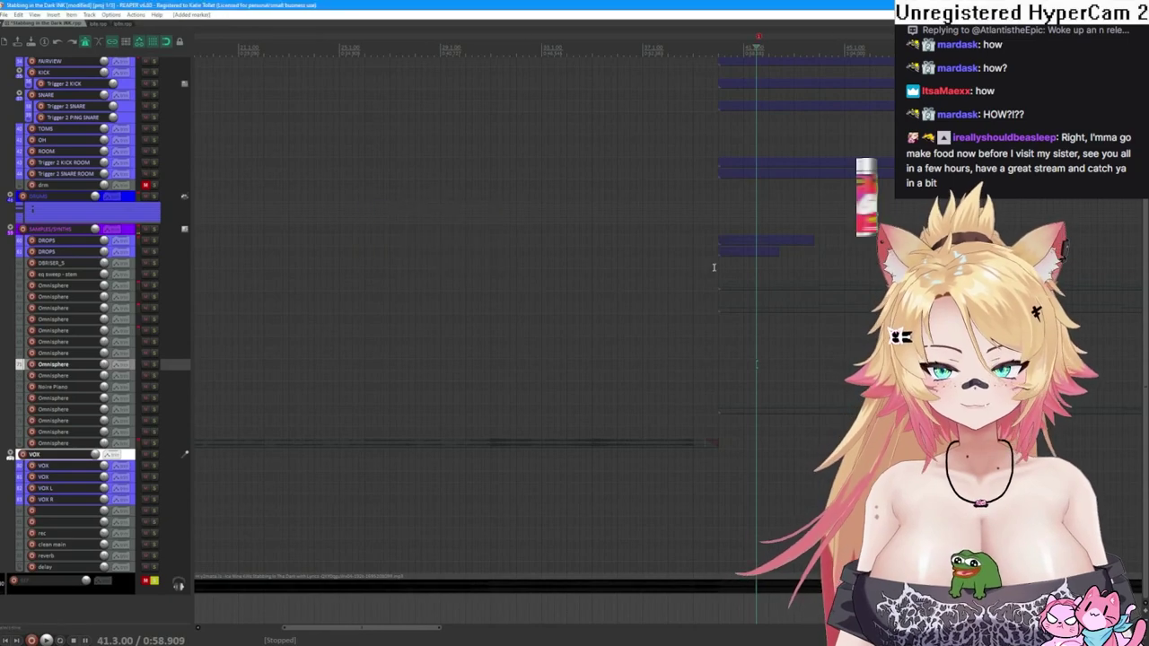
- Play the soloed reference from bar 38 to rehearse the lead-in
left_click(667, 297)
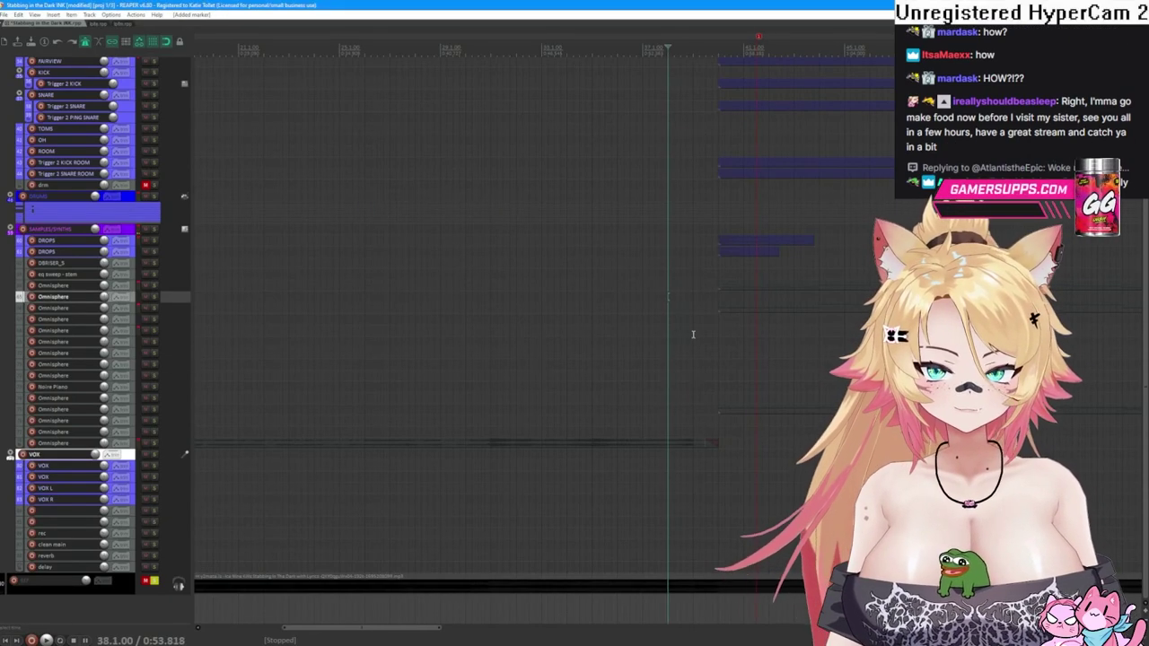
left_click(665, 337)
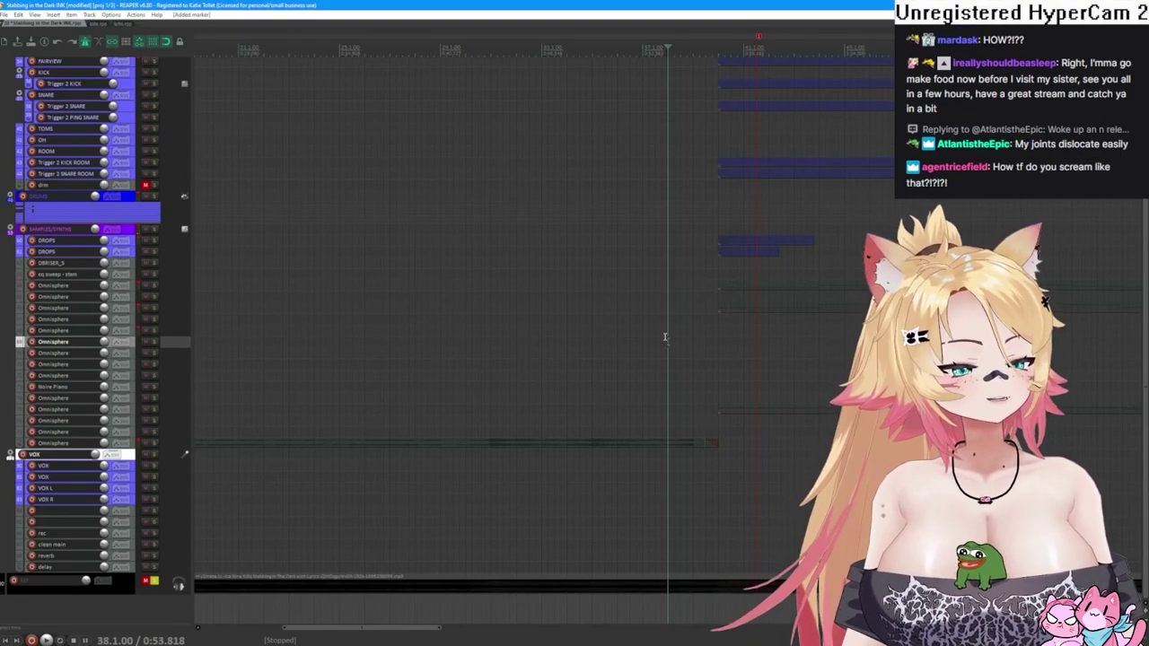
key("space")
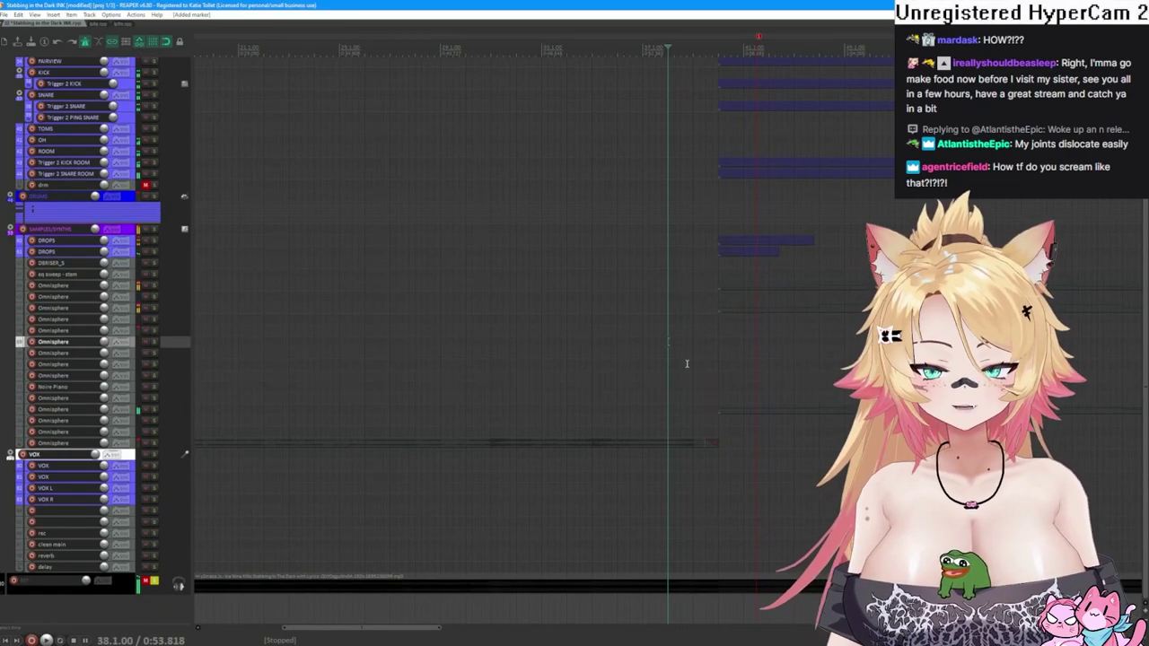
- Record a vocal take on the armed REC track from bar 39 until just past the marker
left_click(692, 360)
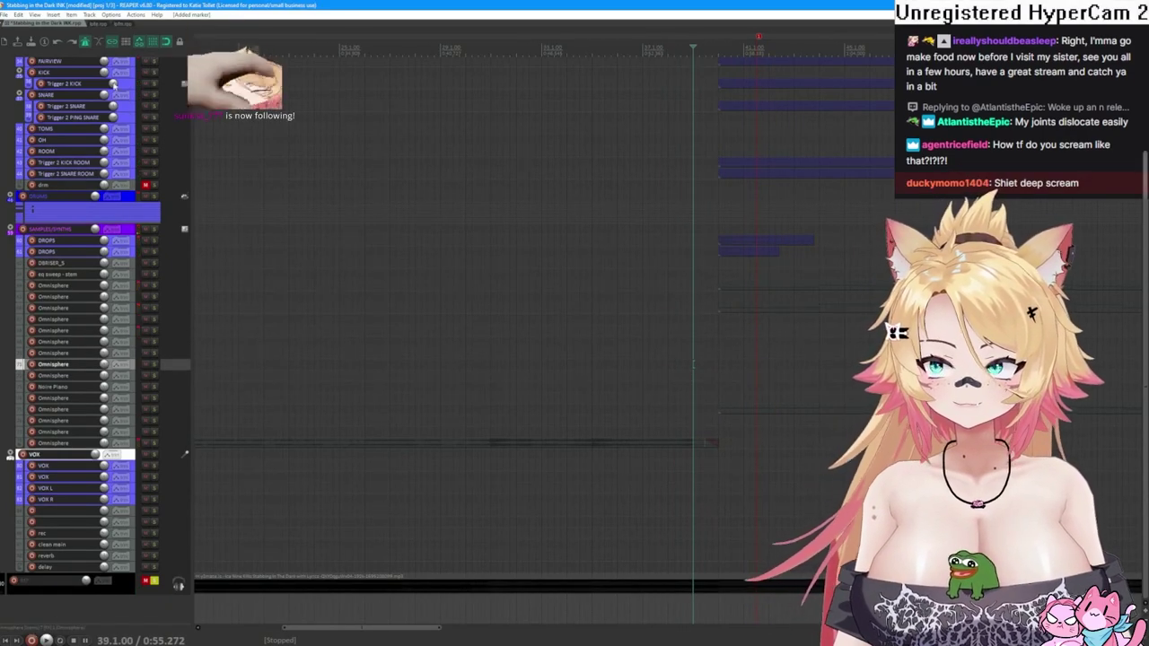
key("ctrl+r")
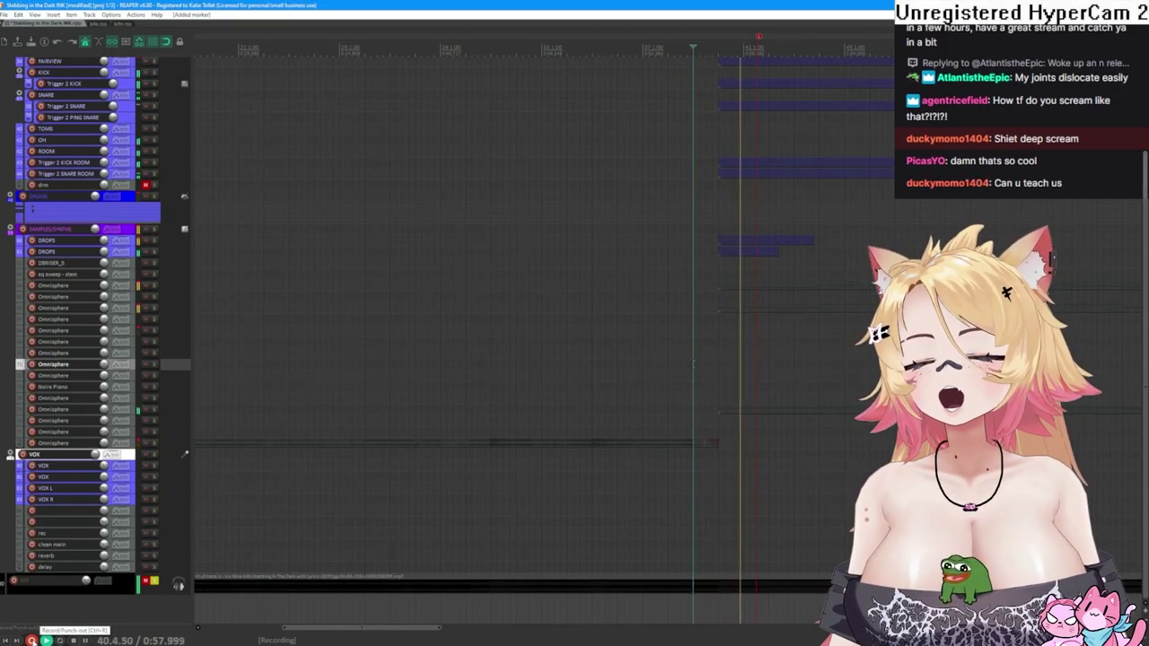
left_click(32, 641)
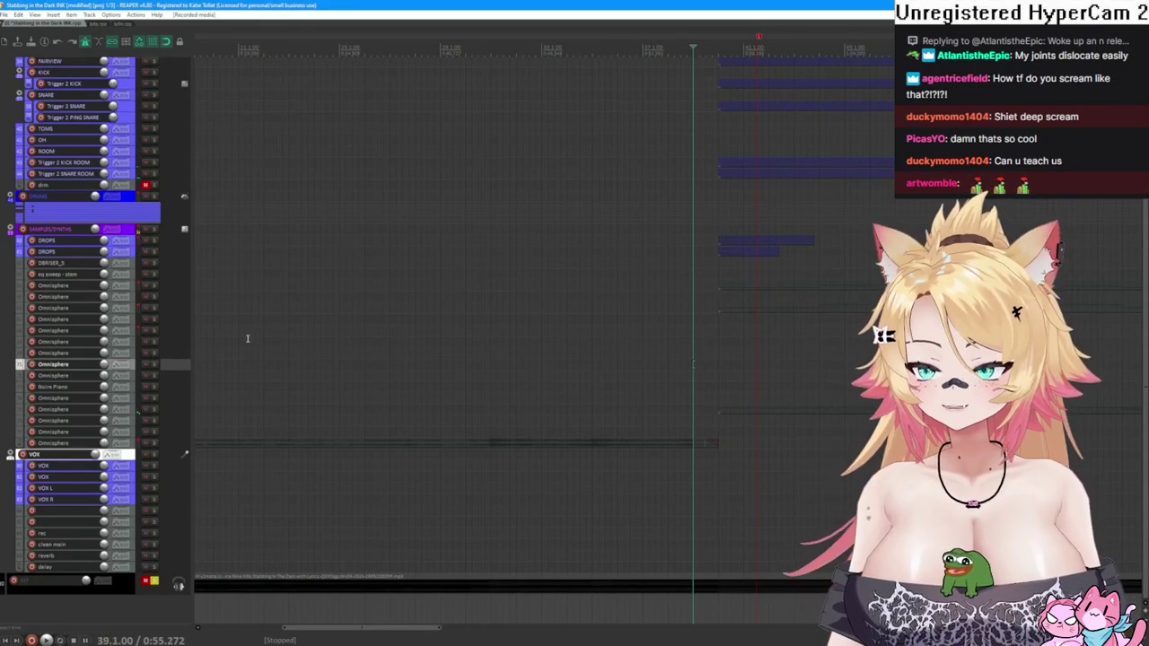
- Play back the recorded take from bar 39, switching the REC track's solo on and off again, and stop playback
scroll(220, 341, "up", 5)
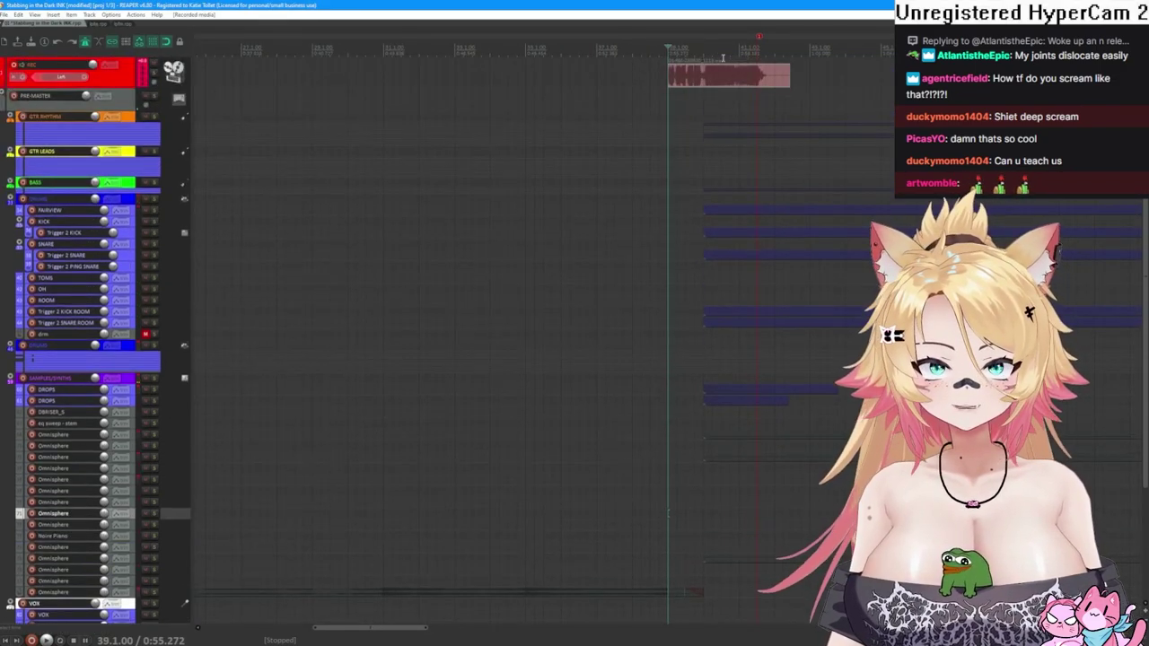
scroll(717, 91, "down", 4)
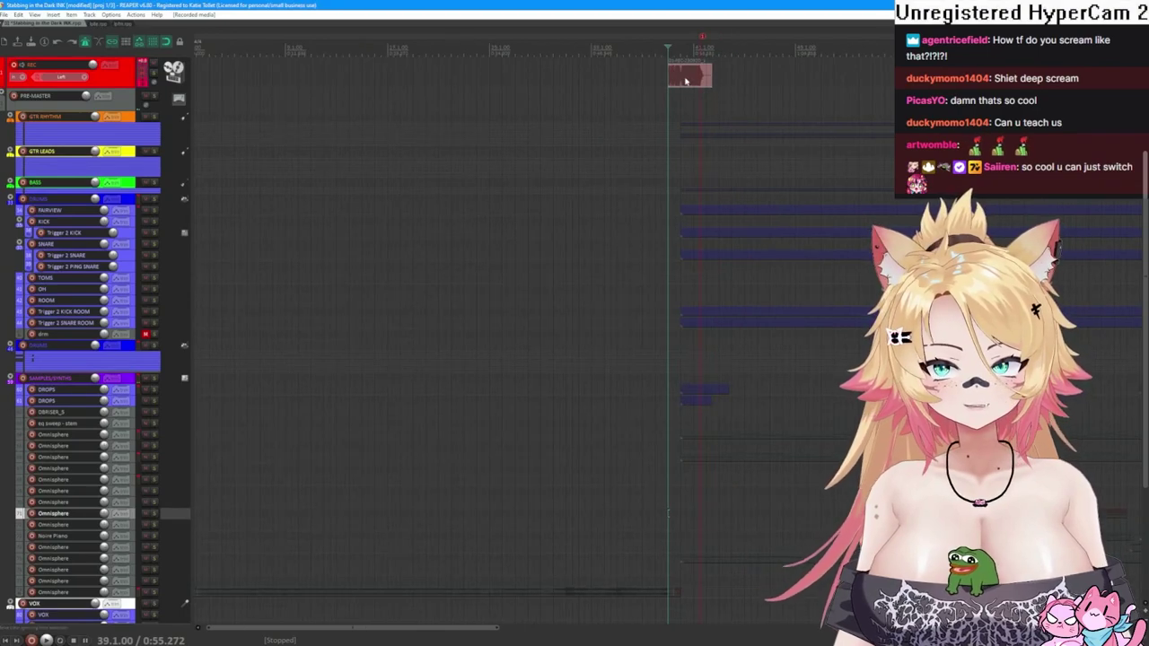
key("space")
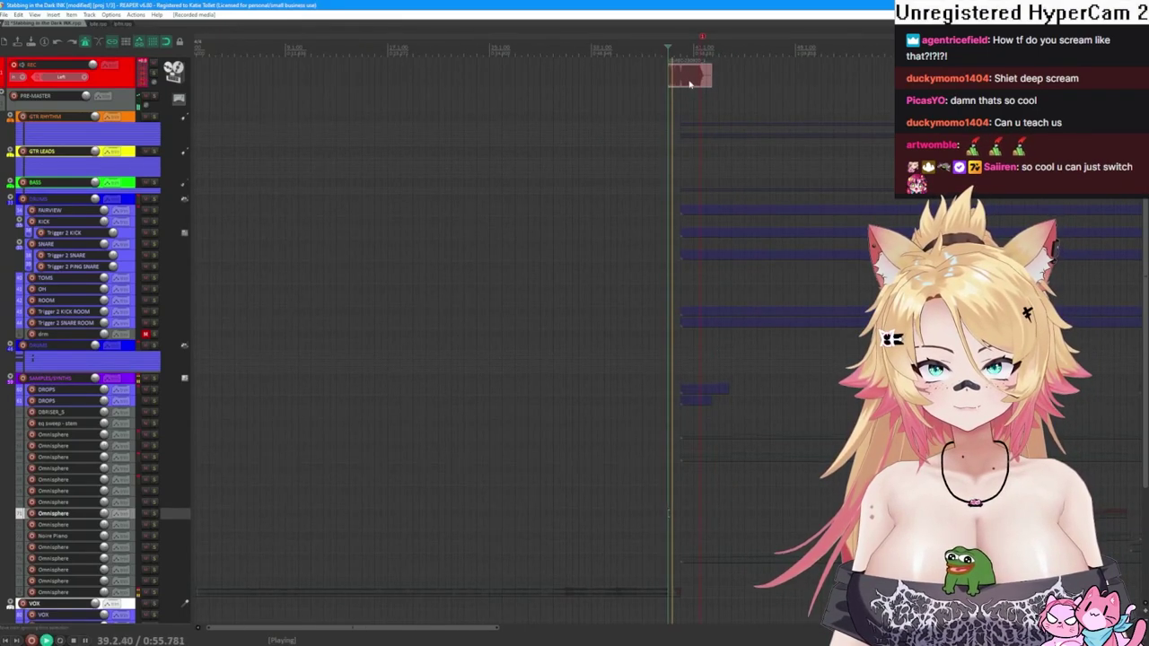
key("alt+s")
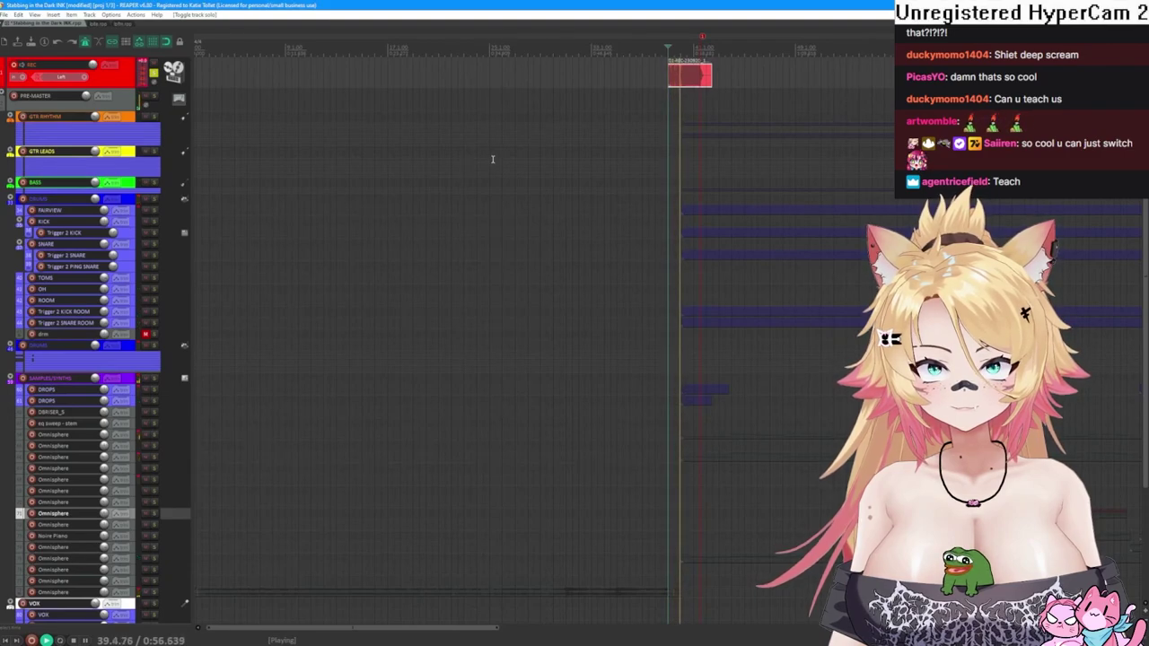
key("alt+s")
key("space")
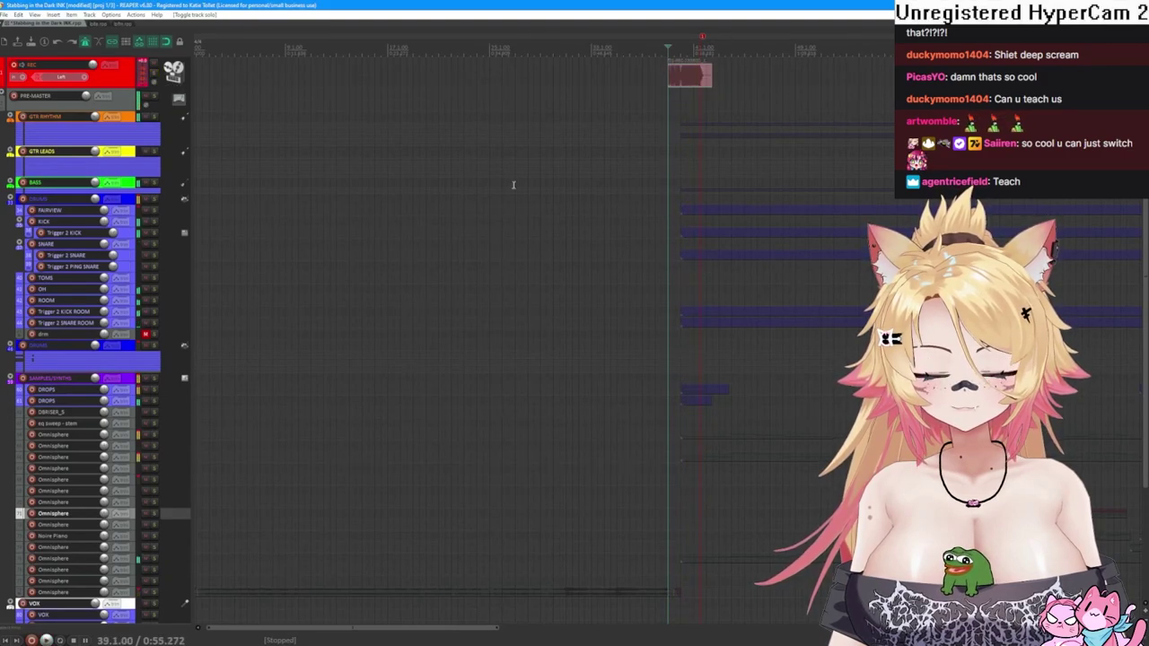
- Move the recorded take to the first VOX track inside the VOX folder and disarm the REC track
left_click_drag(689, 75, 682, 606)
left_click(14, 65)
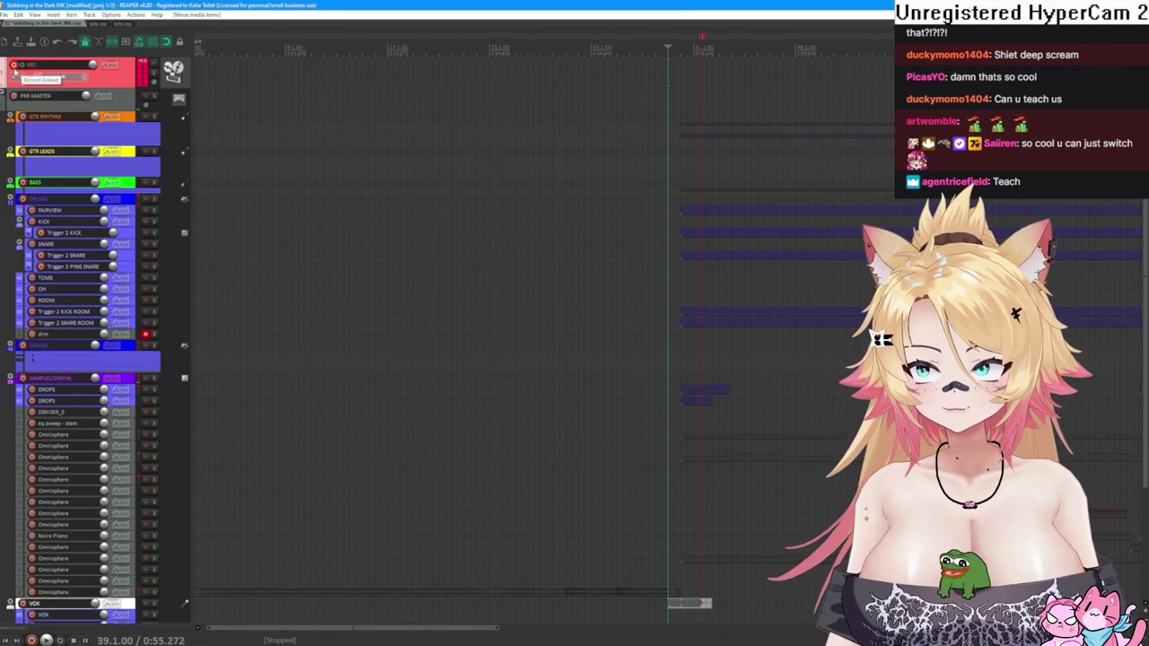
scroll(371, 485, "down", 4)
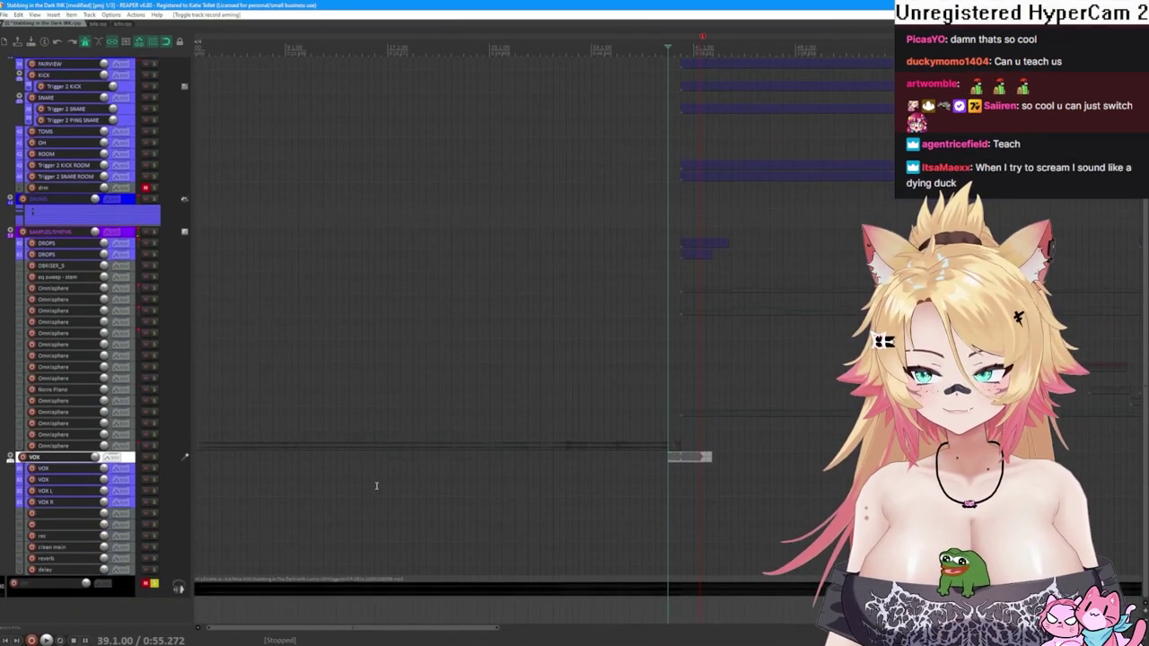
left_click_drag(692, 456, 693, 469)
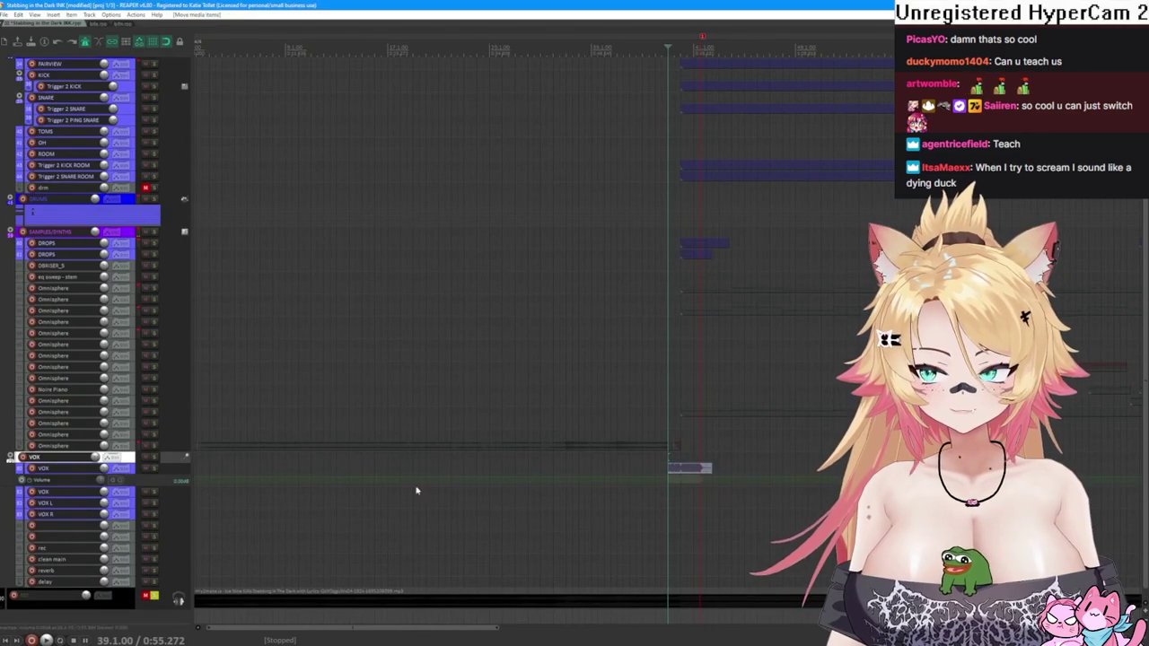
- Delete the volume envelope points on the first VOX track and hide its volume envelope
left_click(706, 471)
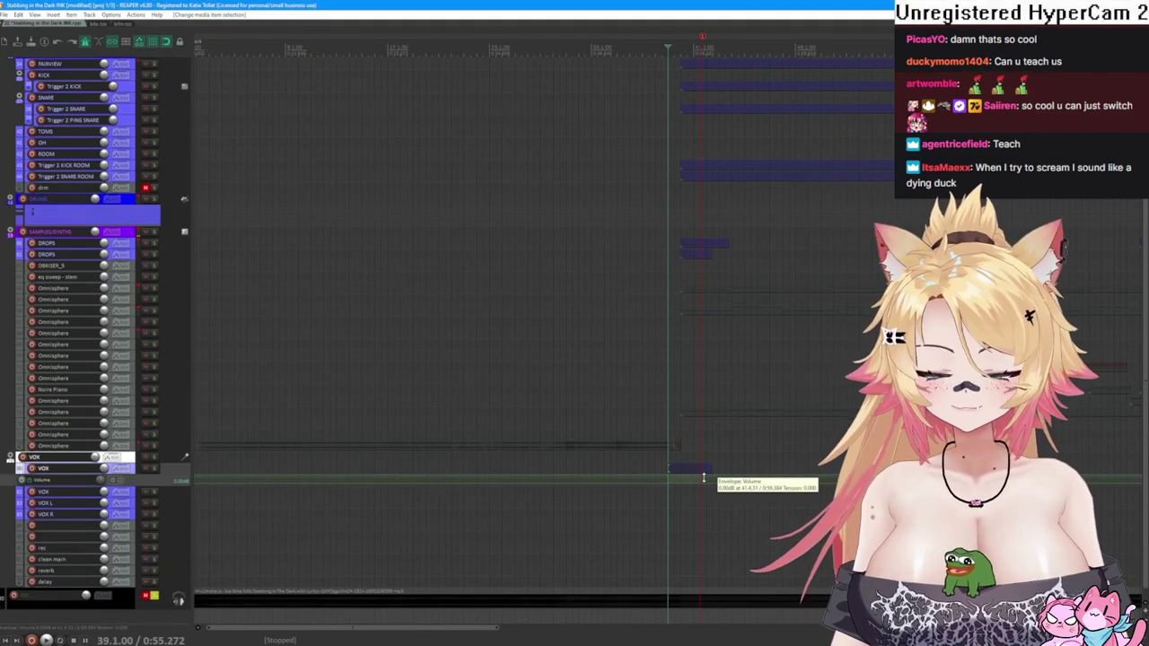
key("Delete")
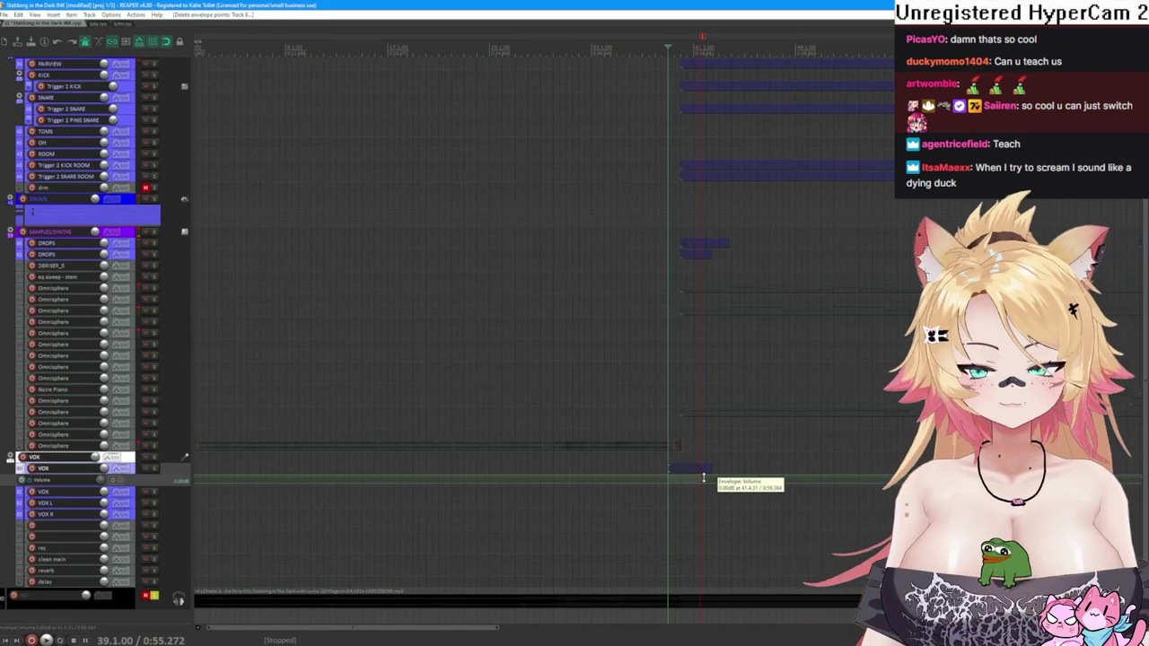
left_click(35, 480)
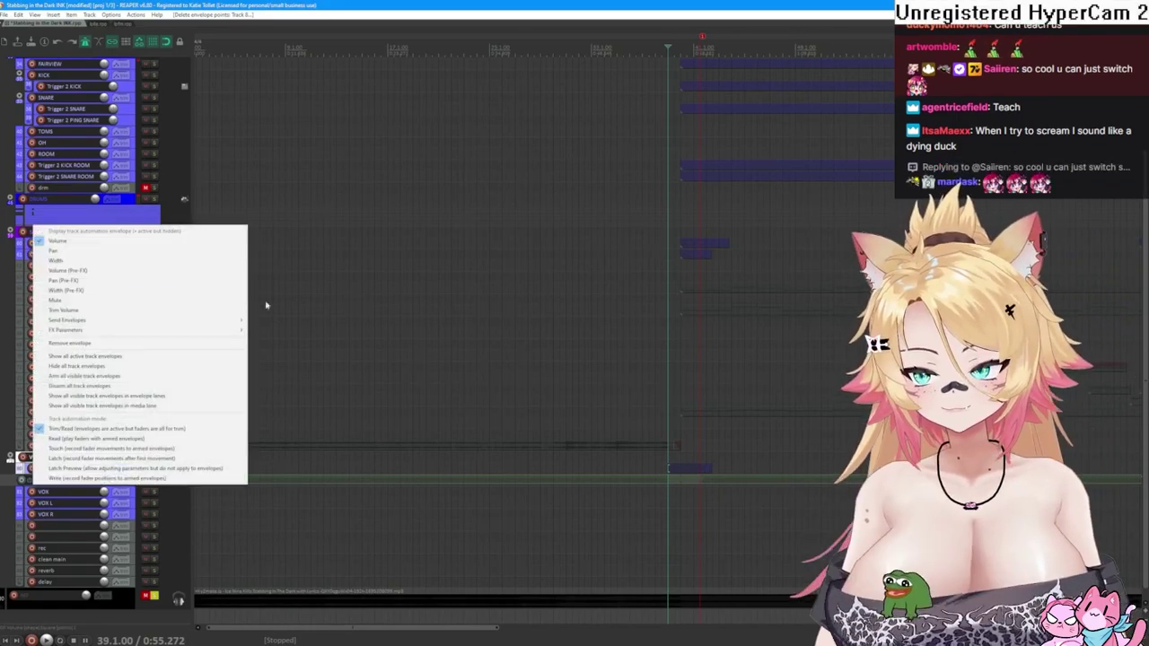
left_click(157, 241)
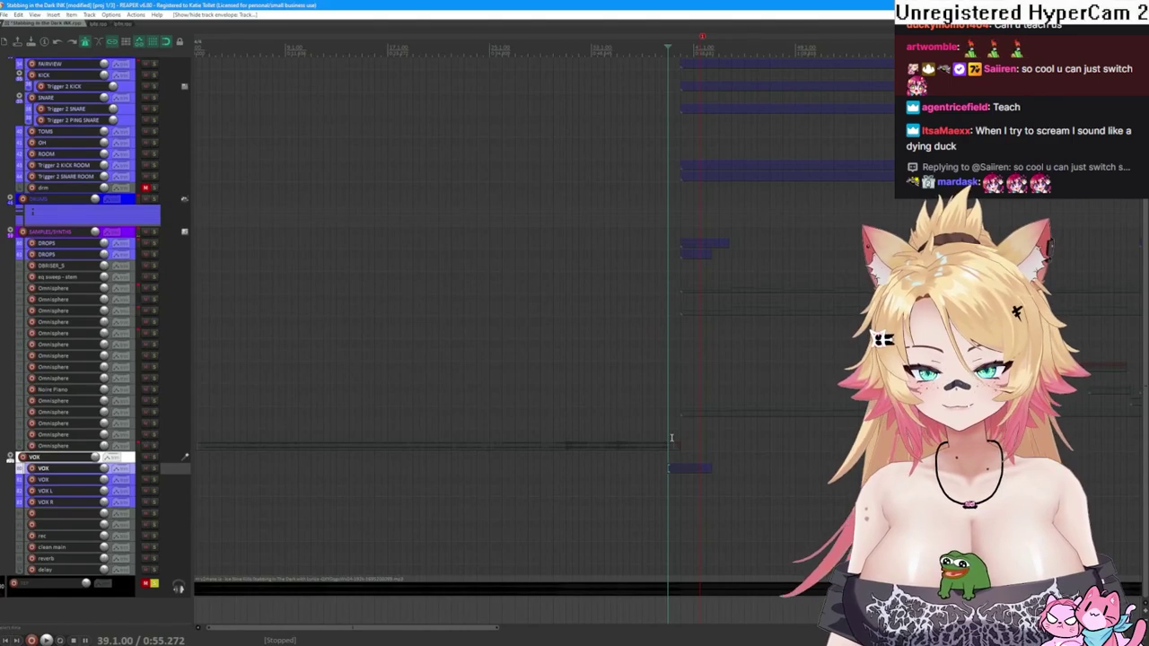
- Unsolo the reference track and play the vocal take with the full mix from bar 39
left_click(153, 457)
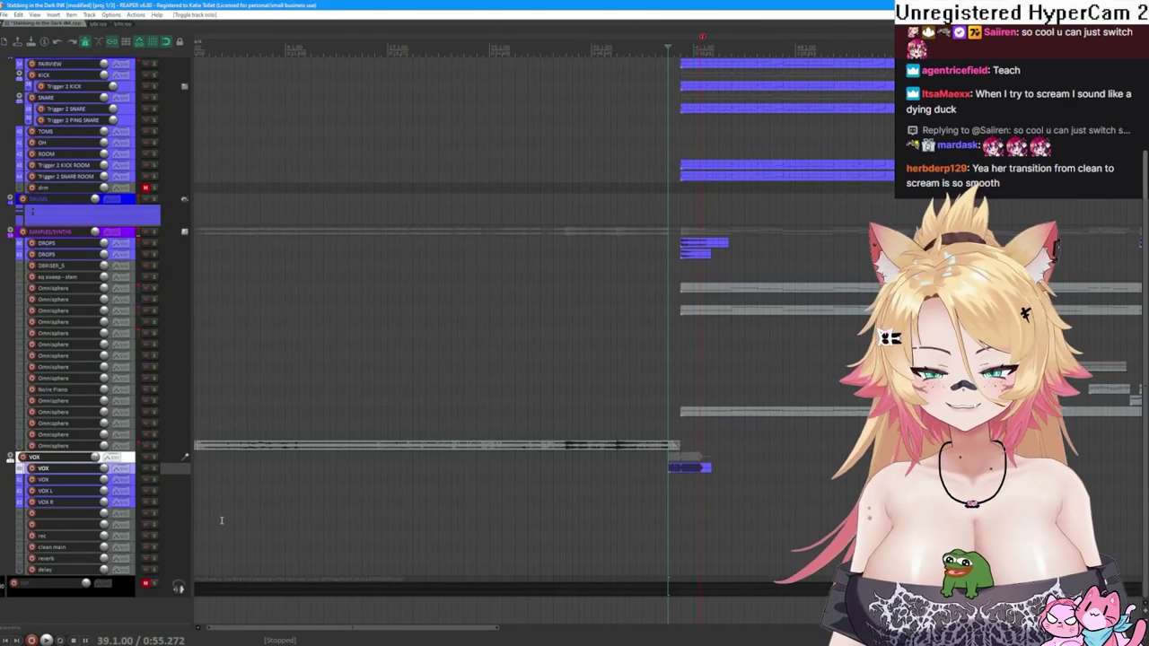
key("space")
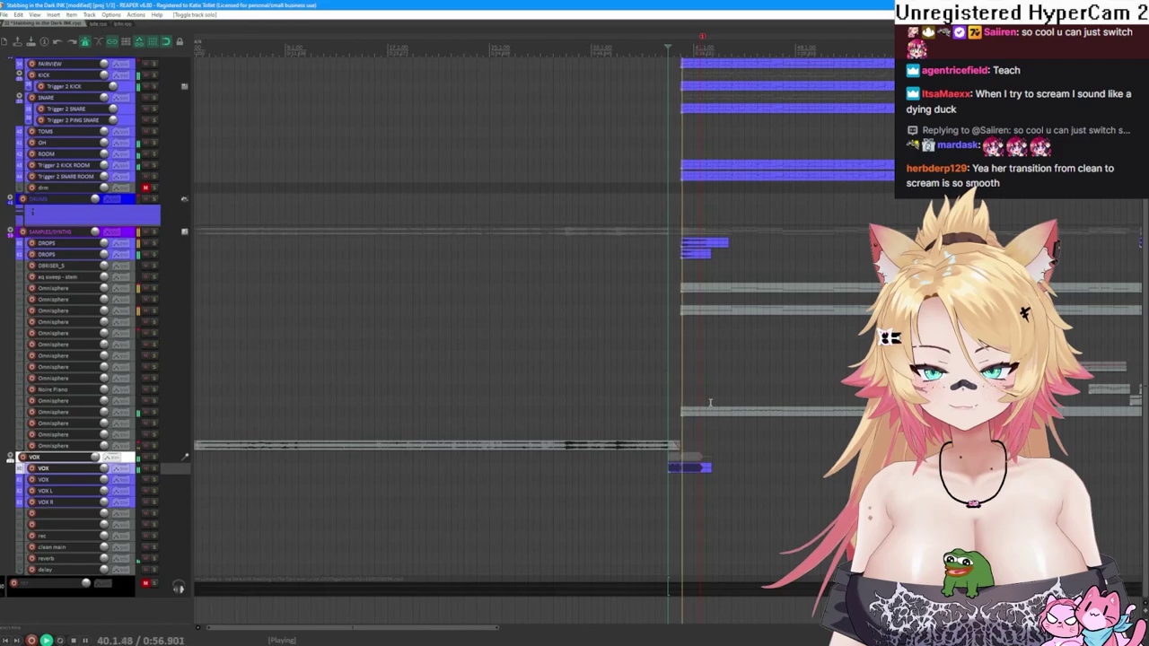
key("space")
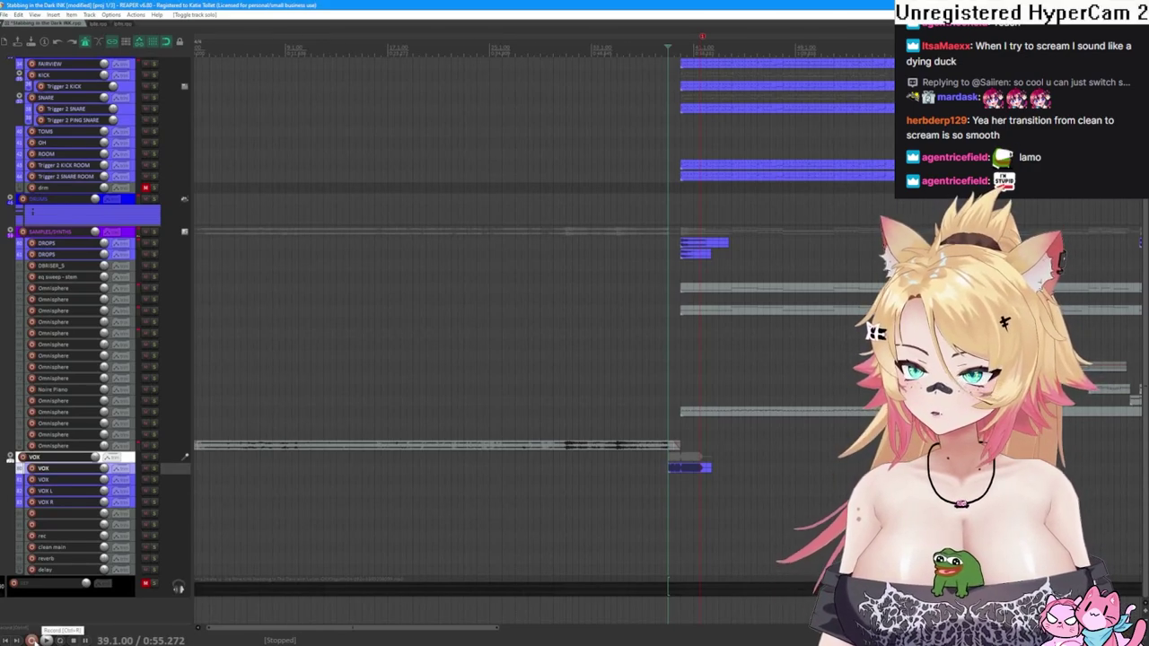
- Arm the rec track inside the VOX folder and record another vocal take from bar 39 until just past the marker
left_click(32, 641)
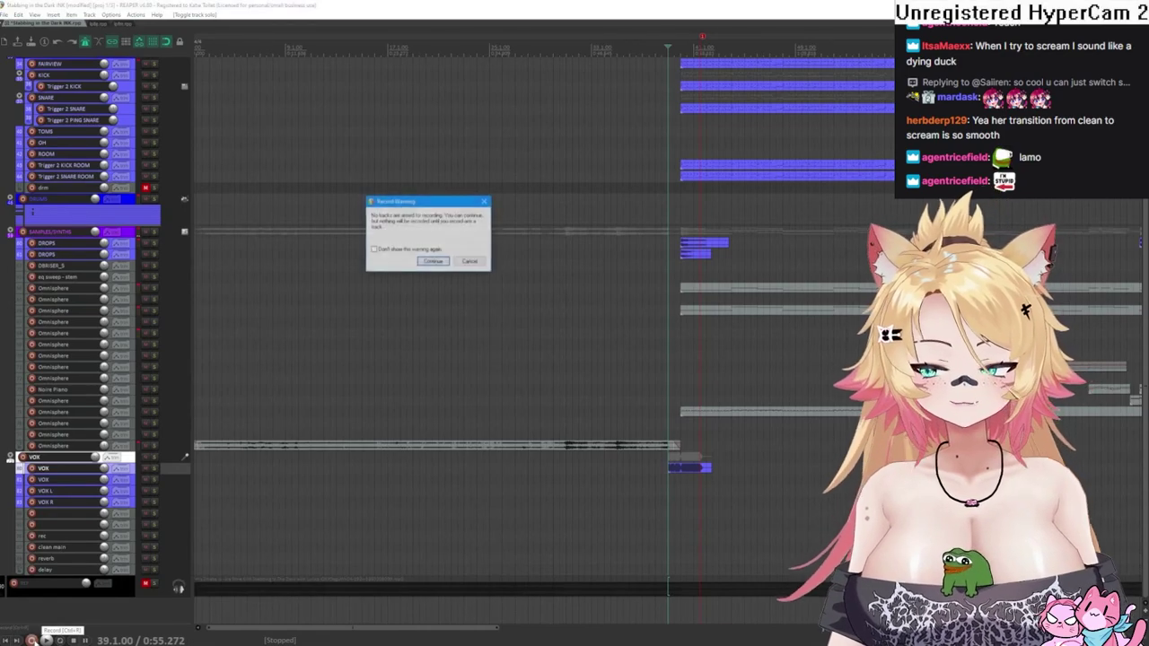
left_click(470, 262)
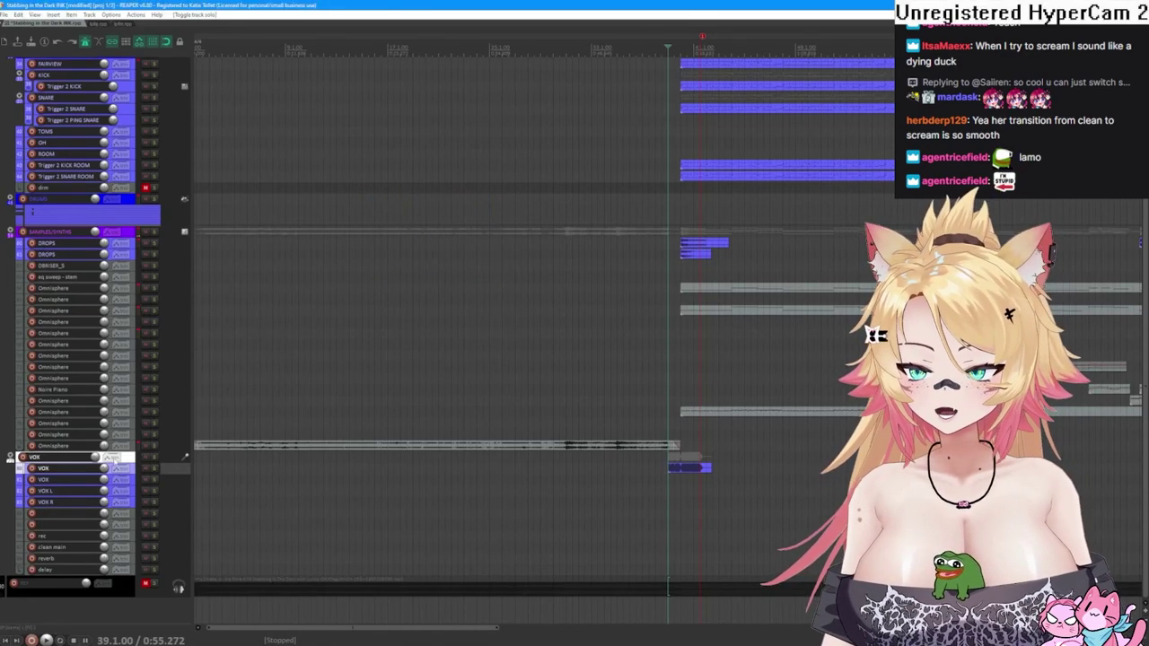
left_click(31, 537)
left_click(31, 640)
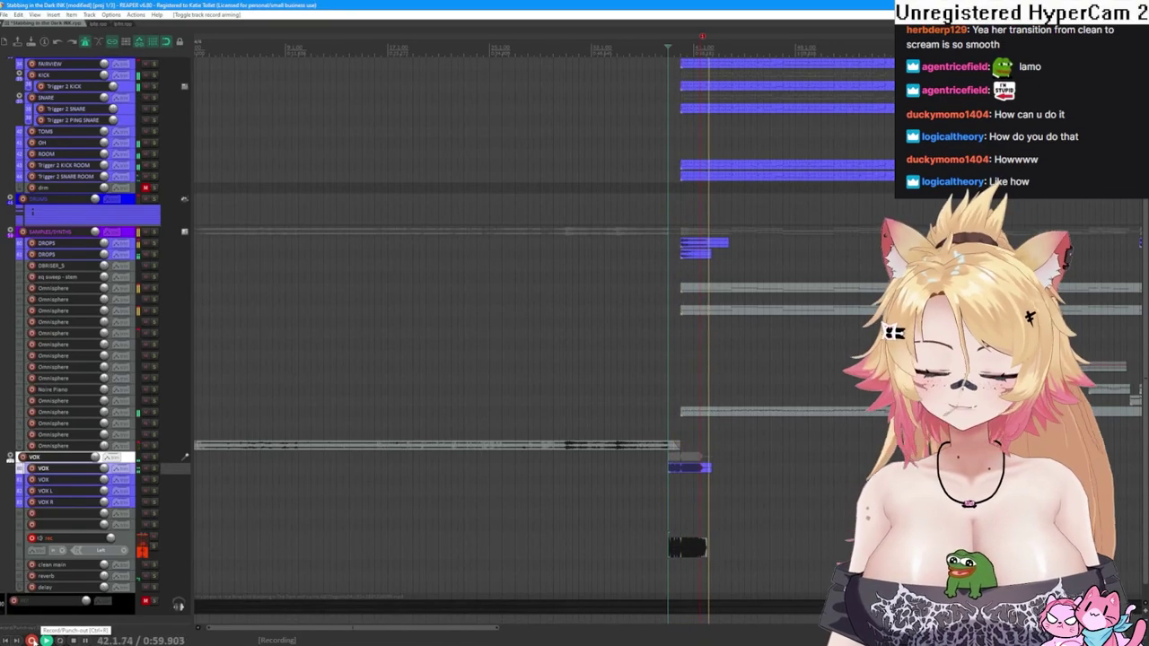
left_click(31, 640)
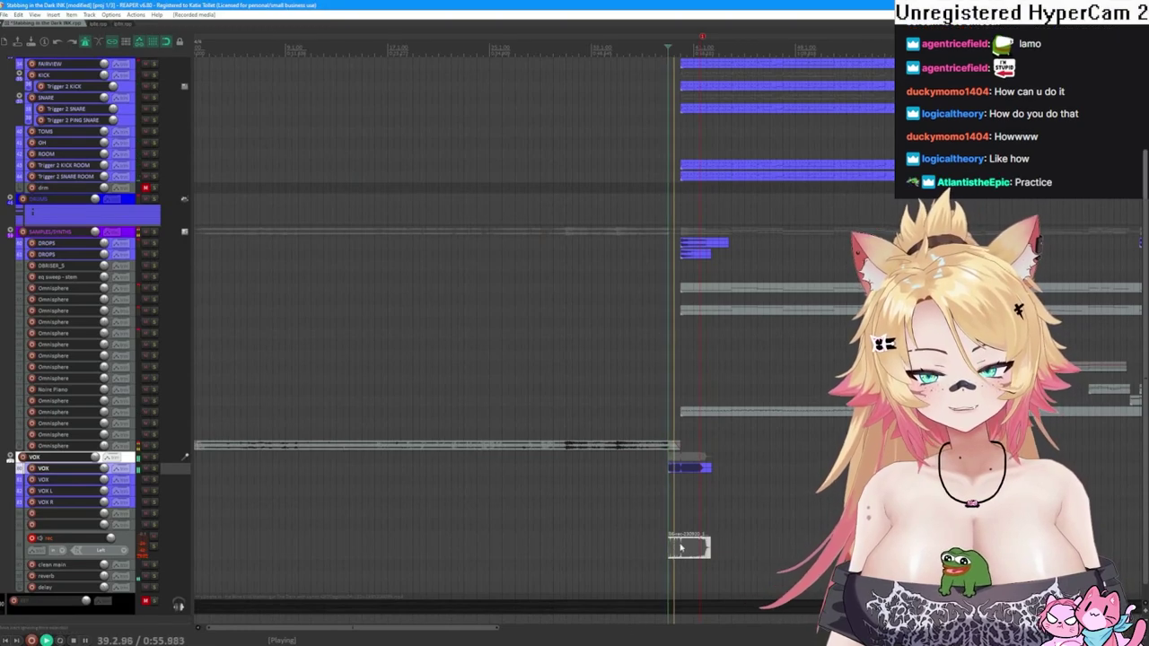
- Move the newly recorded take to the second VOX track and delete the older take from the first VOX track
key("space")
left_click_drag(688, 558, 685, 486)
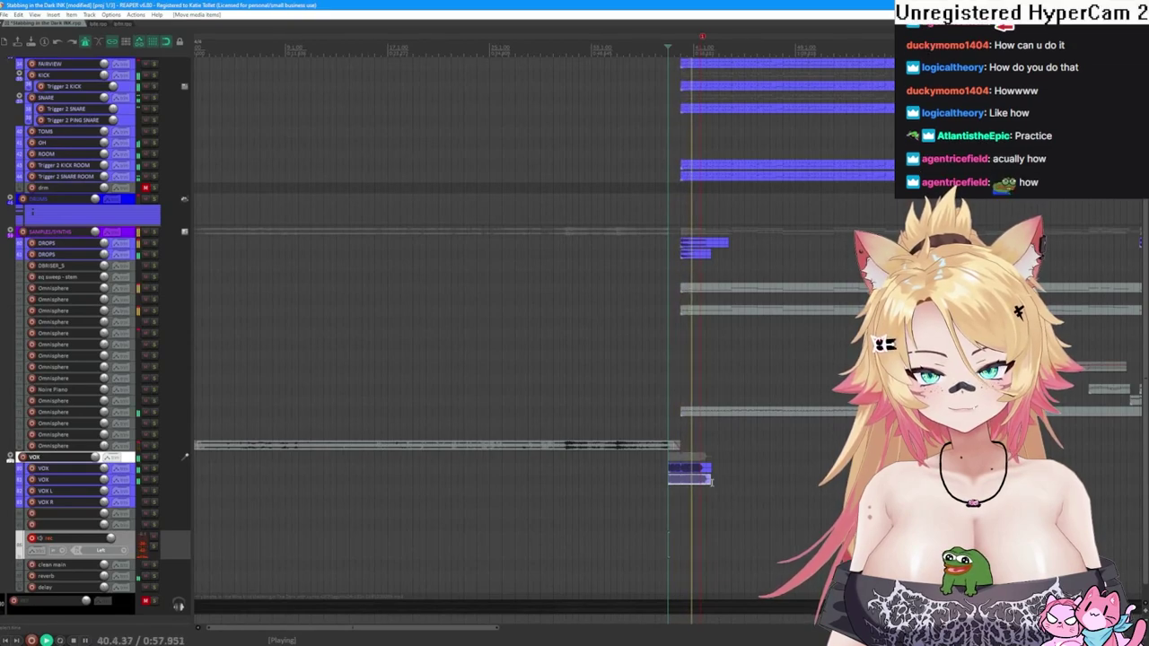
scroll(729, 499, "up", 4)
right_click(626, 473)
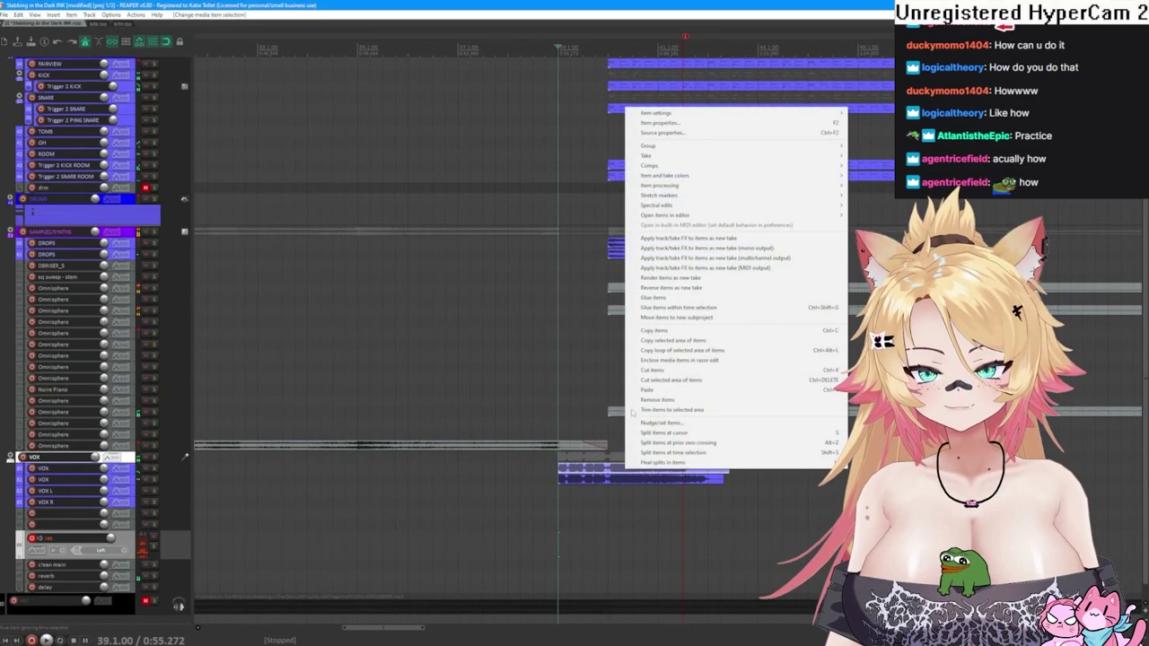
left_click(682, 398)
- Play the remaining take on the second VOX track from bar 39 and delete it
key("space")
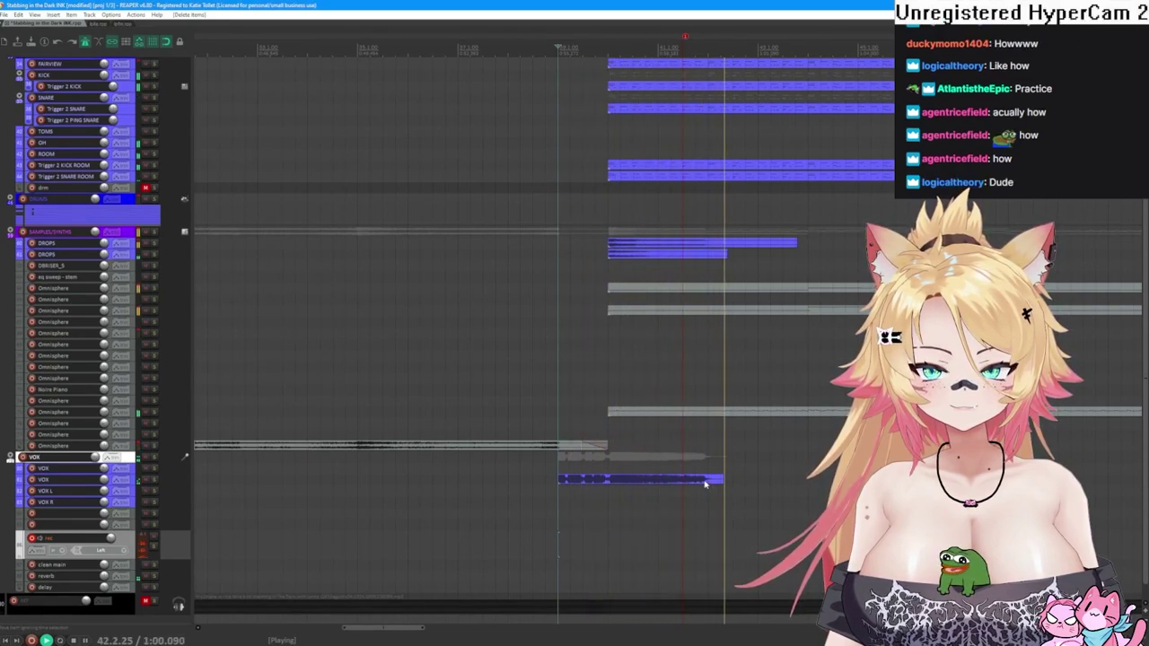
key("space")
right_click(706, 482)
left_click(751, 412)
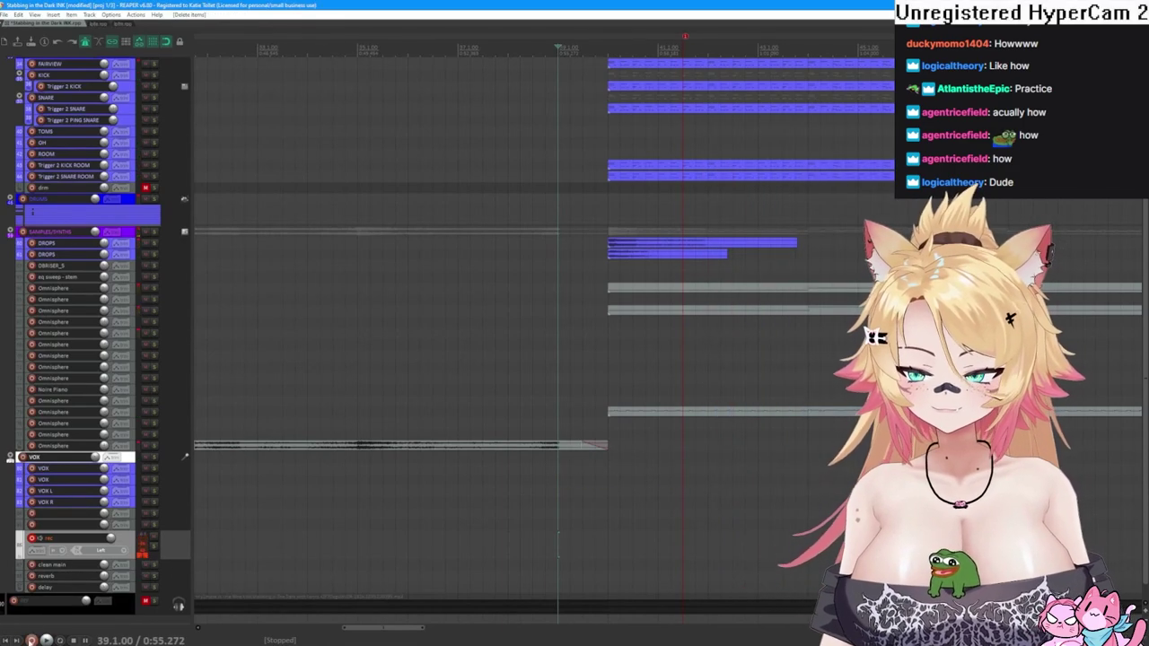
- Record a vocal take on the rec track from bar 39, play it back, and remove it
left_click(30, 640)
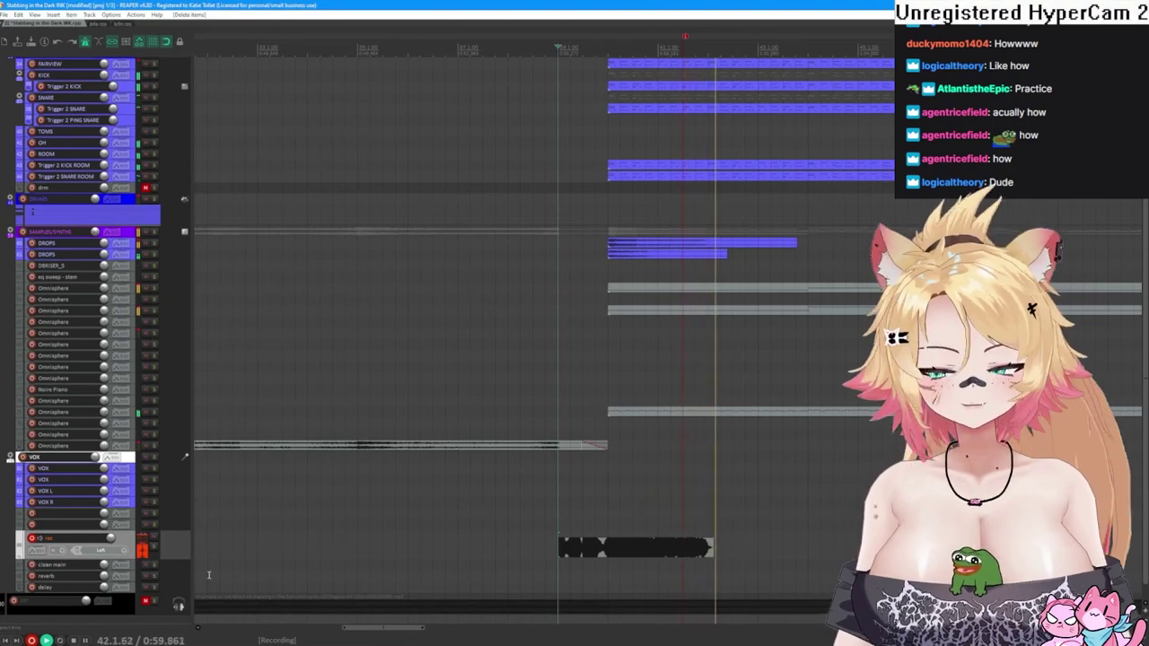
key("space")
key("Return")
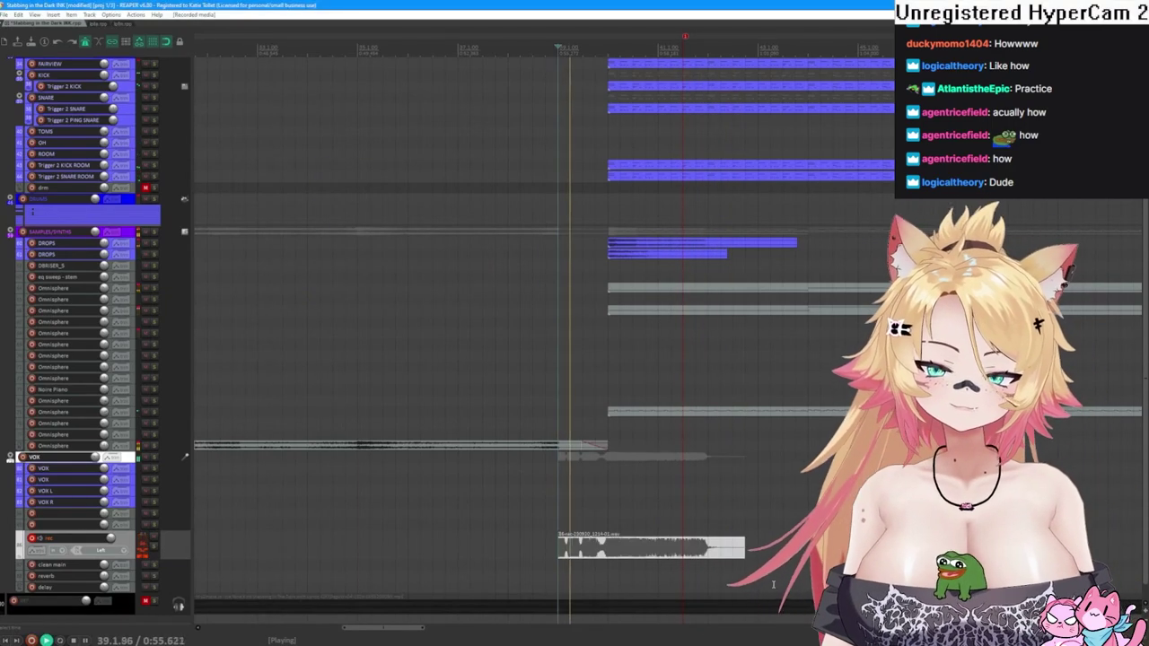
right_click(651, 560)
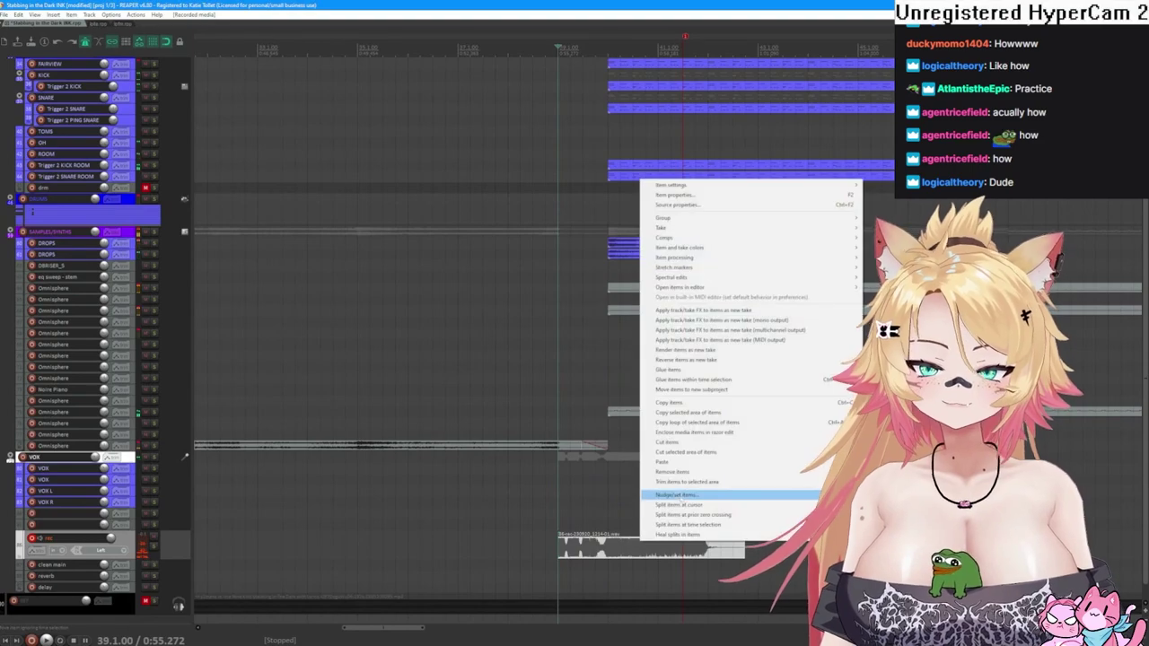
left_click(680, 473)
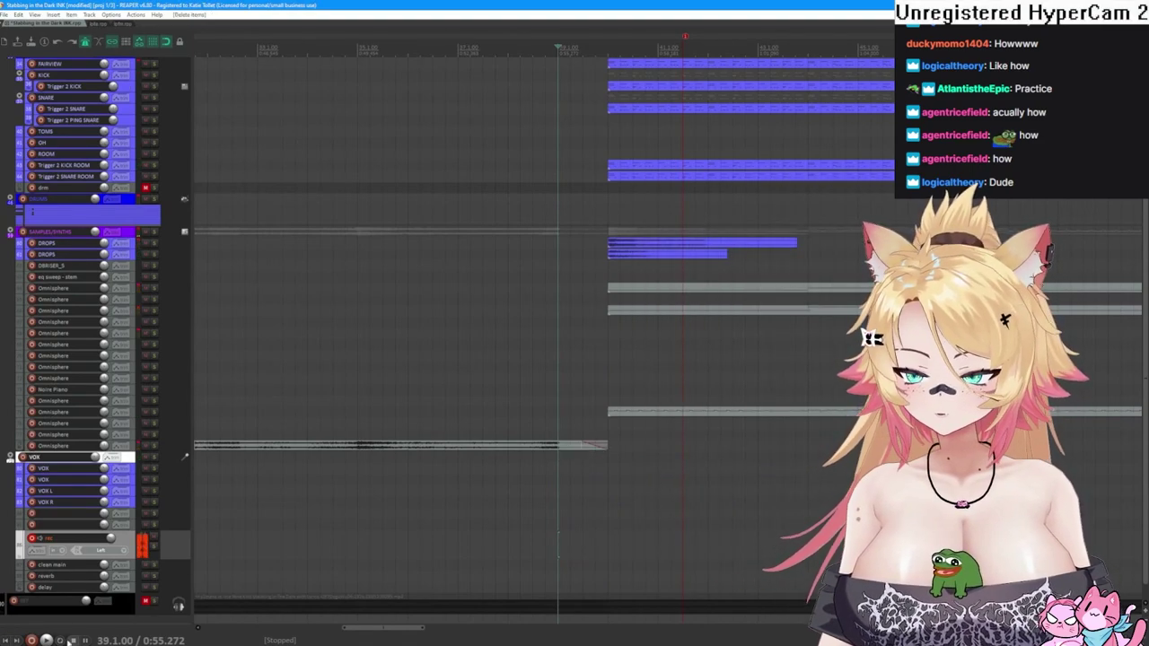
- Record a vocal take on the rec track from bar 39 and move it to the second VOX track
left_click(31, 640)
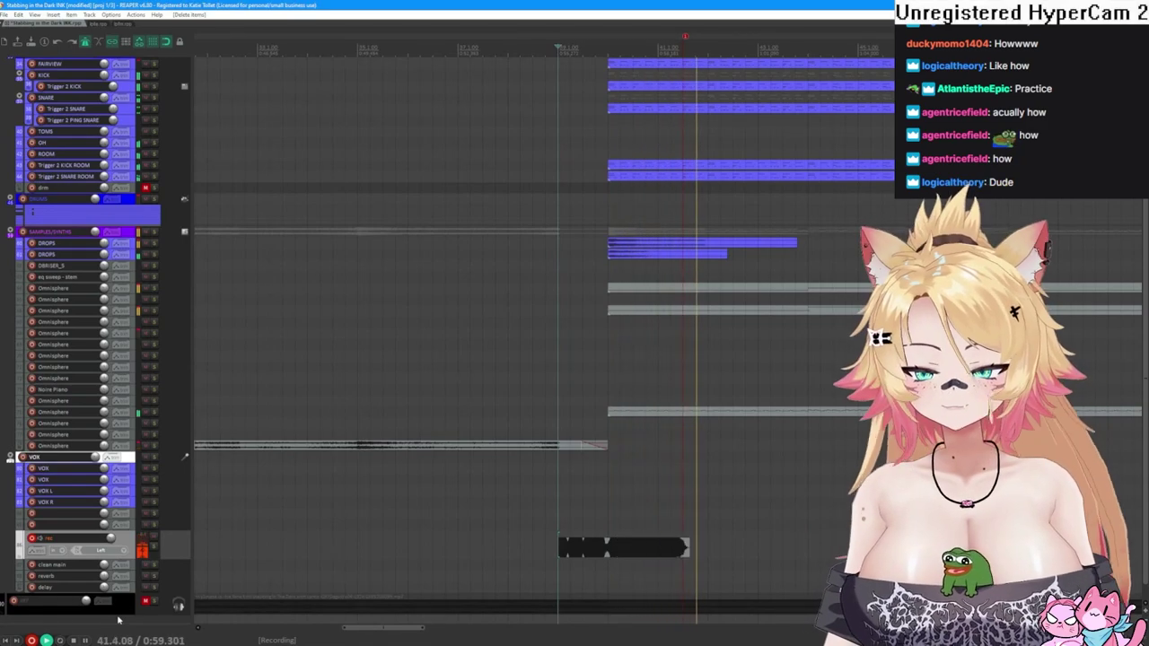
key("space")
key("Return")
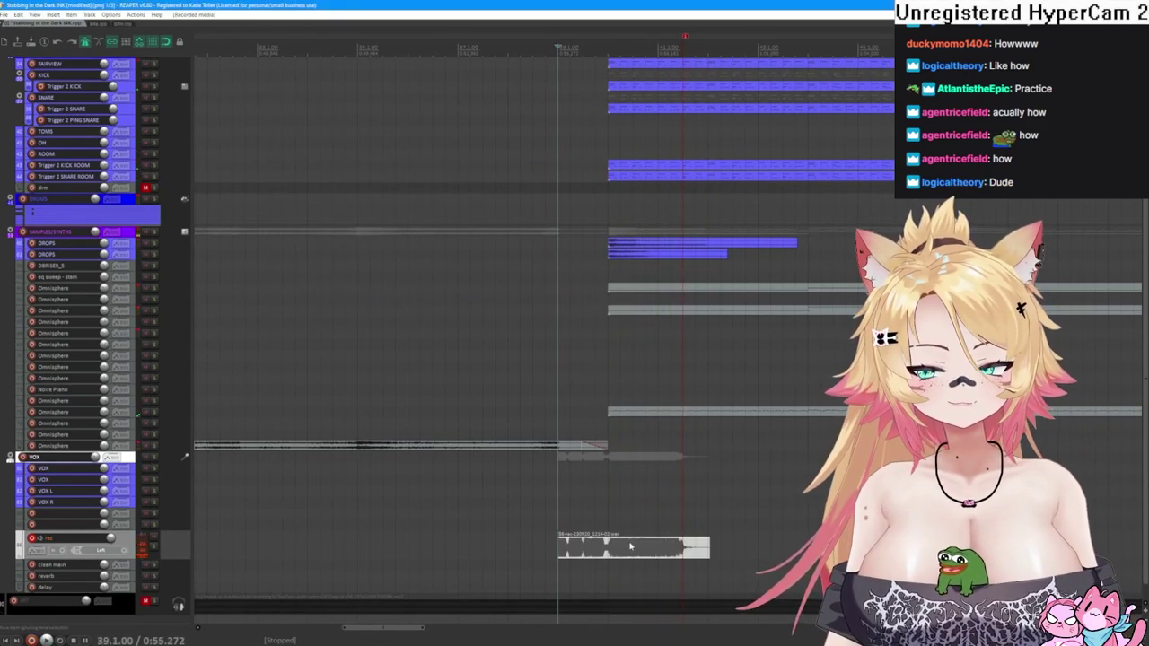
left_click_drag(631, 546, 632, 479)
key("space")
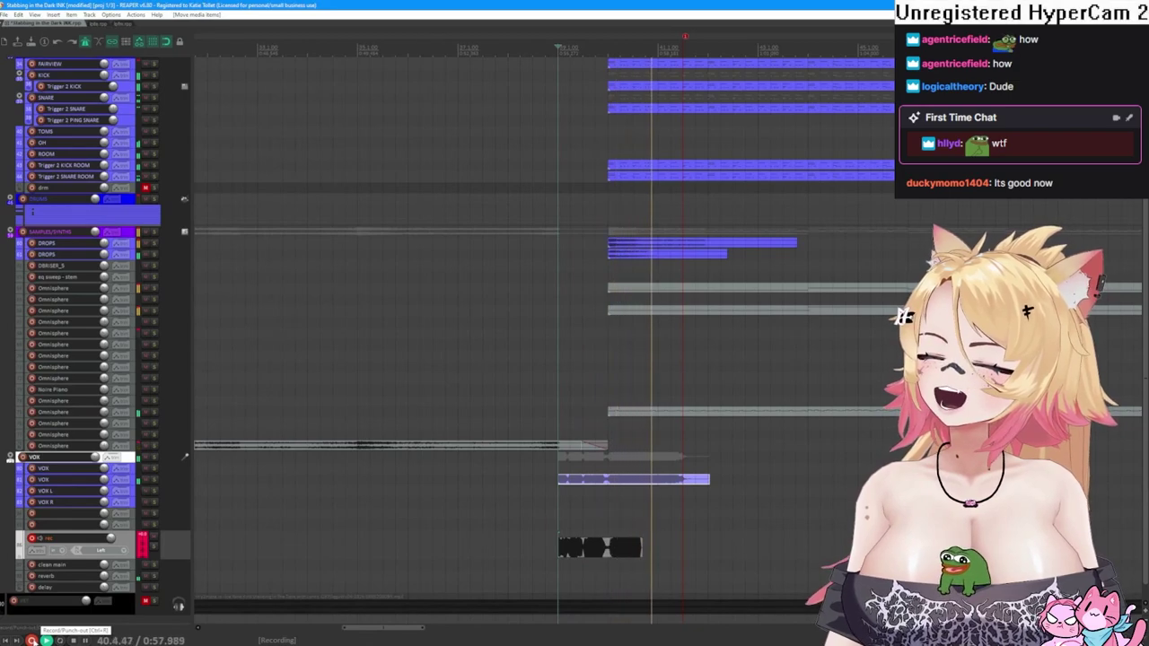
- Record and save a second-layer take from bar 39, and place it on the first VOX track for playback
key("space")
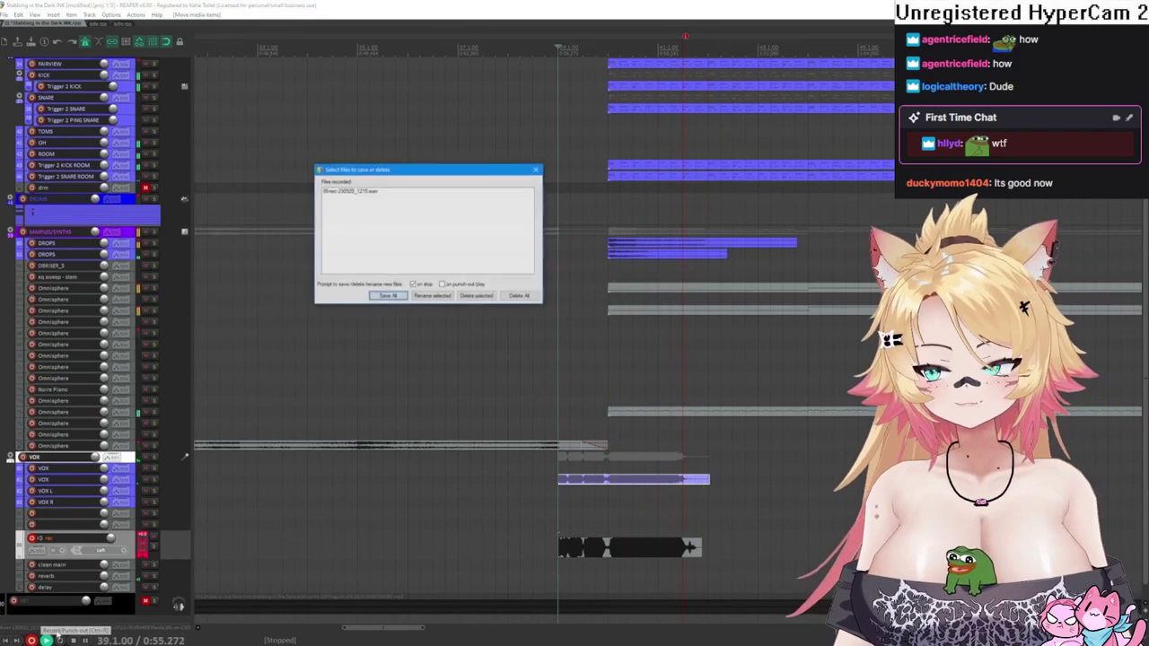
key("Return")
left_click_drag(653, 549, 653, 476)
key("space")
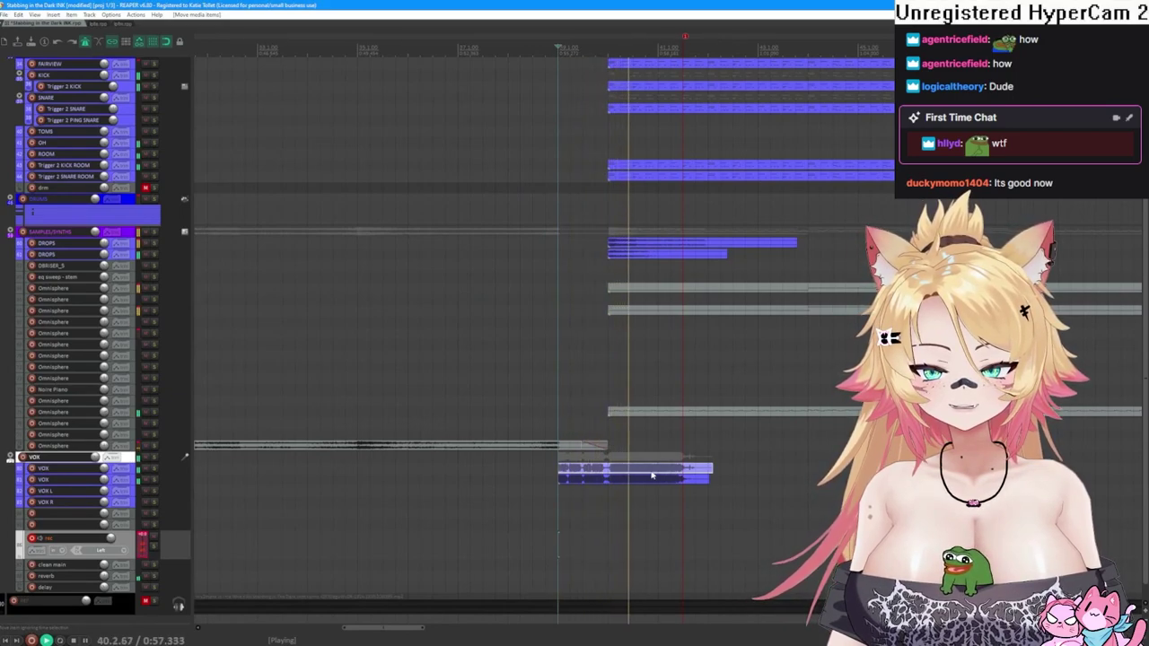
- Stop playback and delete the take on the first VOX track
key("space")
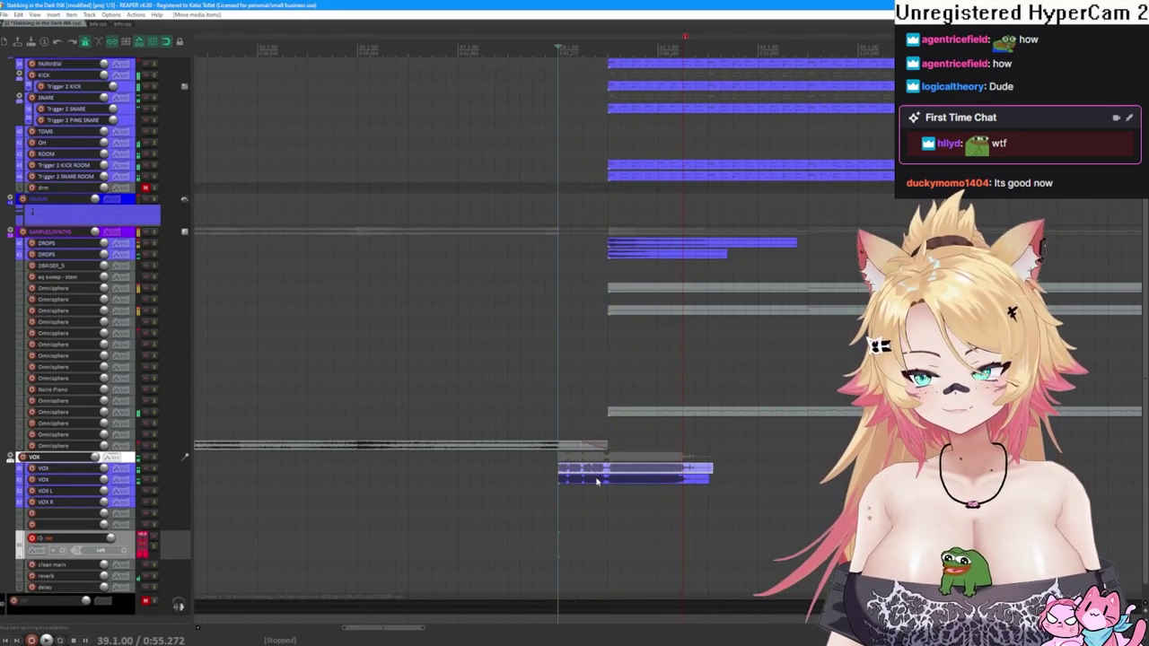
right_click(619, 472)
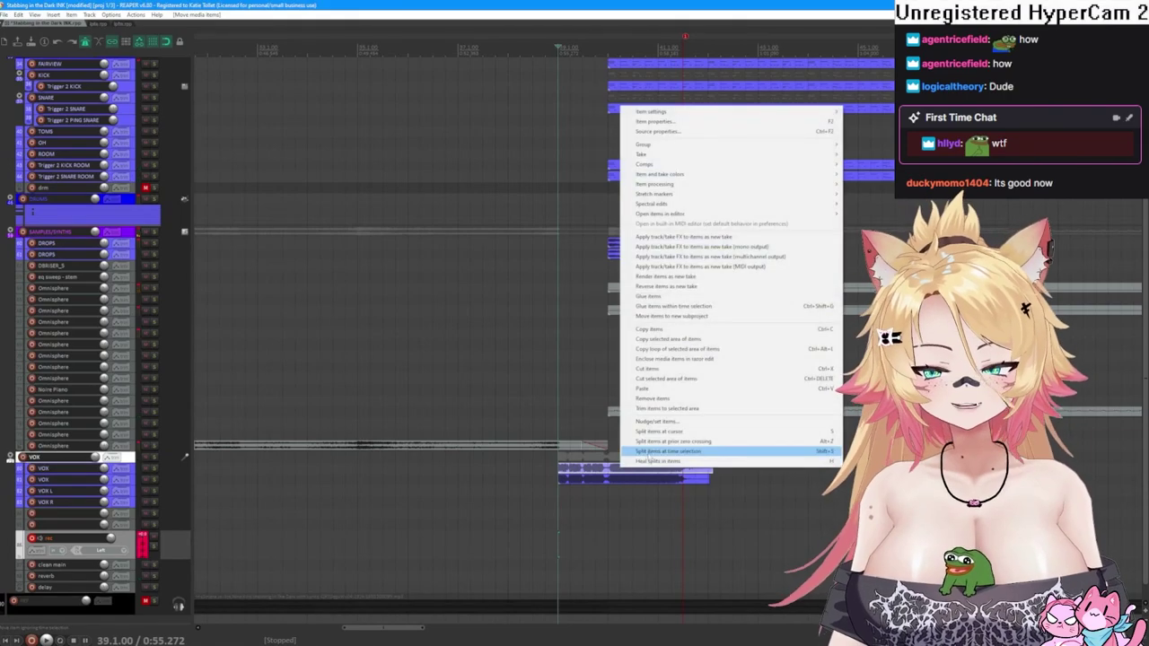
left_click(641, 401)
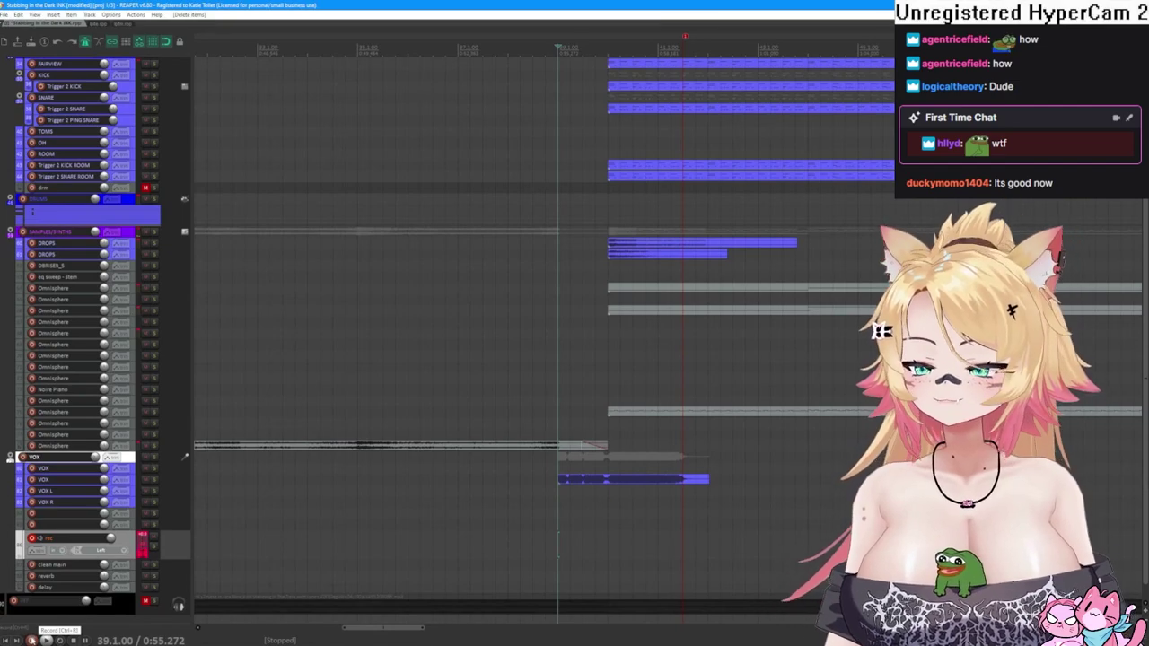
- Record and save a replacement vocal take from bar 39, and move it to the first VOX track
left_click(32, 641)
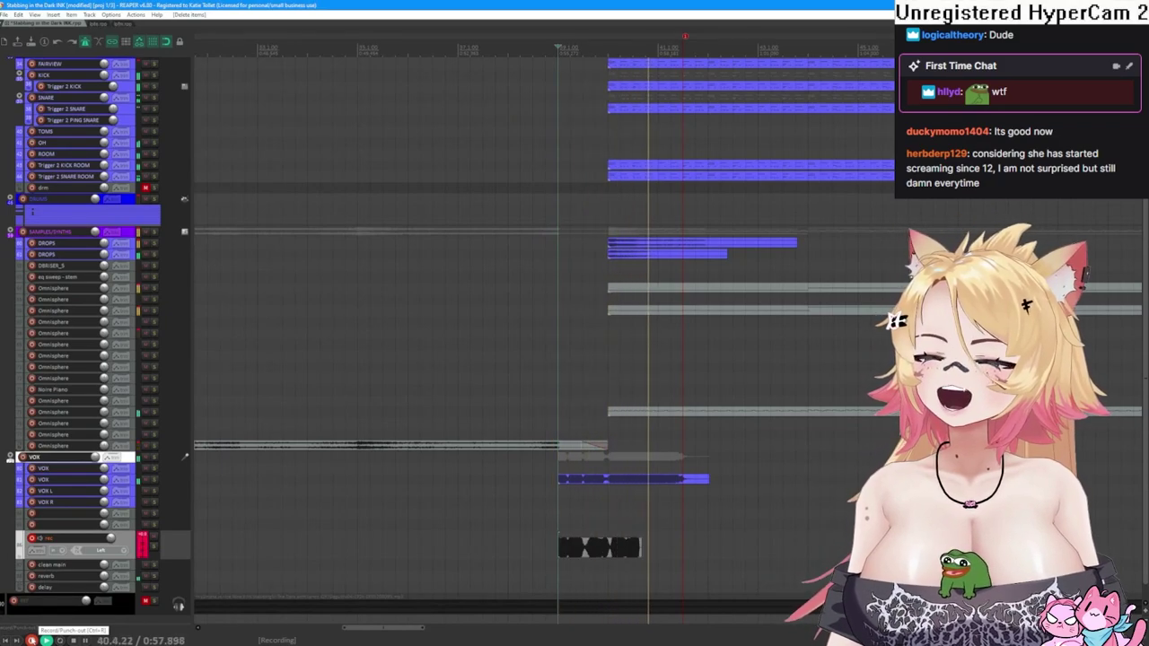
left_click(32, 641)
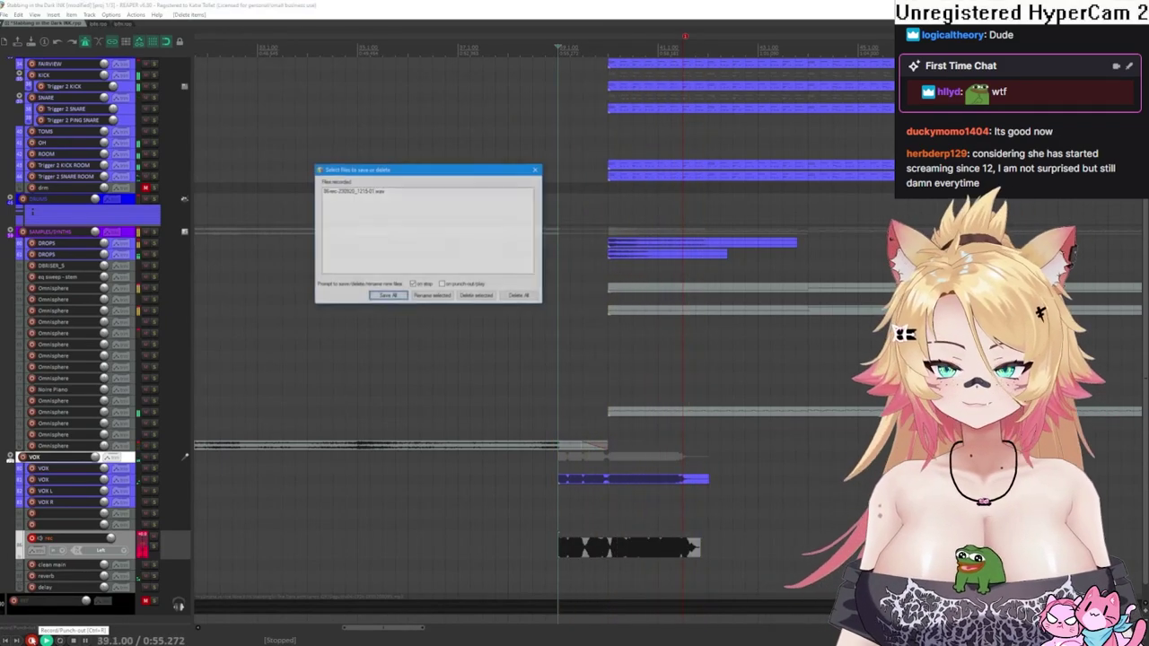
key("Return")
left_click_drag(604, 549, 604, 478)
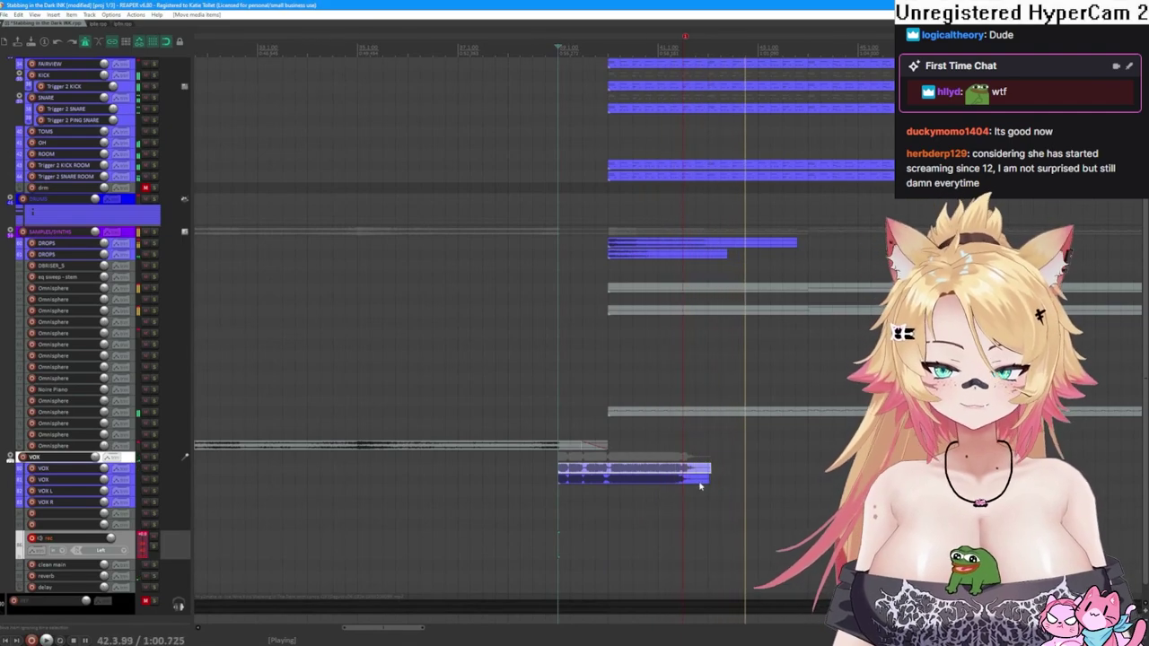
- Solo the VOX folder and move the take on the second VOX track to the VOX L track
left_click(152, 459)
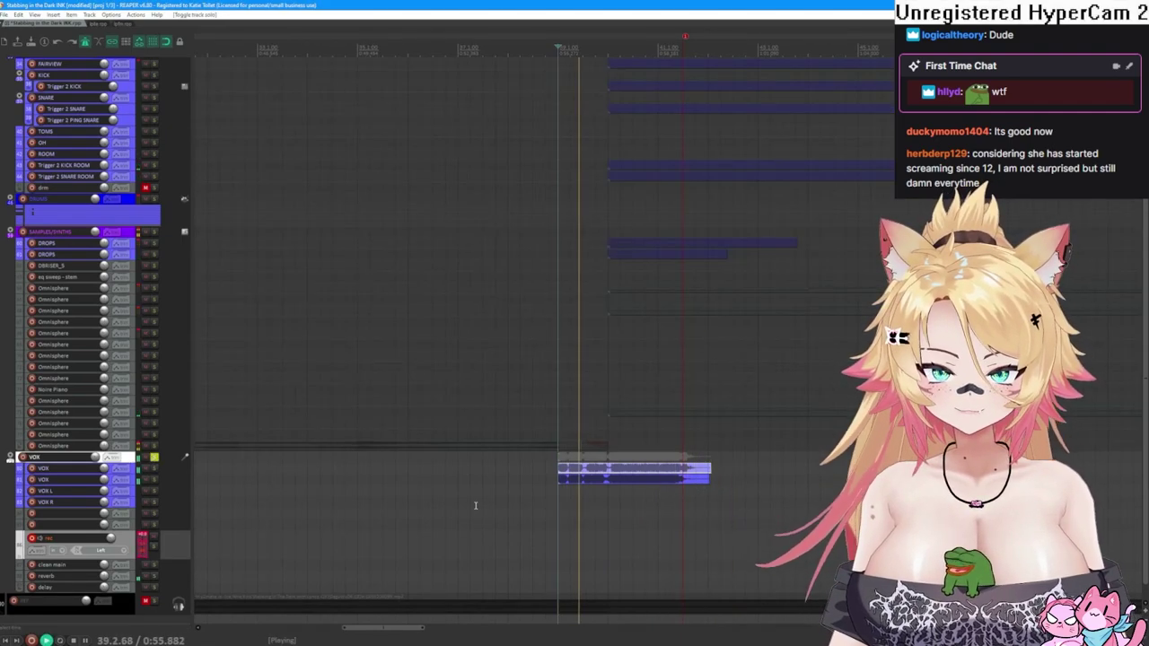
left_click_drag(584, 478, 590, 493)
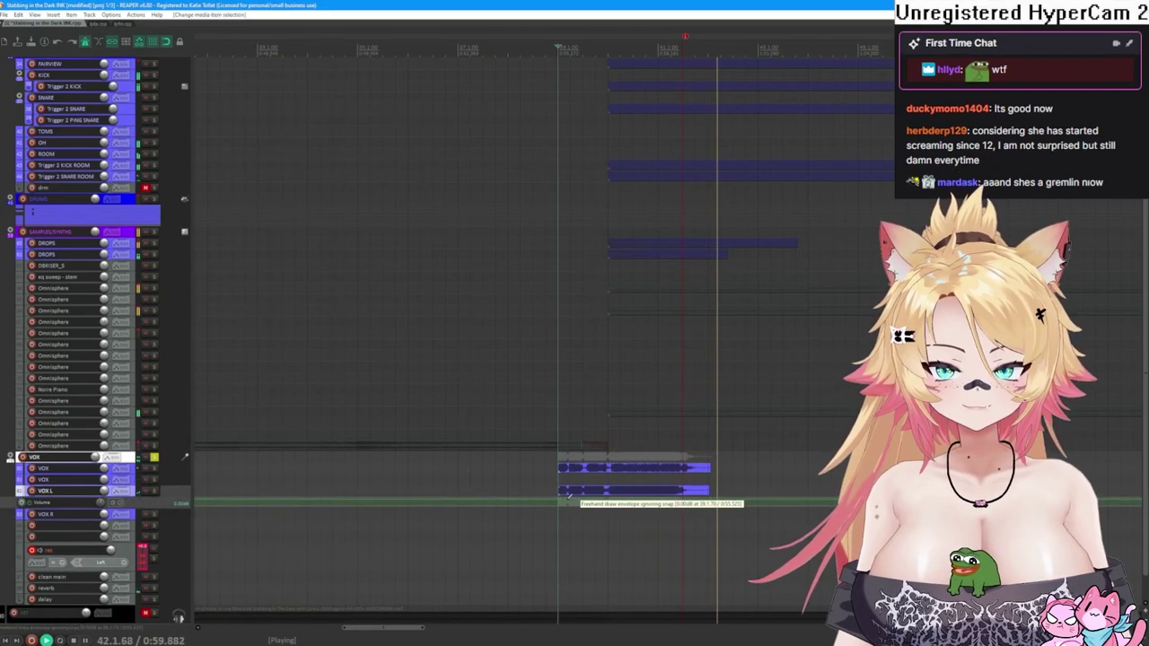
- Delete the volume envelope points on the VOX L track and hide its volume envelope
left_click(569, 496)
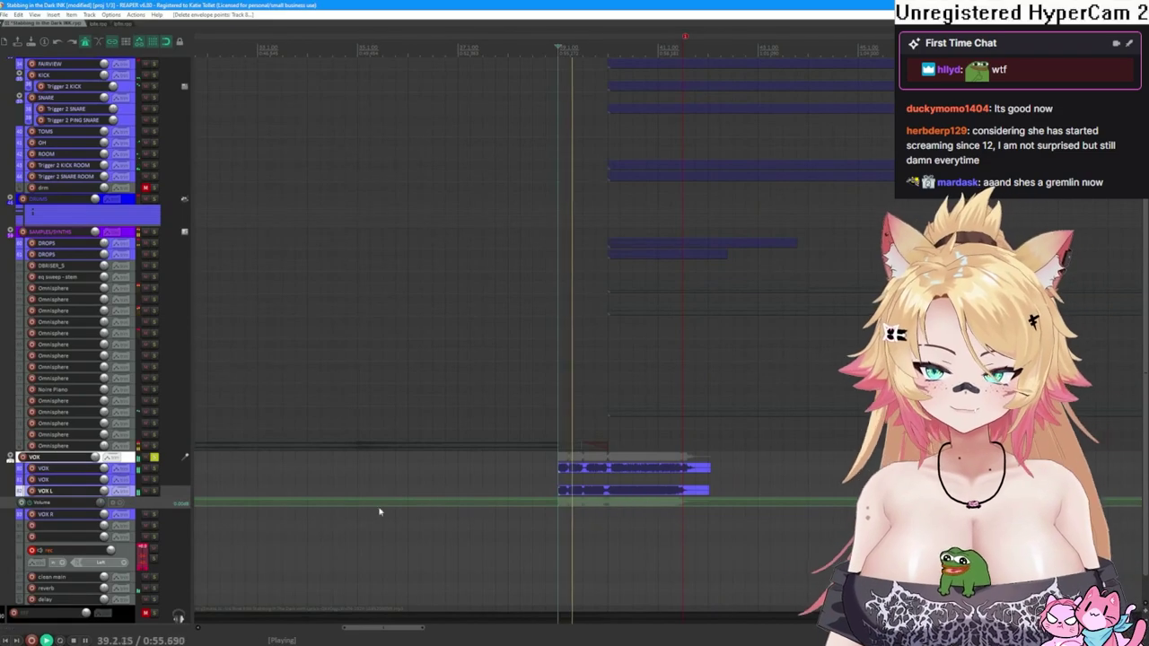
left_click(36, 502)
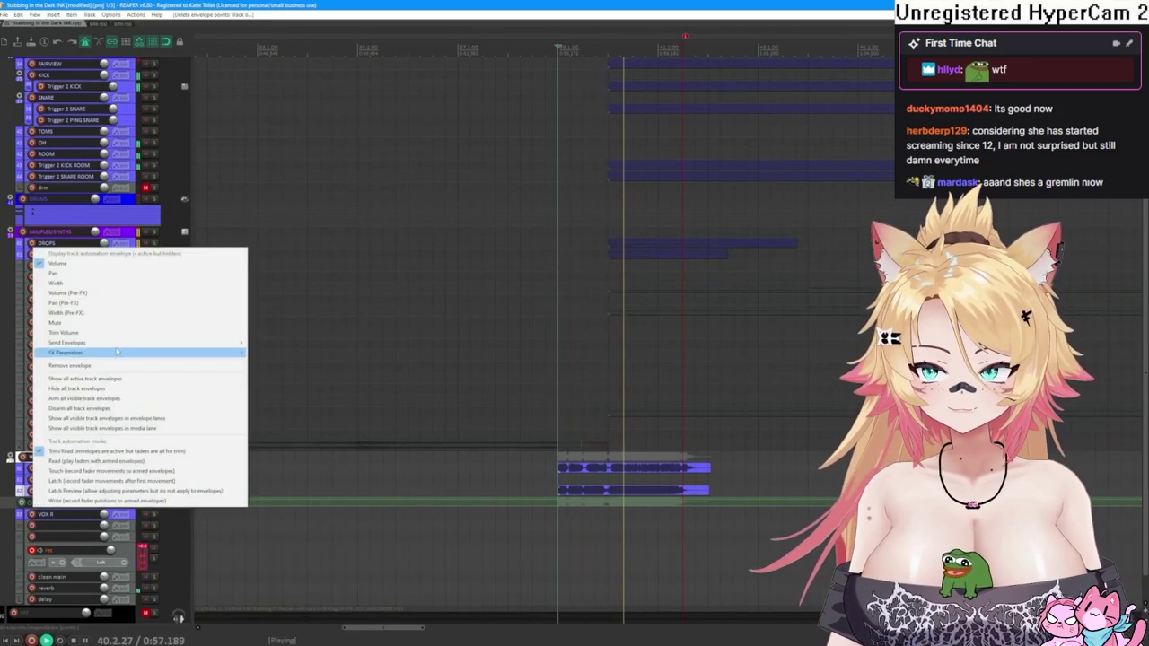
left_click(108, 272)
key("space")
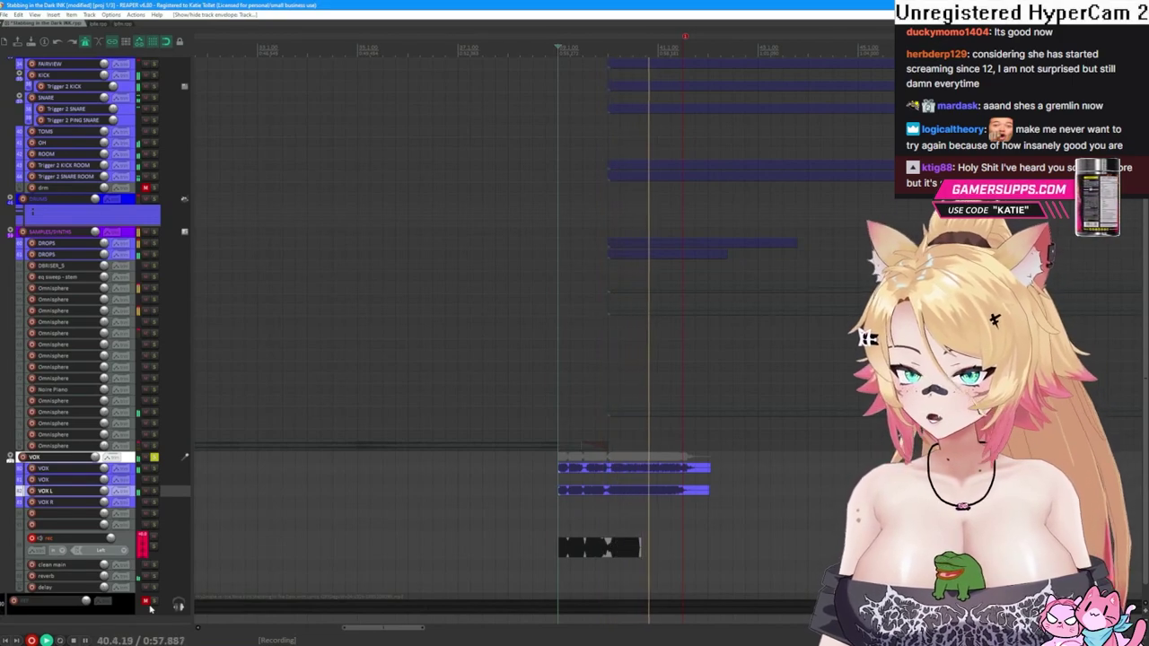
- Record a vocal take from bar 39, move it to the VOX R track, and play it with the soloed vocals
key("space")
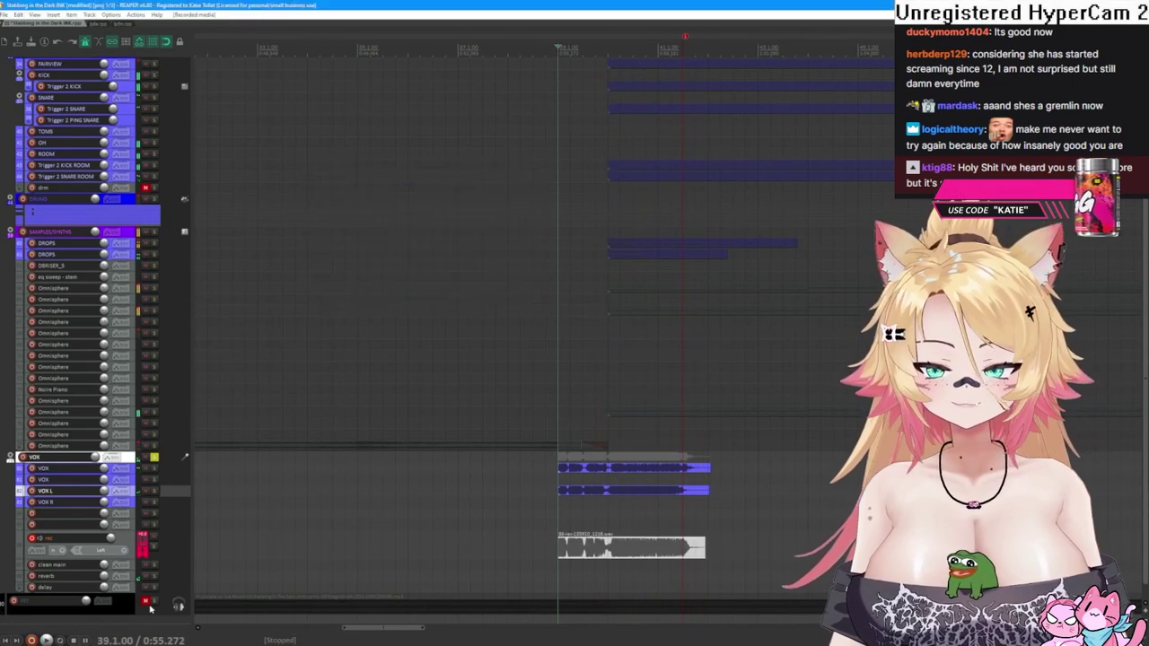
left_click_drag(692, 548, 691, 502)
key("space")
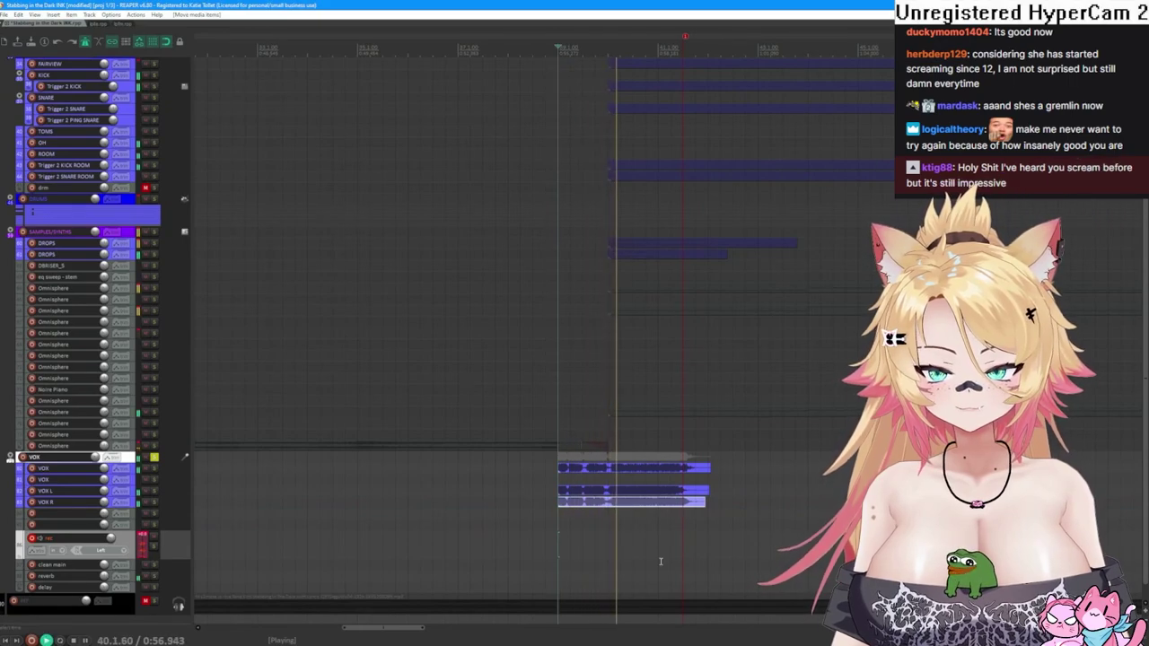
key("space")
left_click(116, 505)
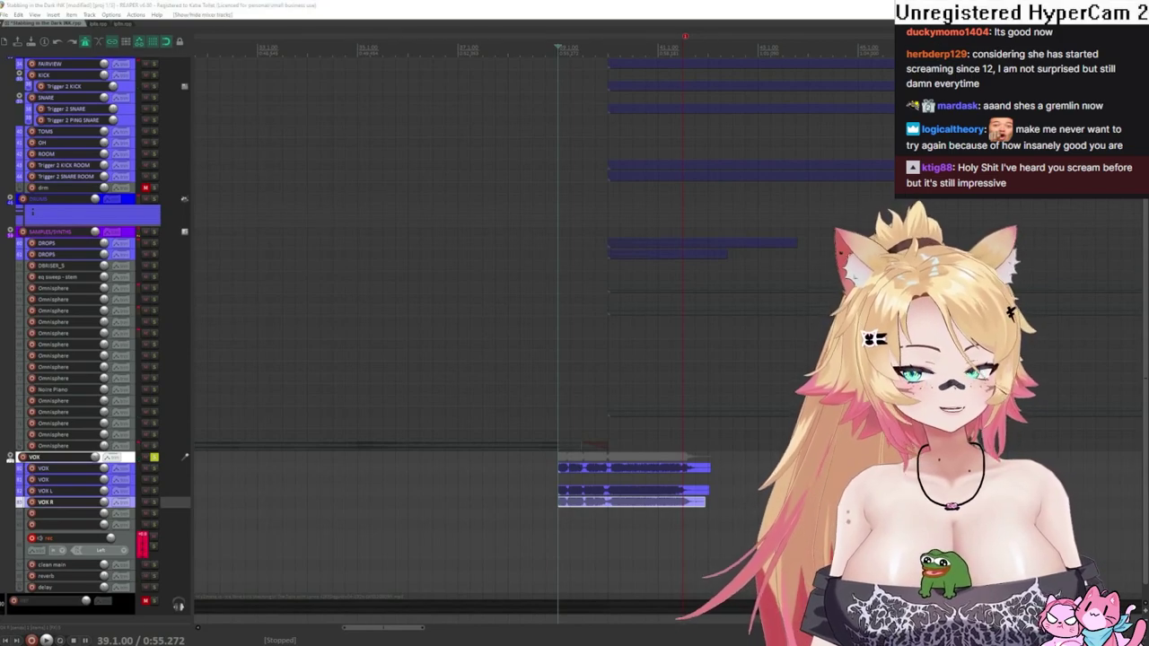
left_click(132, 507)
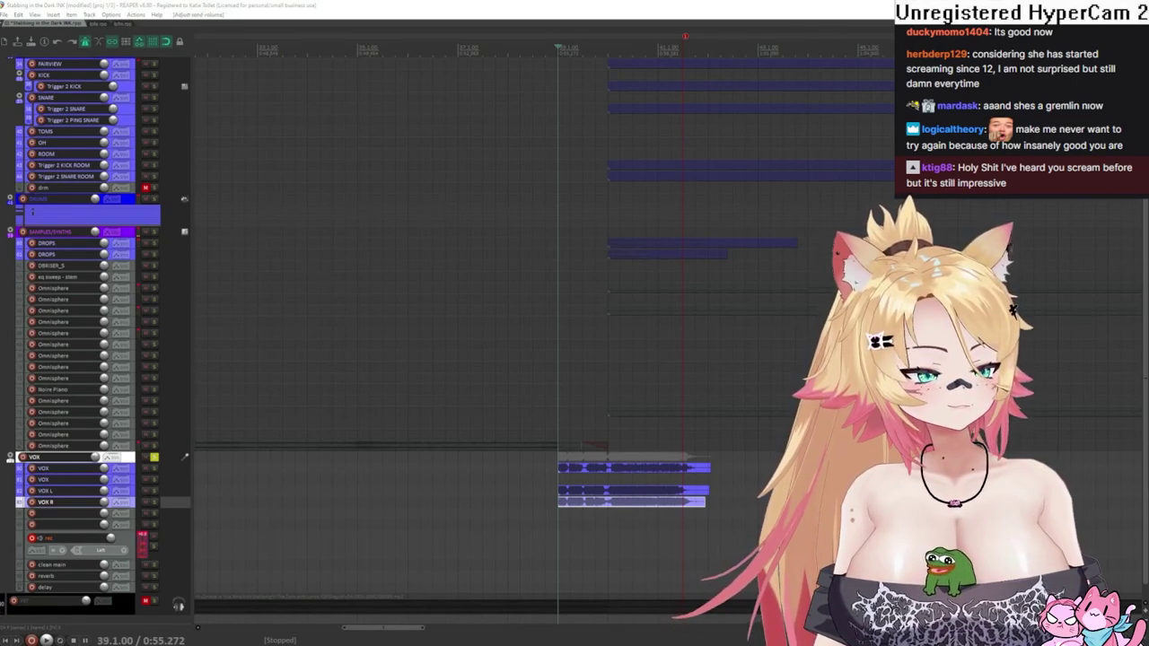
key("alt+Tab")
key("alt+Tab")
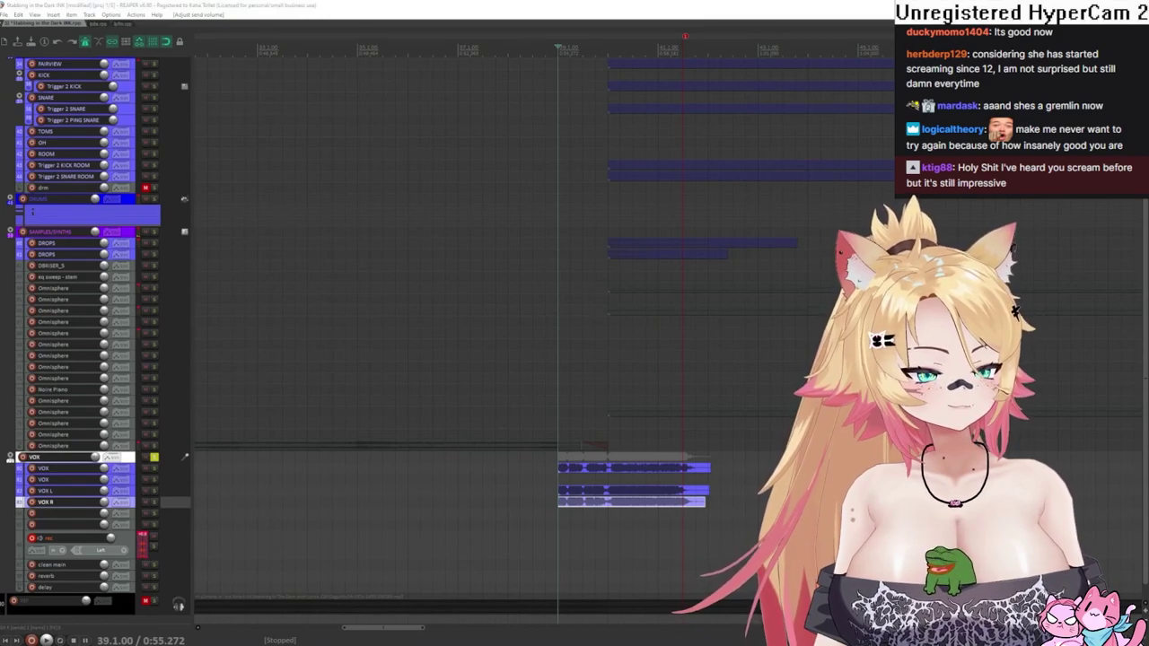
key("alt+Tab")
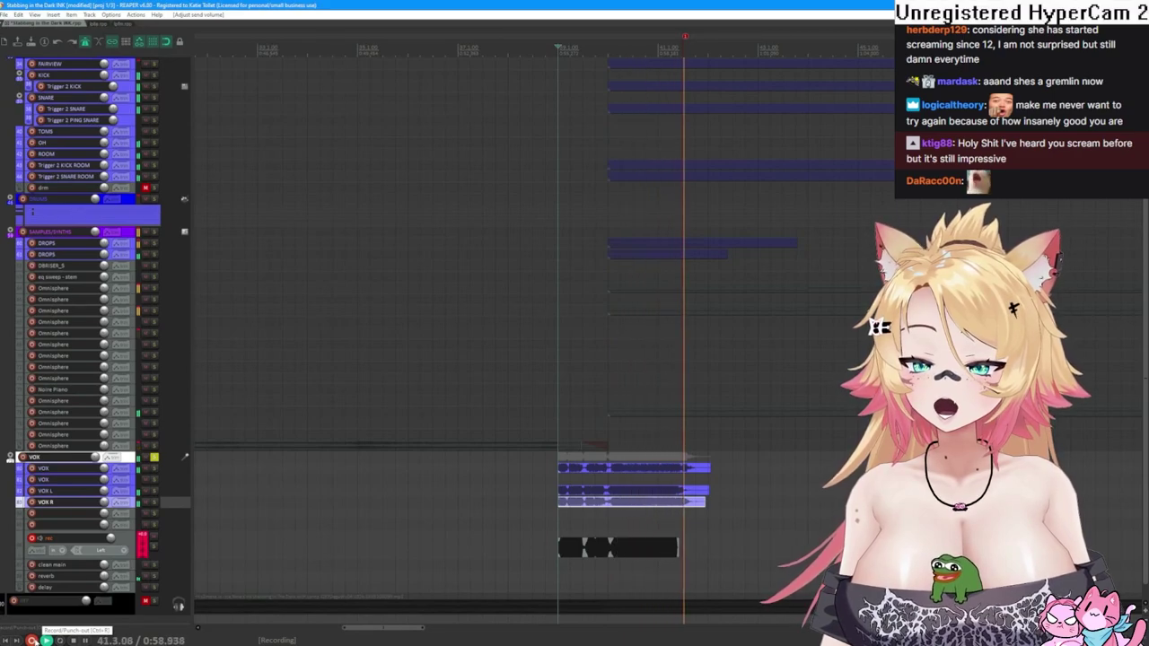
- Record a fourth vocal layer from bar 39 and move it to the empty second VOX track
key("space")
left_click_drag(638, 531, 618, 473)
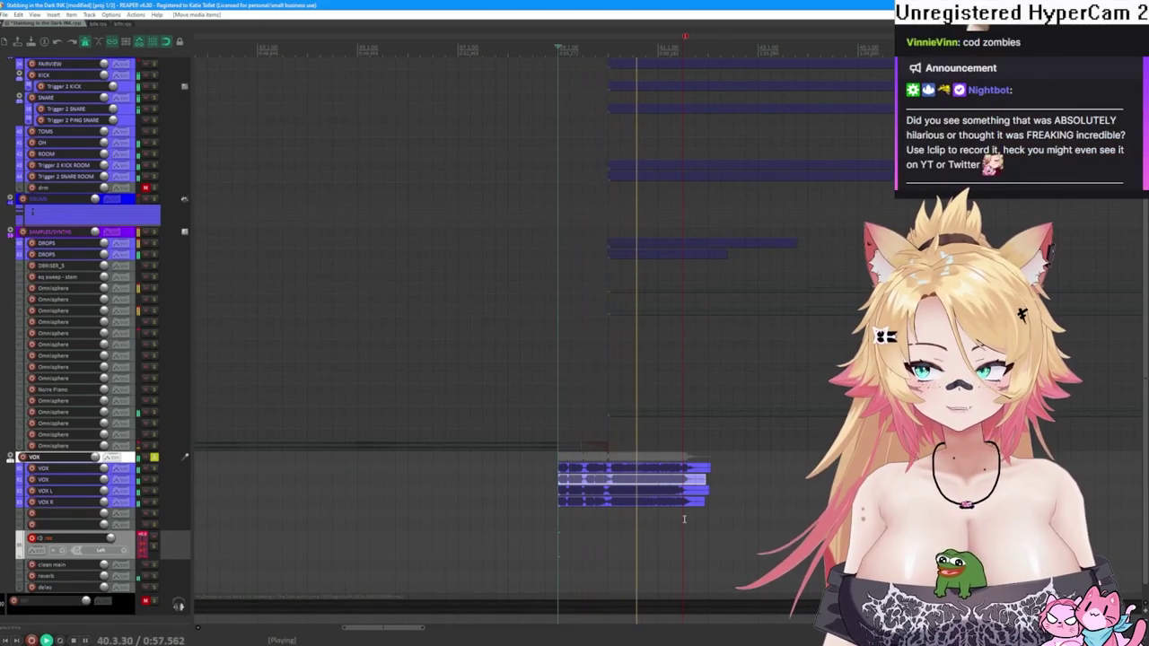
- Unsolo the VOX folder and play the four layered vocal takes with the full mix from 38.2
left_click(155, 458)
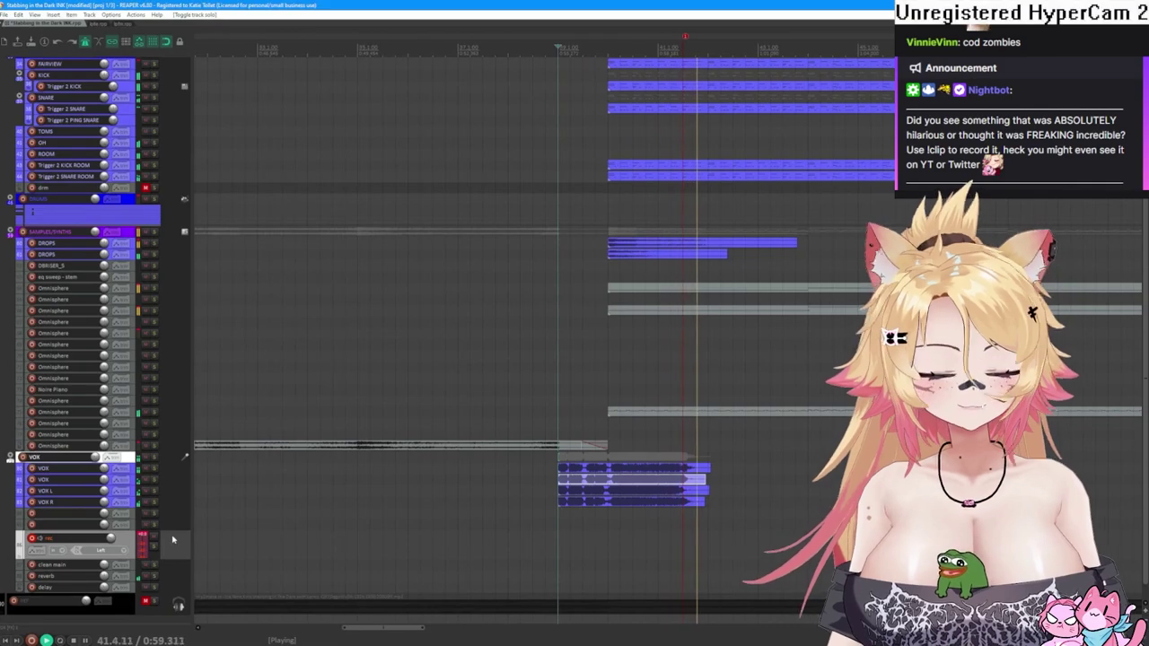
left_click(518, 390)
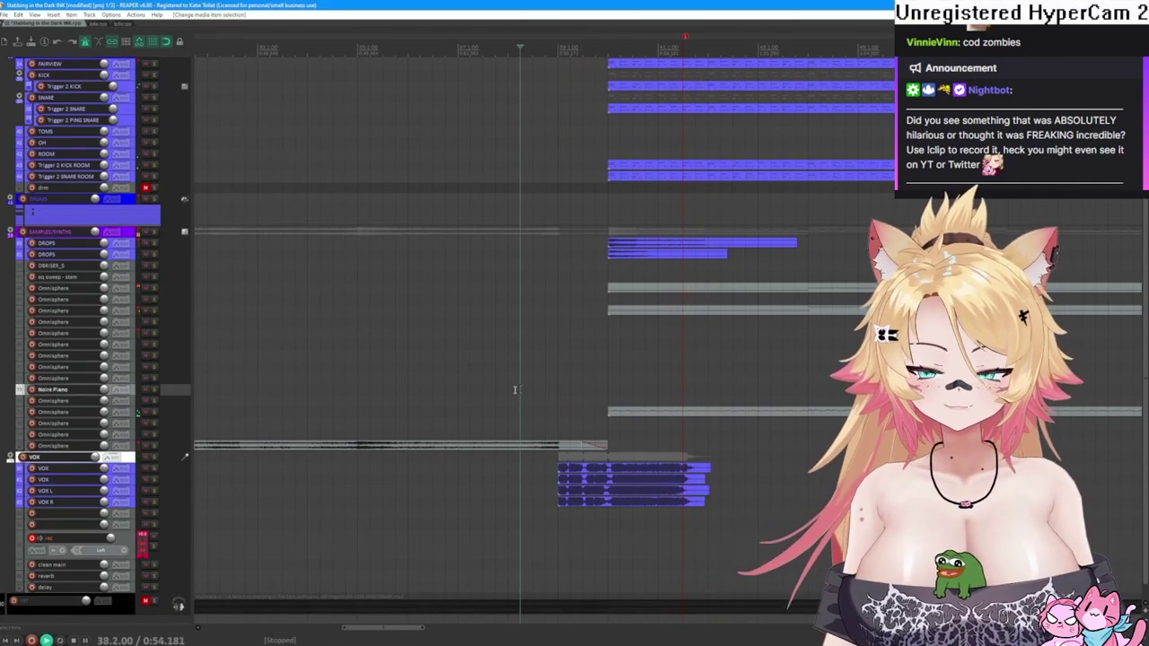
key("space")
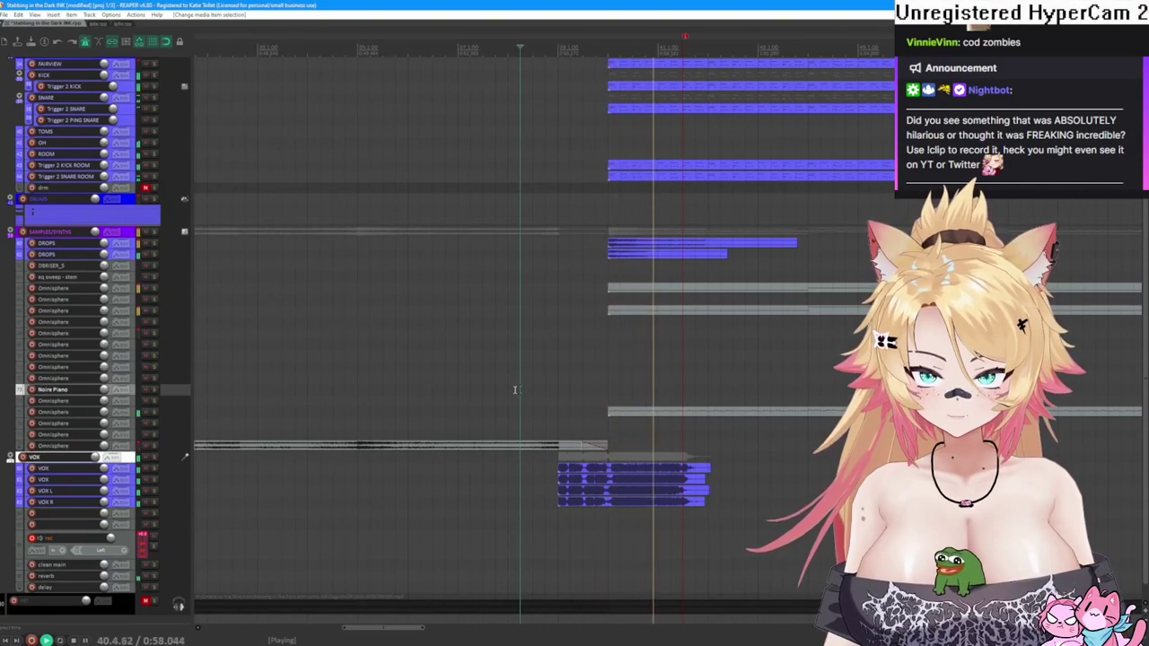
key("space")
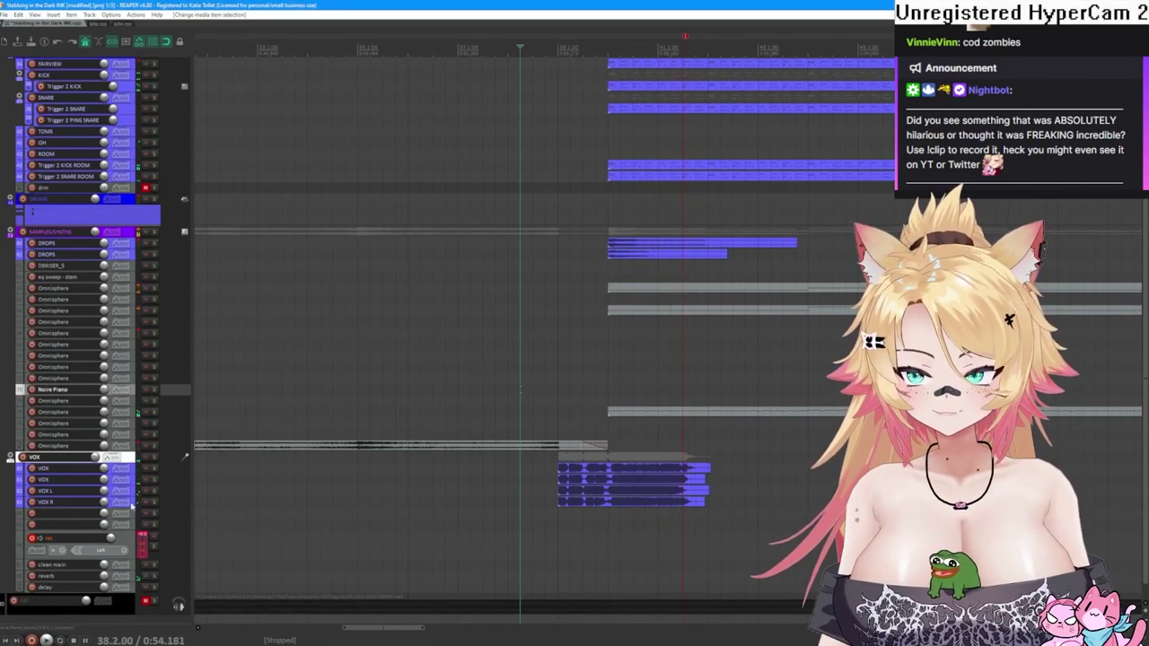
- Adjust the volume of the VOX L and VOX R tracks and play the layered vocals with the mix from 38.2
left_click(134, 502)
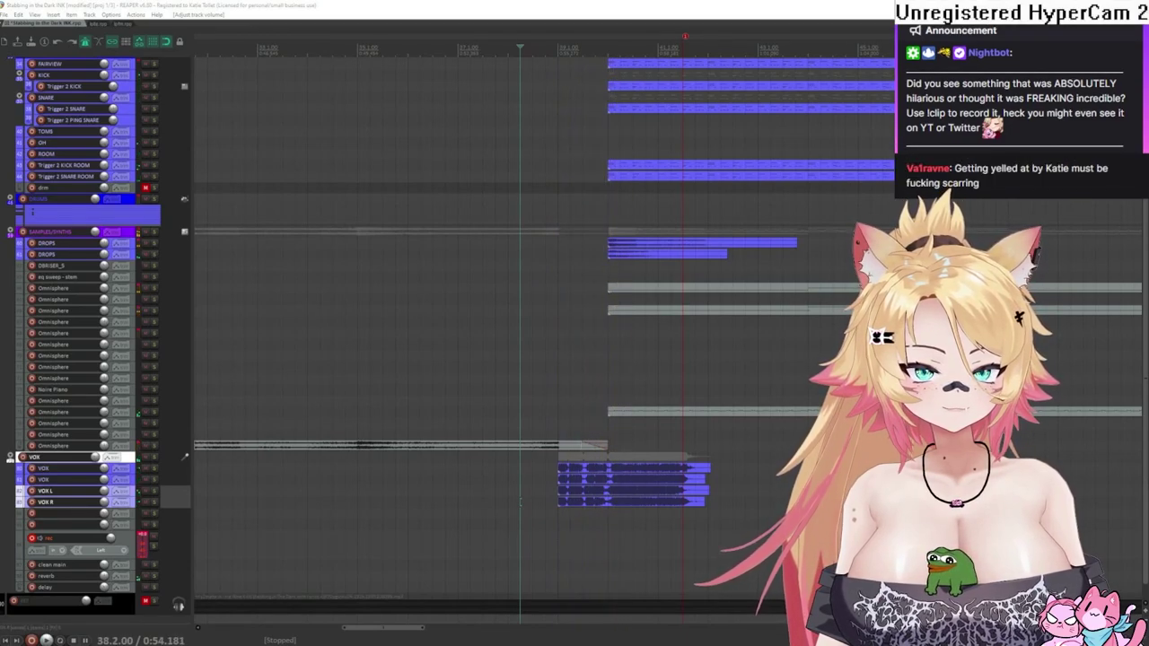
key("space")
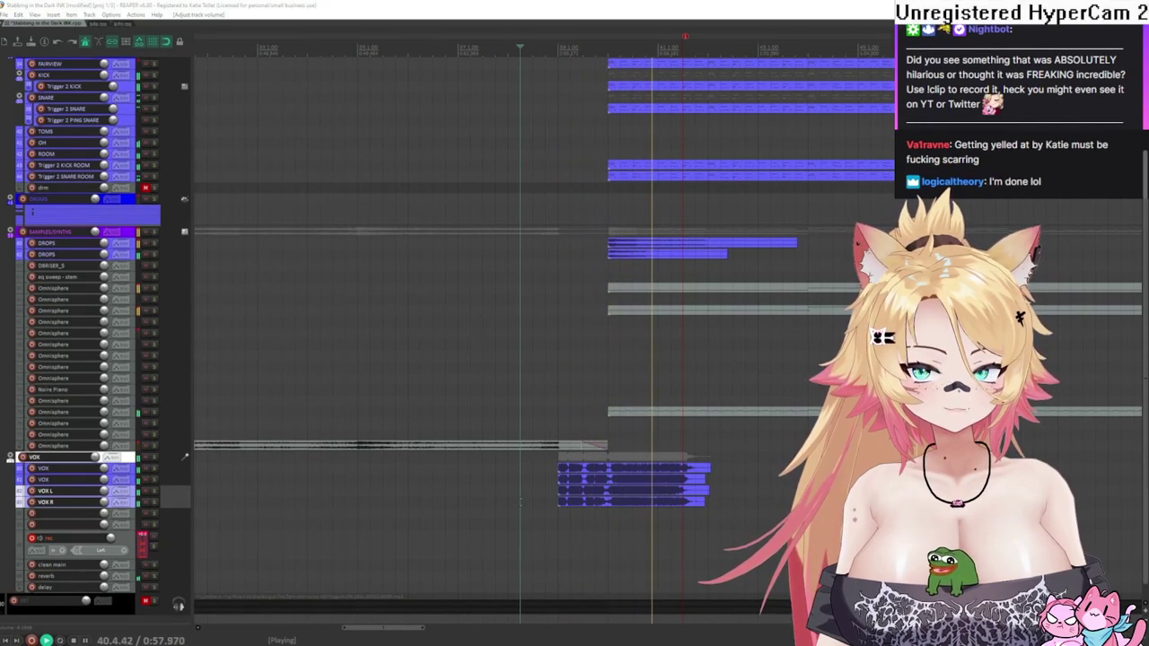
scroll(730, 440, "up", 6)
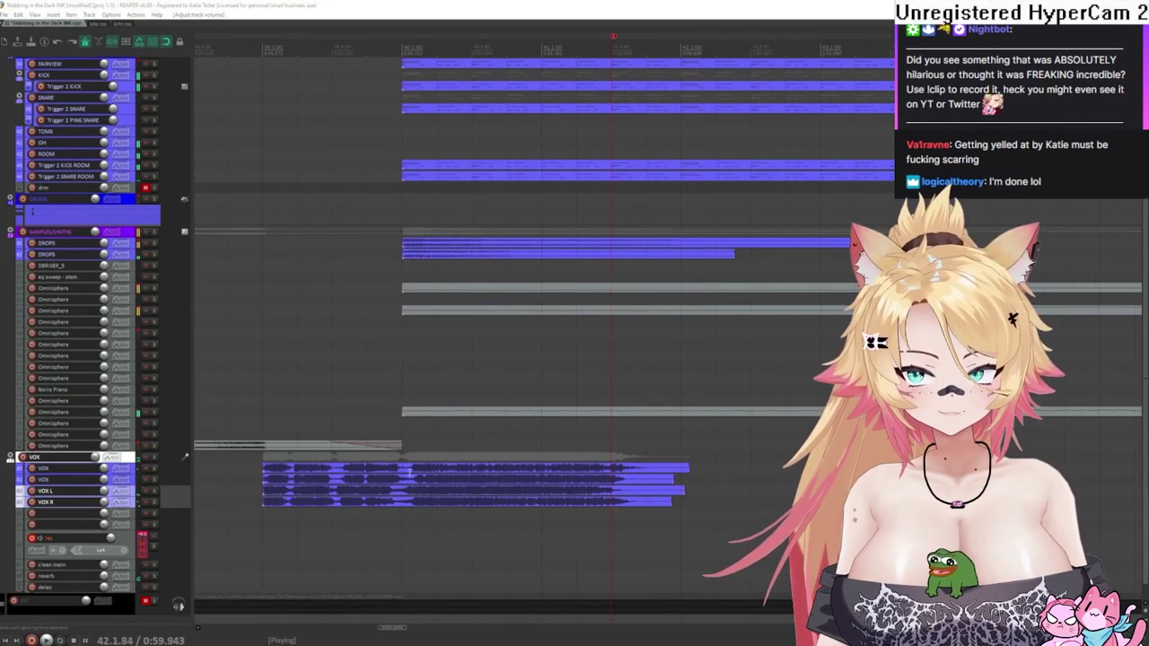
left_click(404, 445)
key("space")
key("space")
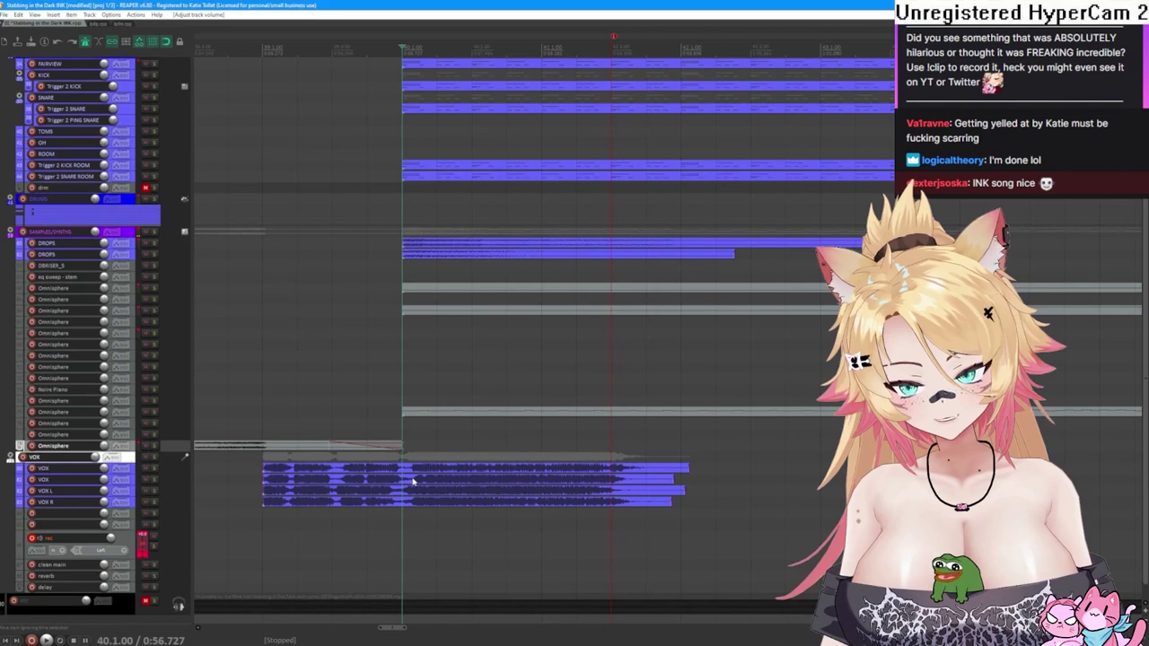
- Nudge the takes on the two VOX tracks and VOX L slightly earlier and play them from bar 40
left_click_drag(404, 502, 440, 470)
key("space")
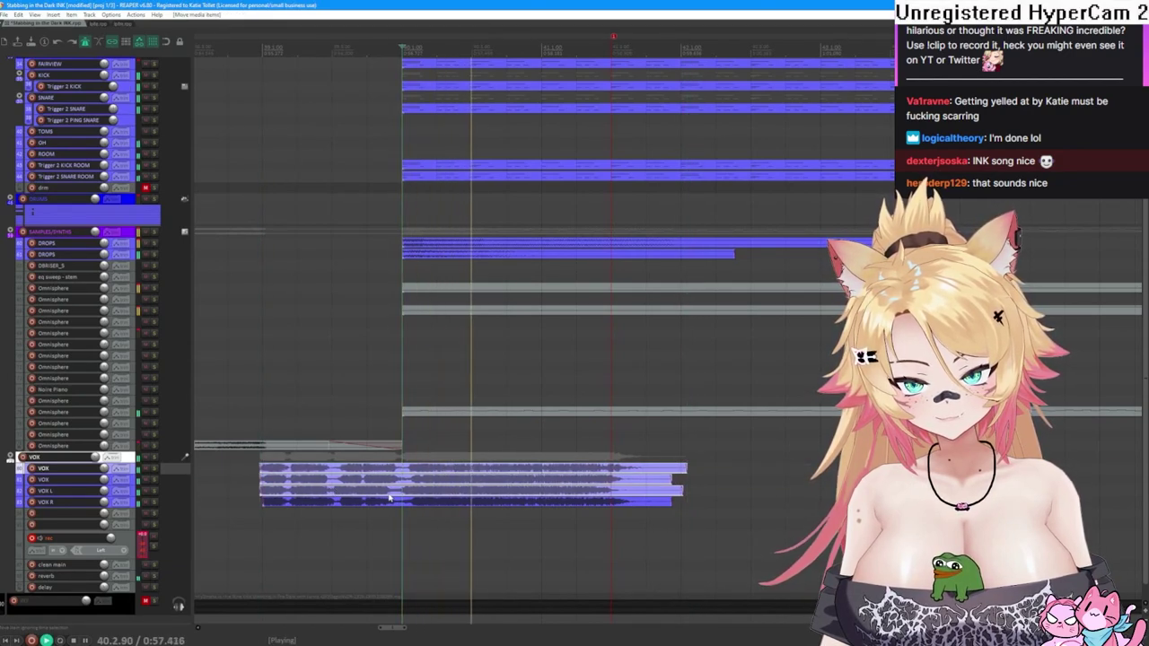
left_click(423, 484)
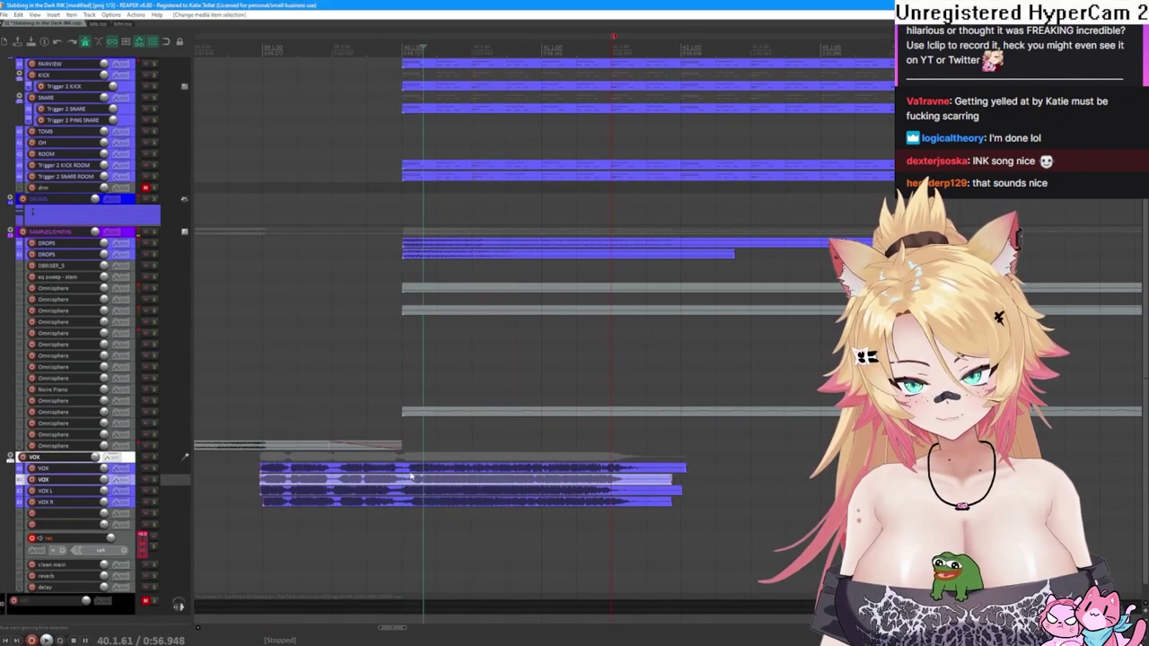
- Split all four vocal takes just before bar 40, at 39.4.98
left_click(404, 482)
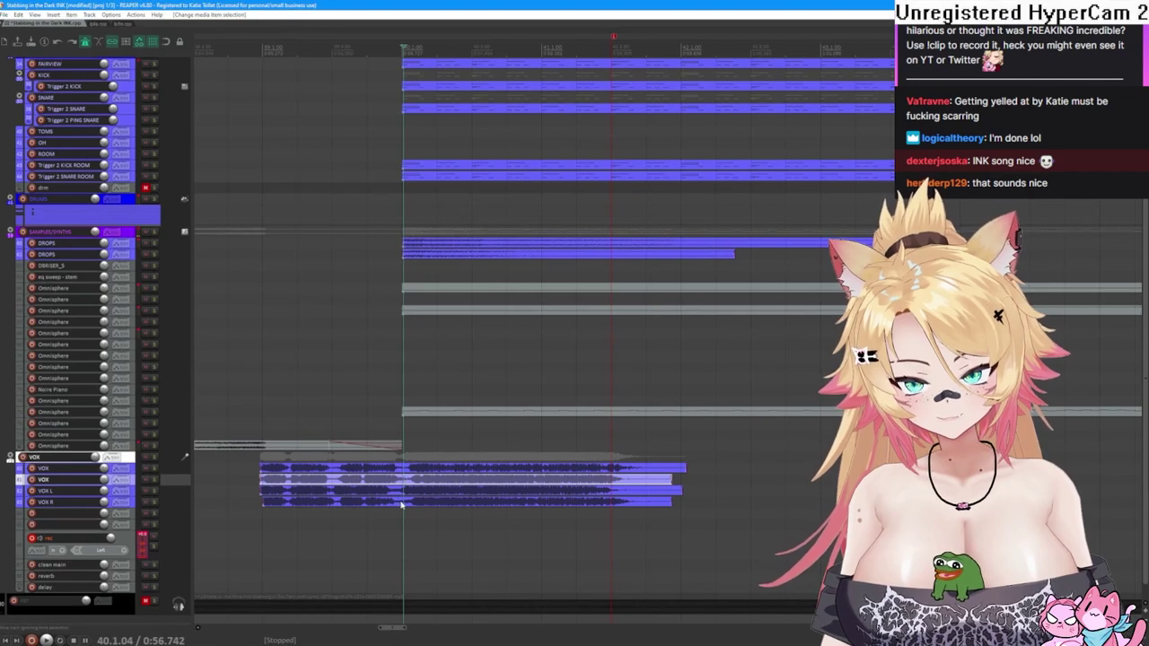
left_click(401, 504)
left_click(405, 474)
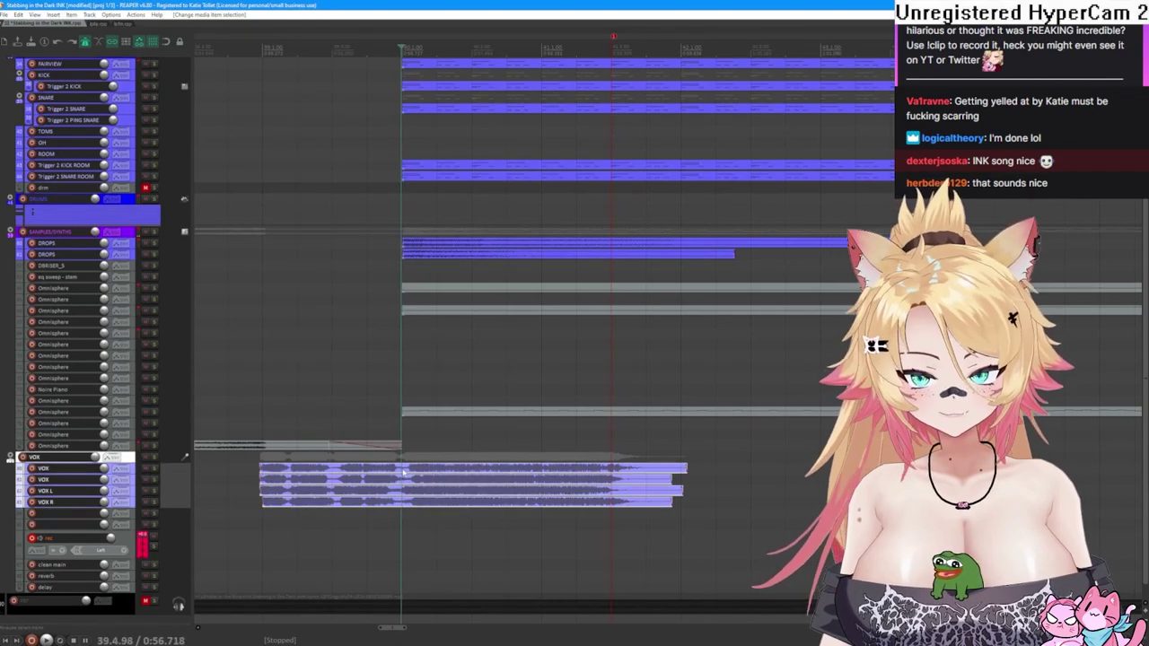
right_click(404, 473)
left_click(439, 422)
scroll(453, 509, "up", 2)
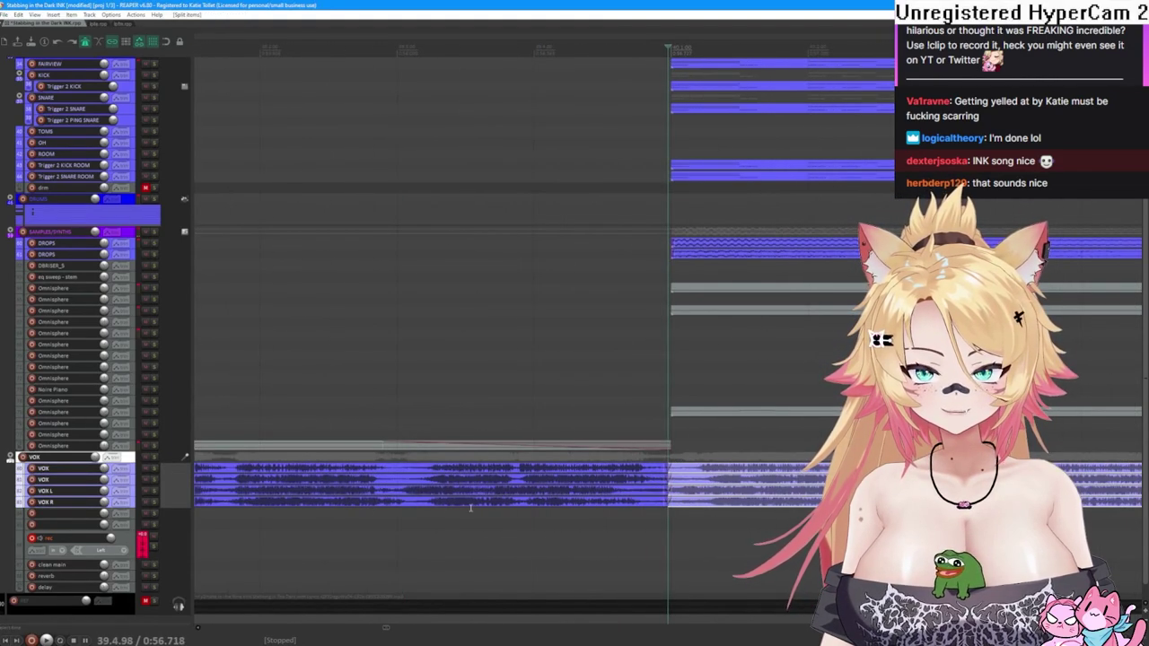
- Shift the vocal pieces after the split slightly earlier so they overlap the preceding pieces, and play the transition from bar 39.4
left_click(747, 485)
left_click_drag(747, 486, 683, 507)
scroll(681, 508, "down", 3)
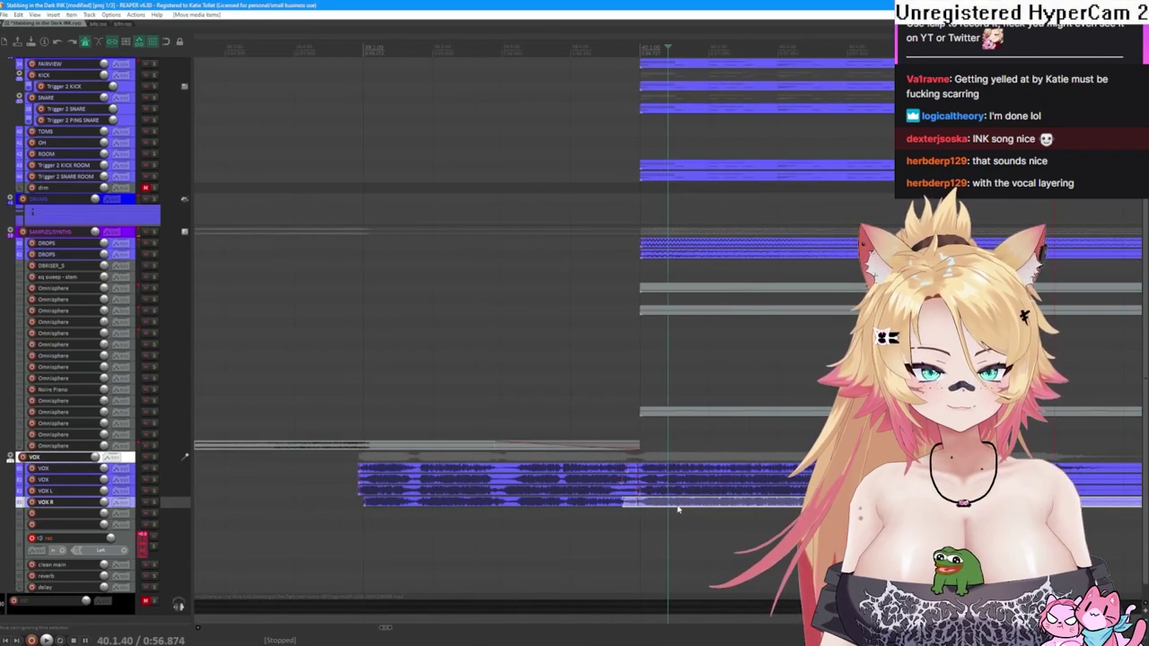
scroll(678, 508, "down", 2)
left_click(593, 418)
key("space")
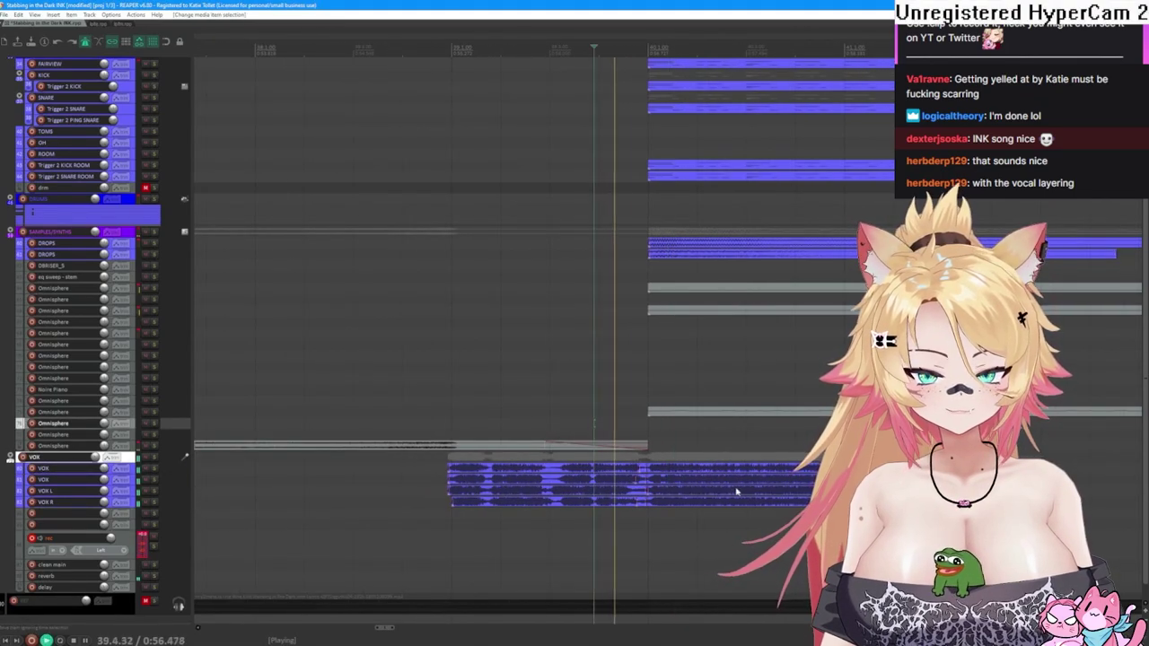
- Set the play position to 38.4.77, solo the VOX folder and play the edited vocal layers
left_click(440, 414)
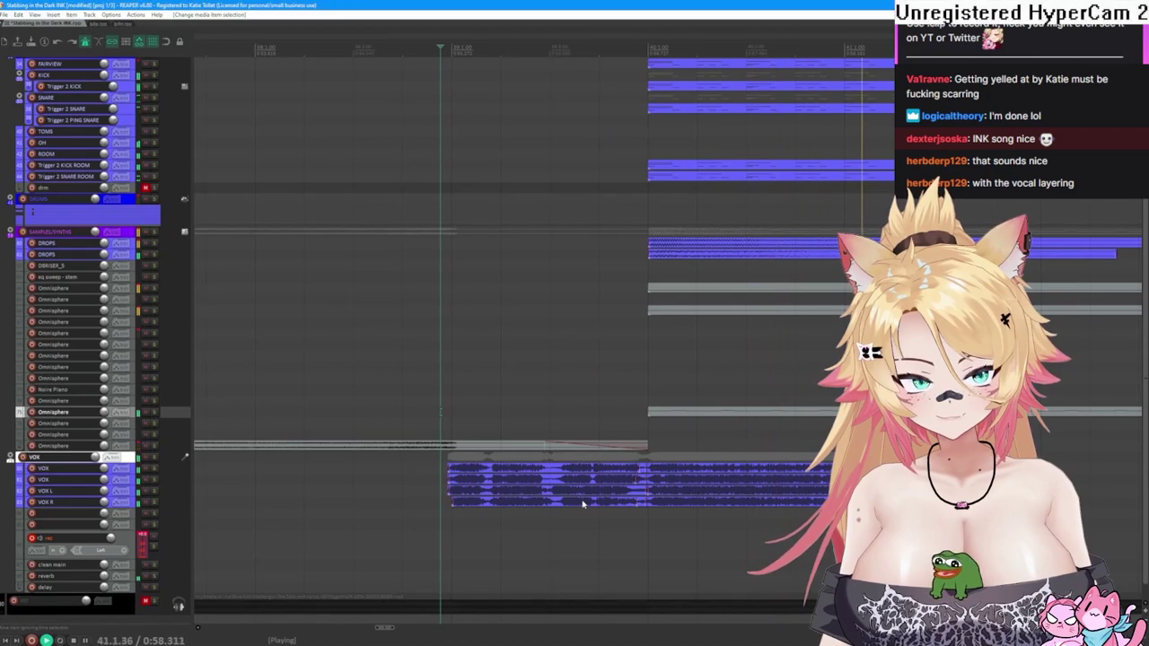
scroll(582, 504, "down", 3)
key("space")
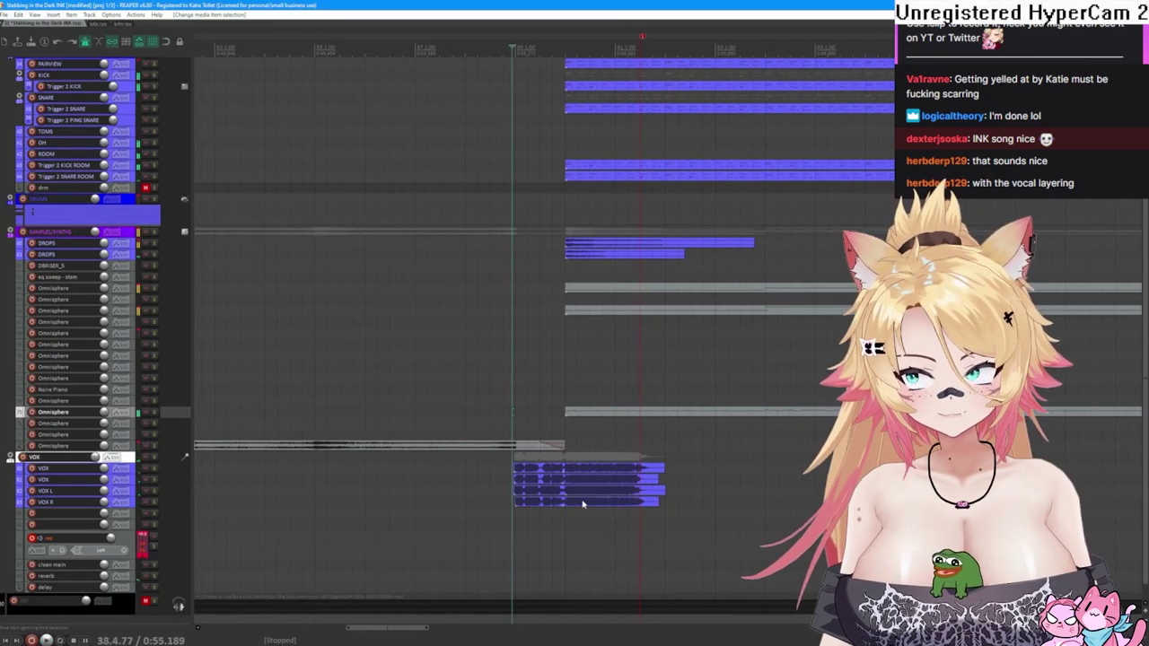
scroll(541, 474, "down", 2)
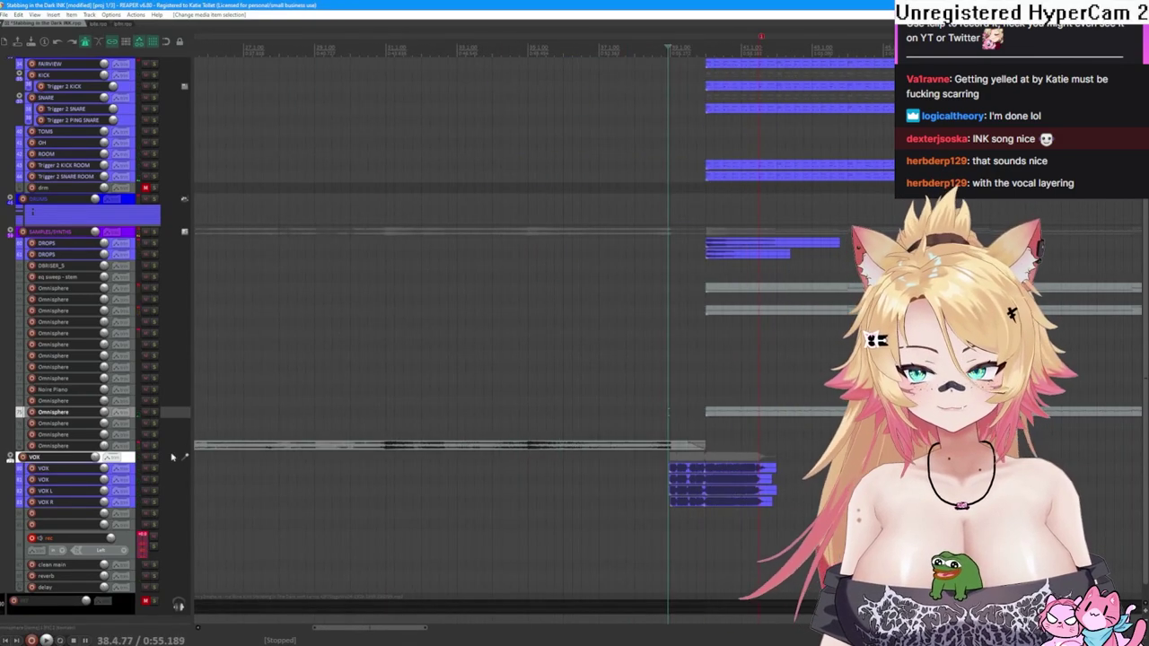
left_click(154, 458)
key("space")
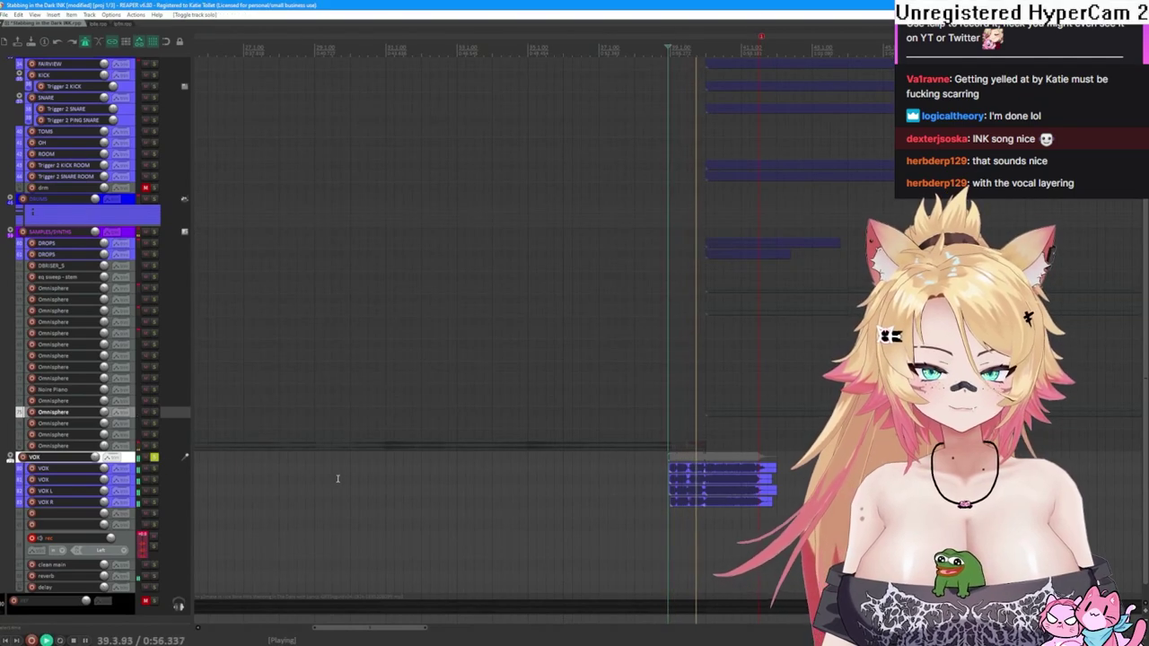
key("space")
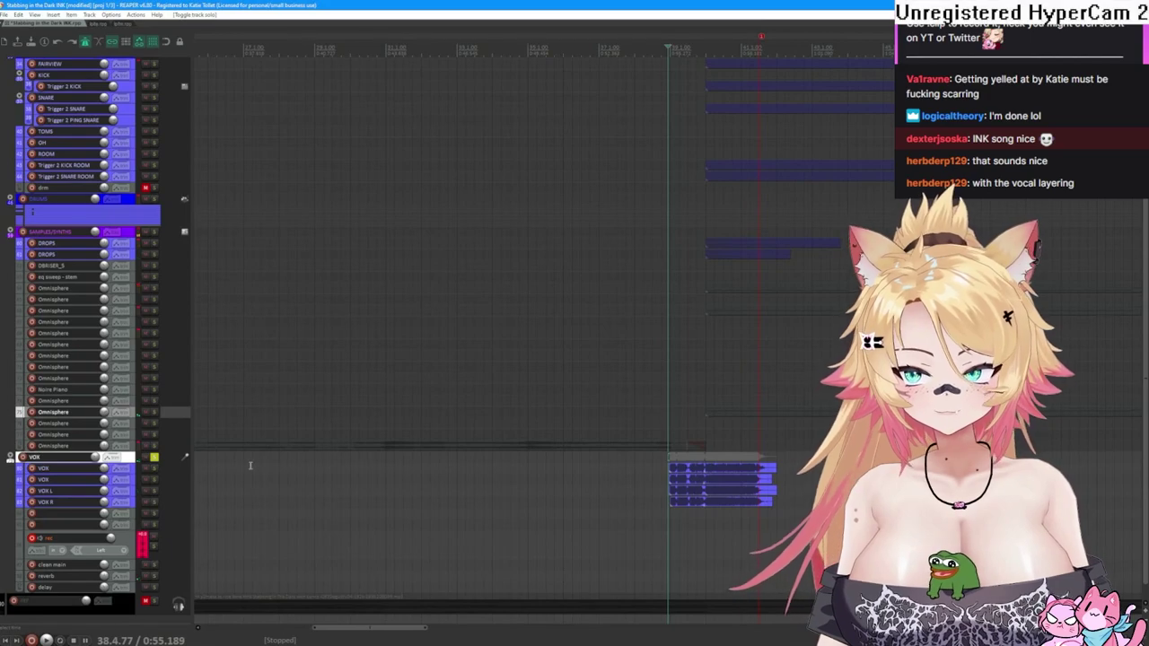
- Unsolo the VOX folder and play the edited vocal layers with the full mix from 38.4.77
left_click(155, 457)
key("space")
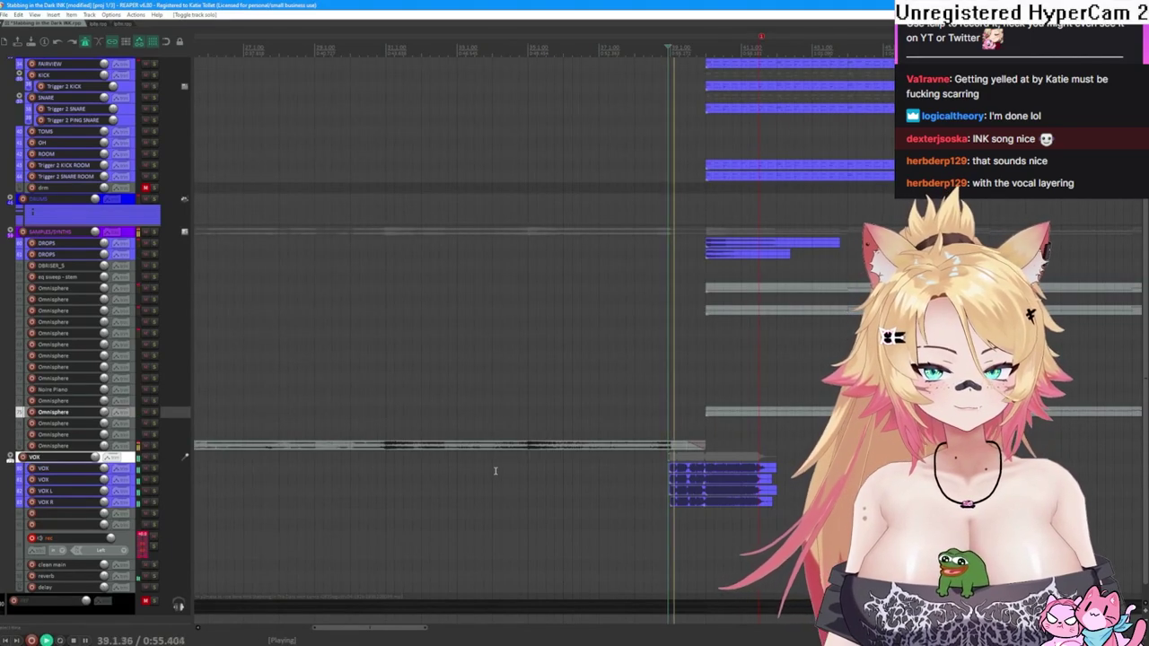
scroll(503, 440, "up", 5)
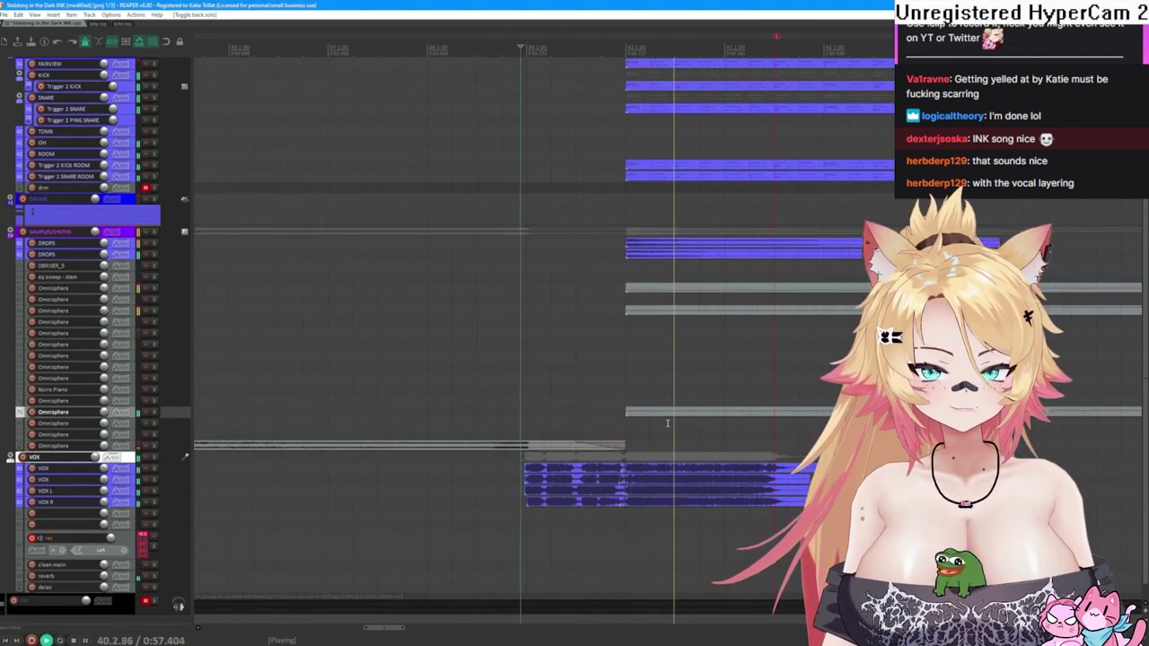
key("space")
- Record a fifth vocal layer from 38.4.99 and move it to the empty track below VOX R
left_click(340, 412)
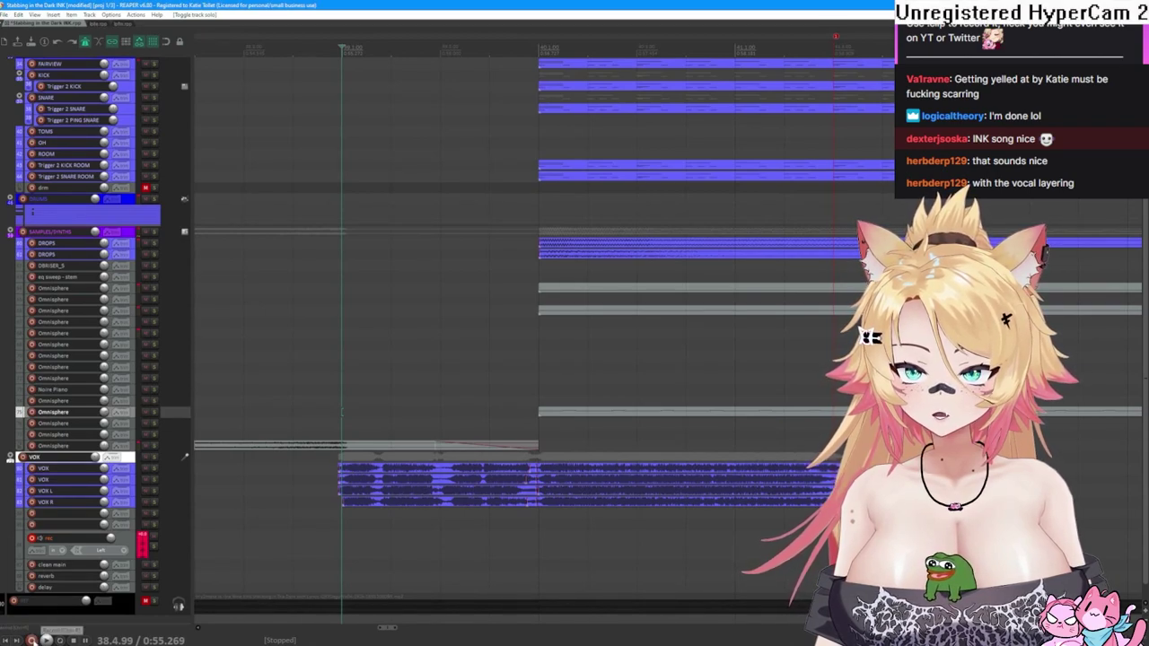
key("ctrl+r")
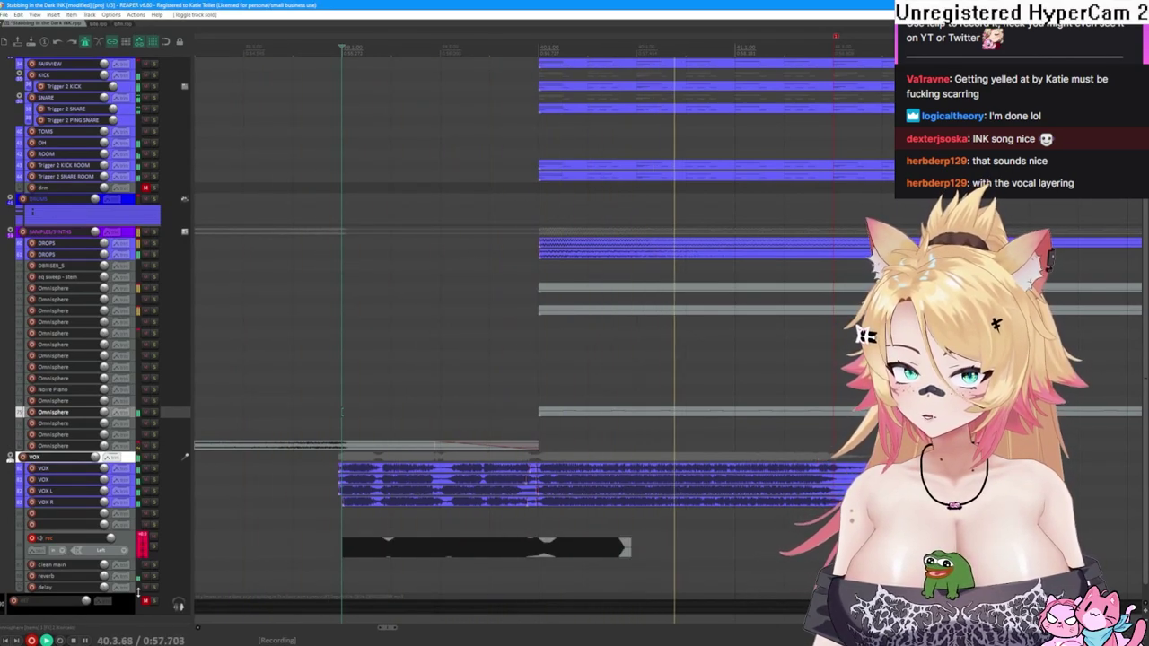
key("space")
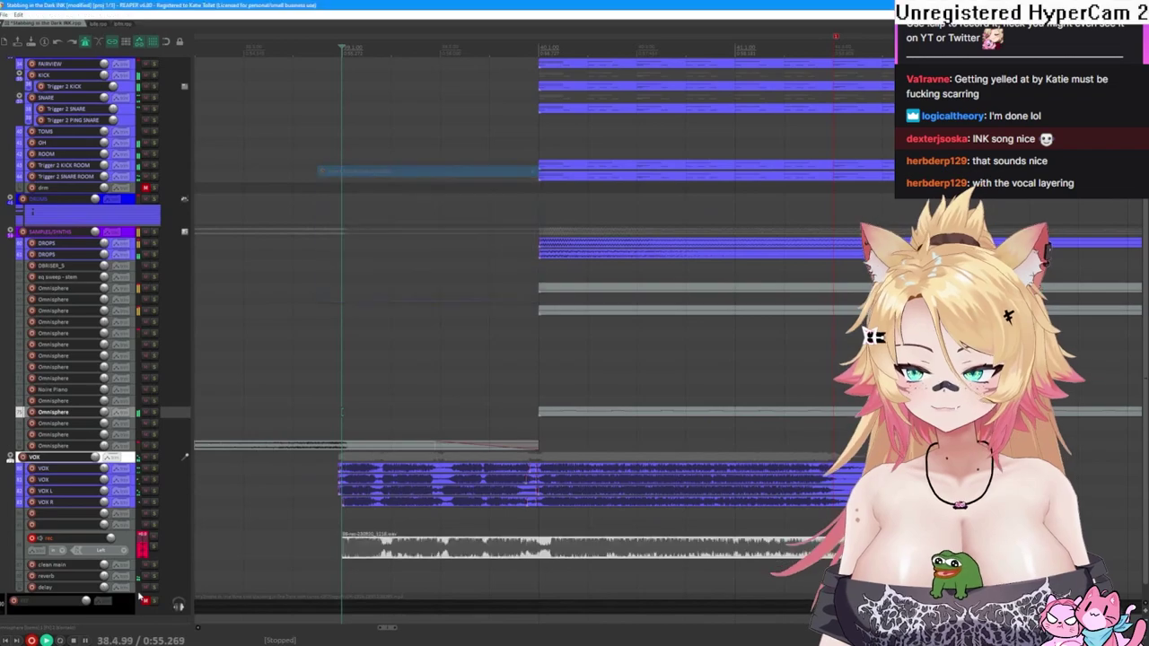
left_click_drag(386, 550, 388, 518)
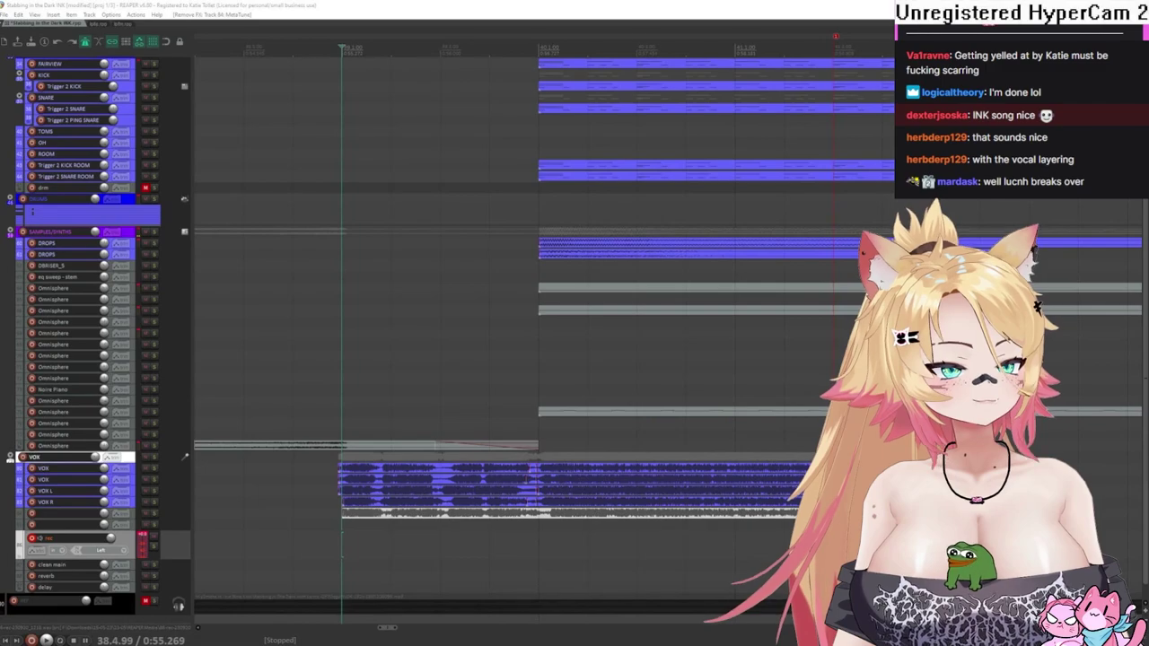
- Adjust the send level and volume of the unnamed track below VOX R while playing the mix from 38.4.99
key("space")
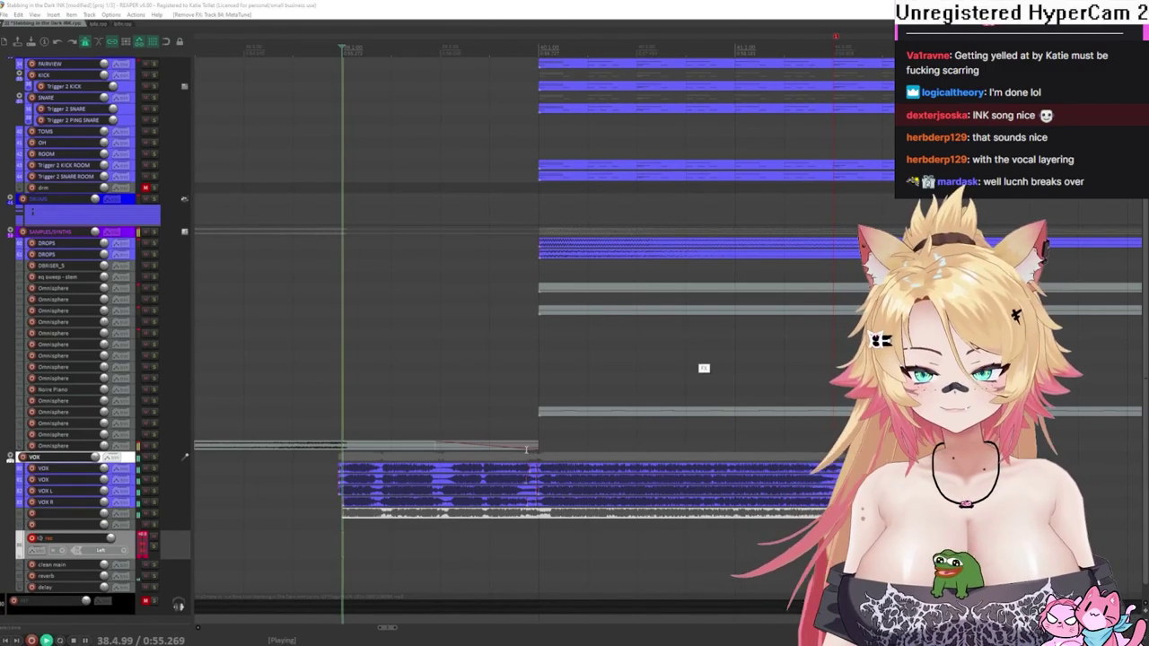
key("space")
left_click(128, 523)
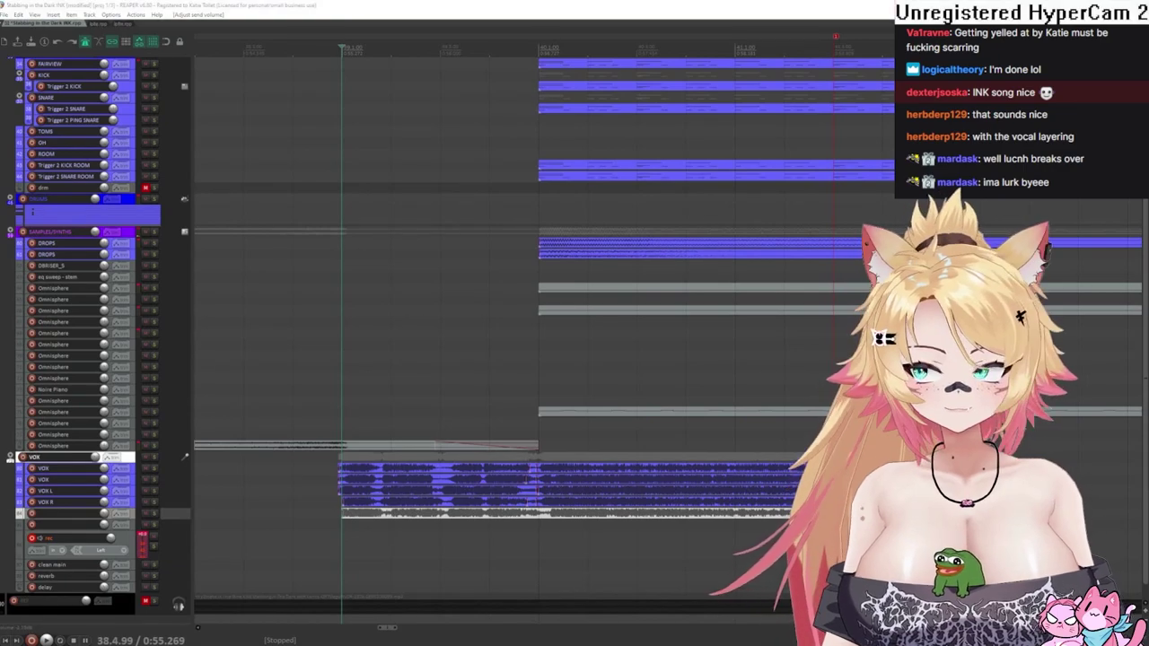
key("space")
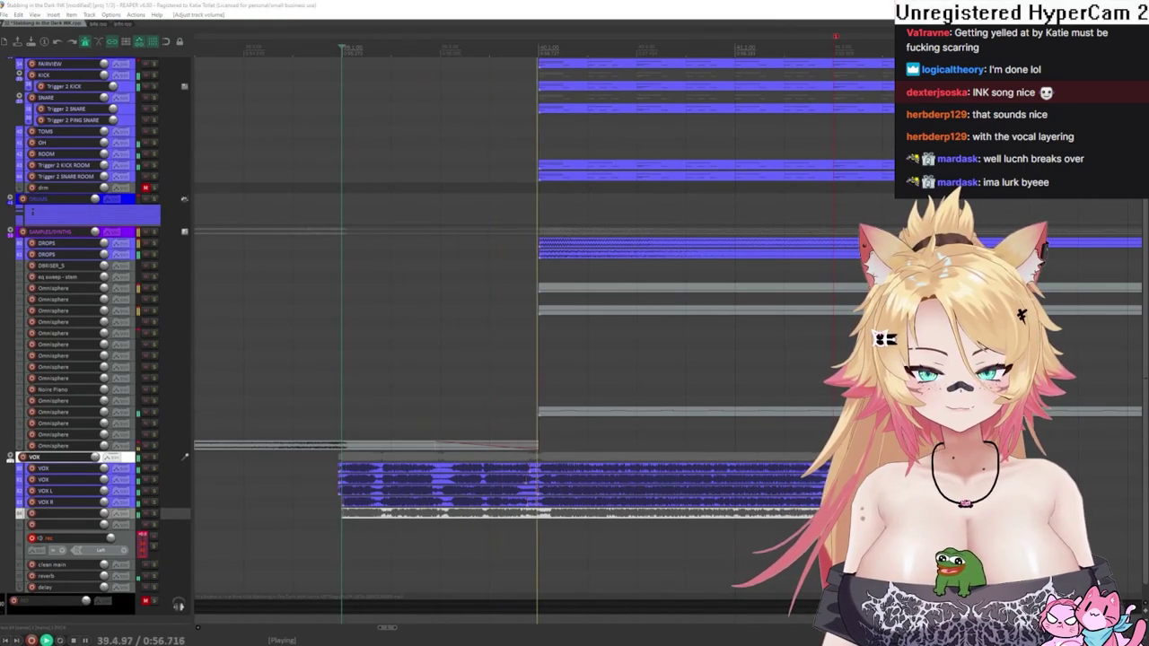
key("space")
key("space")
- Solo the fifth vocal layer's track during playback, unsolo it, and play the layer again with the full mix
key("s")
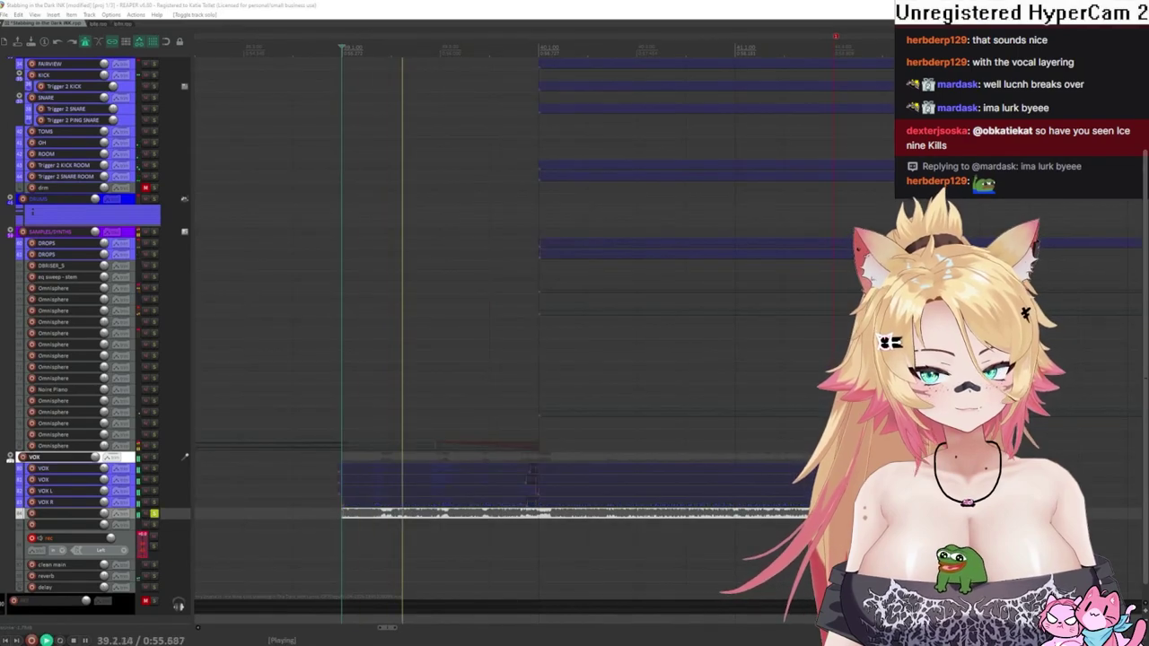
key("s")
key("space")
key("space")
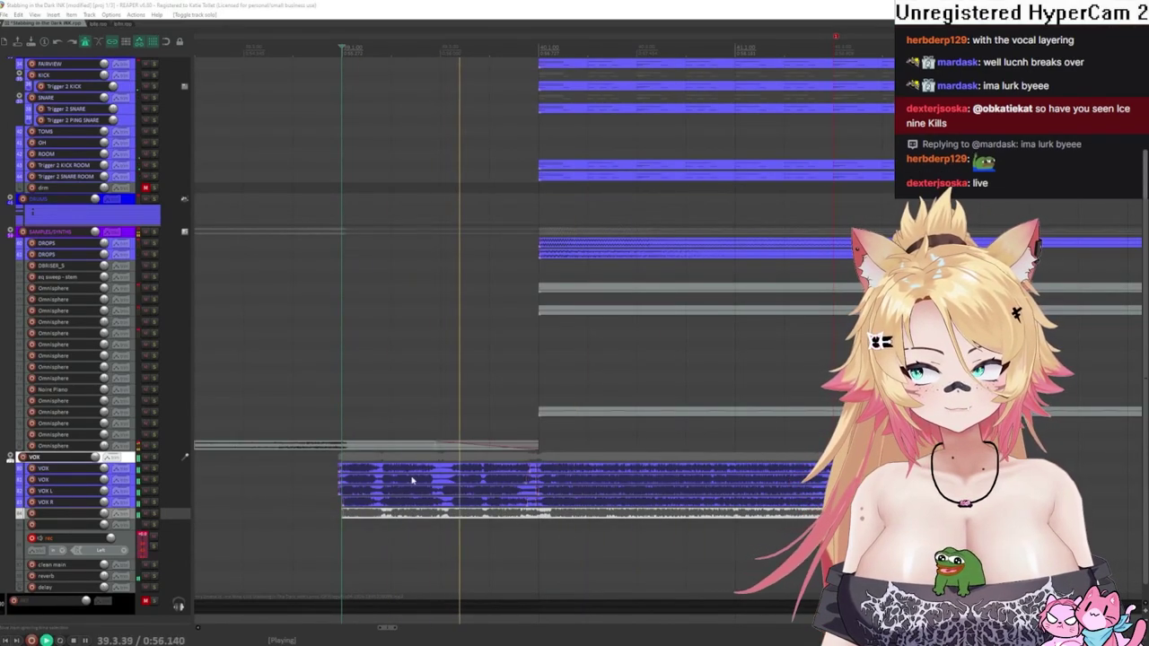
- Nudge the fifth vocal take slightly earlier to line up with the other layers and play it
scroll(386, 494, "right", 5)
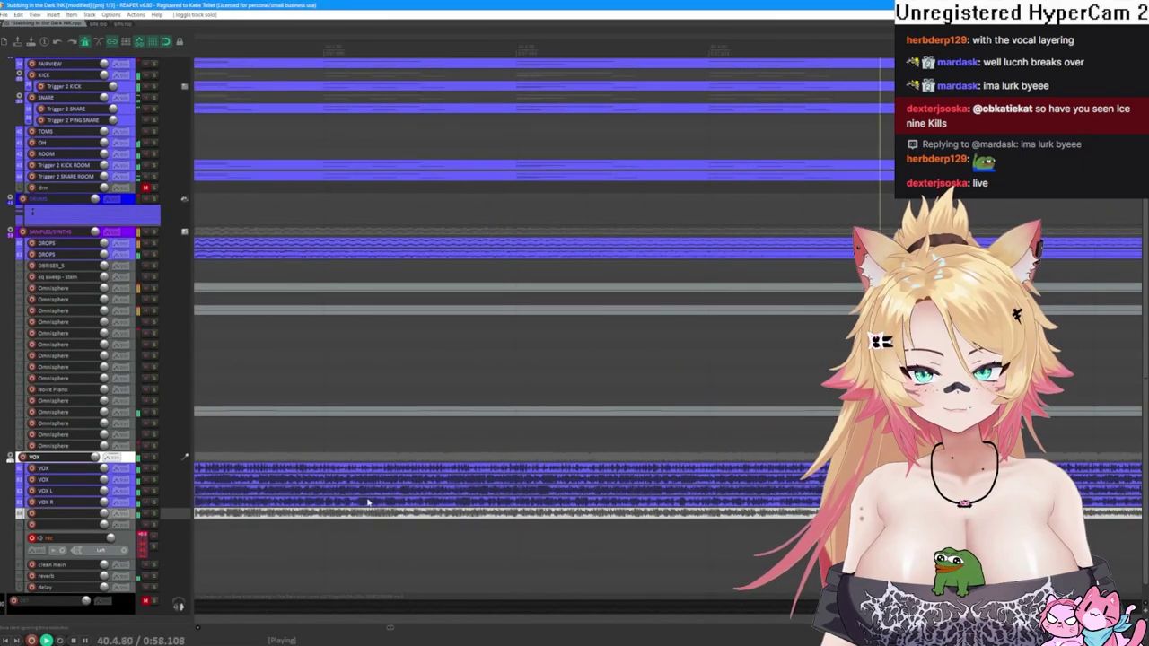
key("space")
left_click_drag(773, 516, 764, 516)
key("space")
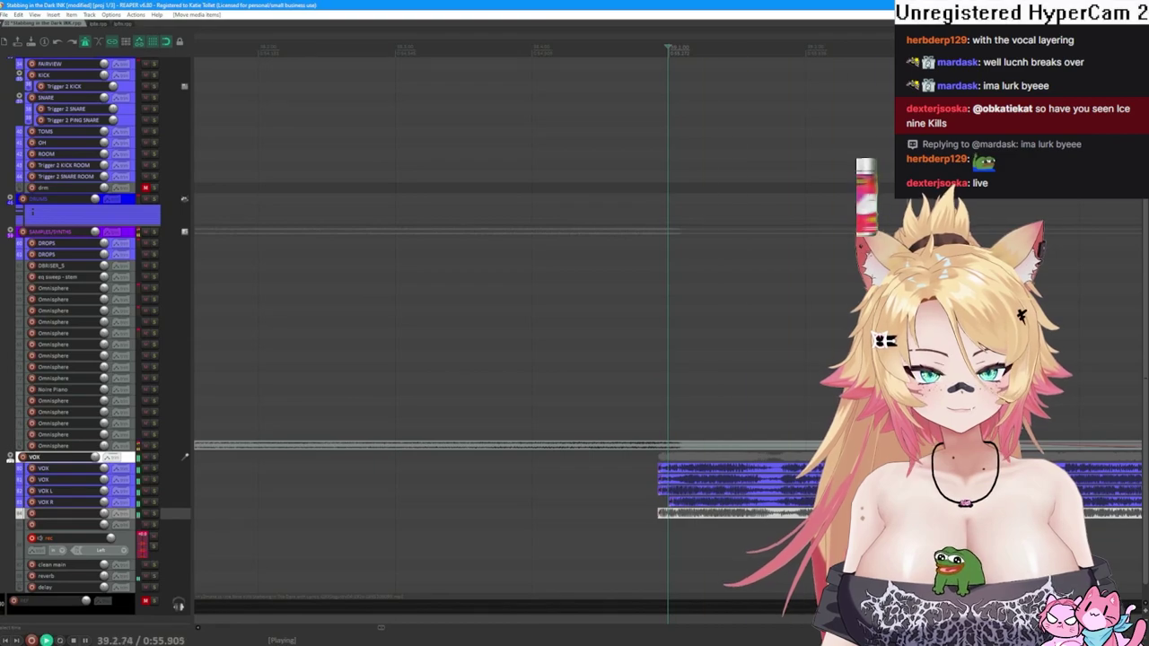
- Readjust the volume of the fifth vocal layer's track and replay the vocals with the mix
scroll(575, 341, "down", 2)
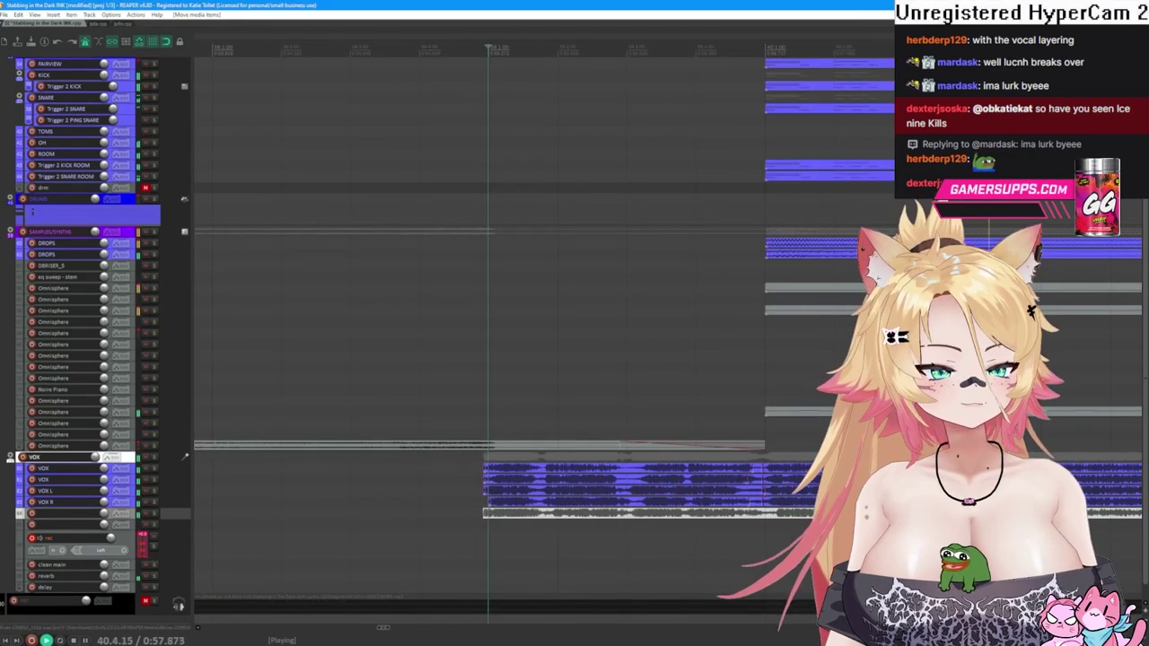
key("space")
key("space")
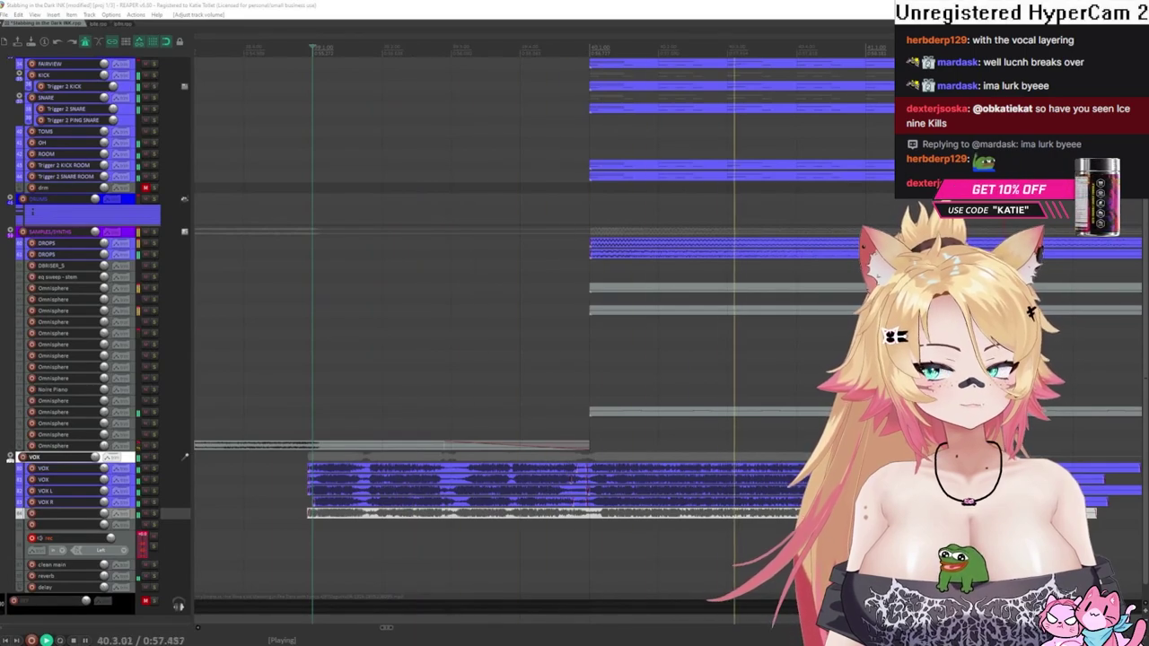
key("space")
- Unmute the full-length audio track below the VOX folder and play it with the mix from 38.4.99
scroll(687, 356, "up", 3)
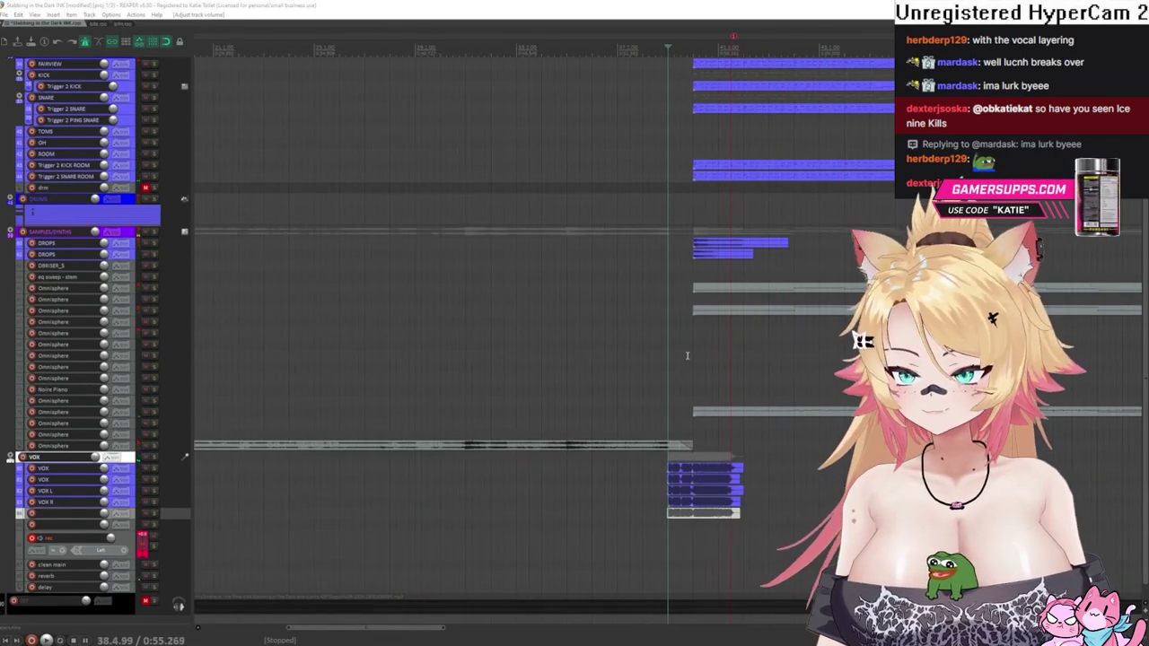
scroll(687, 359, "down", 1)
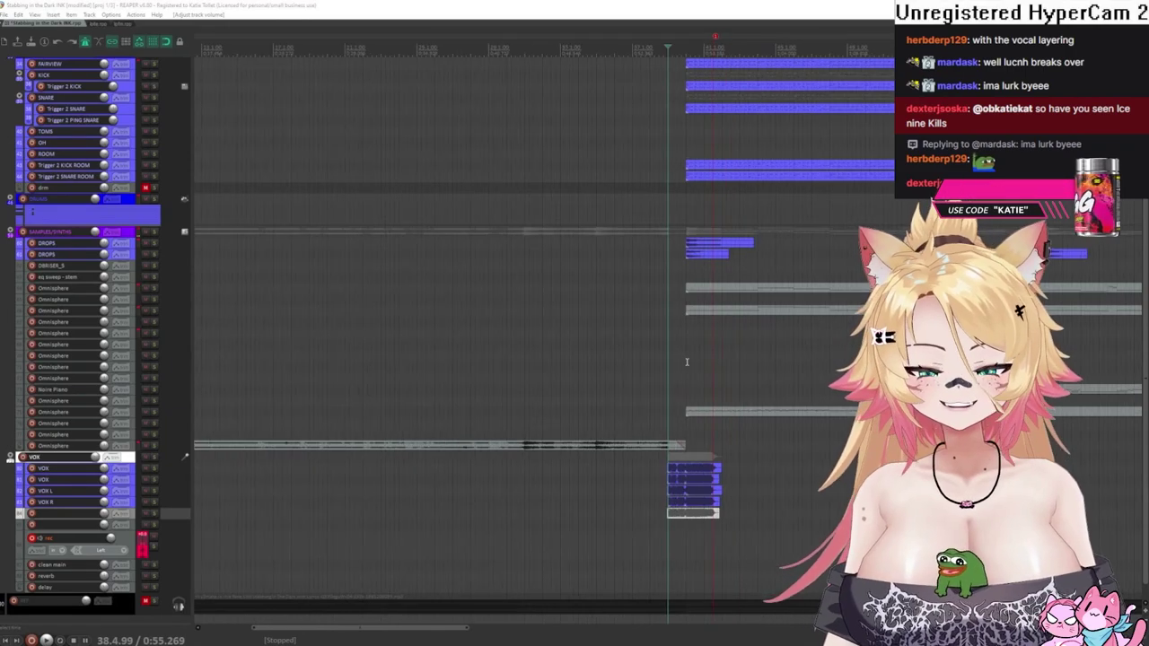
scroll(686, 362, "down", 1)
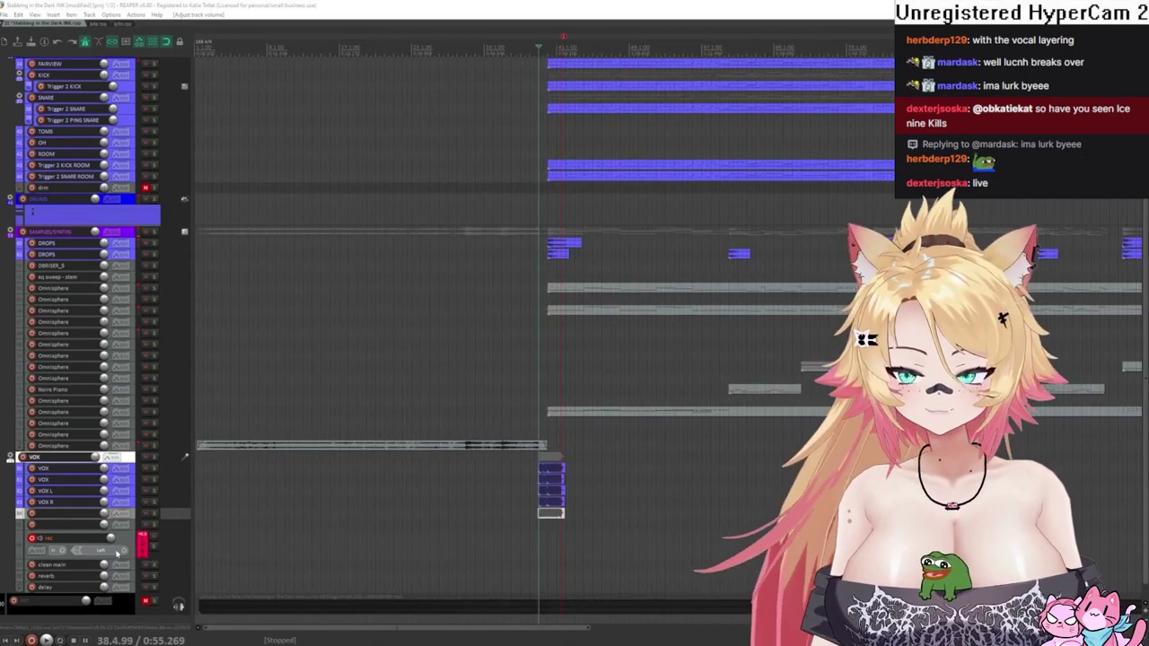
left_click(154, 602)
key("space")
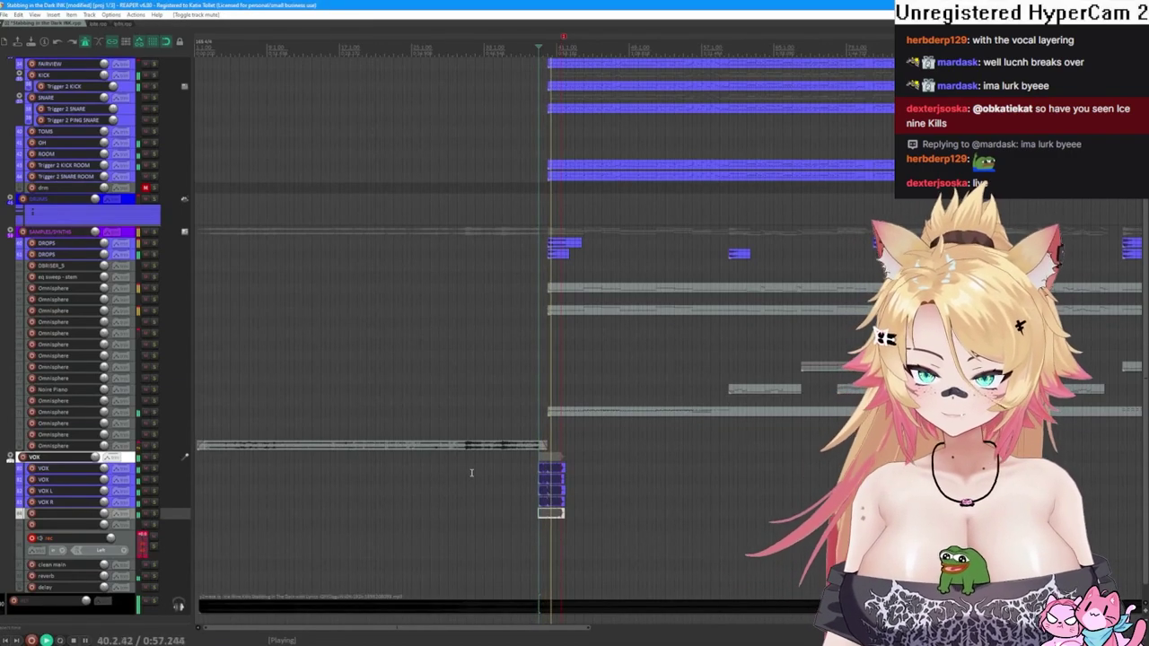
- Mute the full-length audio track below the VOX folder and audition it soloed from 38.4.99
key("space")
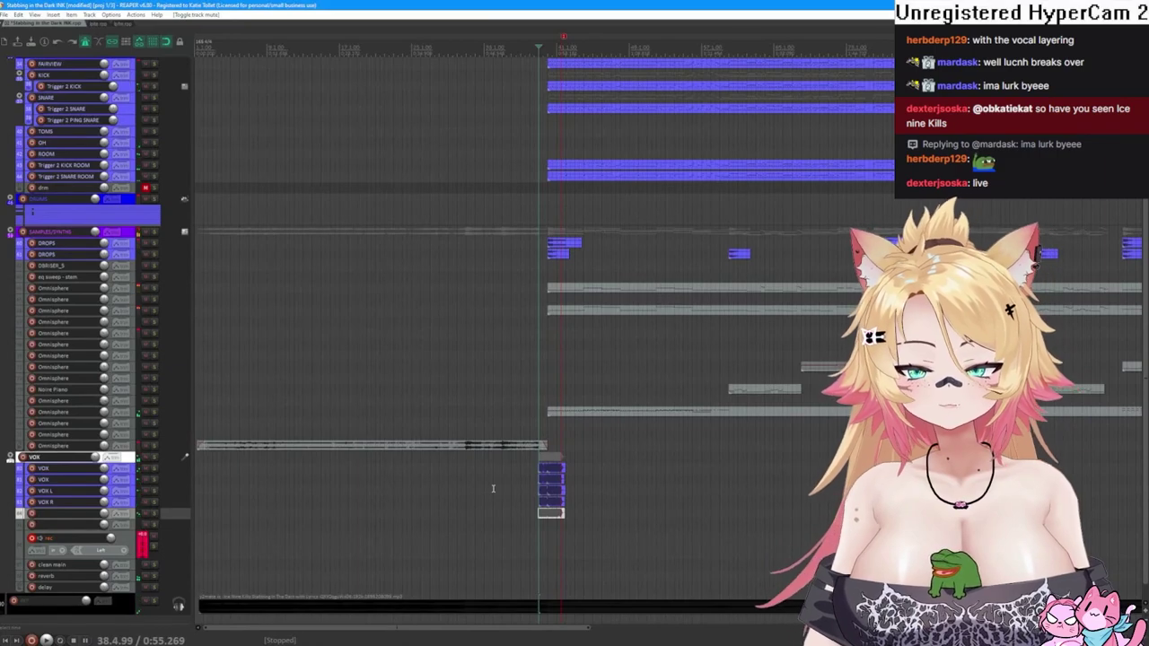
key("space")
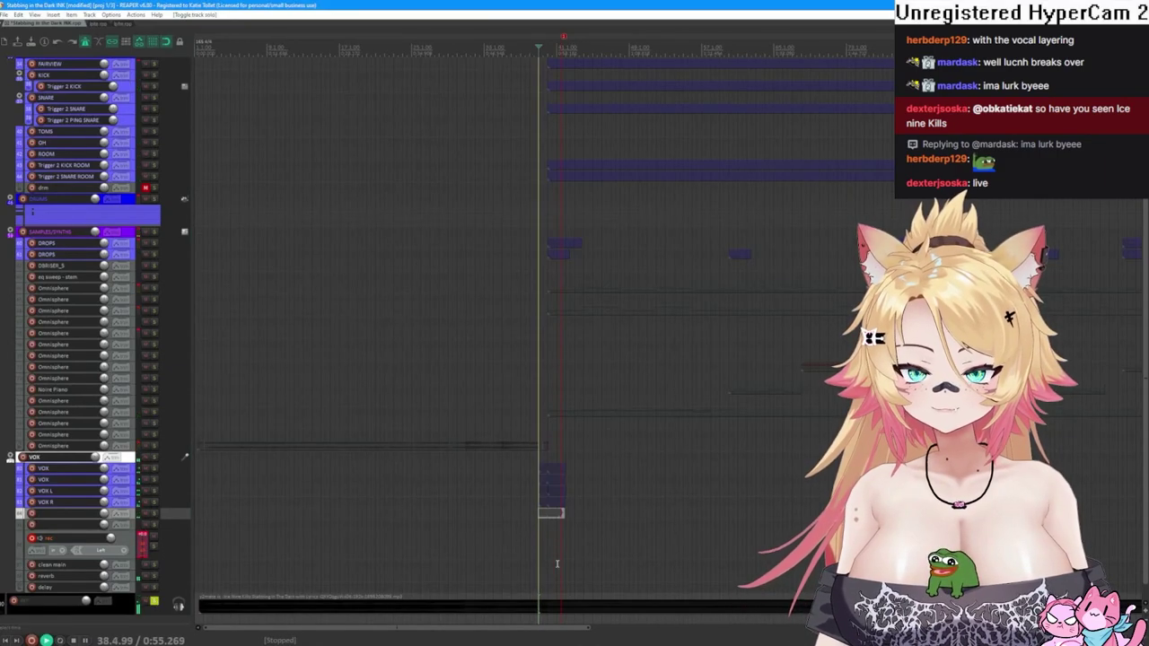
key("space")
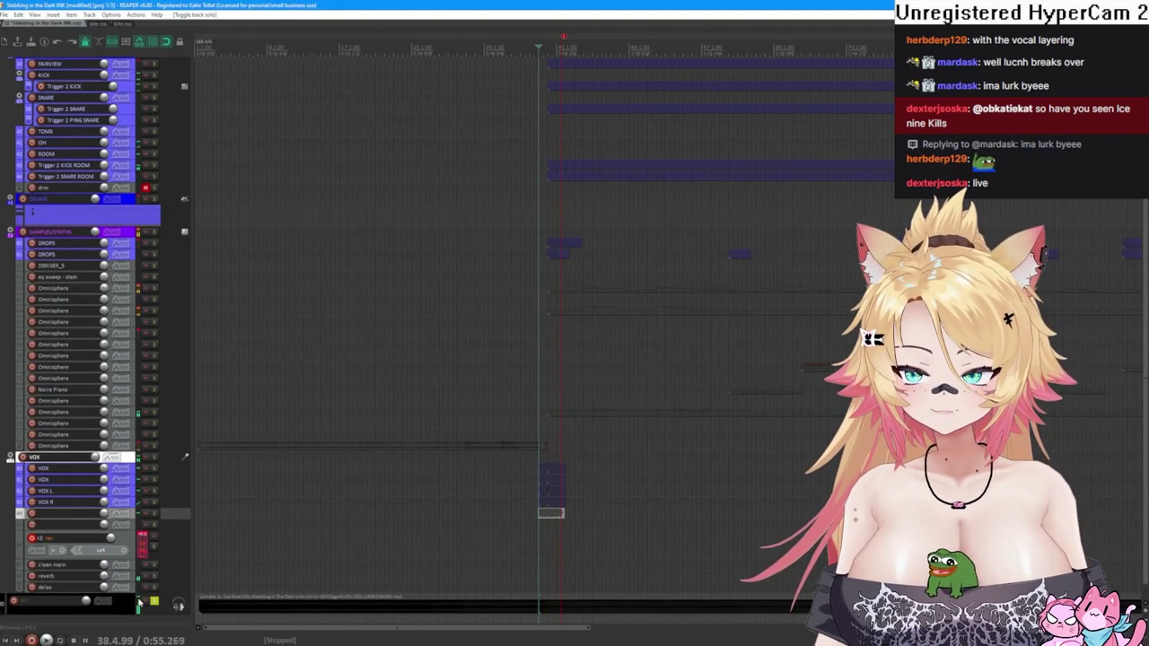
key("space")
key("space")
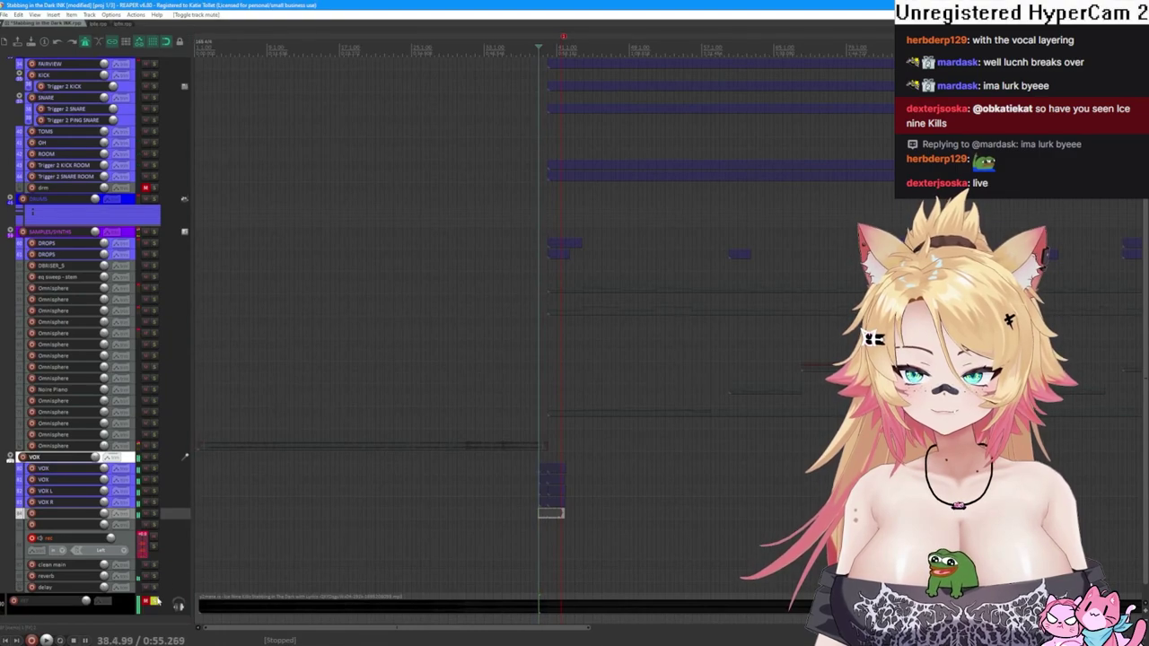
key("space")
key("space")
- Toggle the full-length audio track's solo and replay the layered vocals with the mix without it
left_click(155, 601)
key("space")
key("space")
left_click(155, 604)
key("space")
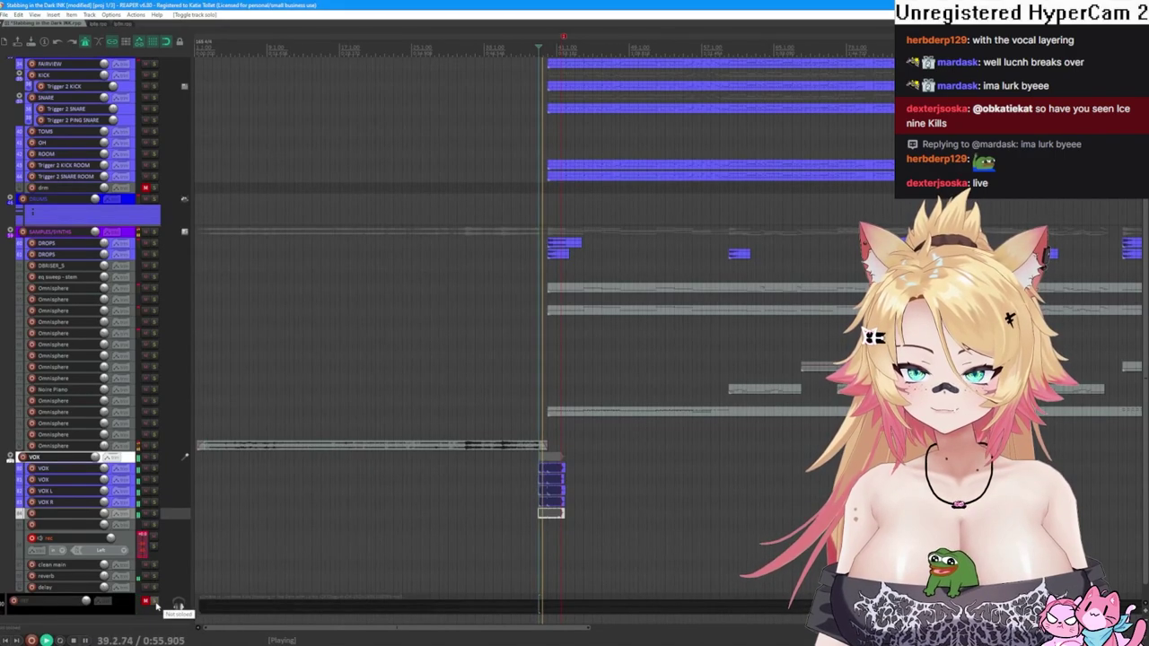
key("space")
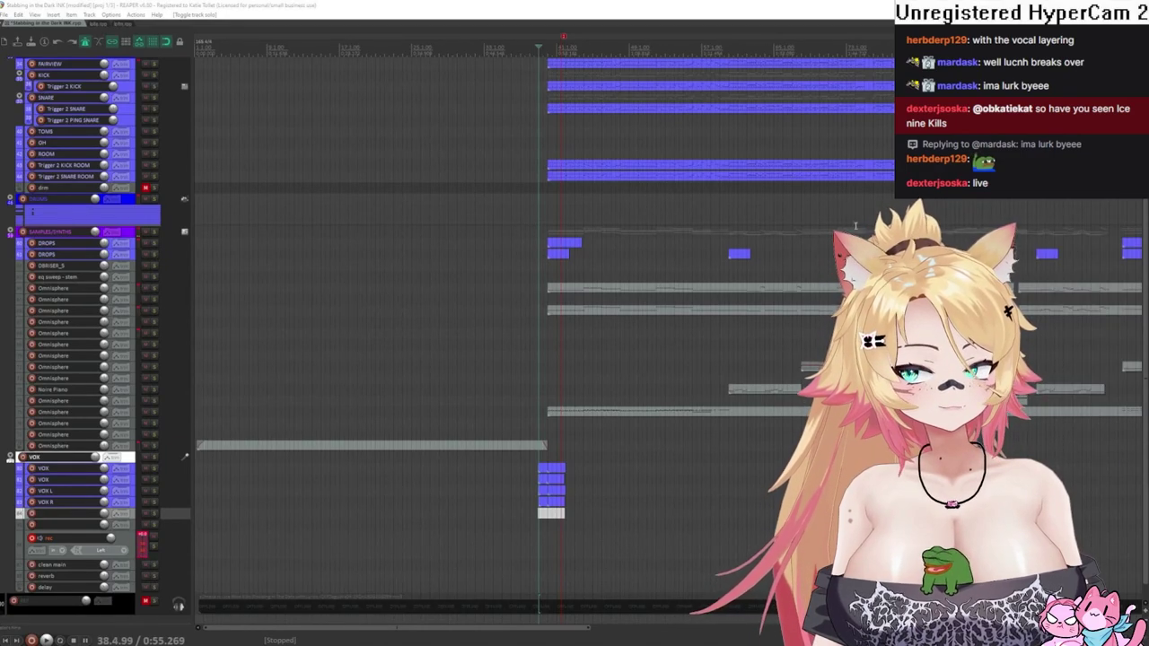
- Compare the vocal layers with the full-length audio track by briefly soloing it from 38.4.99
left_click(544, 4)
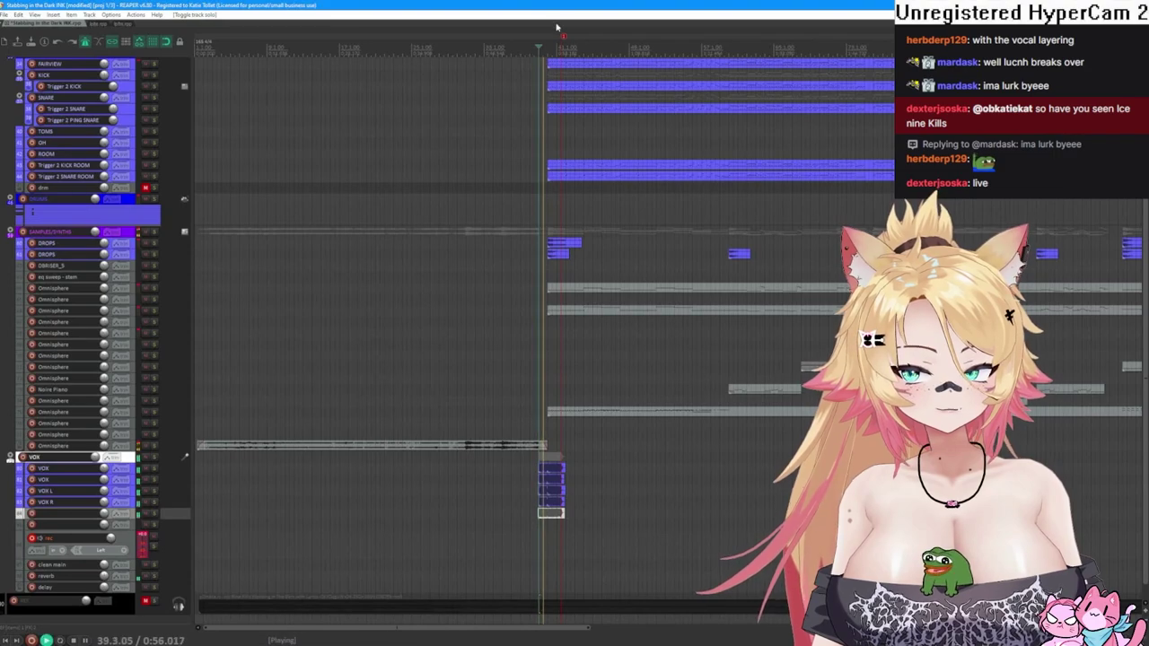
left_click(155, 600)
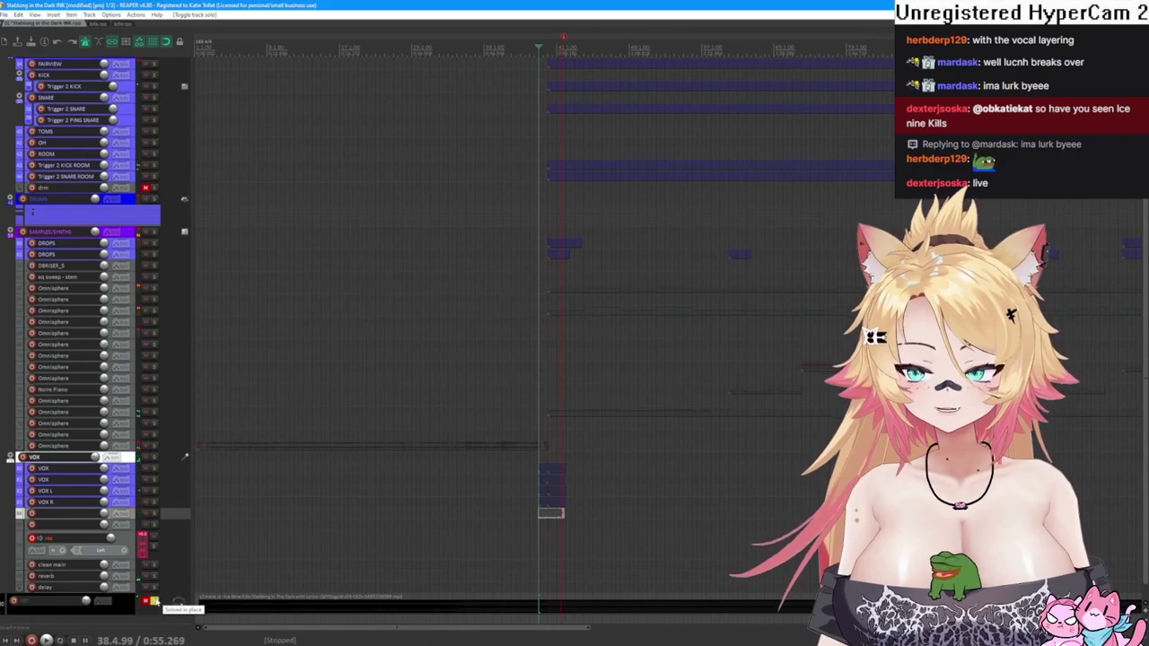
left_click(154, 602)
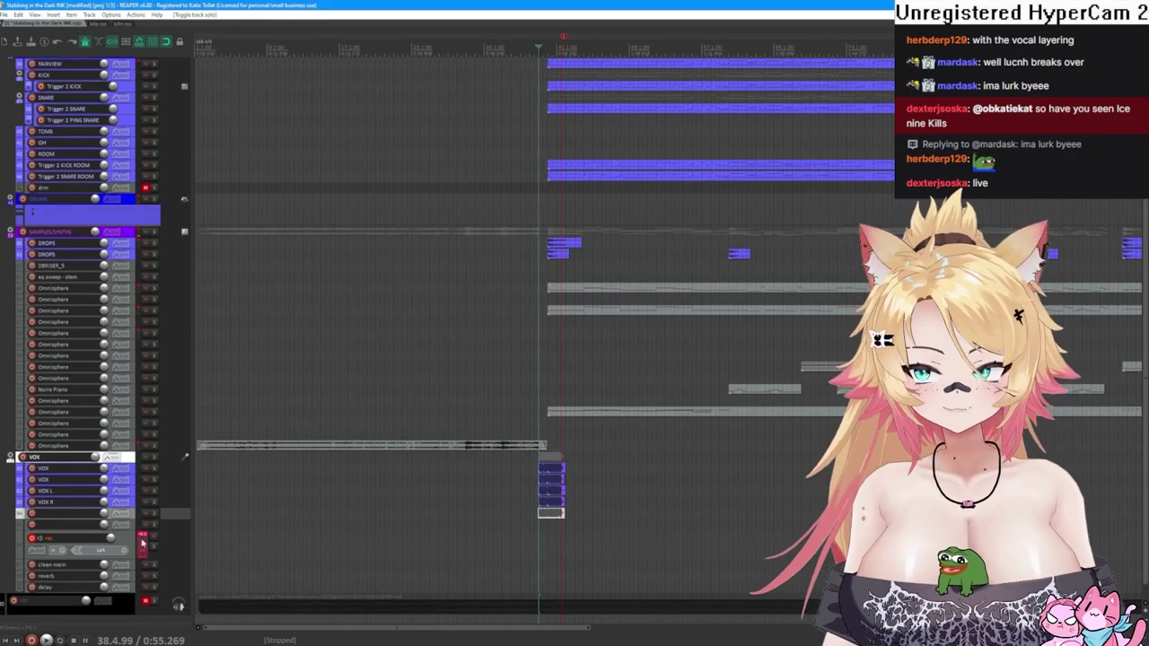
left_click(47, 640)
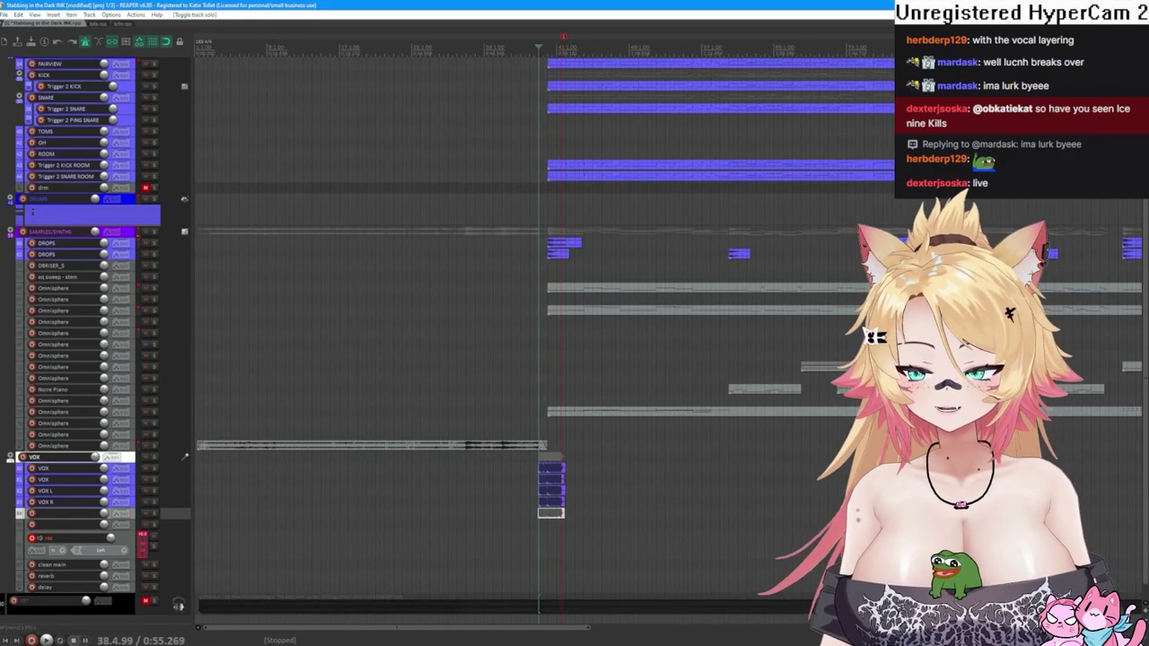
- Solo the full-length audio track, record another vocal take on the rec track from 38.4.99 and save the recorded file
left_click(154, 601)
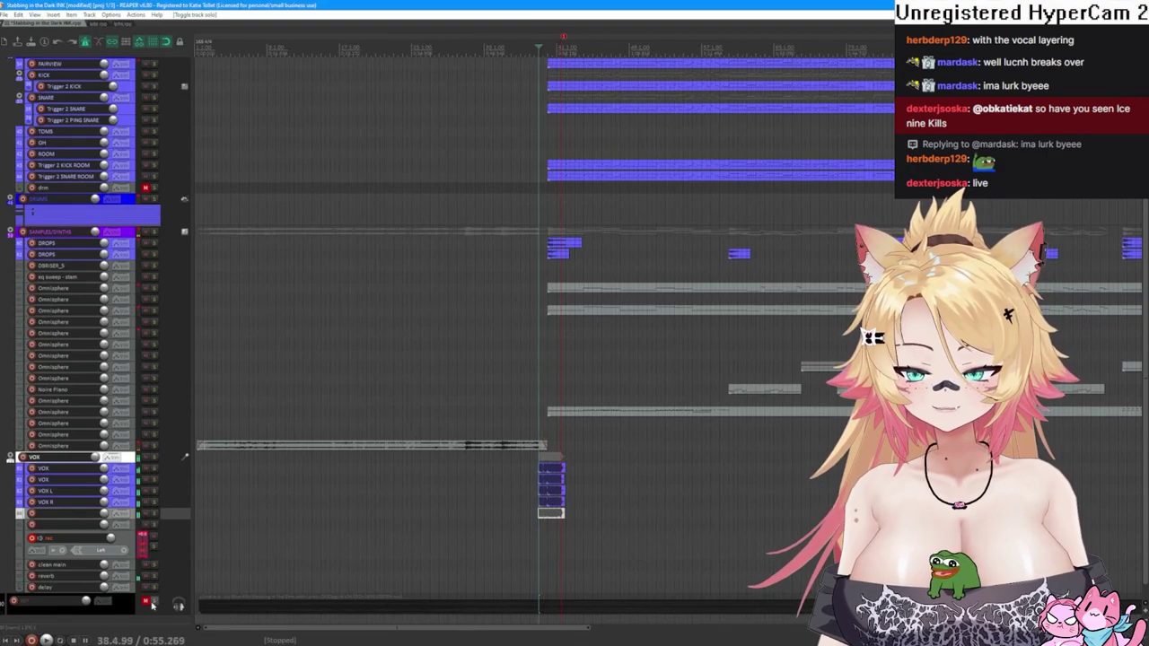
key("space")
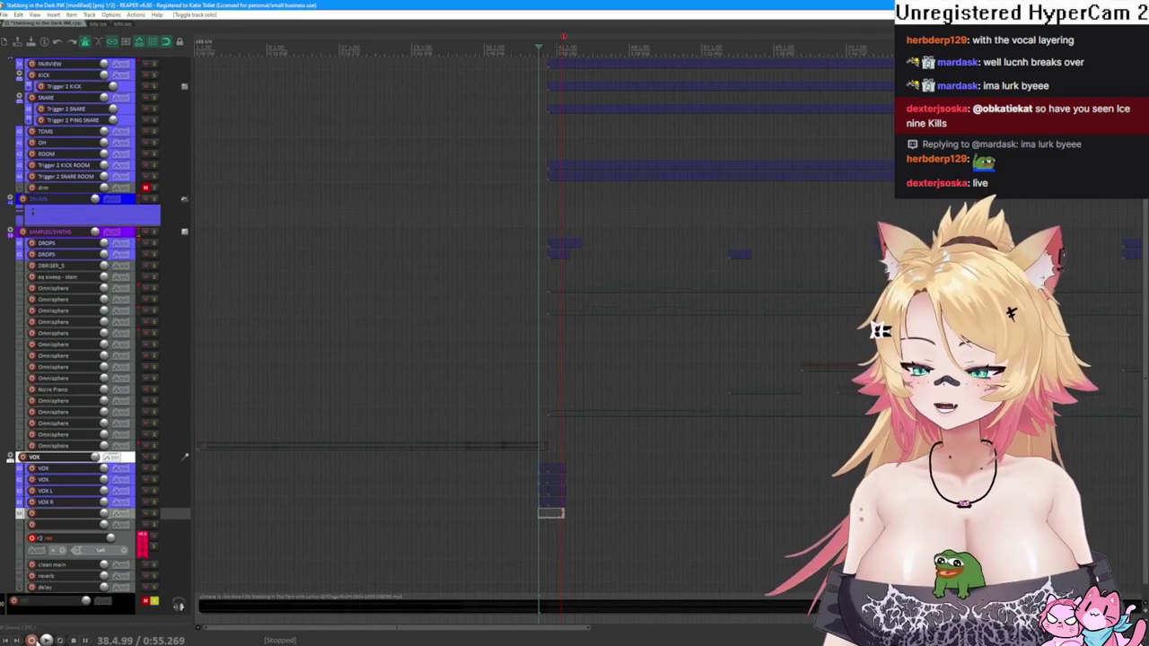
left_click(32, 640)
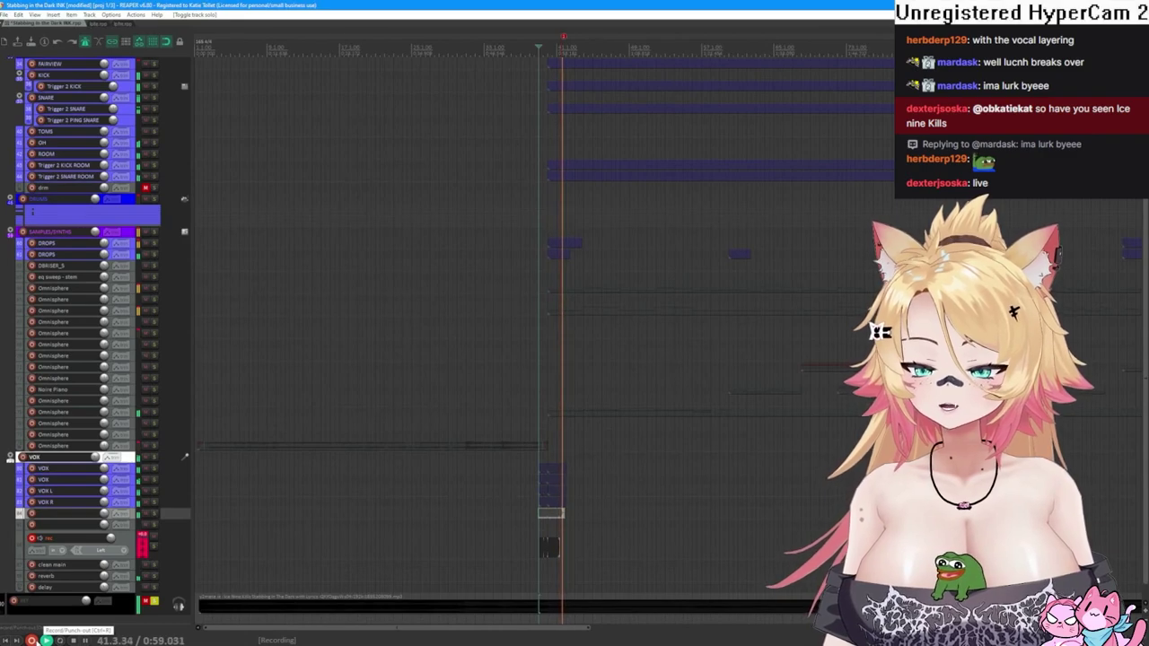
left_click(31, 640)
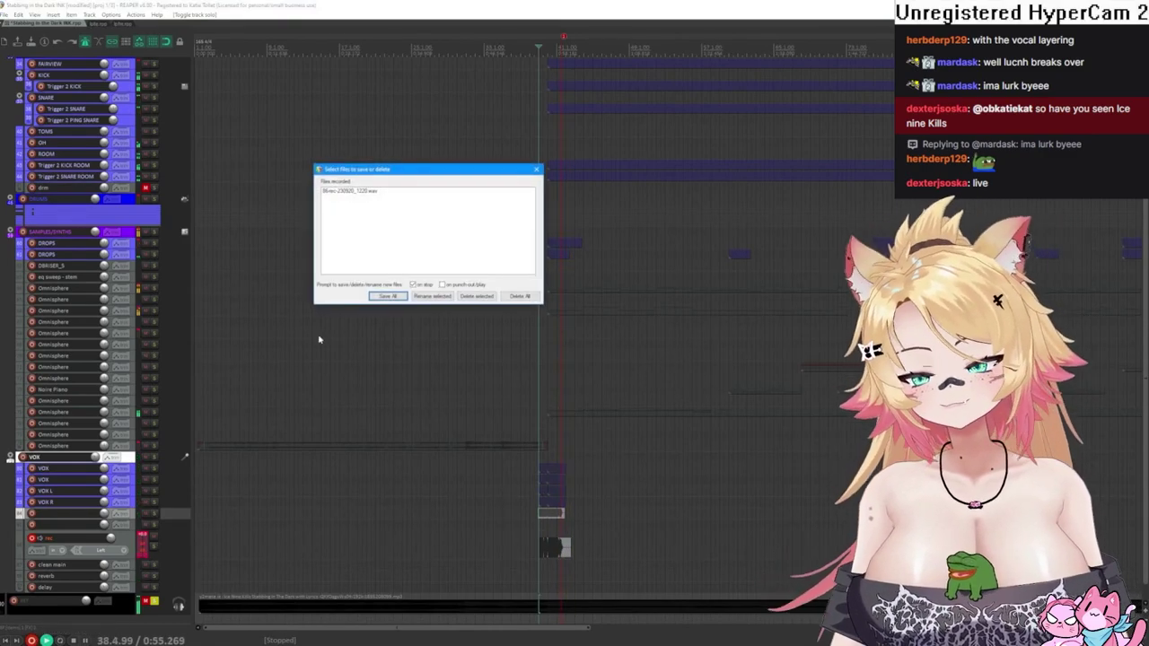
left_click(402, 295)
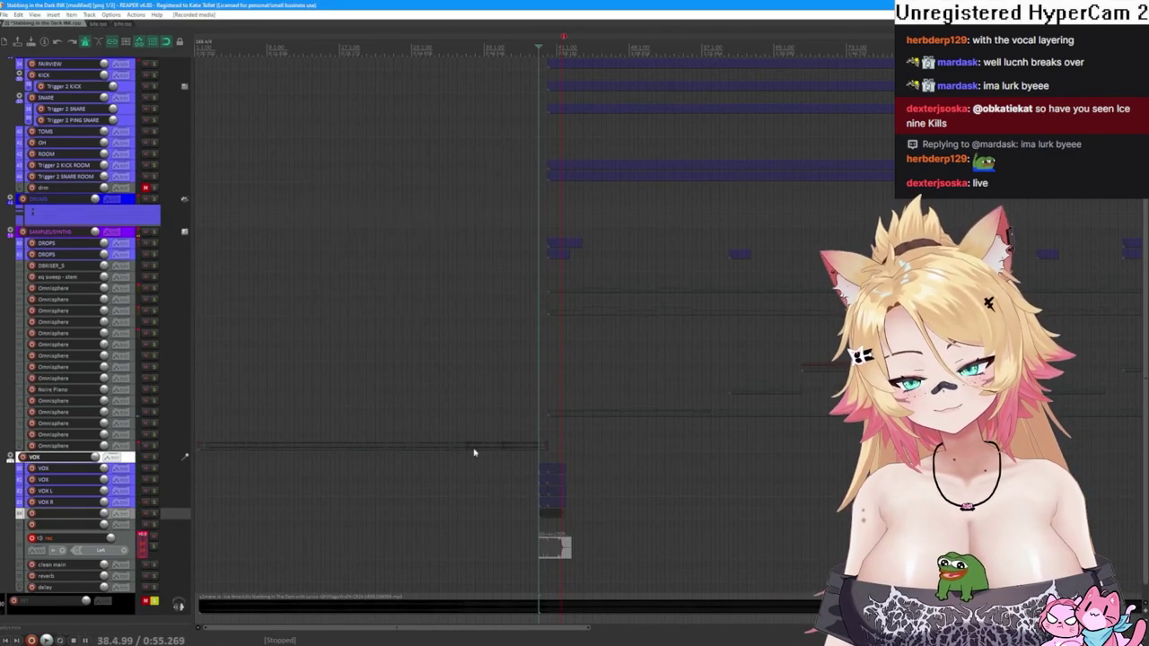
- Unsolo the full-length audio track and play the new take on the rec track with the mix
left_click(153, 600)
key("space")
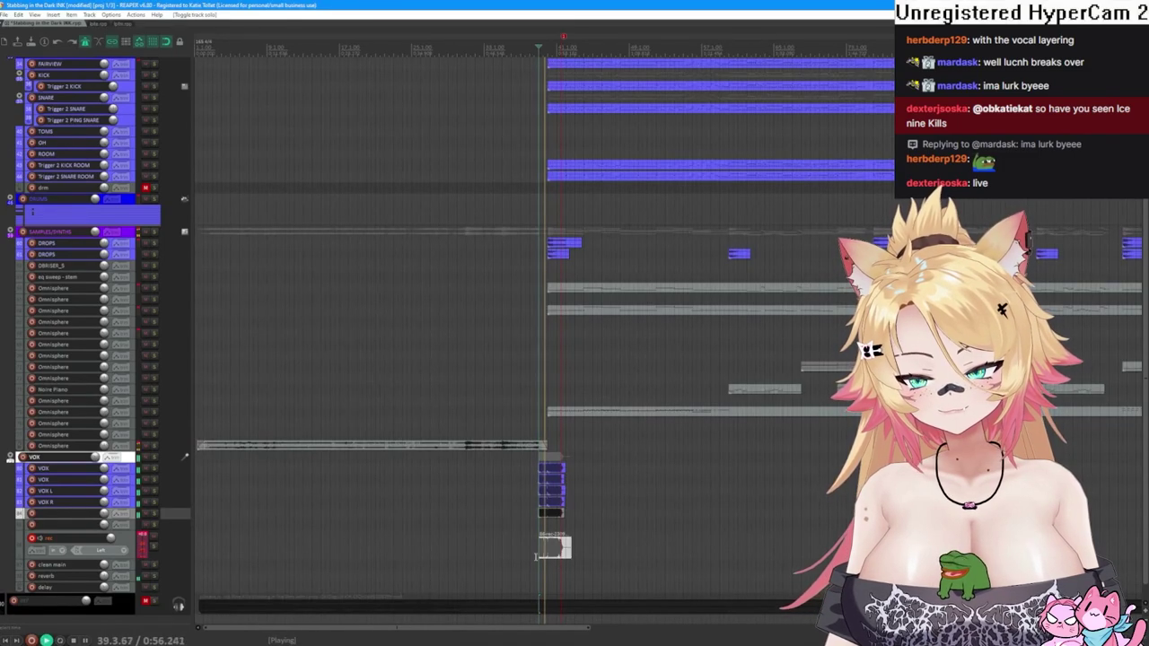
left_click(165, 548)
key("space")
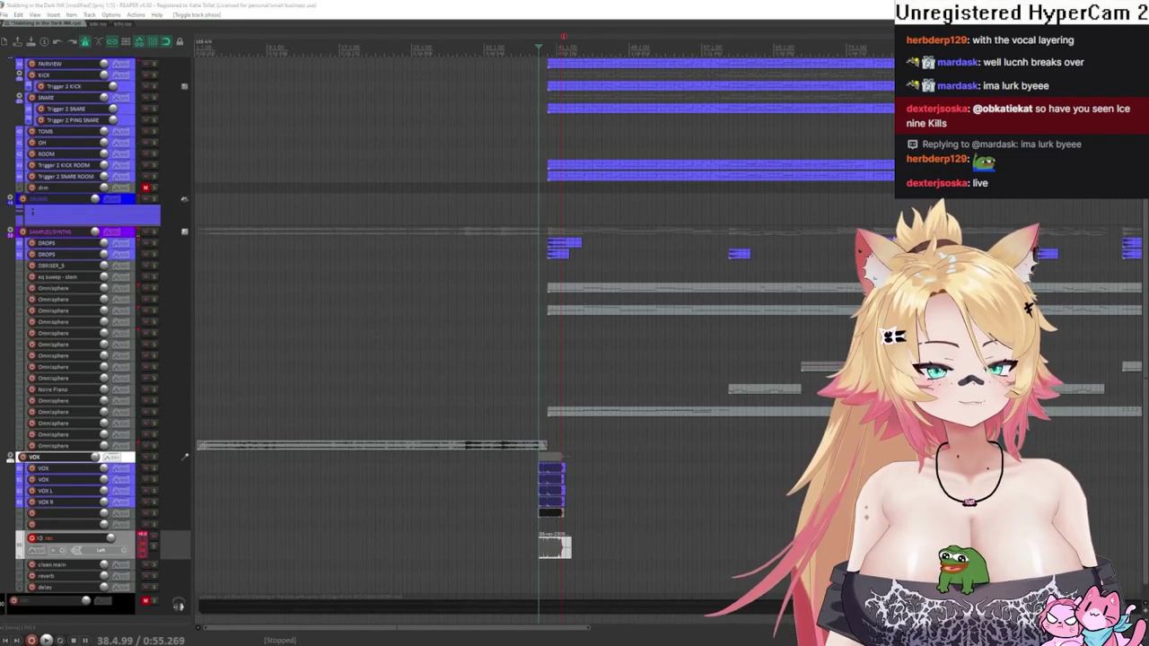
- Duplicate the second VOX track and delete the clip copied onto the new track
left_click(171, 479)
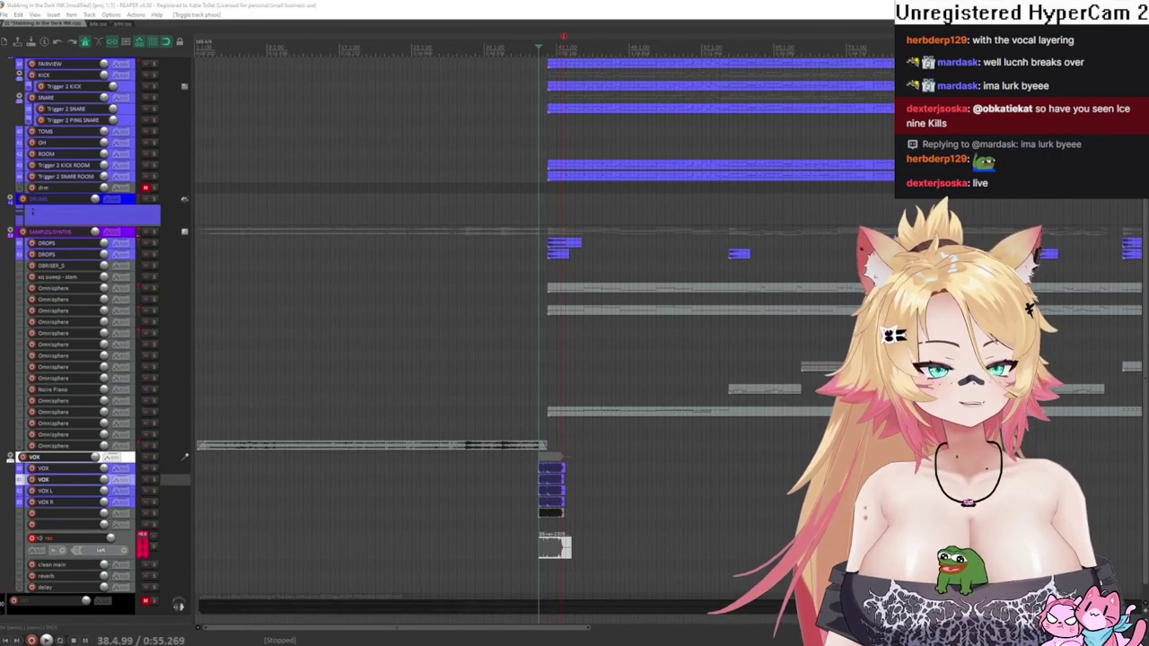
key("ctrl+alt+d")
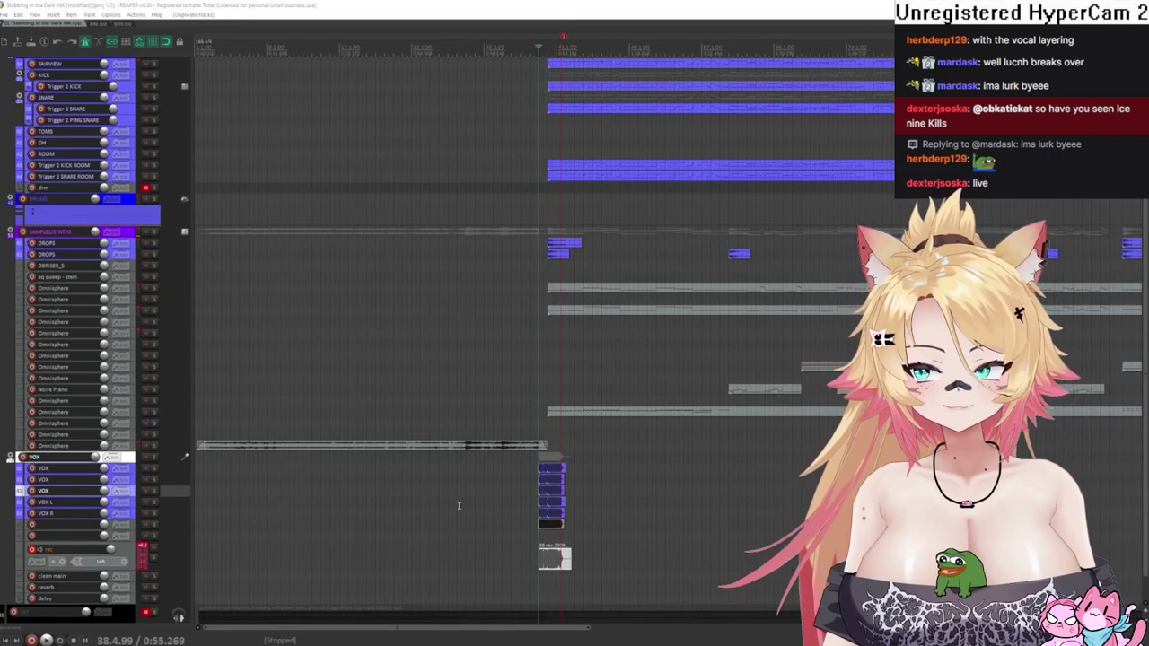
left_click(545, 494)
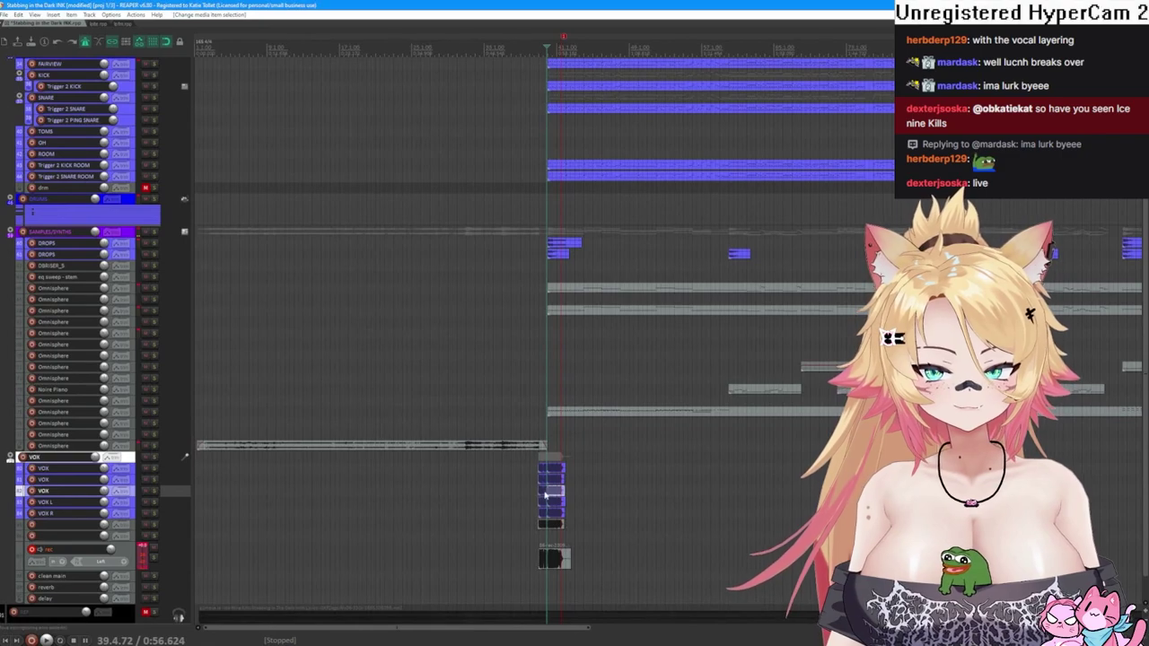
key("Delete")
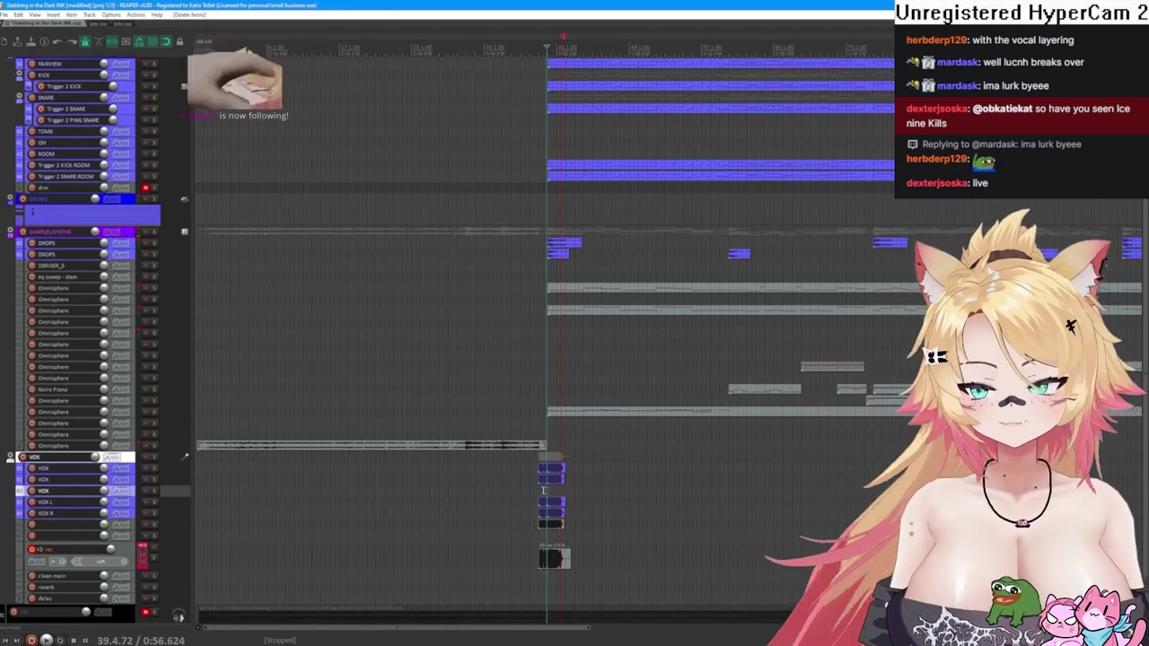
- Move the newly recorded take from the rec track to the empty duplicated VOX track
left_click_drag(543, 563, 550, 491)
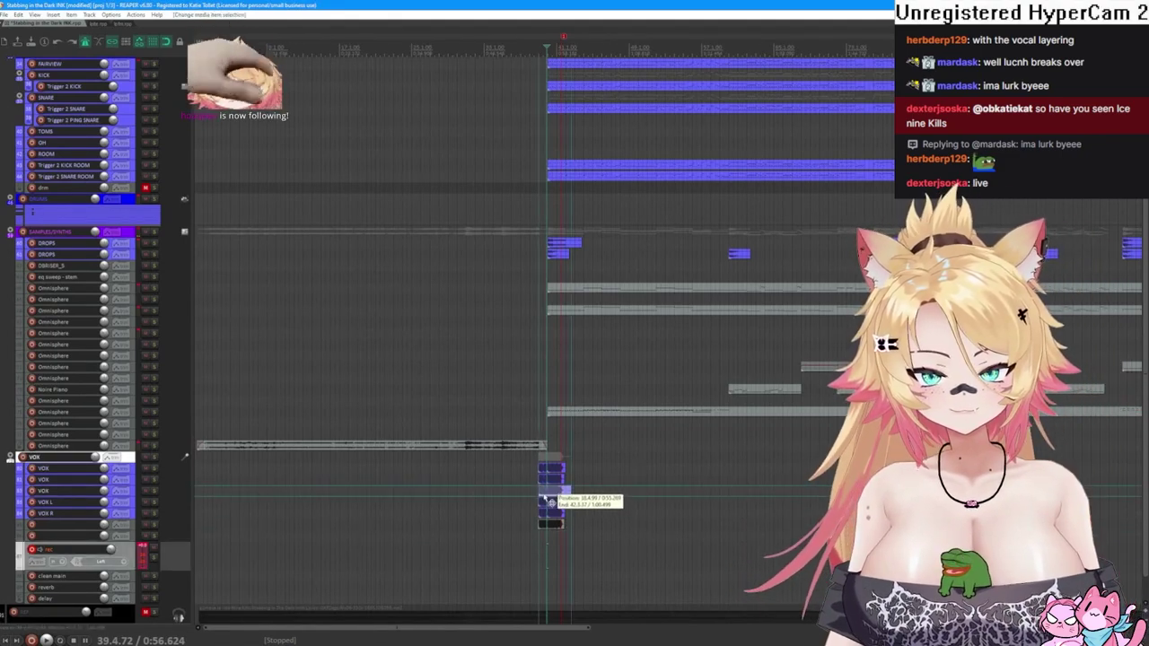
scroll(550, 491, "up", 3)
left_click(550, 491)
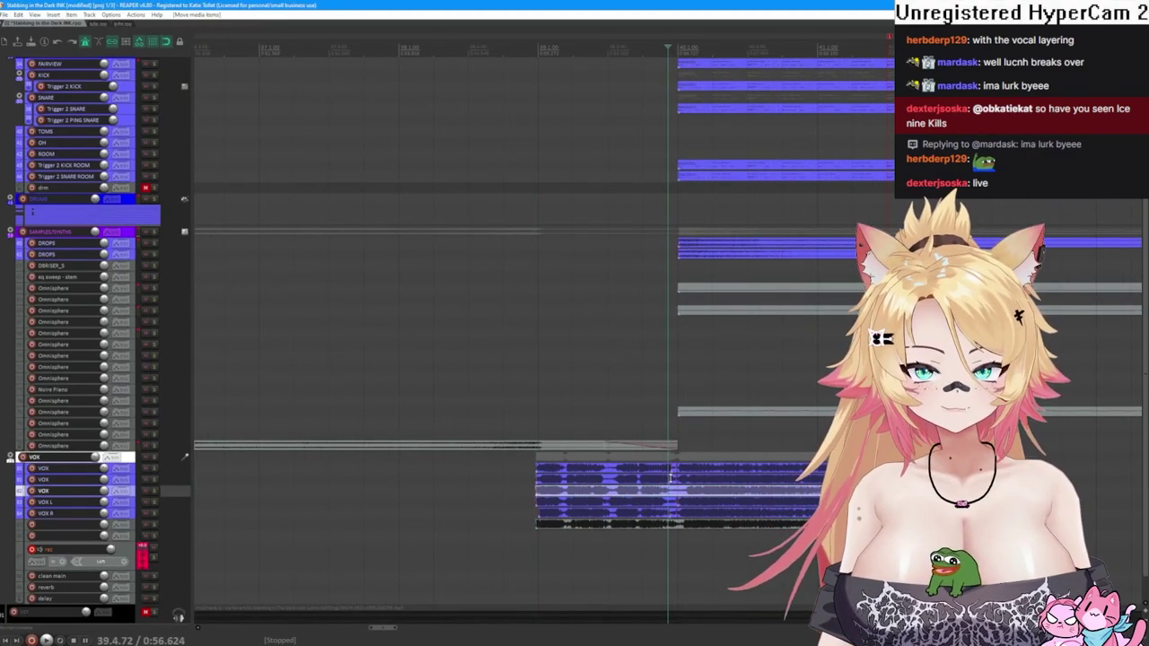
- Split the new take at 40.1.00, shift its second part slightly earlier and trim that part's end
right_click(678, 494)
left_click(718, 454)
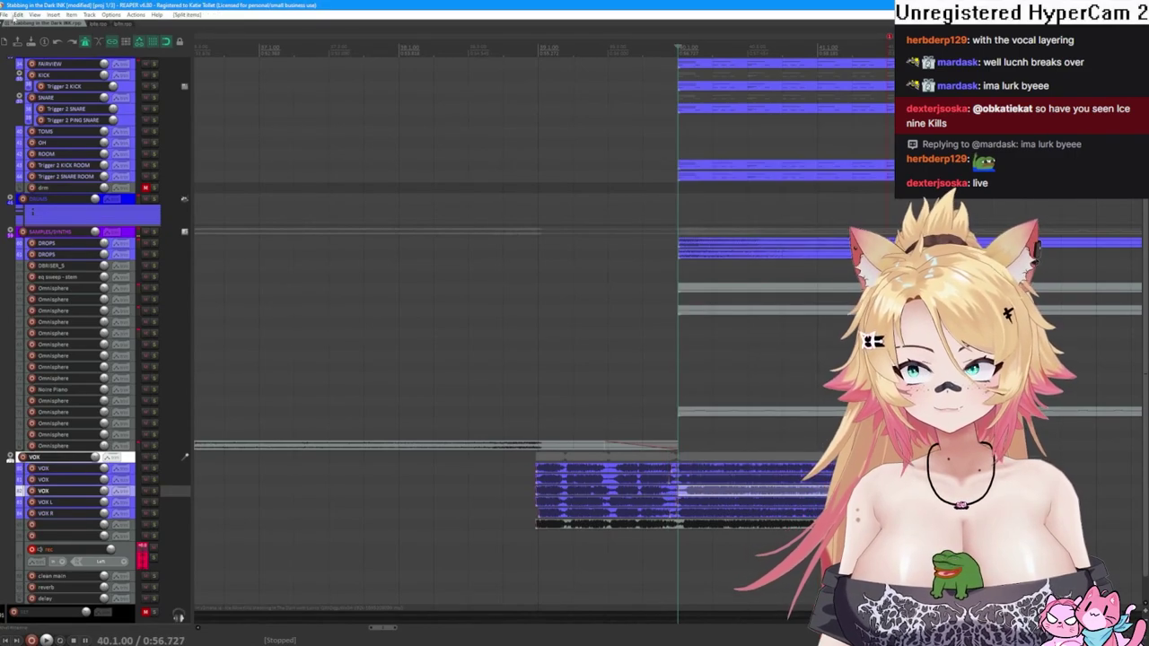
left_click_drag(704, 495, 700, 497)
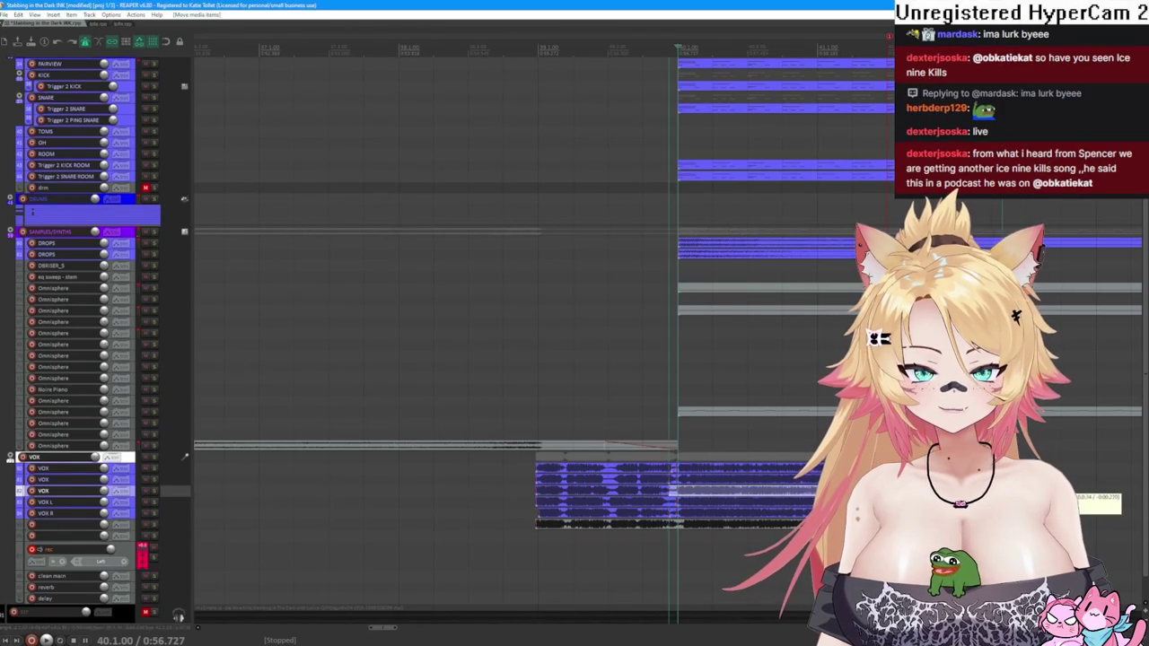
left_click_drag(1099, 502, 1099, 502)
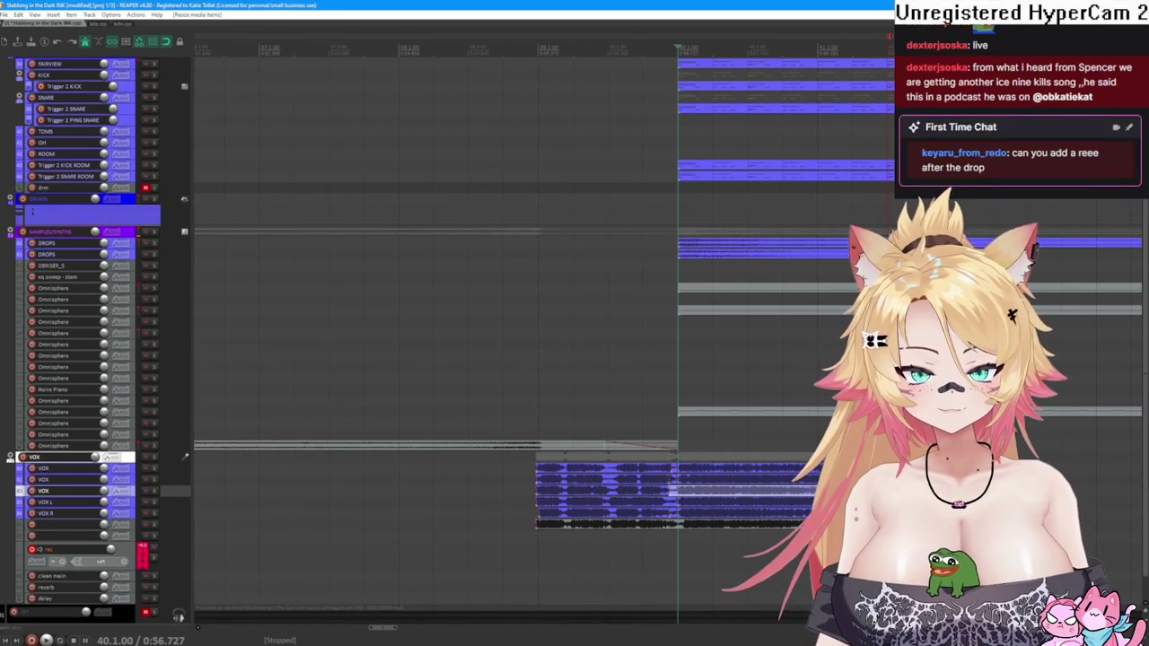
key("Down")
key("Down")
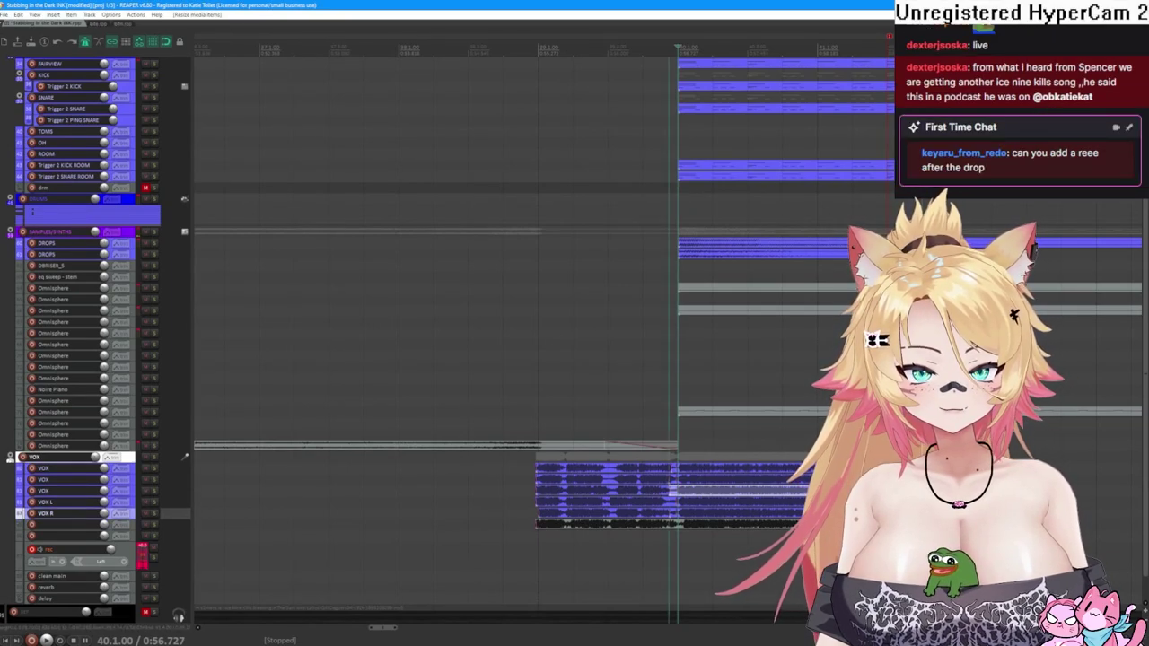
key("Down")
left_click(54, 479)
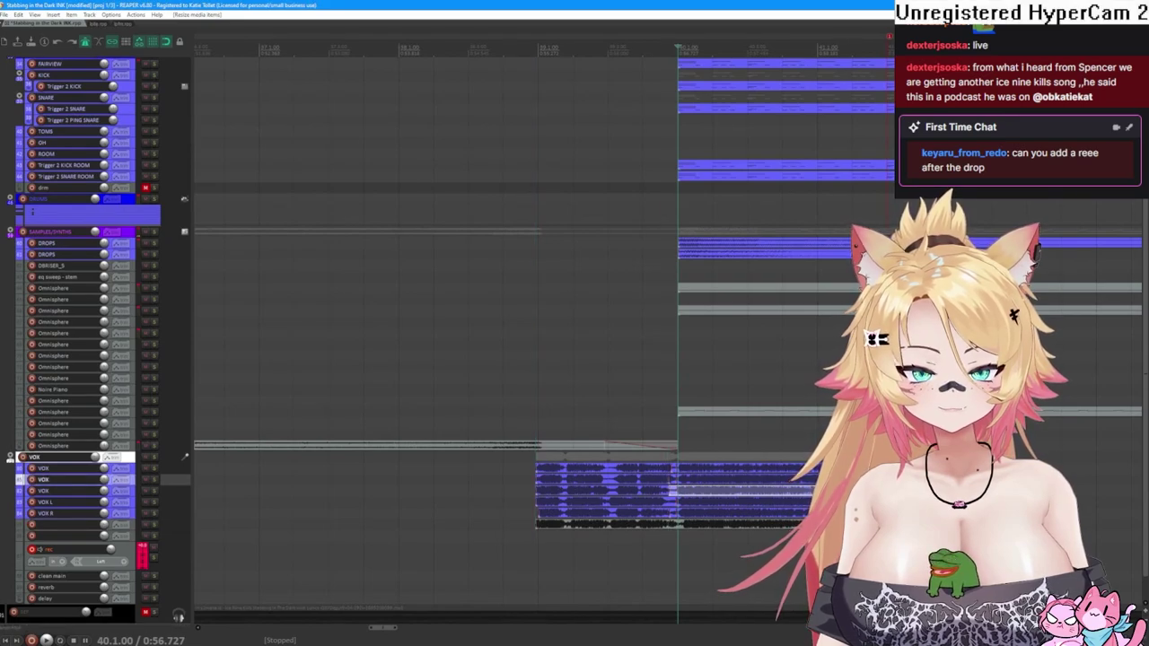
left_click(54, 467)
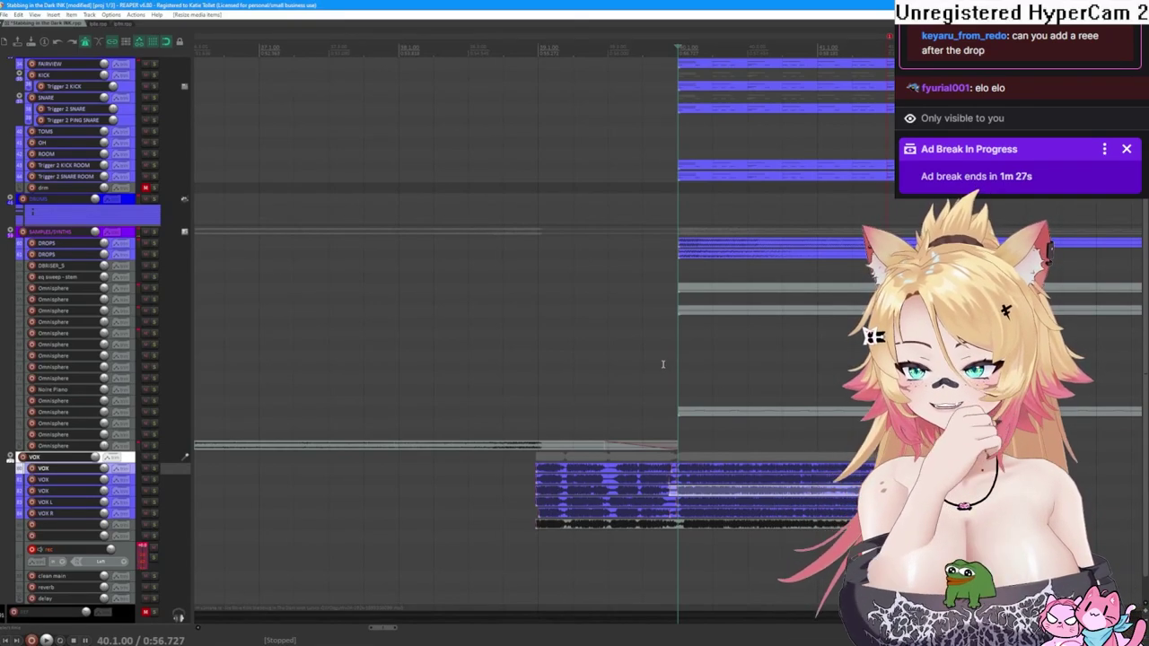
- Play the vocals from 38.4.00 with the mix, then solo and unsolo the third VOX track during a replay
left_click(504, 348)
key("space")
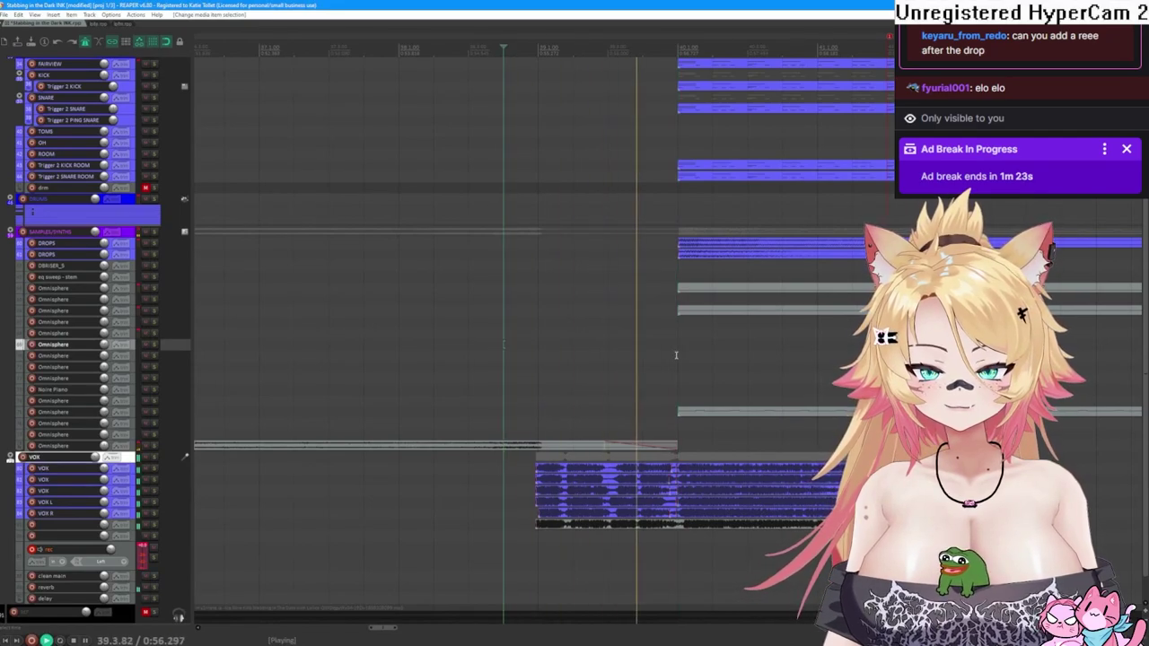
key("space")
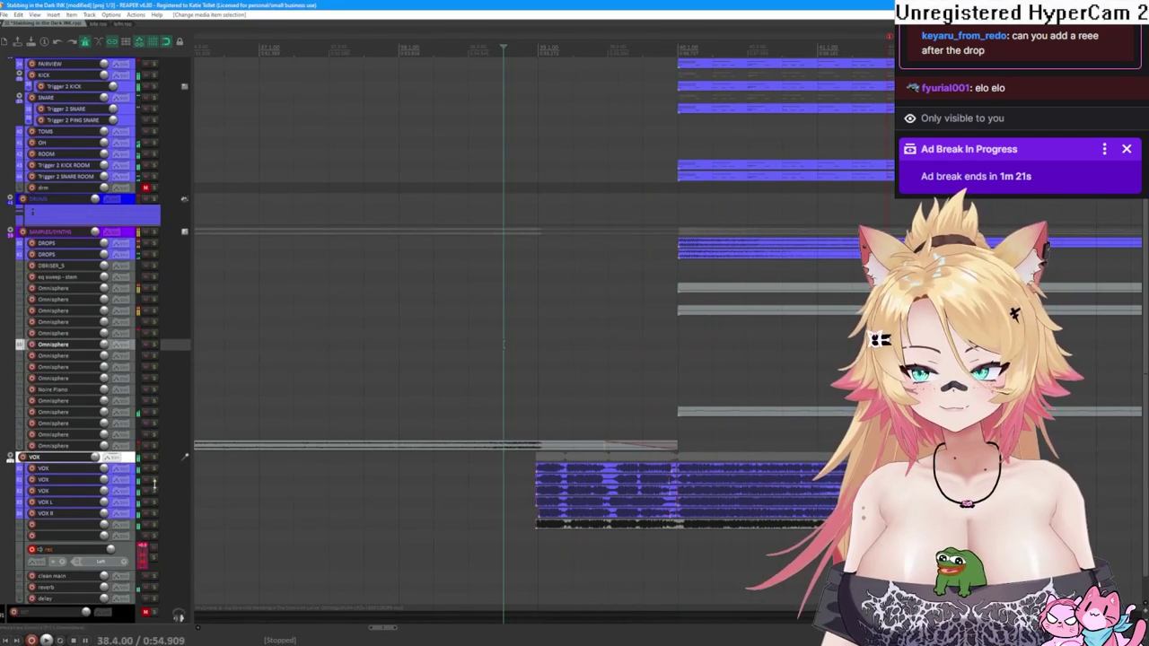
left_click(154, 492)
key("space")
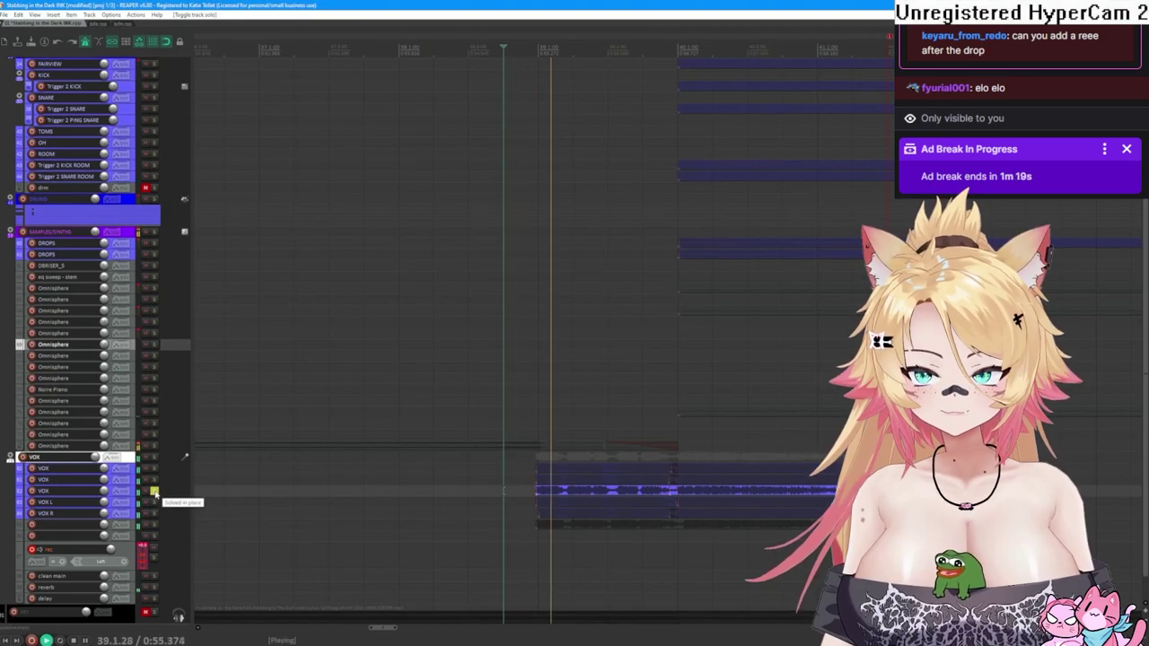
left_click(154, 492)
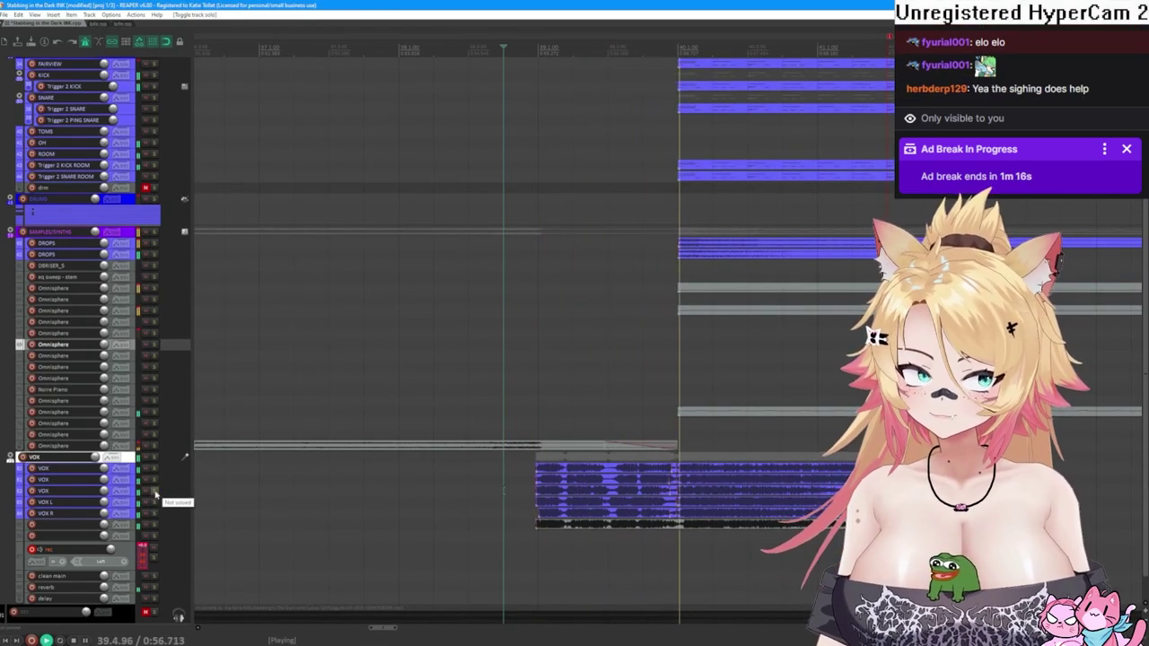
key("space")
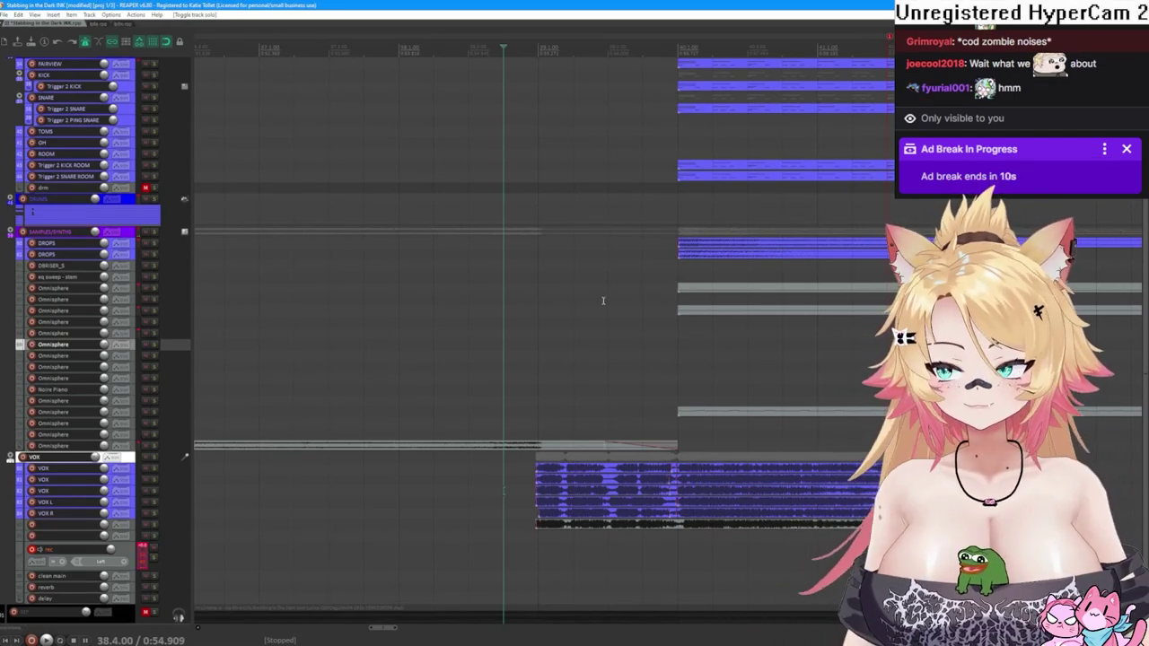
- Play from 40.1.00 with the full-length audio track below the VOX folder soloed
scroll(600, 299, "down", 3)
scroll(599, 299, "down", 3)
left_click(696, 343)
left_click(154, 614)
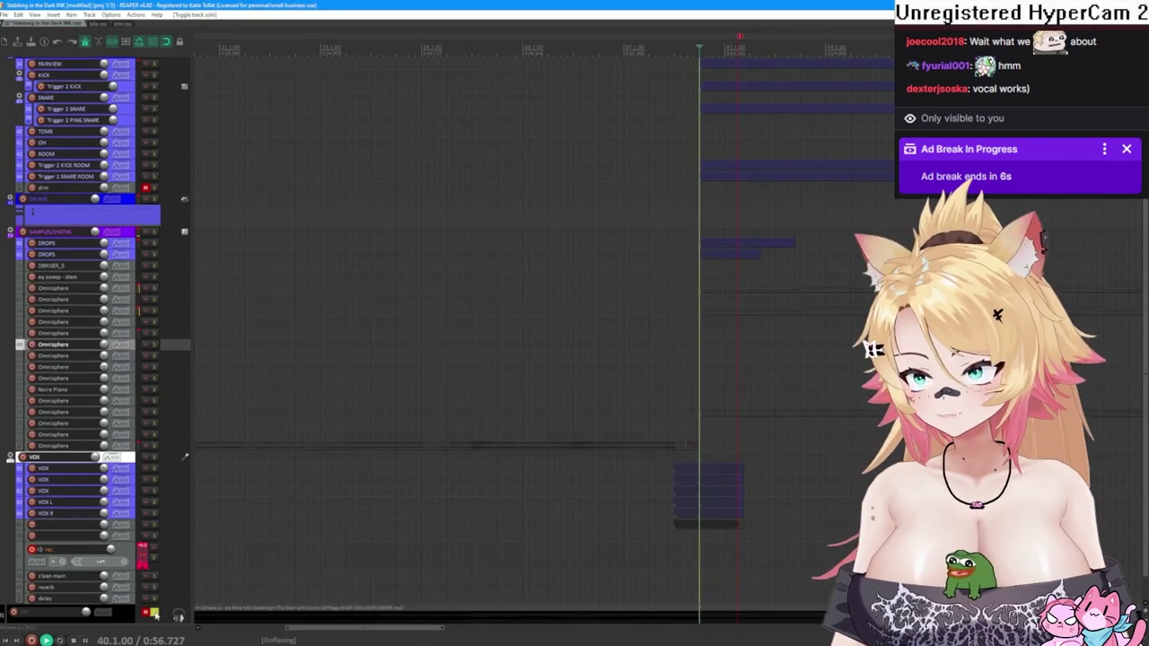
- Play the soloed full-length REF track from 40.1.00, 43.1.00 and 43.2.00 to study the next vocal phrase
key("space")
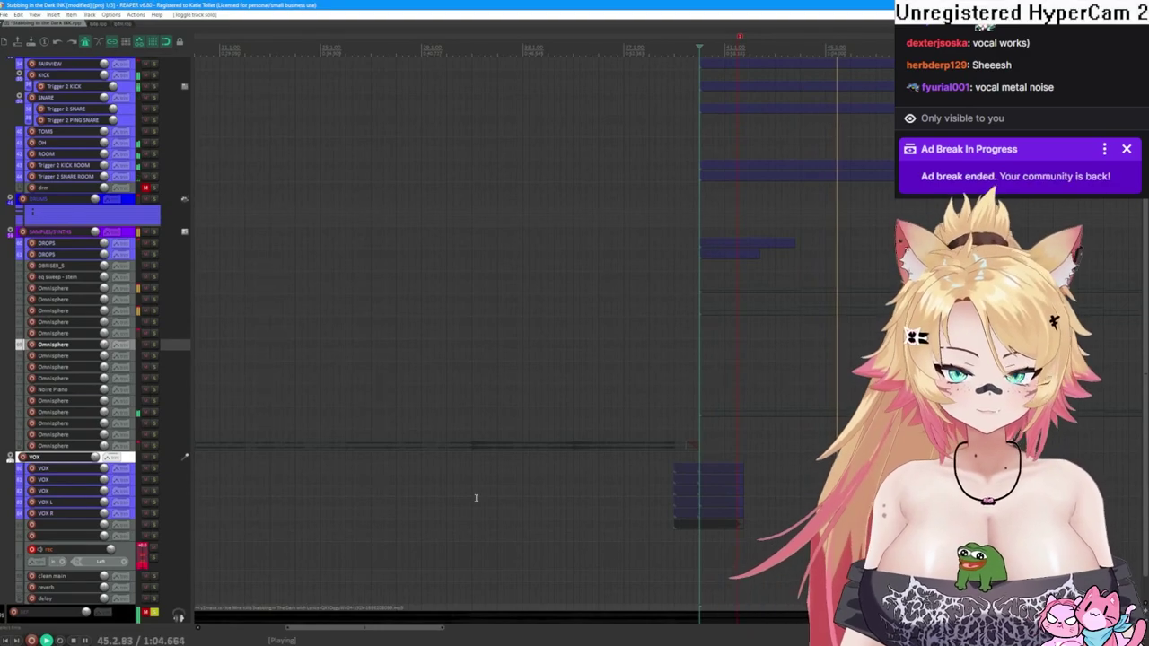
left_click(775, 388)
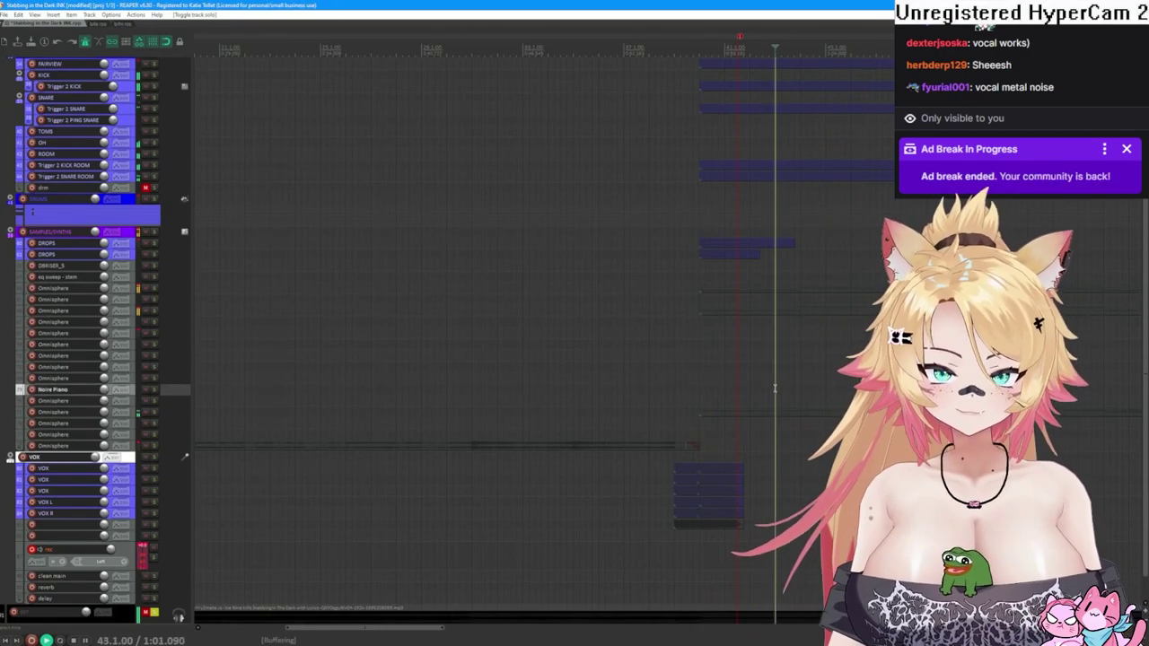
key("Down")
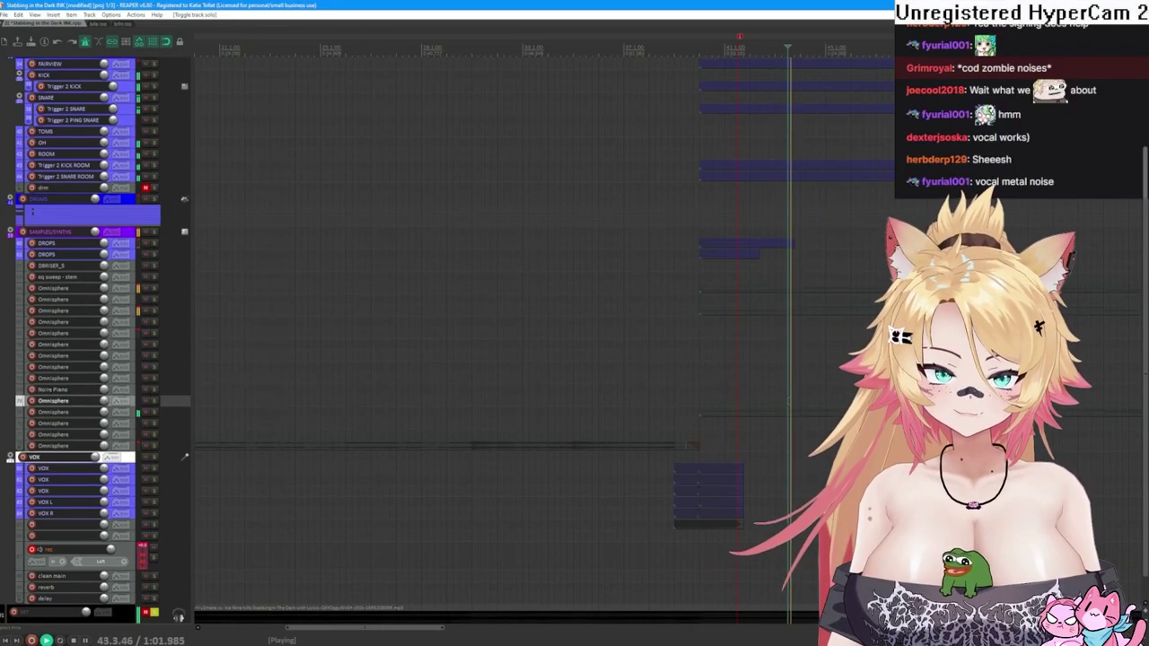
key("space")
key("space")
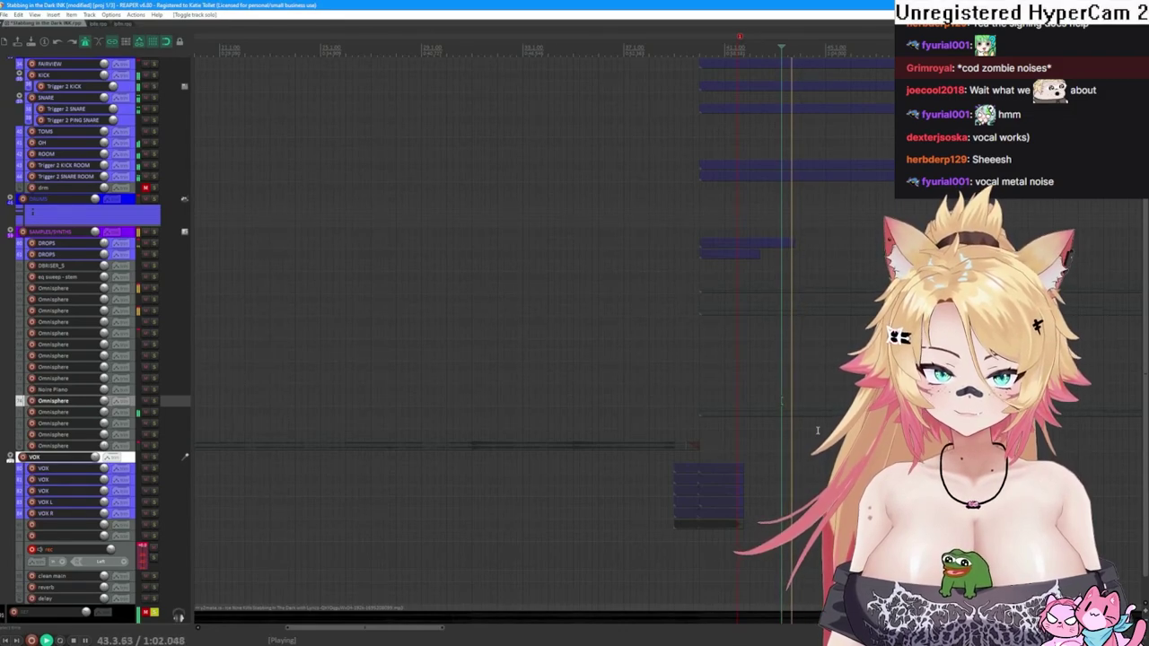
scroll(683, 426, "up", 3)
key("space")
key("space")
key("space")
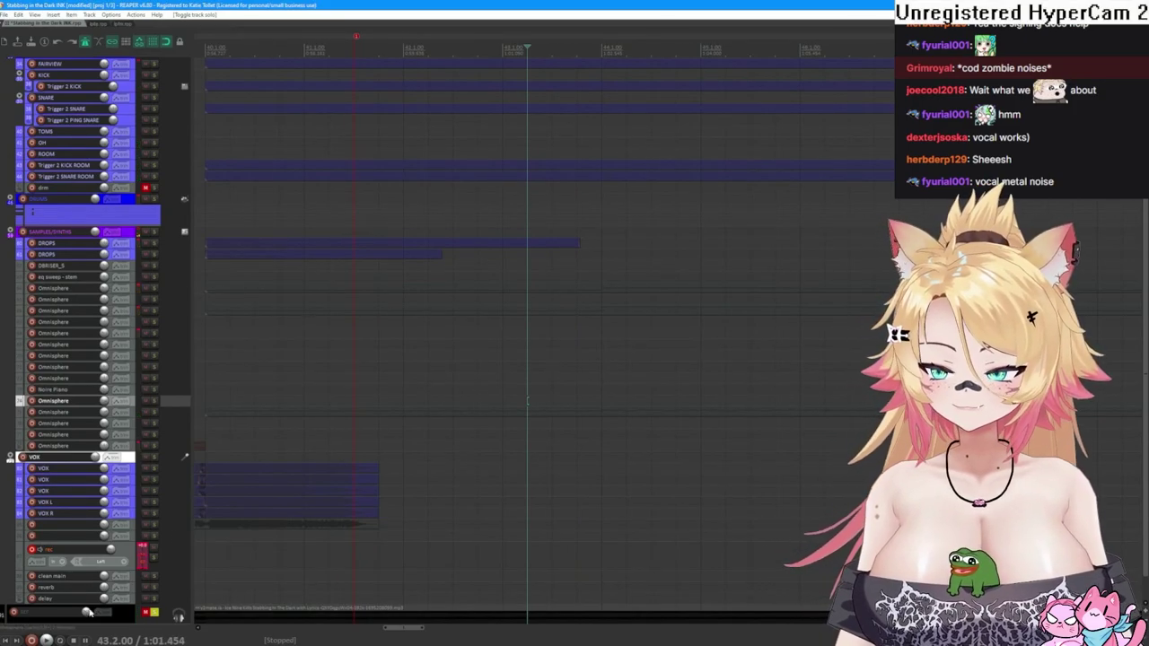
- Record a vocal take on the rec track from 43.2.00, save it and move it to the third VOX track
left_click(31, 640)
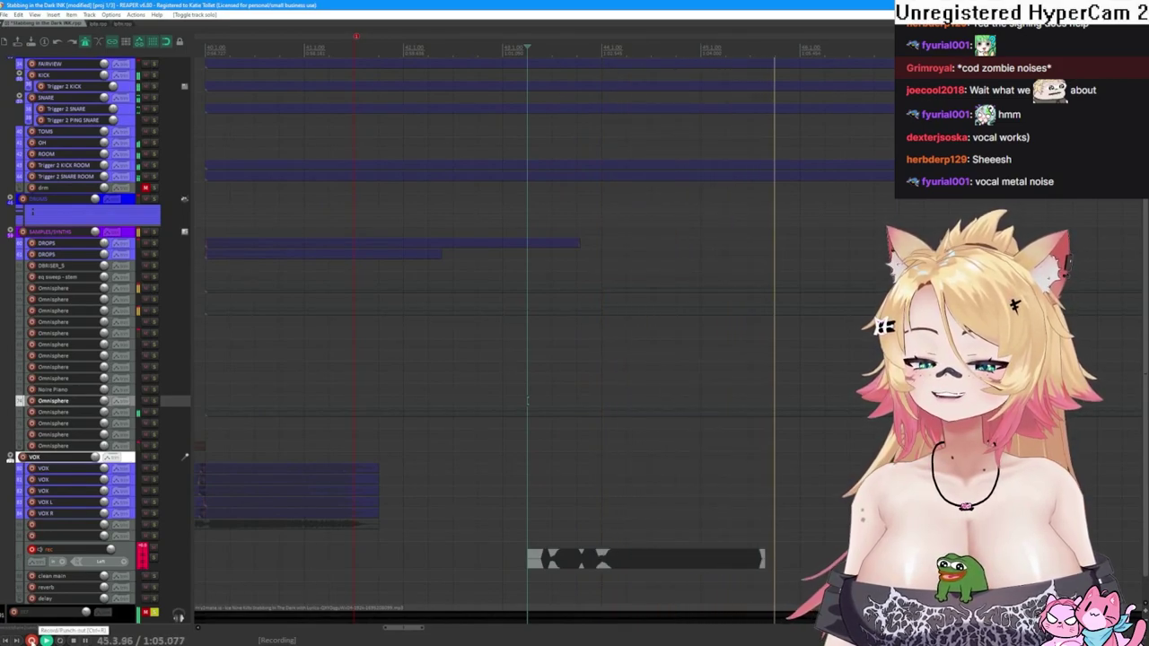
left_click(32, 640)
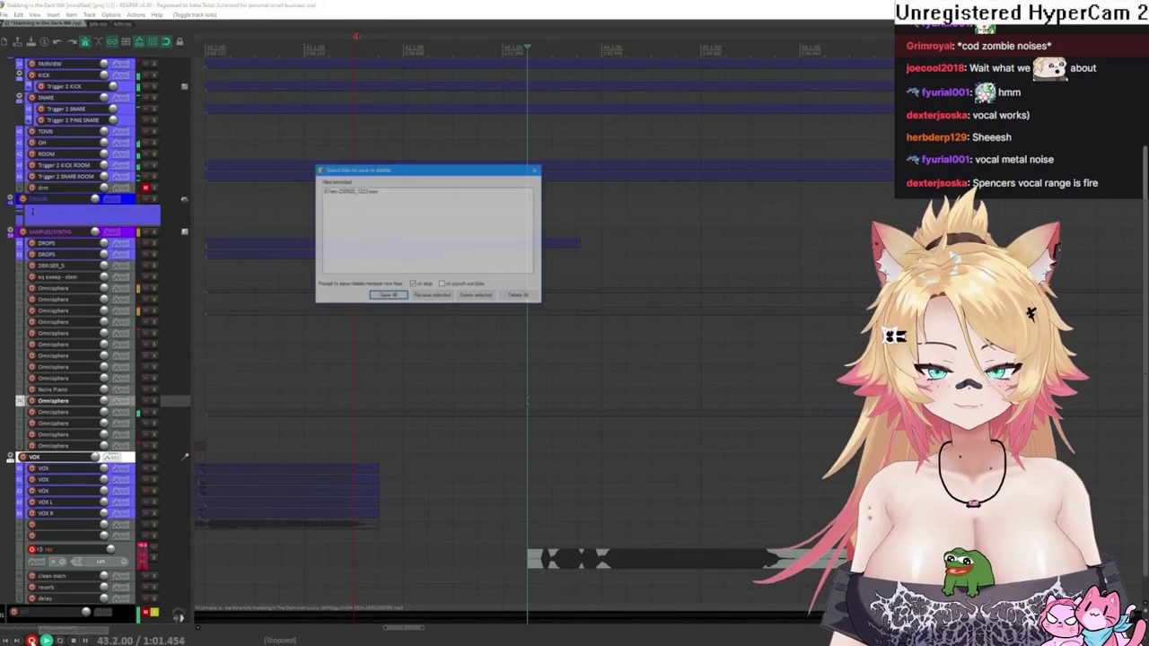
key("Return")
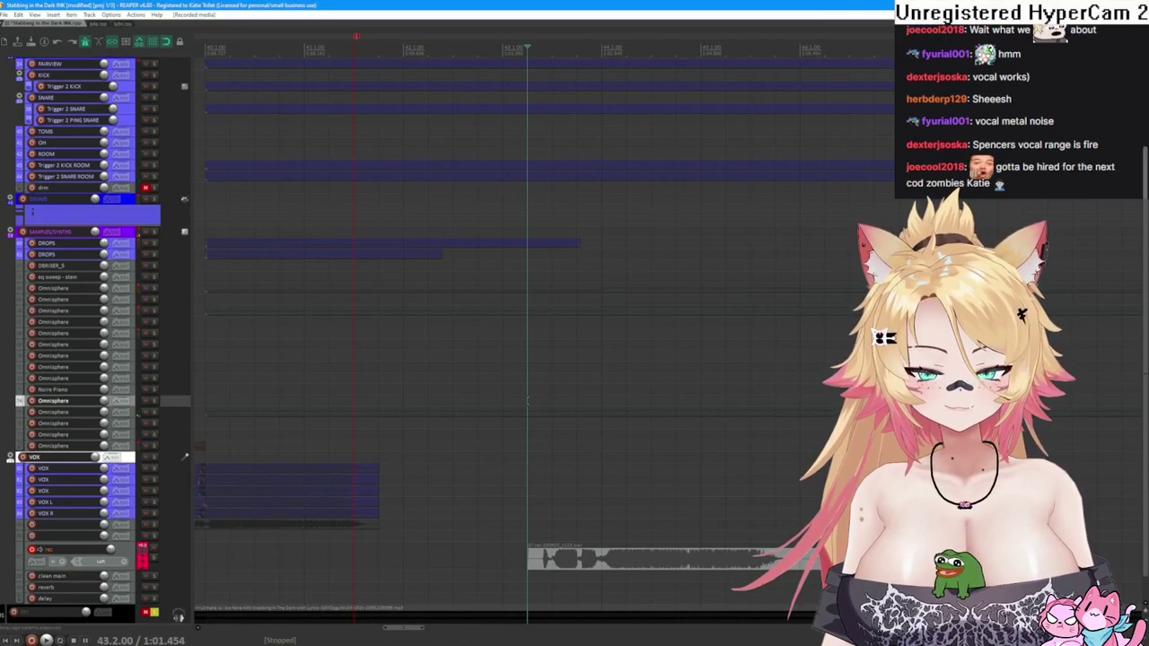
left_click(799, 564)
left_click_drag(770, 562, 766, 492)
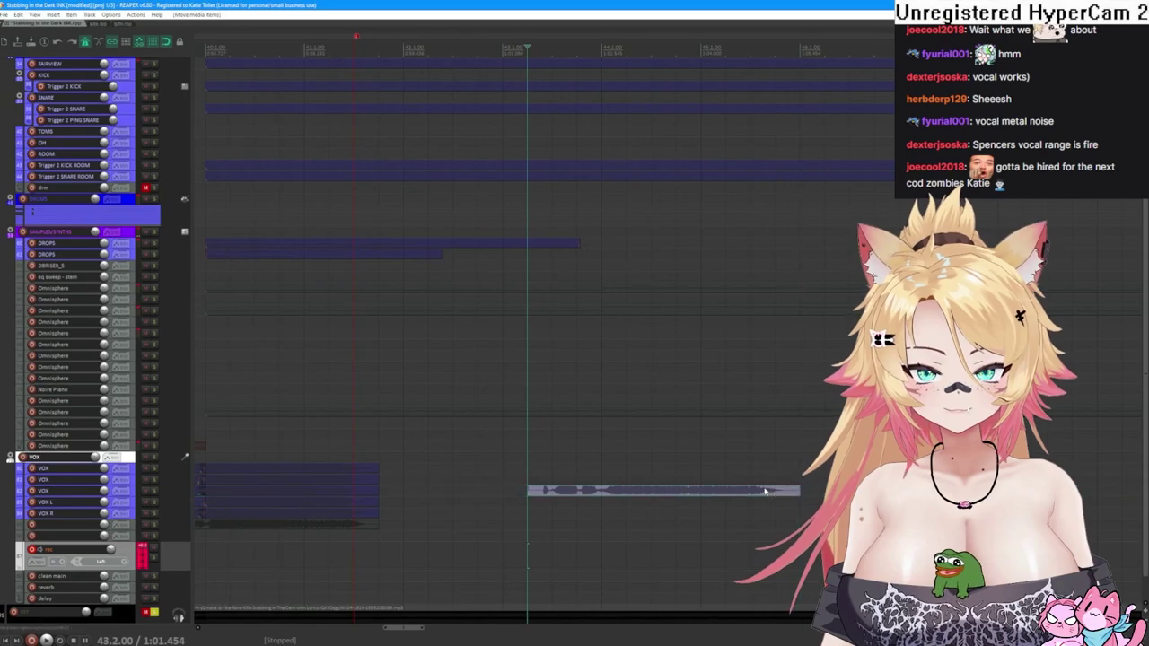
- Unsolo the REF track and play the new take with the mix from 43.2.00
left_click(154, 614)
key("space")
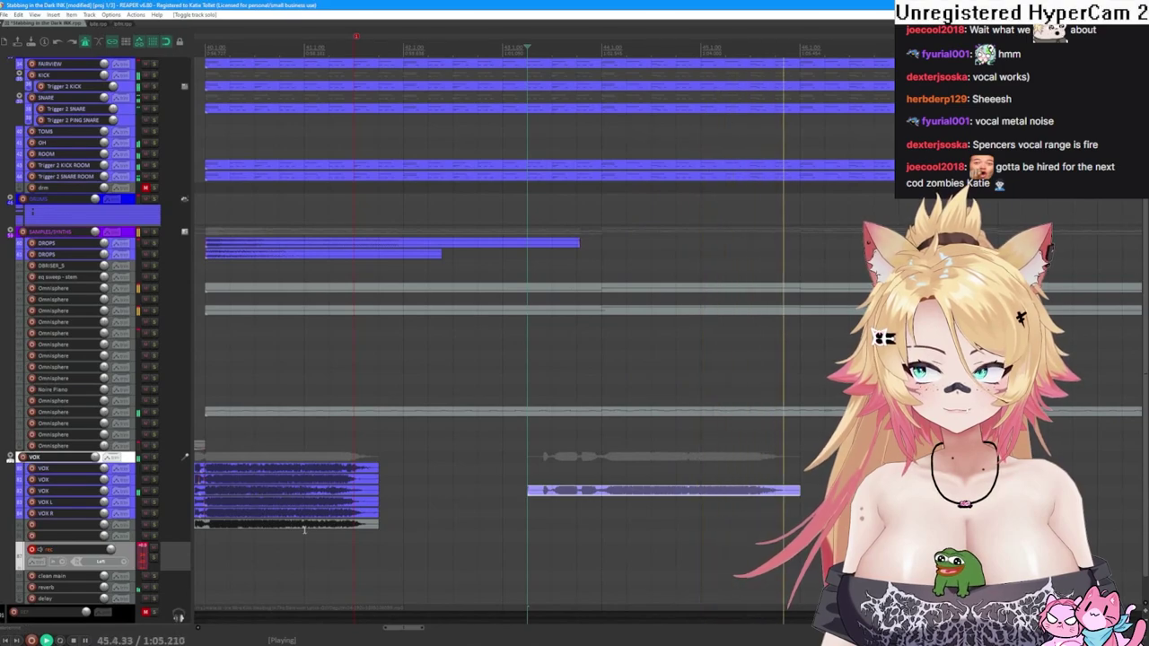
scroll(679, 462, "down", 1)
key("space")
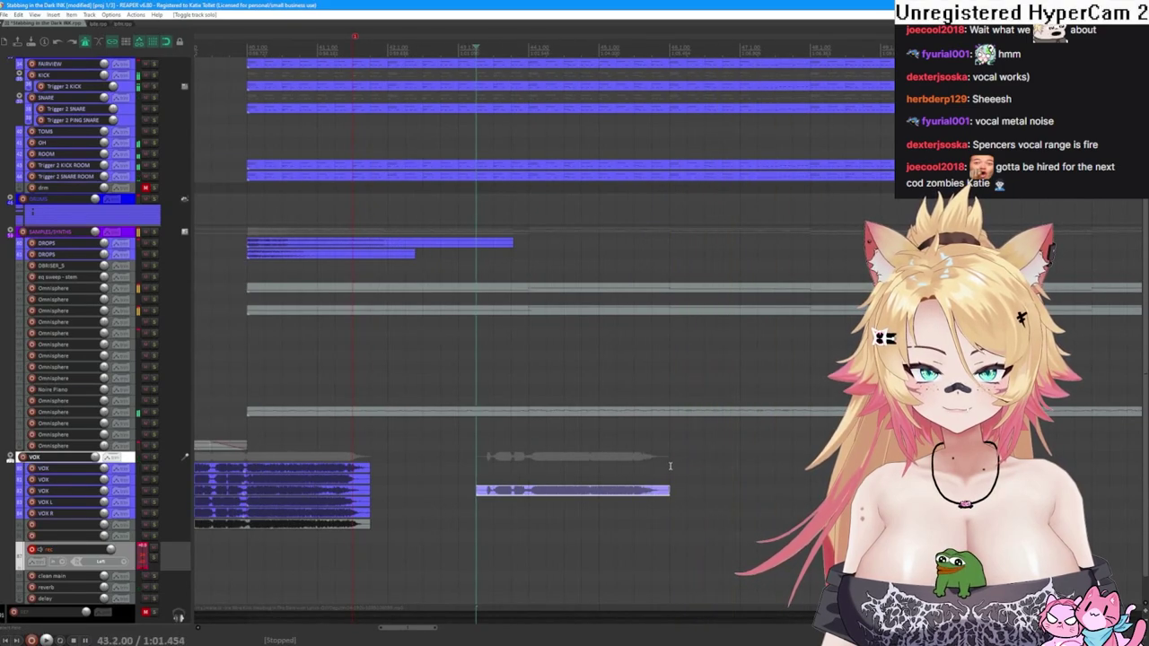
- Solo the REF track again and replay the phrase from 43.2.00, checking its ending from 46.1.00 and slightly earlier
left_click(414, 546)
key("space")
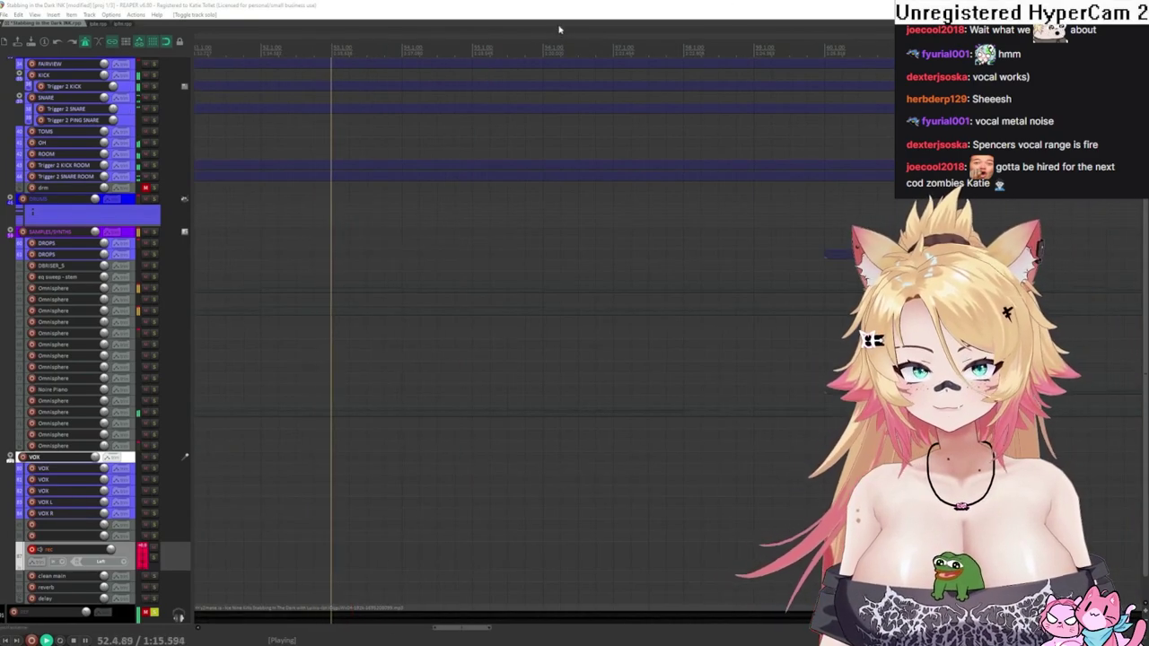
left_click(536, 14)
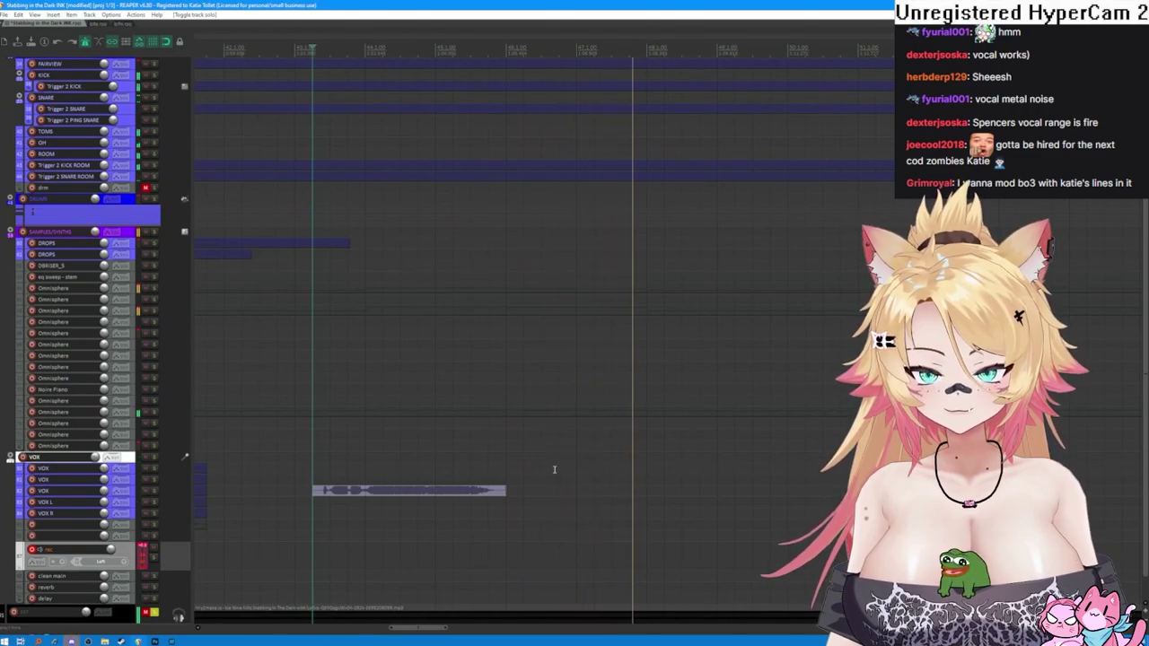
key("space")
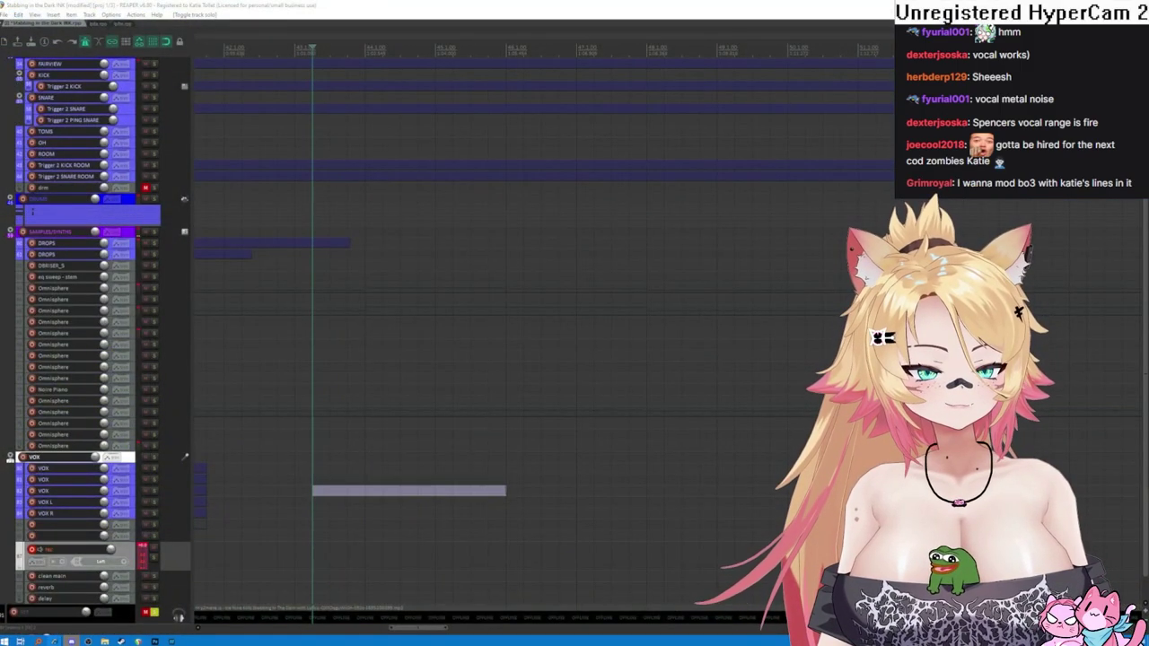
left_click(685, 13)
key("space")
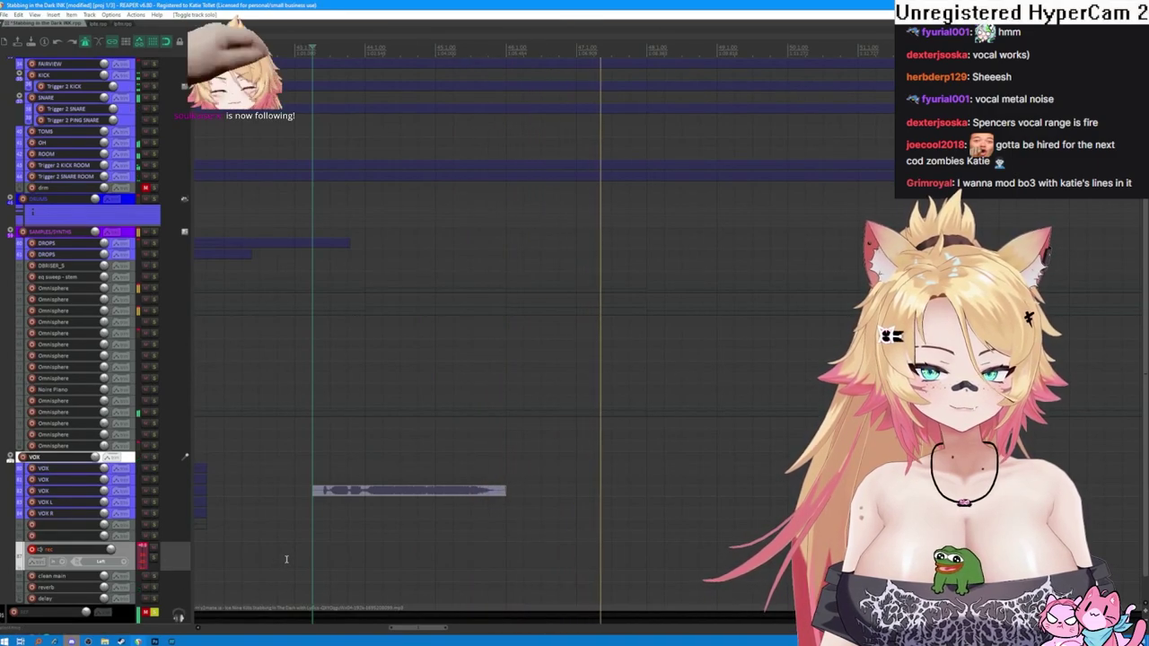
key("space")
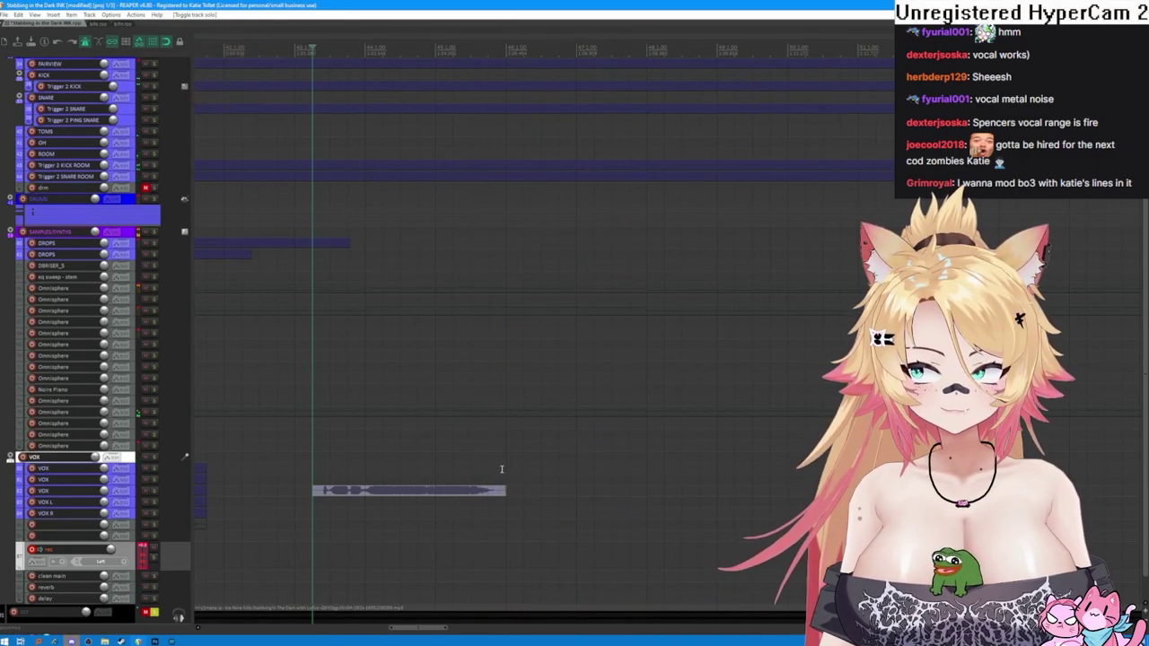
left_click(502, 469)
key("space")
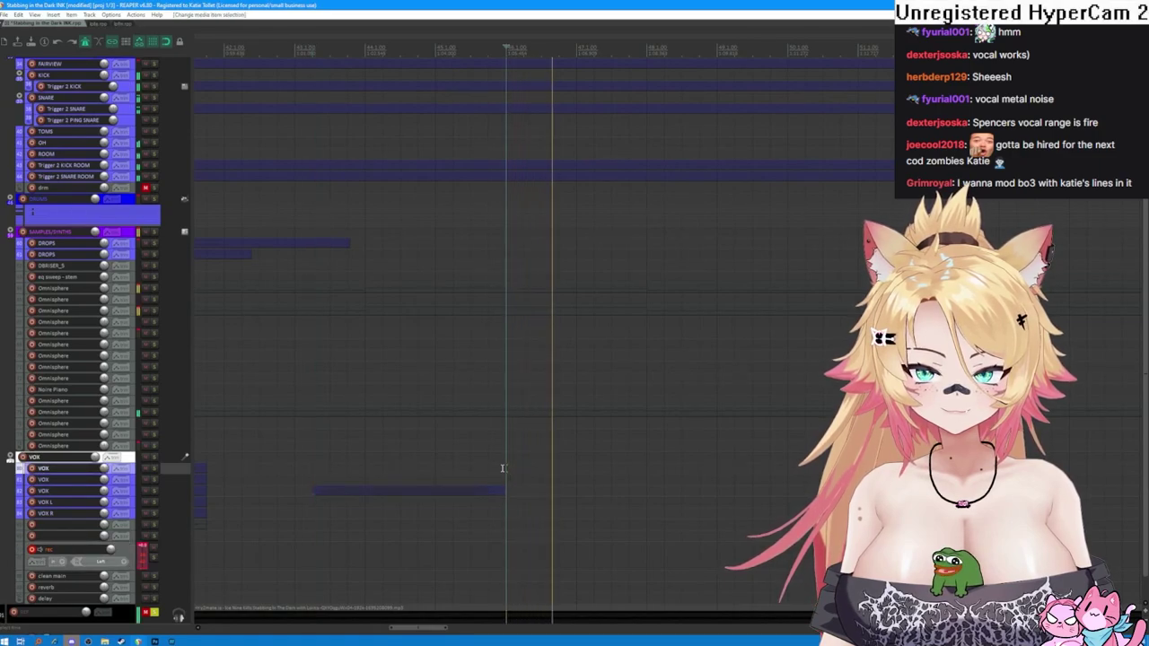
left_click(488, 470)
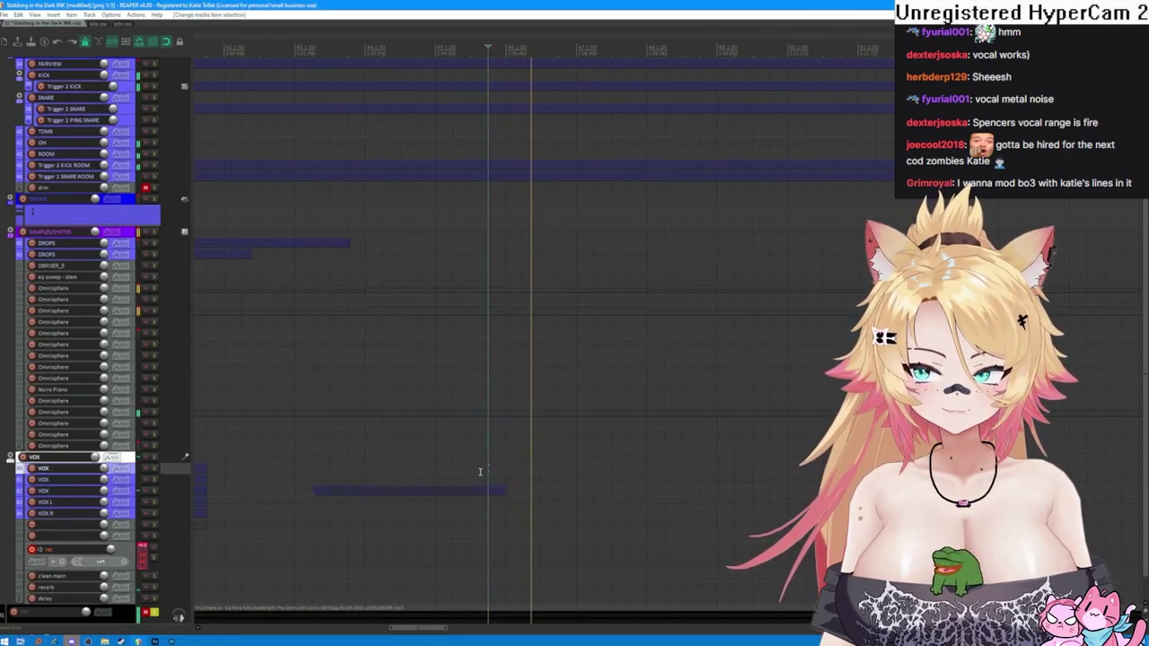
- Record another take on the rec track from 43.2.00 and remove it
left_click(312, 507)
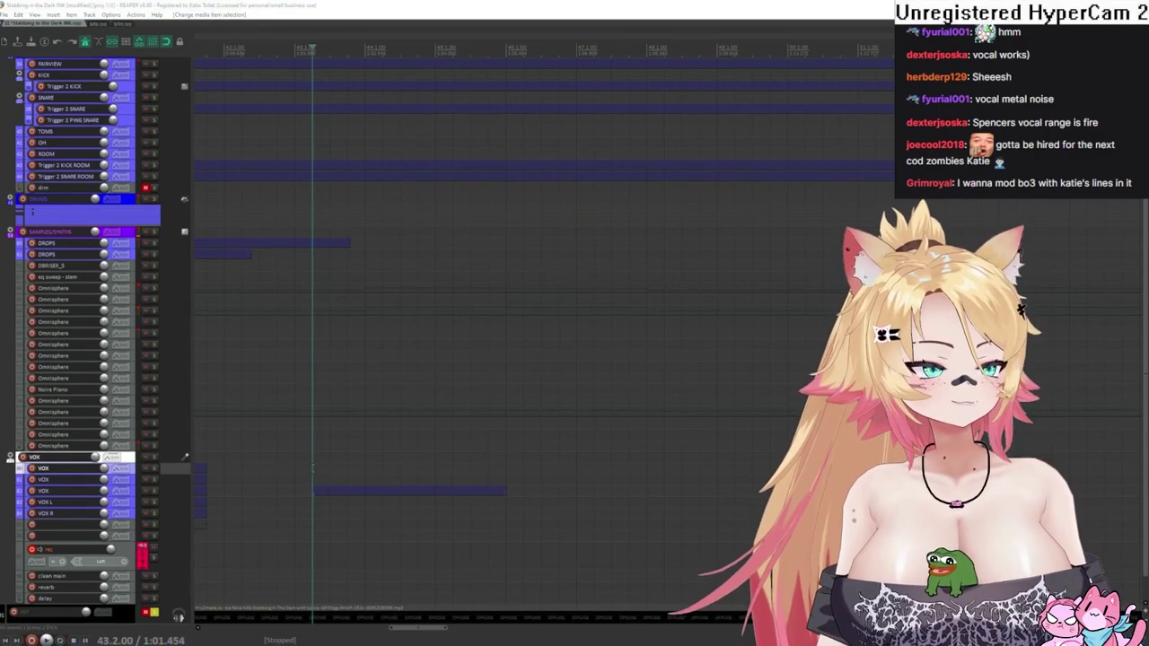
left_click(31, 640)
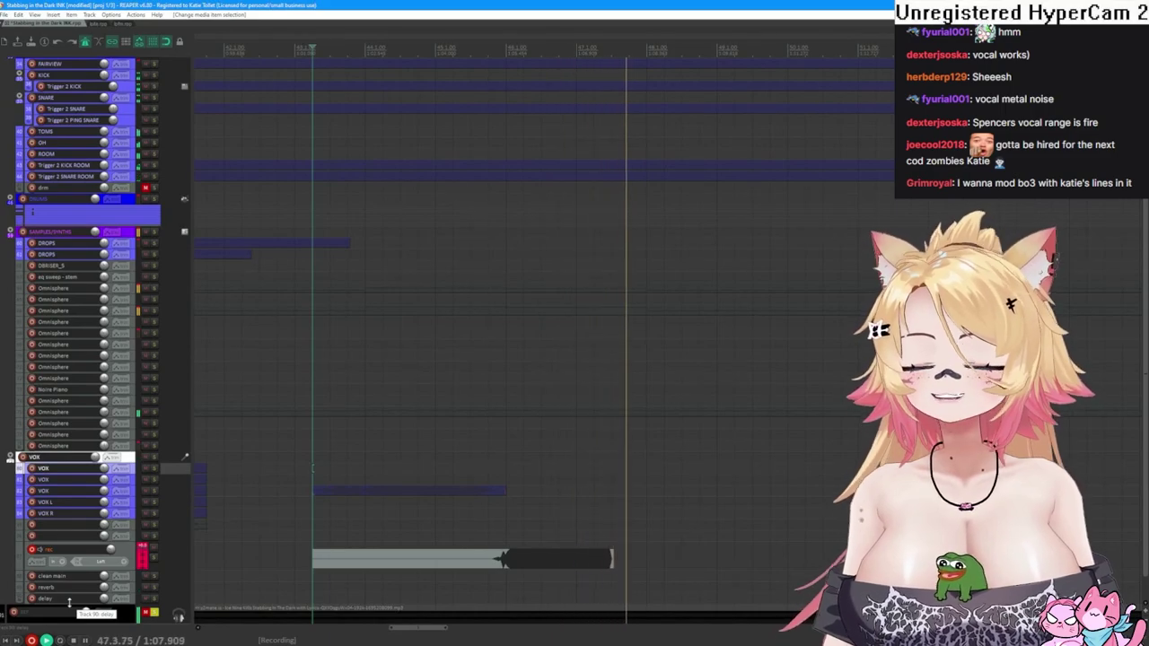
key("space")
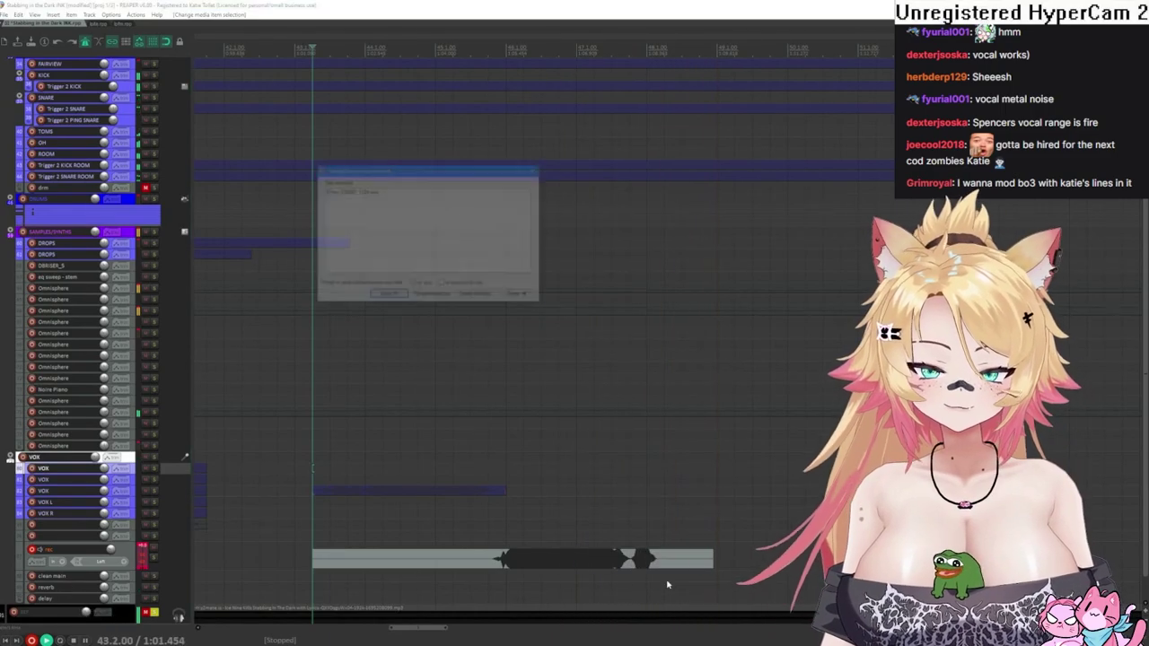
left_click(629, 557)
right_click(627, 555)
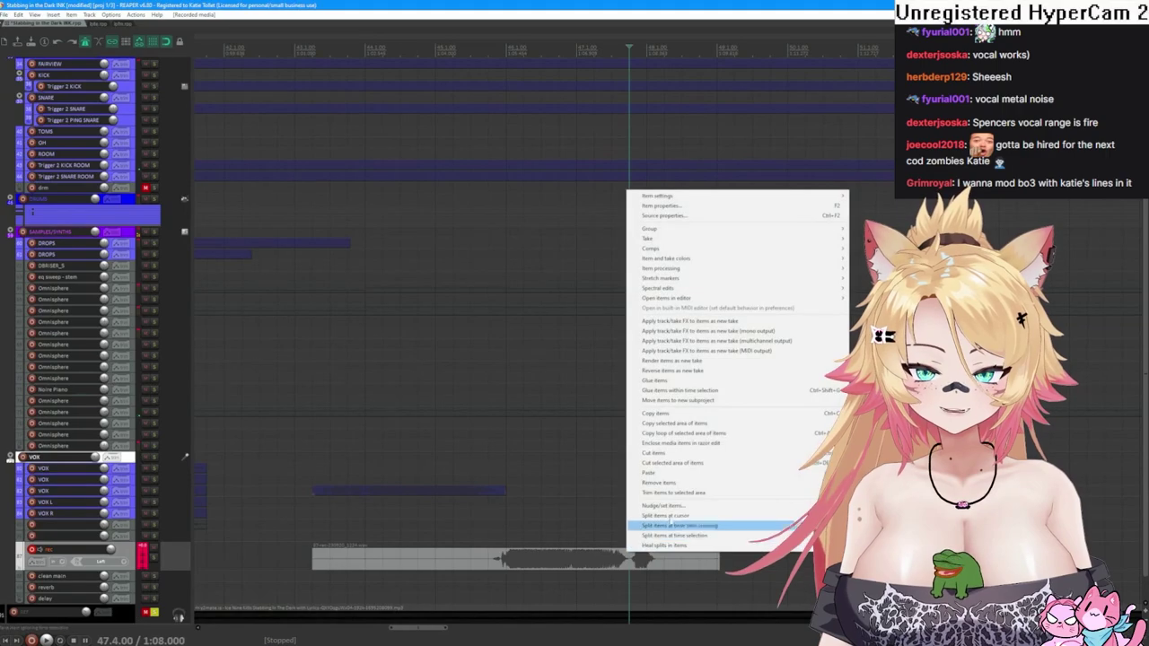
left_click(682, 483)
- Record a new take on the rec track from 43.1.00 and move it to the second VOX track
left_click(312, 525)
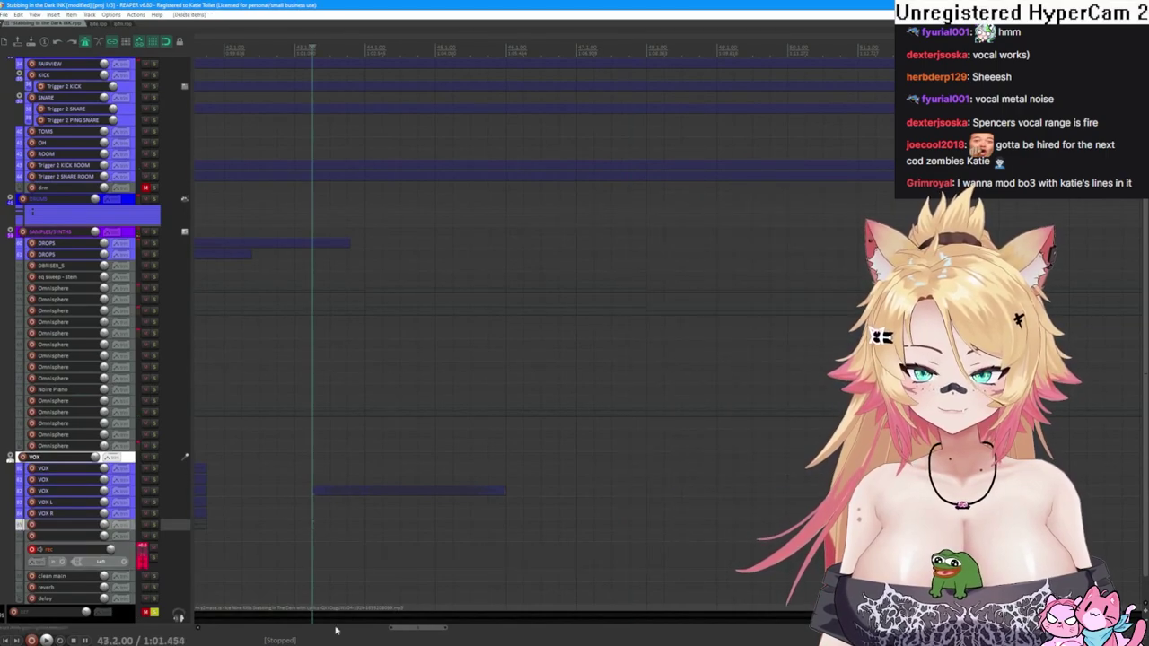
left_click(295, 431)
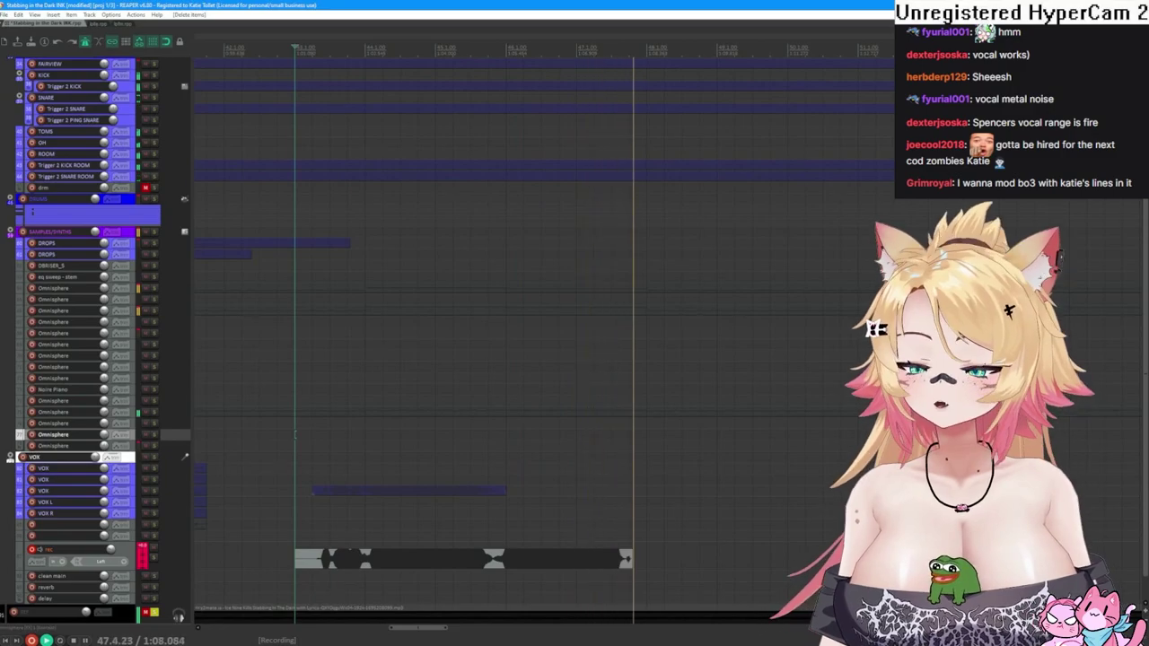
key("space")
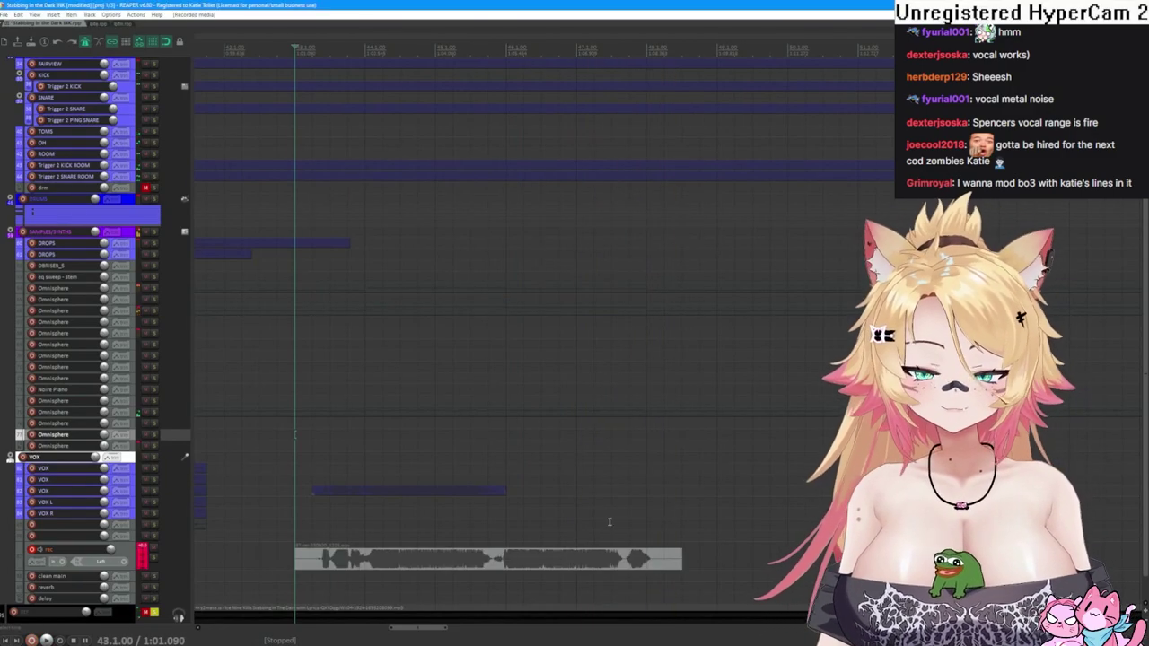
left_click_drag(458, 565, 444, 481)
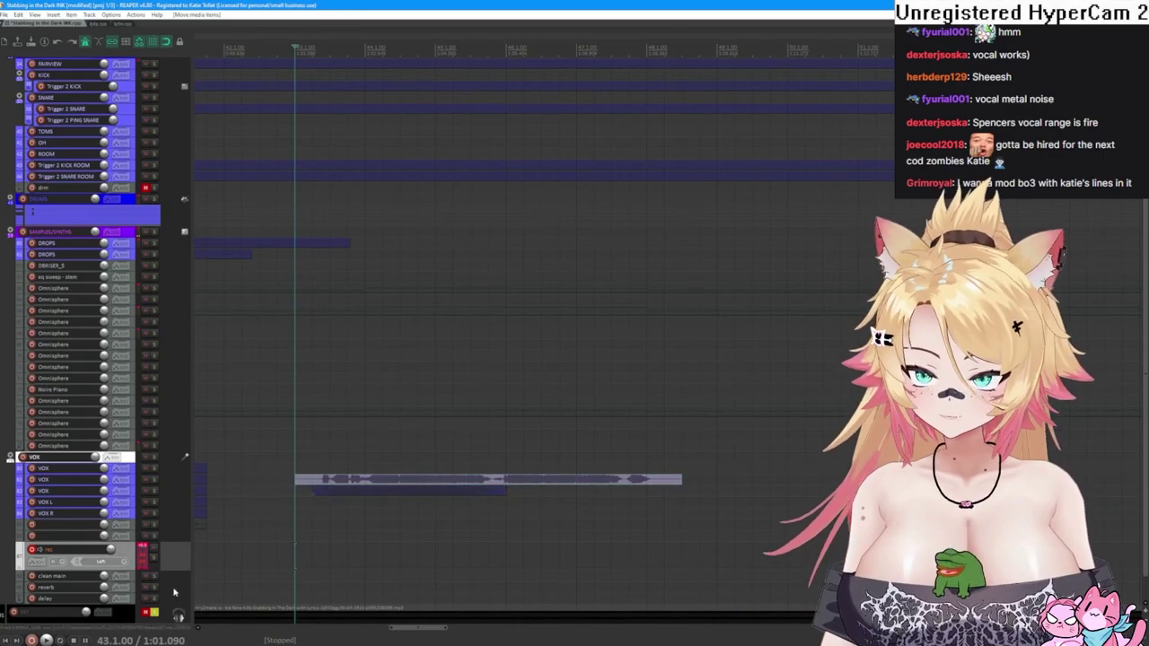
- Play the new take with the REF track unsoloed and remove the older take from the third VOX track
left_click(154, 613)
key("space")
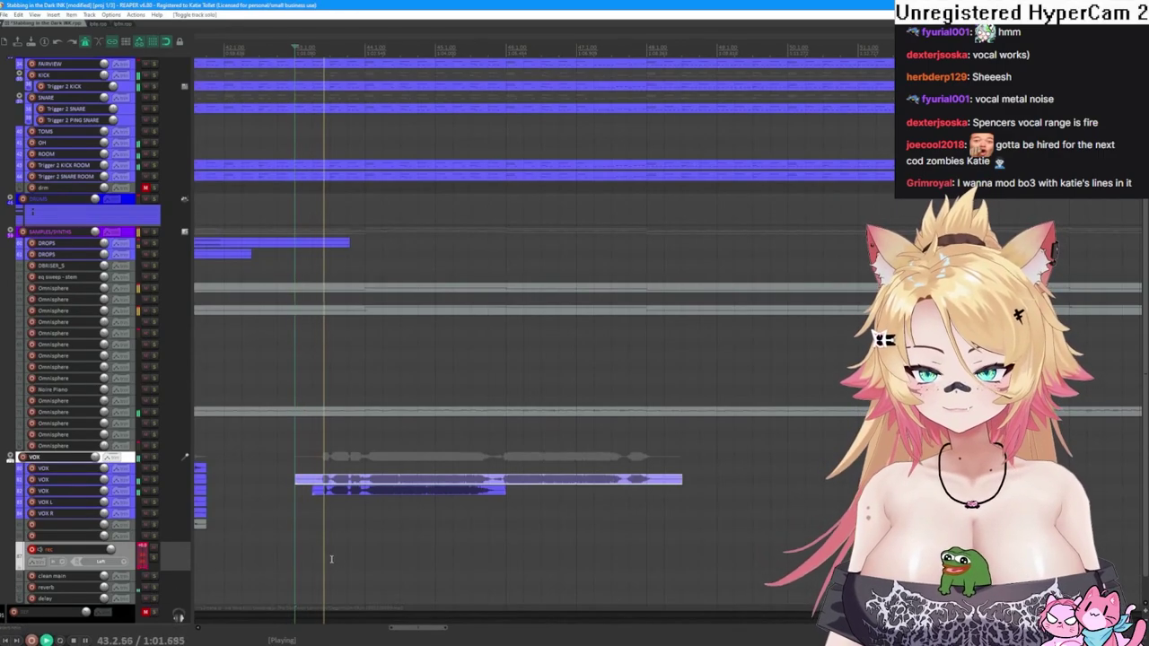
right_click(398, 494)
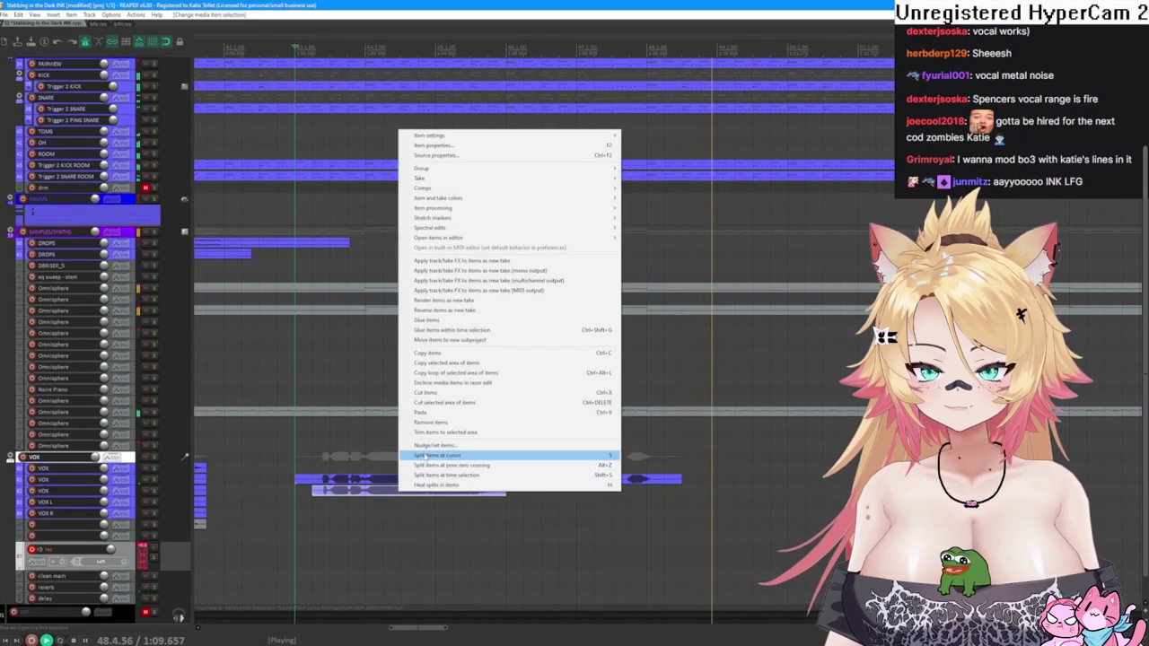
left_click(430, 423)
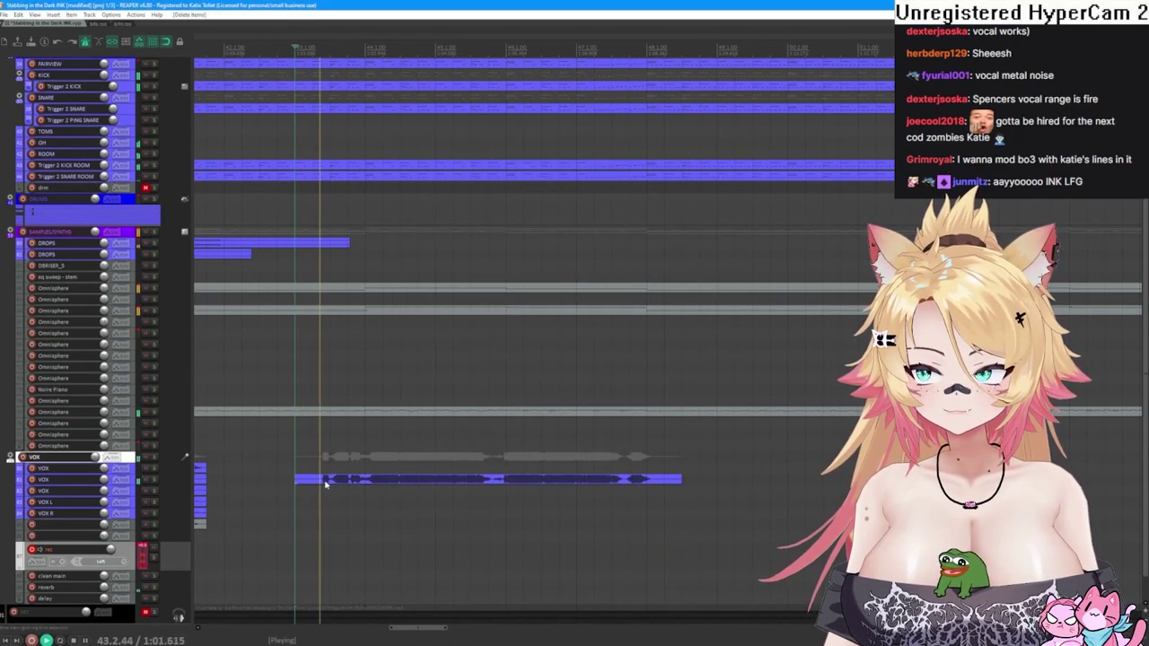
- Trim the second VOX track's new take to start at 43.2.00 and end at 48.2.00
left_click(293, 480)
left_click_drag(293, 479, 311, 479)
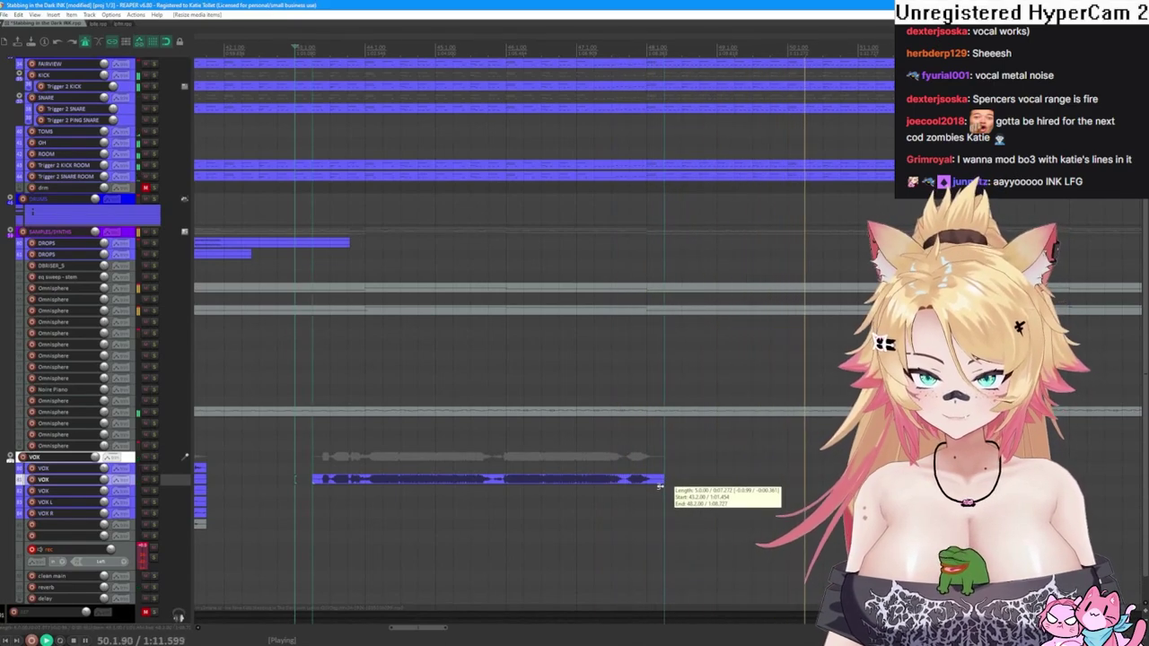
scroll(664, 485, "down", 2)
scroll(660, 491, "up", 2)
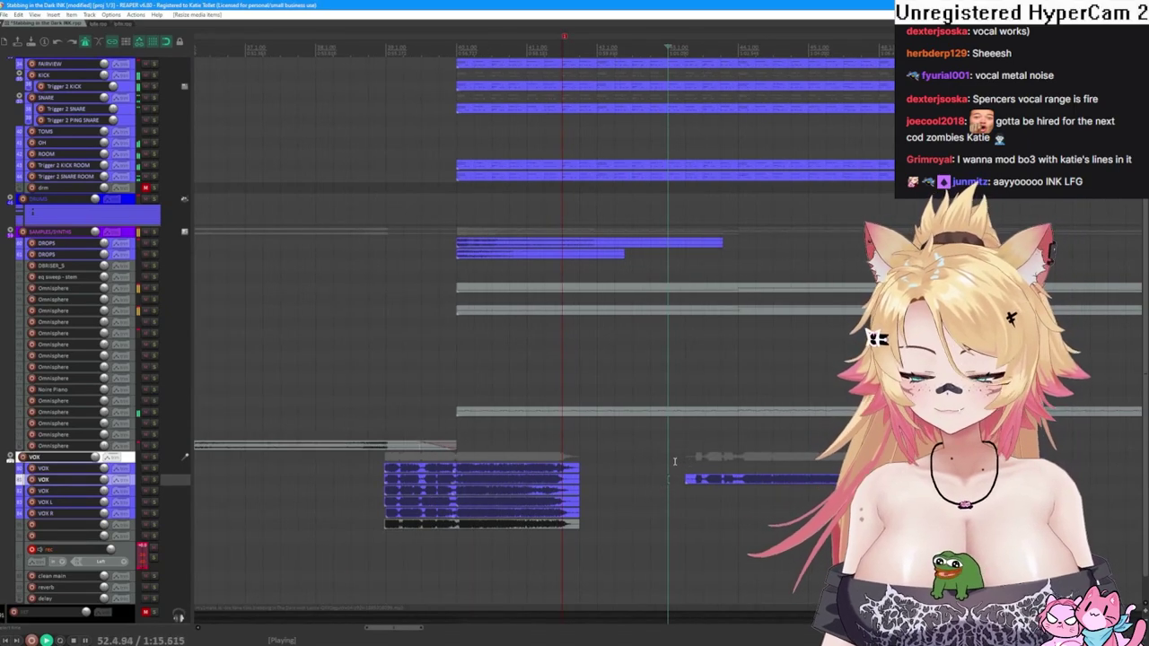
- Record a double from 43.1.00, audition it on the third VOX track and remove it
left_click(31, 640)
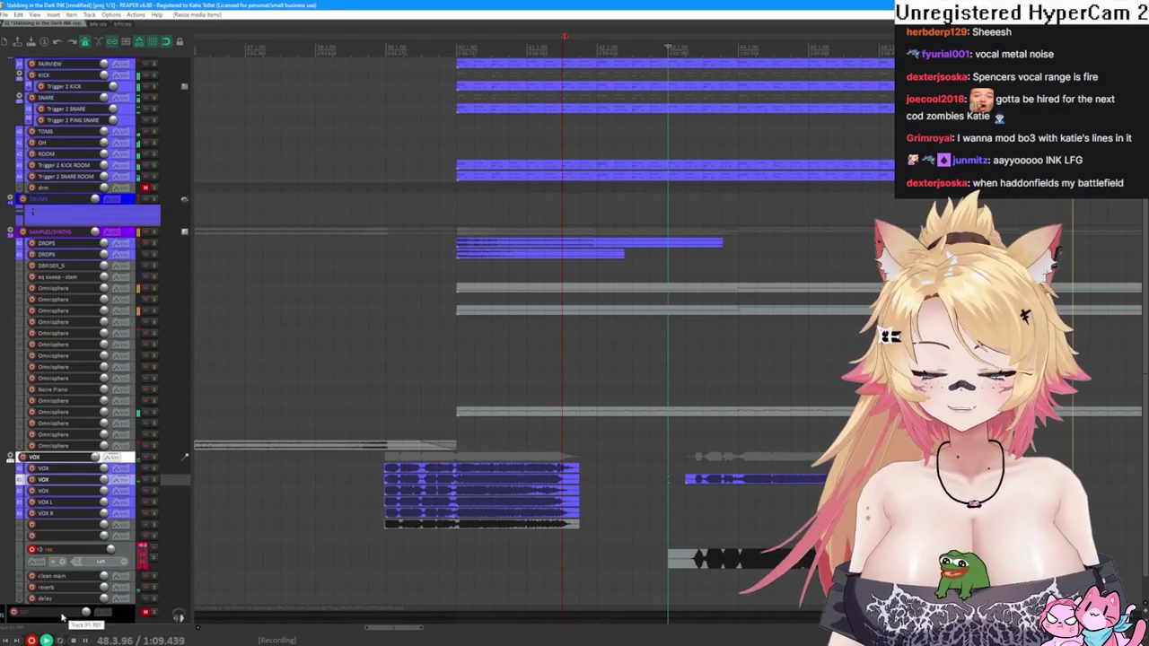
key("space")
left_click_drag(715, 554, 709, 499)
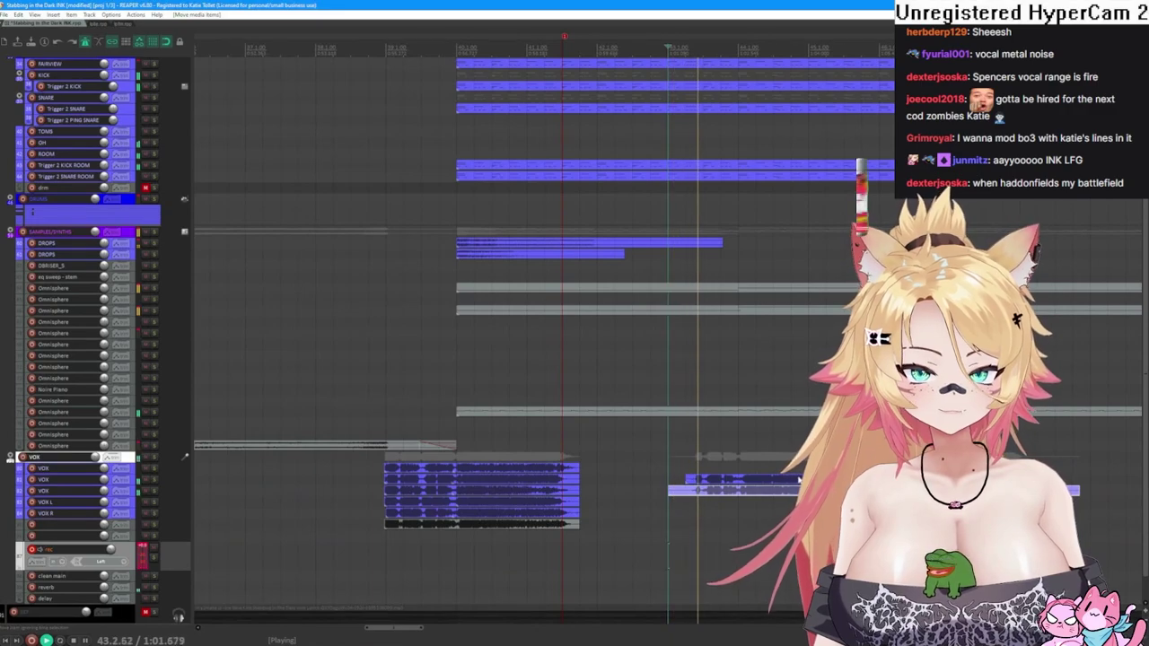
right_click(732, 495)
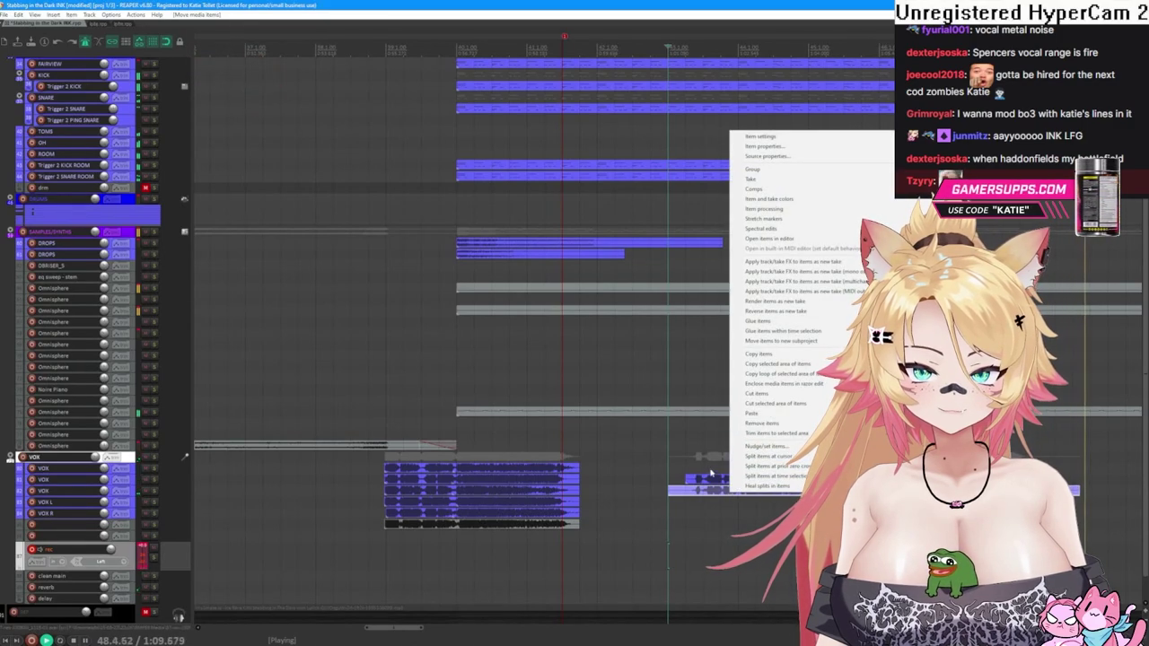
left_click(761, 424)
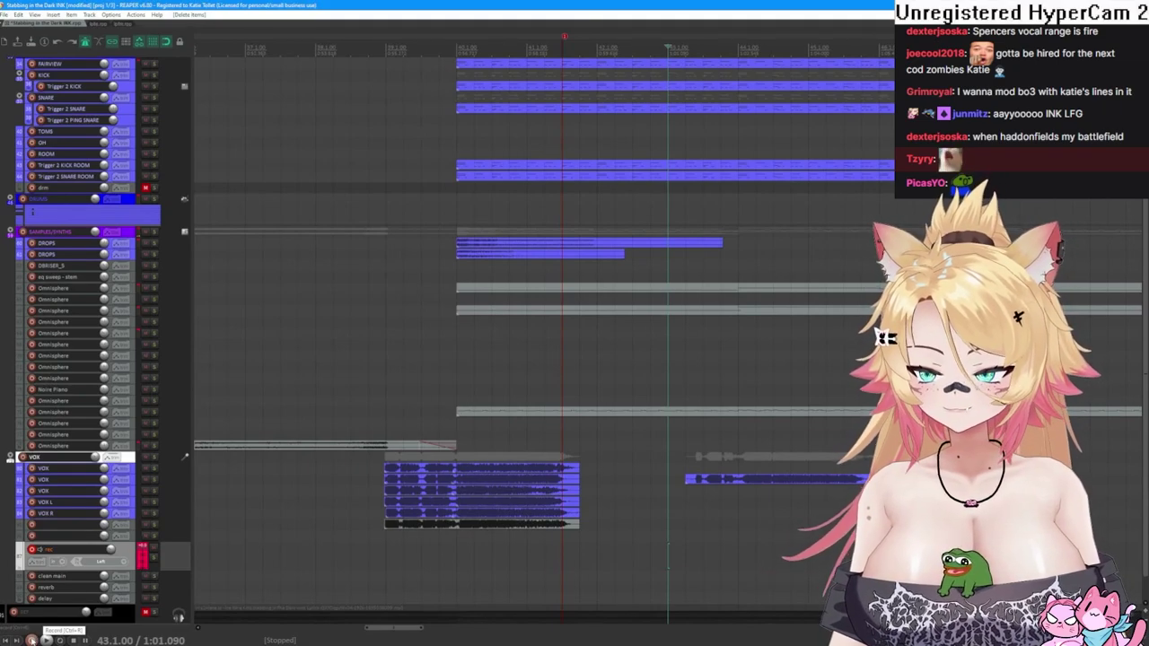
- Record a new take on the rec track from 43.1.00, play it back and move it to the first VOX track
left_click(31, 640)
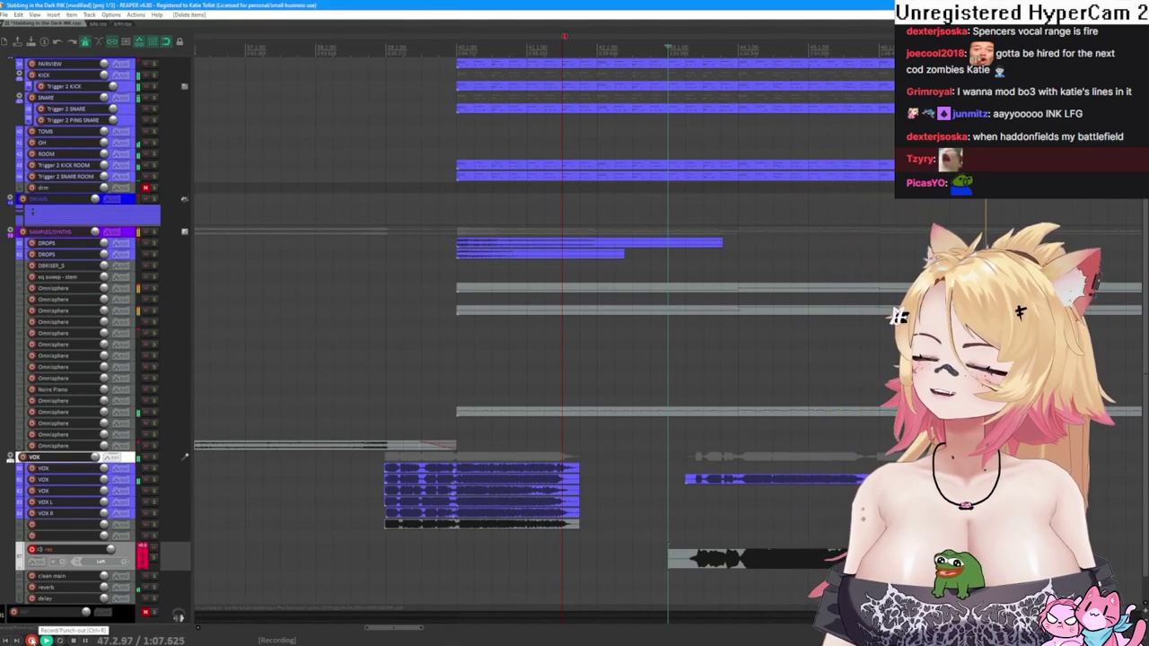
left_click(31, 641)
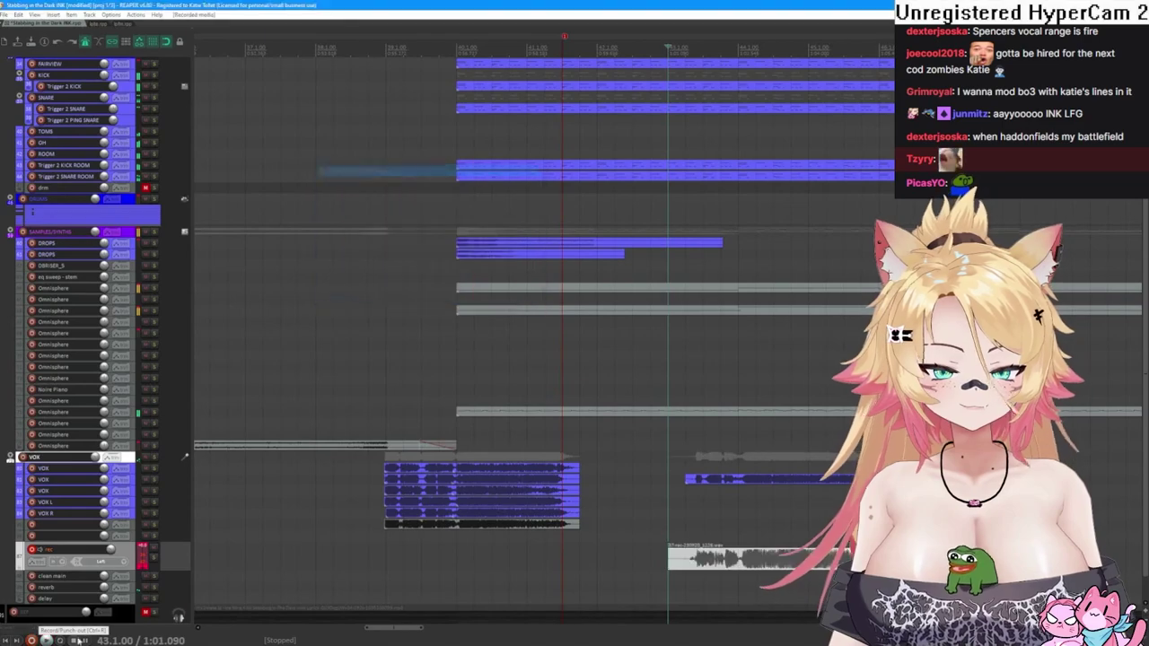
left_click(47, 640)
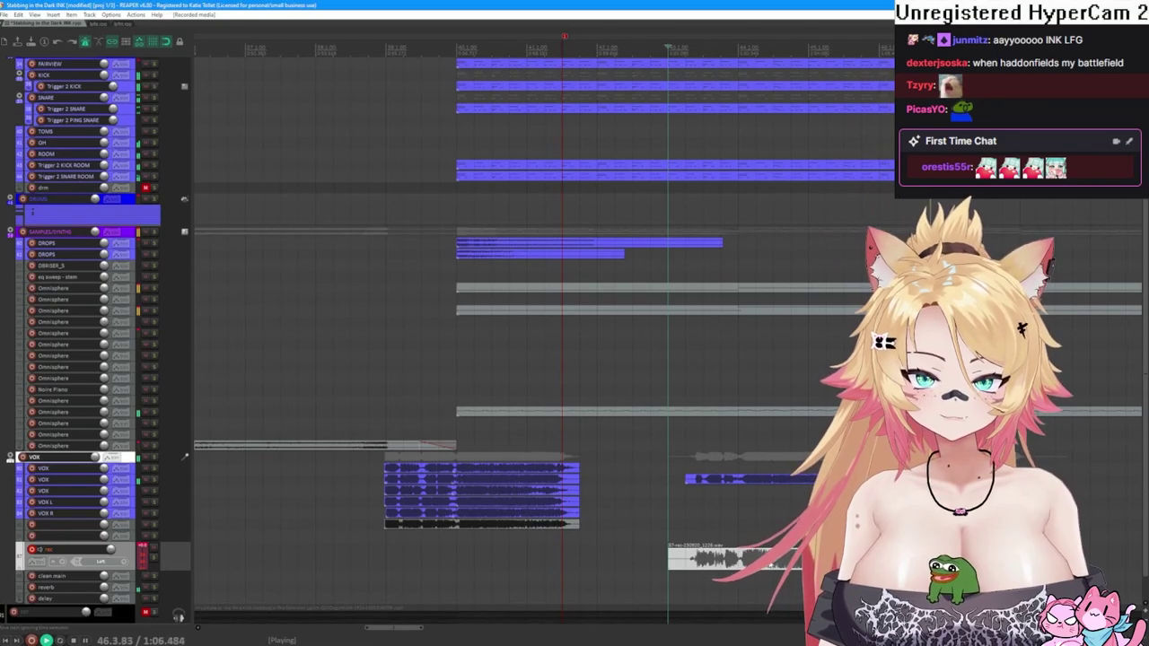
left_click_drag(709, 556, 709, 469)
key("space")
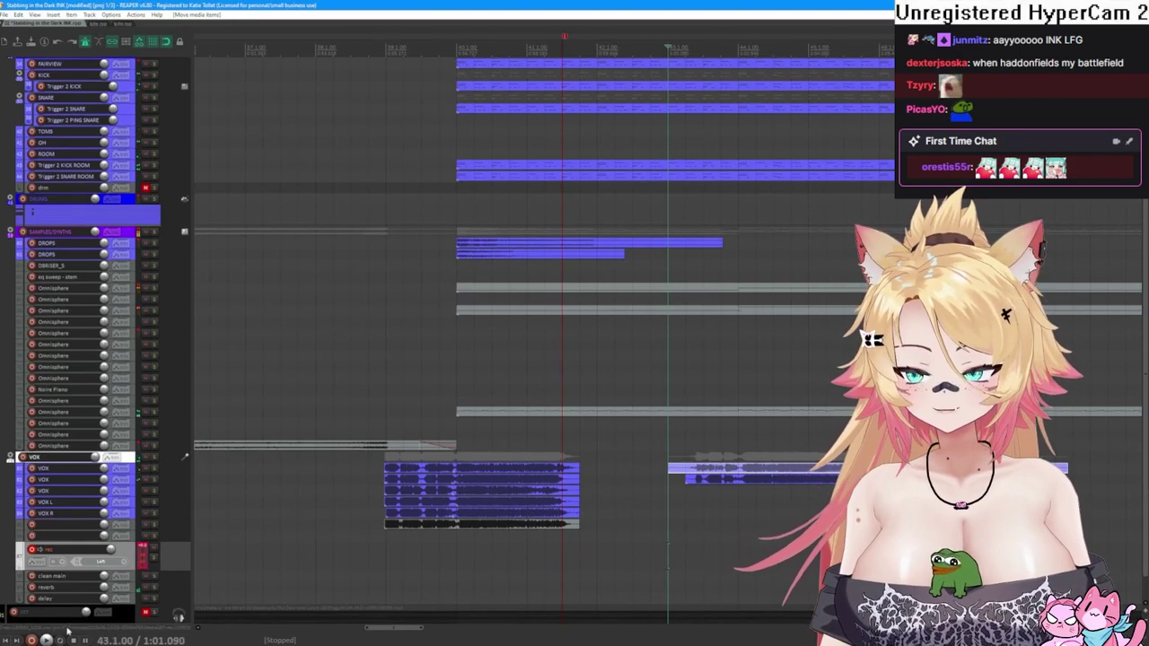
- Record another double from 43.1.00 on the rec track and move it to the third VOX track
key("ctrl+r")
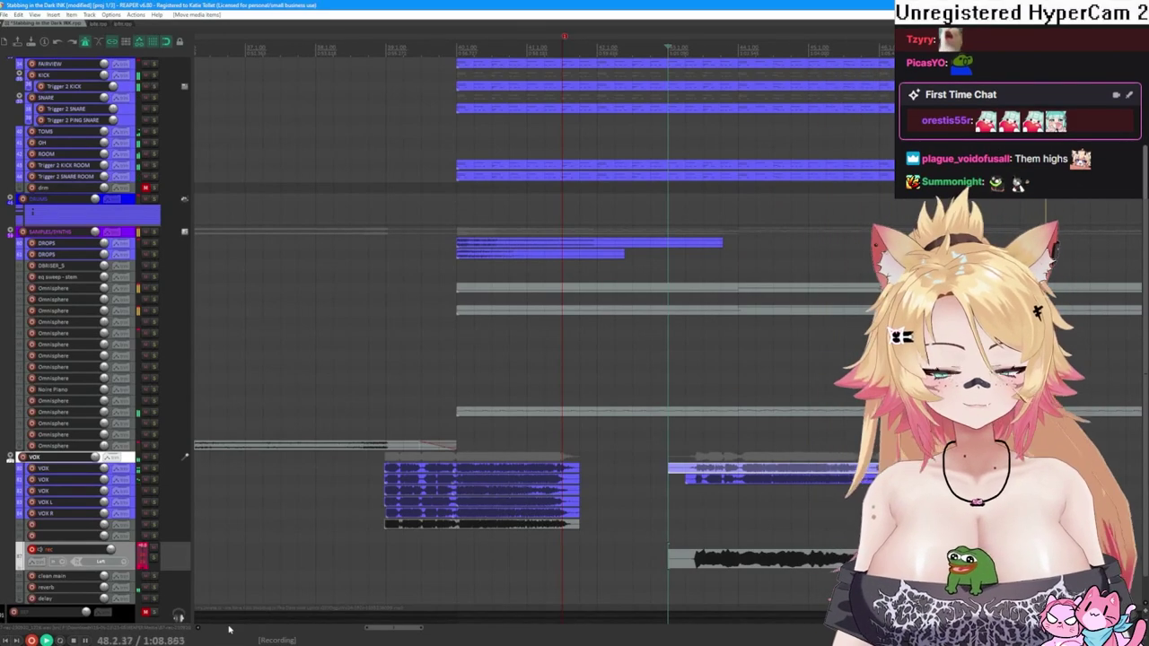
key("space")
key("Return")
left_click_drag(793, 510, 793, 490)
- Trim the new takes on the first and third VOX tracks to start at 43.2.00 and end with the second VOX take
key("space")
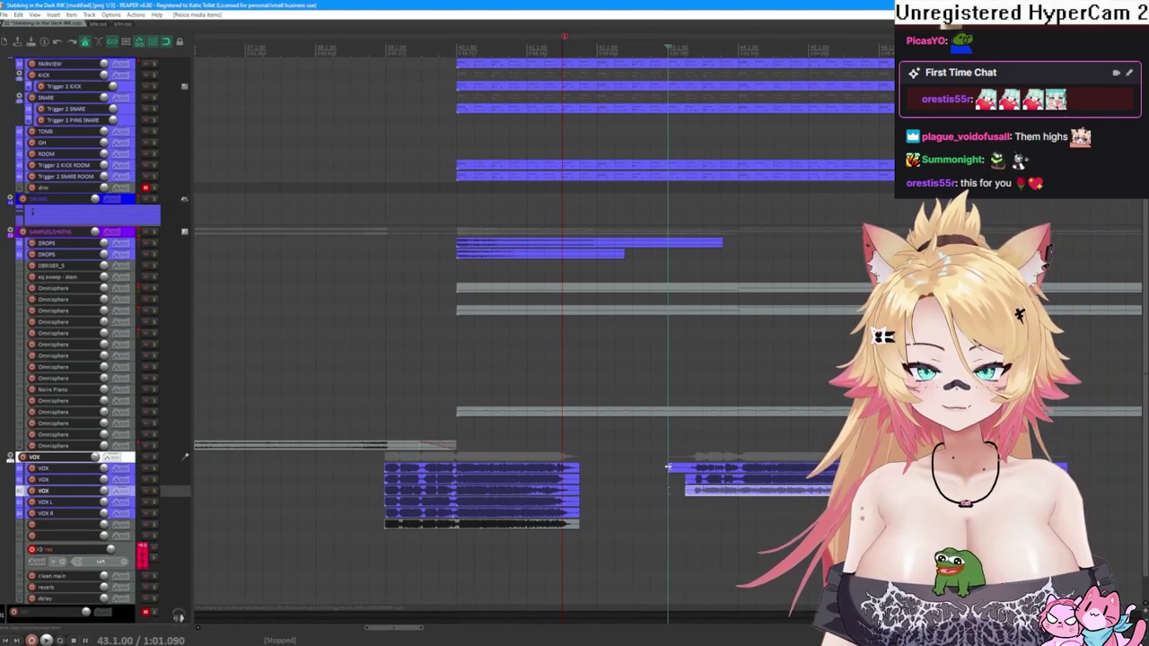
left_click_drag(667, 489, 685, 485)
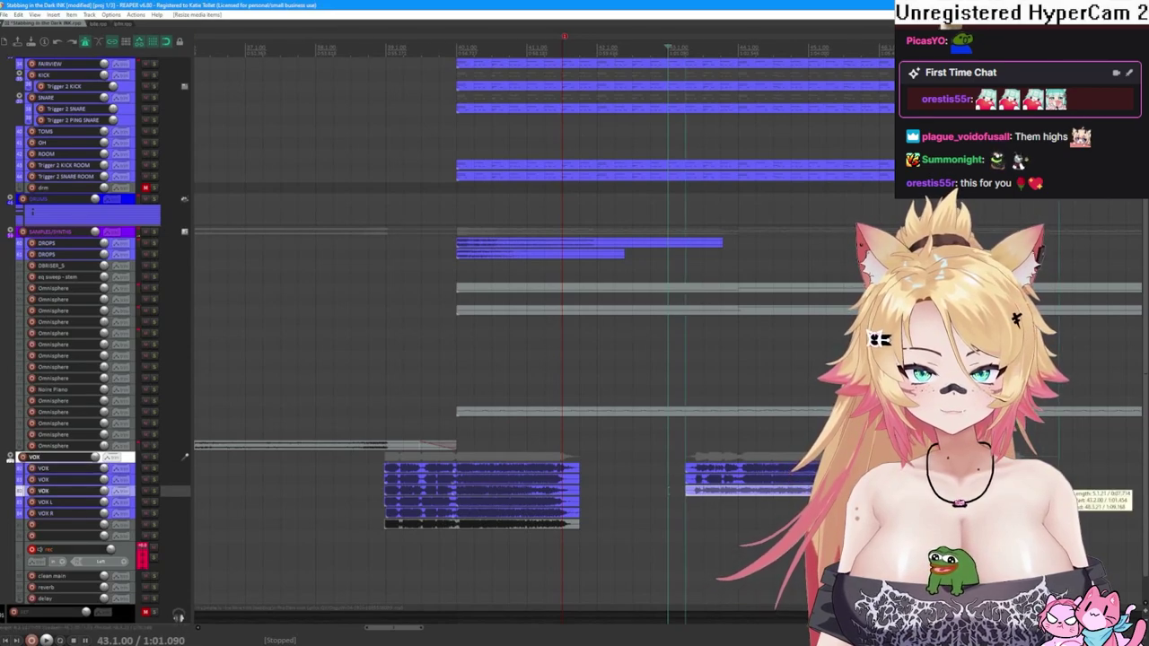
scroll(669, 467, "left", 2)
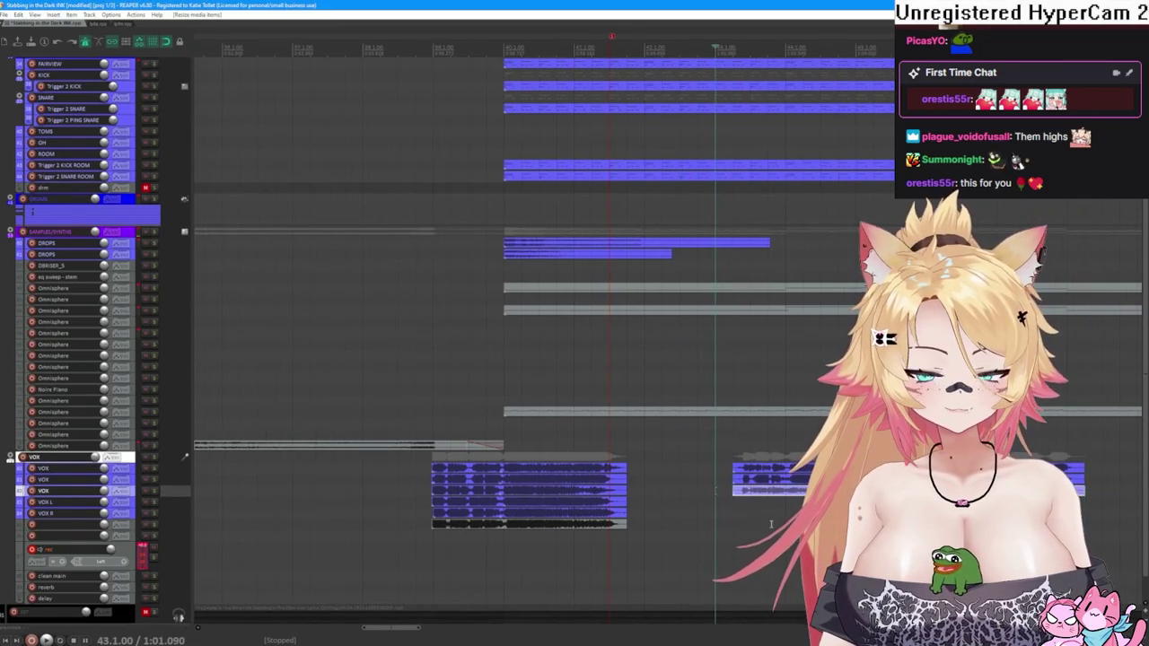
- Record one more take from 43.1.00 on the rec track and move it to the unnamed track below VOX R for playback
left_click(733, 510)
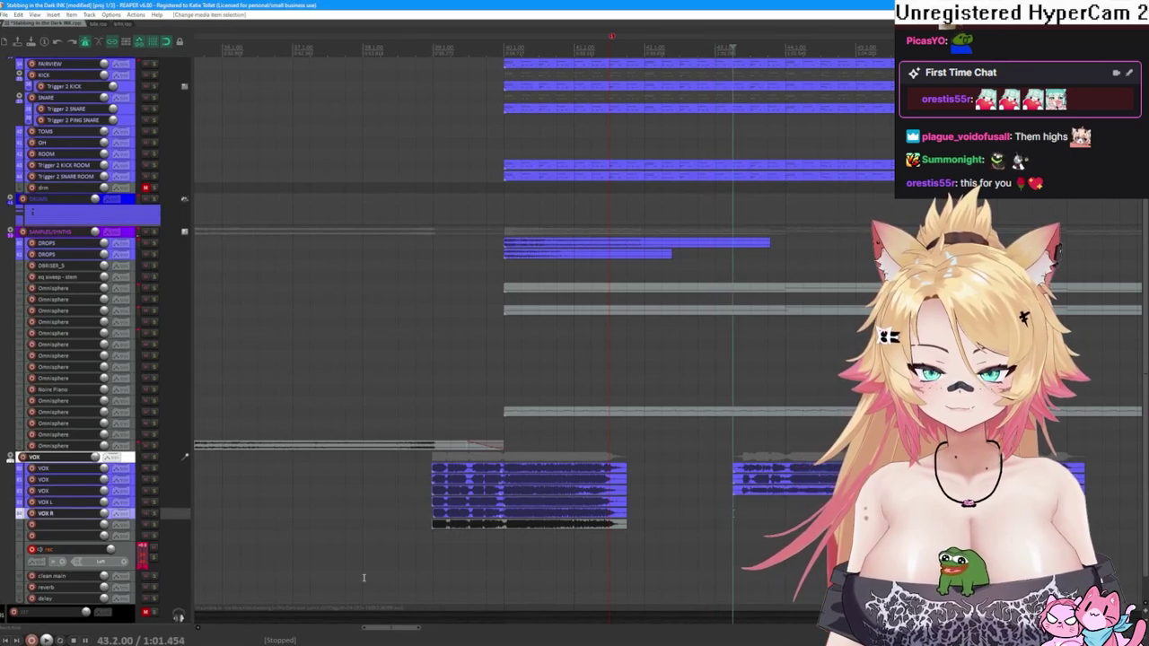
left_click(710, 493)
left_click(32, 640)
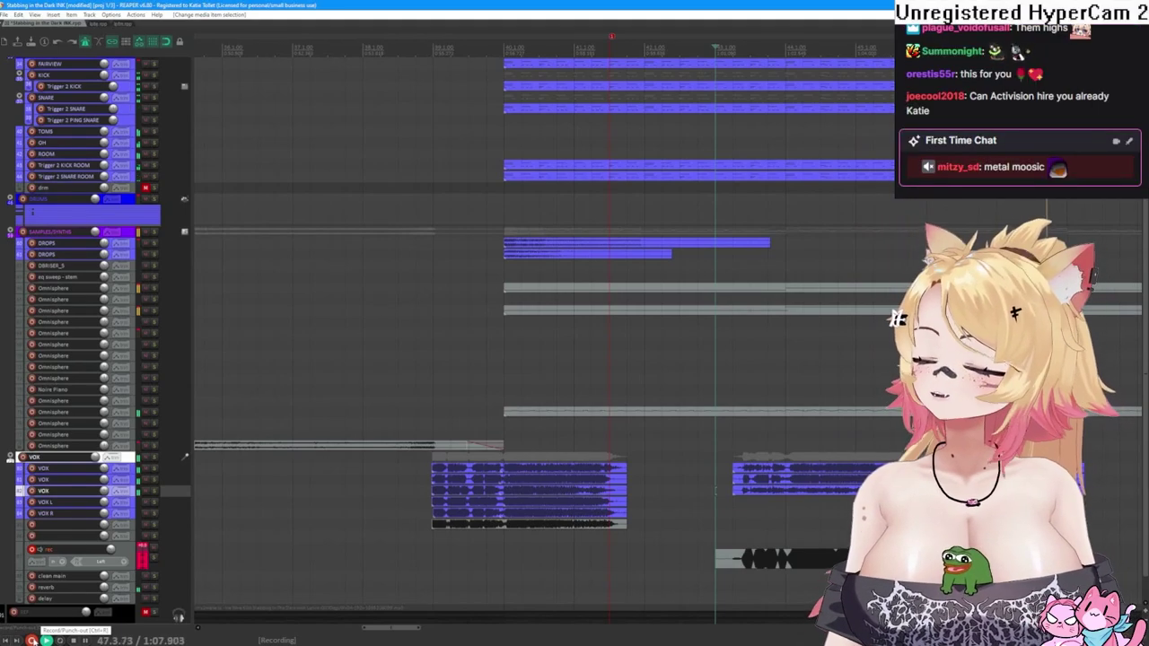
left_click(31, 640)
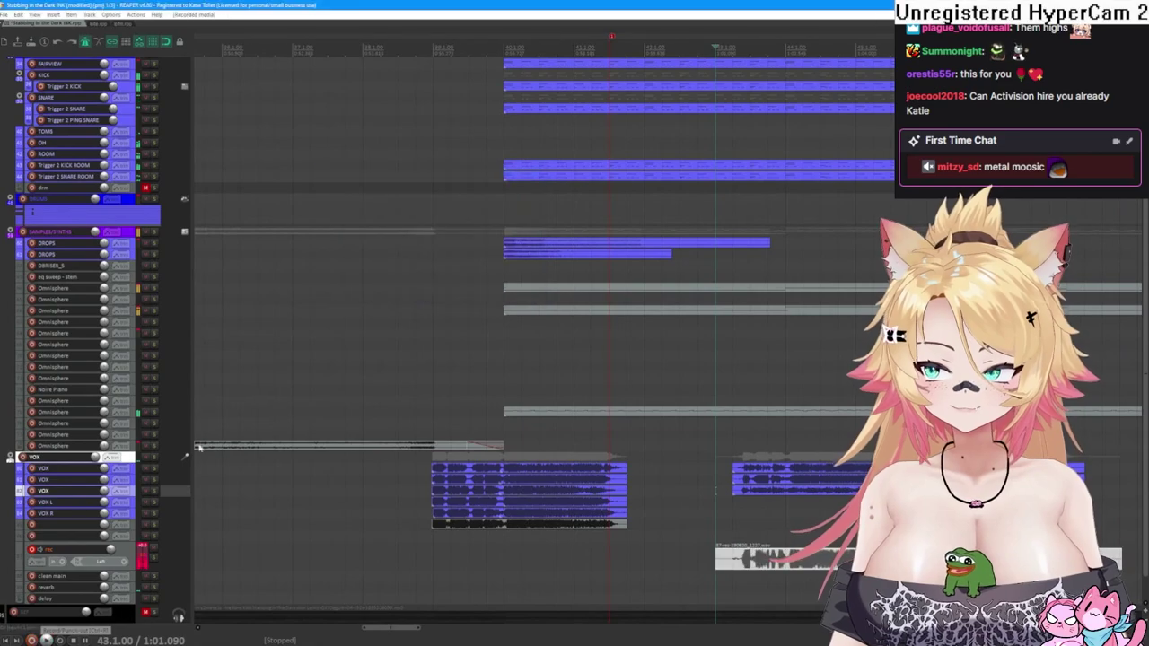
left_click_drag(728, 571, 765, 530)
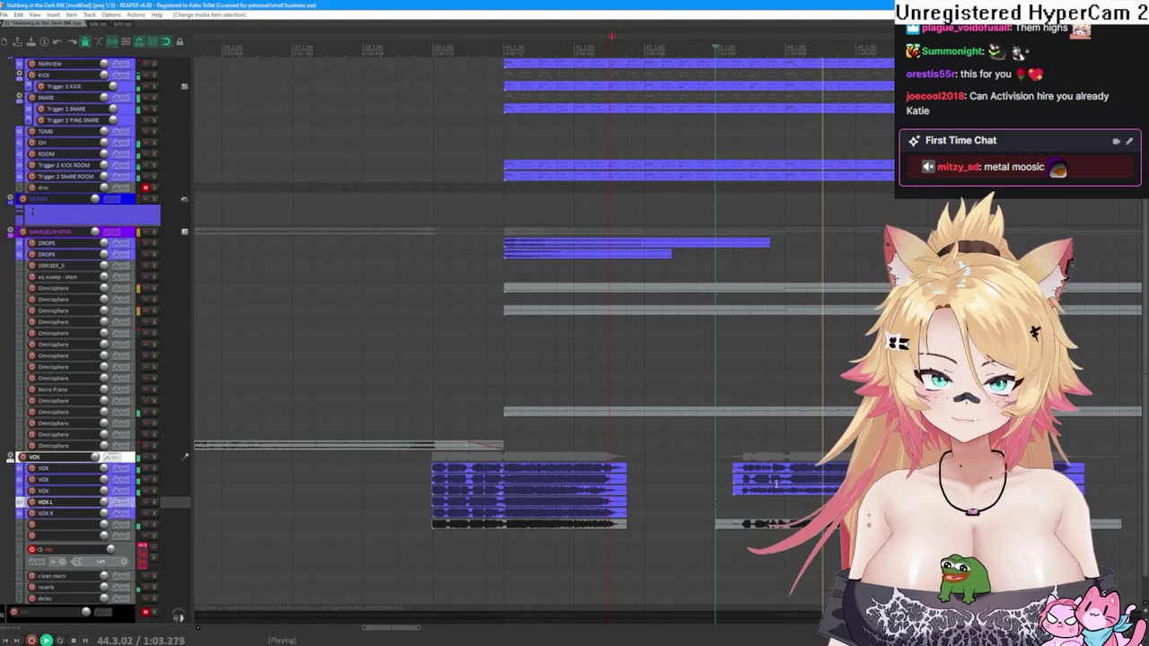
- Swap the take on the third VOX track with the newest take on the unnamed track below VOX R
key("v")
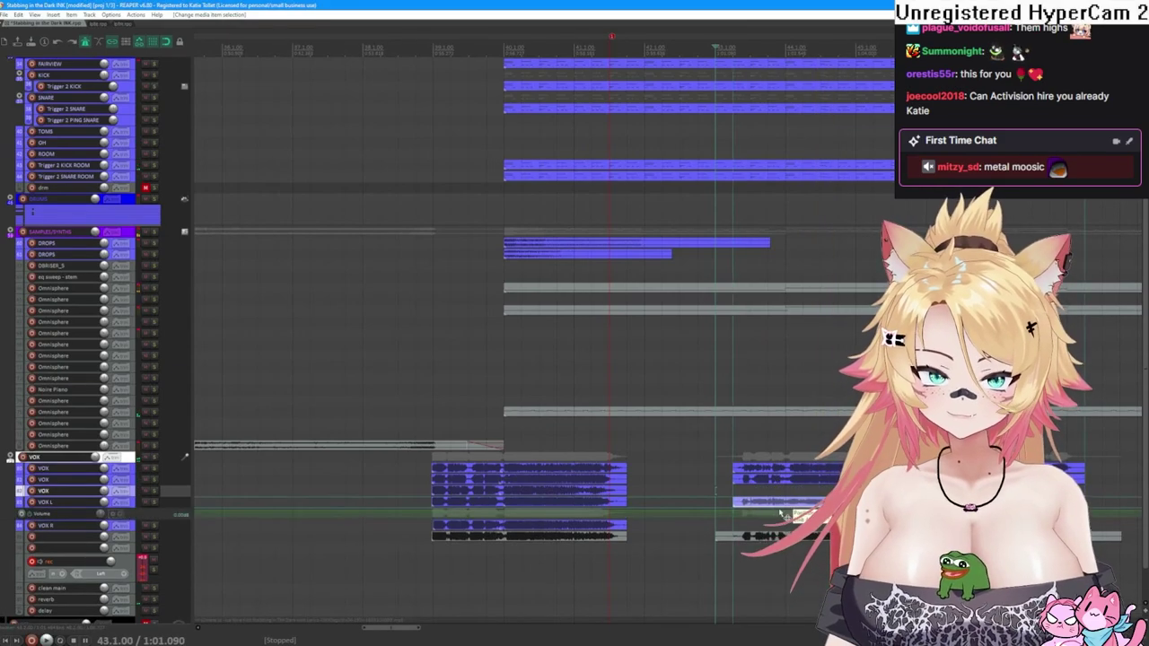
key("v")
mouse_move(779, 531)
left_mouse_down()
mouse_move(774, 512)
mouse_move(774, 536)
left_mouse_up()
key("v")
- Hide the volume envelopes of VOX R and the unnamed track below it
right_click(143, 533)
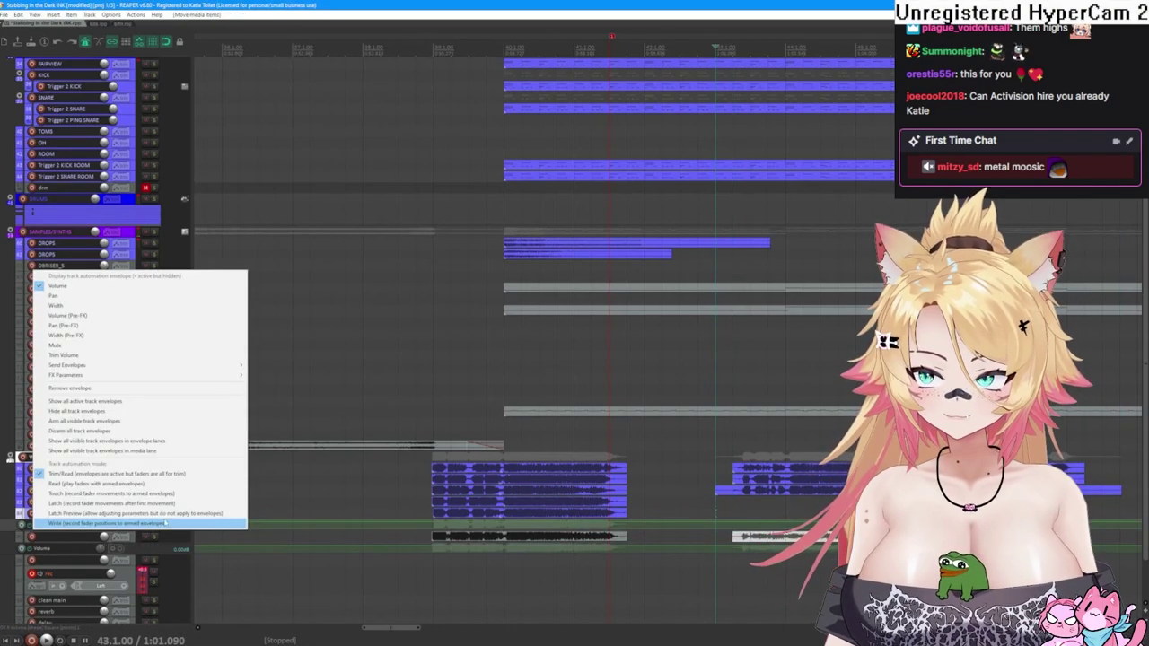
left_click(144, 290)
right_click(143, 539)
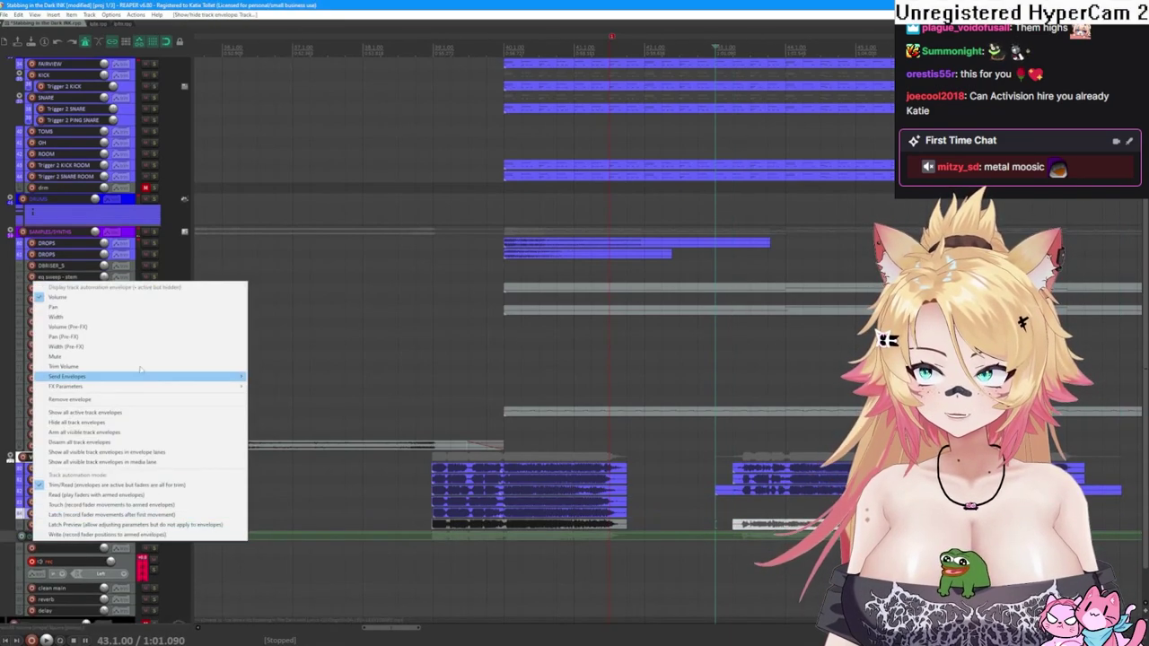
left_click(130, 300)
- Play the layered takes and trim the third VOX track's new take to start at 43.2.00 and end with the other takes
key("space")
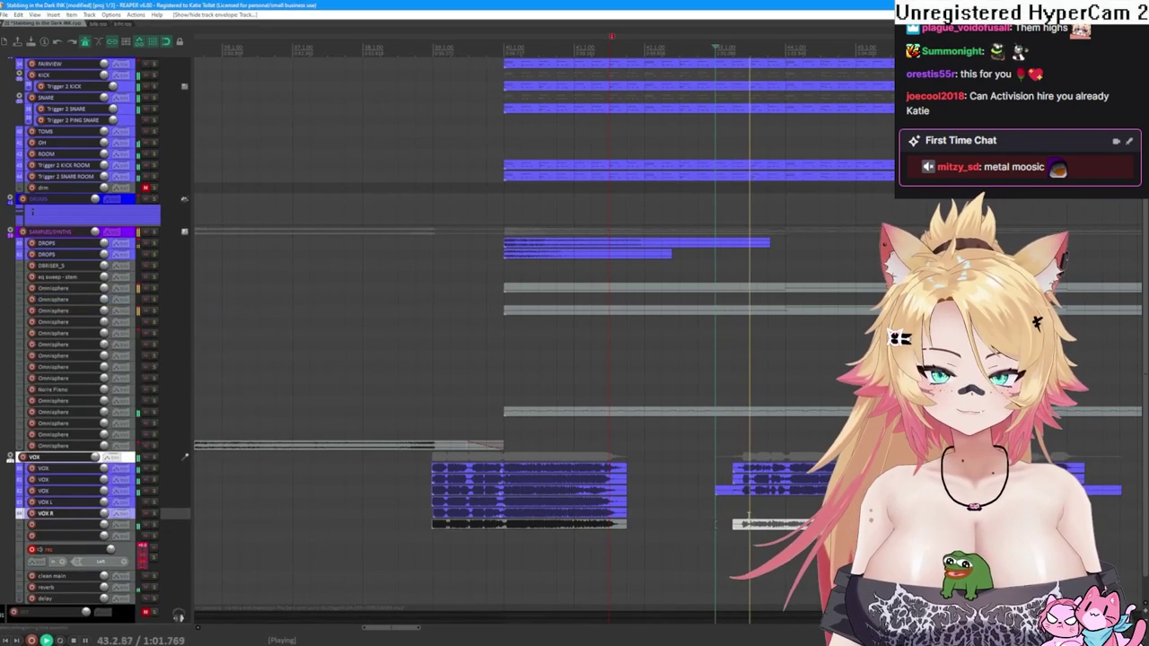
left_click_drag(715, 491, 733, 491)
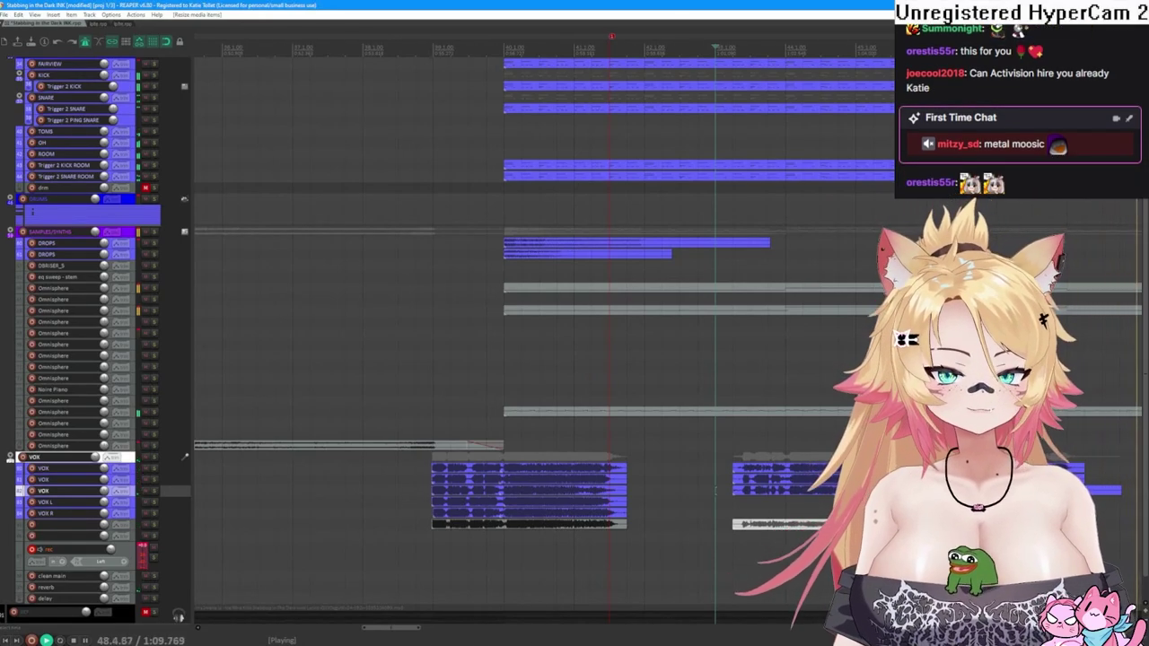
scroll(539, 359, "left", 1)
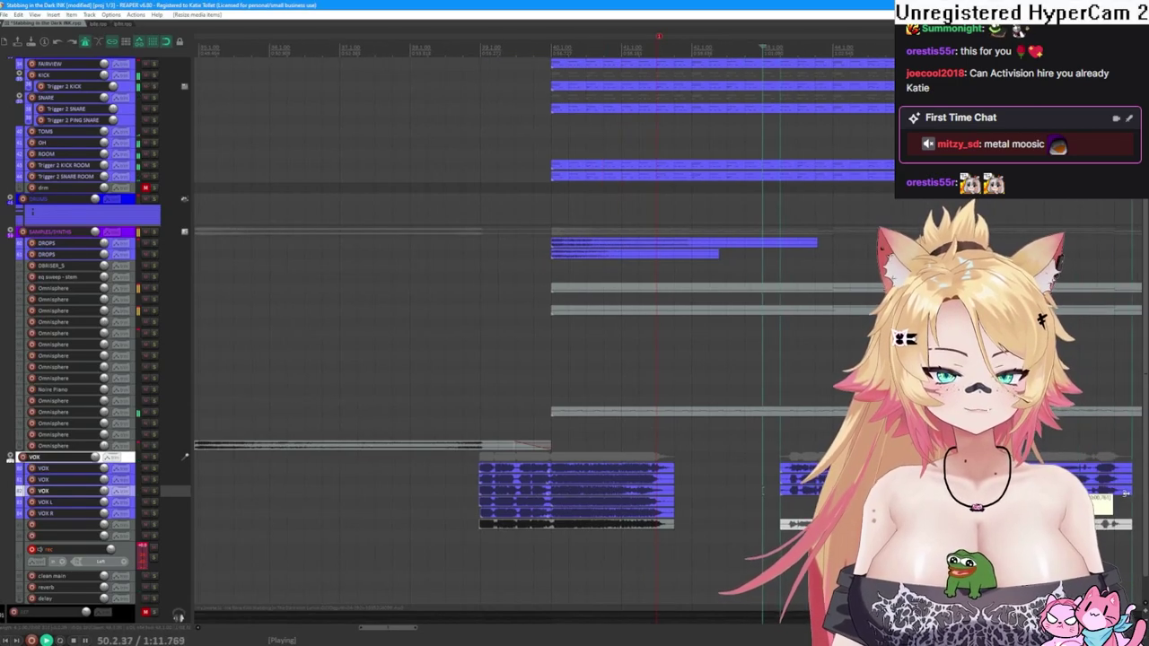
scroll(572, 360, "down", 2)
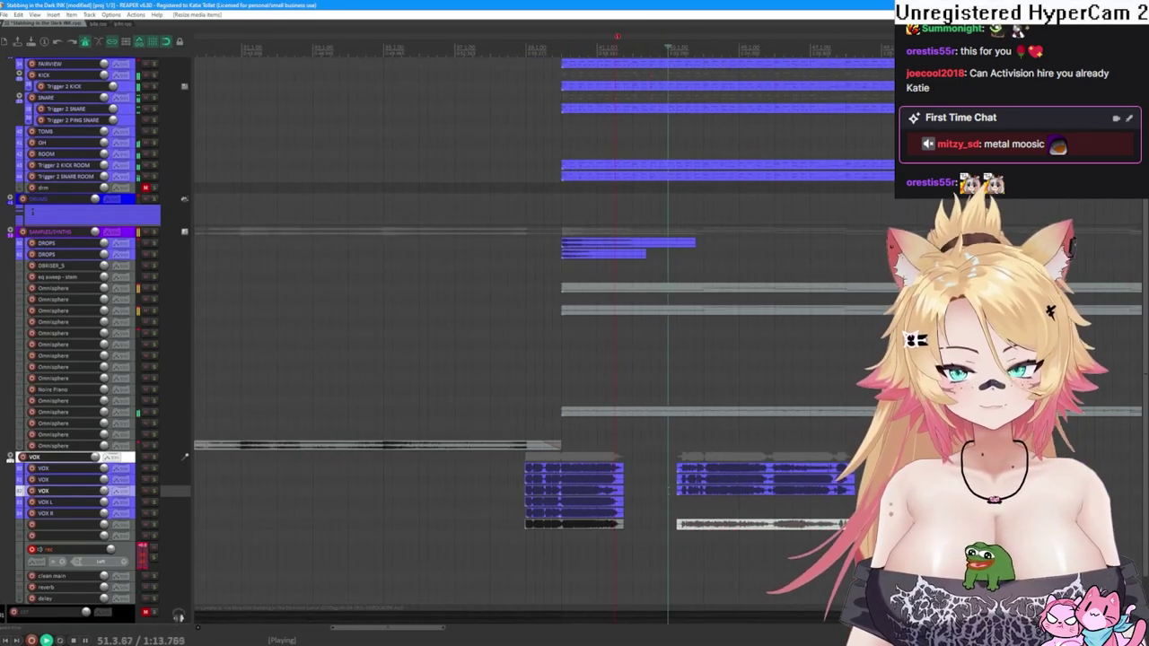
- Solo the REF track during playback and bring the section after the recorded takes into view
left_click(155, 615)
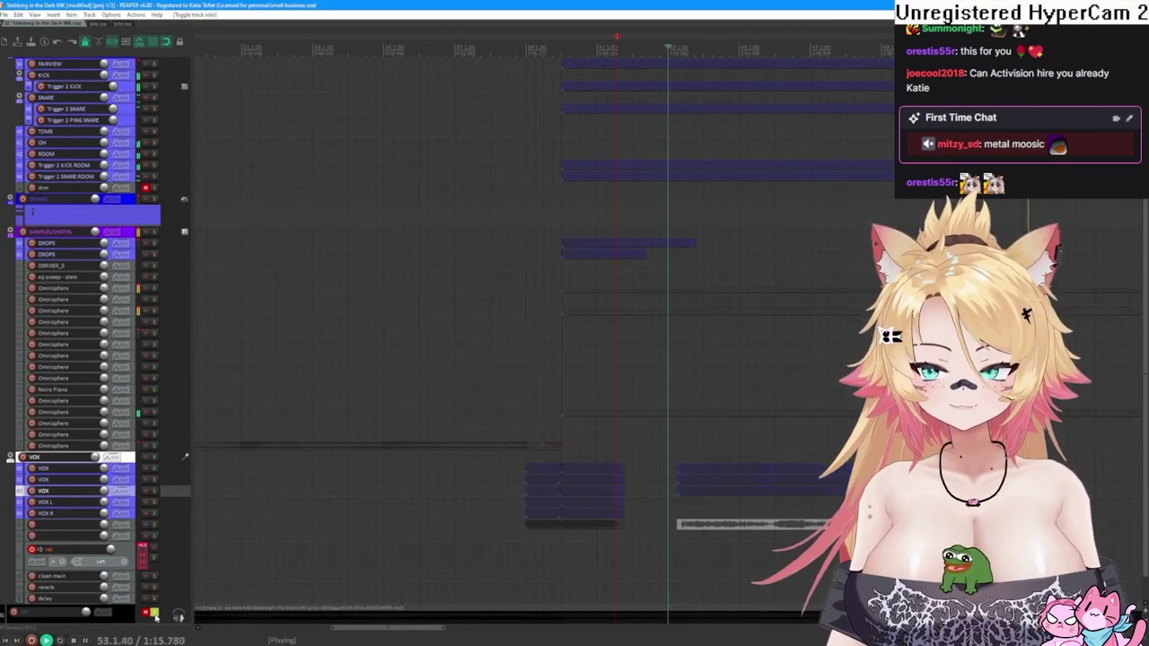
scroll(810, 446, "down", 1)
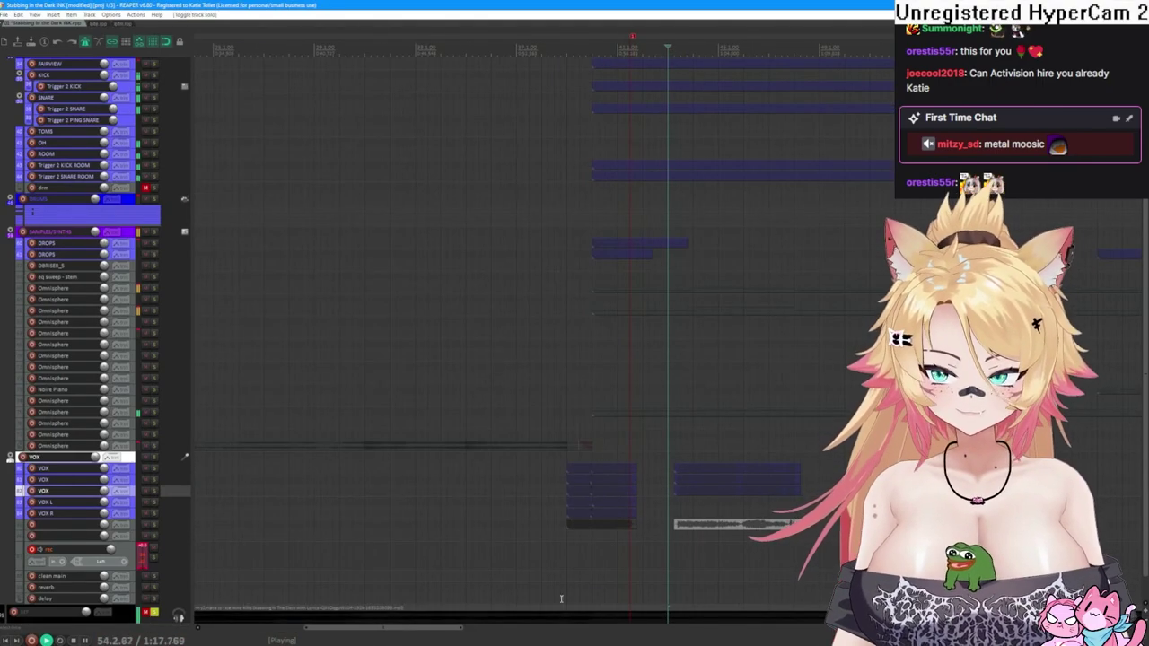
left_click_drag(425, 639, 484, 640)
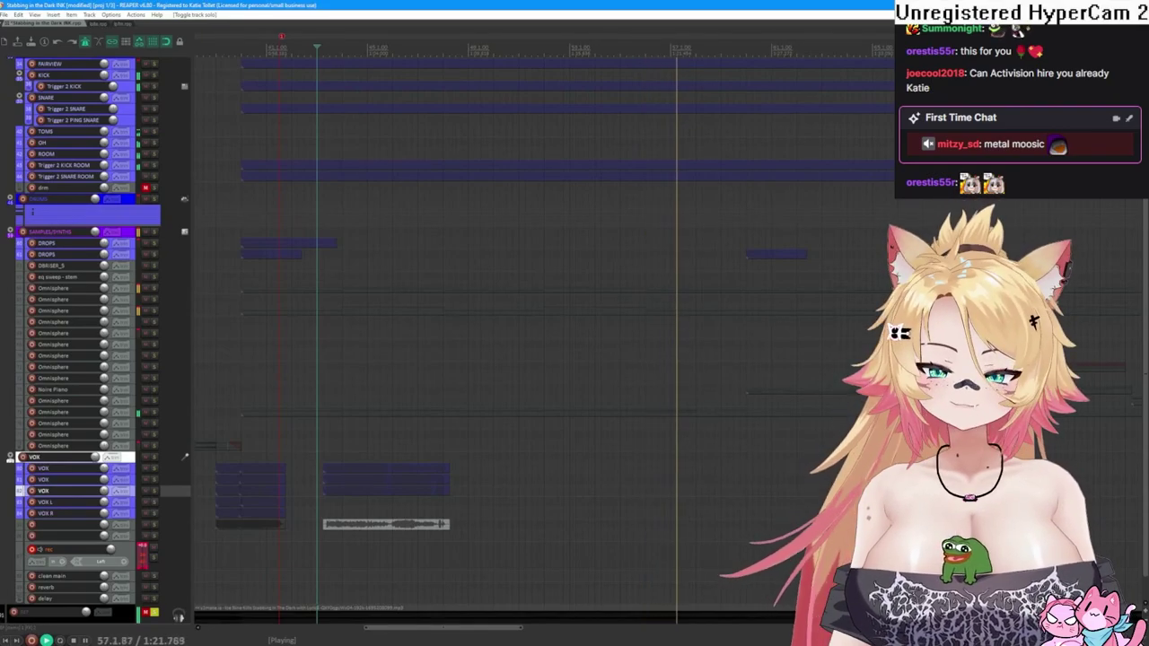
key("super+d")
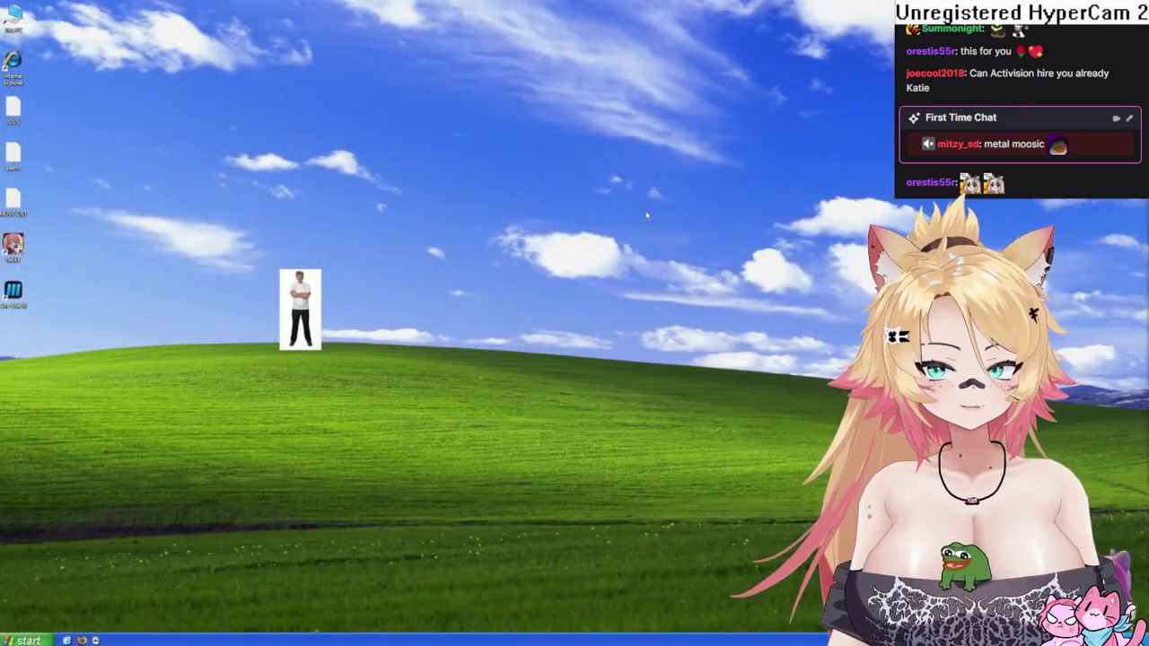
key("super+d")
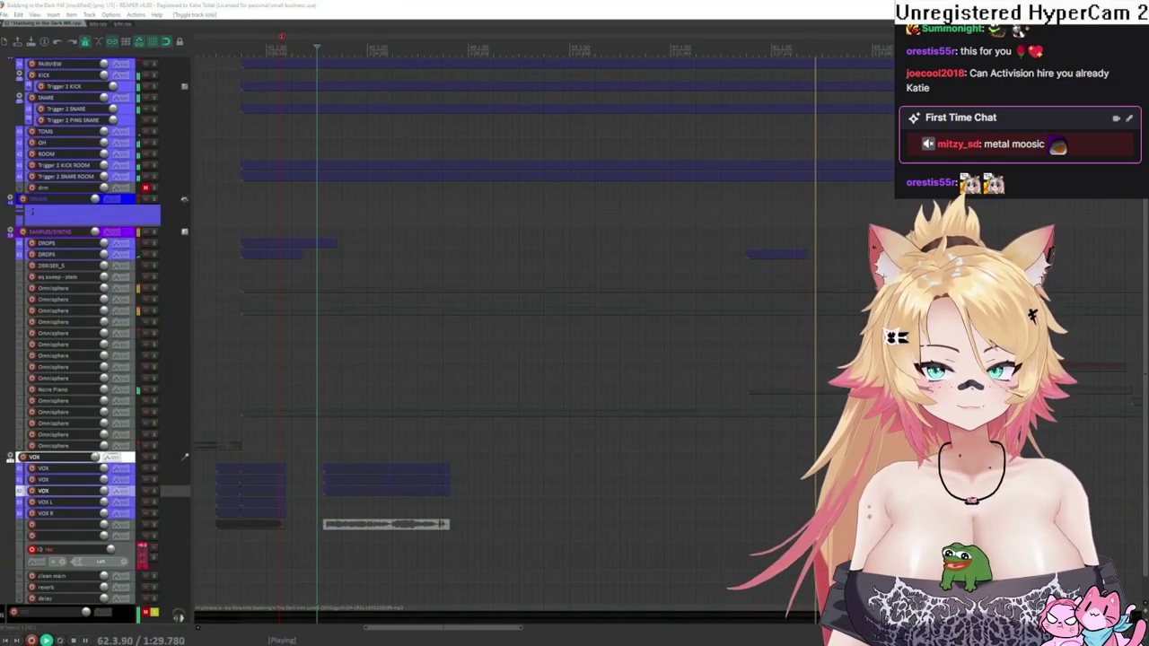
- Play the soloed REF track from several points to locate the next vocal line and set the start position to 59.2.00
left_click(739, 480)
left_click(659, 490)
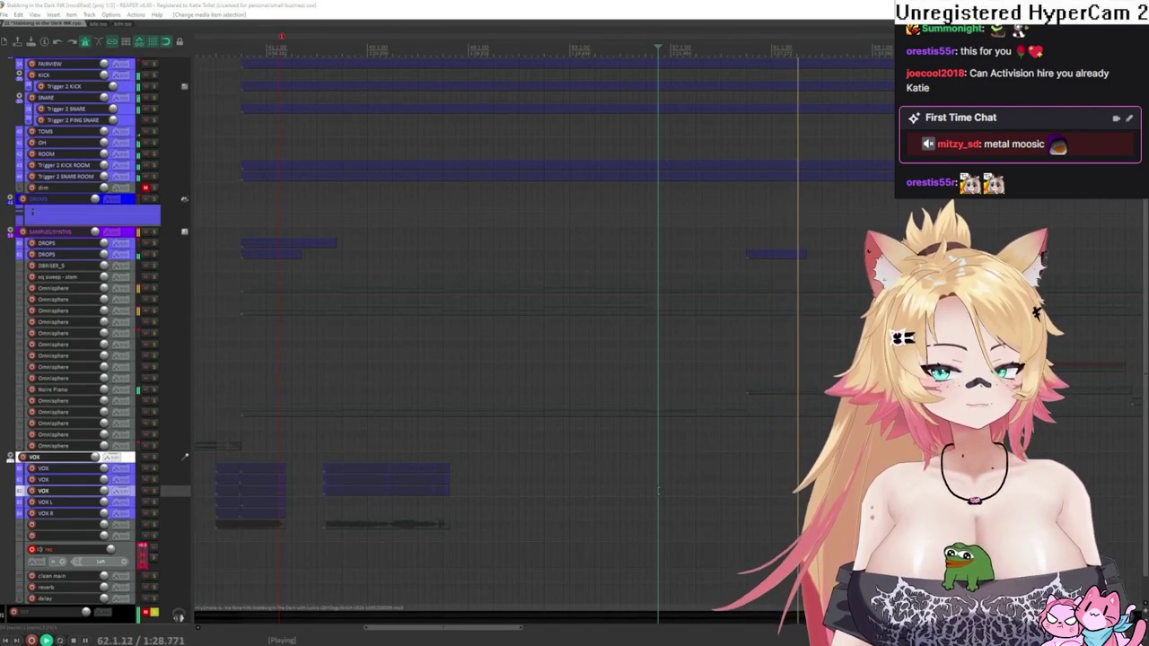
left_click(736, 15)
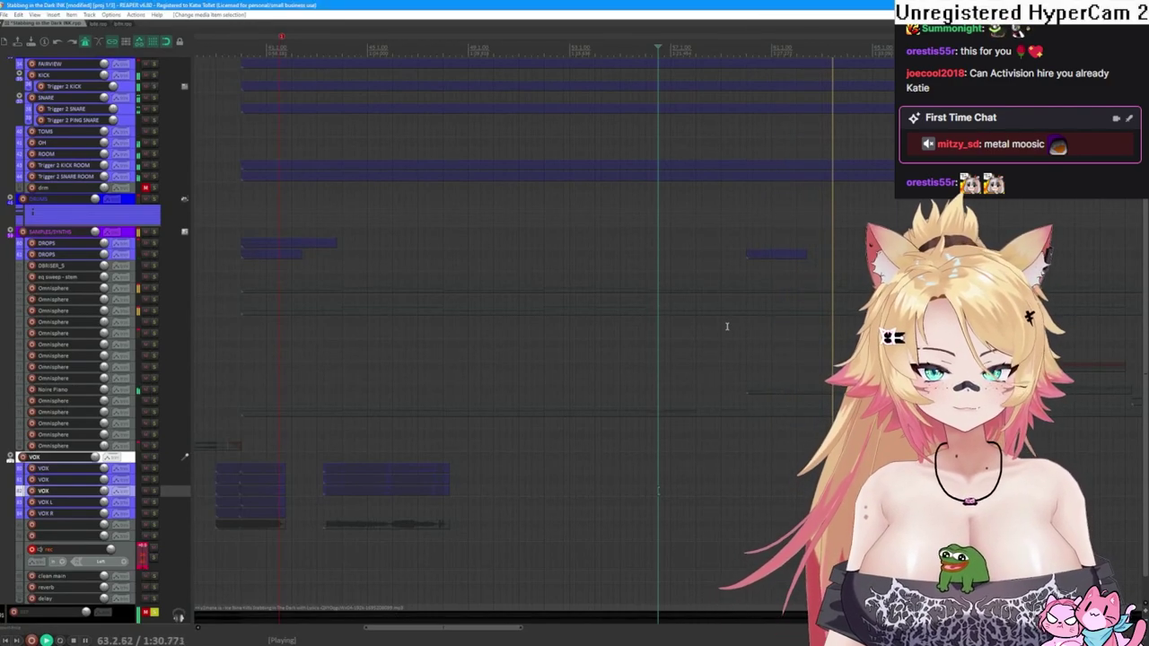
left_click(703, 278)
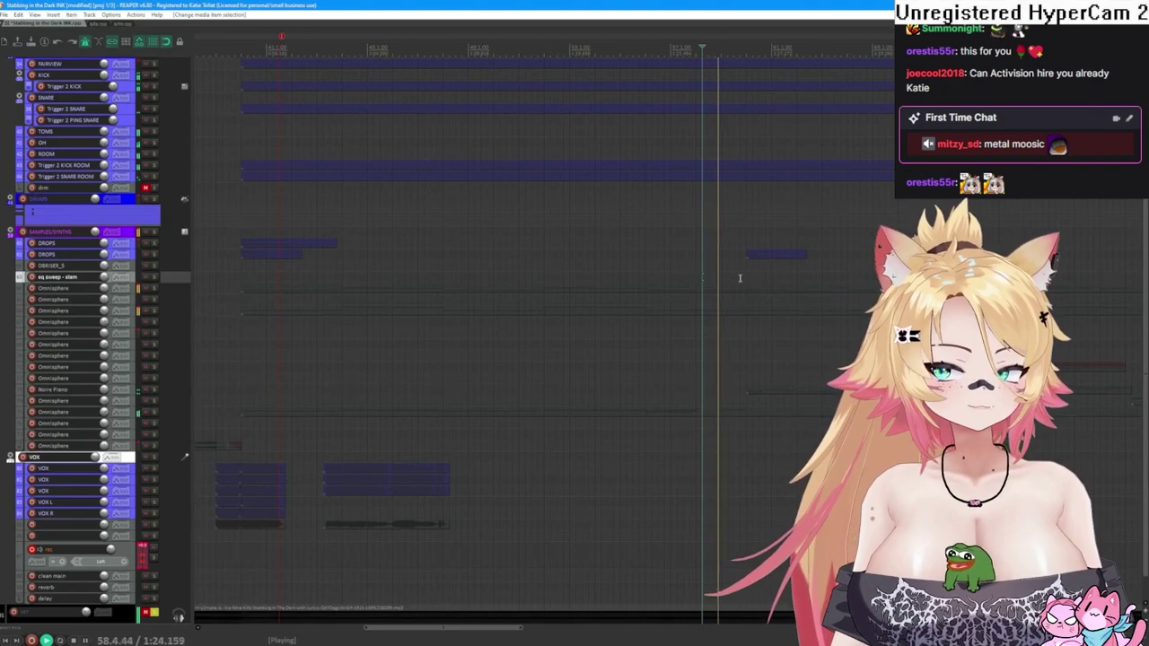
left_click(728, 277)
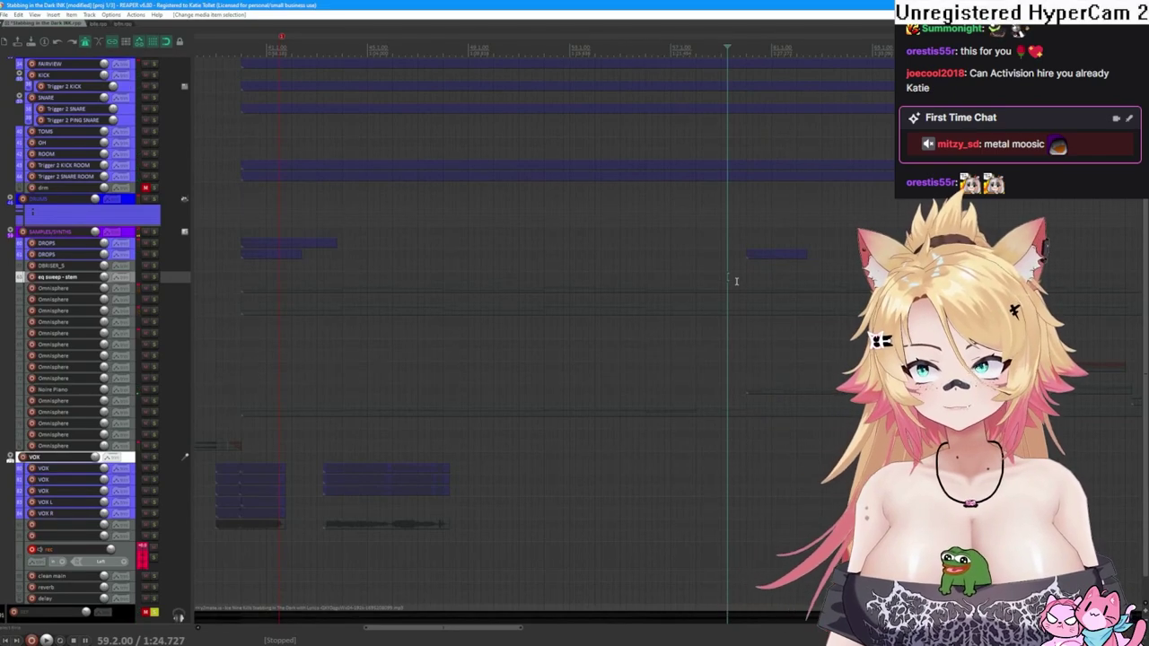
- Listen repeatedly to the next vocal passage on the soloed REF track from 59.2.00
key("space")
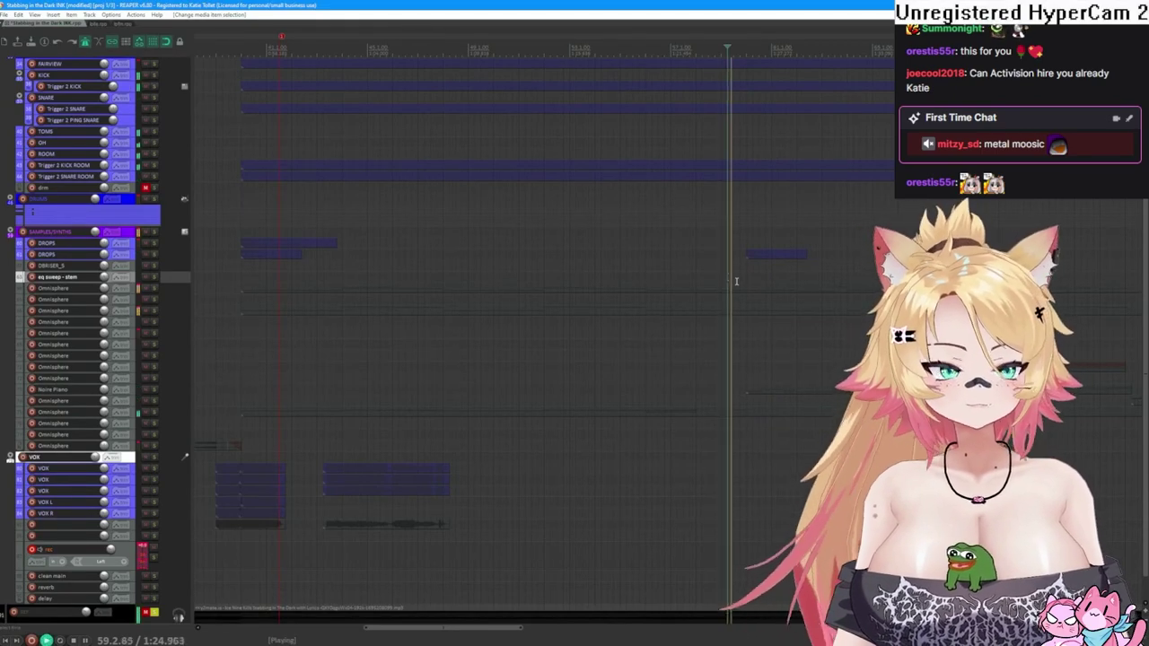
key("space")
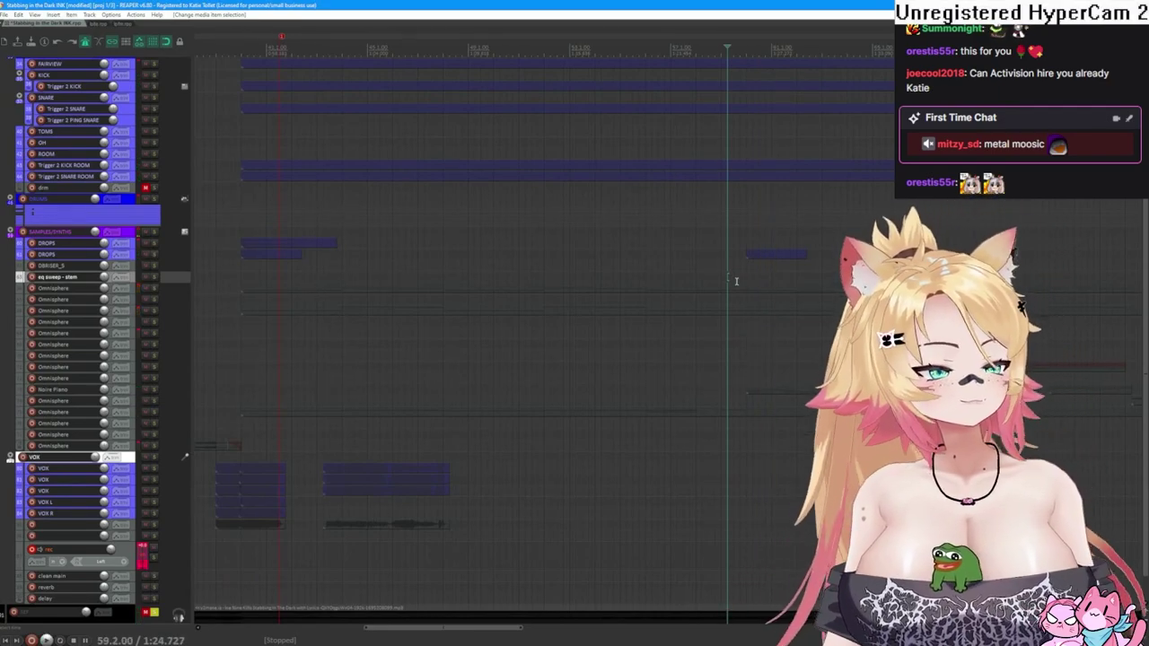
key("space")
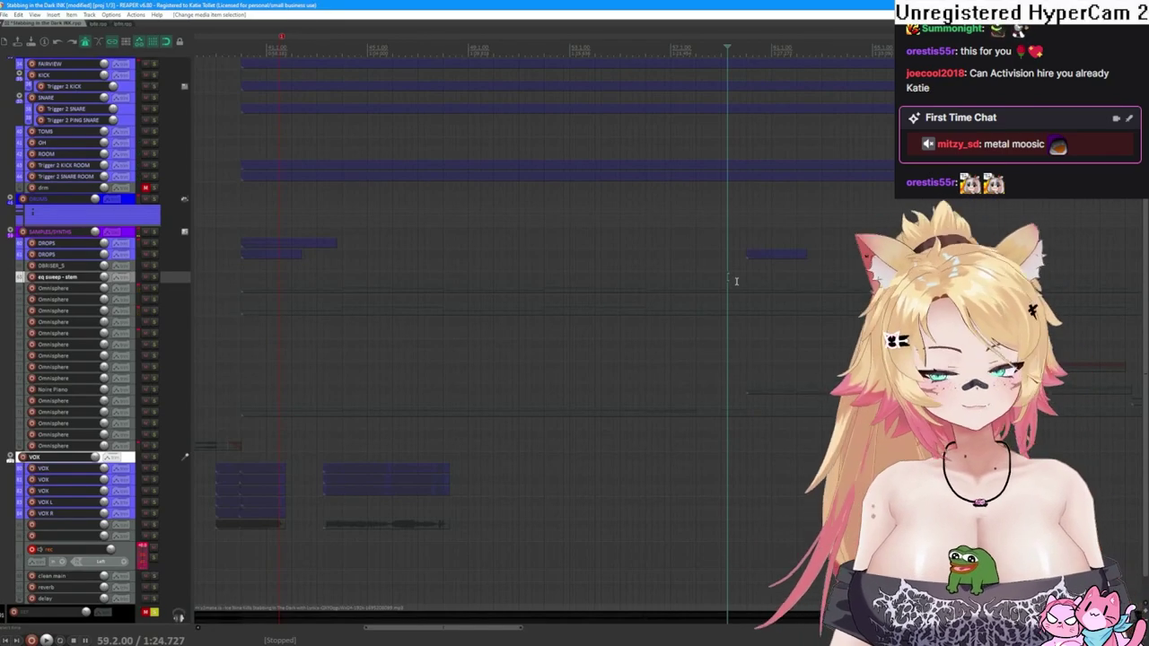
key("space")
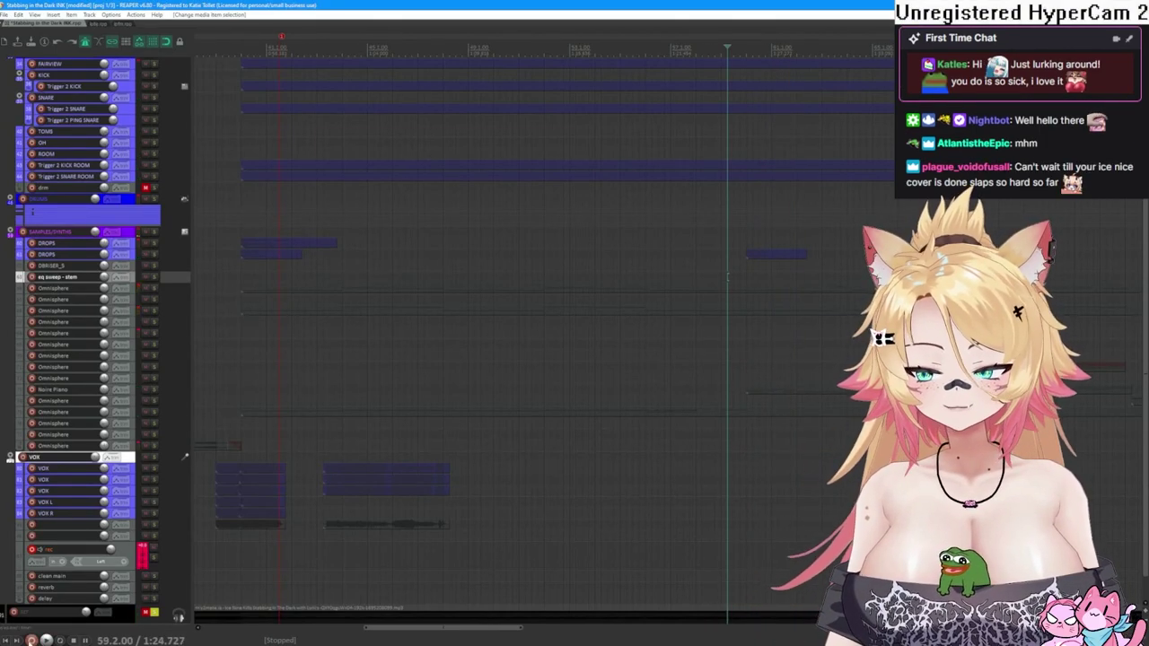
key("space")
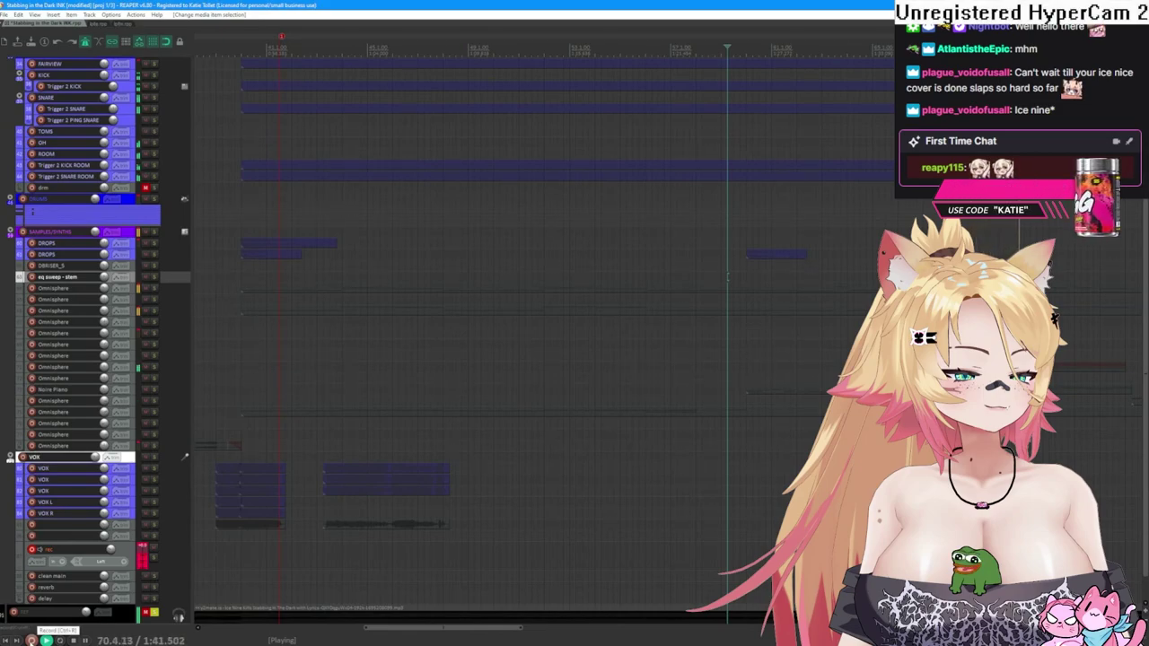
key("space")
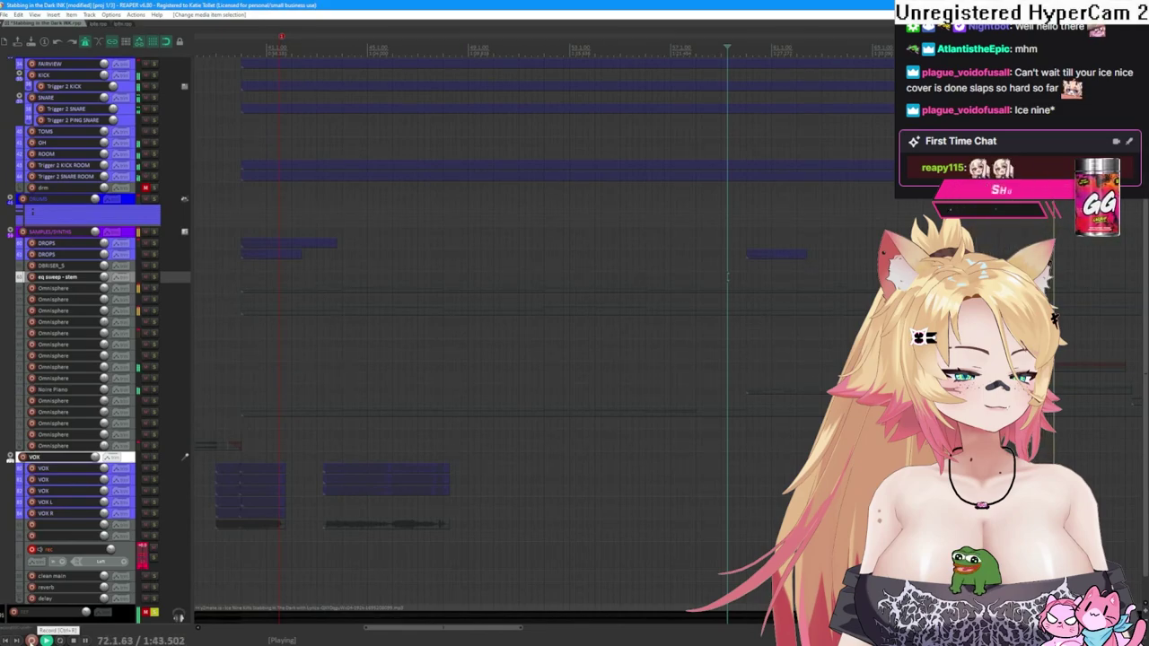
key("space")
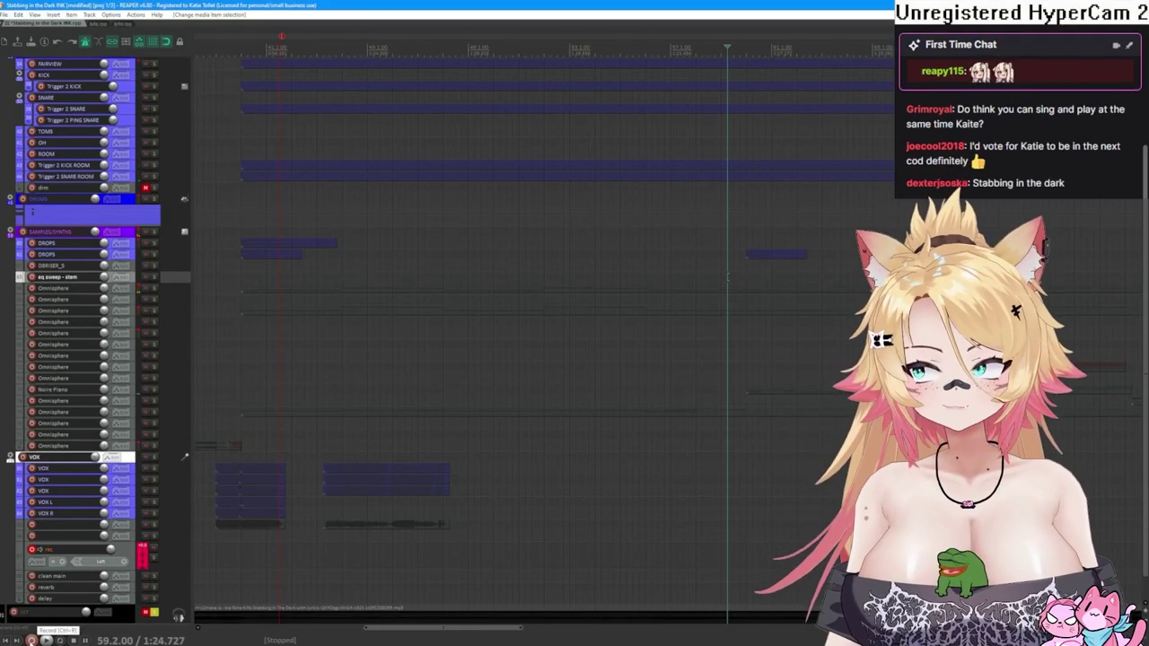
- Record a vocal take on the rec track from 59.2.00 and keep the recorded media
left_click(45, 640)
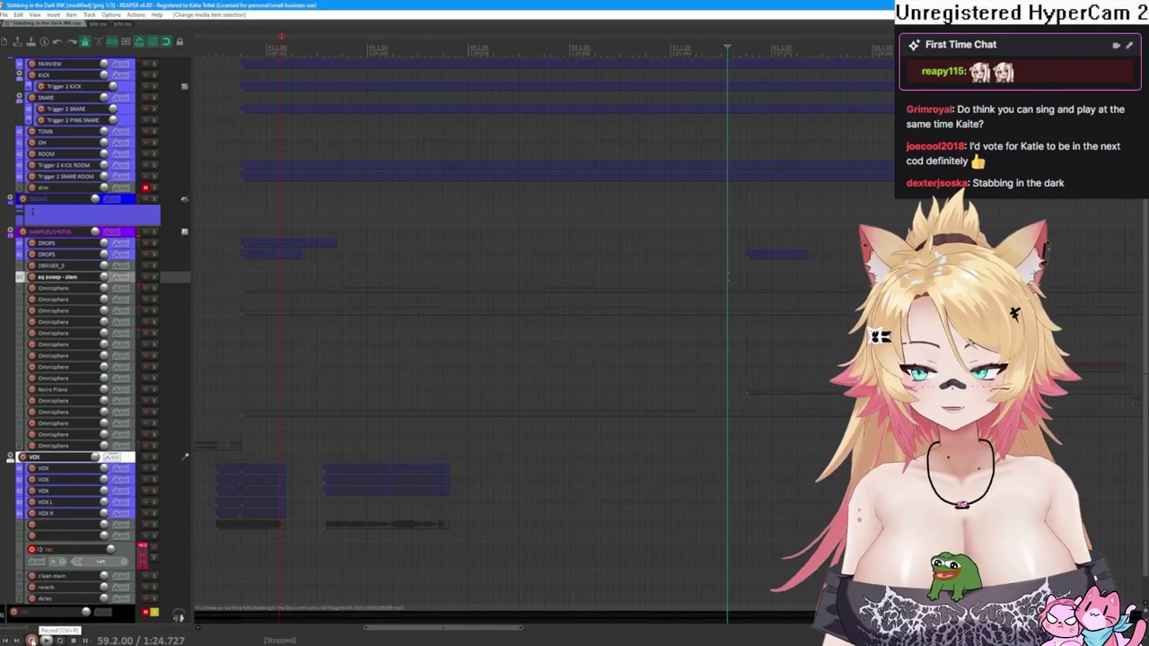
left_click(32, 640)
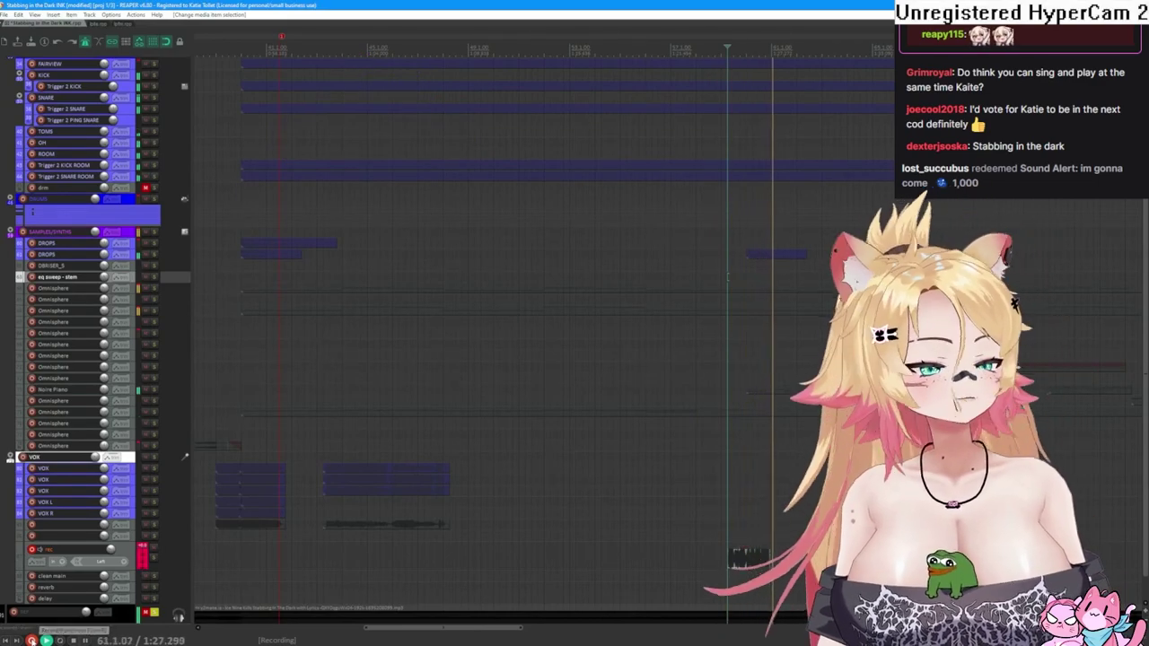
left_click(31, 640)
key("Return")
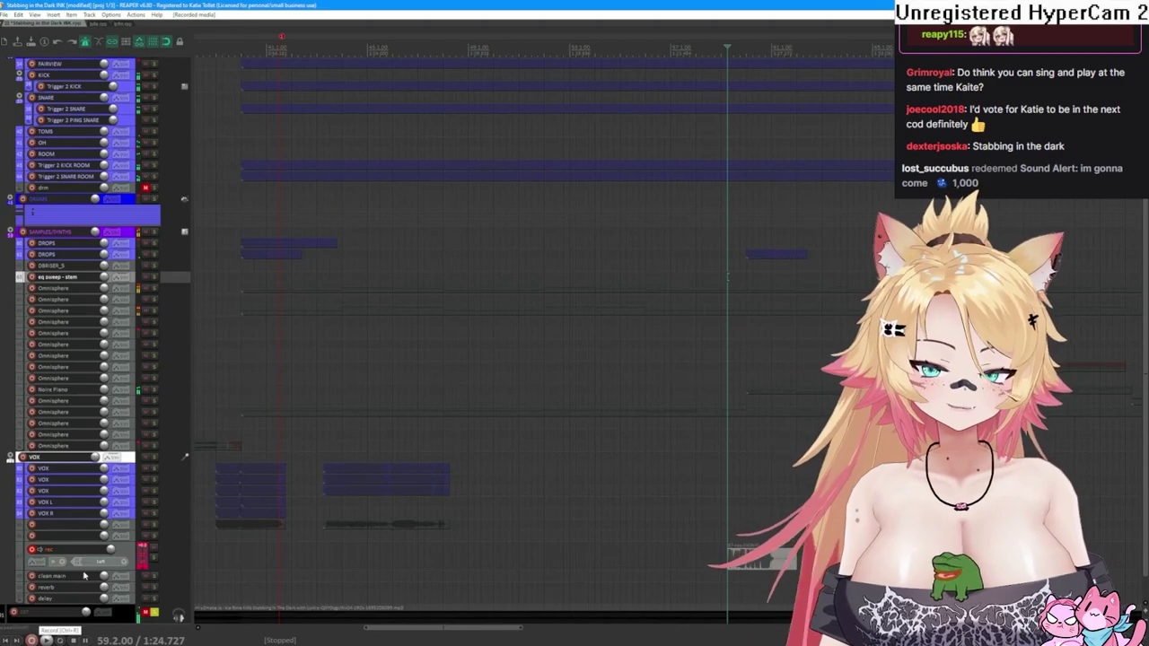
- Solo the rec track to check the new take during playback, and clear the solo on the rec and REF tracks
left_click(155, 559)
key("space")
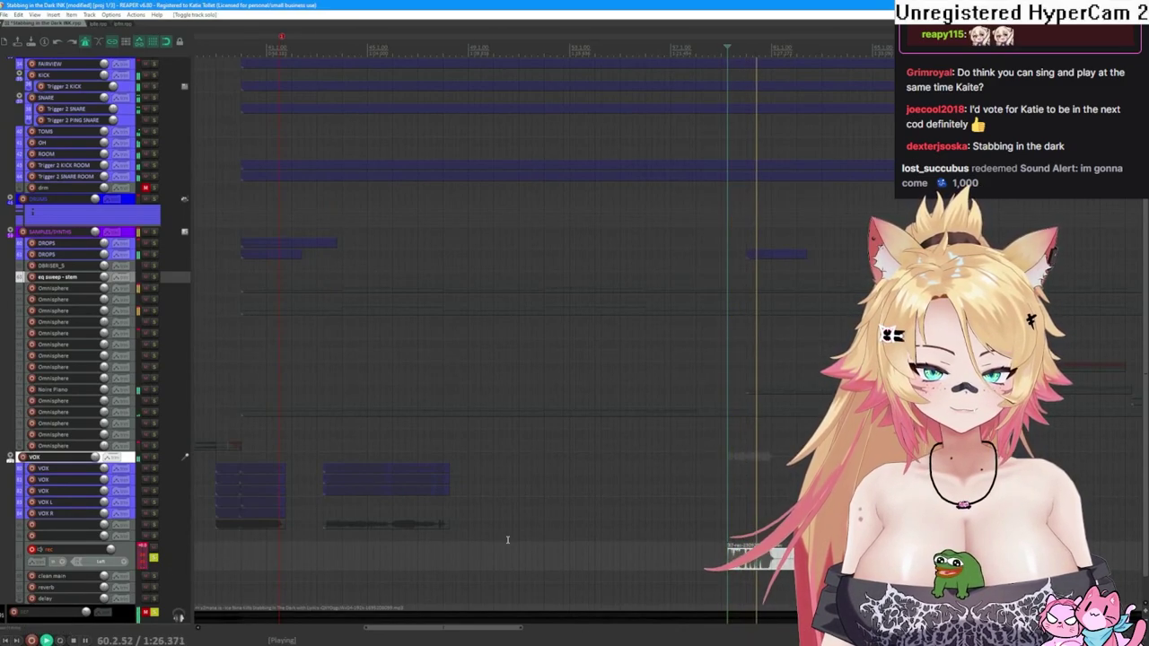
key("space")
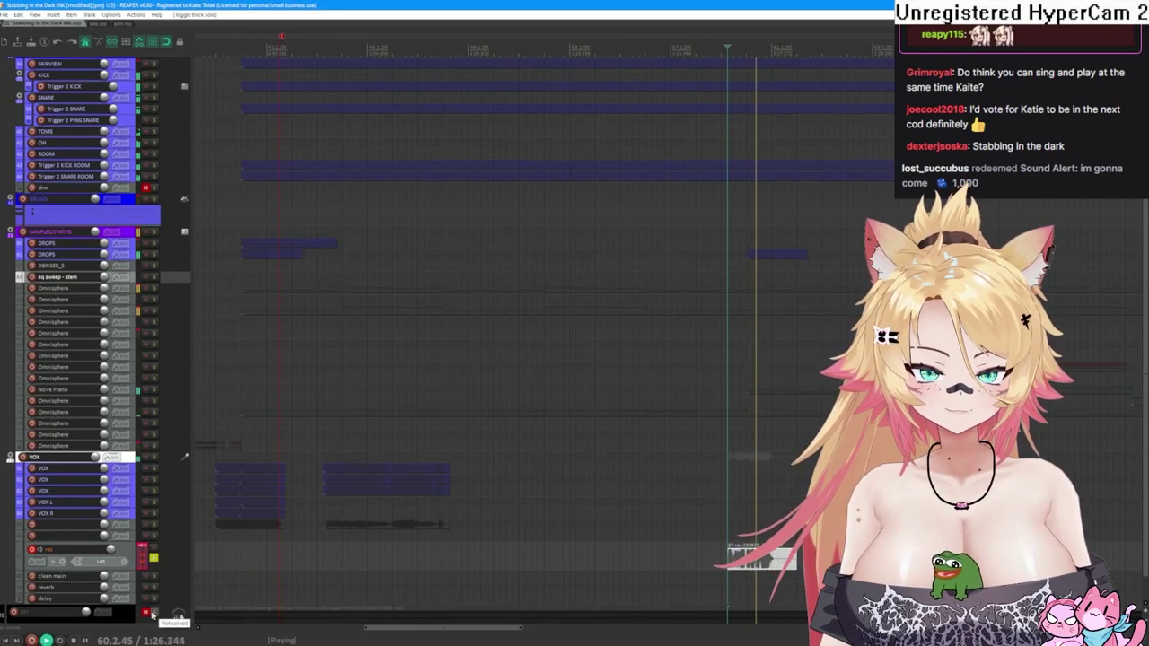
key("space")
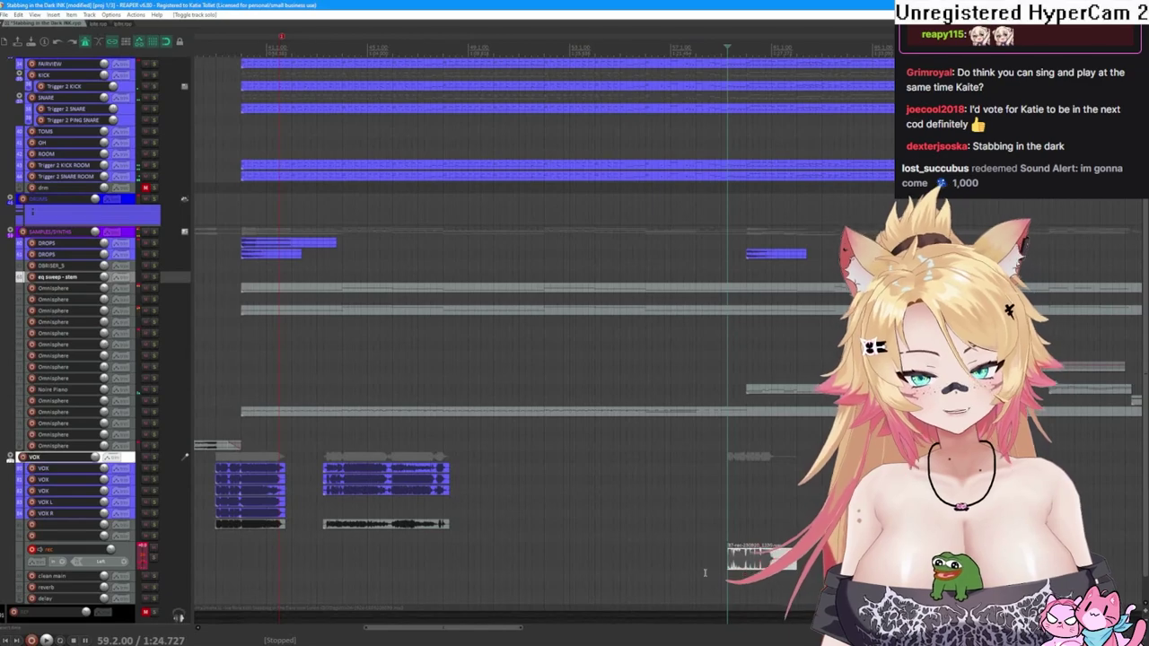
- Move the new take from the rec track to the second VOX track and play it back from 59.2.00
left_click_drag(772, 560, 769, 485)
key("space")
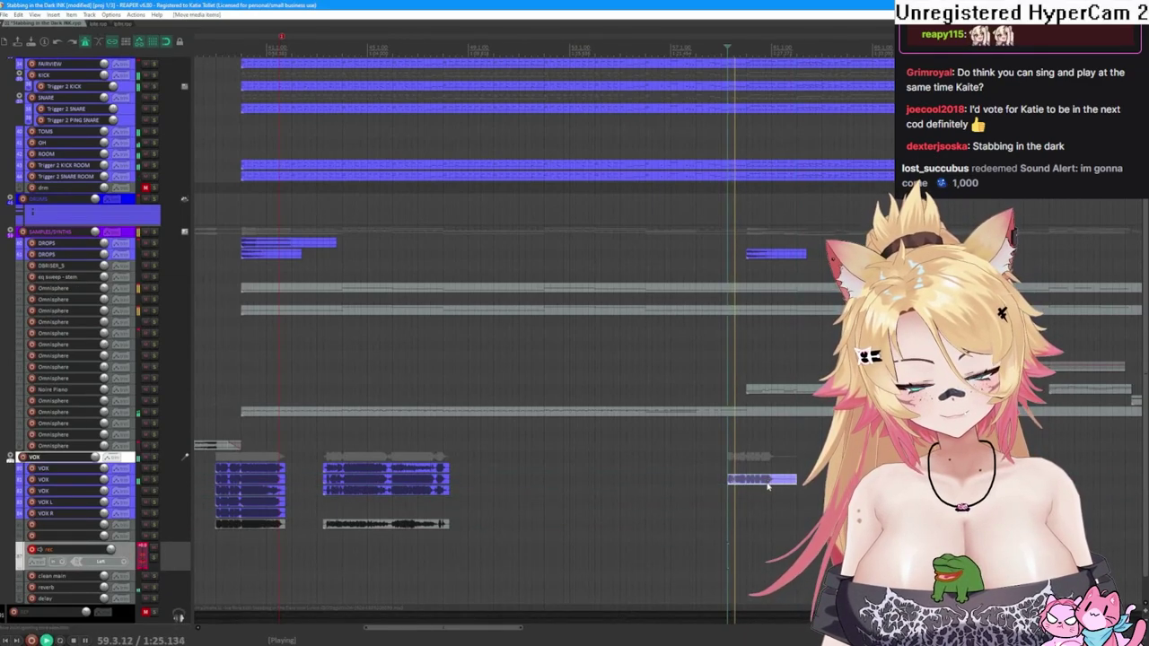
key("space")
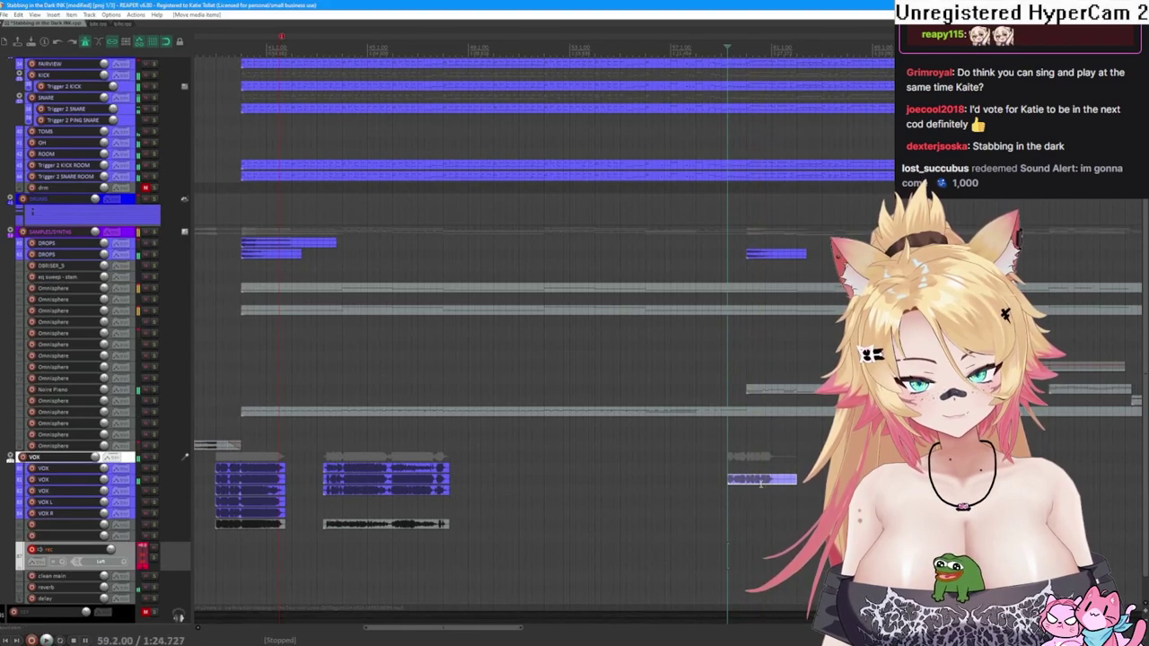
key("space")
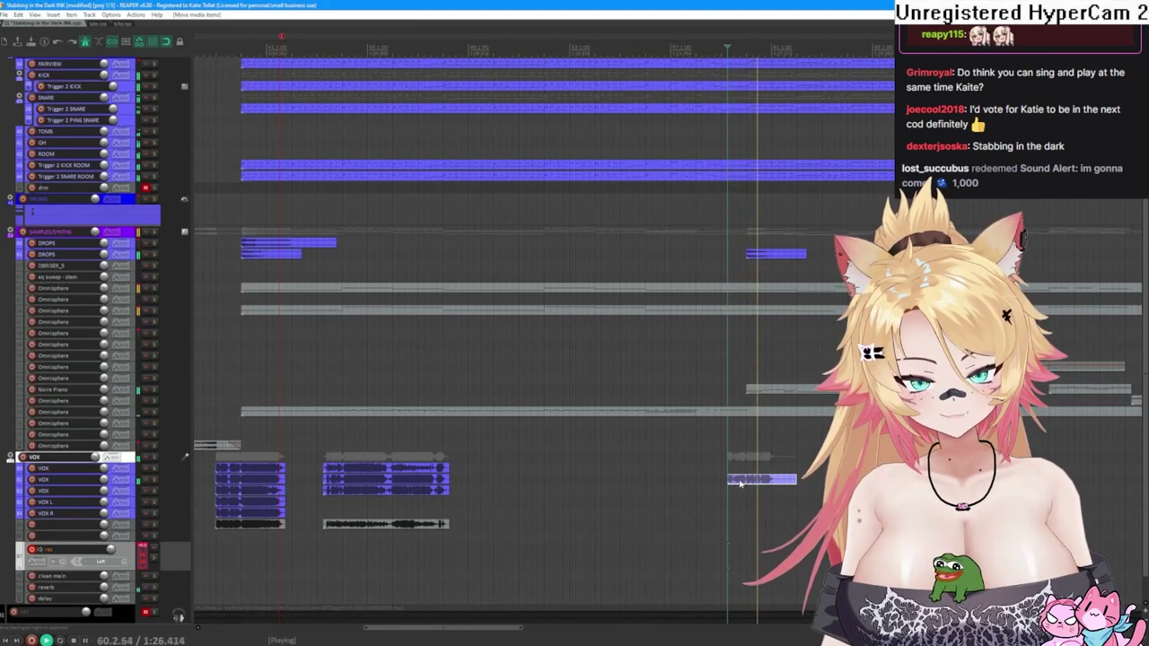
key("space")
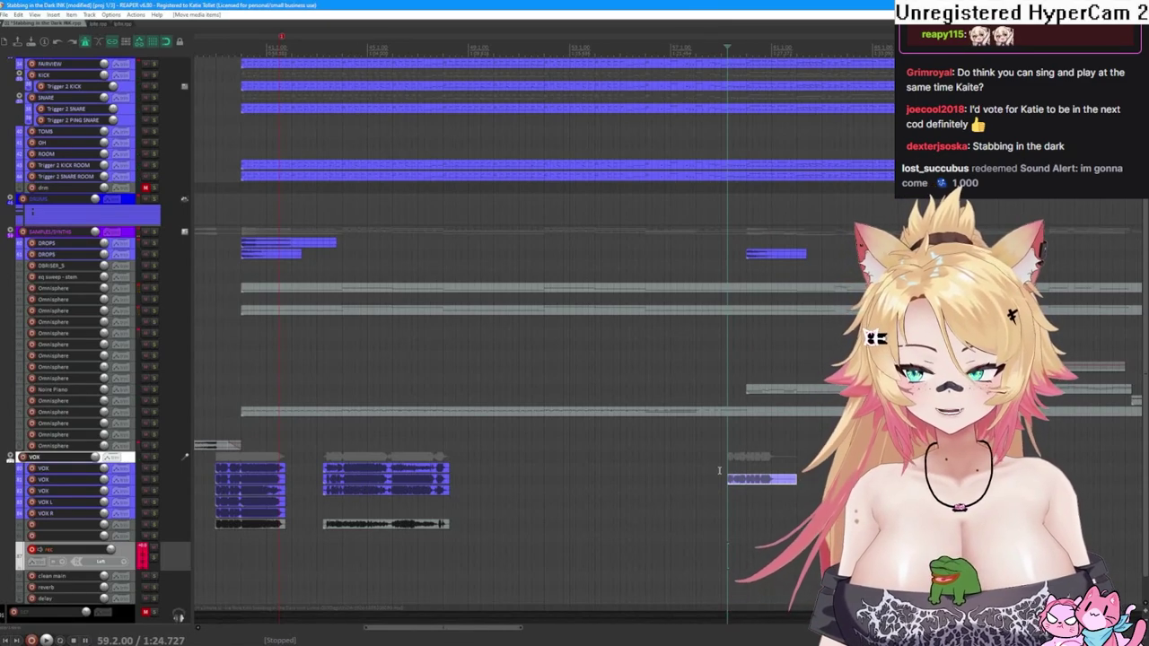
- Move the take from the second to the third VOX track and hide the displayed volume envelope
mouse_move(764, 484)
left_mouse_down()
mouse_move(765, 517)
mouse_move(763, 495)
left_mouse_up()
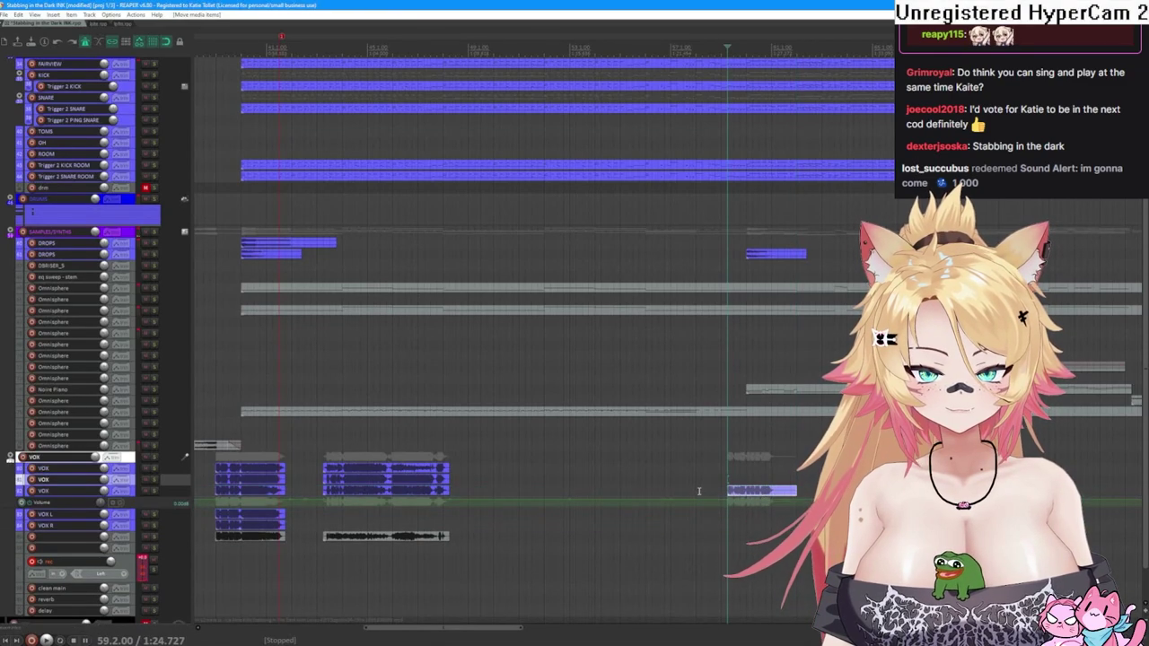
left_click_drag(670, 499, 674, 500)
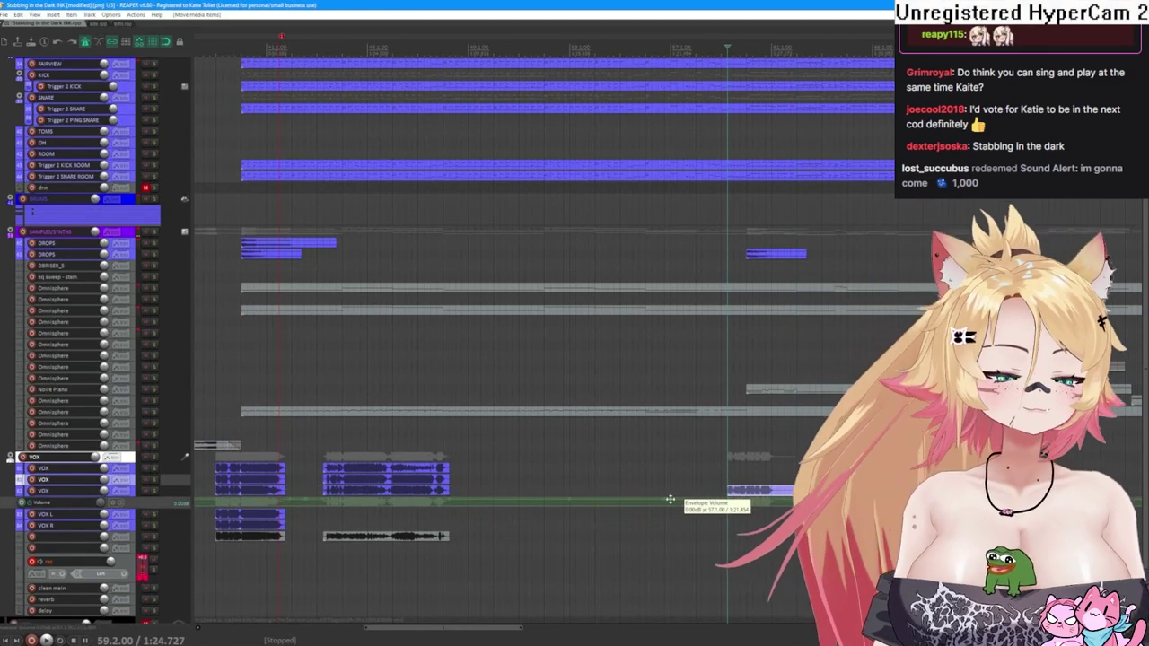
right_click(162, 505)
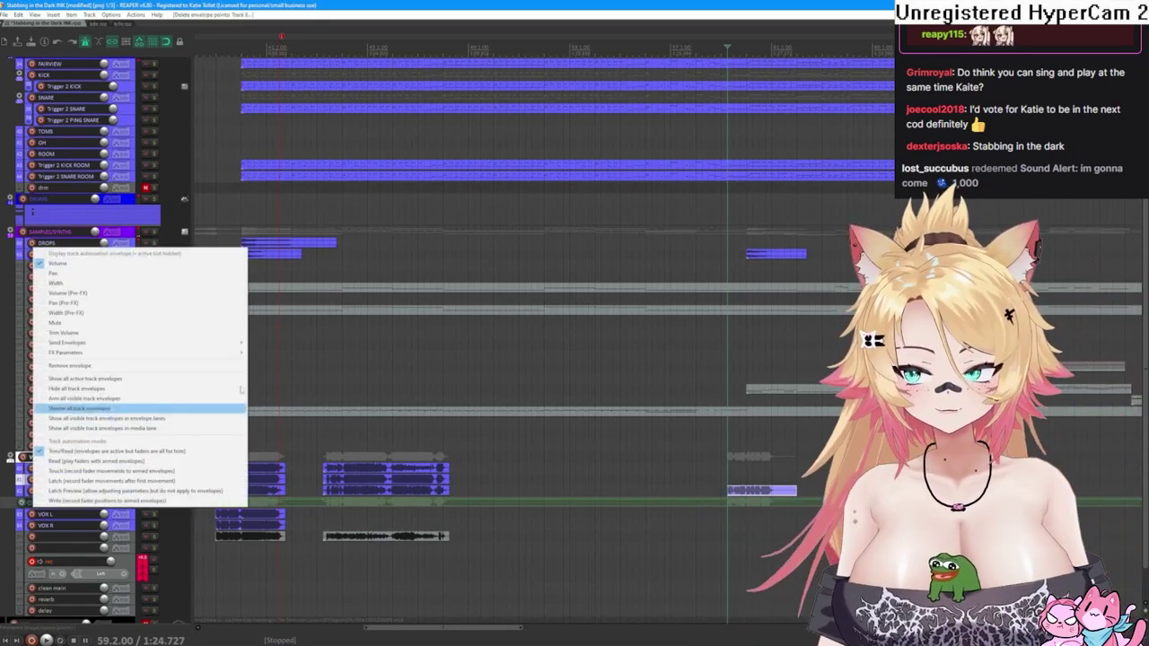
left_click(133, 266)
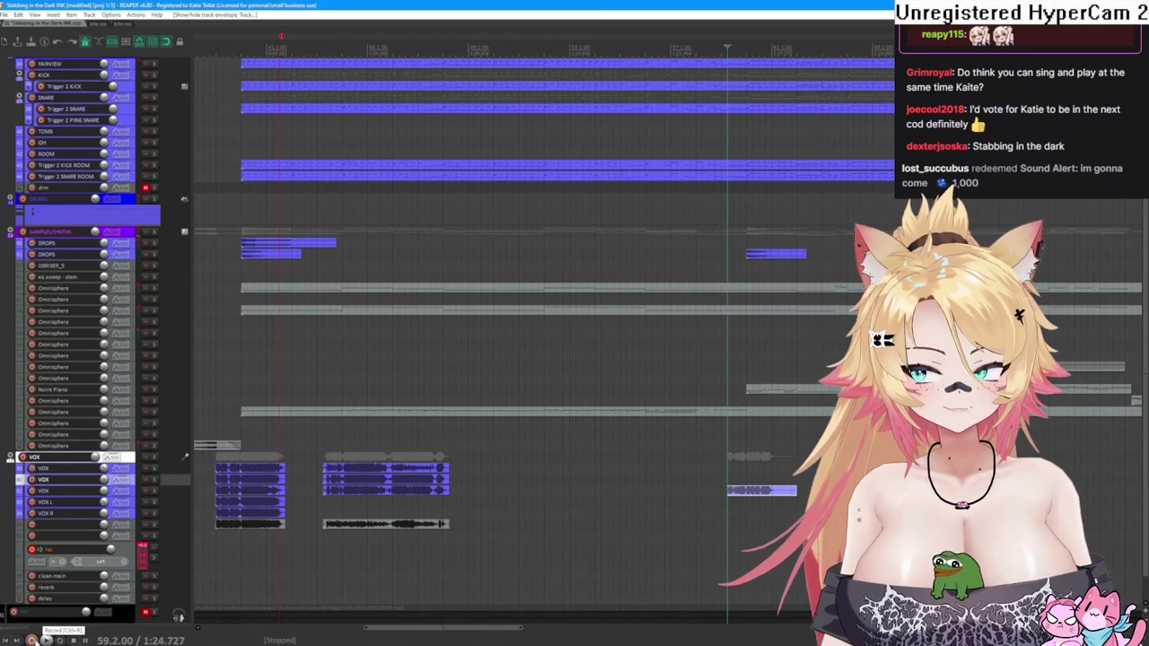
- Play the passage, record a longer take from 59.2.00 past bar 72, and move it to the third VOX track
key("space")
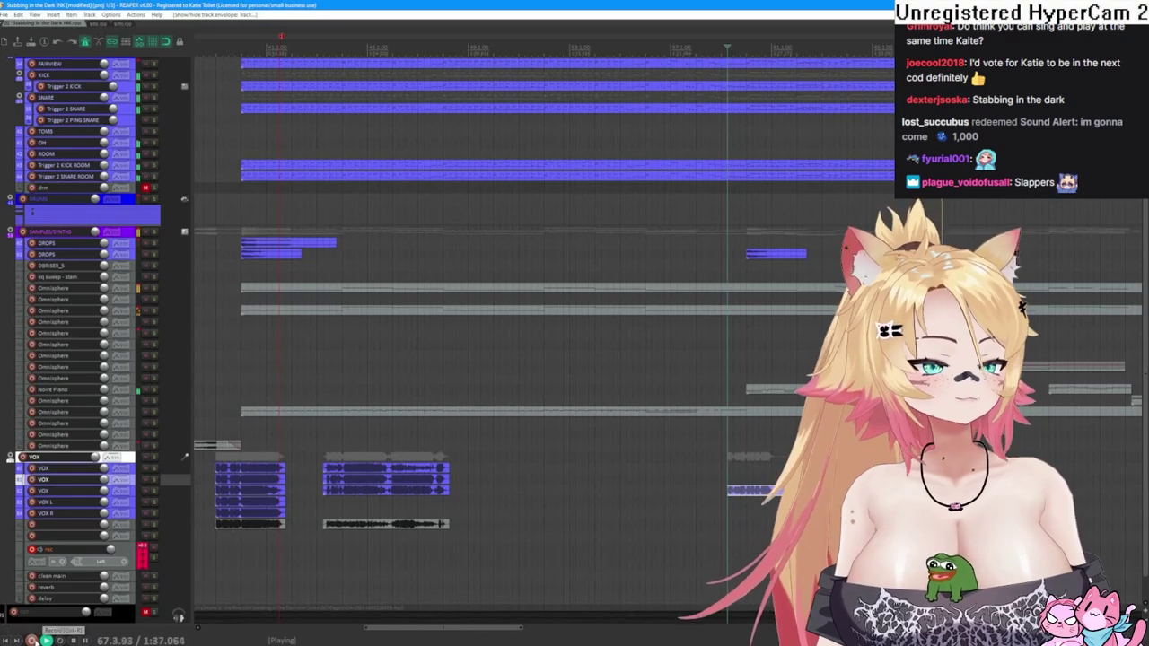
key("space")
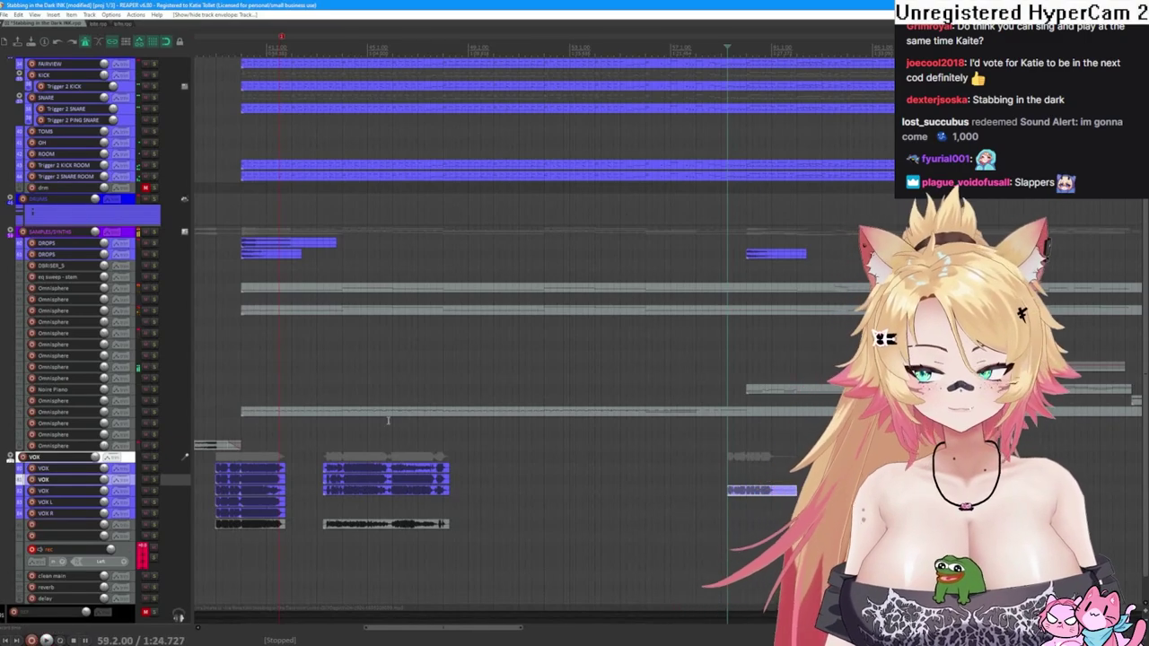
left_click(33, 640)
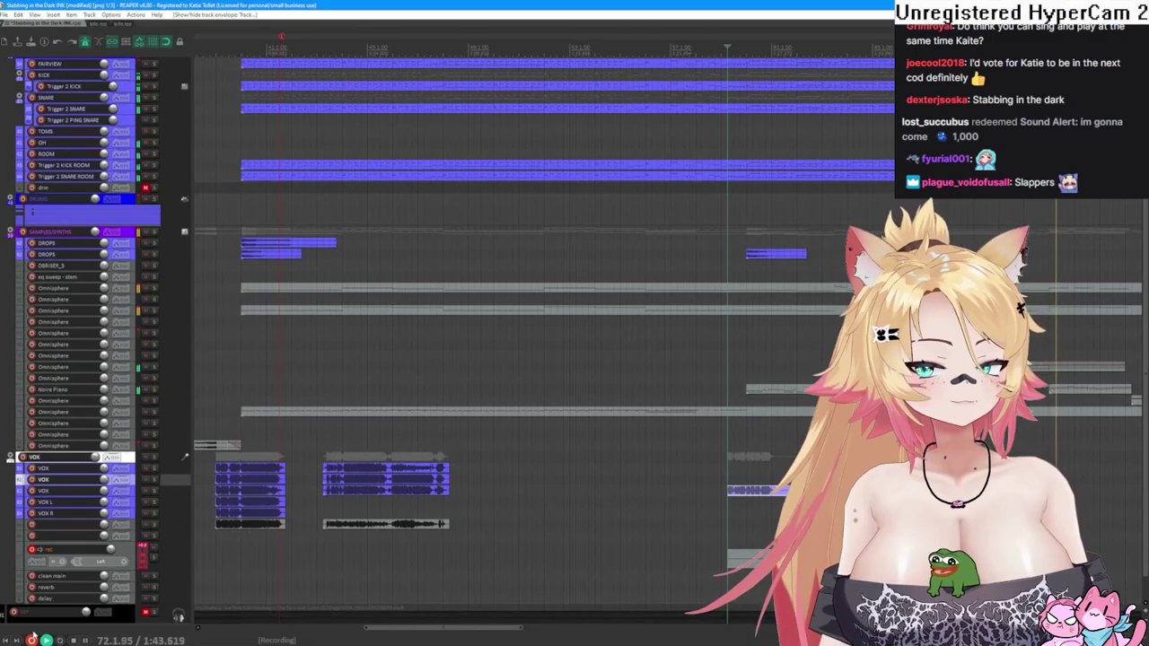
left_click(31, 639)
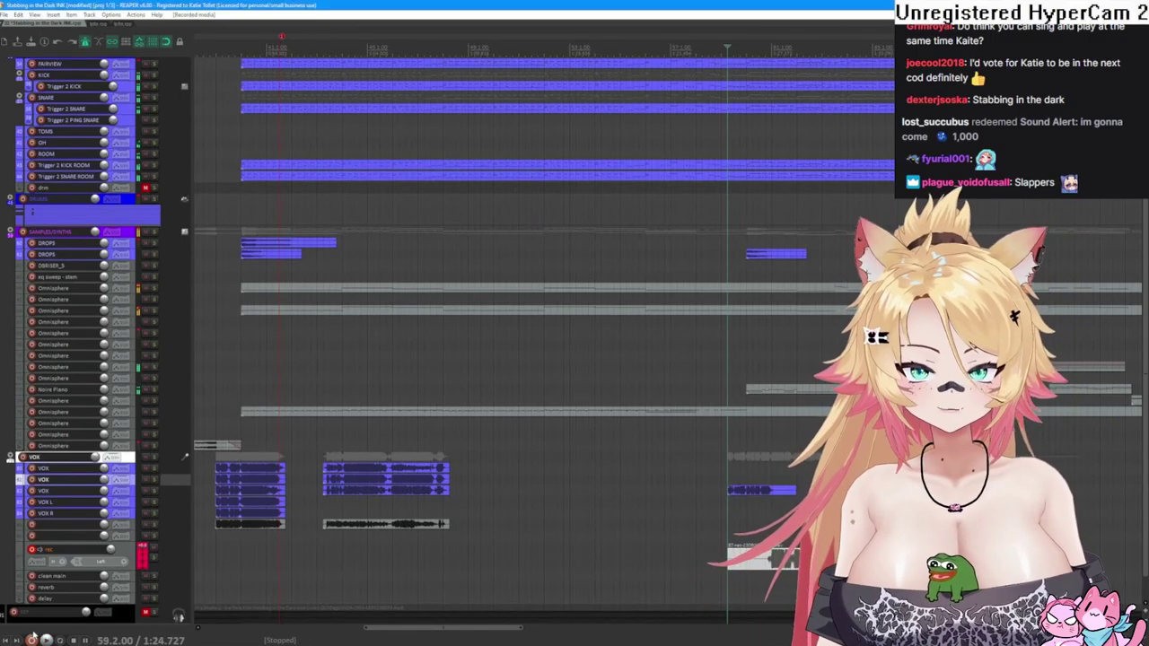
left_click_drag(729, 557, 728, 503)
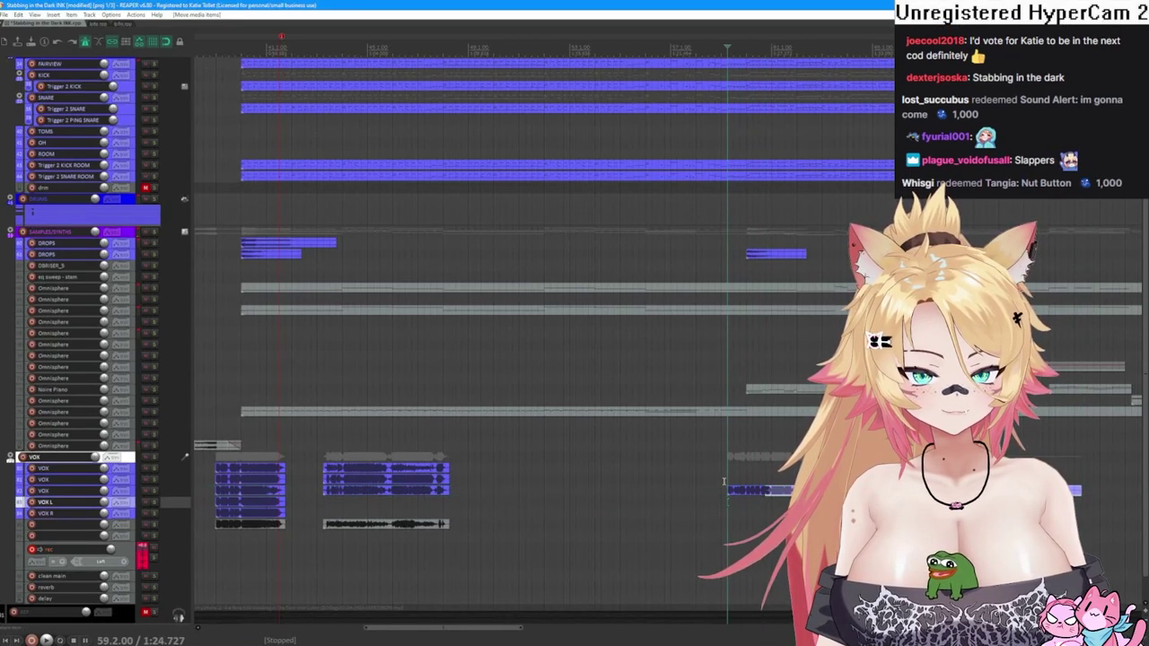
- Play the longer take on the third VOX track and trim its unused end
key("space")
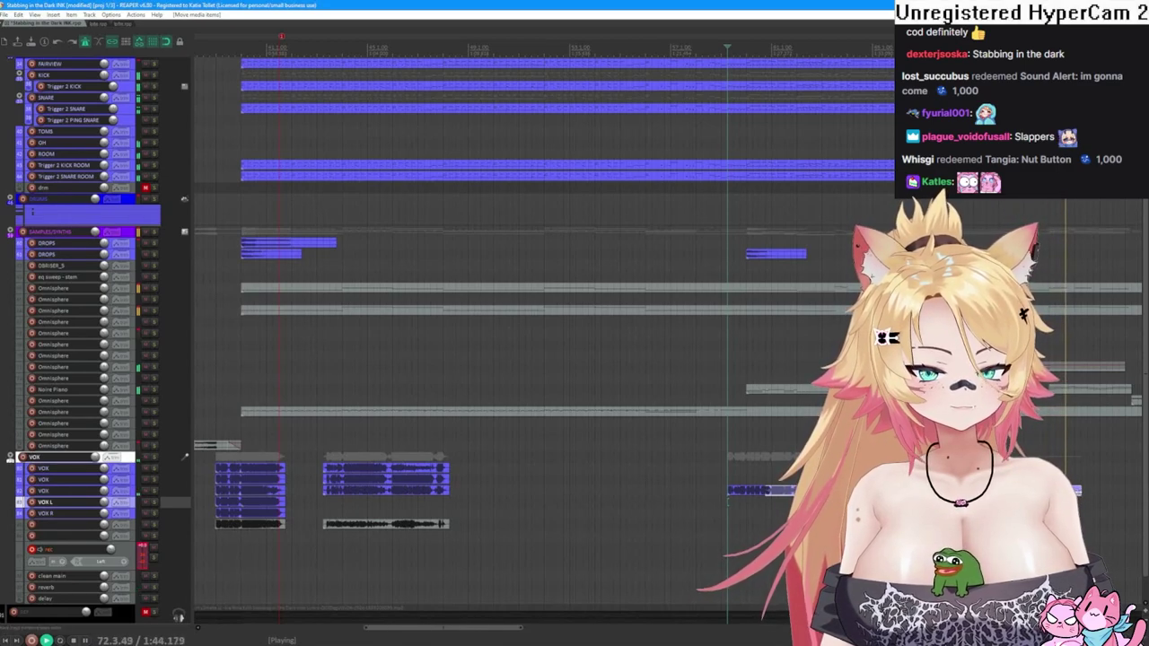
left_click(1075, 490)
left_click(724, 491)
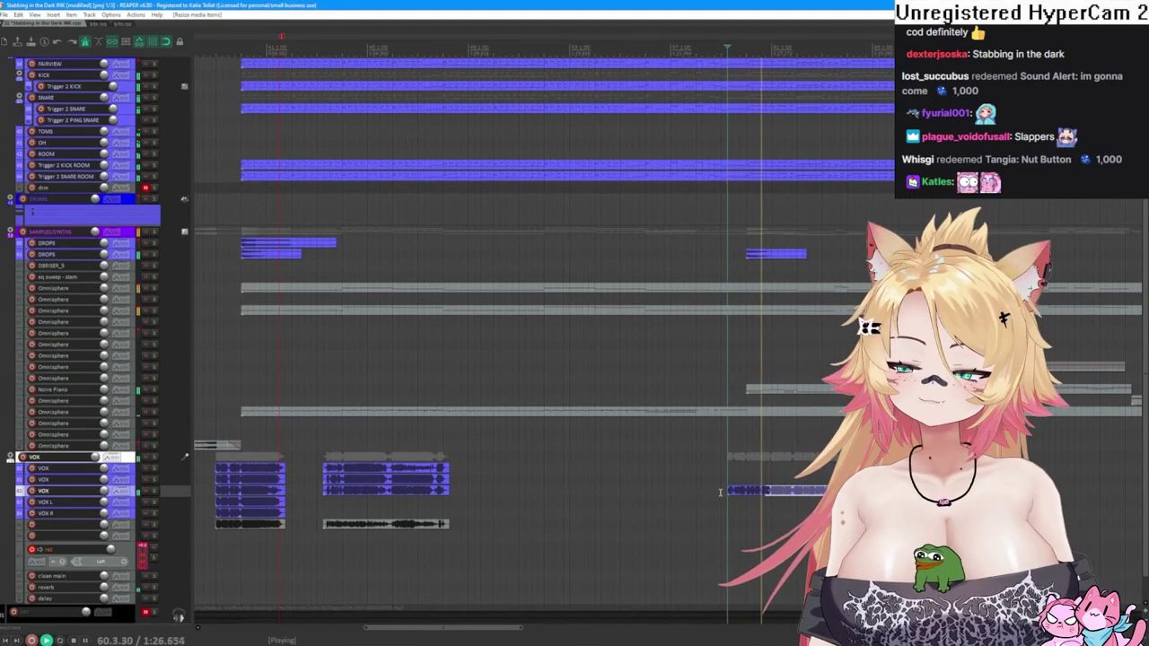
key("space")
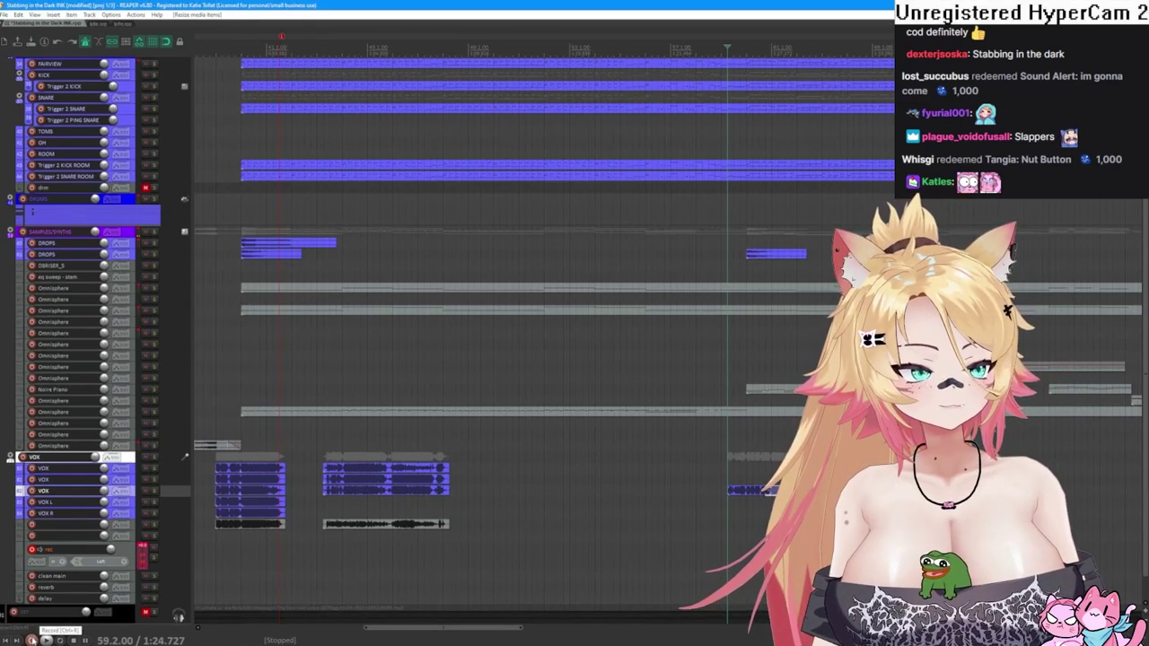
- Record a second layering take on the rec track from 59.2.00 past bar 75 and keep it
left_click(31, 640)
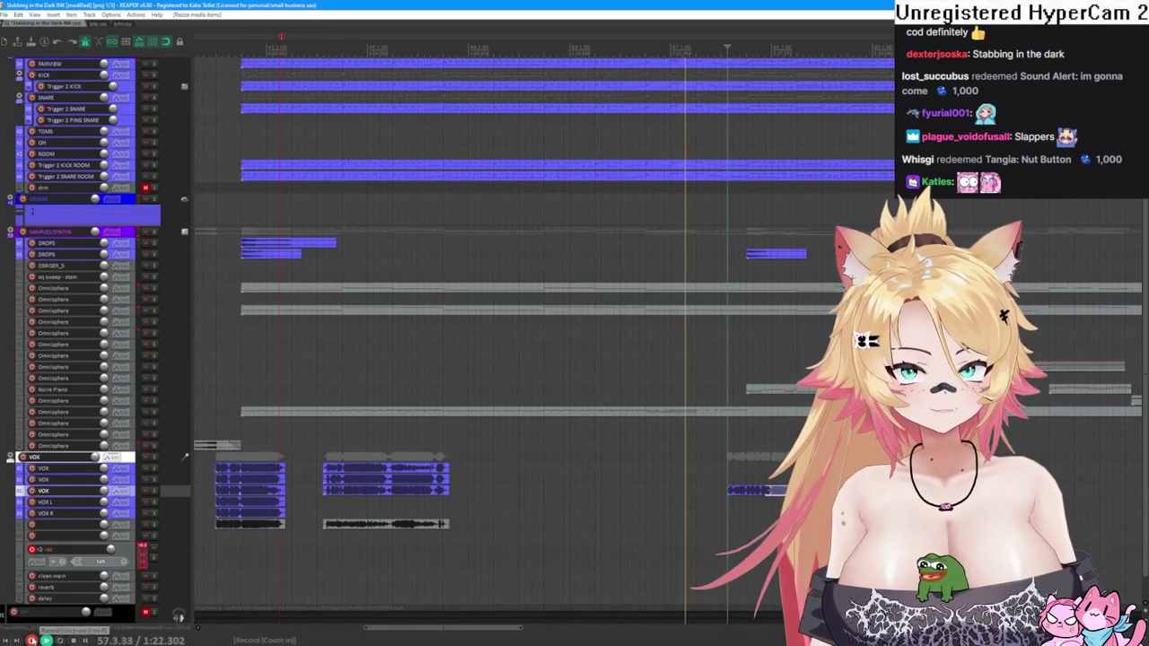
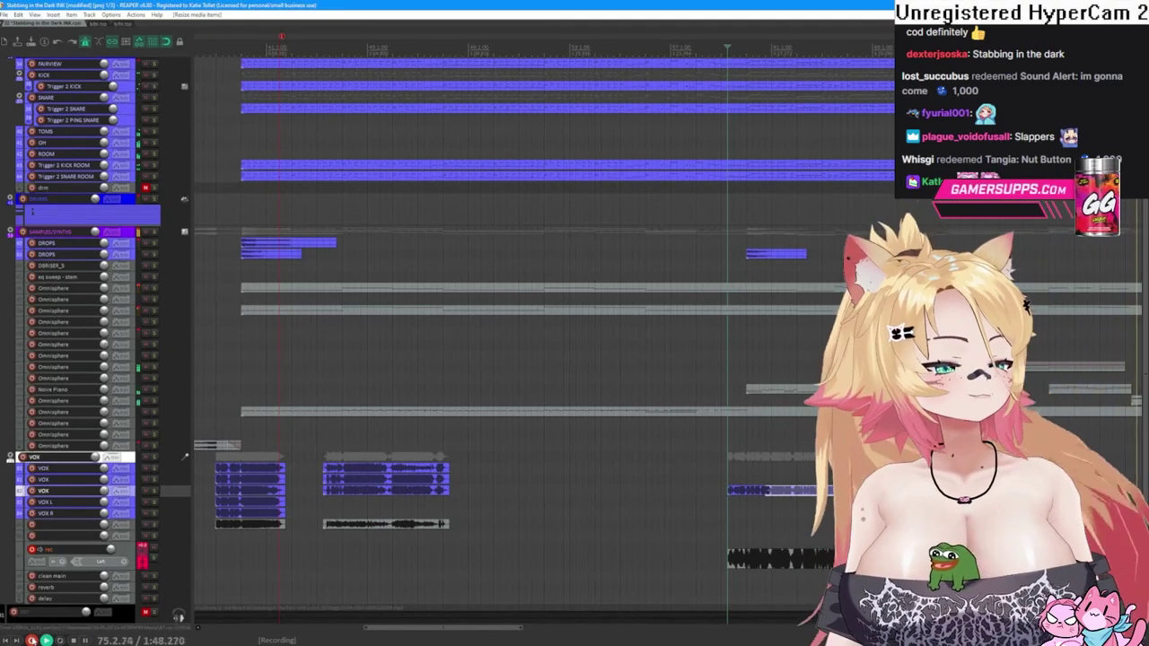
key("space")
key("Return")
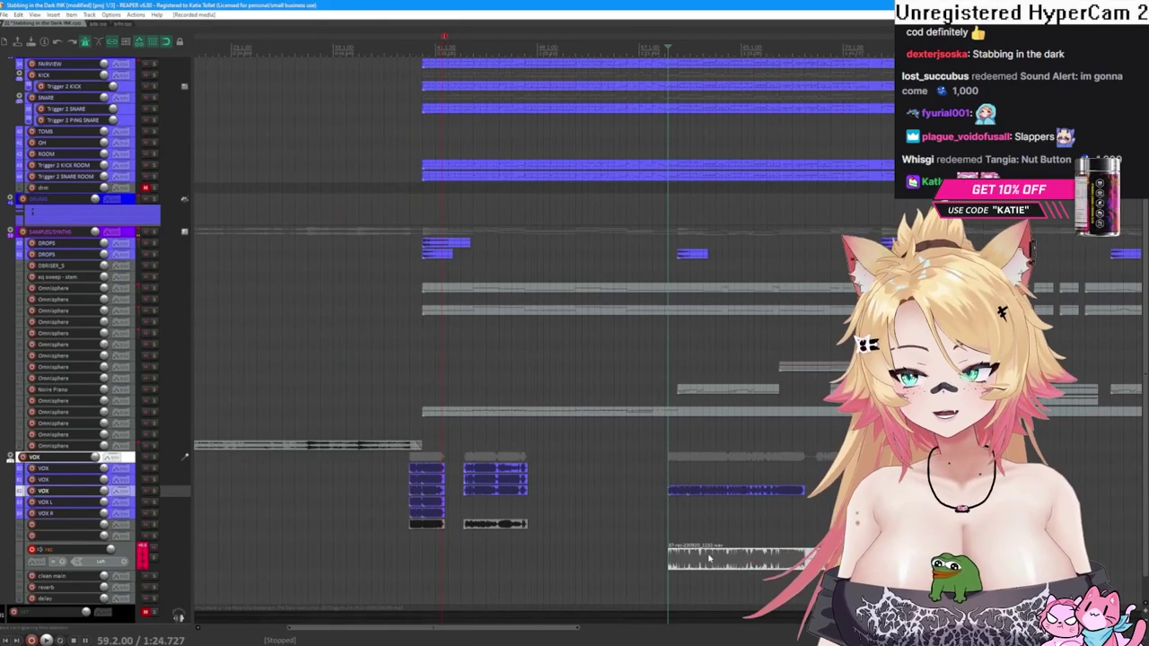
- Play the takes together and trim the start of the third VOX track's take to line up with the DROPS clip's start
key("space")
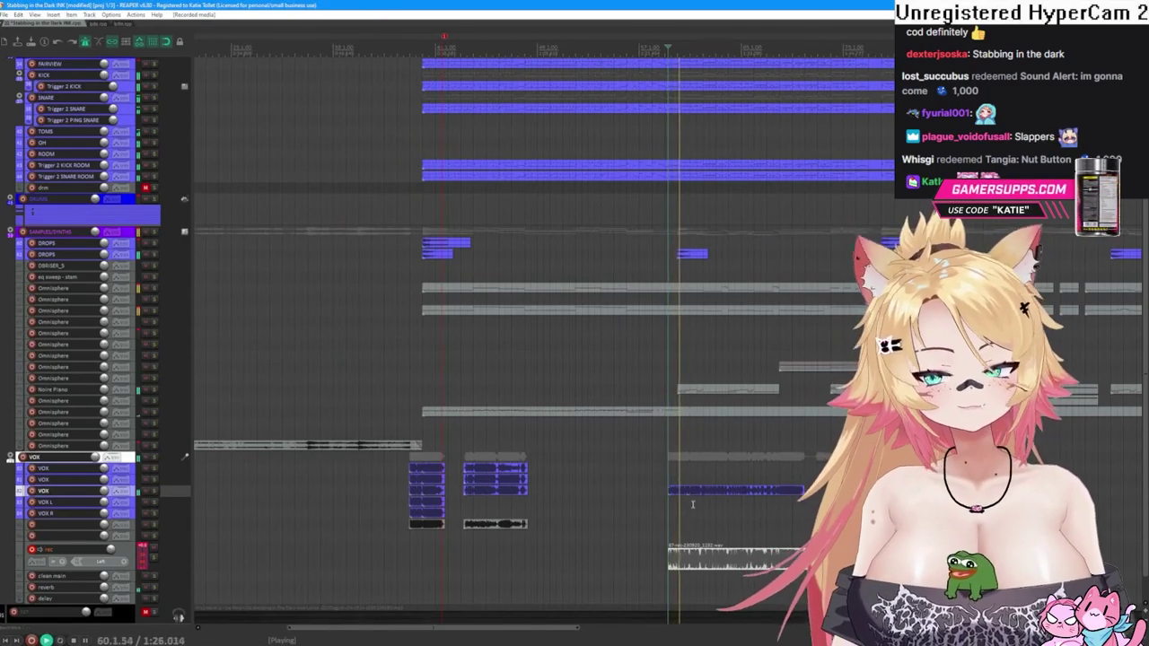
scroll(680, 492, "up", 3)
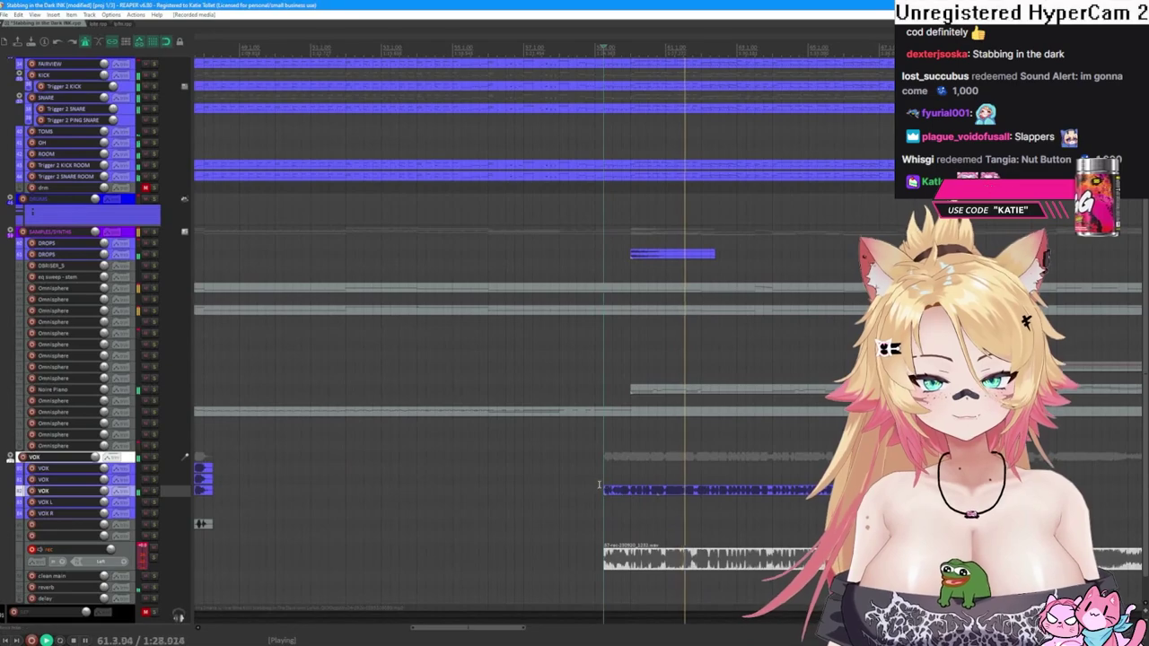
key("space")
left_click_drag(608, 495, 632, 492)
key("space")
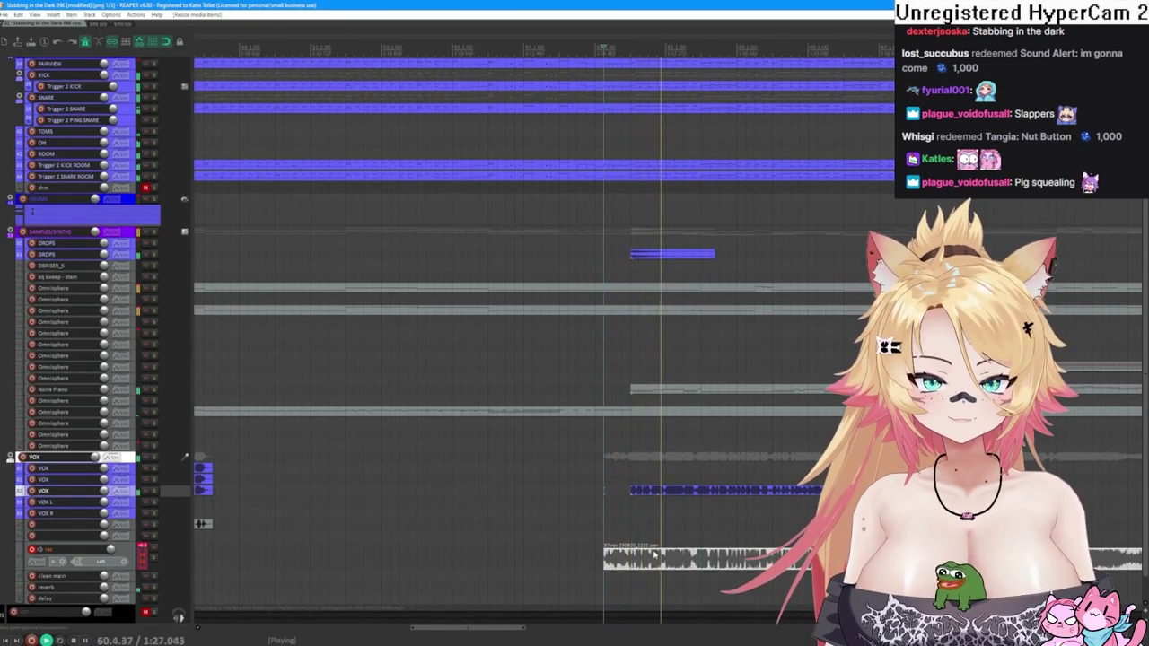
- Move the new layering take from the rec track to the second VOX track and play the layered takes
key("space")
left_click_drag(651, 562, 646, 483)
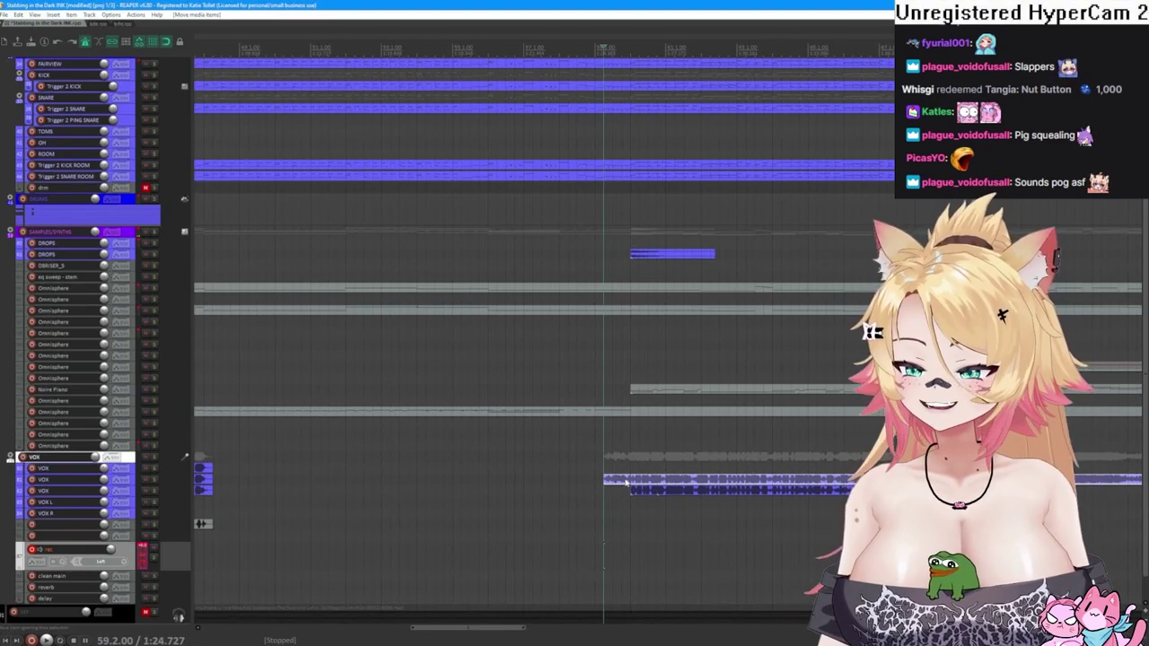
key("space")
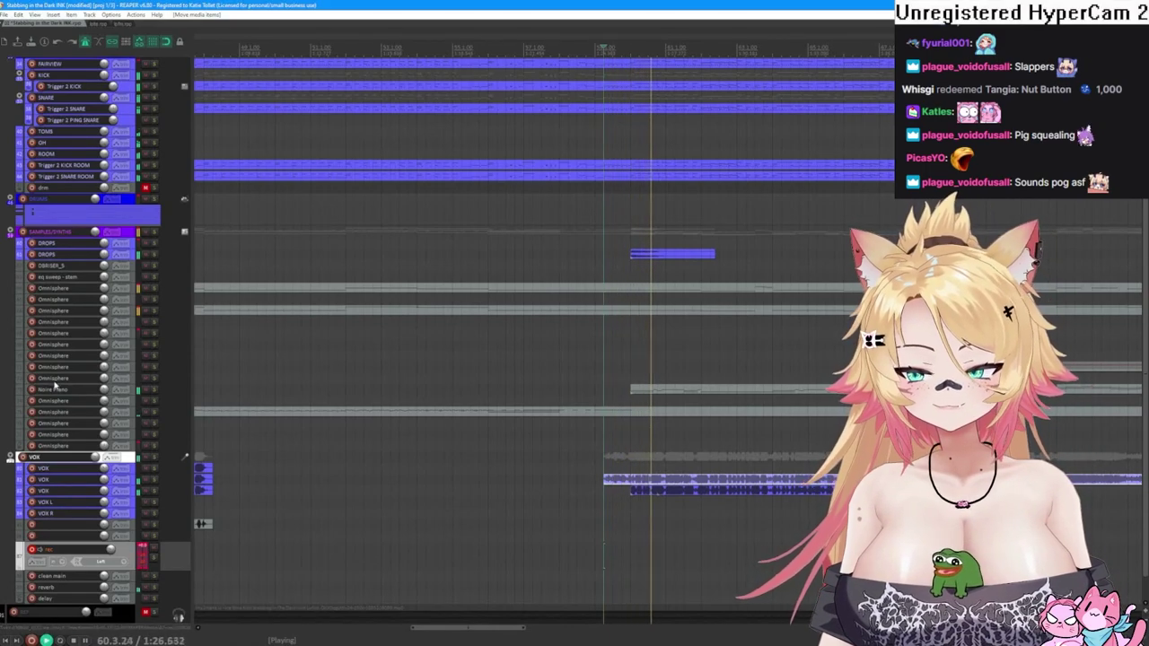
- Listen to the layered takes with the VOX folder soloed, and play them from 59.2.00 in the full mix
left_click(155, 458)
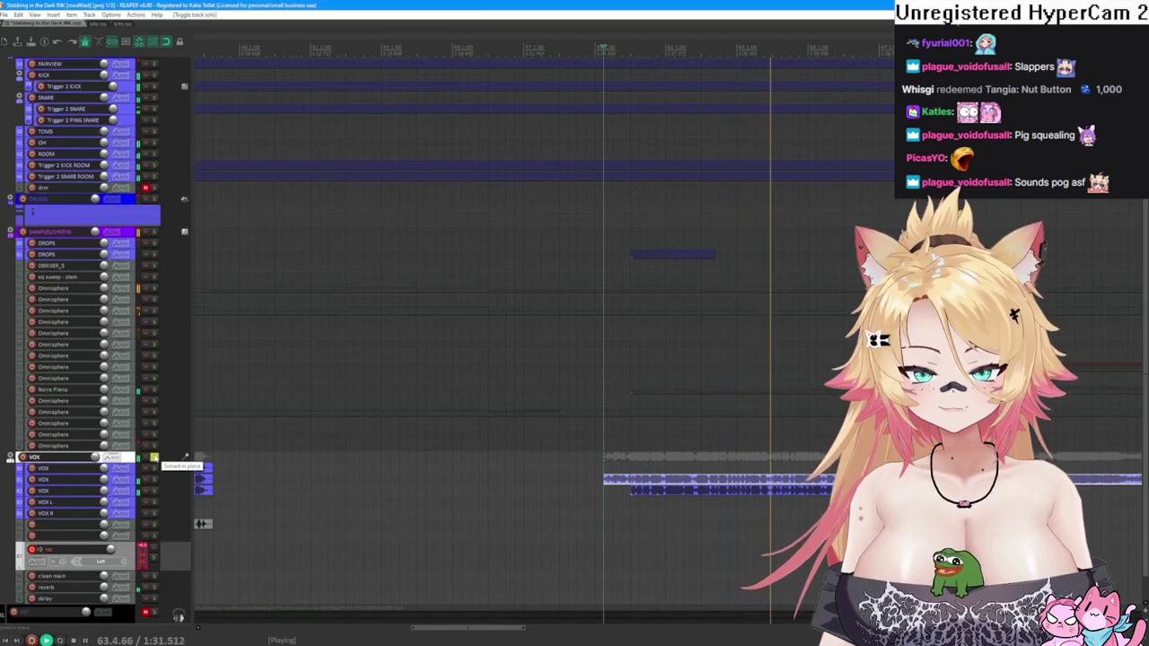
key("equal")
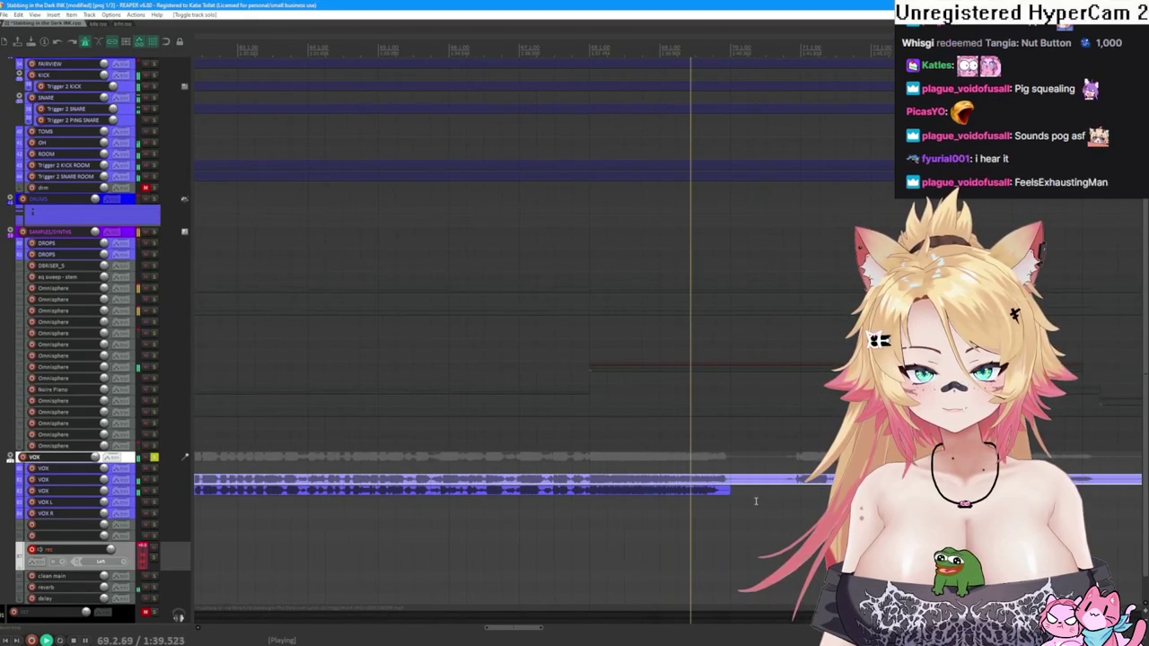
scroll(329, 498, "down", 3)
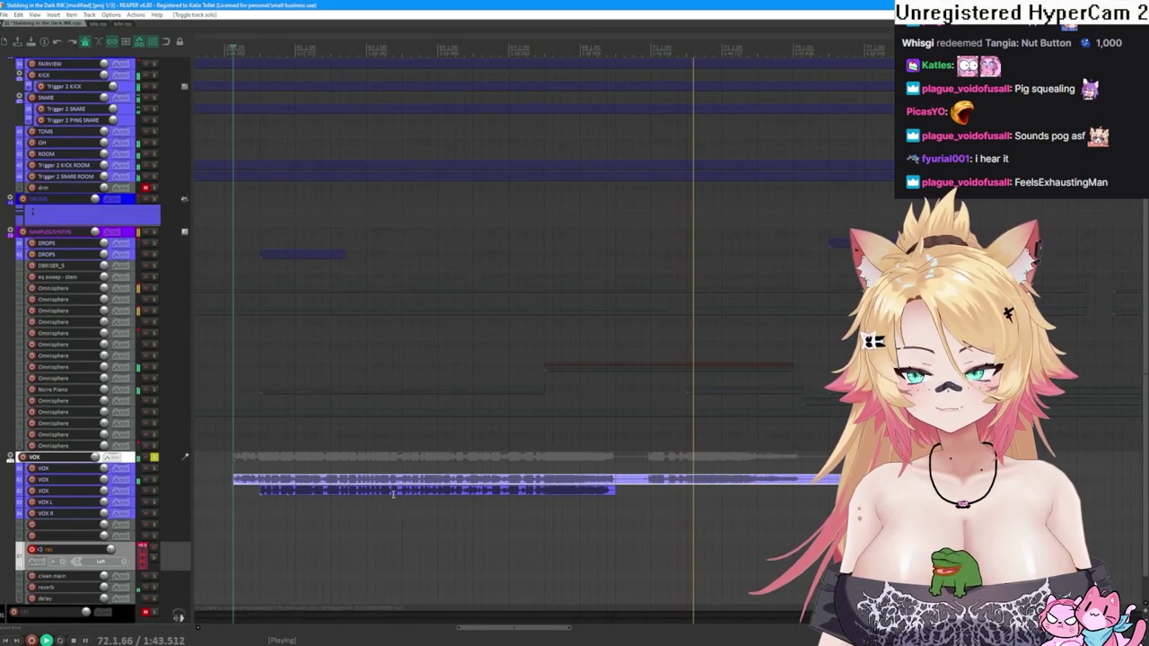
key("space")
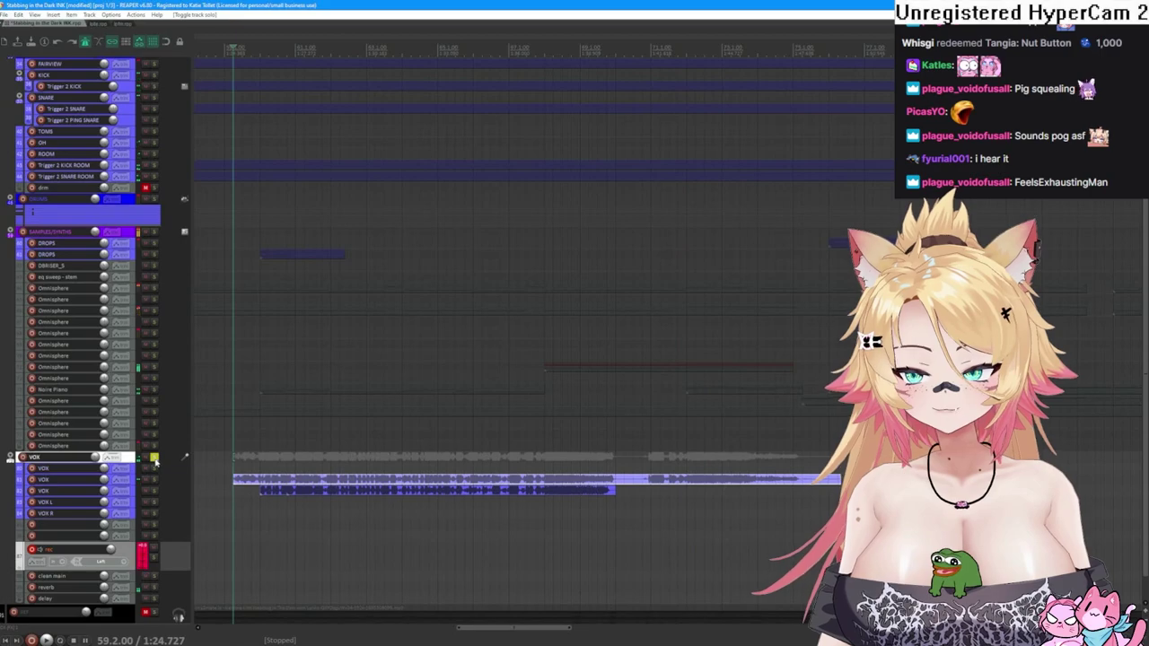
key("space")
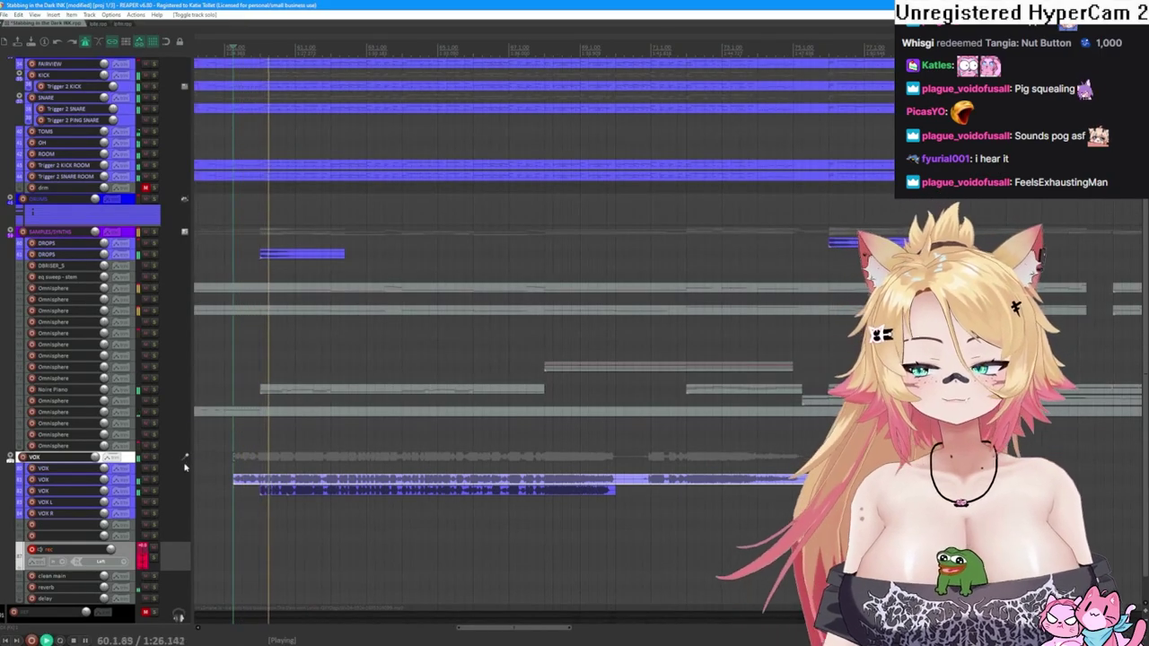
- Nudge the pieces of the third VOX track's take slightly earlier to line up with the second VOX track's take, checking by playback
scroll(177, 470, "up", 1)
scroll(177, 471, "up", 2)
scroll(304, 546, "up", 5)
key("space")
left_click_drag(266, 532, 259, 531)
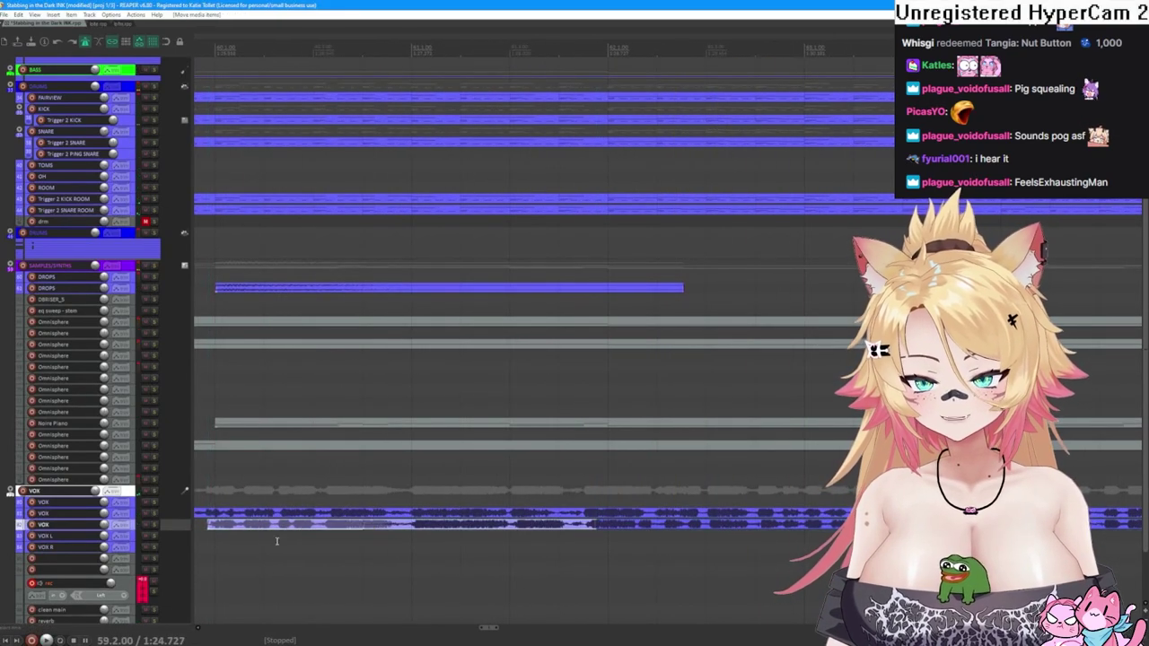
key("space")
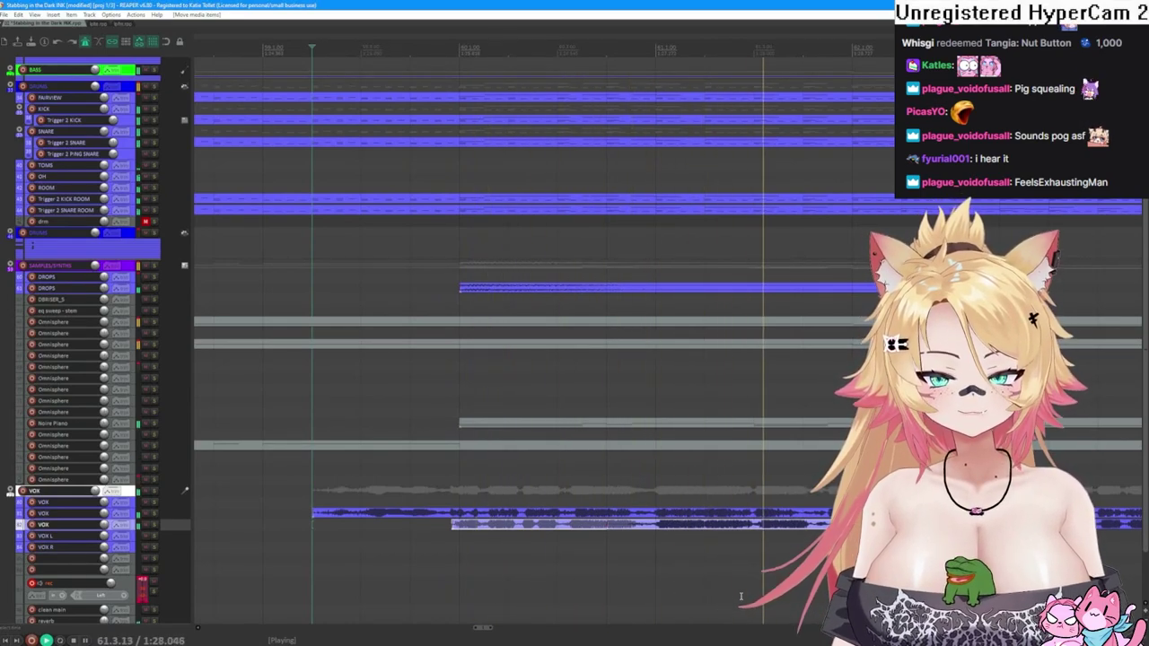
left_click(598, 524)
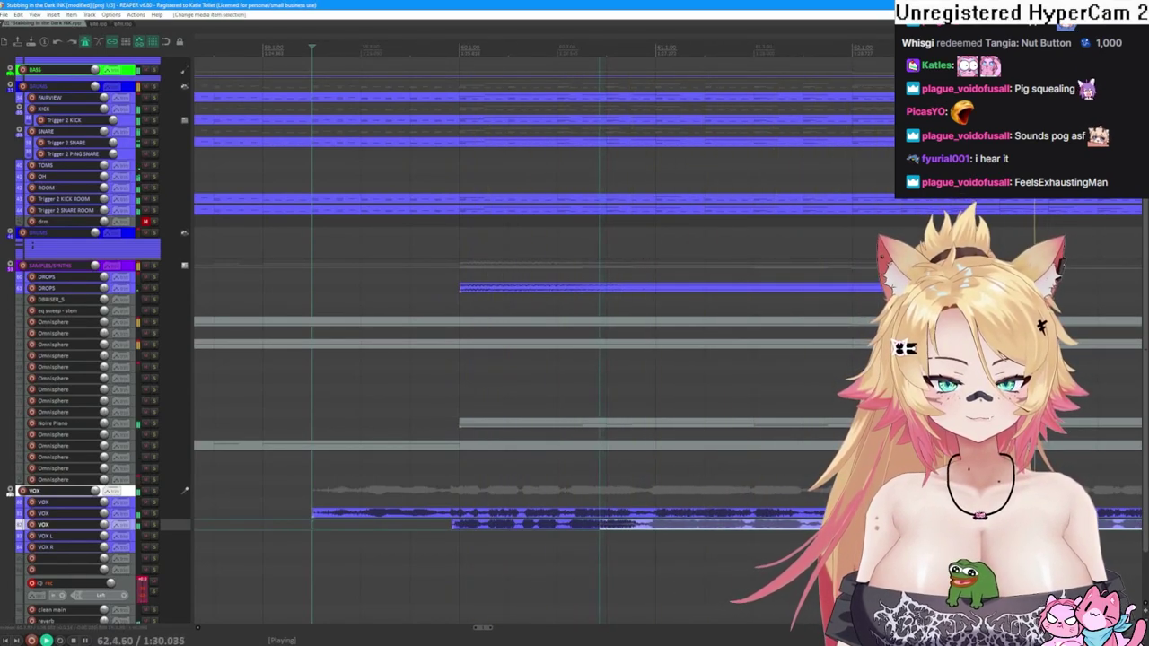
left_click_drag(598, 524, 596, 524)
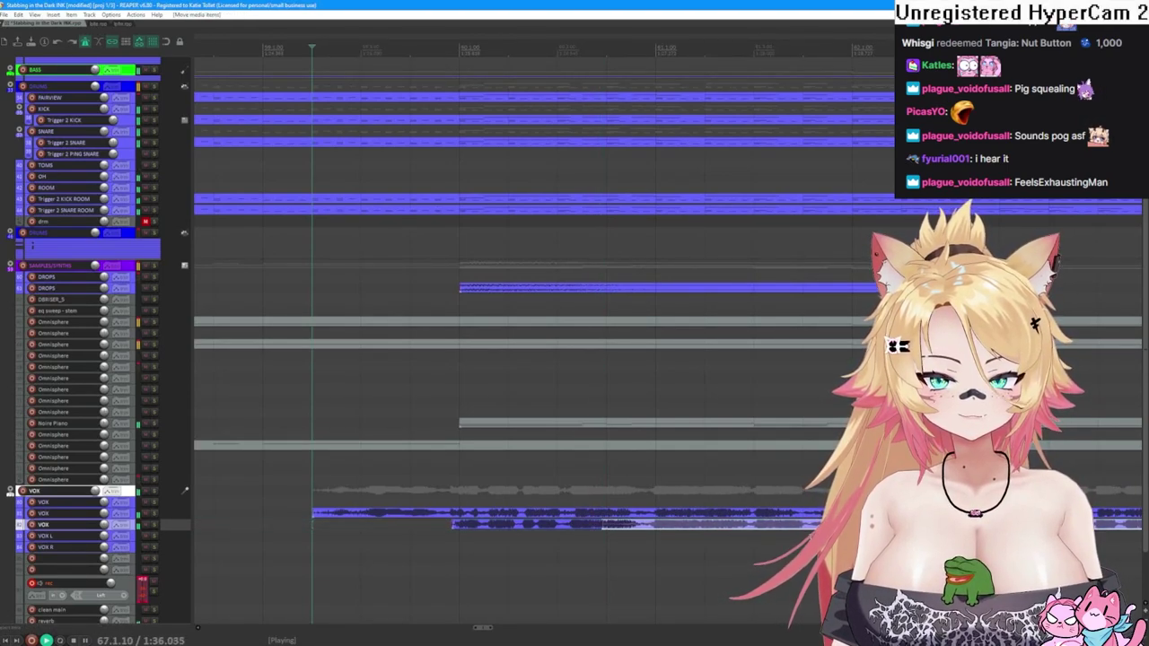
- Play from 67.4.98 with the second VOX track muted, and delete the third VOX track's take from that point on
scroll(769, 539, "left", 3)
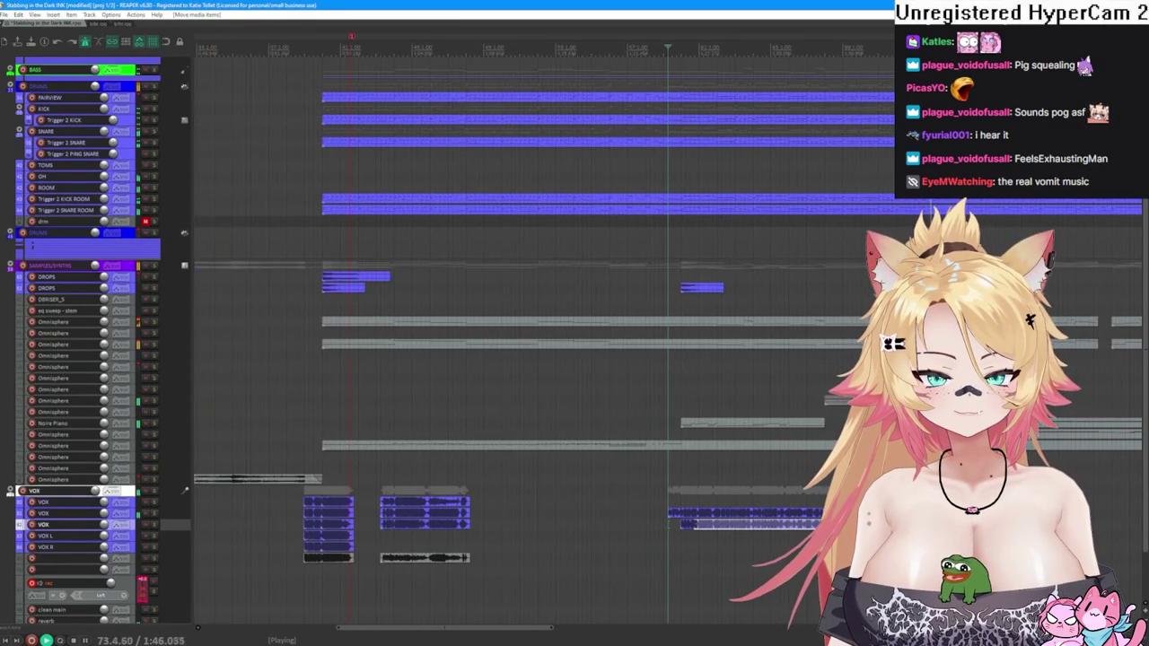
left_click(734, 537)
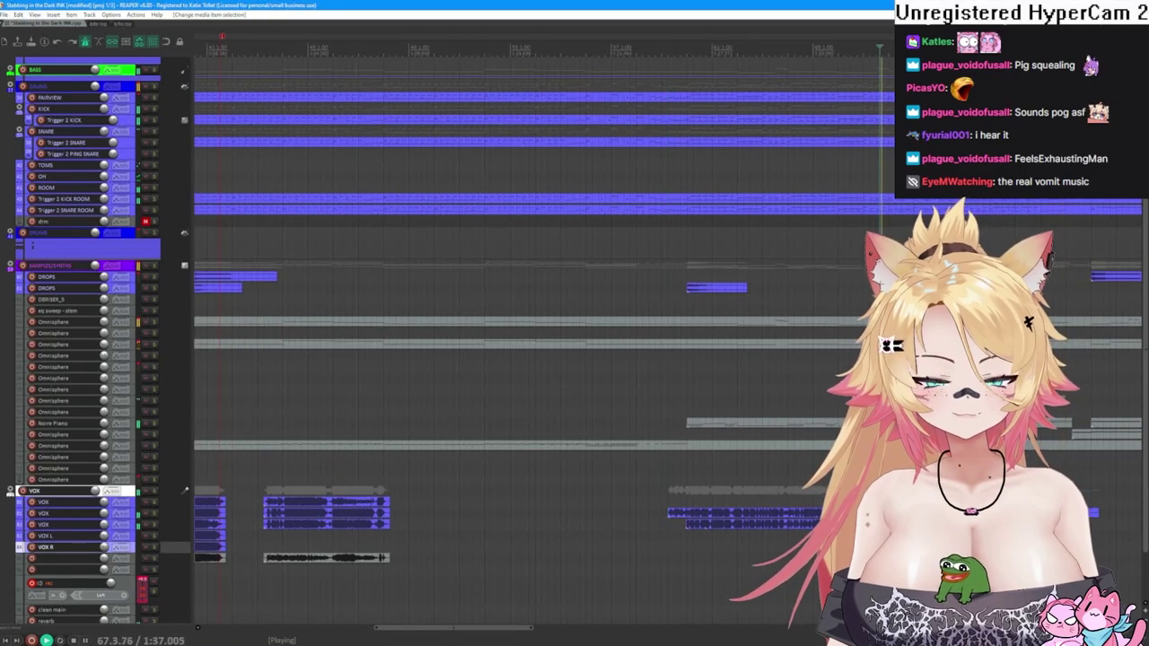
left_click(715, 539)
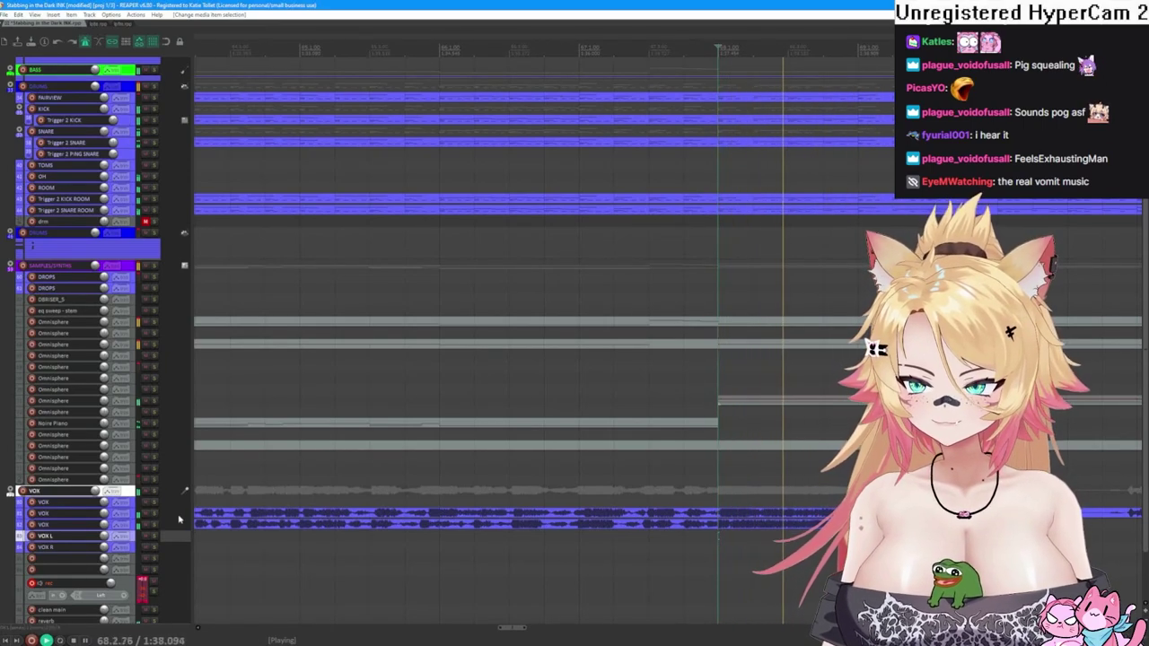
left_click(148, 515)
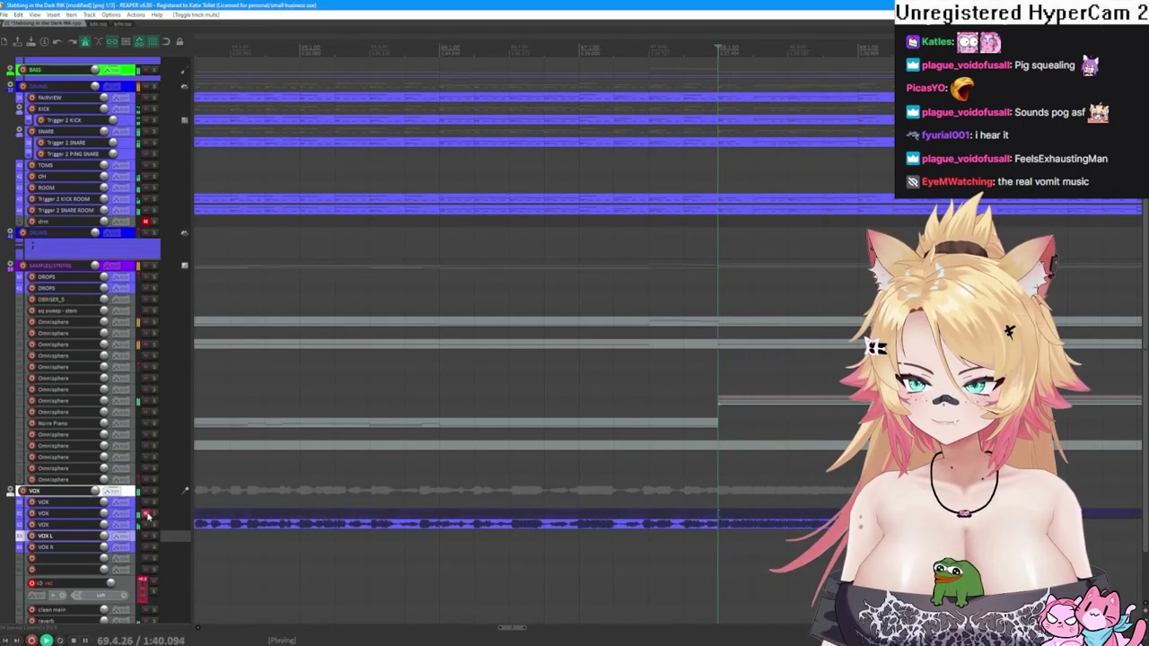
key("space")
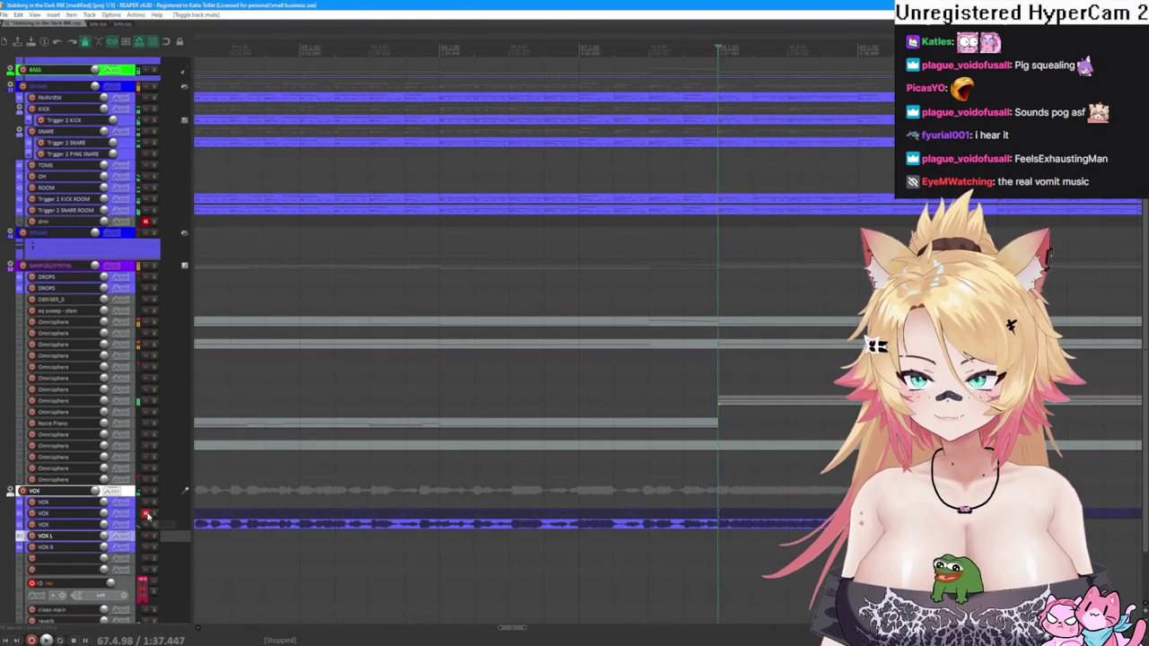
right_click(722, 526)
left_click(743, 520)
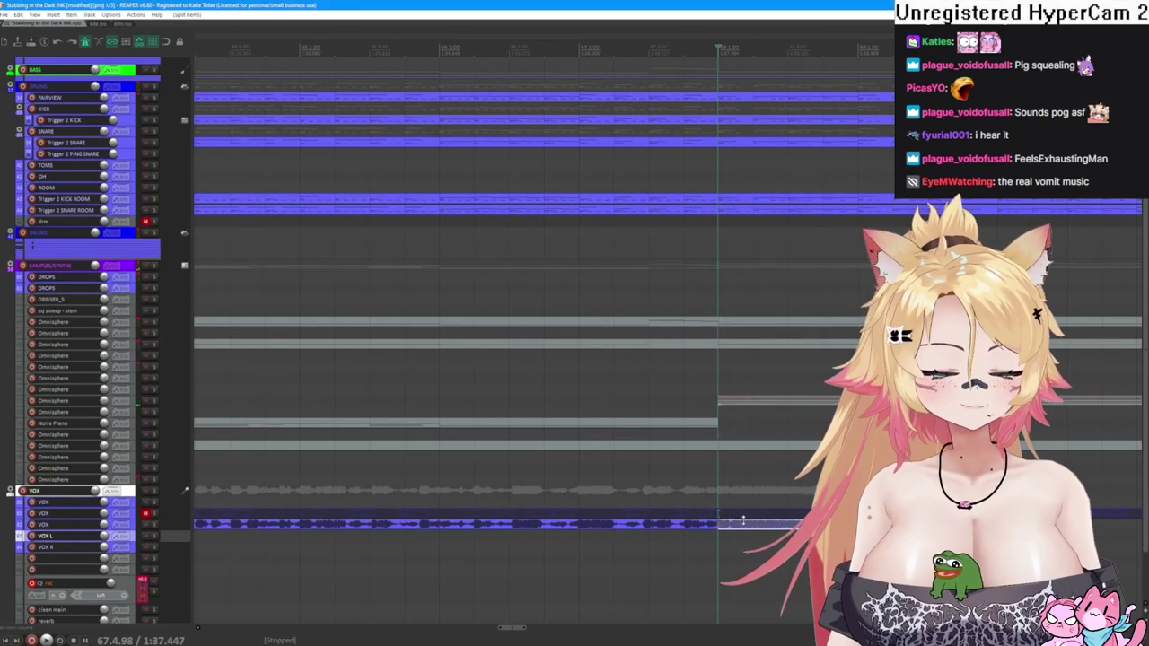
key("Delete")
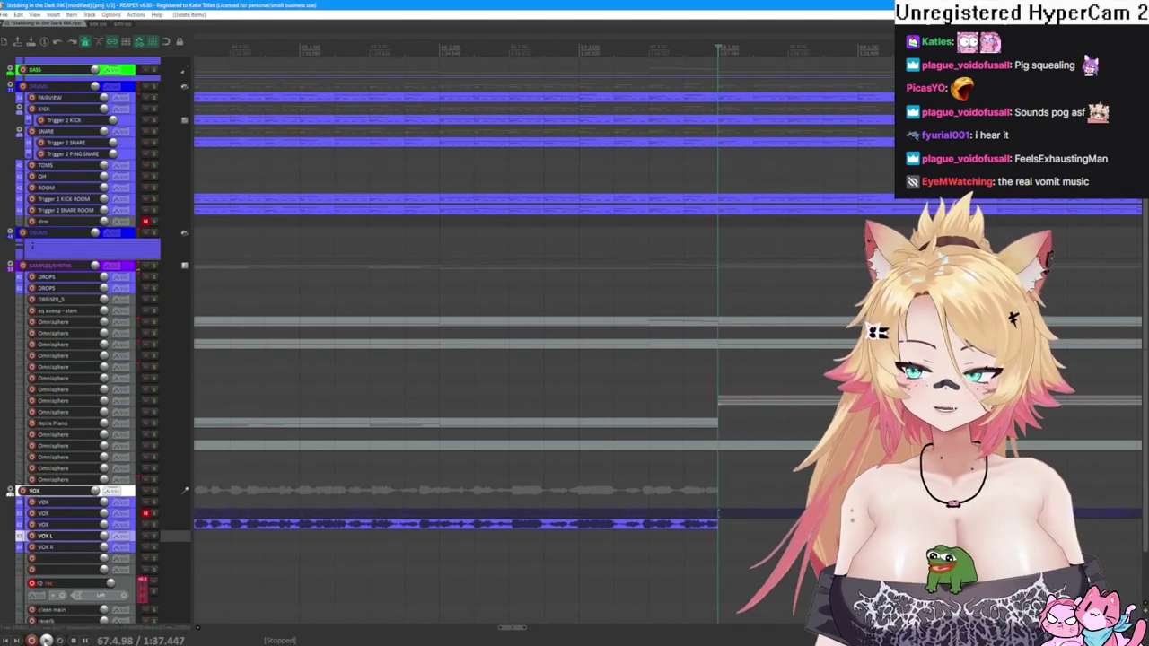
- Try recording a replacement take on the rec track from 67.4.98 and discard the recorded file
left_click(31, 640)
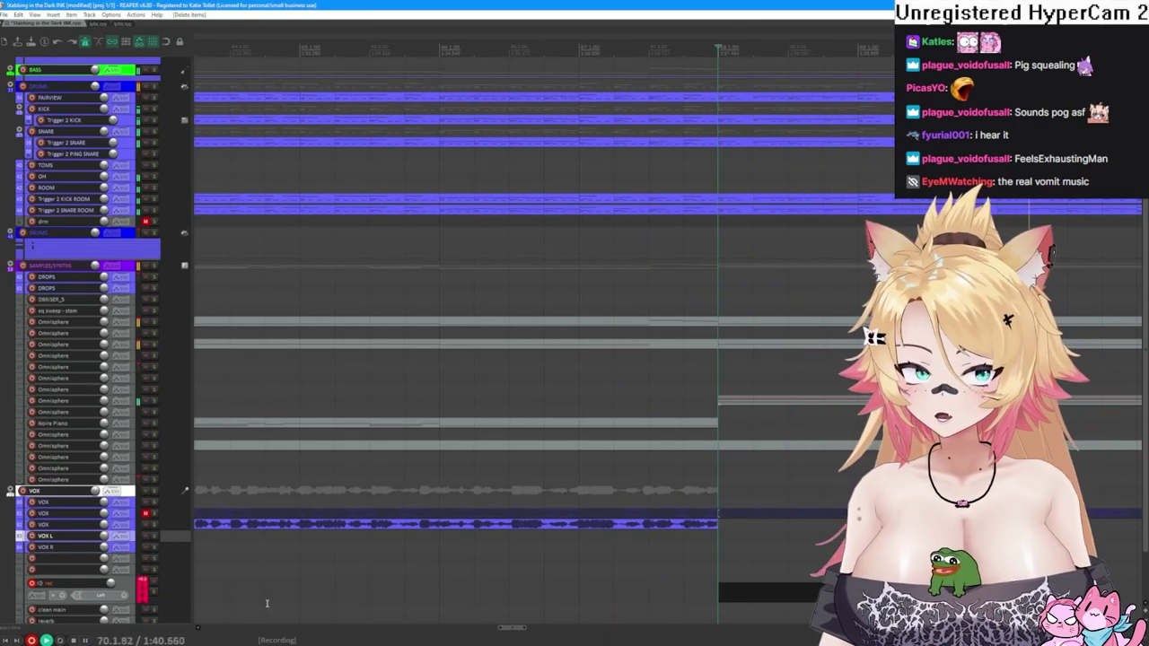
key("space")
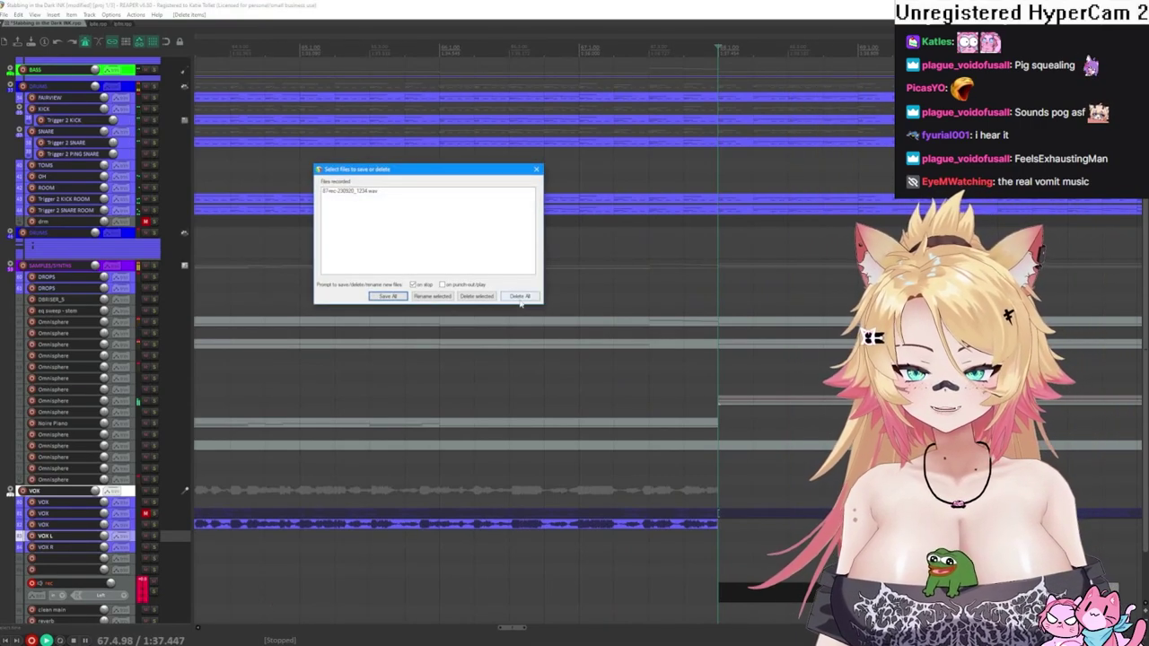
left_click(520, 297)
left_click(559, 354)
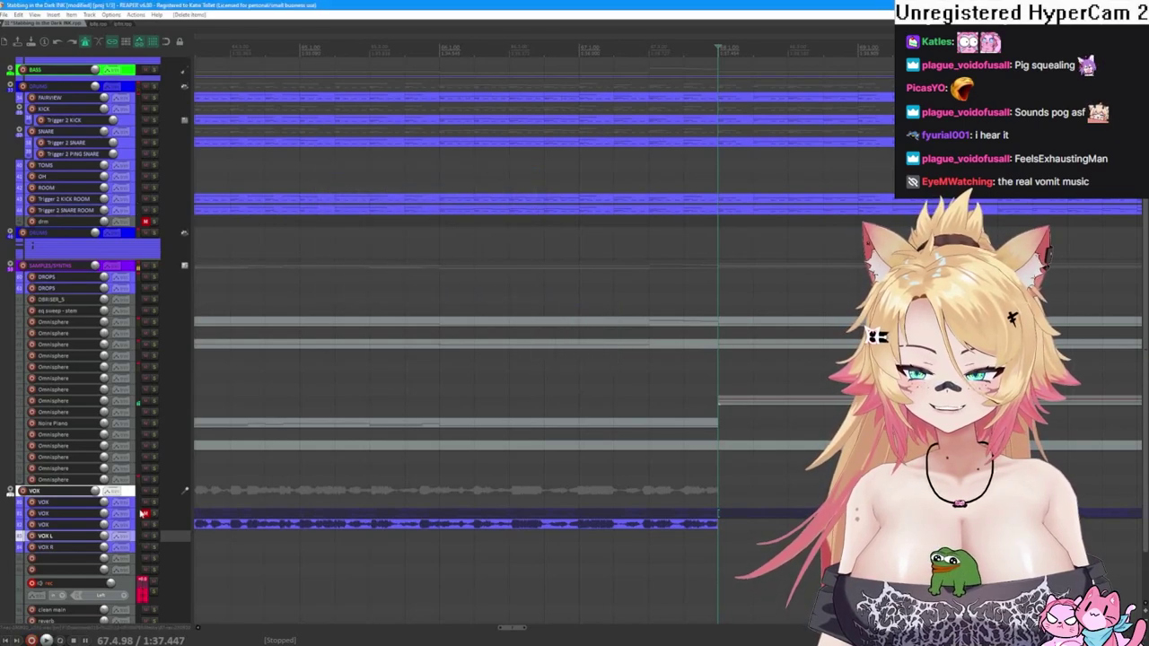
- Unmute the second VOX track, record a new take from 67.4.98 and move it to the third VOX track
left_click(144, 513)
left_click(31, 640)
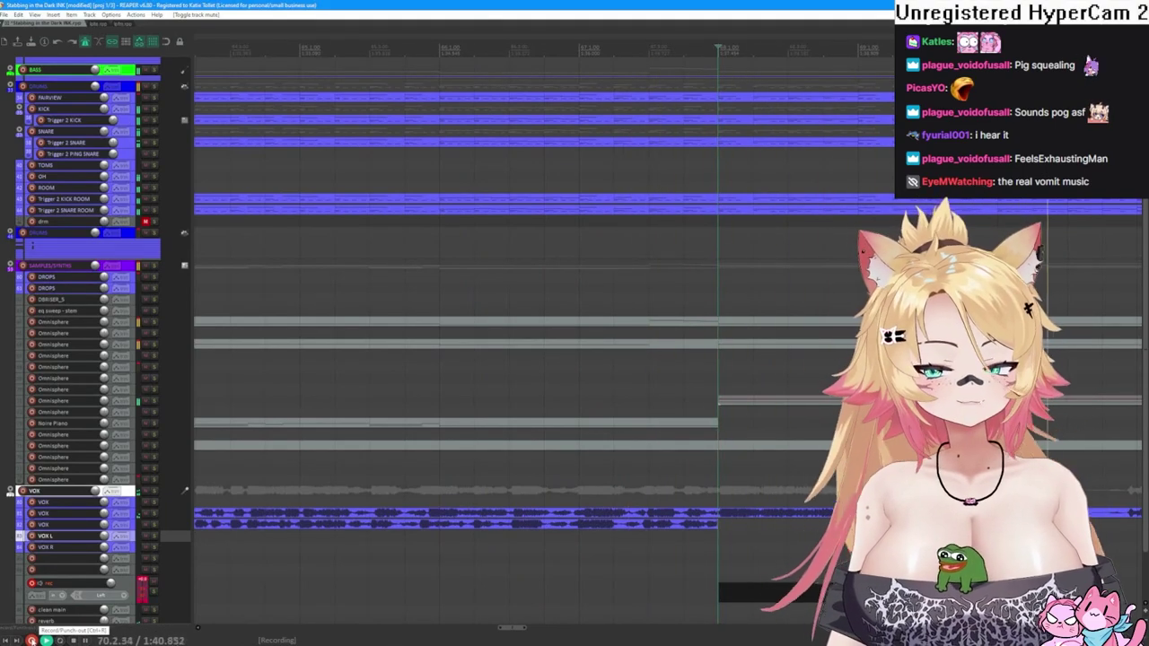
left_click(30, 640)
key("Return")
left_click_drag(757, 597, 751, 532)
key("space")
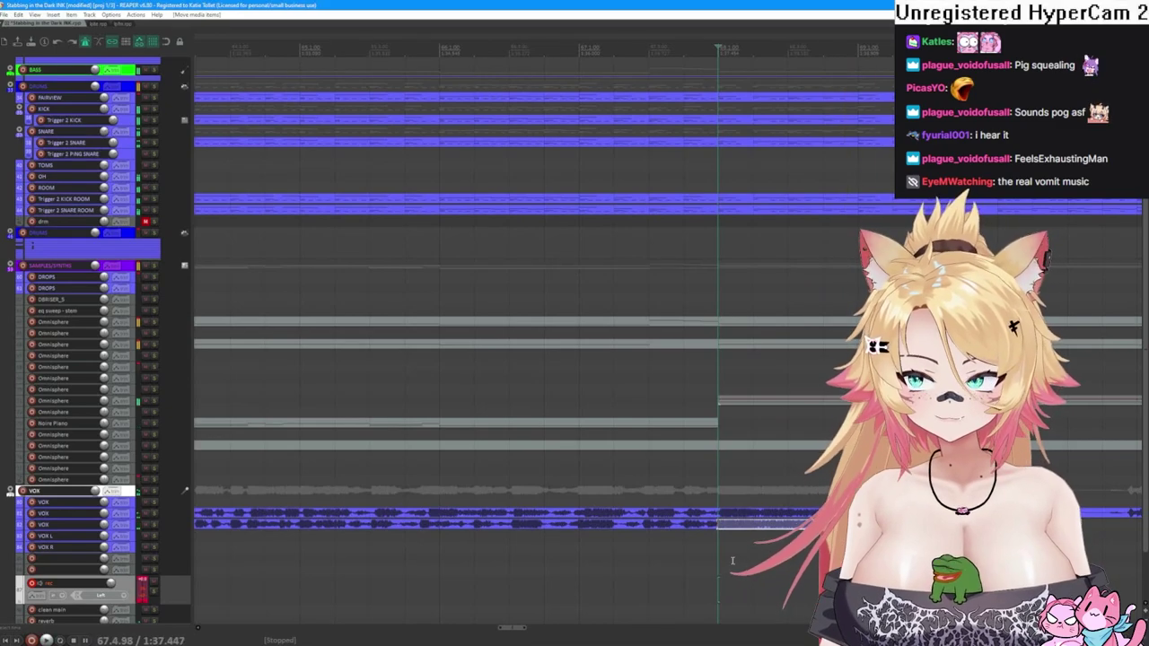
- Record another take from 67.4.98 for the first VOX track and trim the ends of the first and third VOX takes to match
left_click(31, 641)
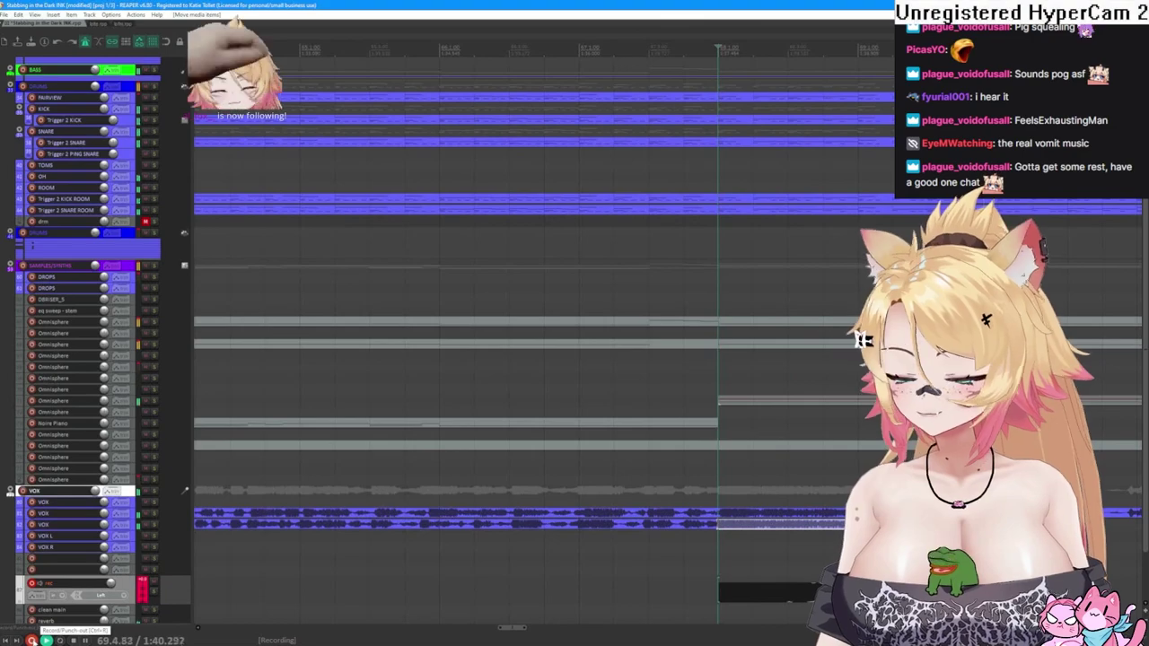
left_click(31, 640)
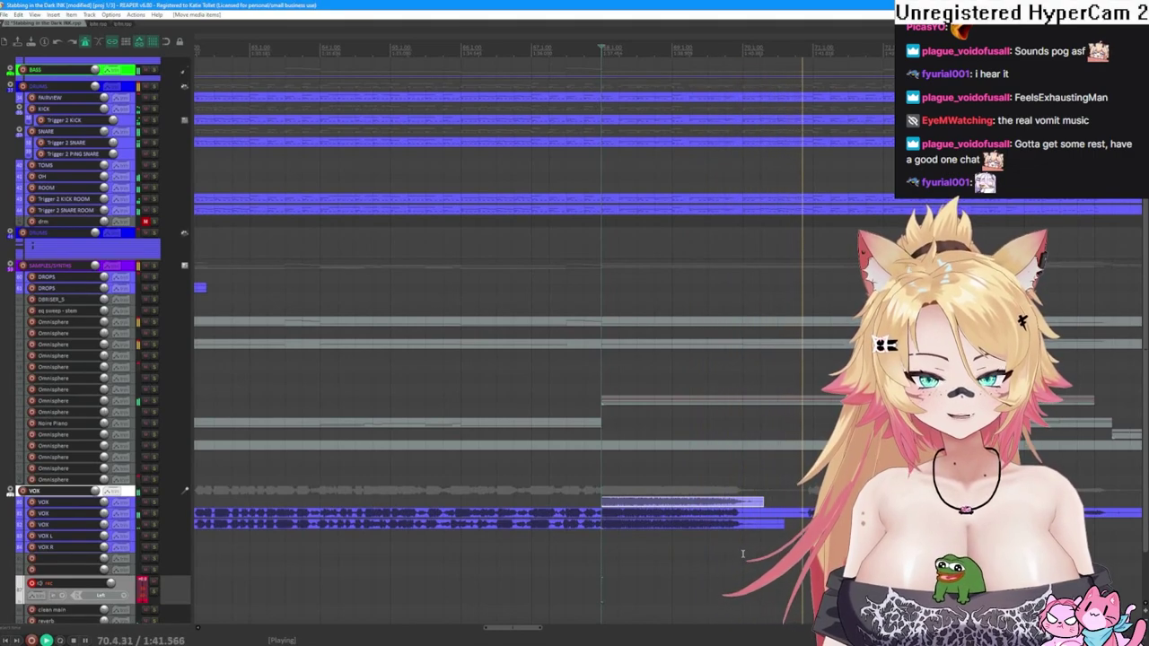
left_click(763, 523)
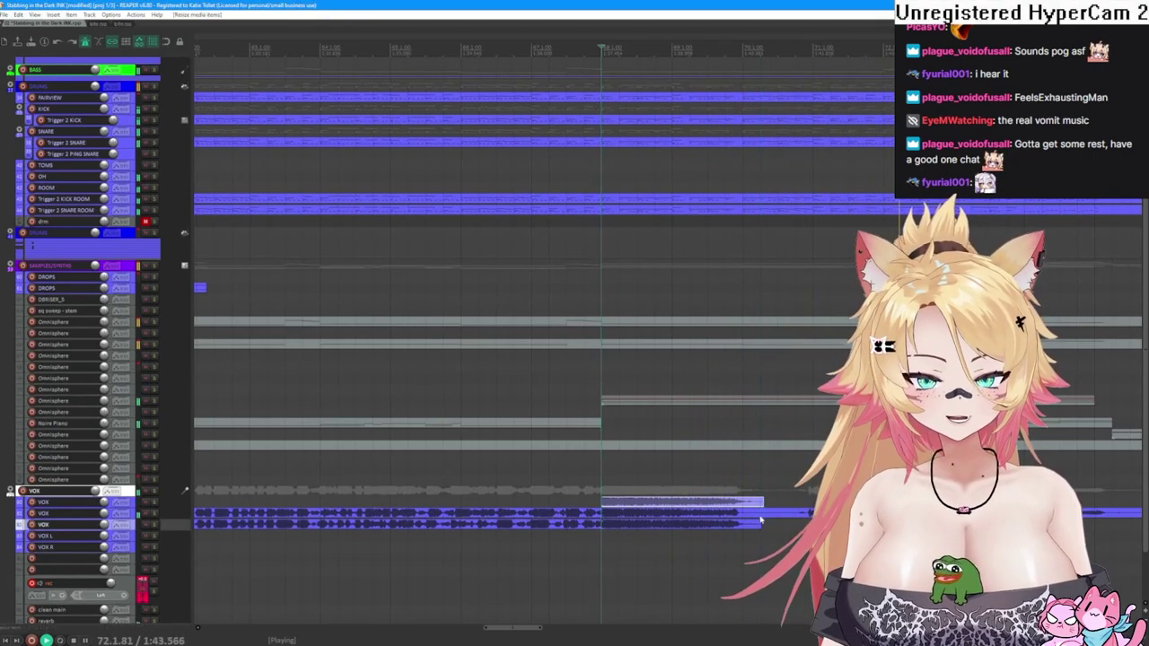
left_click_drag(763, 506, 759, 508)
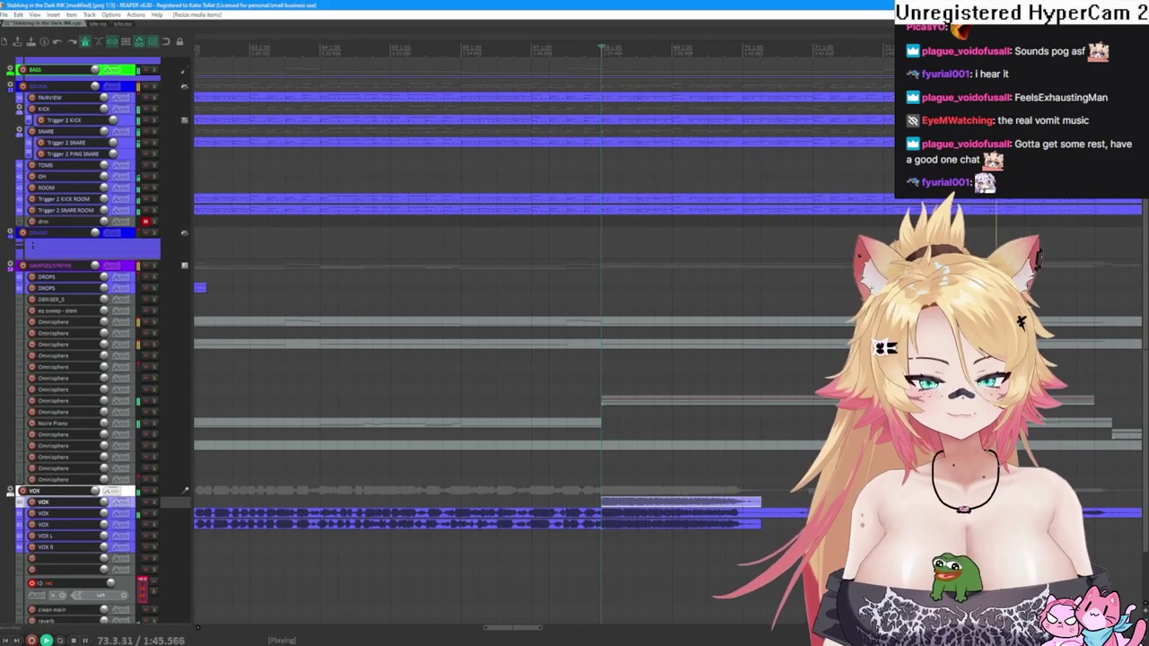
- Solo the reference song track below the VOX folder, play it from 67.4.98 and place the edit cursor at 70.1.01
scroll(143, 588, "down", 2)
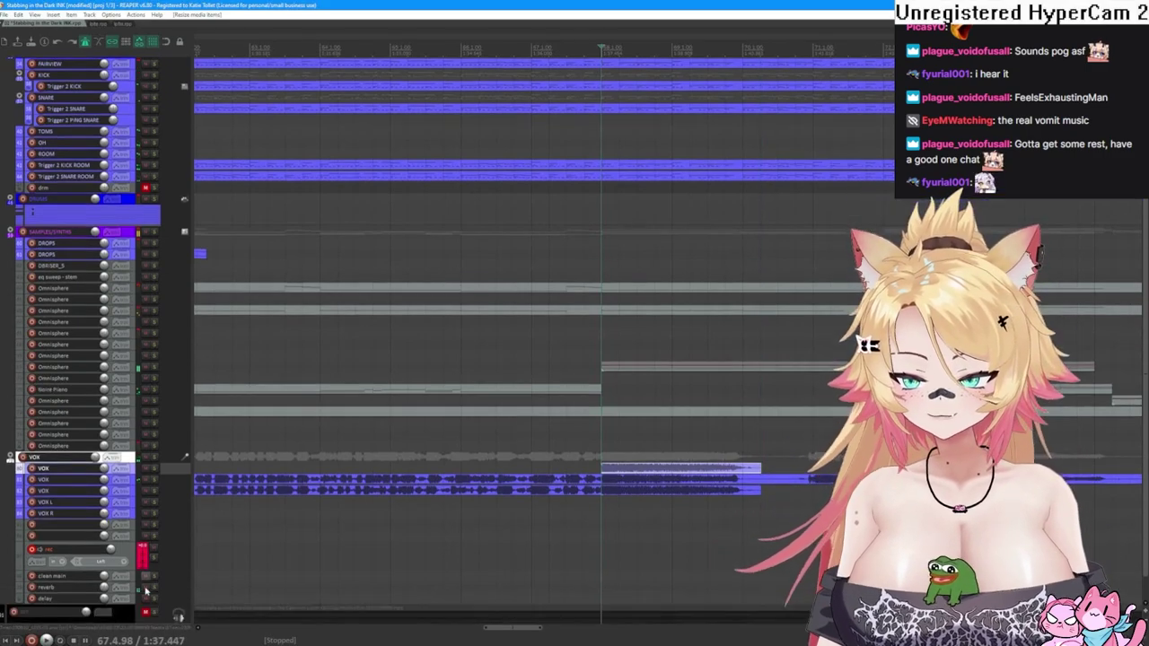
left_click(153, 581)
key("space")
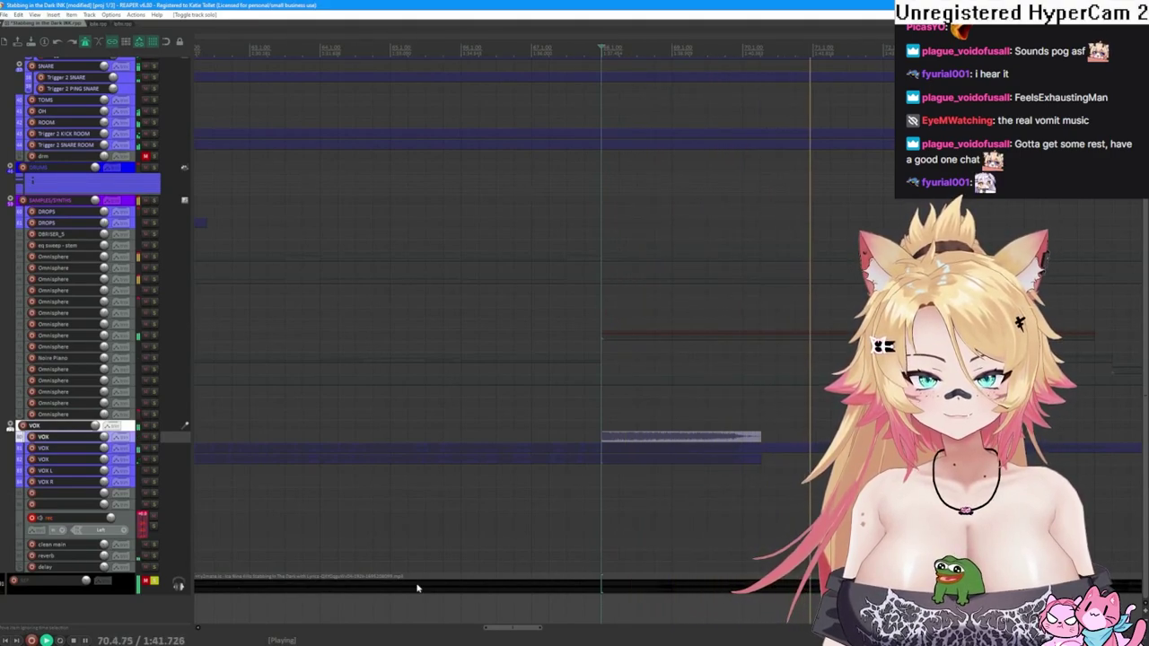
left_click(740, 416)
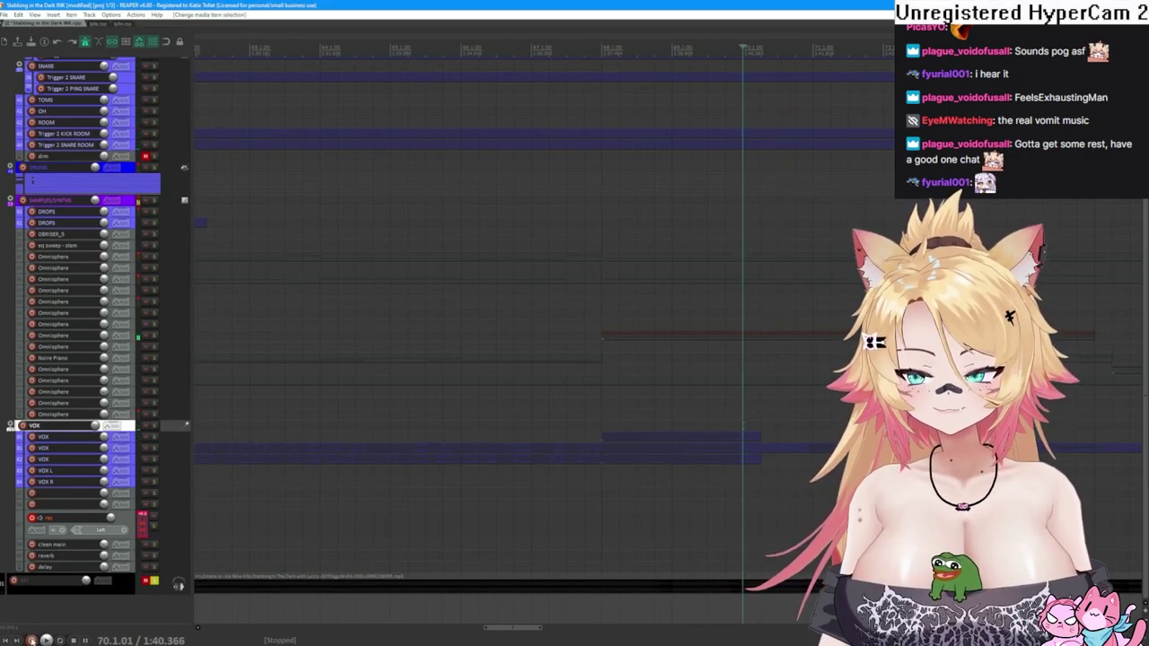
- Record a take on the rec track from 70.1.01, move it to the second VOX track and play it in the full mix
left_click(31, 640)
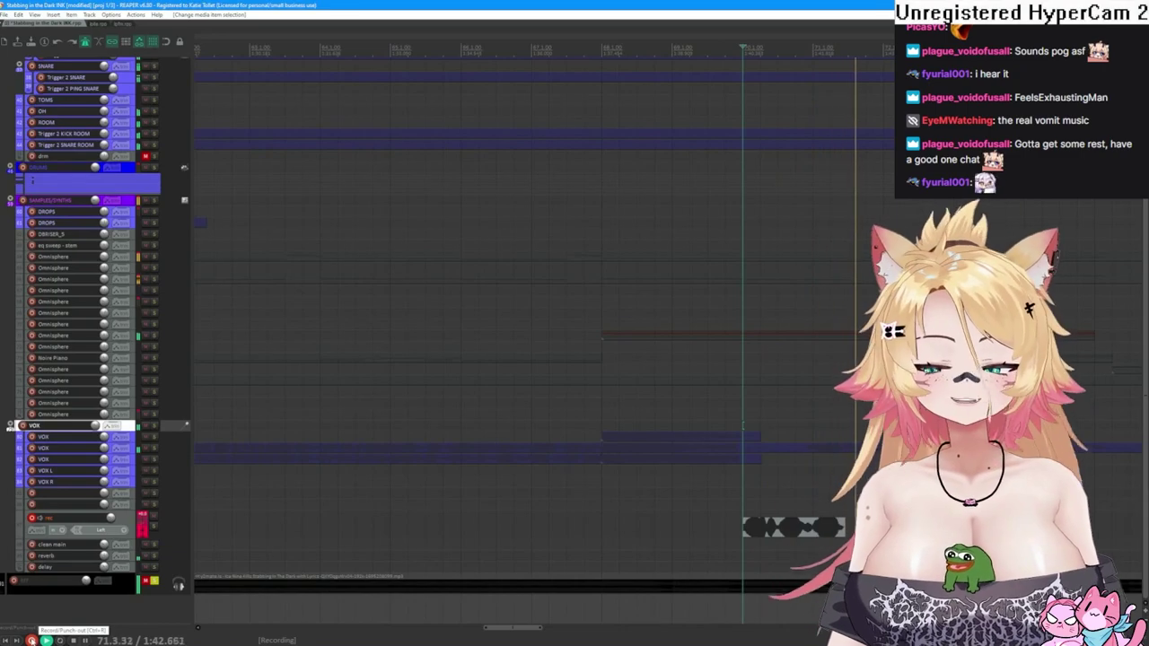
left_click(32, 640)
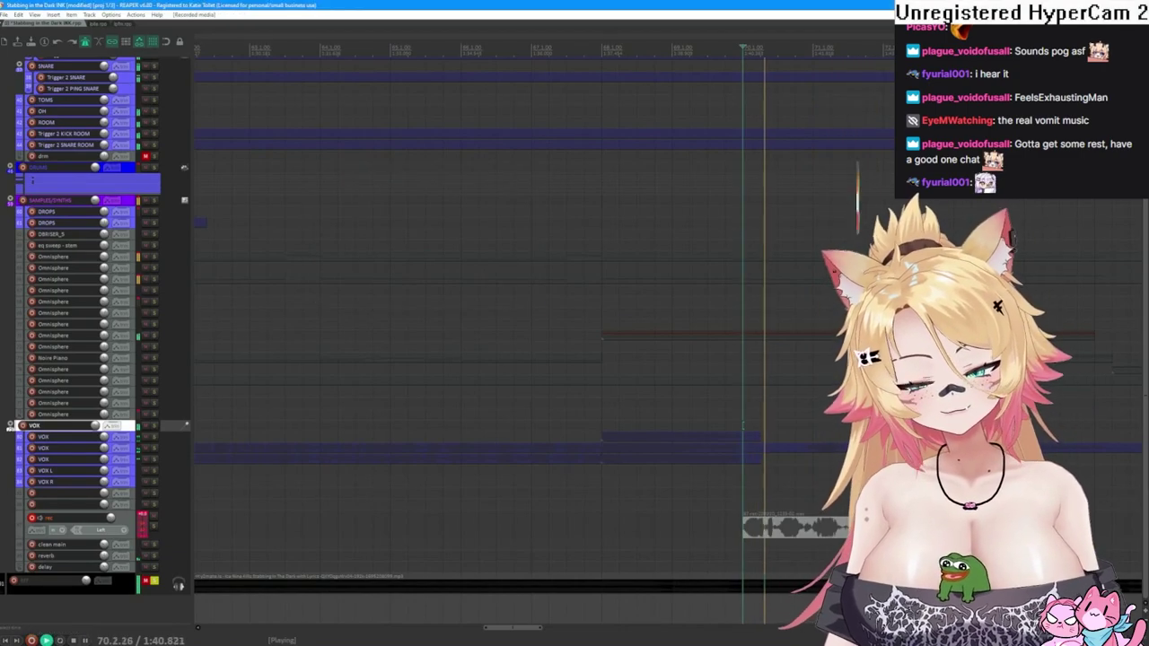
scroll(834, 531, "left", 3)
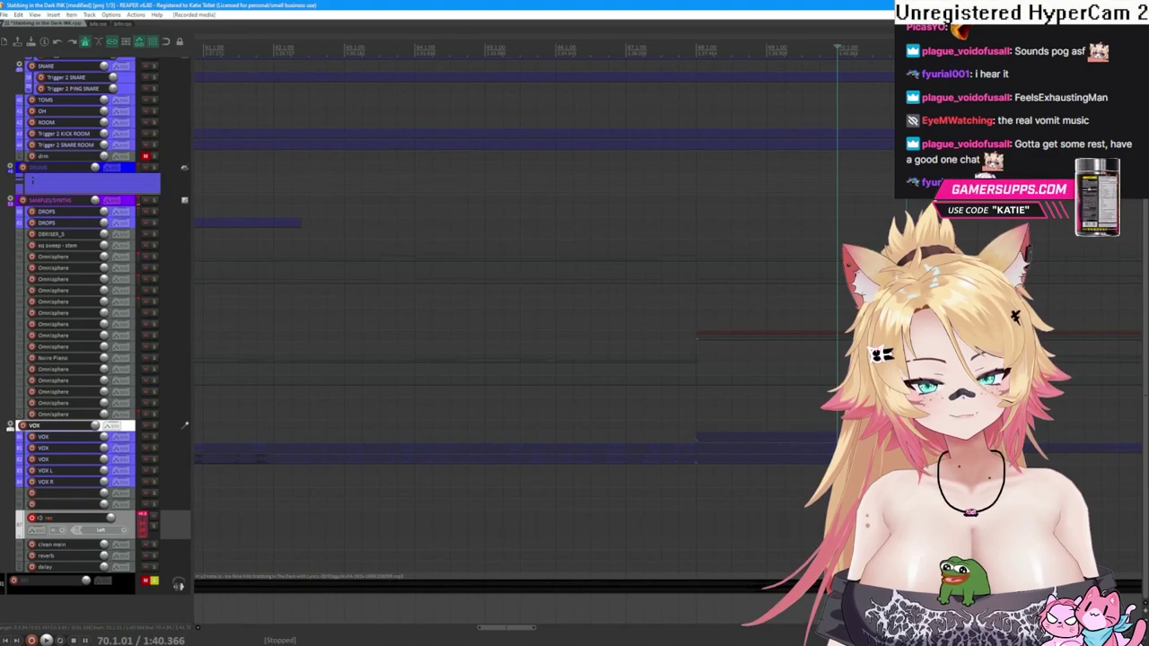
key("space")
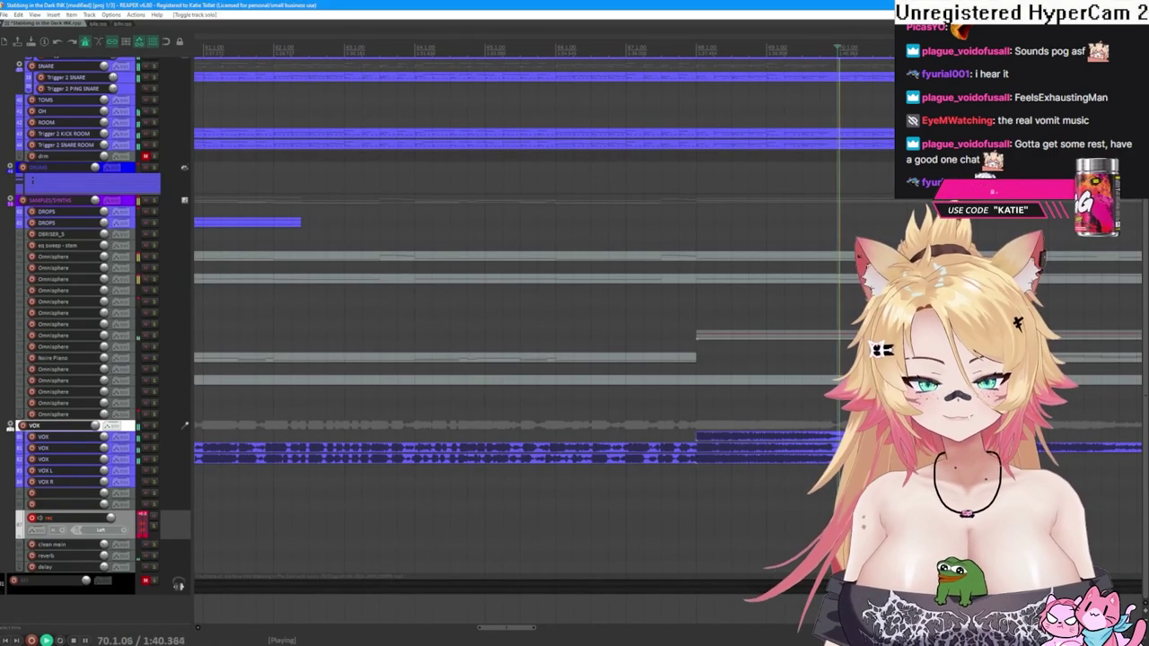
key("space")
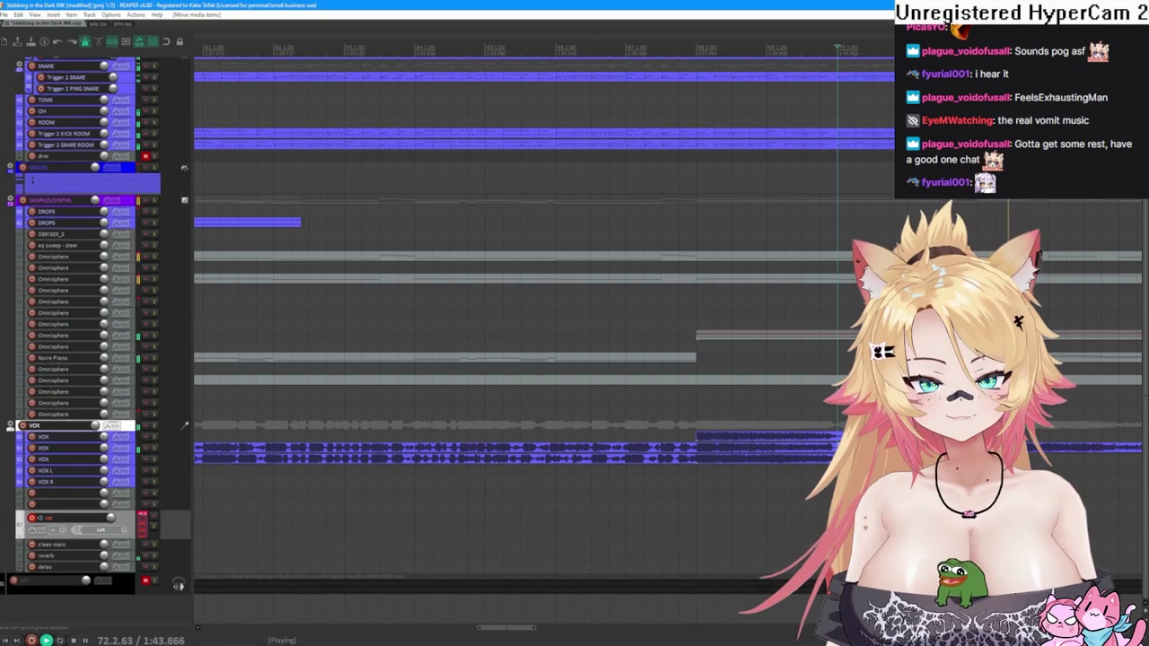
- Nudge the short bar 70 take on the second VOX track slightly earlier and play the mix from 69.1.64
left_click(54, 448)
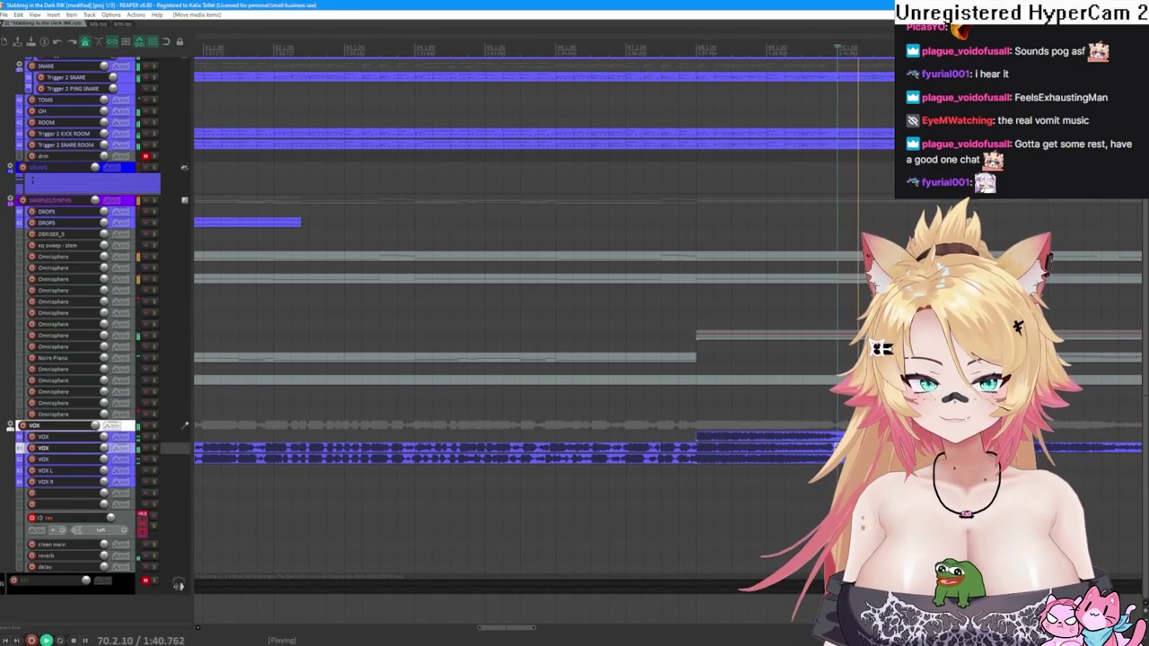
scroll(539, 359, "up", 2)
key("space")
left_click_drag(619, 453, 629, 456)
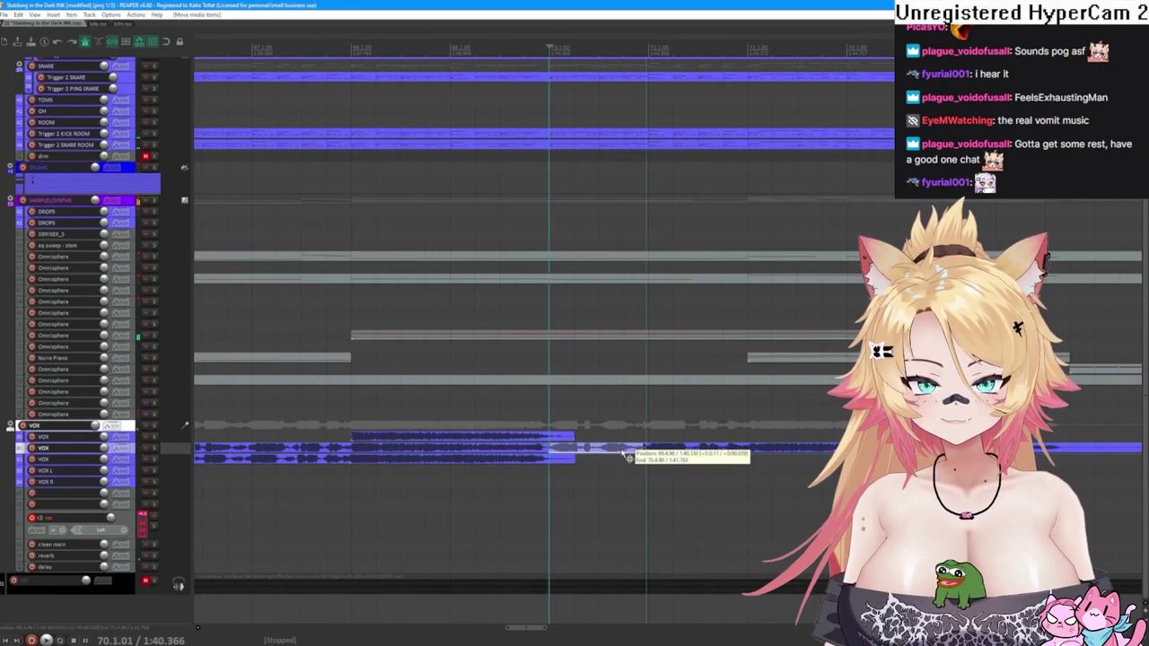
left_click(465, 401)
key("space")
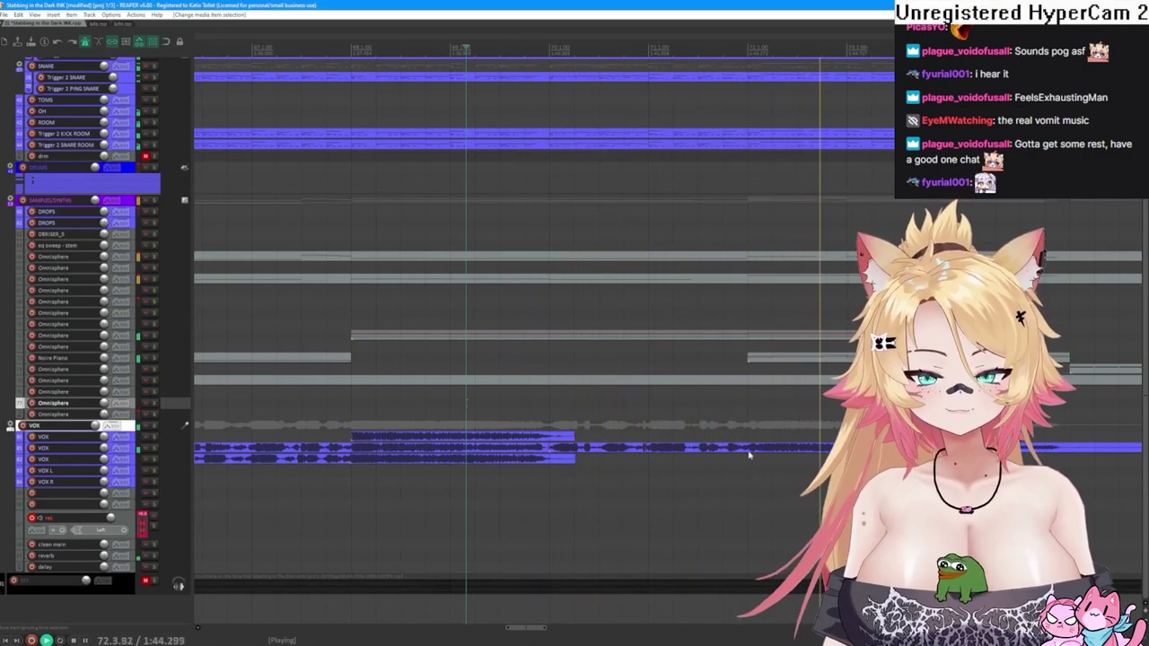
scroll(649, 440, "down", 2)
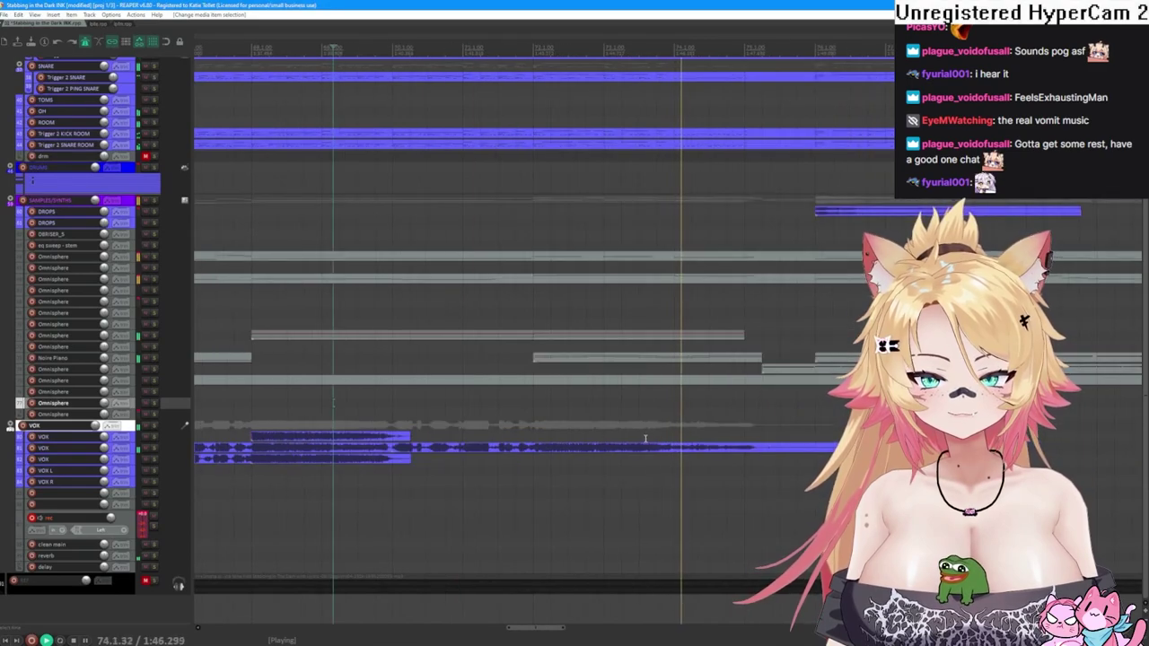
key("space")
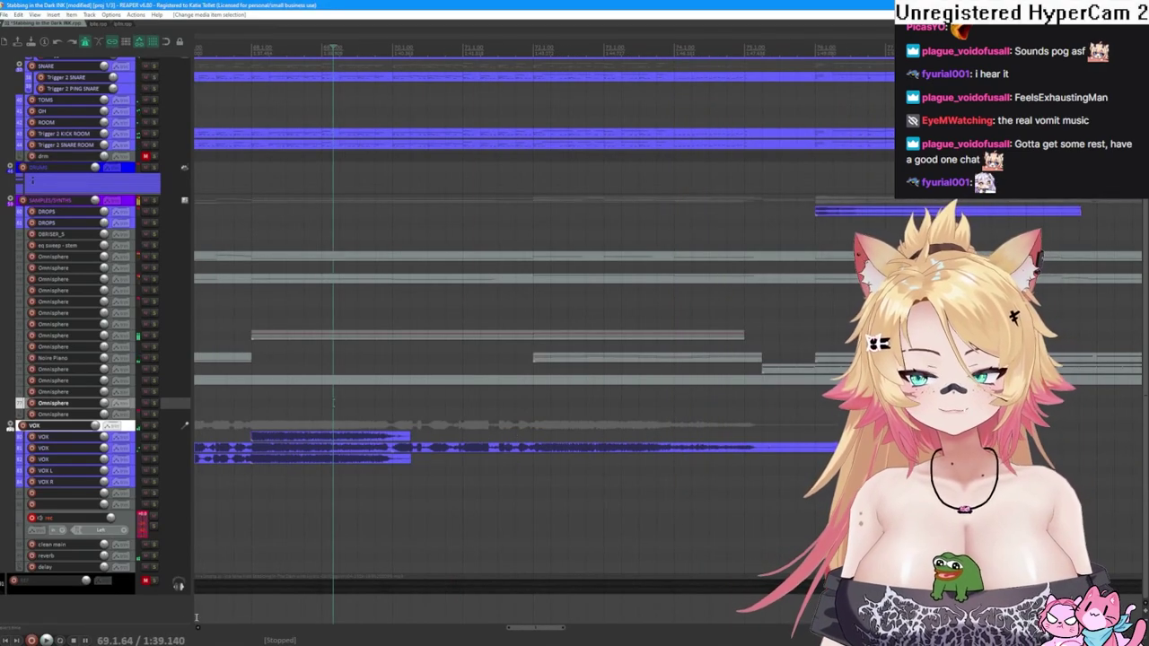
- Solo the reference song track and play it from 69.1.64, replaying the part around bar 73
left_click(155, 582)
key("space")
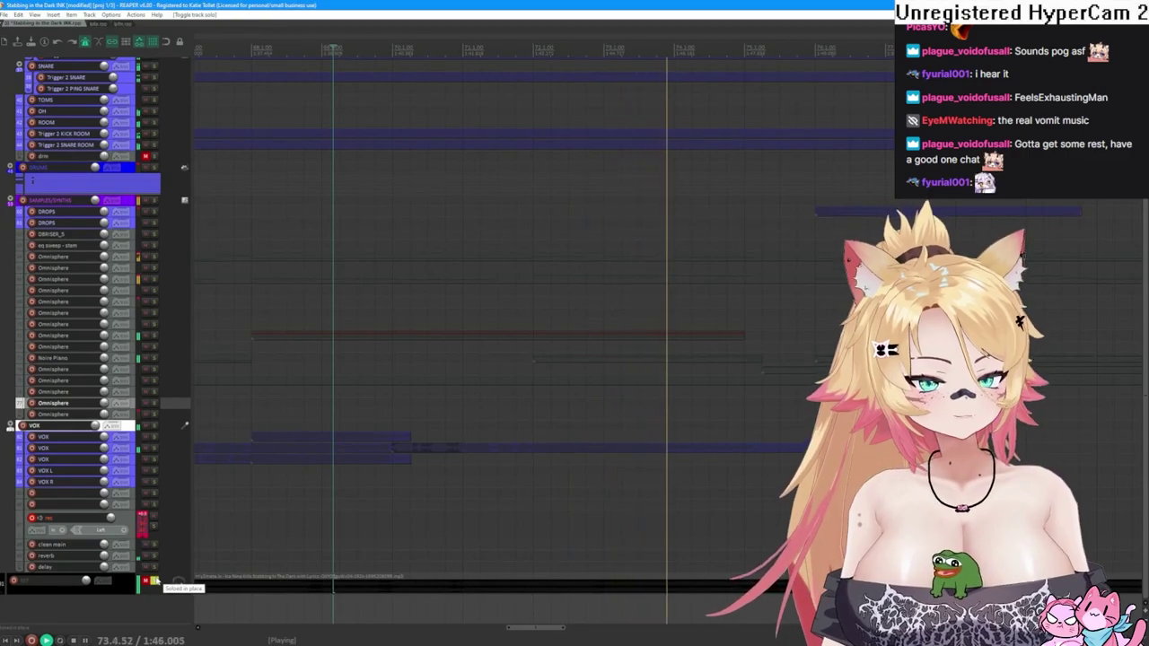
left_click(635, 424)
left_click(637, 429)
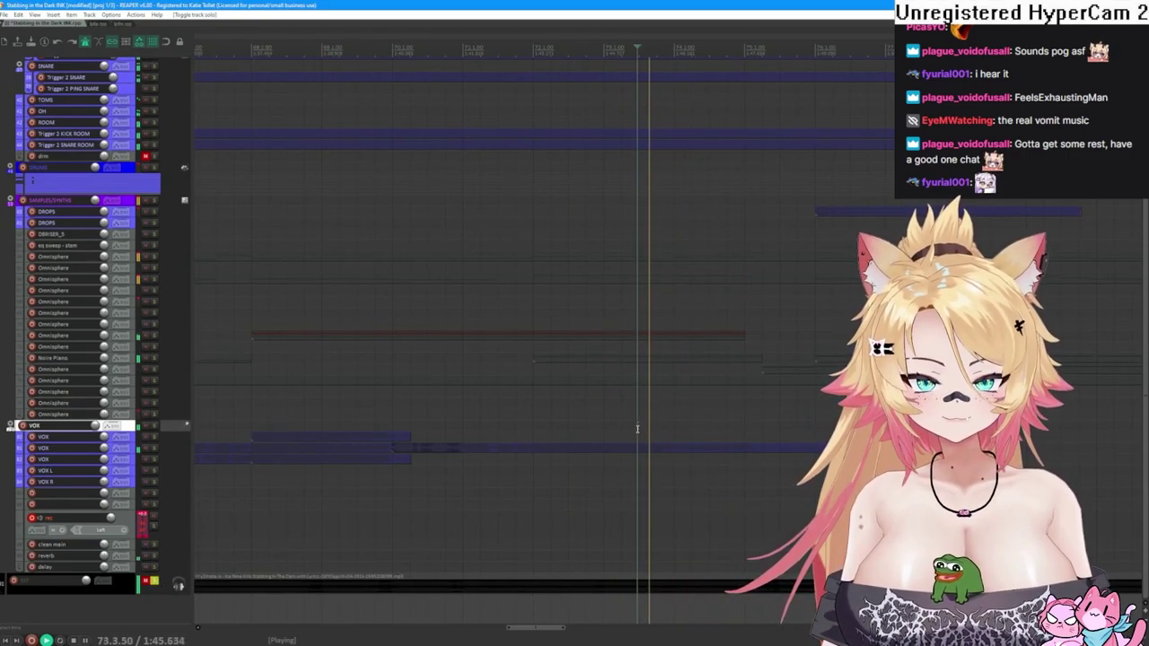
- Try a take on the rec track from 73.2.90 and delete its recorded file
key("space")
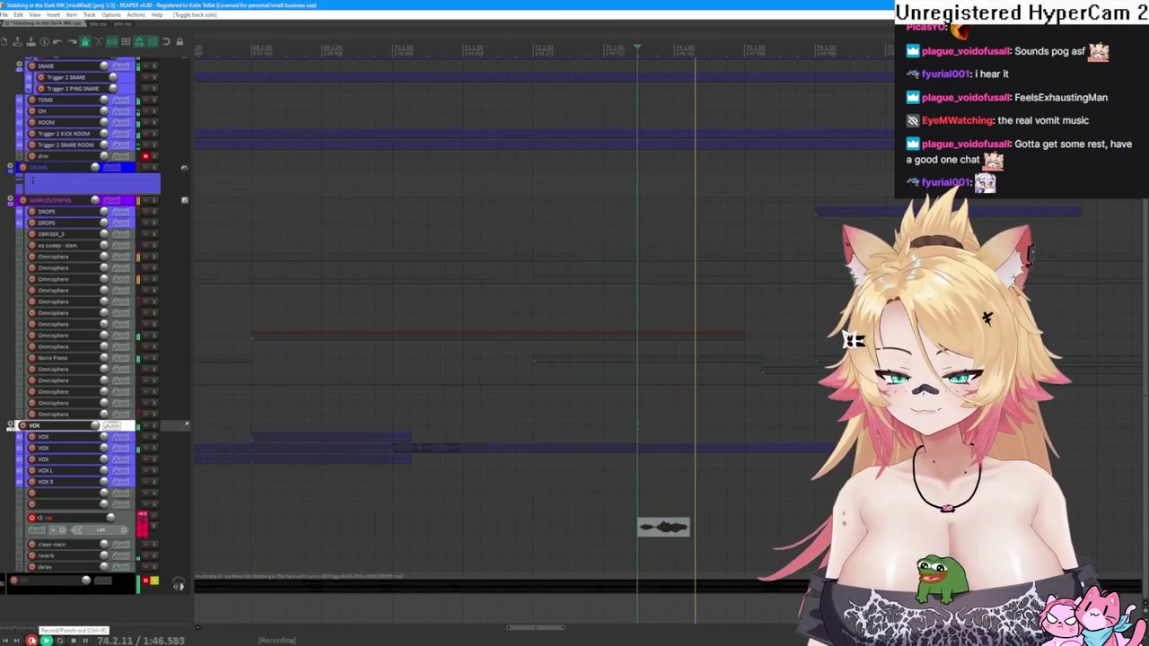
key("space")
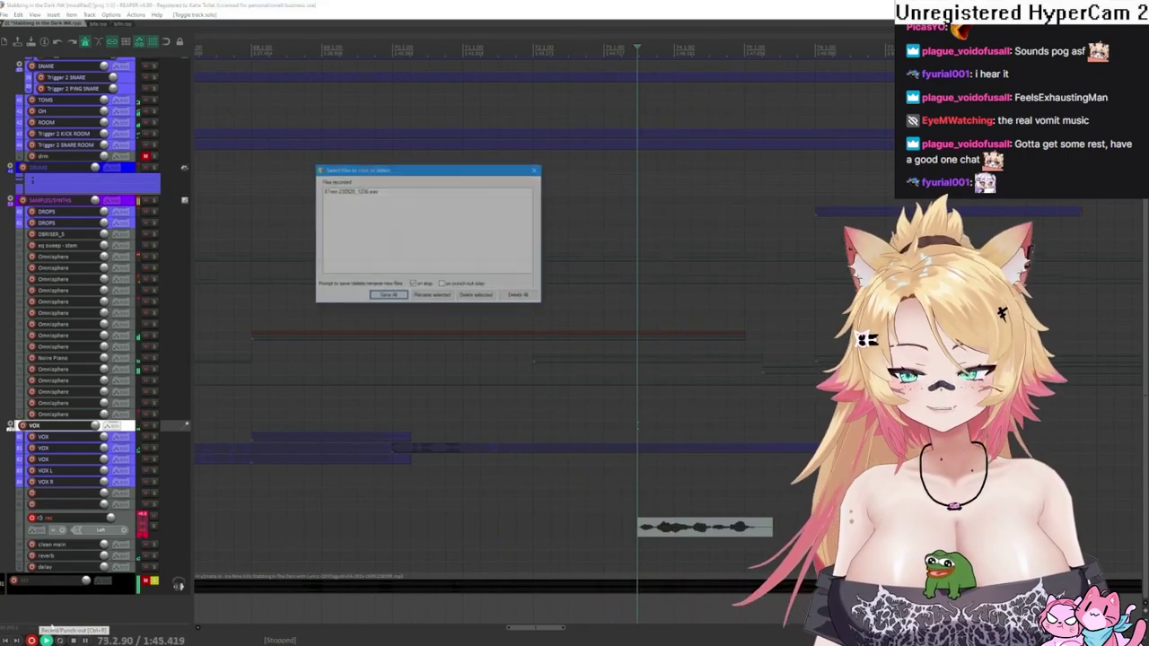
left_click(516, 295)
left_click(553, 352)
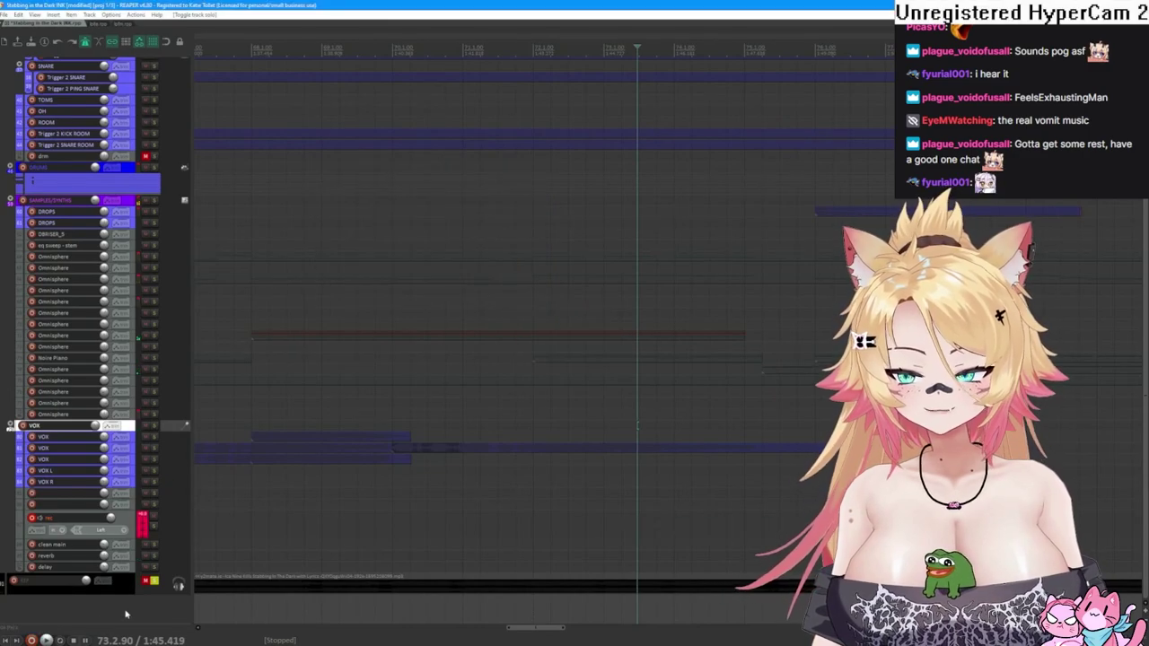
- Record a new take on the rec track from 73.2.90 and move it to the third VOX track at the same position
left_click(31, 640)
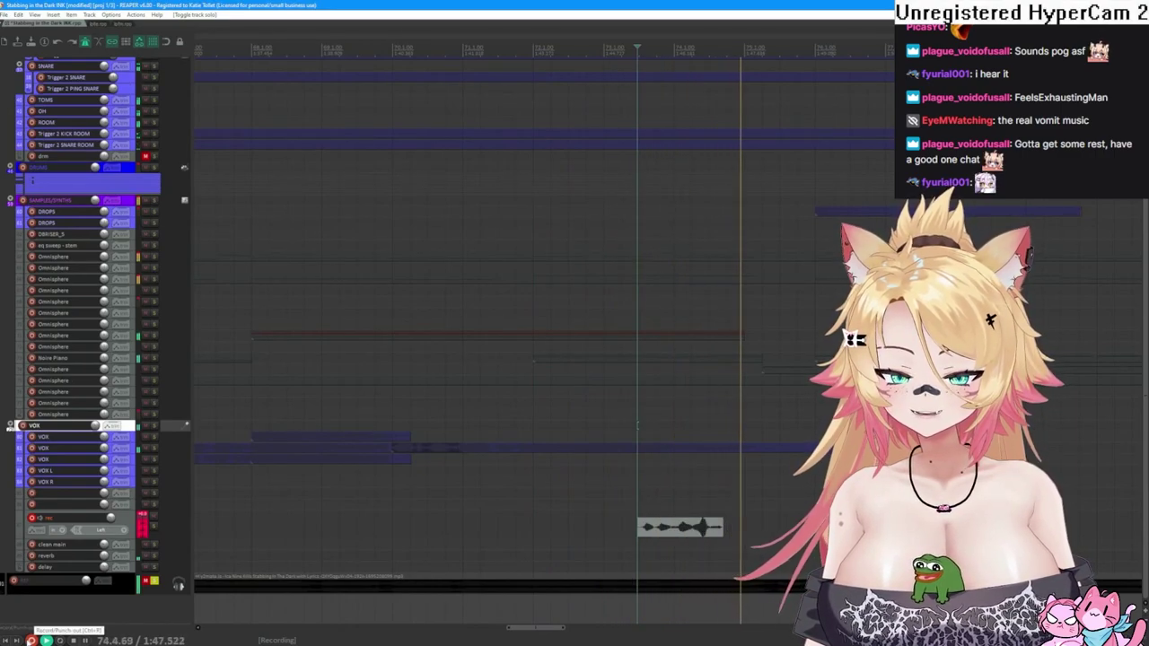
left_click(32, 640)
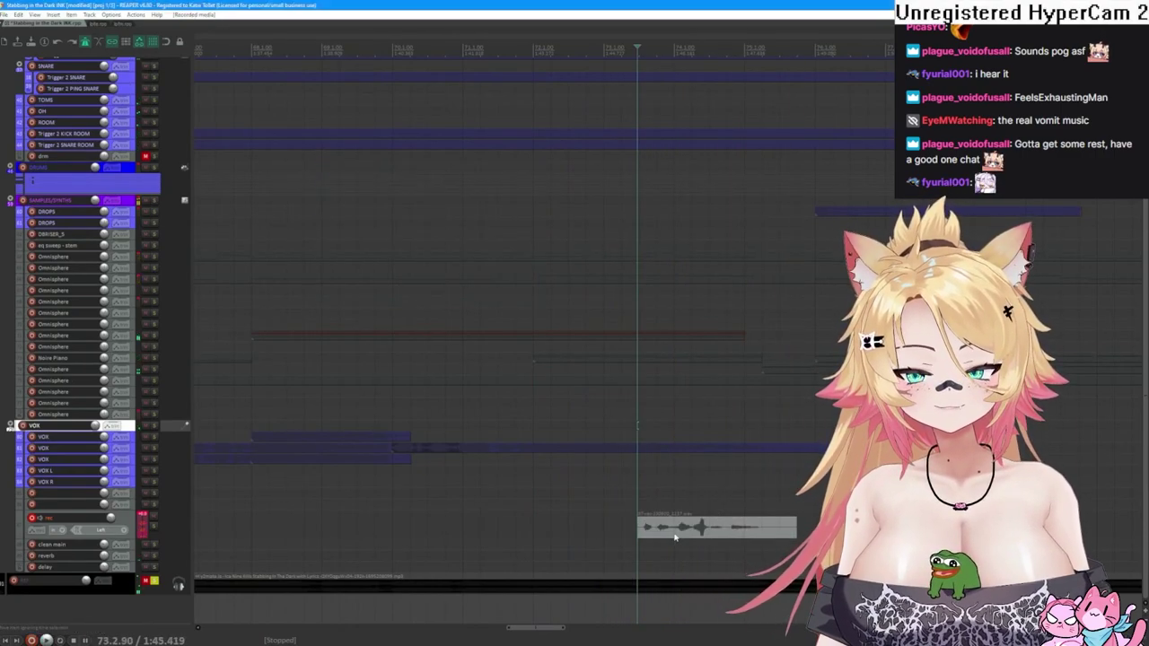
left_click(676, 513)
mouse_move(676, 513)
left_mouse_down()
mouse_move(679, 466)
mouse_move(678, 499)
left_mouse_up()
scroll(675, 498, "down", 5)
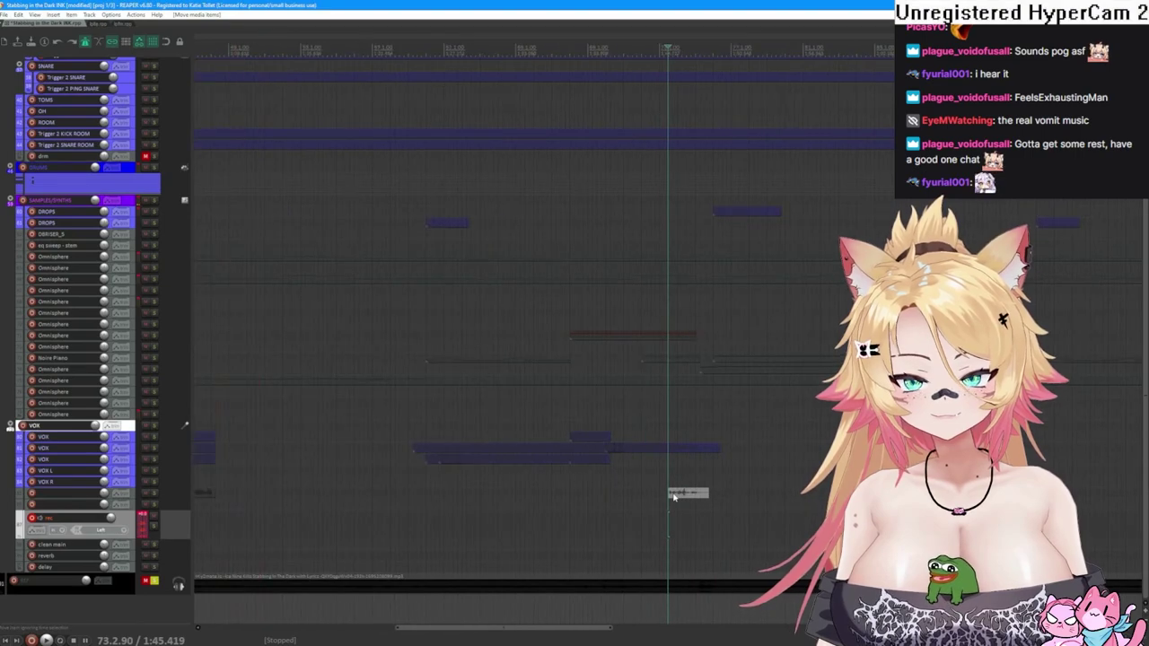
scroll(675, 497, "up", 3)
left_click_drag(696, 494, 694, 503)
left_click(136, 506)
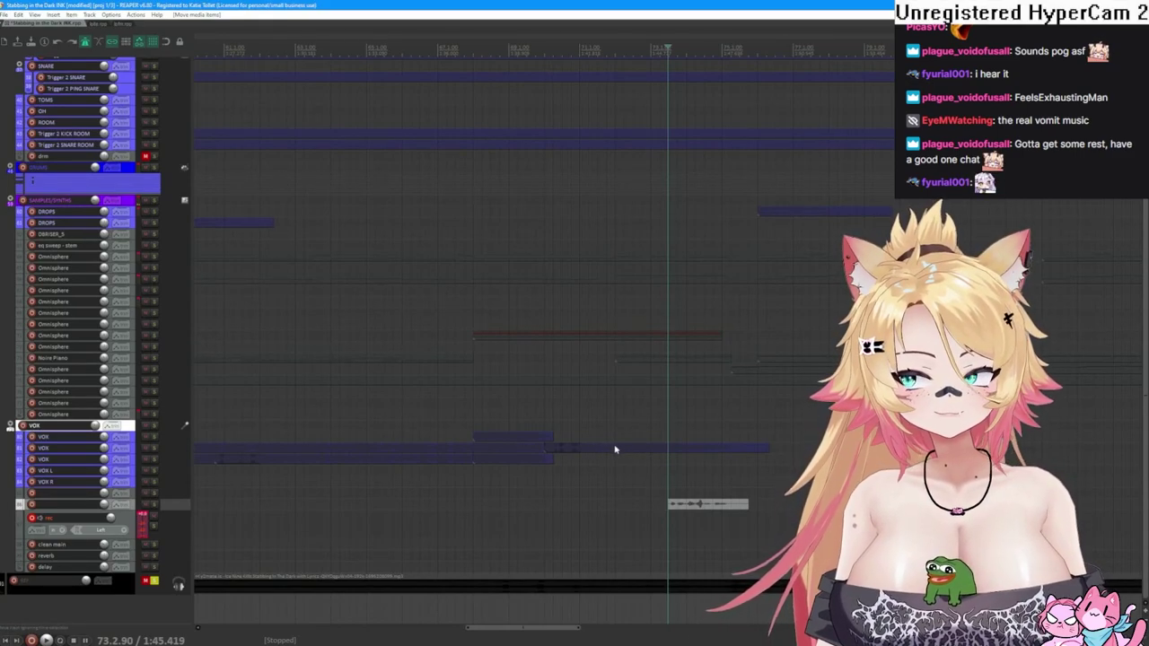
left_click_drag(697, 508, 698, 460)
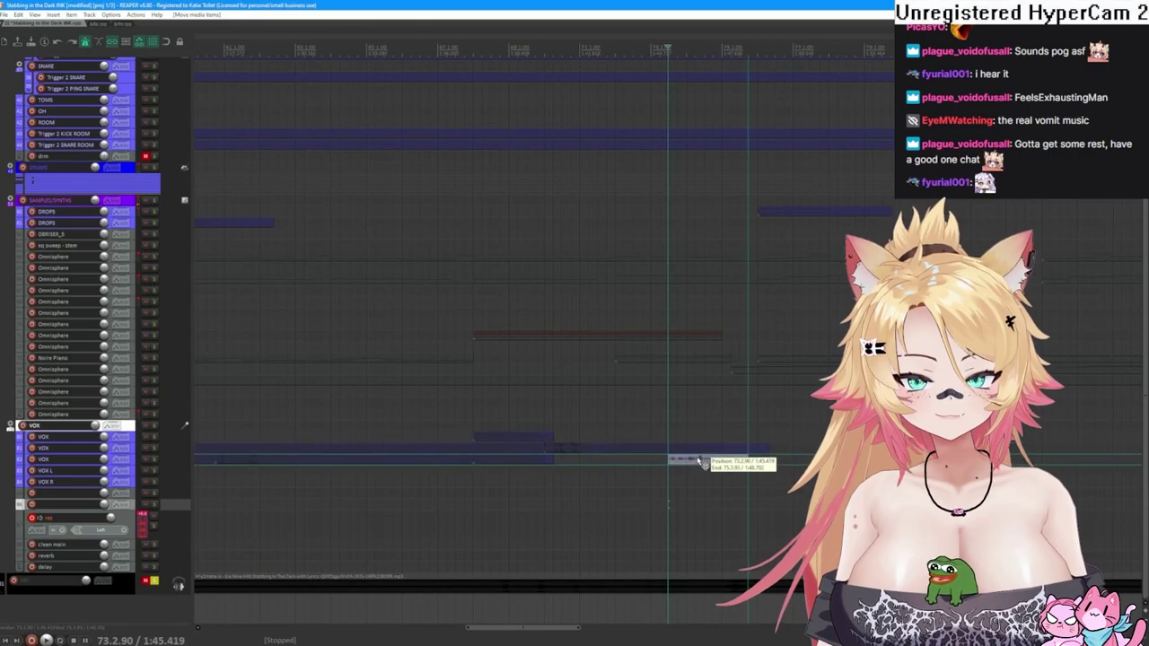
- Unsolo the reference song track and play the new take in the full mix, restarting from 69.4.92
key("space")
left_click(154, 581)
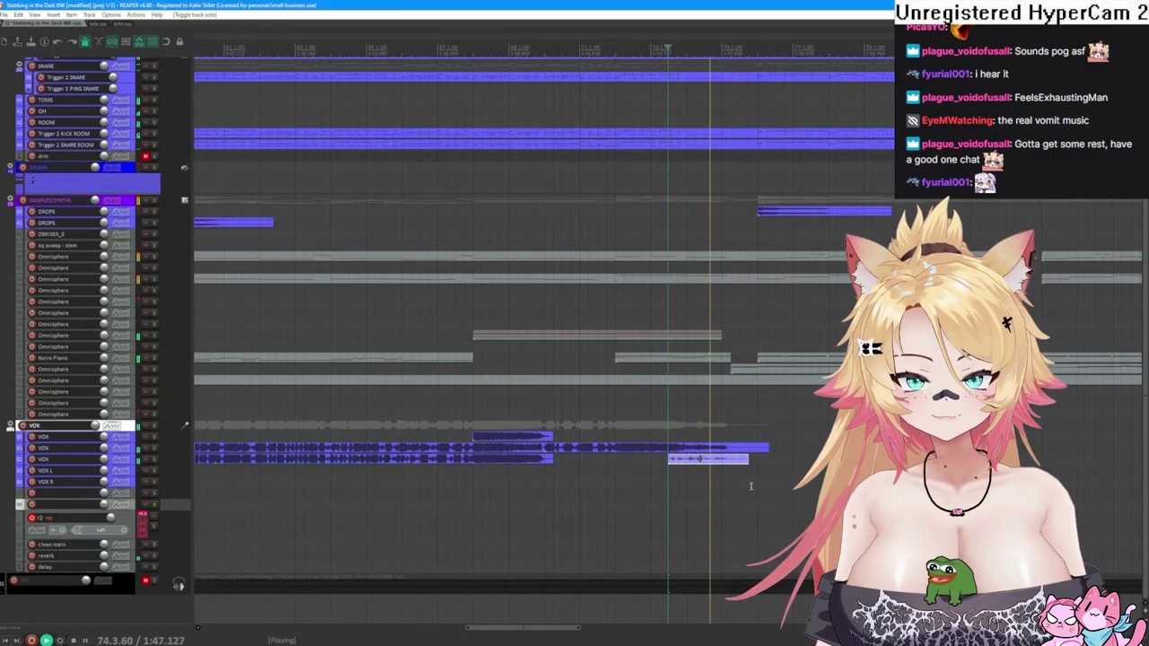
left_click(543, 409)
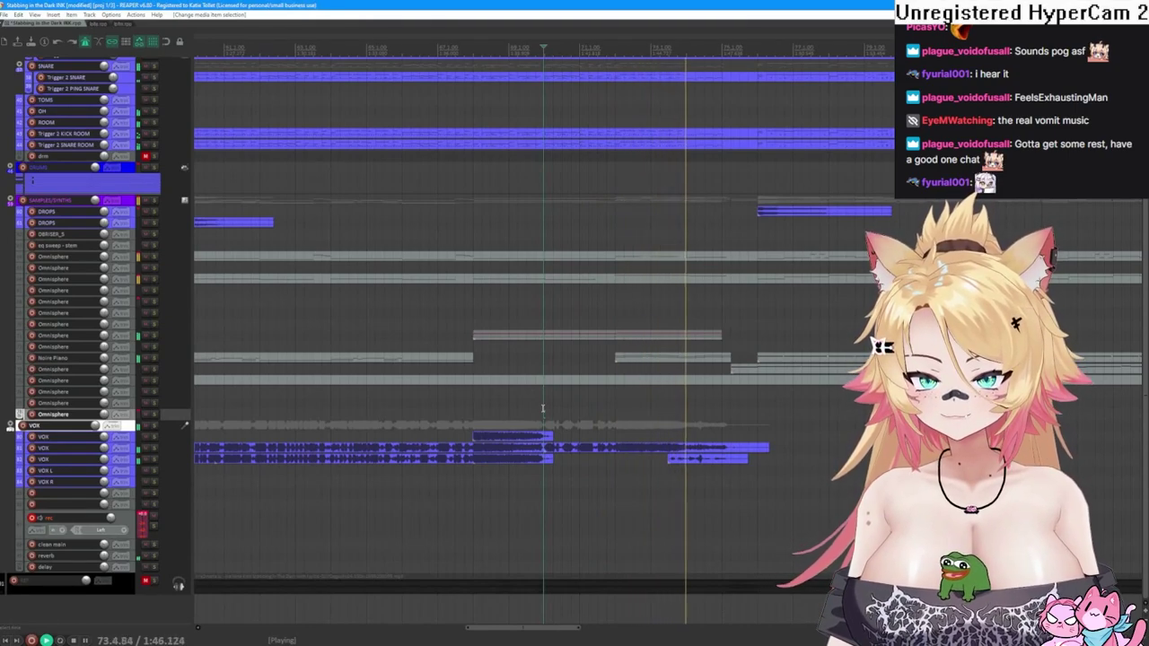
scroll(542, 409, "up", 2)
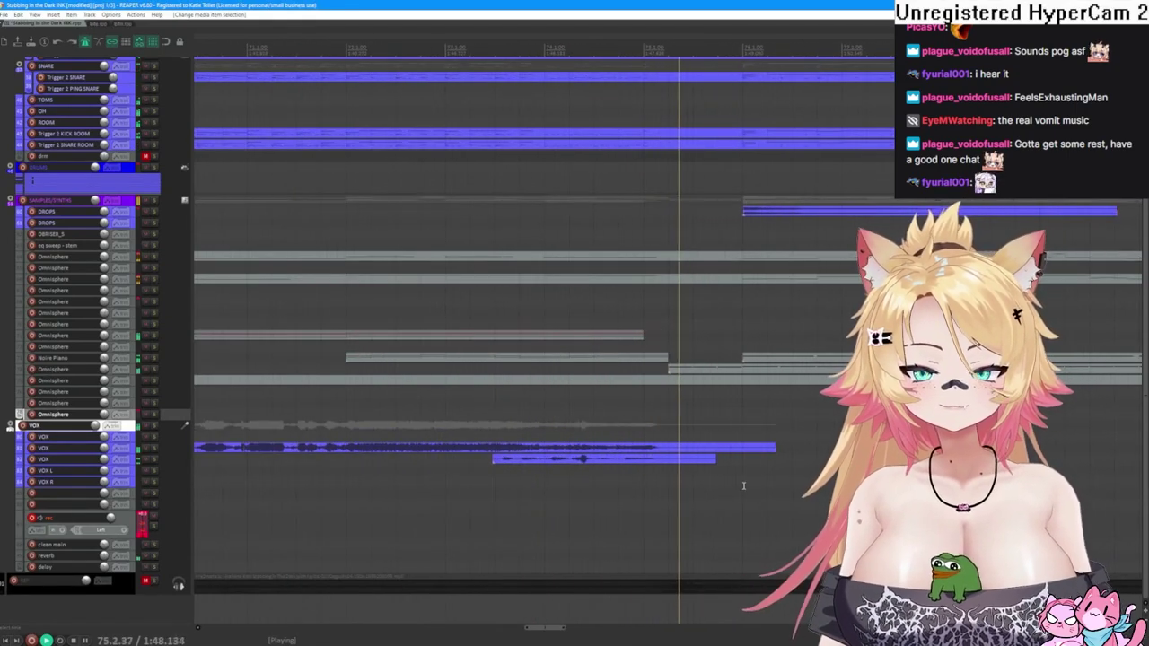
- Nudge the short bar 73 take on the third VOX track slightly earlier and resume playback
key("space")
left_click(584, 465)
left_click_drag(584, 465, 995, 465)
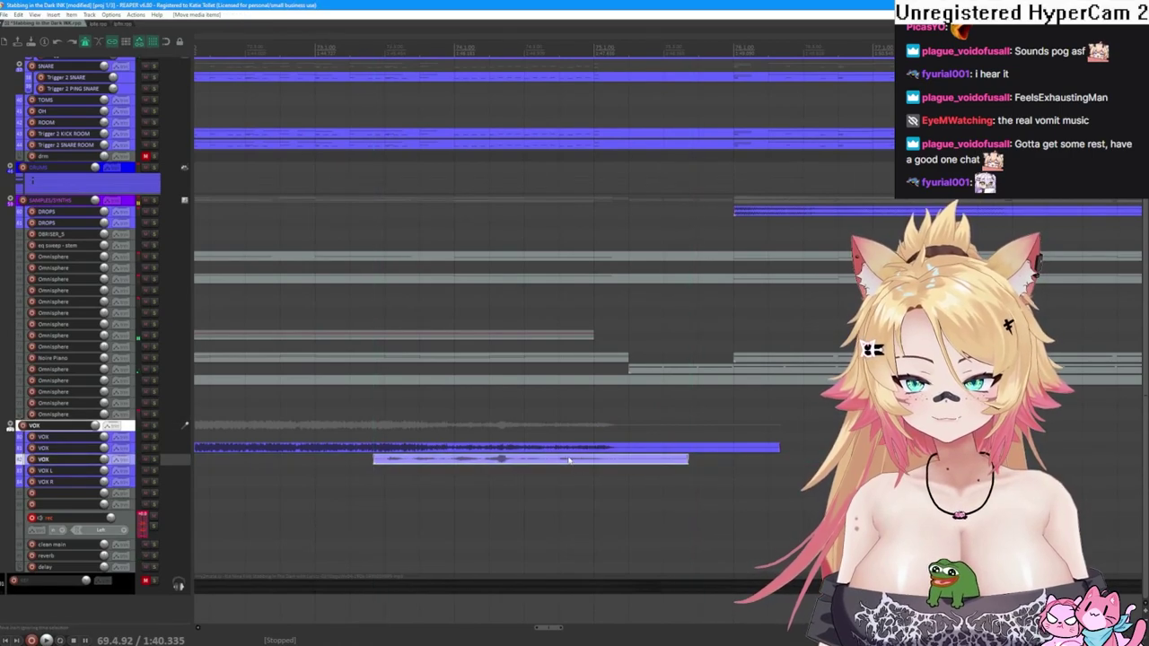
key("space")
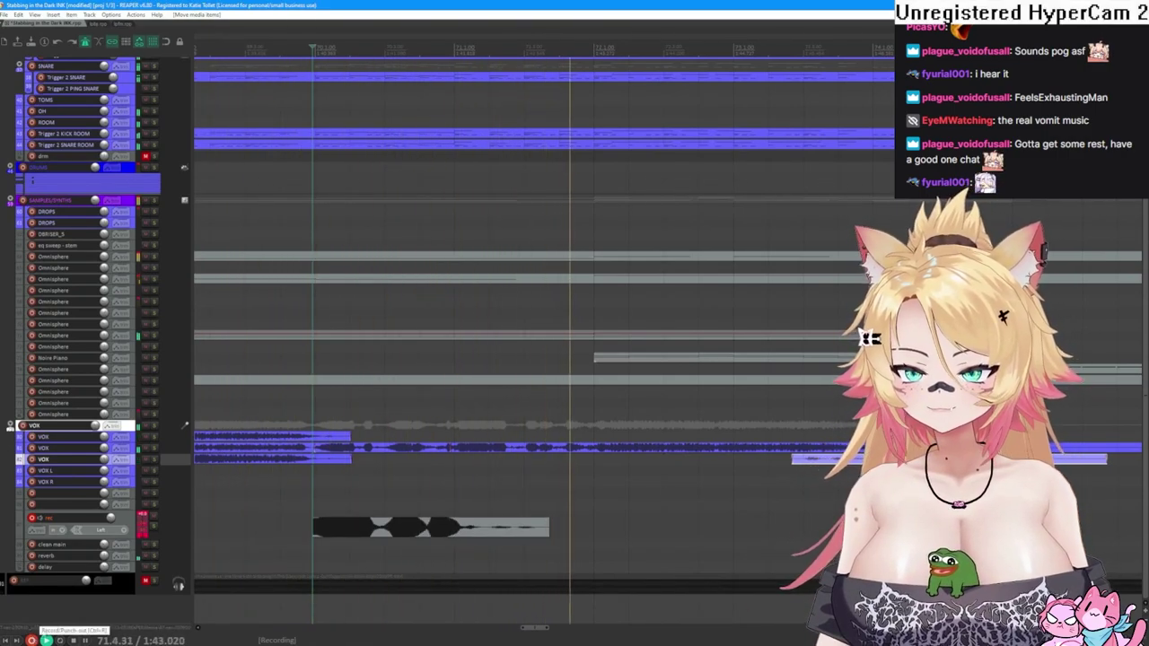
- Try a take on the rec track from 69.4.92 and delete its recorded file
left_click(32, 640)
left_click(519, 296)
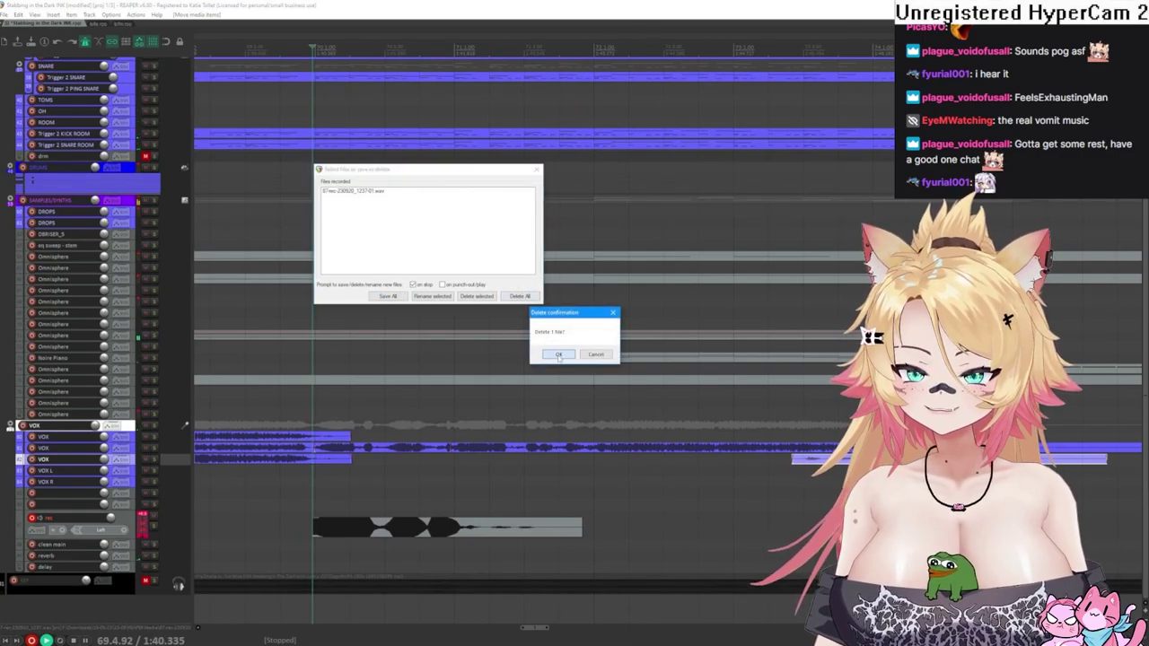
left_click(558, 354)
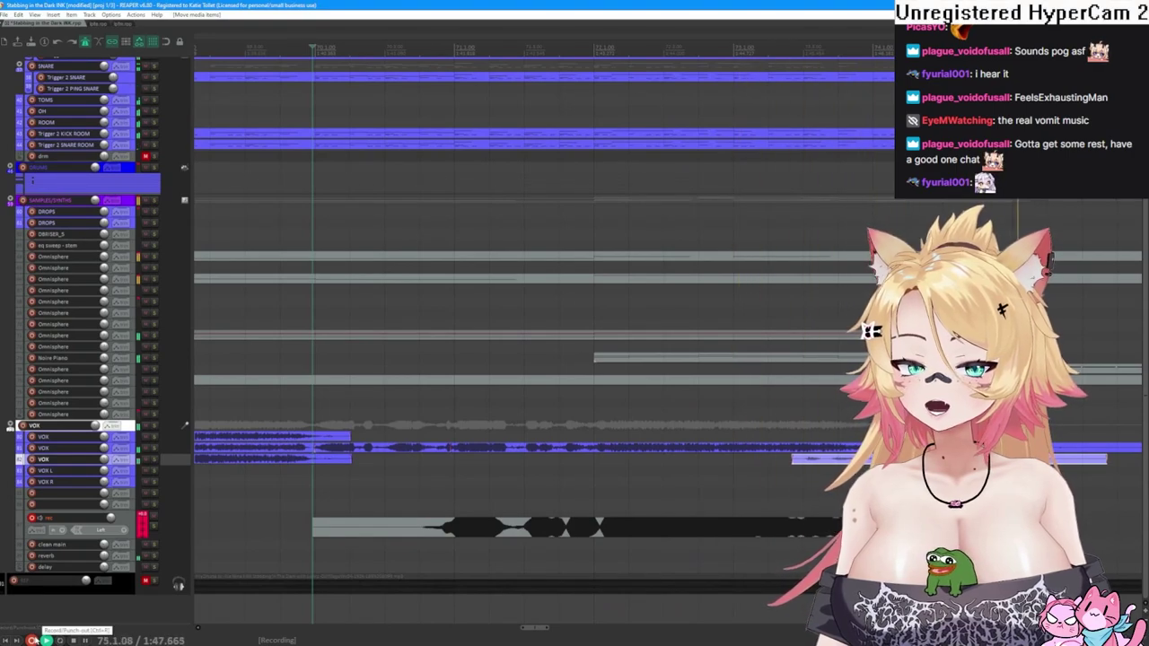
- Record two takes on the rec track from 69.4.92, moving the first to the VOX L track and the second to VOX R
left_click(32, 640)
left_click_drag(457, 530, 456, 472)
key("space")
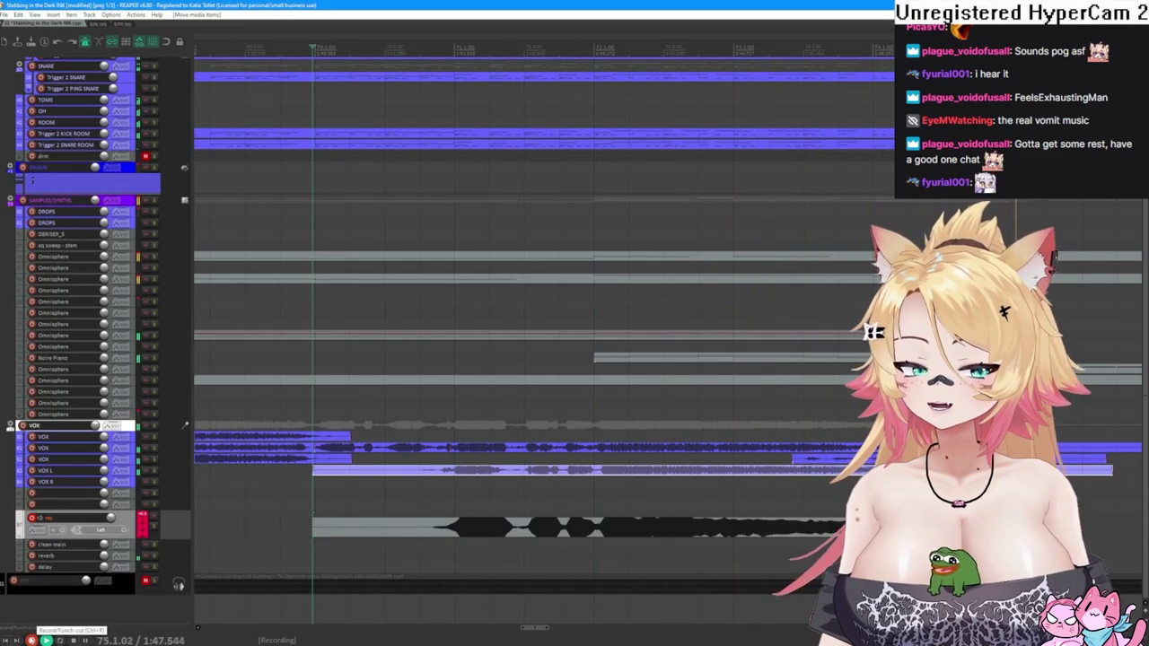
left_click(32, 641)
left_click_drag(472, 537, 474, 492)
key("space")
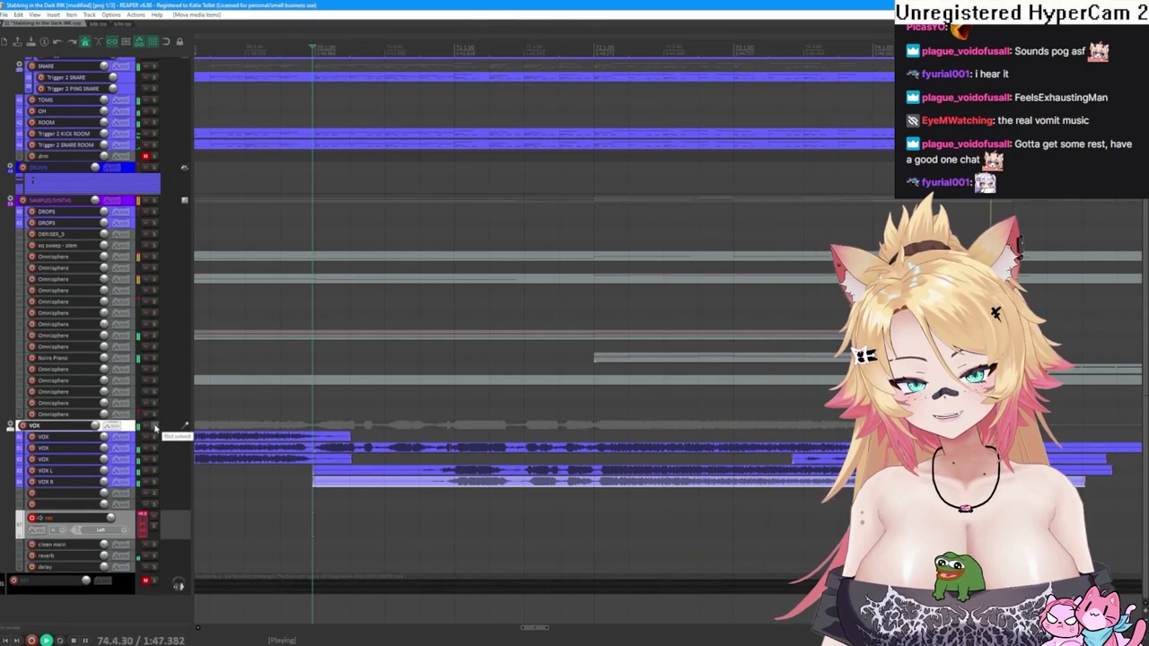
- Solo the VOX folder and play the layered vocals from 69.4.92
left_click(154, 427)
key("space")
key("space")
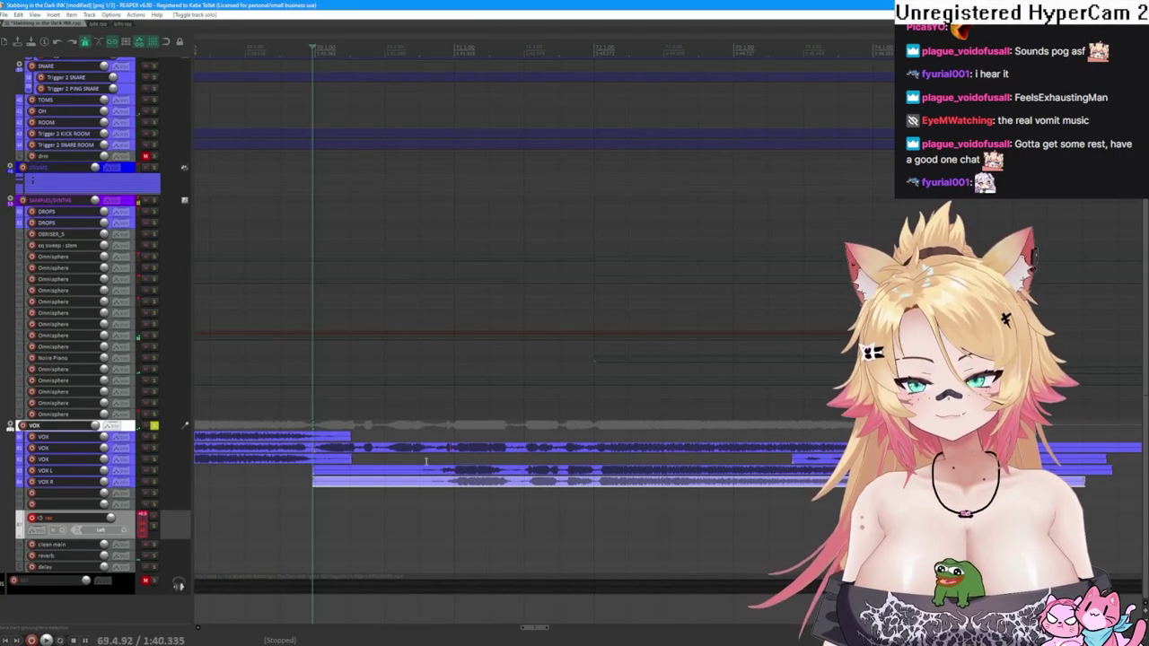
- Move the long takes on the second VOX track up to the first VOX track and hide the first track's volume envelope
left_click_drag(431, 448, 482, 446)
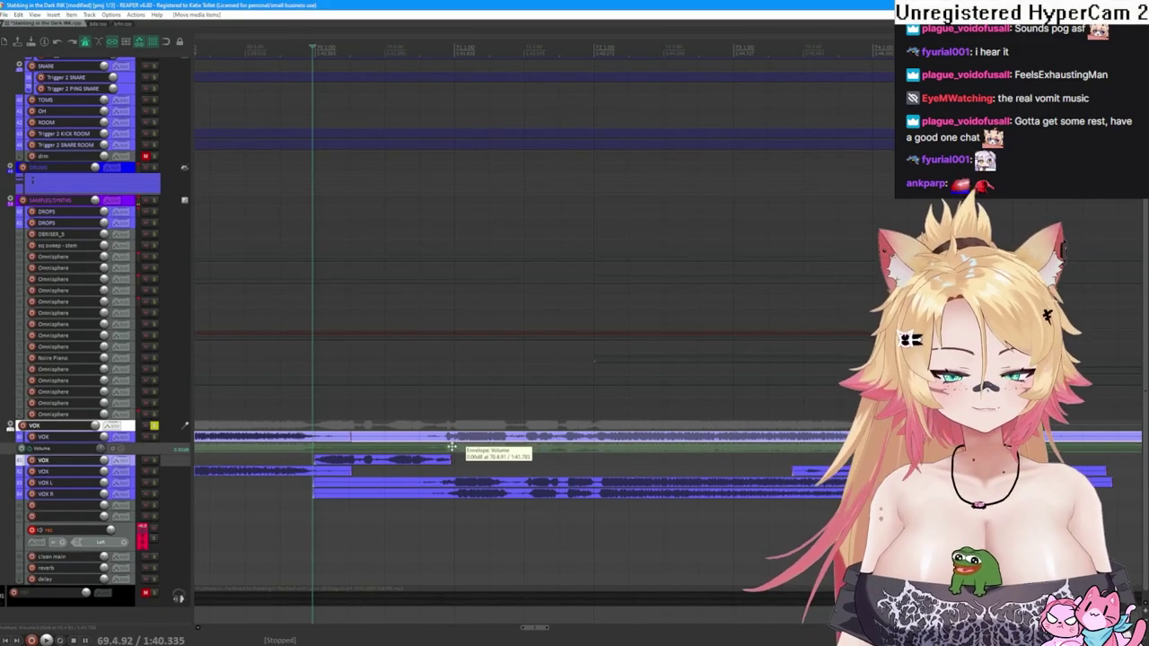
key("Delete")
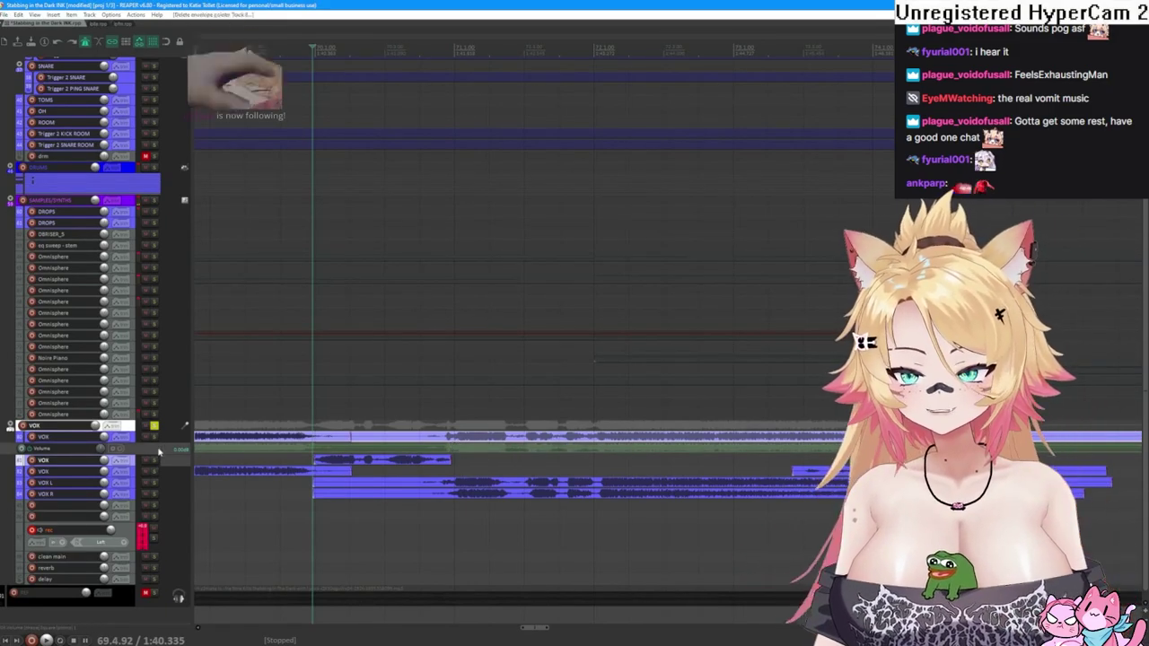
right_click(35, 449)
left_click(123, 212)
key("space")
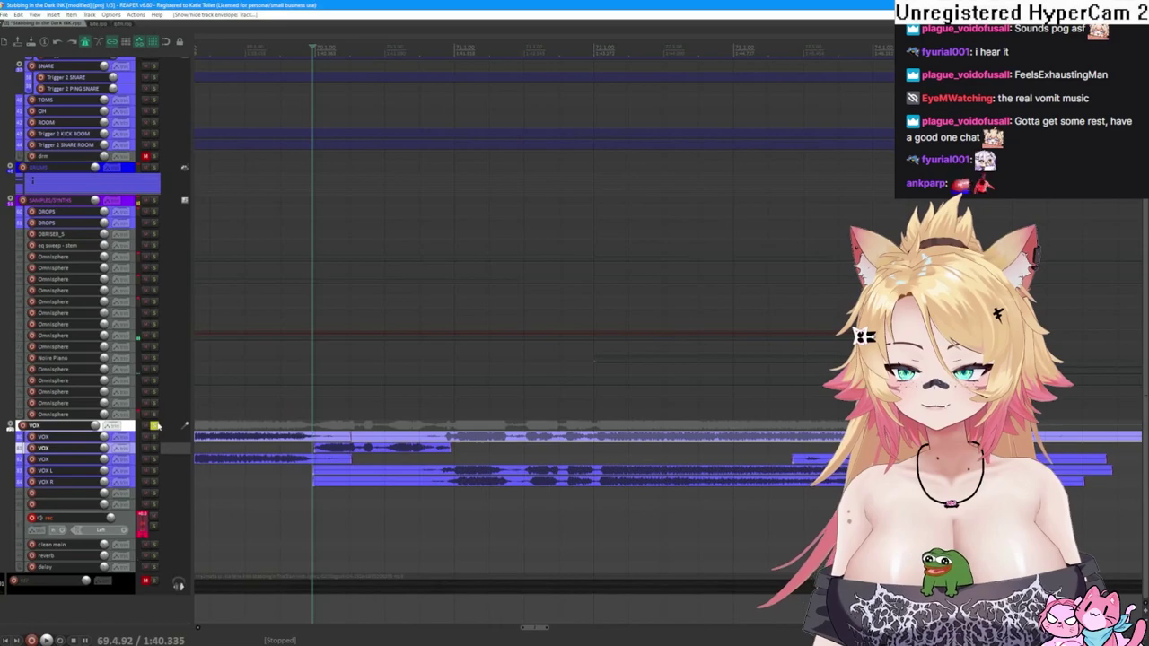
- Unsolo the VOX folder, record another take from 69.4.92 and move it to the second VOX track
left_click(156, 426)
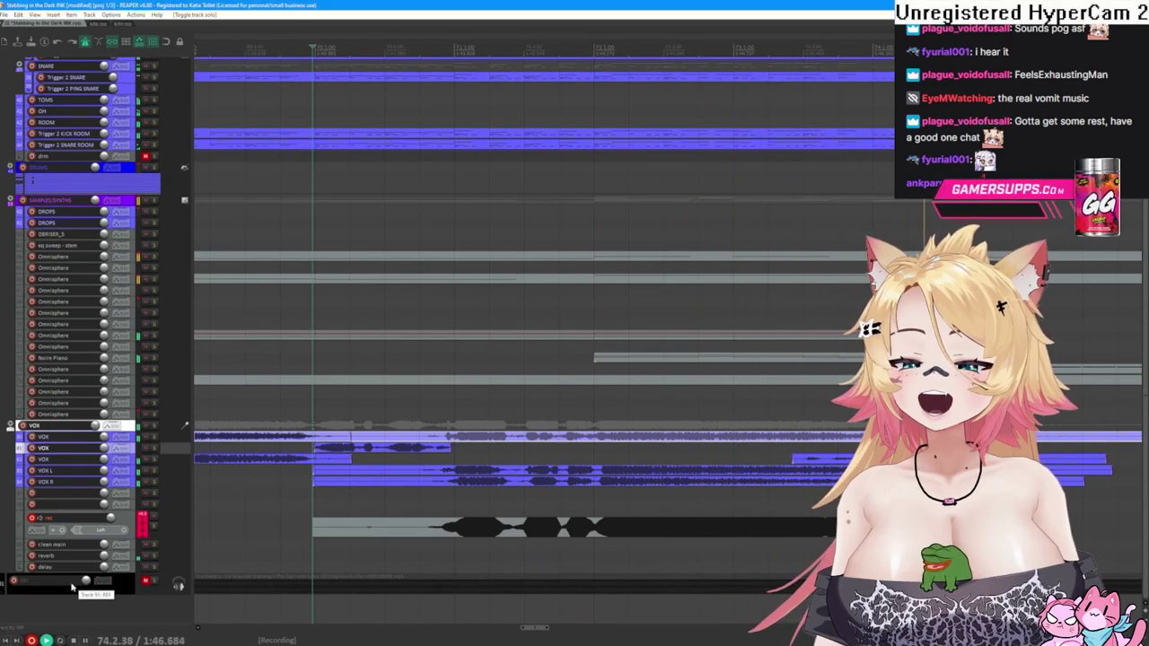
key("space")
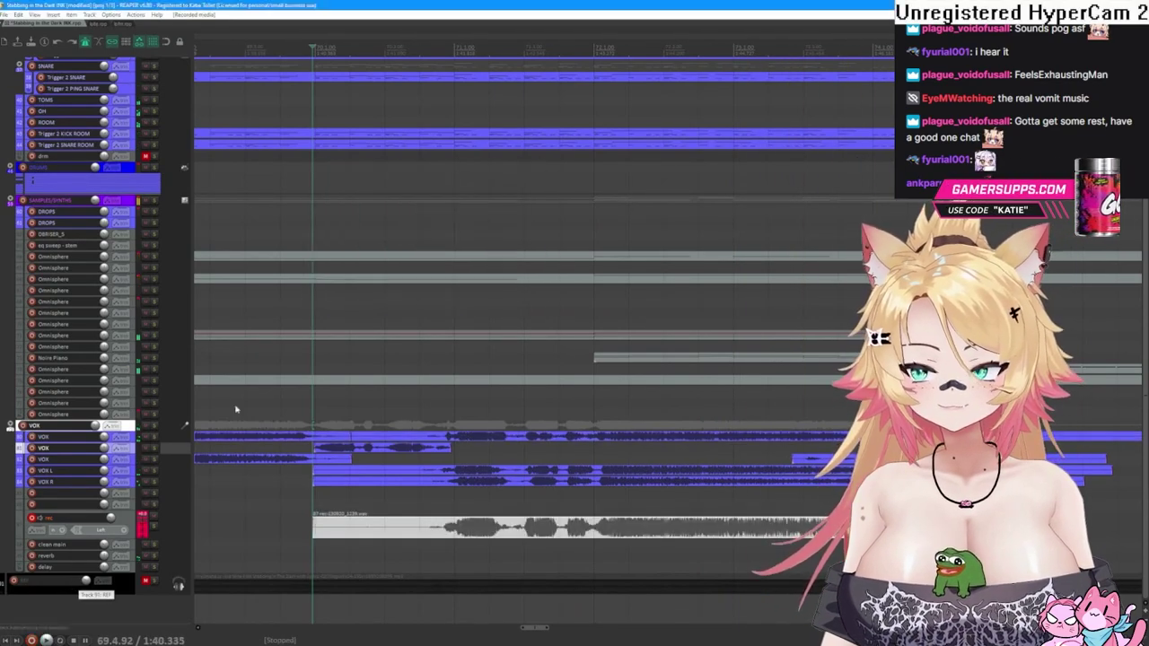
left_click_drag(478, 530, 475, 447)
key("space")
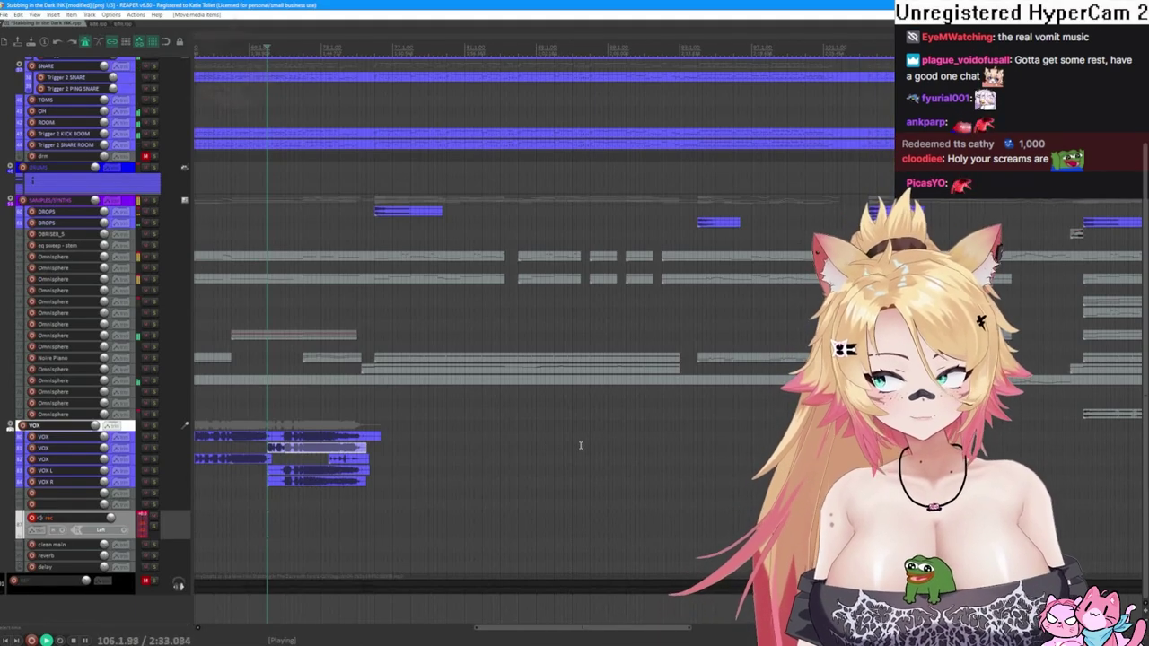
- Play the full mix with all the vocal layers from 35.4.78
scroll(395, 467, "down", 4)
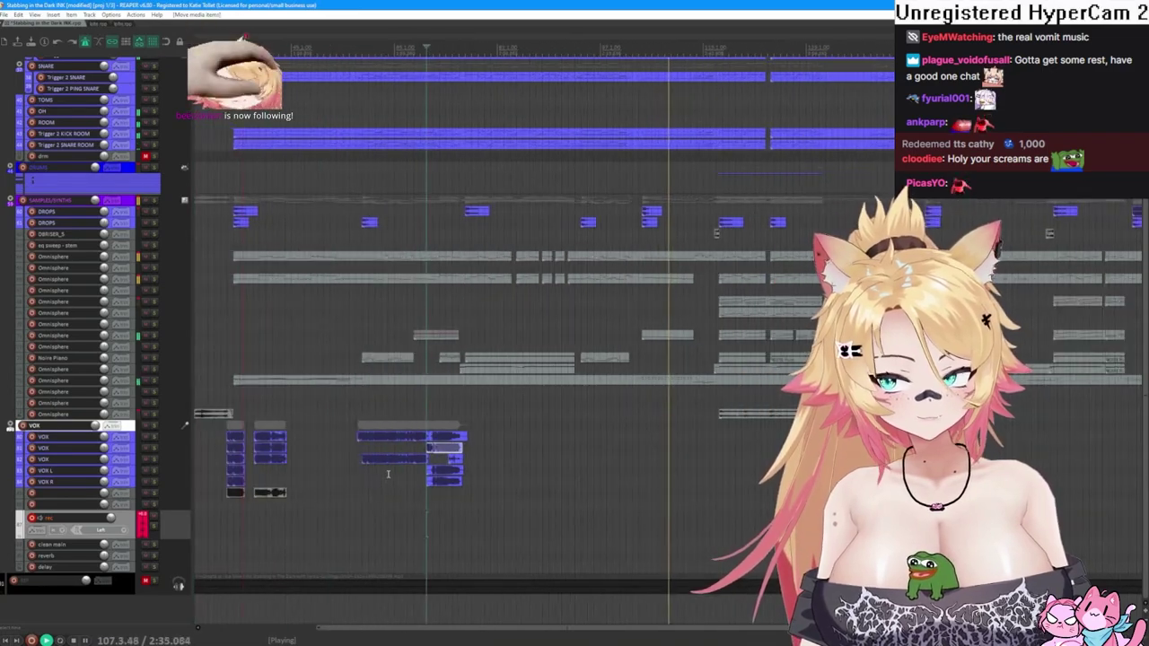
left_click(207, 392)
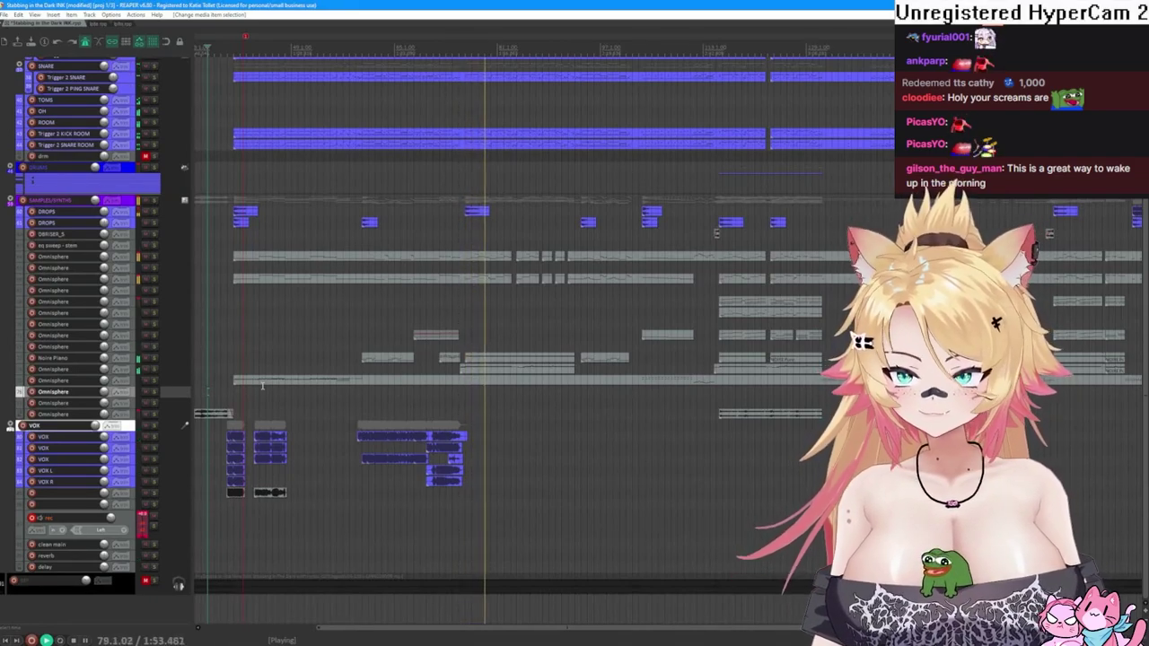
key("space")
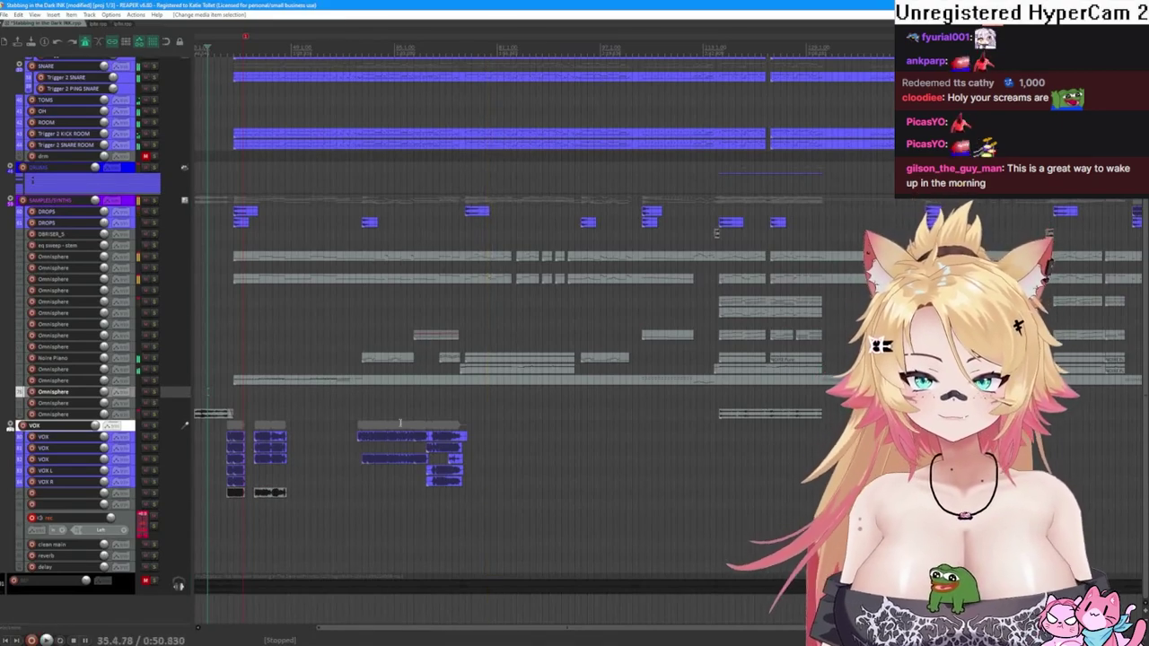
- Move the short bar 70 take from the second VOX track to the unnamed track directly below VOX R and hide its volume envelope
left_click(431, 449)
left_click_drag(430, 453, 430, 508)
left_click(426, 423)
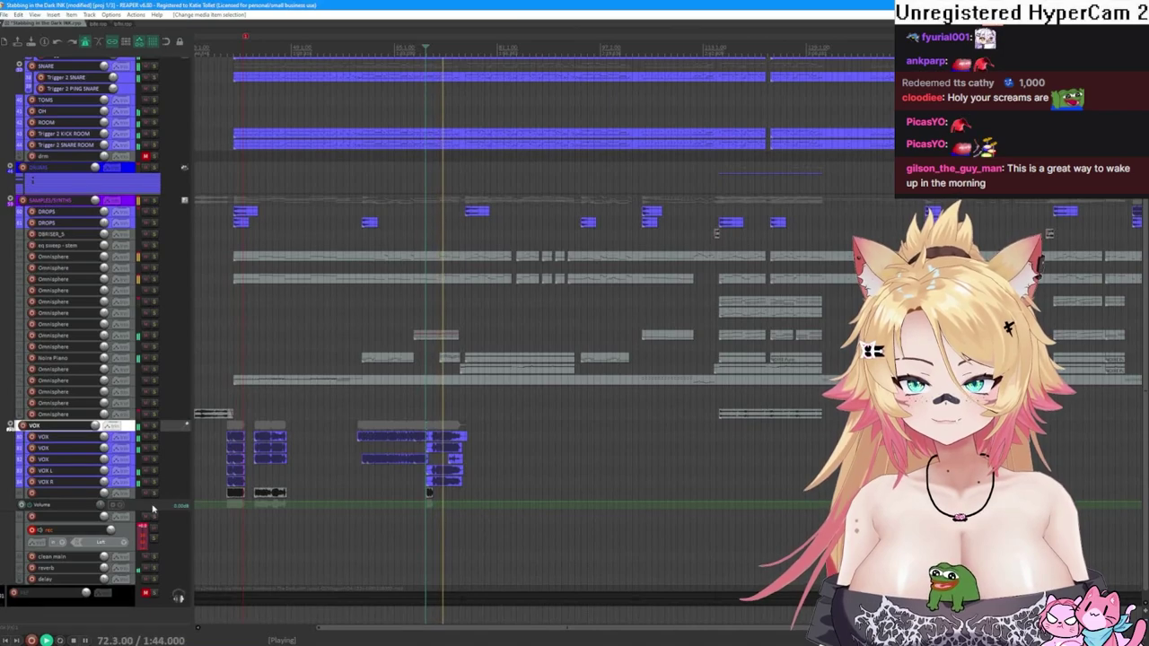
right_click(33, 510)
left_click(138, 267)
- Play the full mix from the middle of bar 68 across the bar 70 layers, and again from 38.4.86
scroll(377, 404, "up", 4)
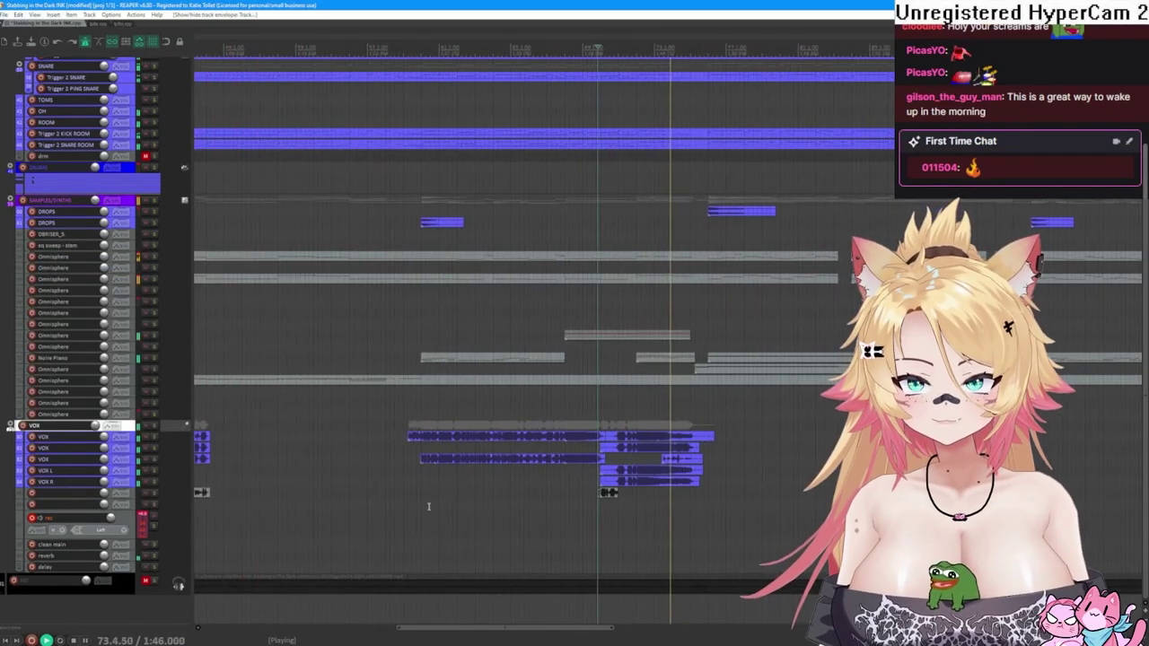
left_click(534, 494)
scroll(598, 483, "up", 2)
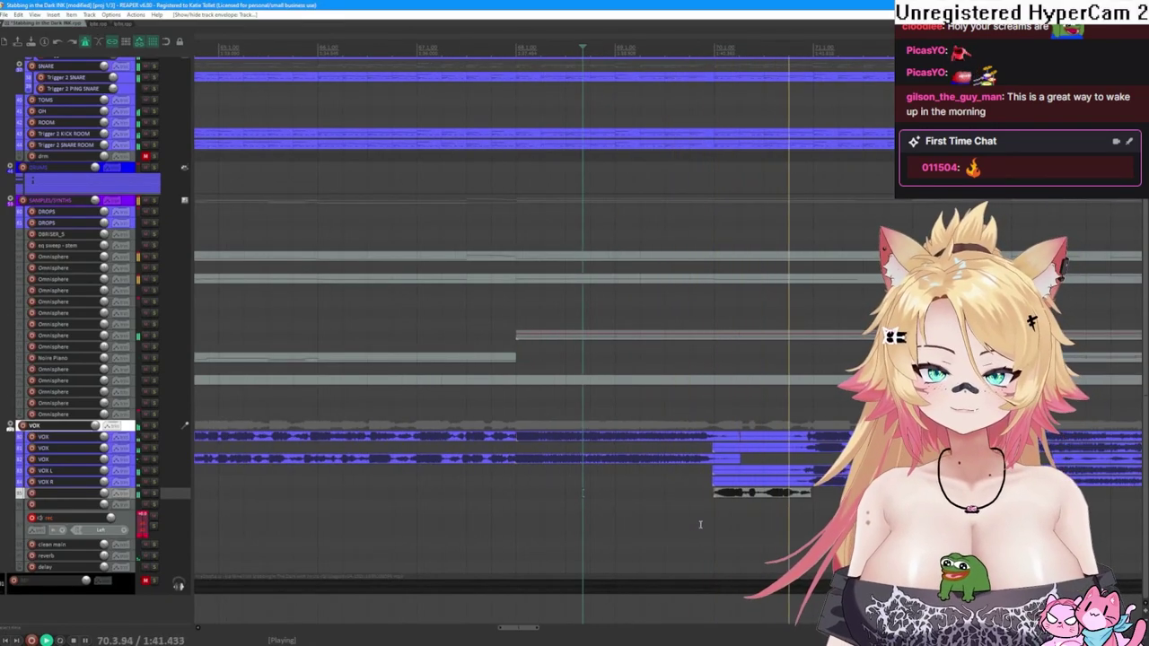
scroll(588, 490, "down", 4)
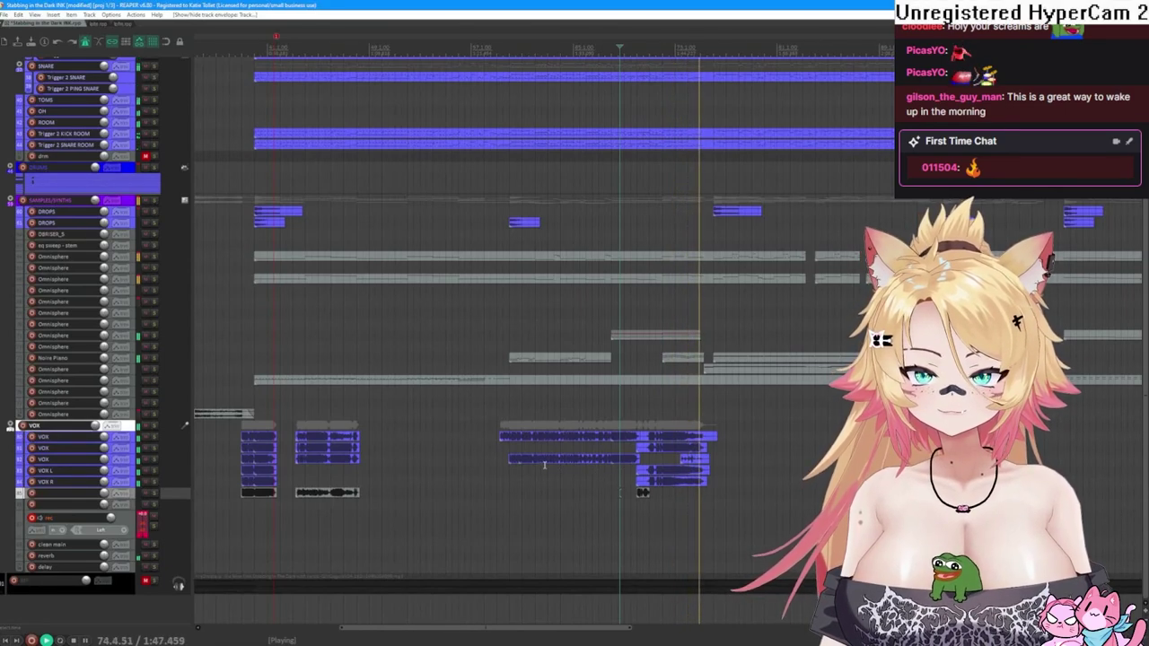
left_click(240, 500)
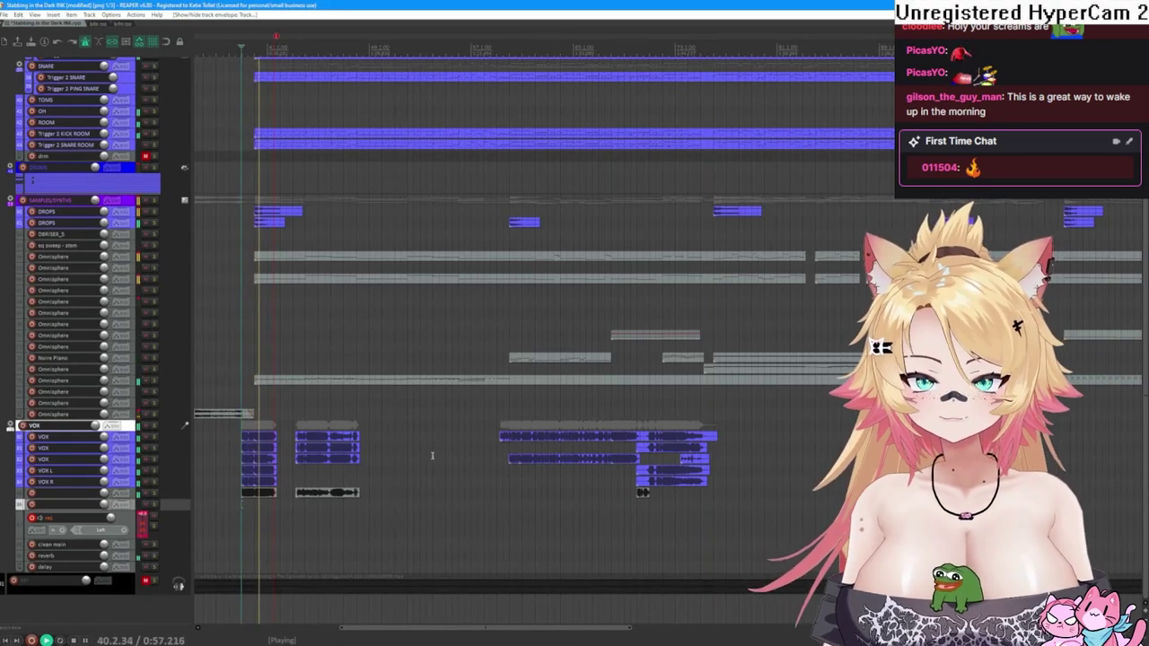
- Solo the third VOX track briefly to hear it from 38.4.86, and unsolo it
left_click(154, 460)
key("space")
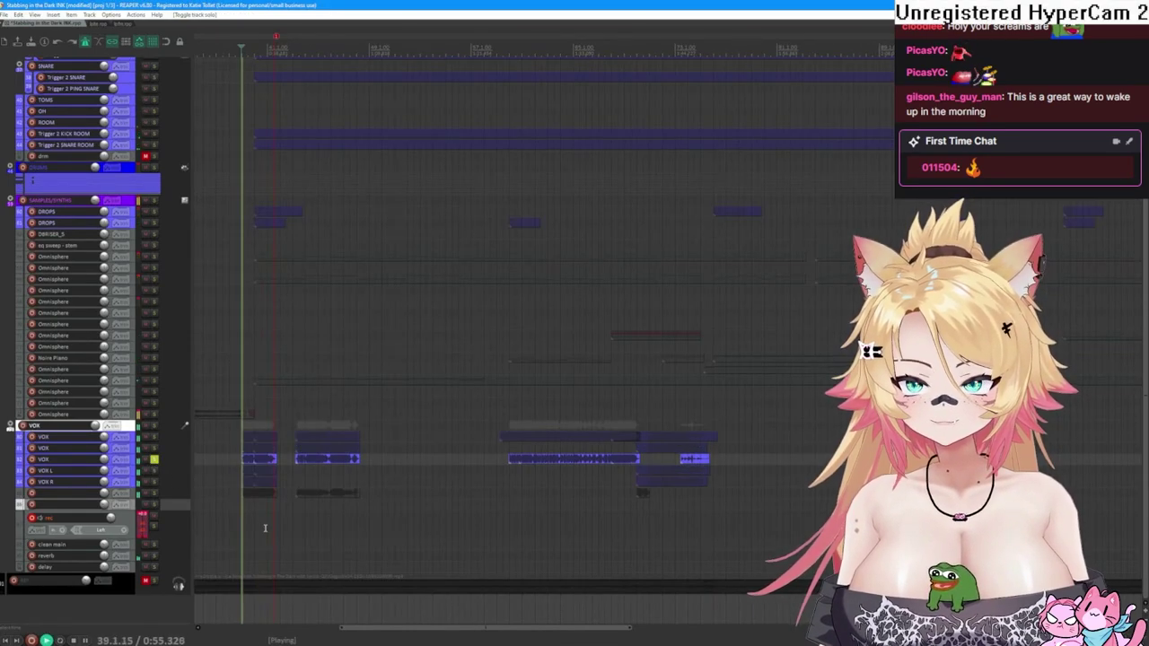
left_click(153, 460)
key("space")
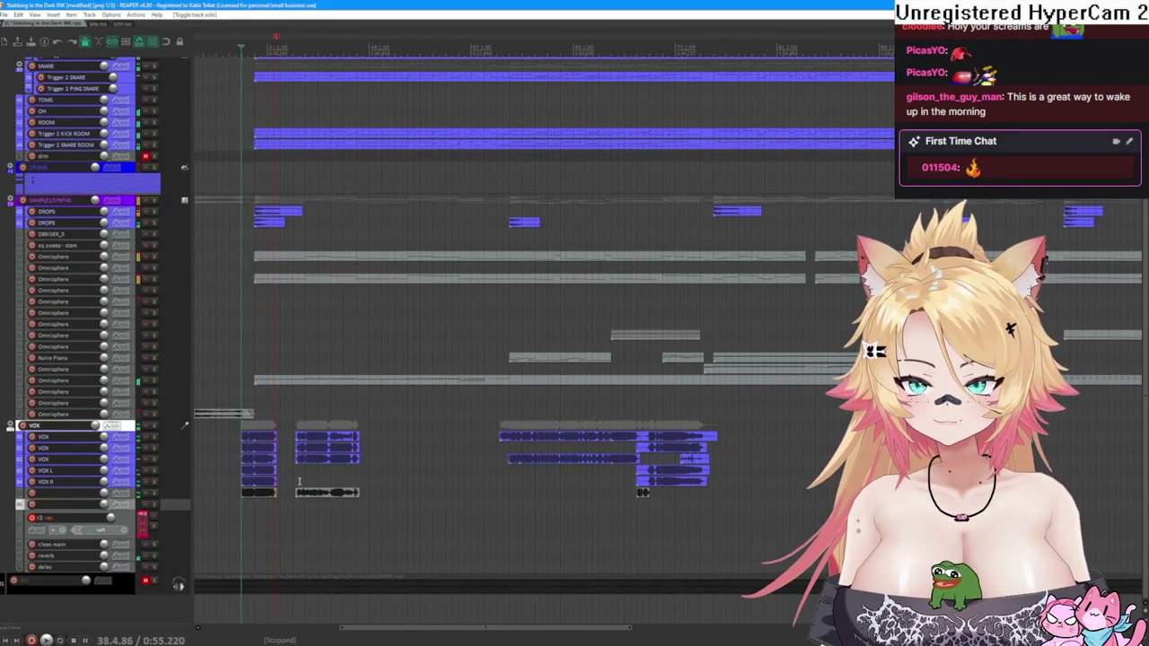
- Play from the start of the second vocal block, soloing the third VOX track briefly and the second VOX track after it
left_click(297, 473)
key("space")
left_click(153, 460)
left_click(153, 459)
left_click(155, 448)
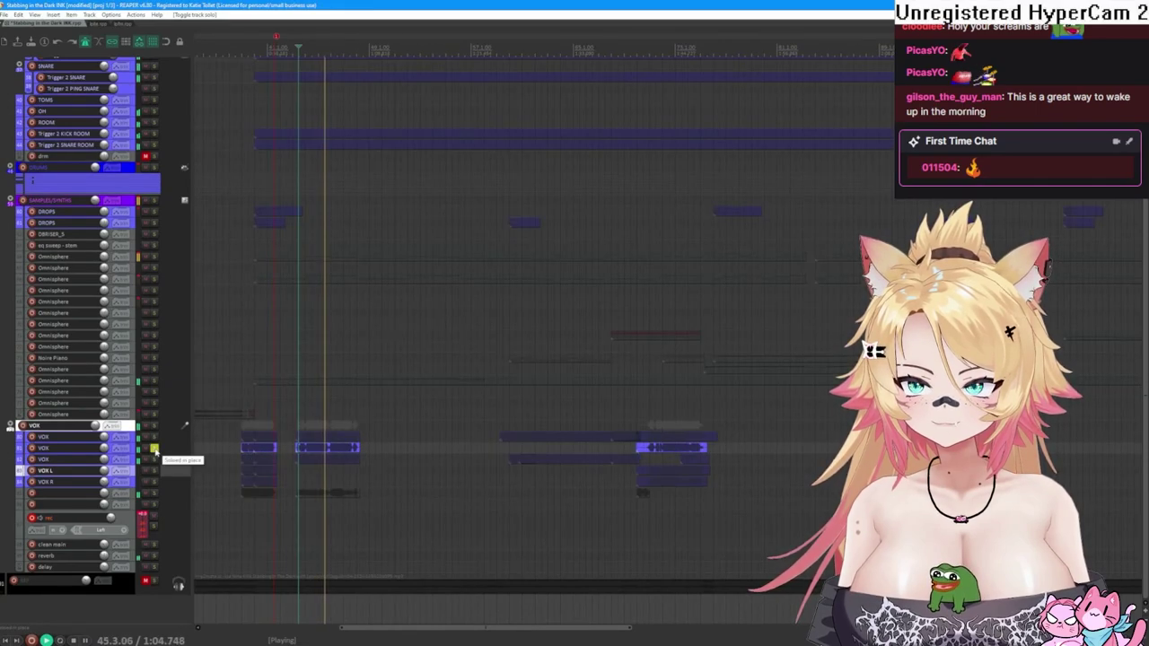
- Check the top two VOX tracks with brief solos, leave both unsoloed, and play from just before the first vocal block
left_click(154, 448)
left_click(154, 440)
left_click(155, 440)
left_click(154, 448)
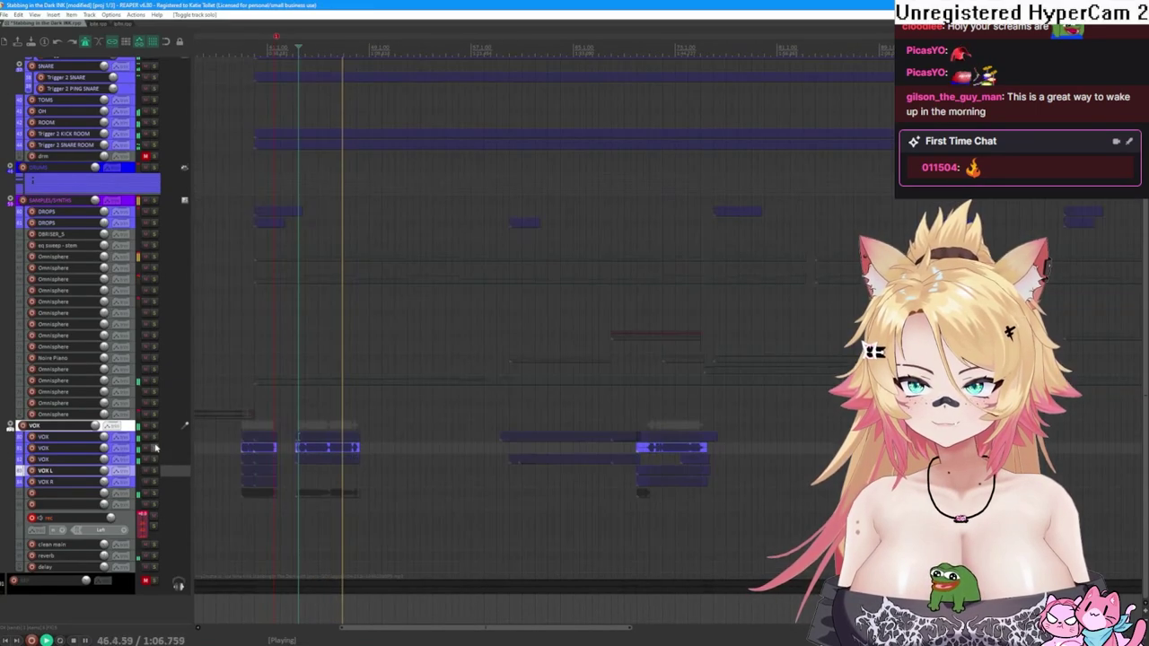
left_click(155, 448)
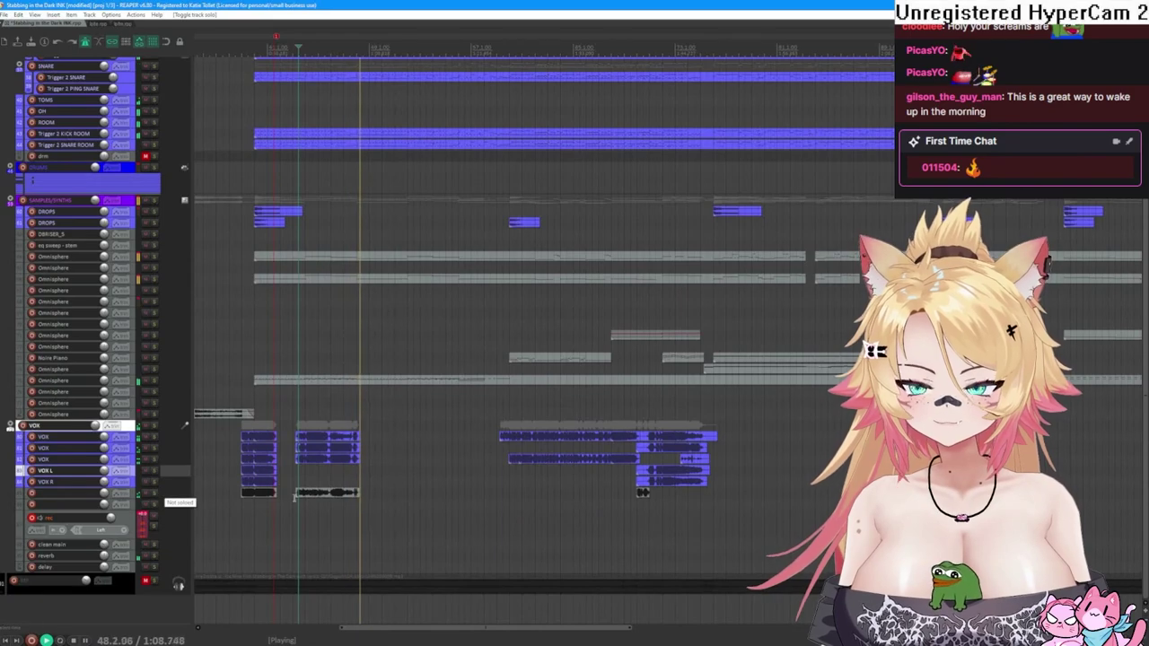
left_click(235, 389)
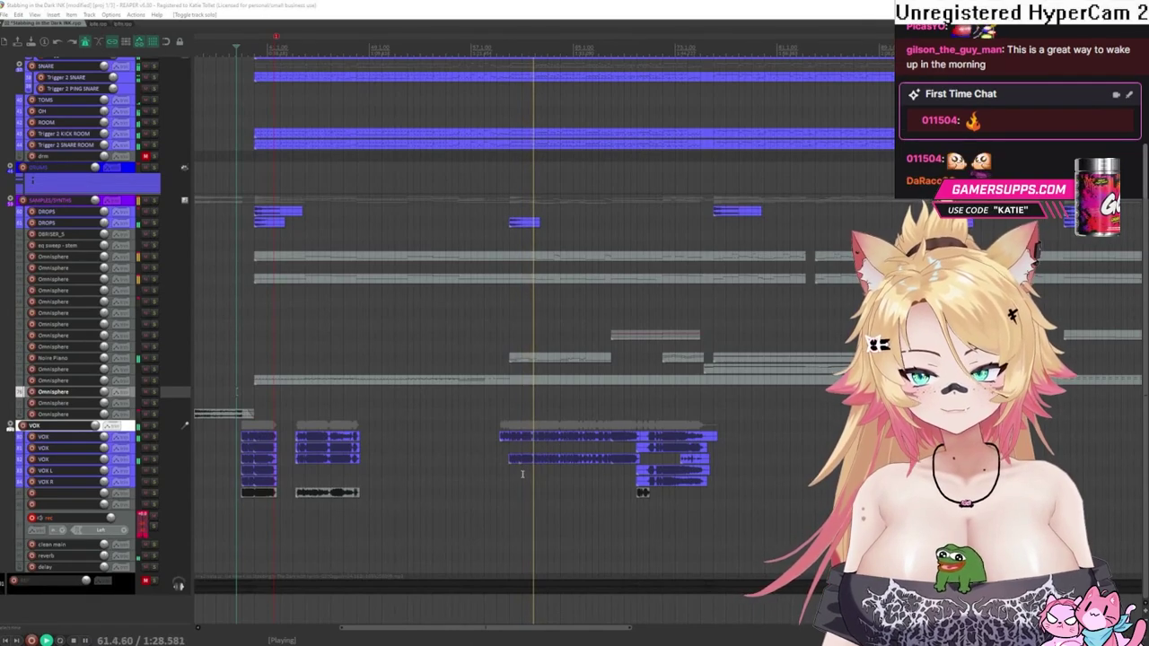
- Copy the short section spanning bars 68 to 70 from the top VOX track down to the second VOX track
left_click(504, 438)
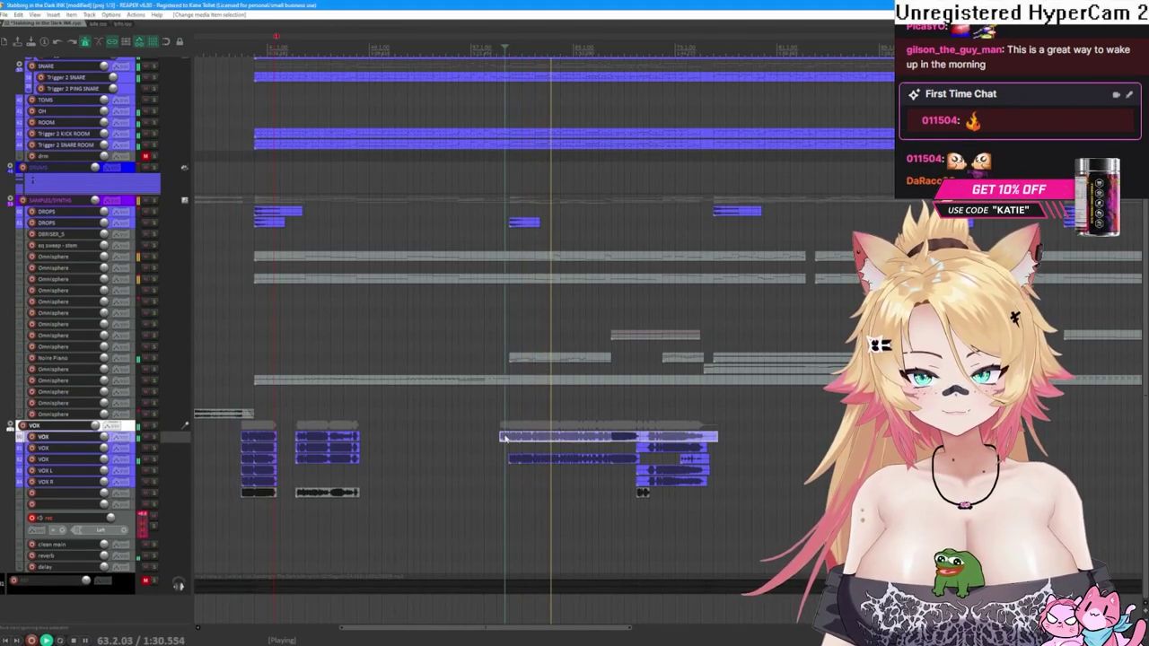
left_click(619, 438)
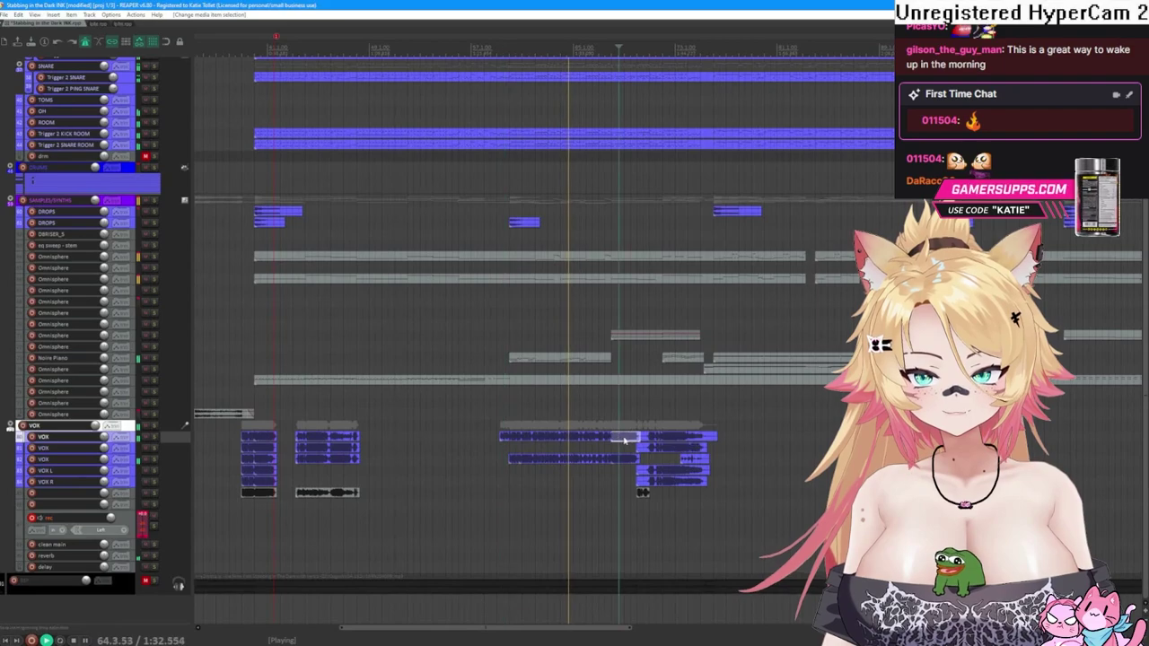
left_click_drag(626, 439, 668, 489)
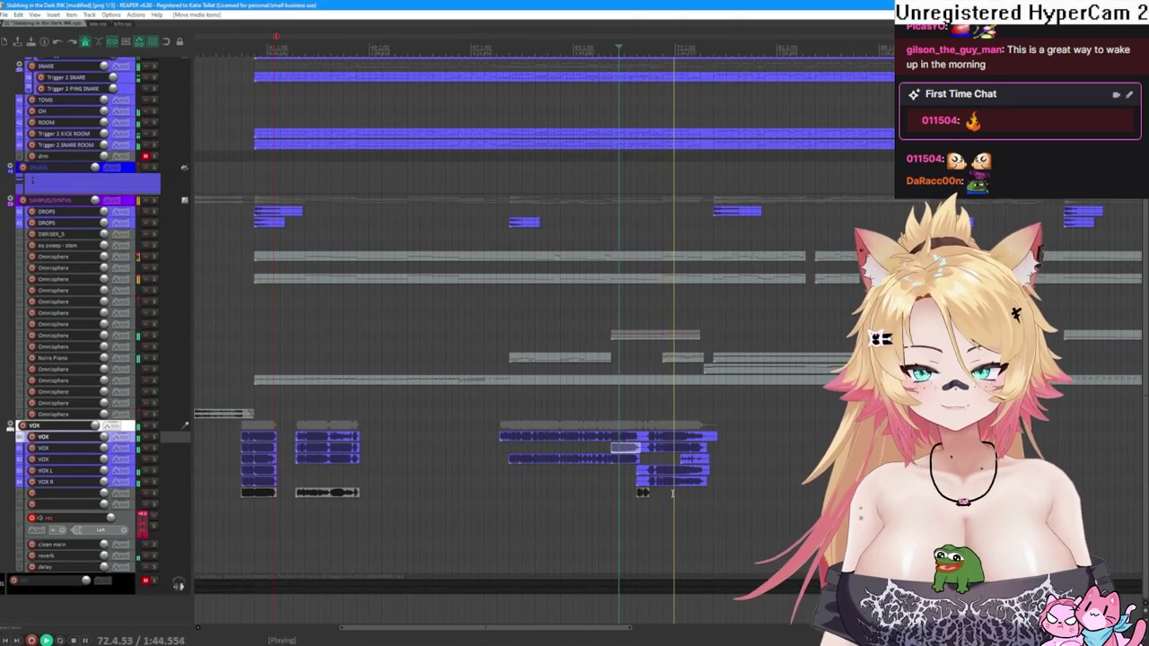
- Adjust the start of the bar 70 take on the unnamed track below VOX R and play across it from around bars 68 and 69
scroll(673, 503, "up", 3)
scroll(692, 509, "up", 3)
left_click(762, 503)
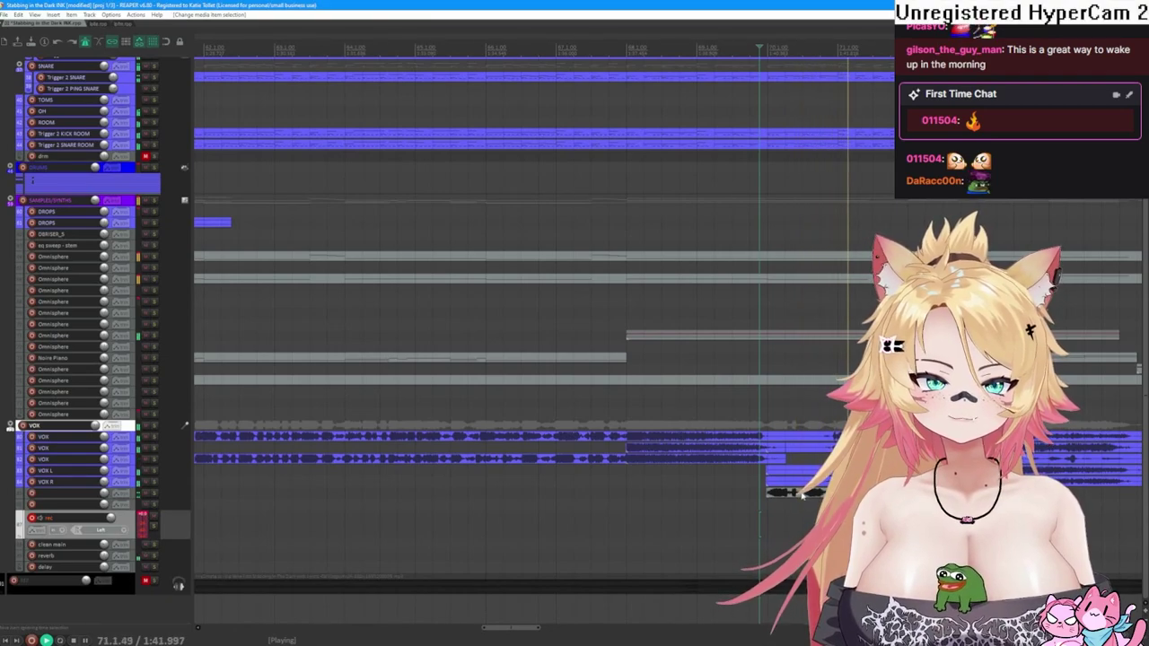
left_click(803, 494)
left_click(808, 520)
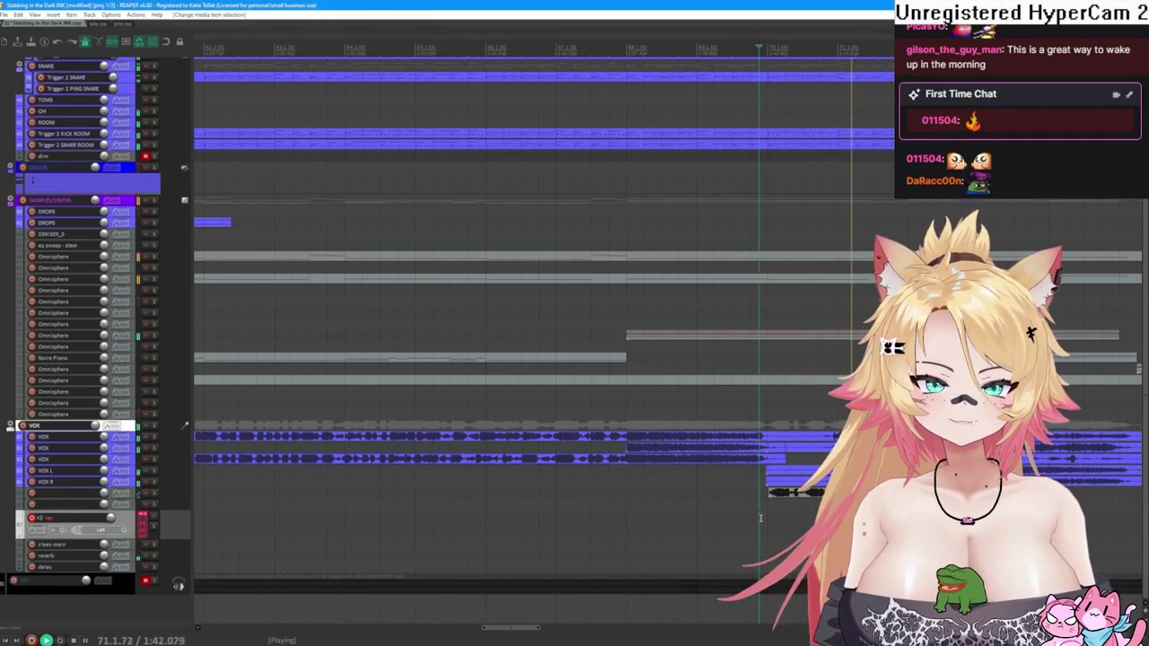
left_click(714, 514)
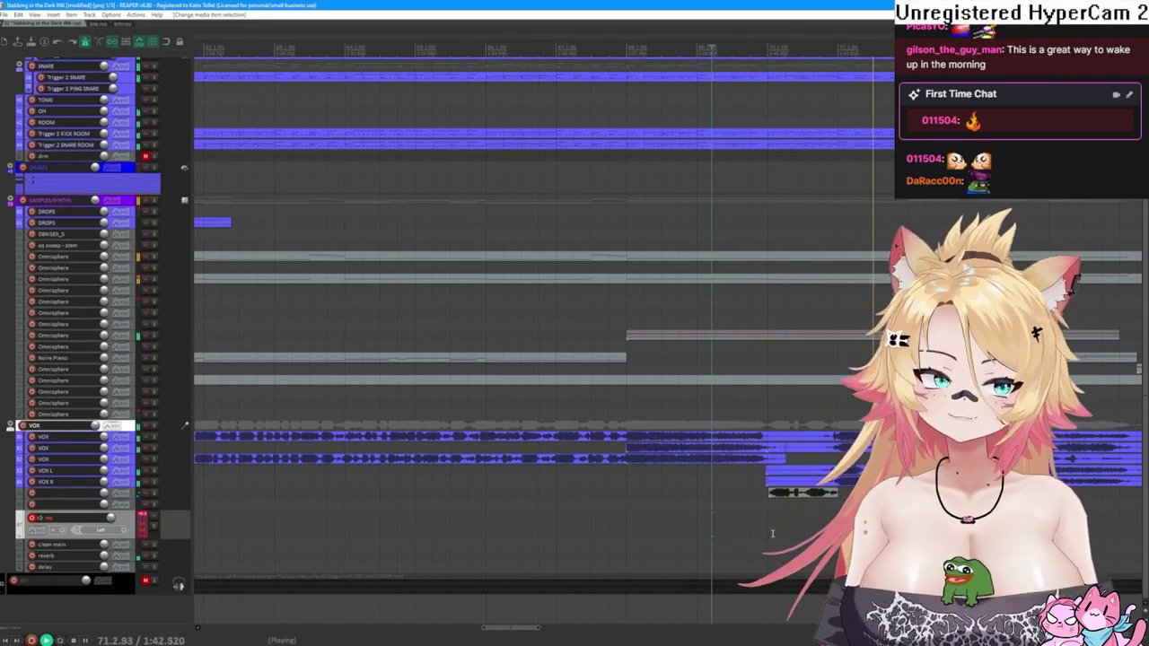
left_click(770, 493)
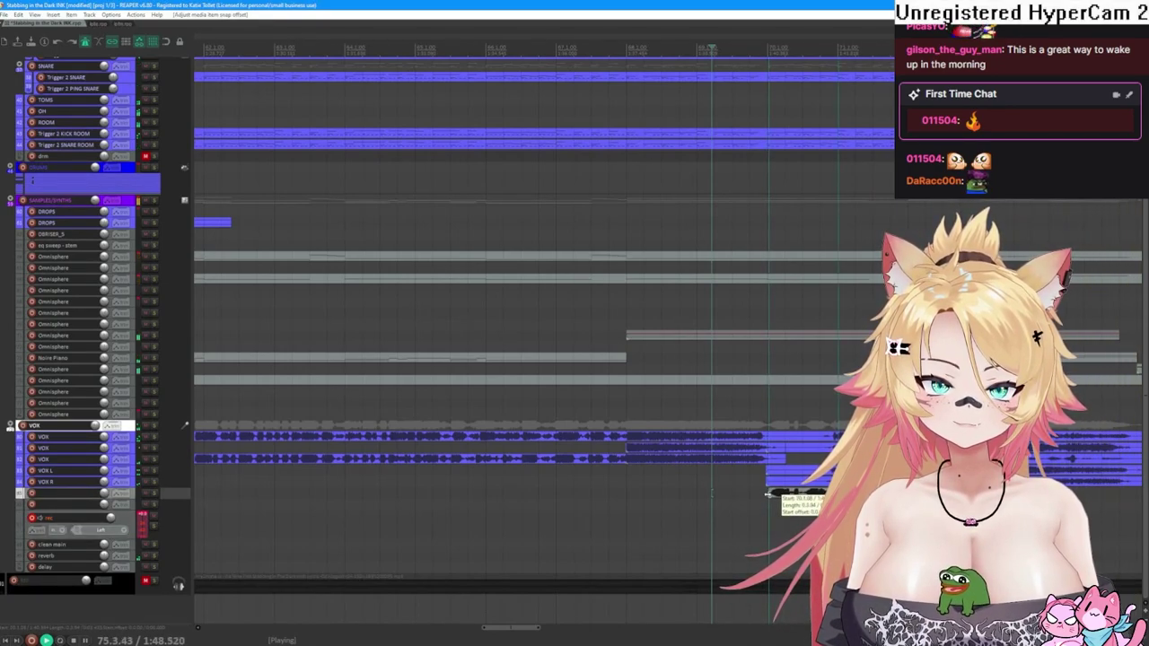
left_click(706, 509)
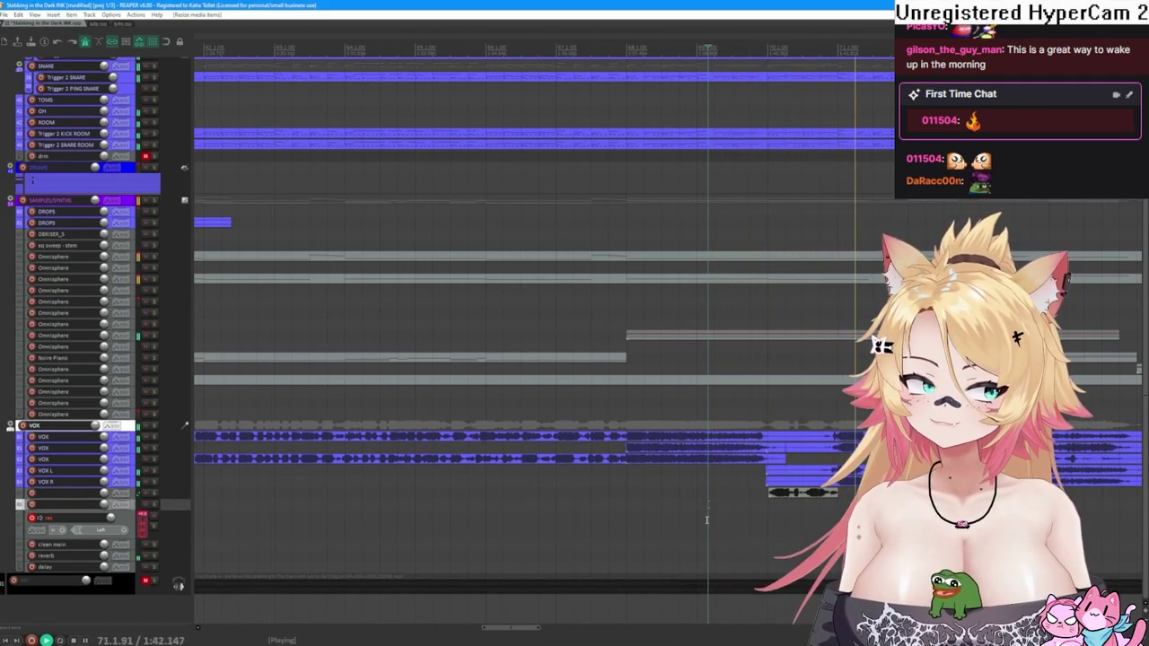
left_click(647, 514)
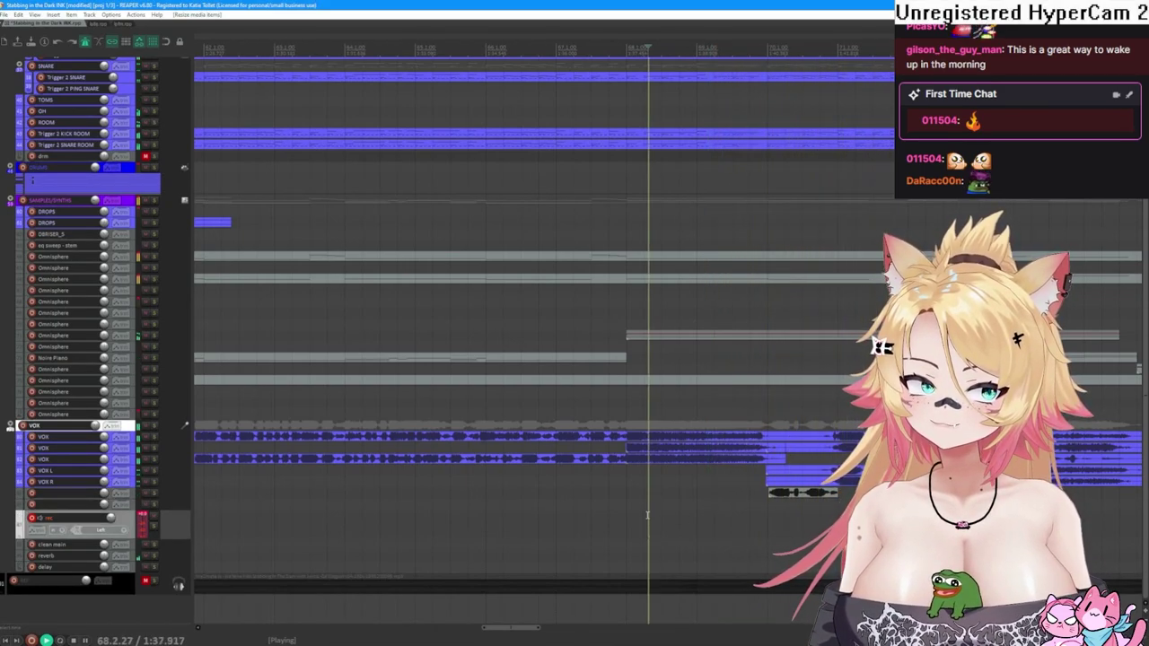
key("space")
- Remove the bar 70 take from the unnamed track, record a new vocal take from 68.1.00 and save it
right_click(786, 496)
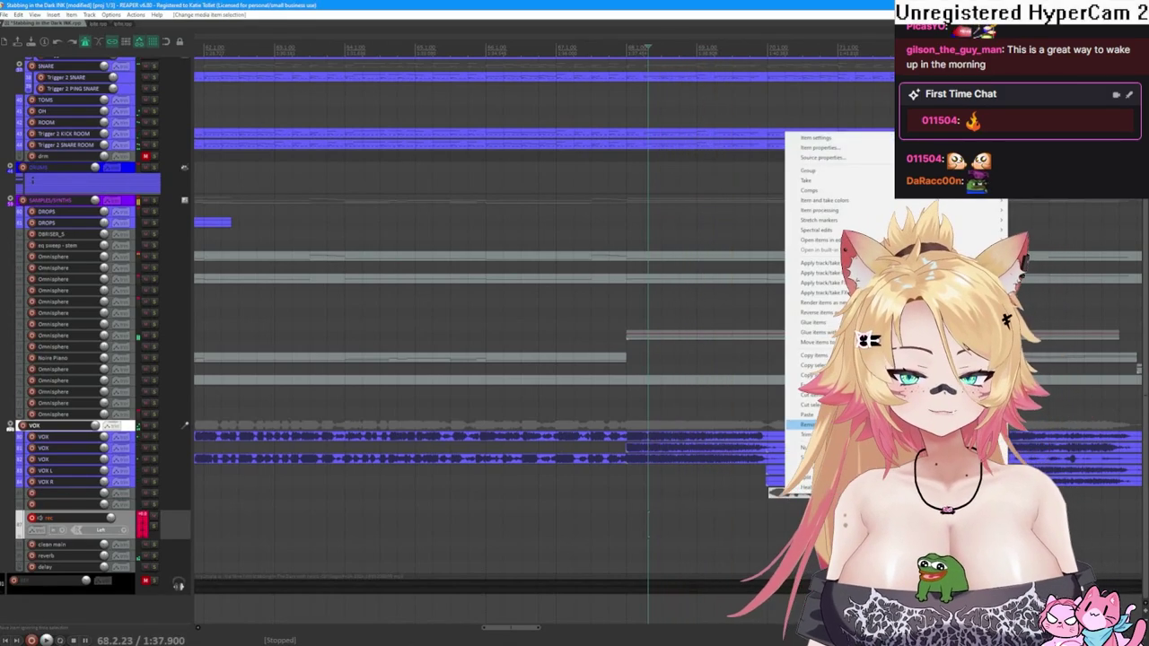
left_click(808, 425)
left_click(622, 503)
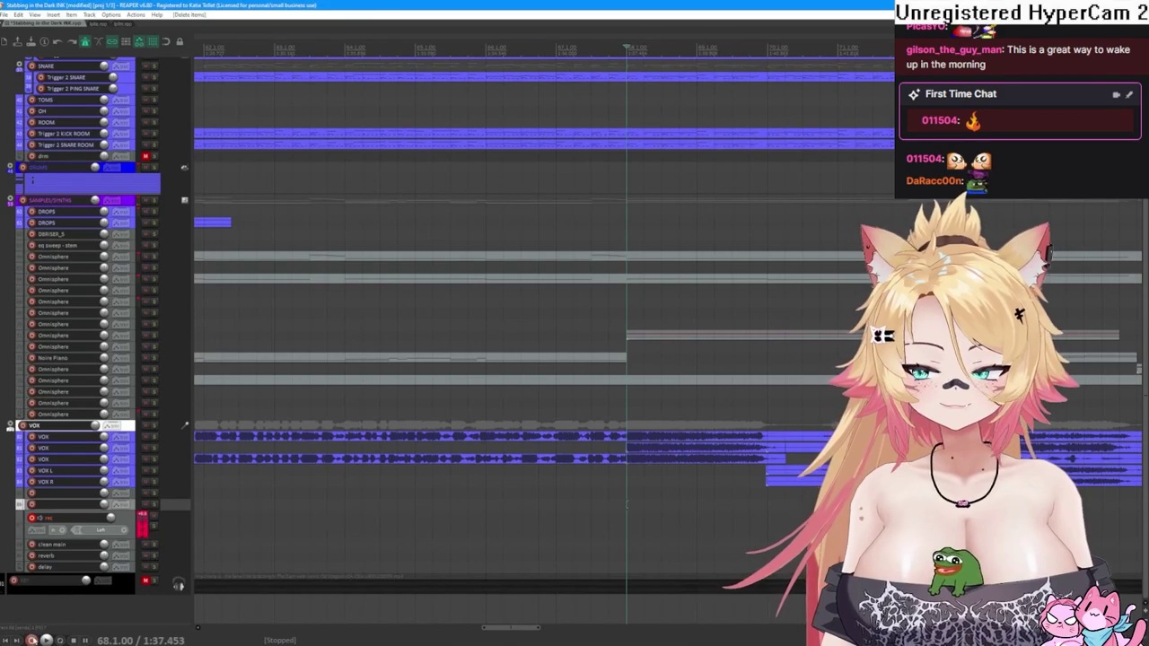
left_click(32, 640)
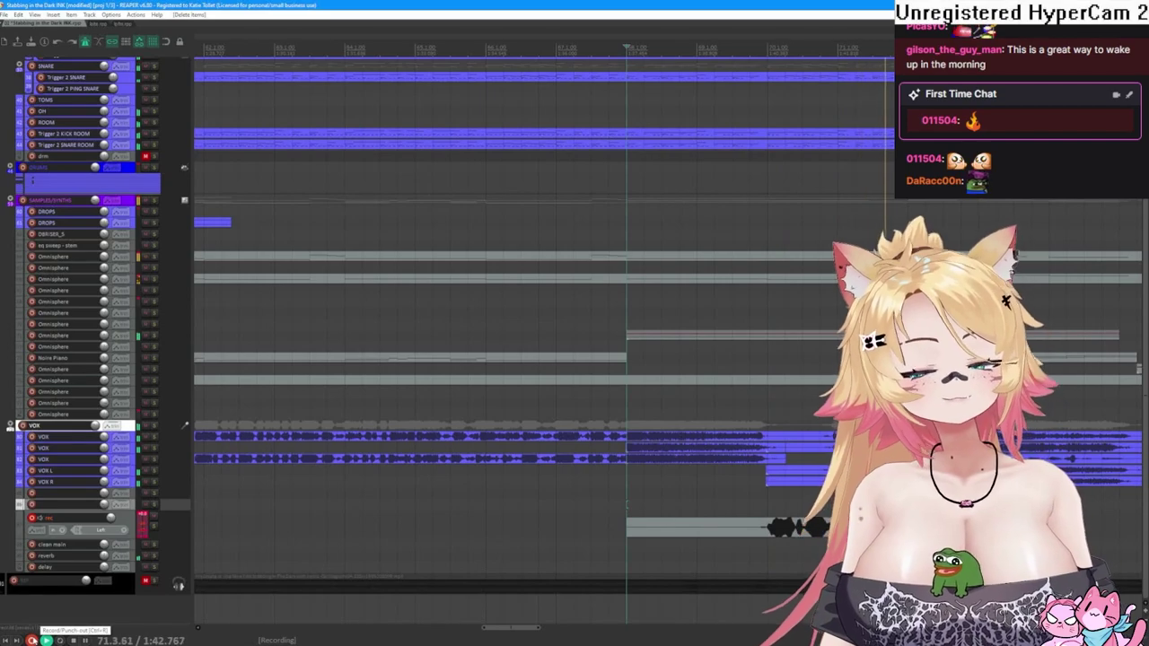
key("space")
key("Return")
- Trim the new take's silent start to about bar 70, move it onto the third VOX track and play across it
key("space")
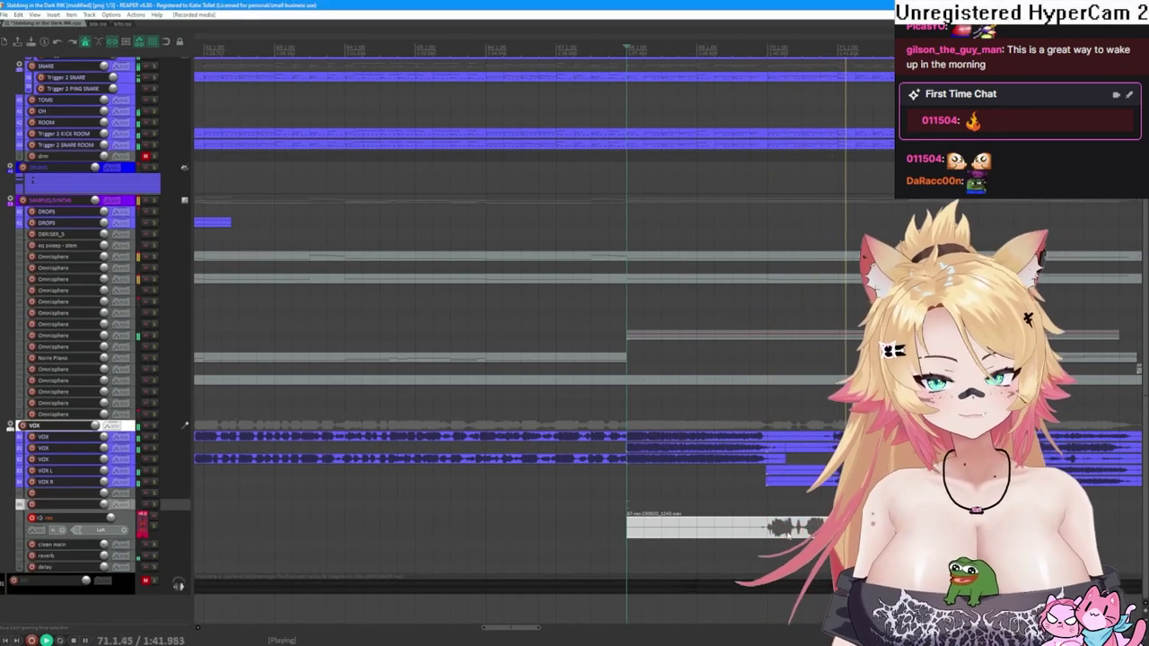
left_click_drag(790, 534, 792, 502)
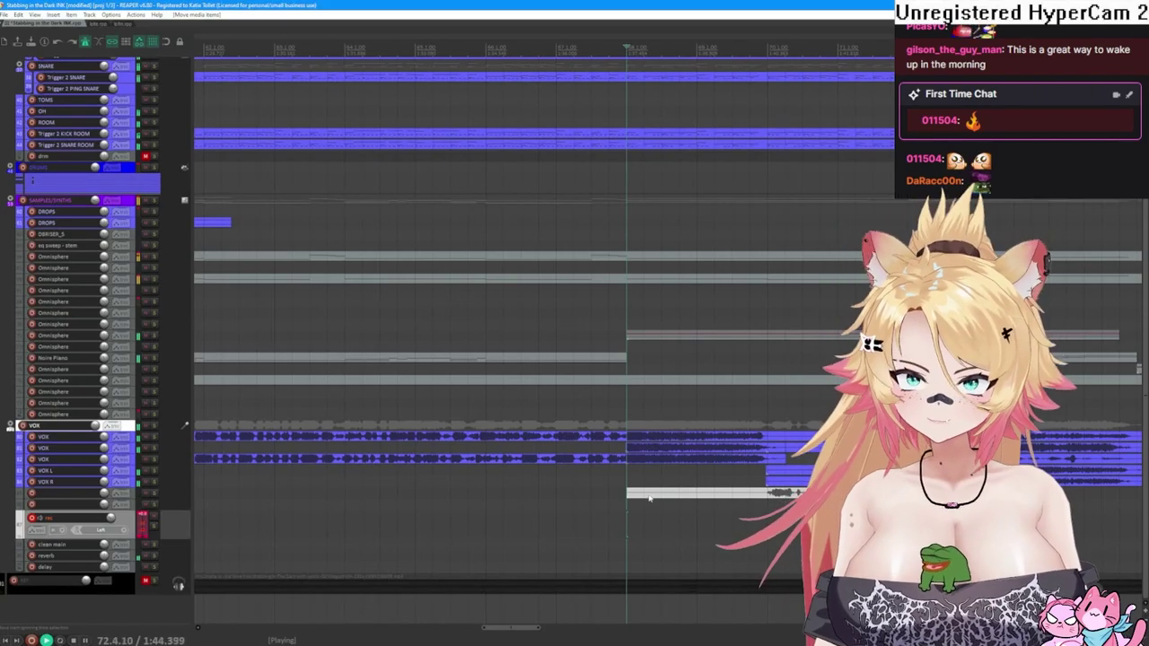
left_click_drag(625, 492, 716, 492)
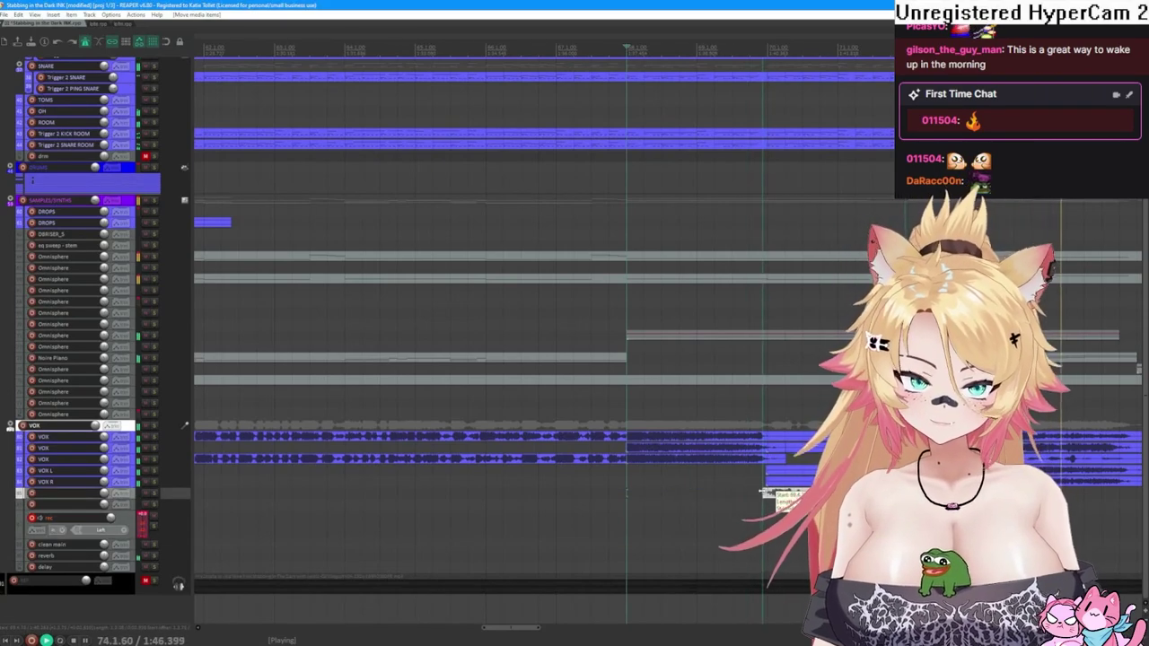
left_click_drag(785, 492, 790, 467)
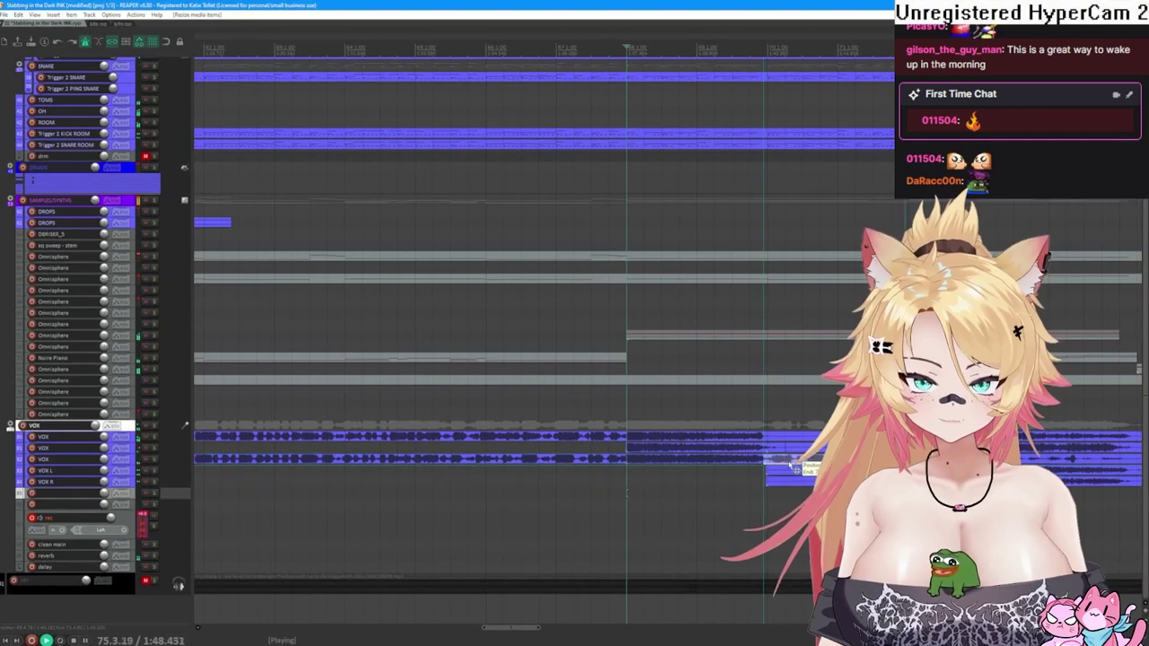
left_click(727, 530)
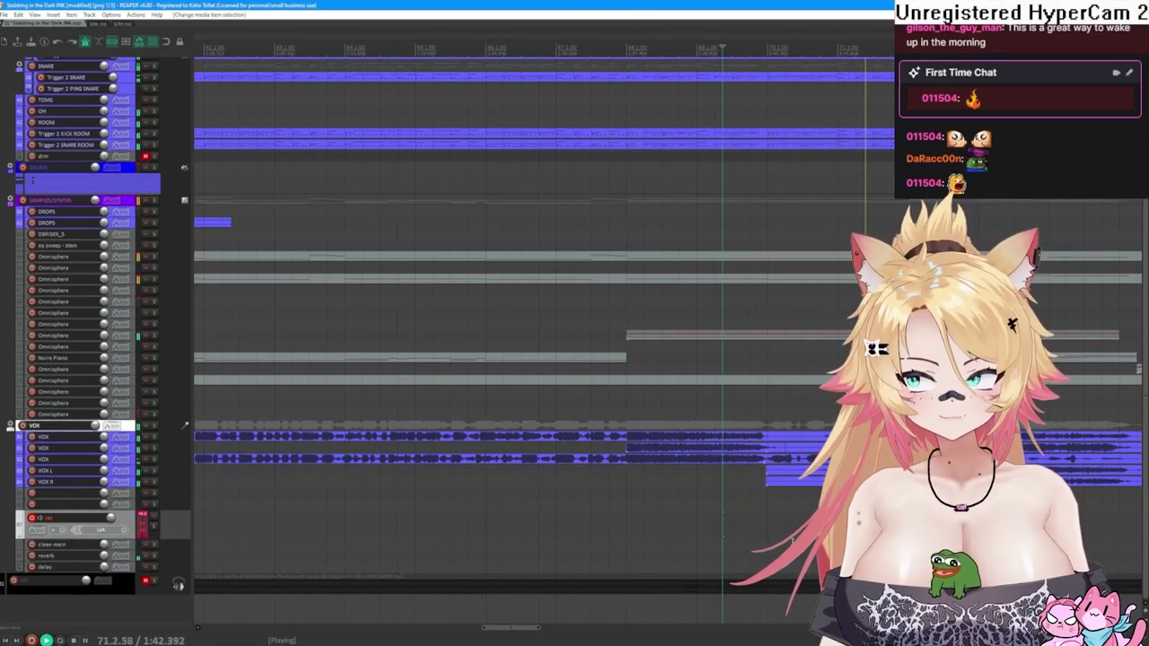
- Play the mix briefly from 38.3.43, just before the first vocal block, and stop playback
key("minus")
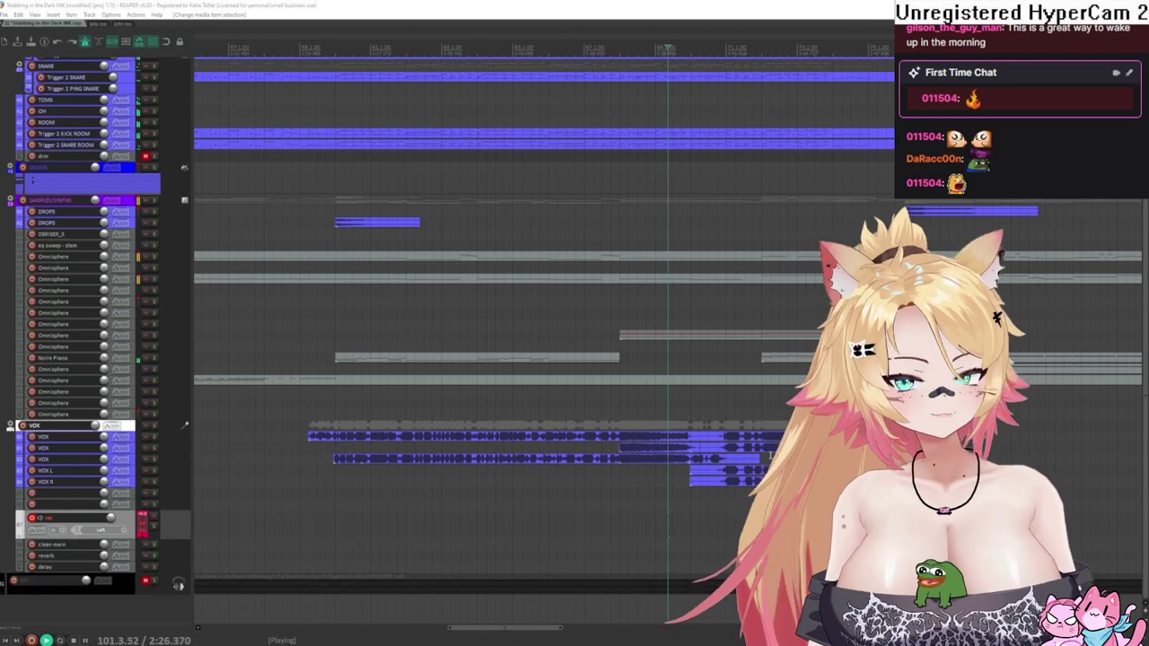
scroll(681, 508, "down", 4)
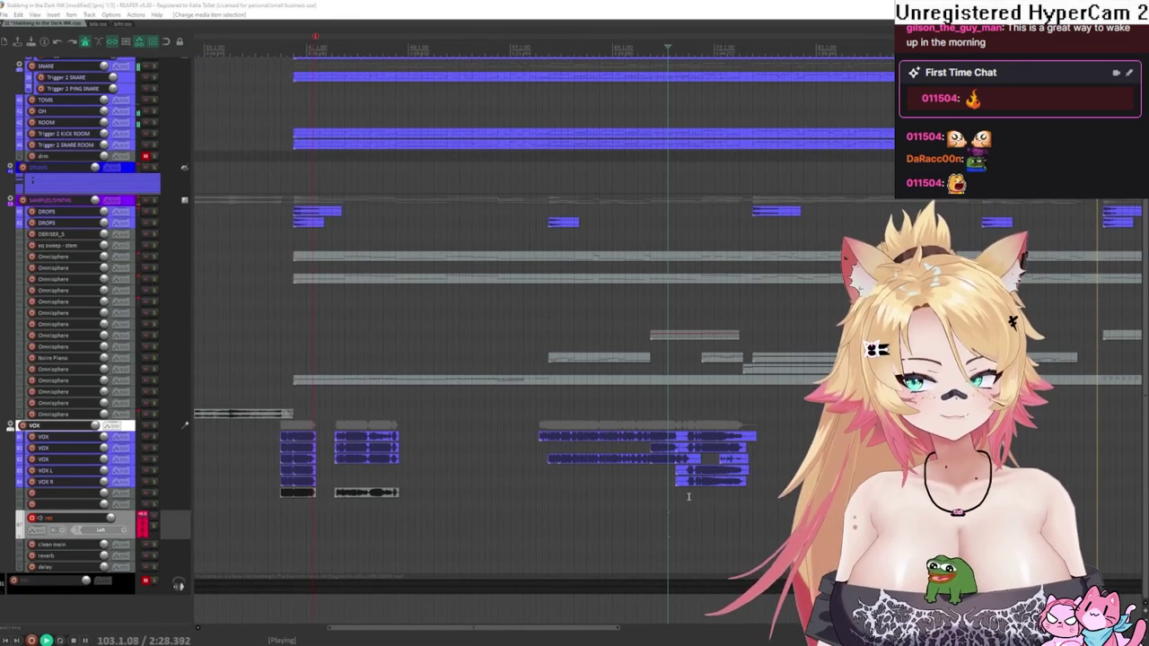
scroll(684, 503, "down", 3)
left_click(436, 395)
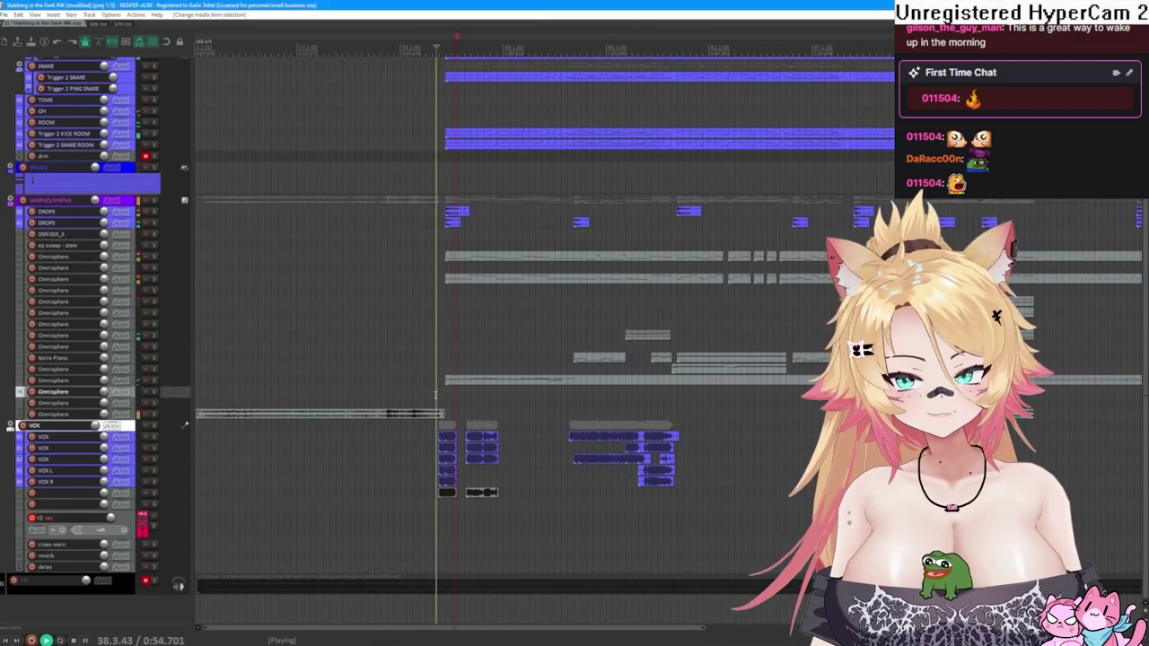
key("space")
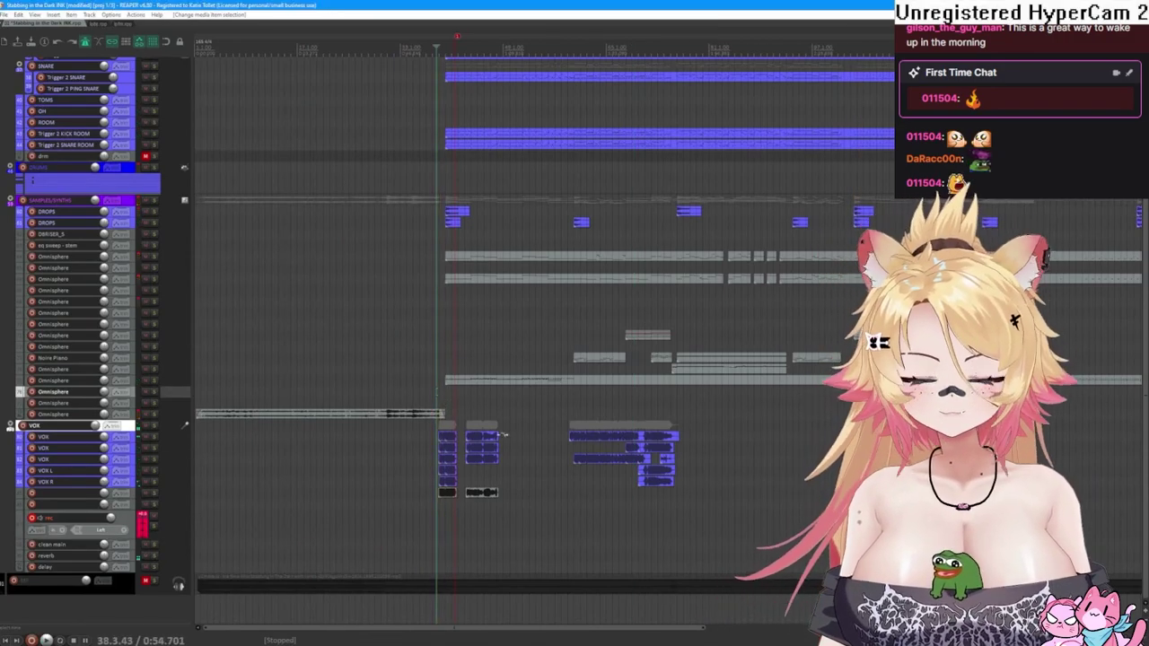
- Set a time selection from about bar 39 to the end of the song, check its end and place the edit cursor at 39.1.00
scroll(483, 425, "down", 2)
left_click_drag(806, 422, 327, 415)
scroll(669, 455, "up", 5)
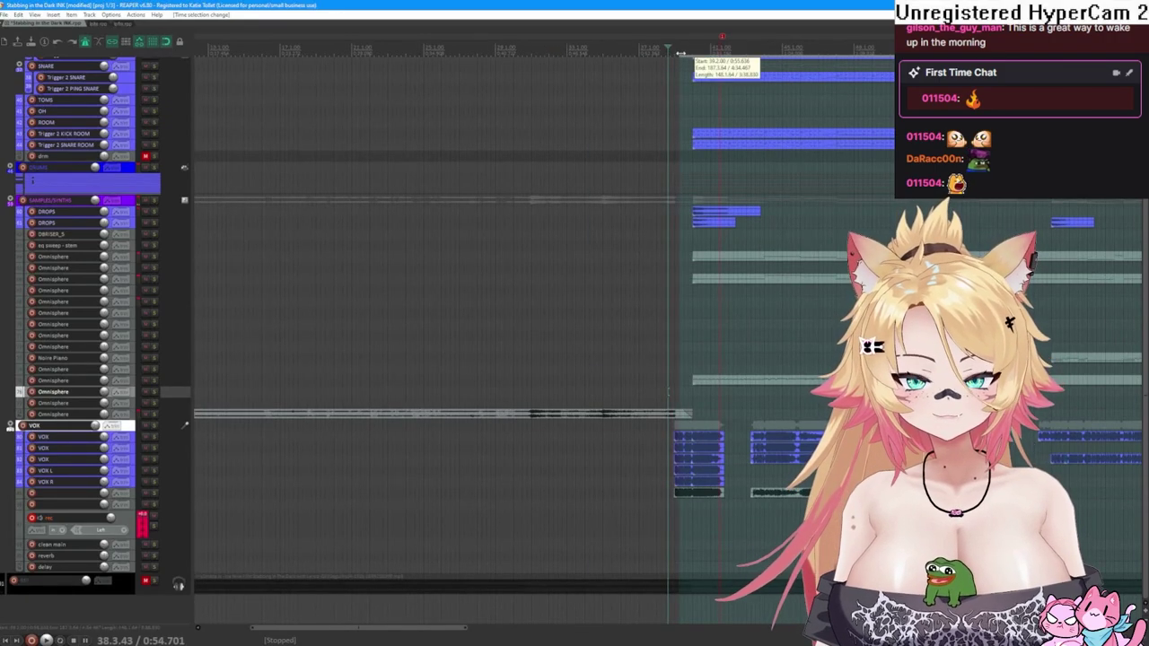
scroll(715, 232, "right", 3)
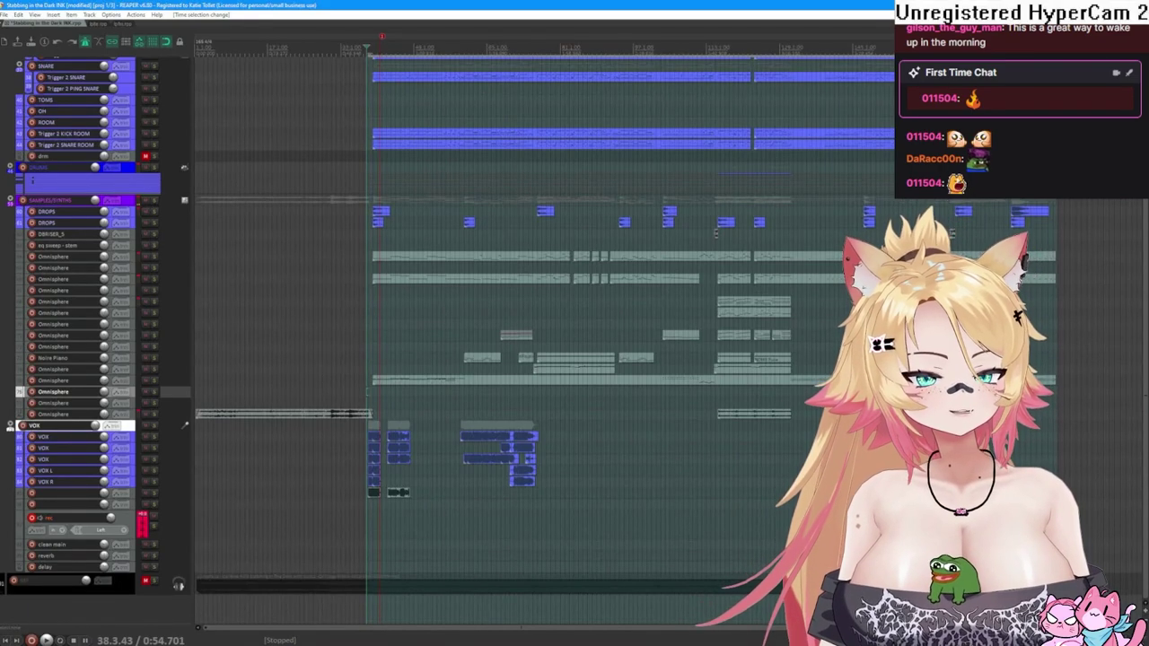
left_click(668, 335)
scroll(668, 335, "right", 10)
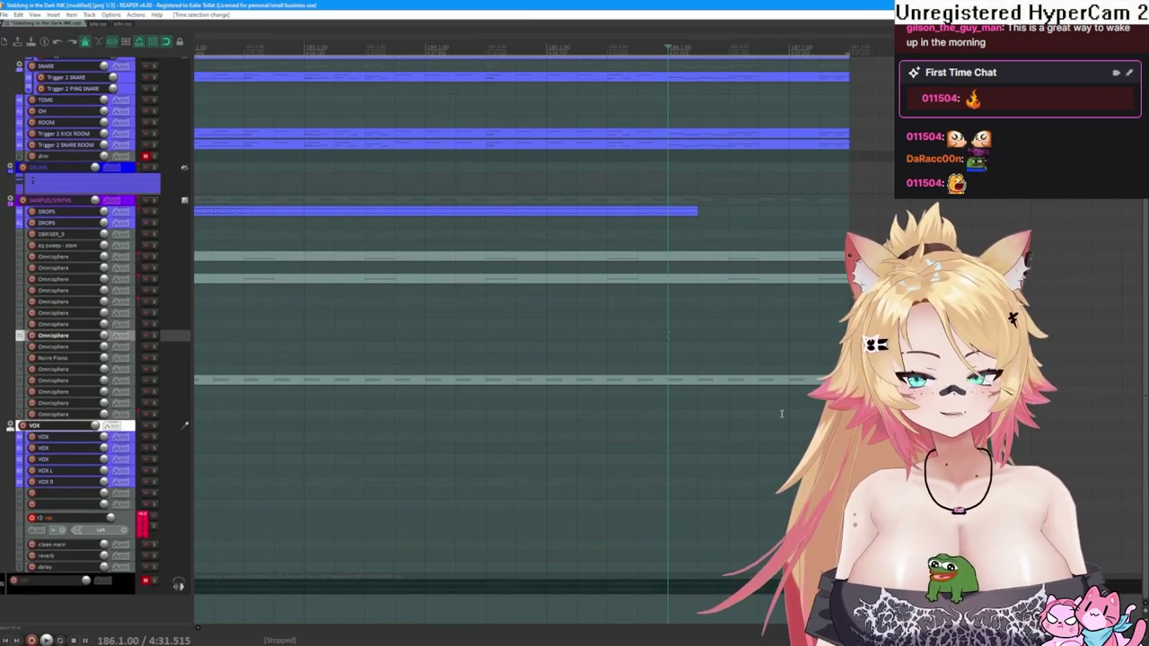
scroll(705, 444, "down", 5)
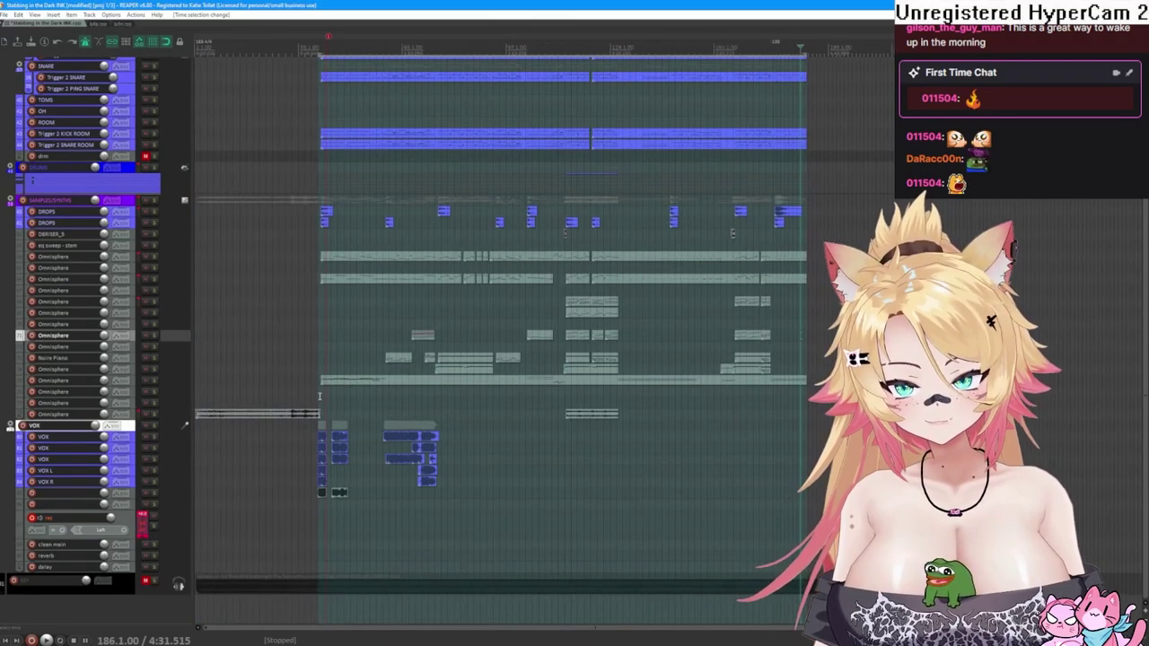
left_click(318, 395)
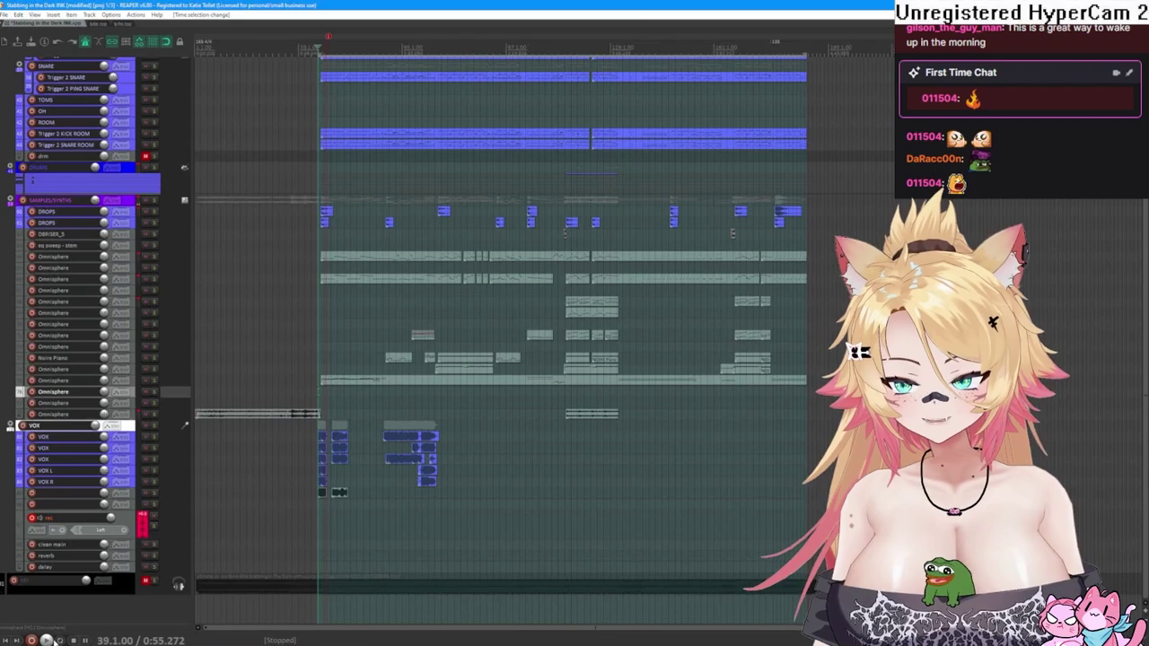